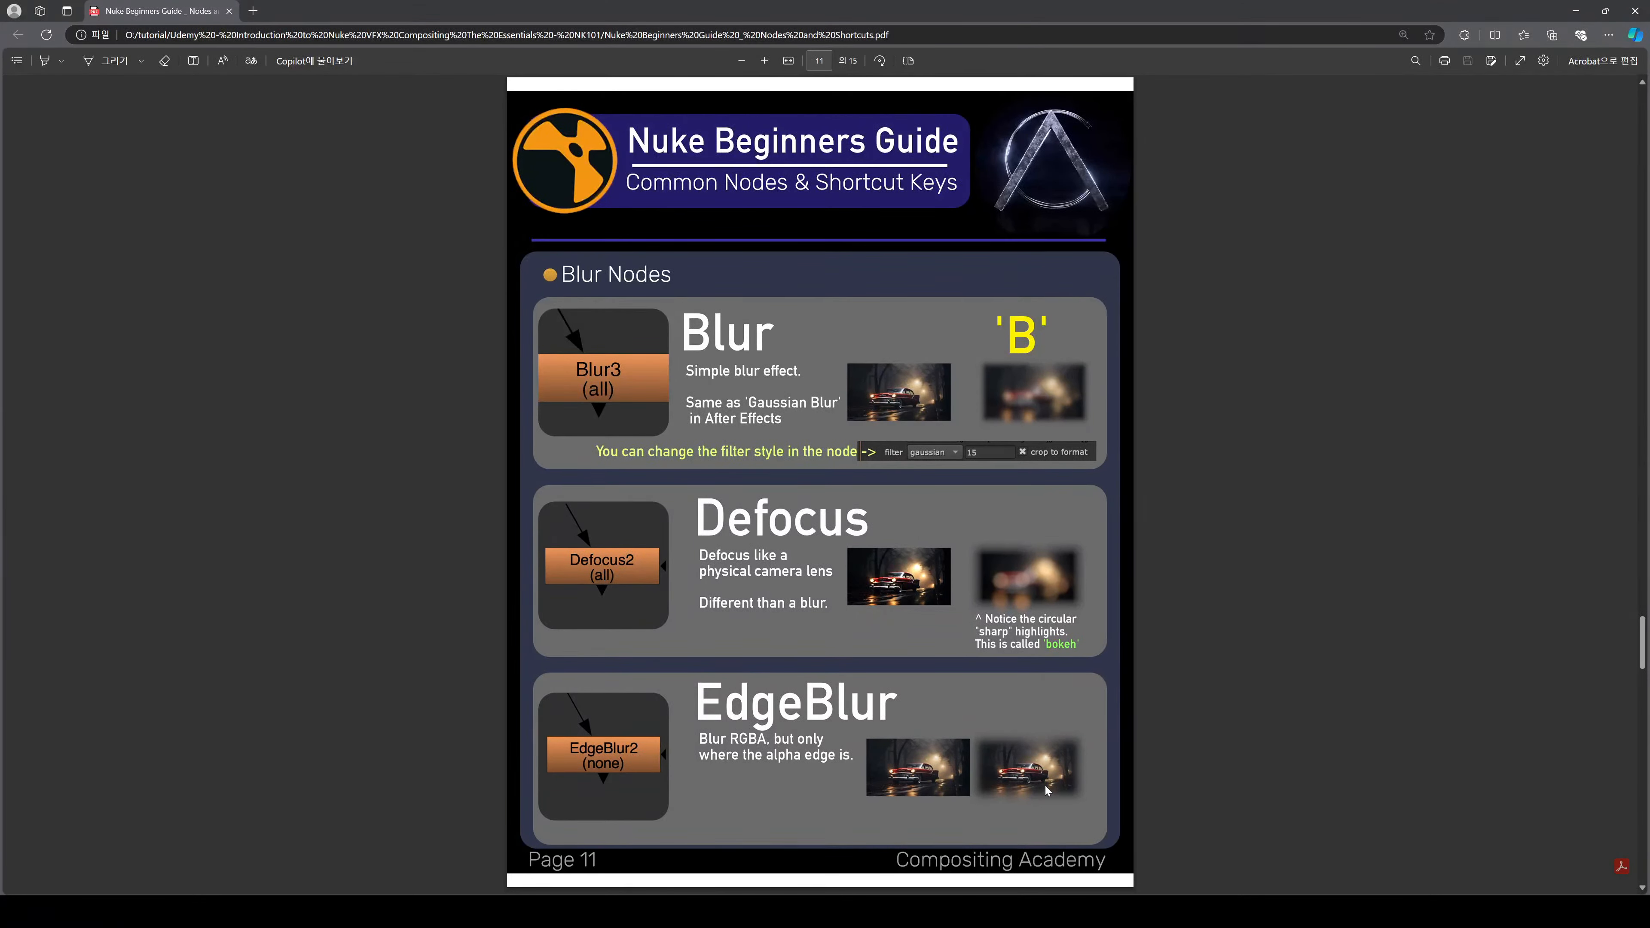
# Scroll the guide PDF to the Transformation Nodes page and back to page 11, then switch windows.
pyautogui.scroll(-2, 780, 531)
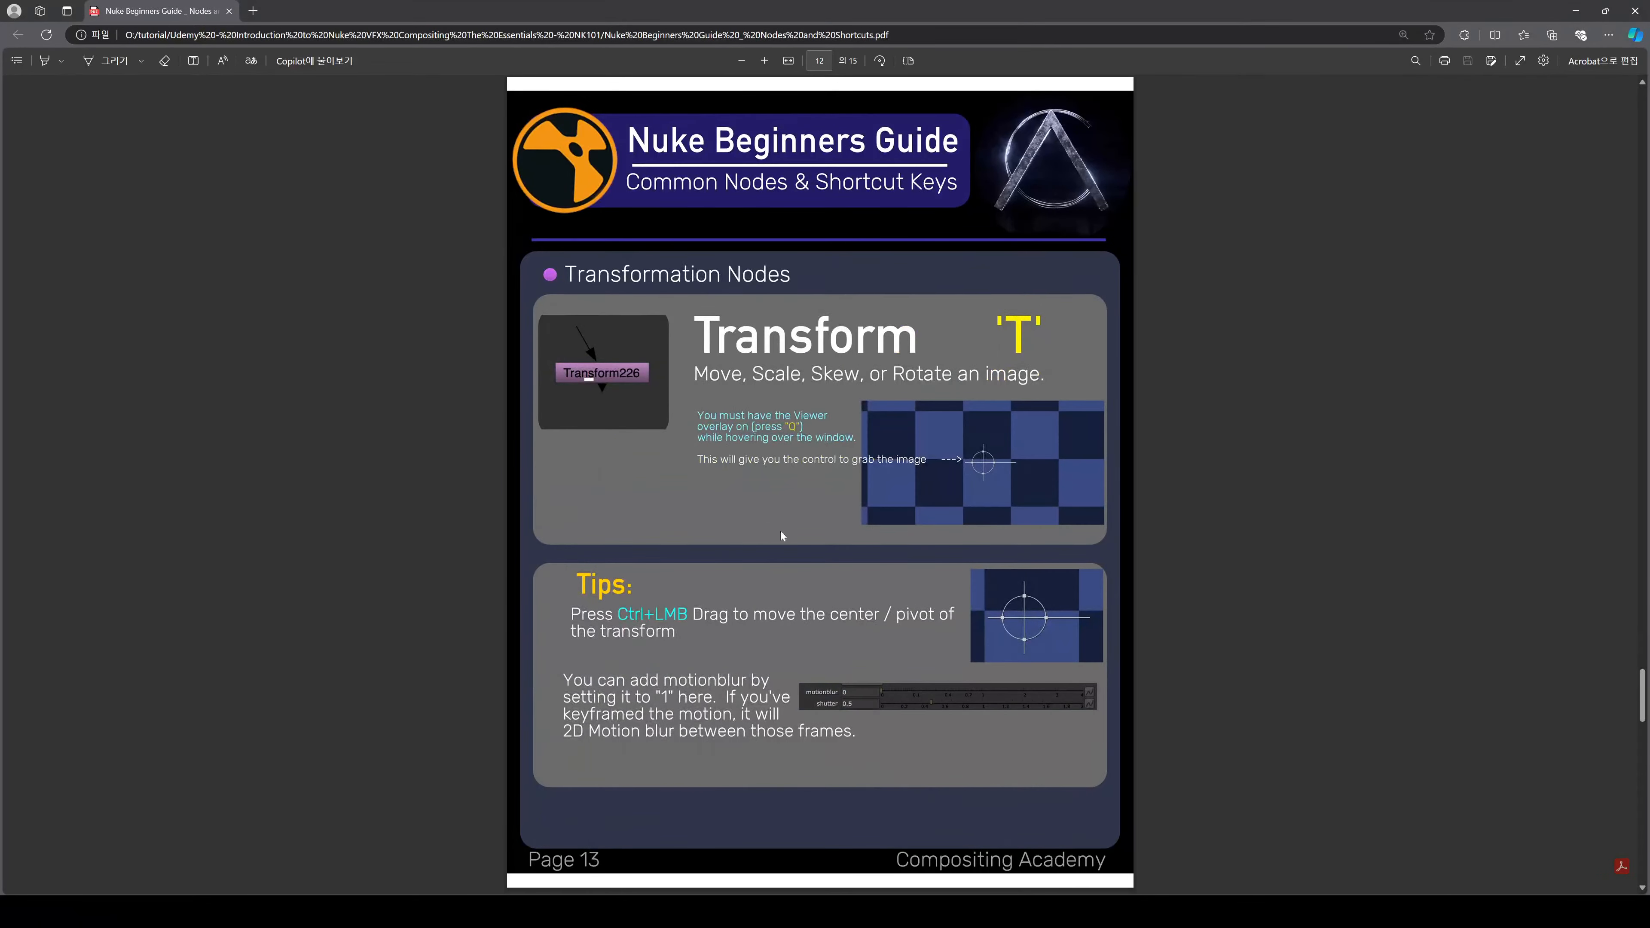
pyautogui.scroll(2, 809, 582)
pyautogui.hotkey('alt', 'Tab')
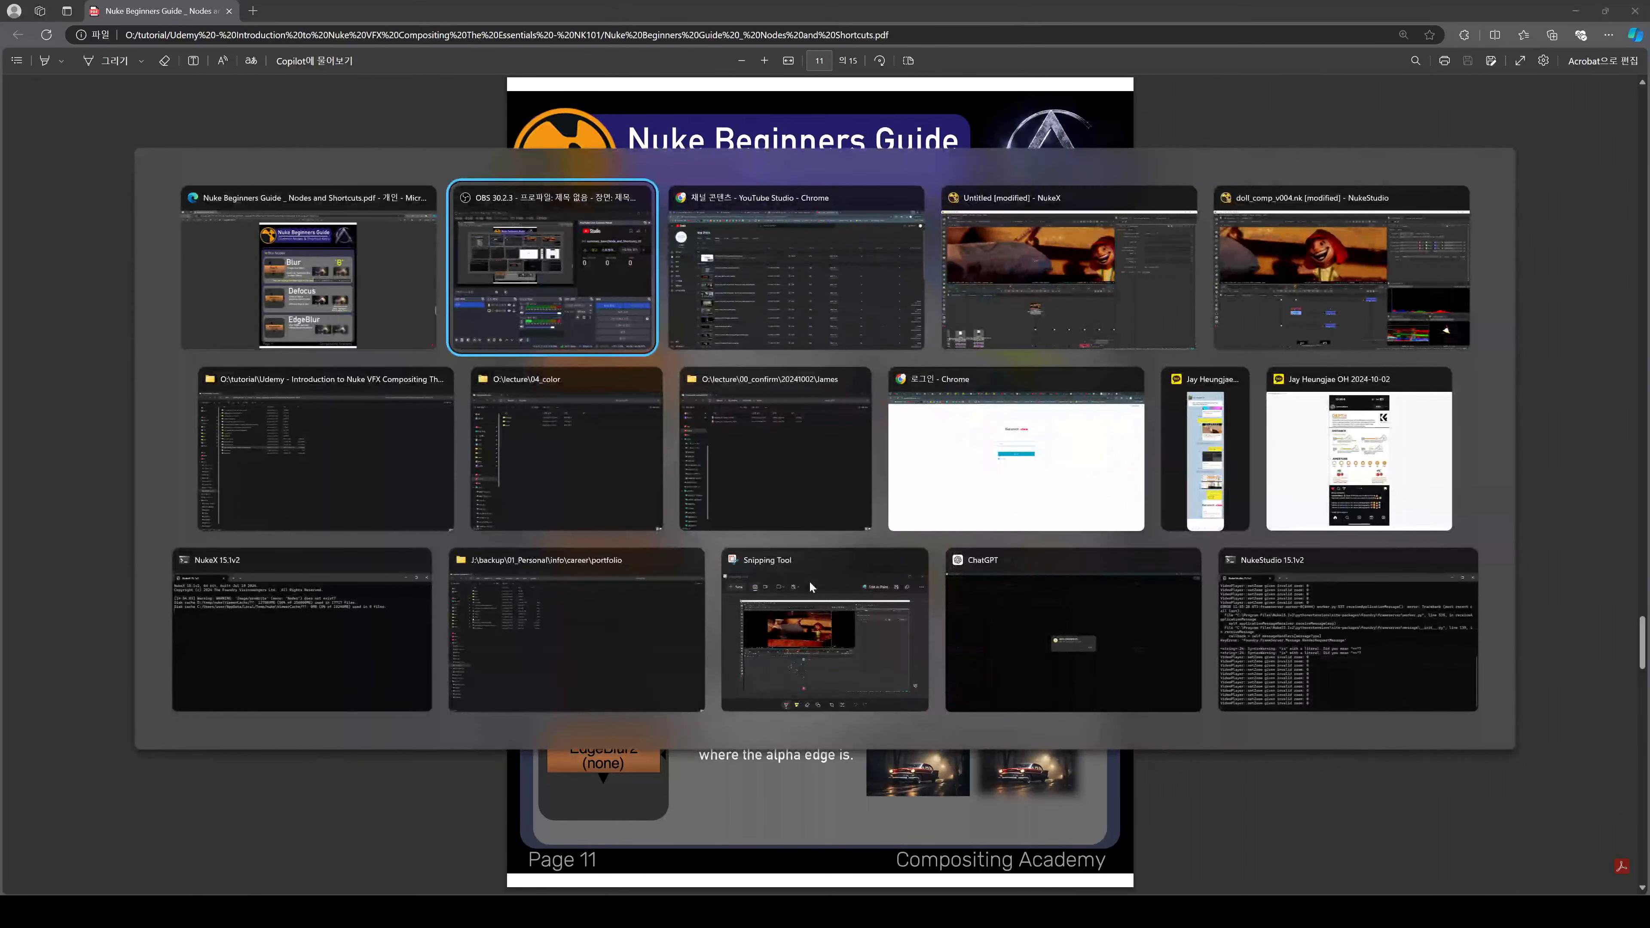
pyautogui.hotkey('alt', 'Tab')
pyautogui.hotkey('alt', 'Tab')
pyautogui.hotkey('alt', 'Tab')
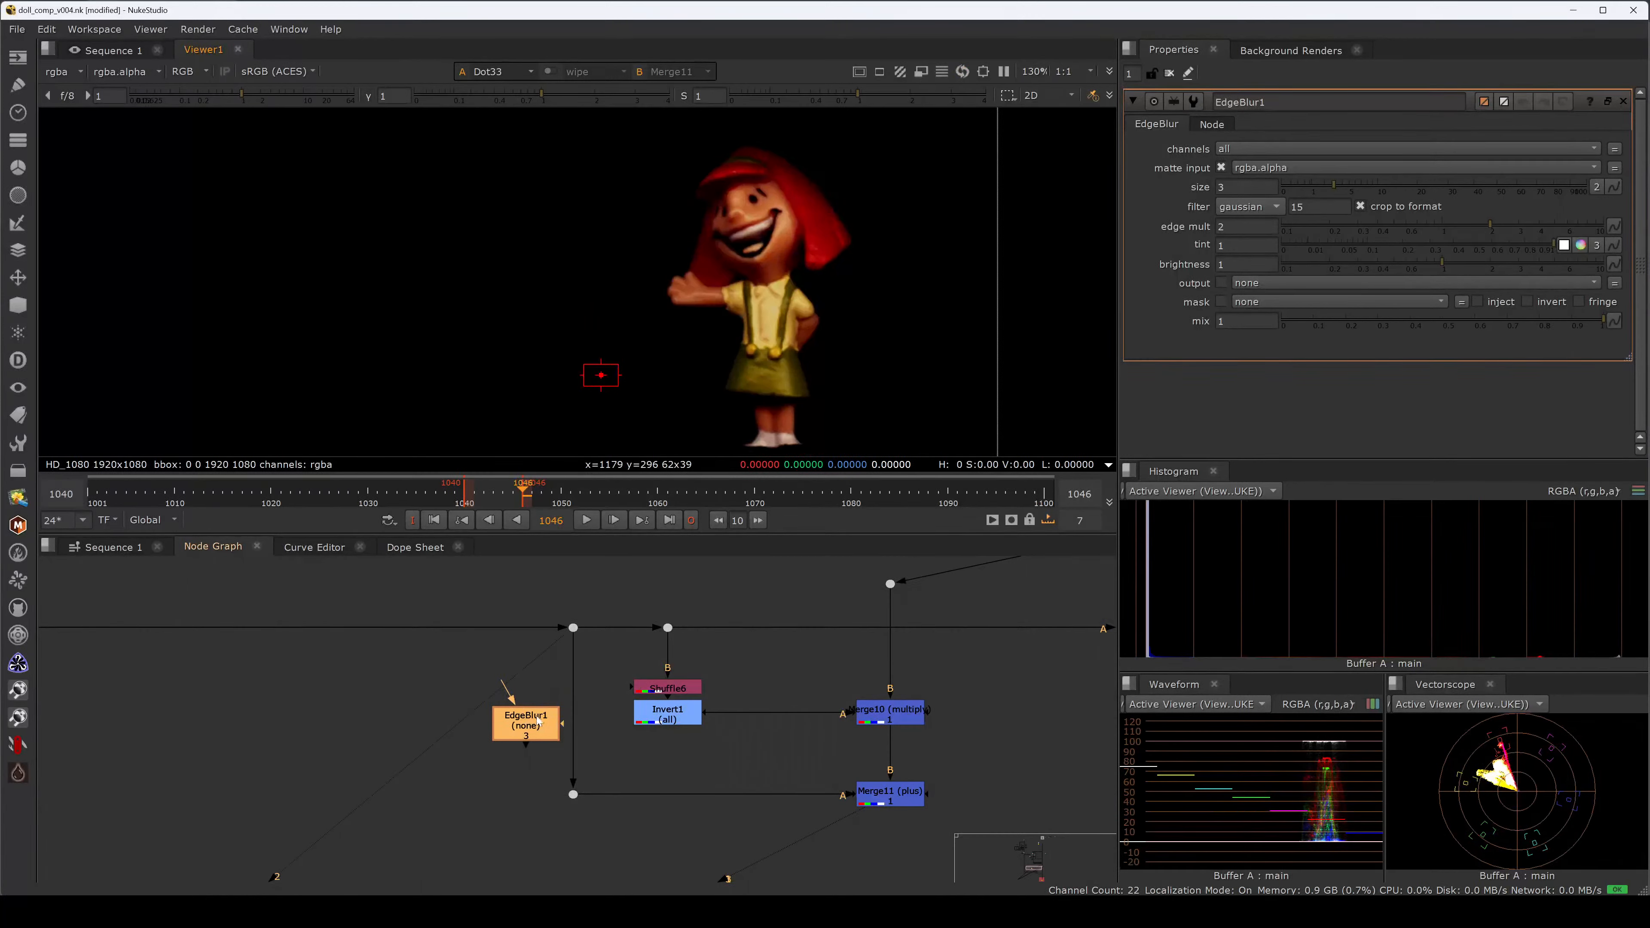
# Insert EdgeBlur1 into the pipe, try size 25 with a disable comparison, then delete it.
pyautogui.moveTo(538, 720); pyautogui.dragTo(585, 713)
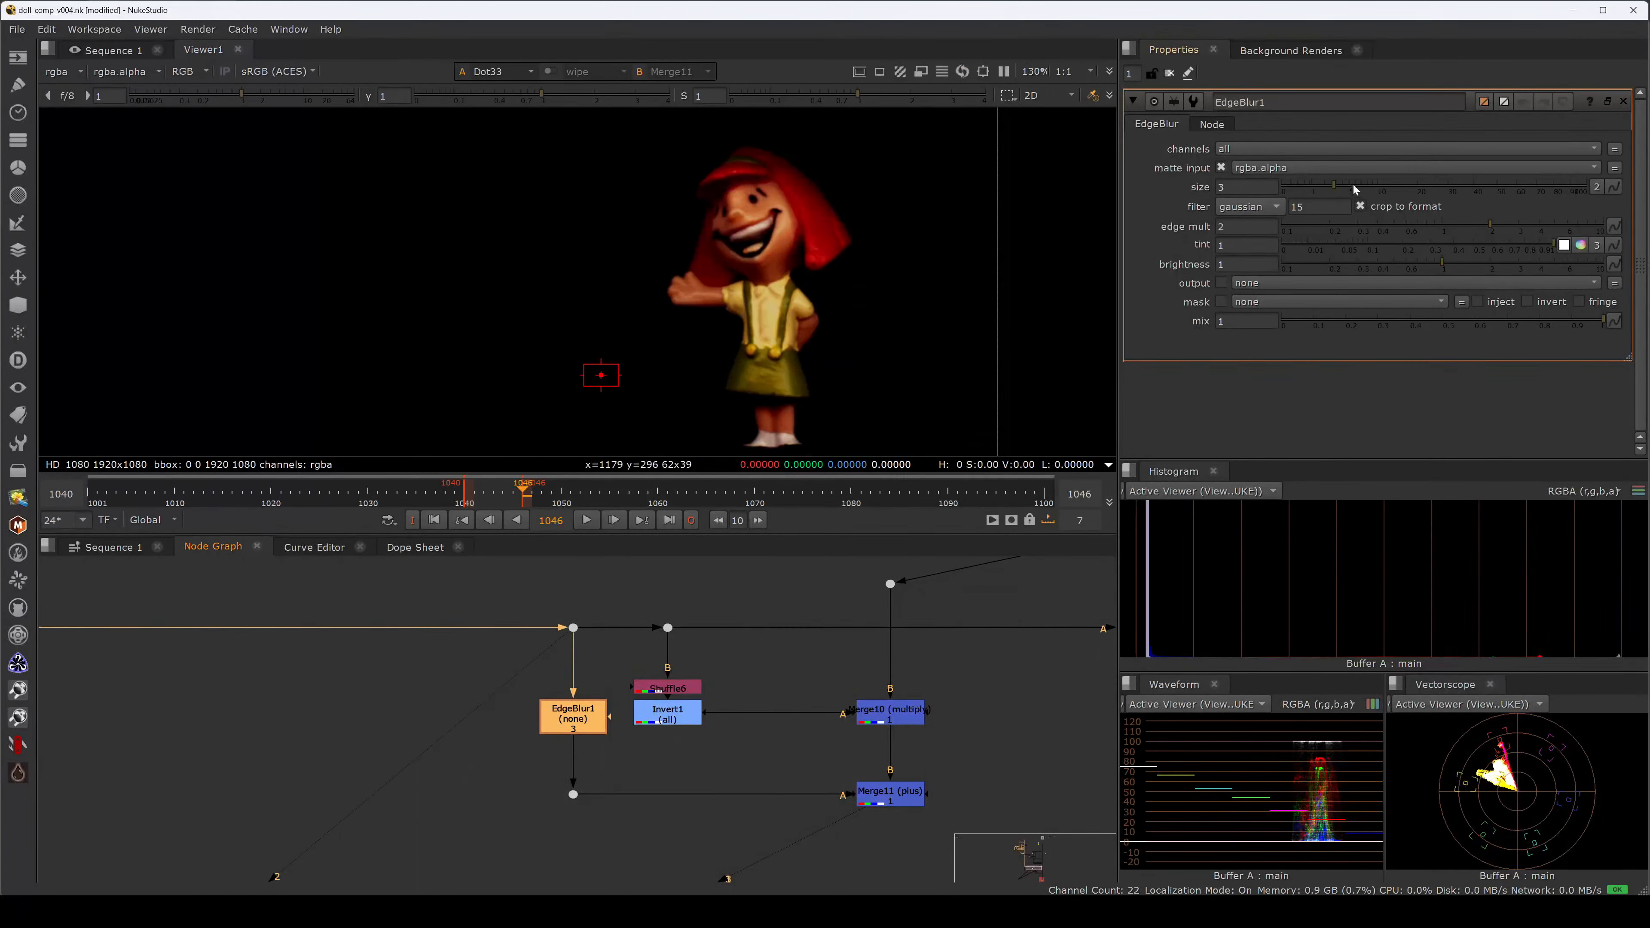
pyautogui.click(1434, 188)
pyautogui.press('1')
pyautogui.press('d')
pyautogui.scroll(5, 736, 302)
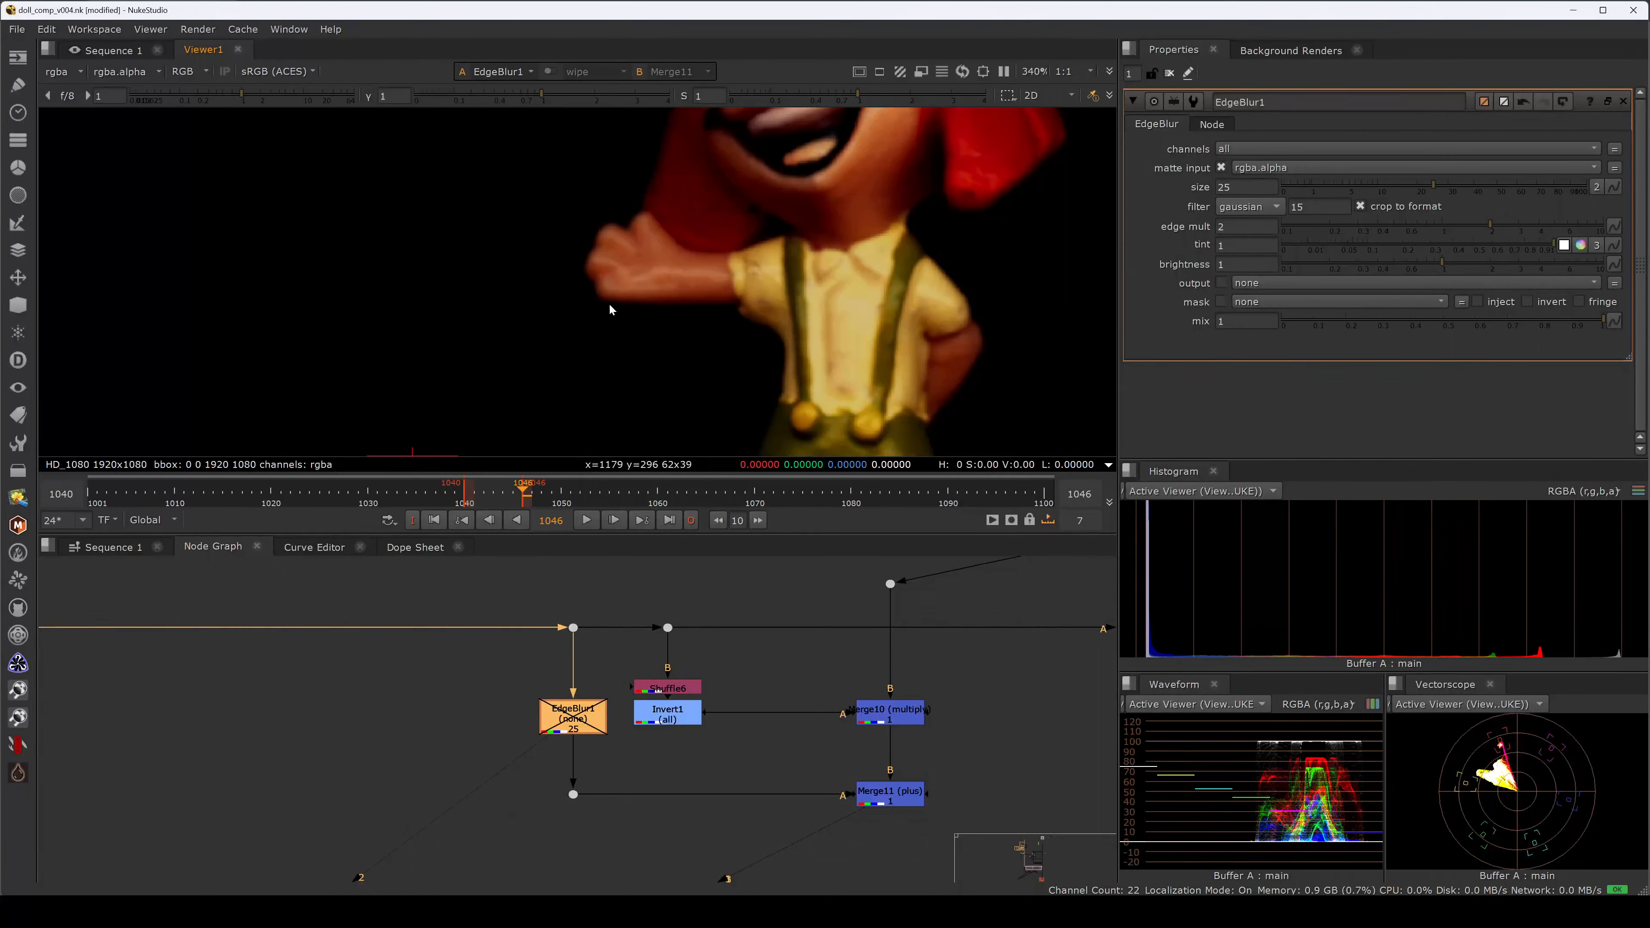
pyautogui.moveTo(900, 779); pyautogui.dragTo(696, 707, button='middle')
pyautogui.click(783, 673)
pyautogui.click(472, 670)
pyautogui.press('Delete')
# Add Copy1 under Merge1 with its A input piped from a dot on the upper pipe.
pyautogui.click(902, 596)
pyautogui.press('1')
pyautogui.press('f')
pyautogui.press('k')
pyautogui.moveTo(877, 694); pyautogui.dragTo(764, 601)
pyautogui.keyDown('ctrl'); pyautogui.moveTo(642, 595); pyautogui.dragTo(719, 592); pyautogui.keyUp('ctrl')
pyautogui.moveTo(878, 692); pyautogui.dragTo(699, 623)
# Check Copy1's alpha matte, then add a Premult node below Copy1.
pyautogui.click(895, 722)
pyautogui.press('2')
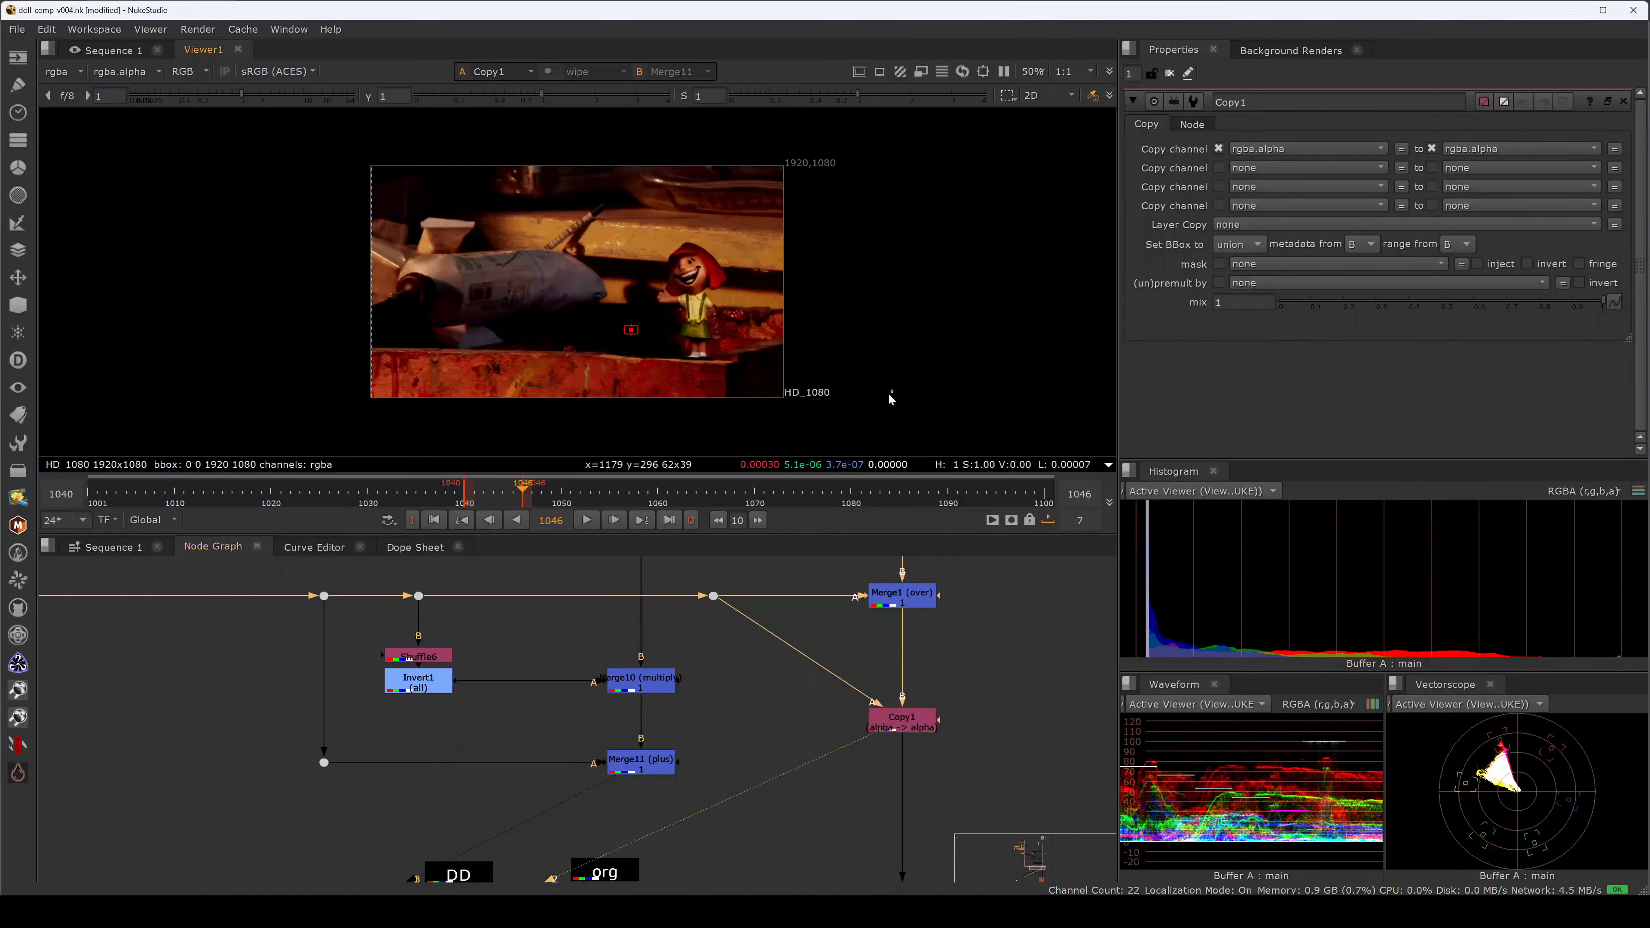
pyautogui.press('a')
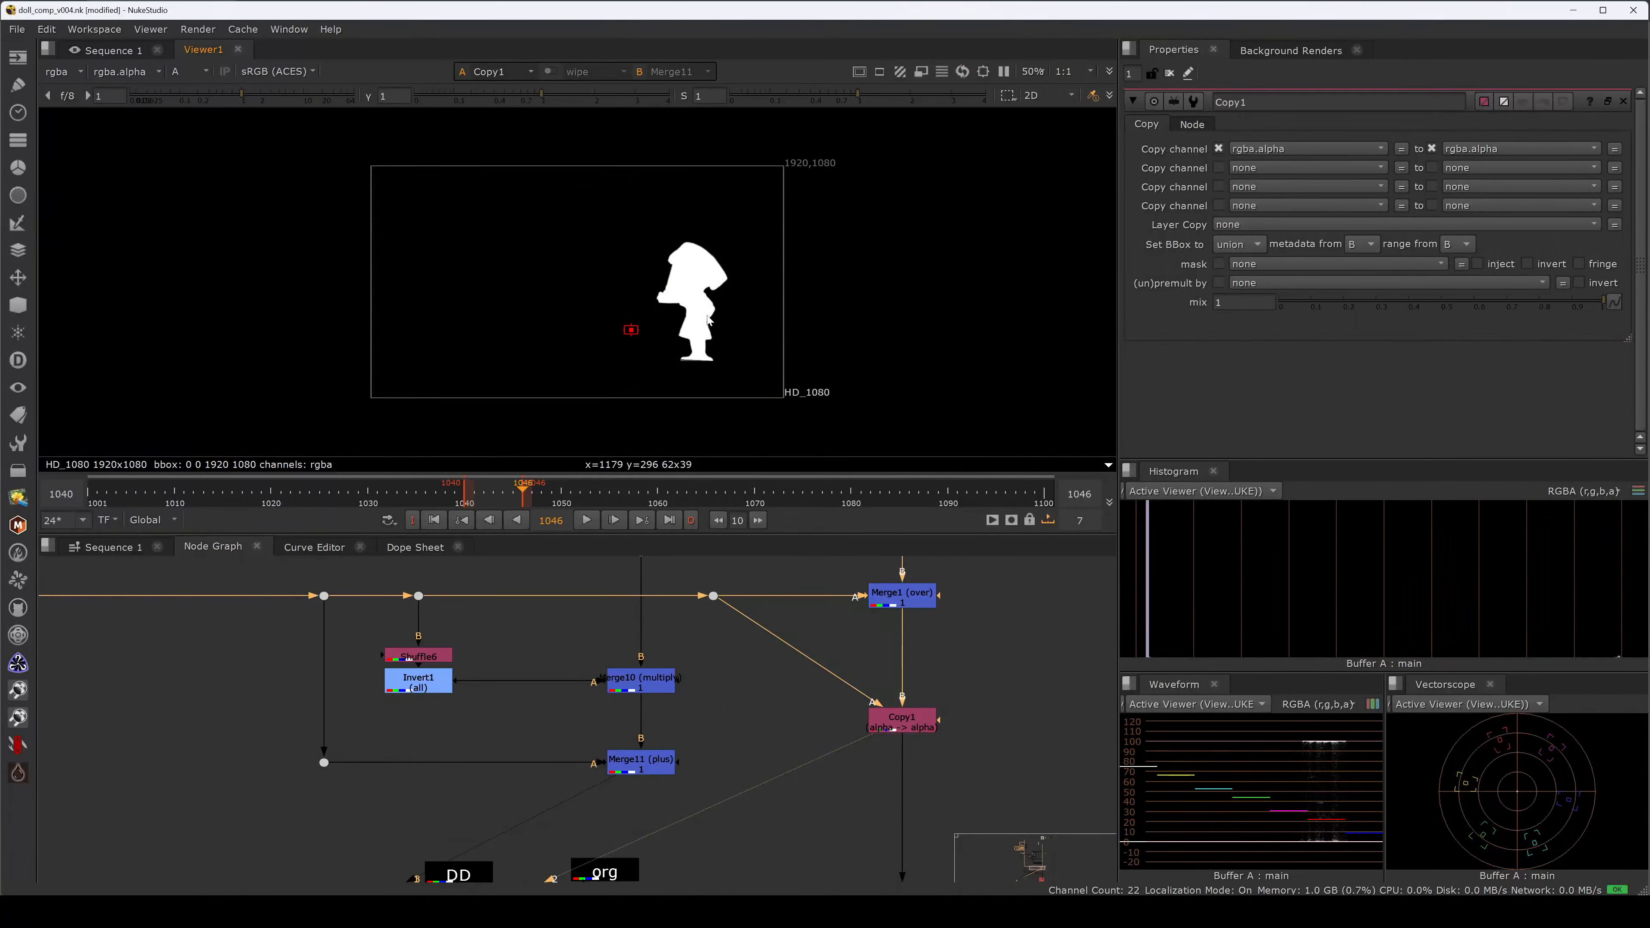
pyautogui.press('a')
pyautogui.press('a')
pyautogui.press('a')
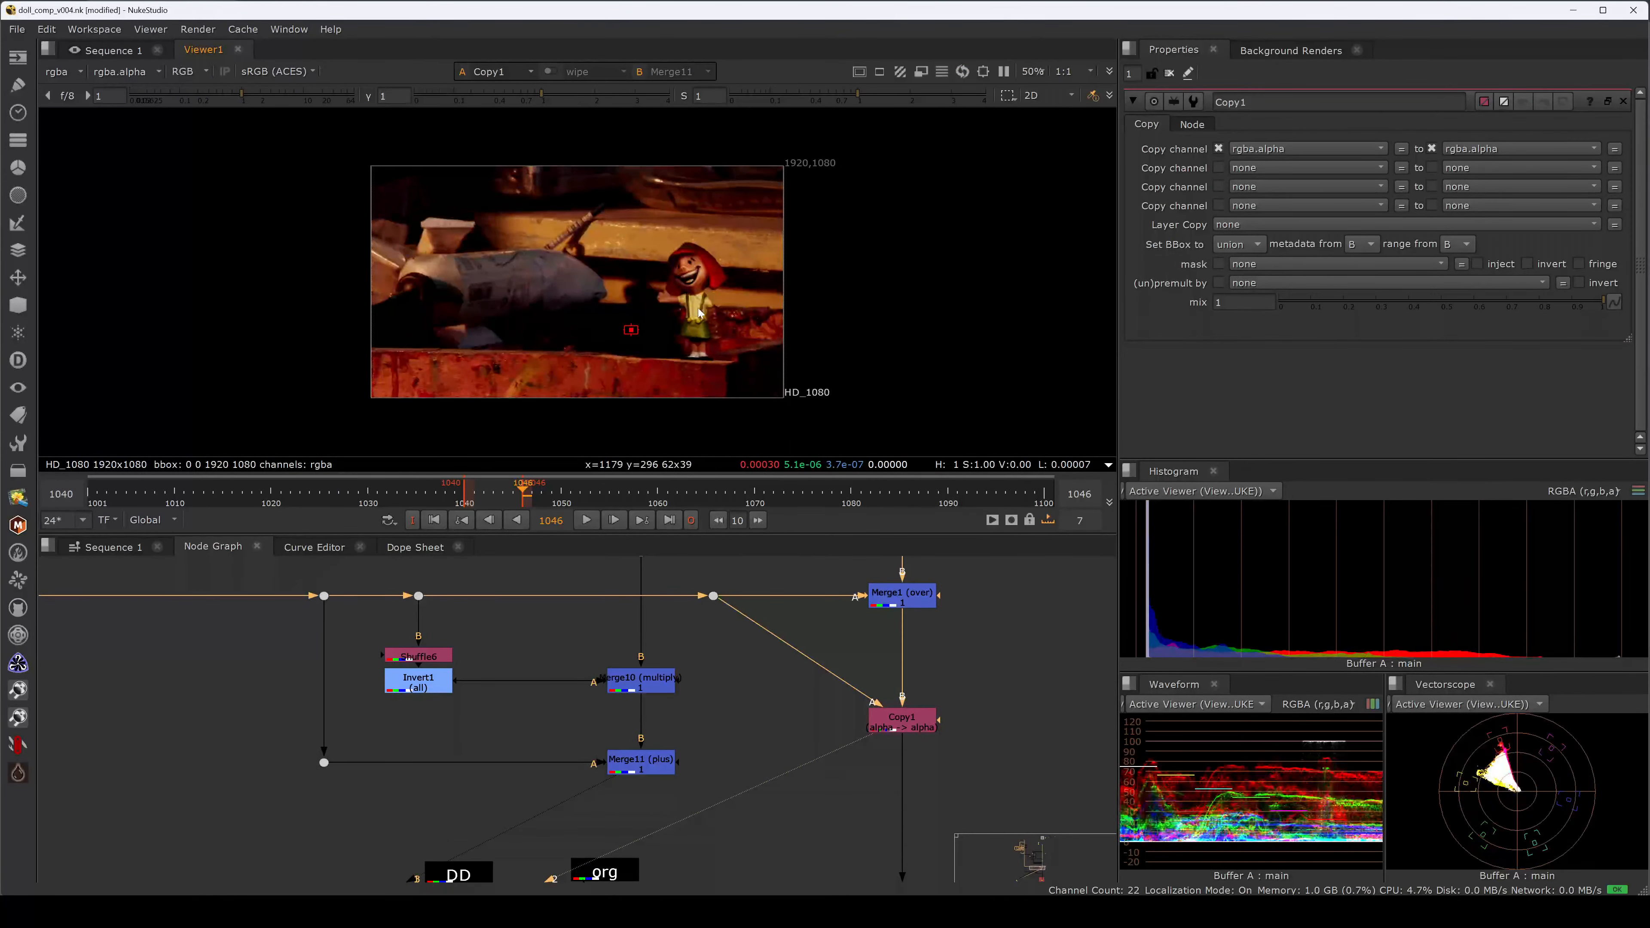
pyautogui.scroll(4, 699, 313)
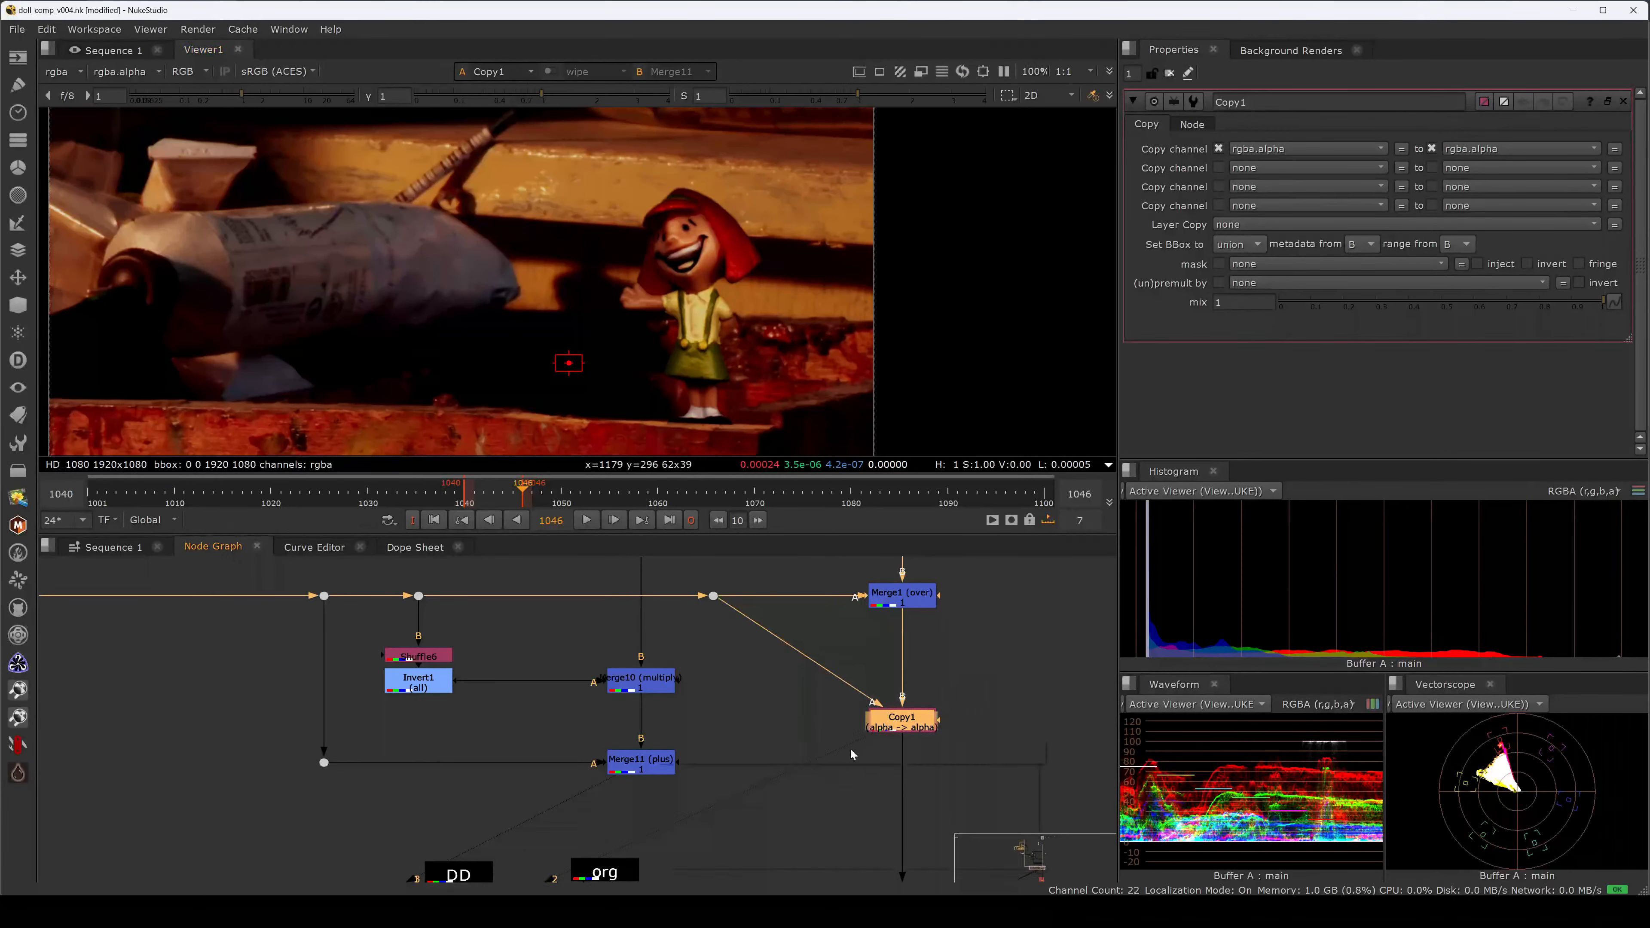
pyautogui.press('Tab')
pyautogui.write('premult')
pyautogui.press('Return')
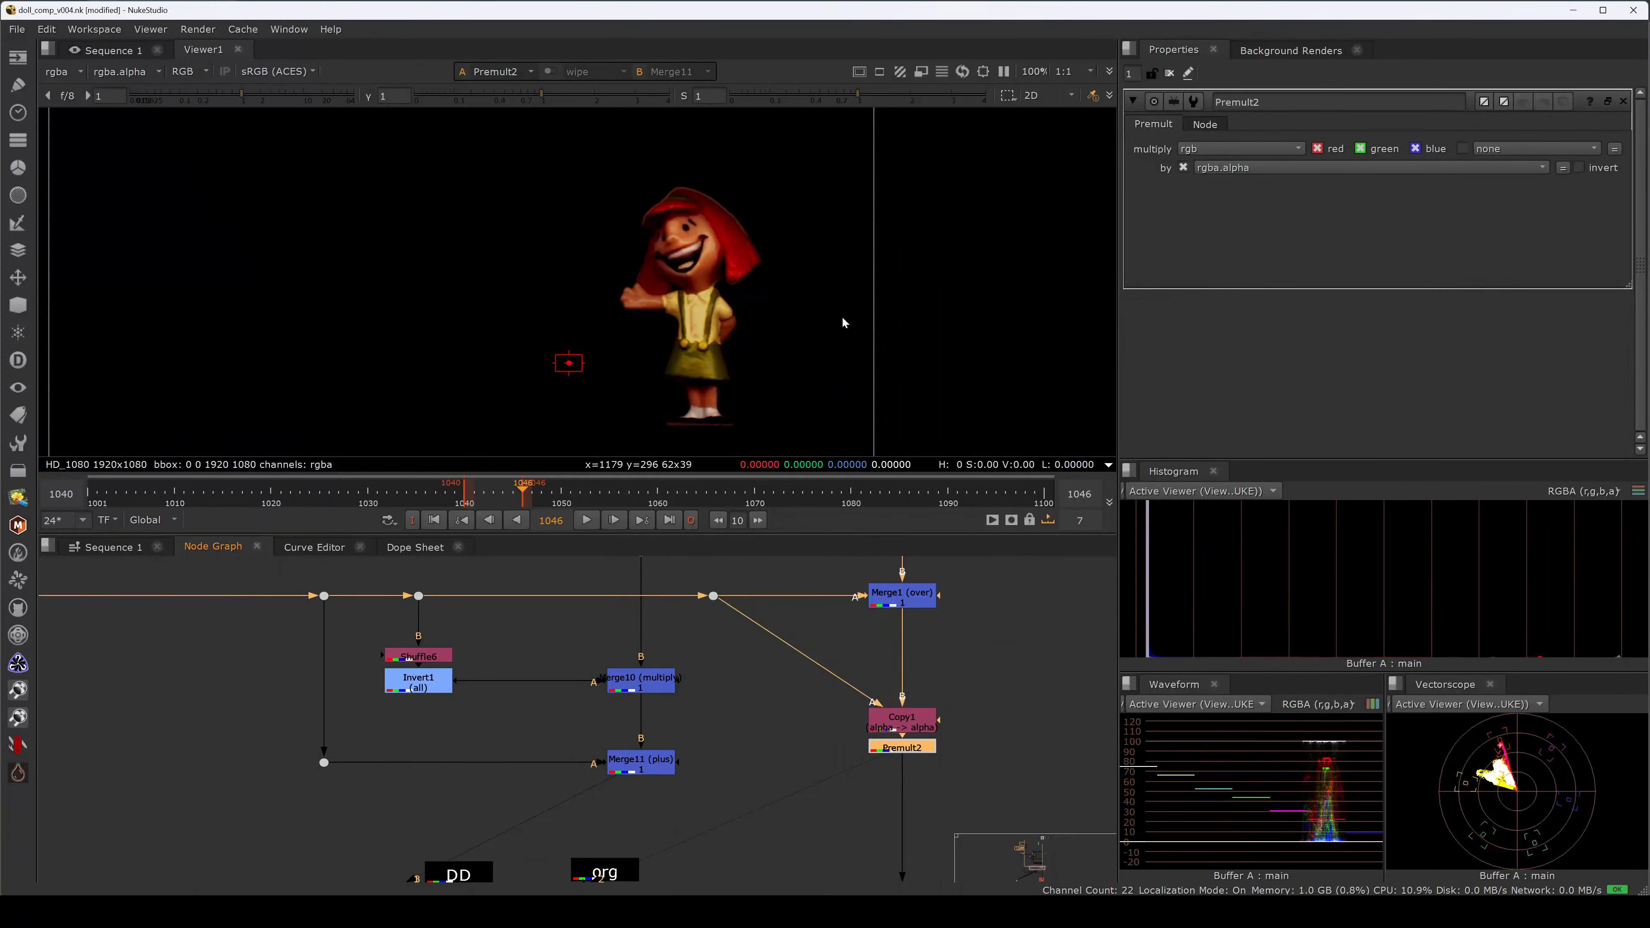
# Compare the premultiplied doll against the original Dot34 image on the doll's head.
pyautogui.scroll(2, 737, 266)
pyautogui.click(713, 595)
pyautogui.press('1')
pyautogui.scroll(5, 706, 199)
pyautogui.press('2')
pyautogui.moveTo(952, 568); pyautogui.dragTo(844, 632)
pyautogui.moveTo(745, 183); pyautogui.dragTo(788, 261, button='middle')
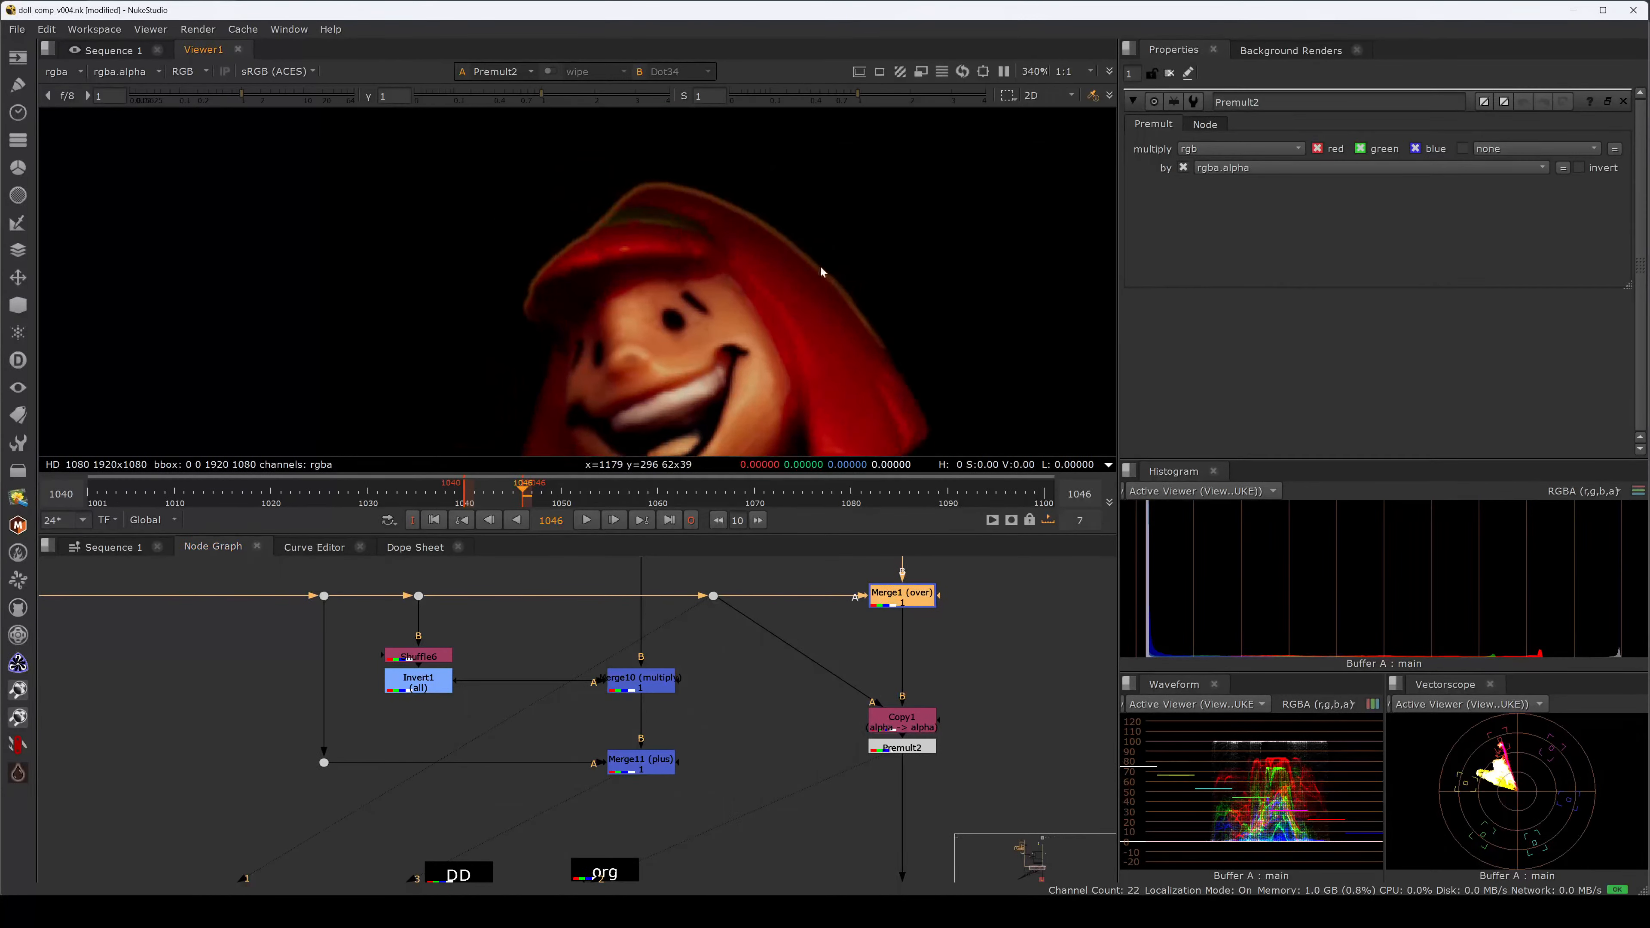
pyautogui.press('1')
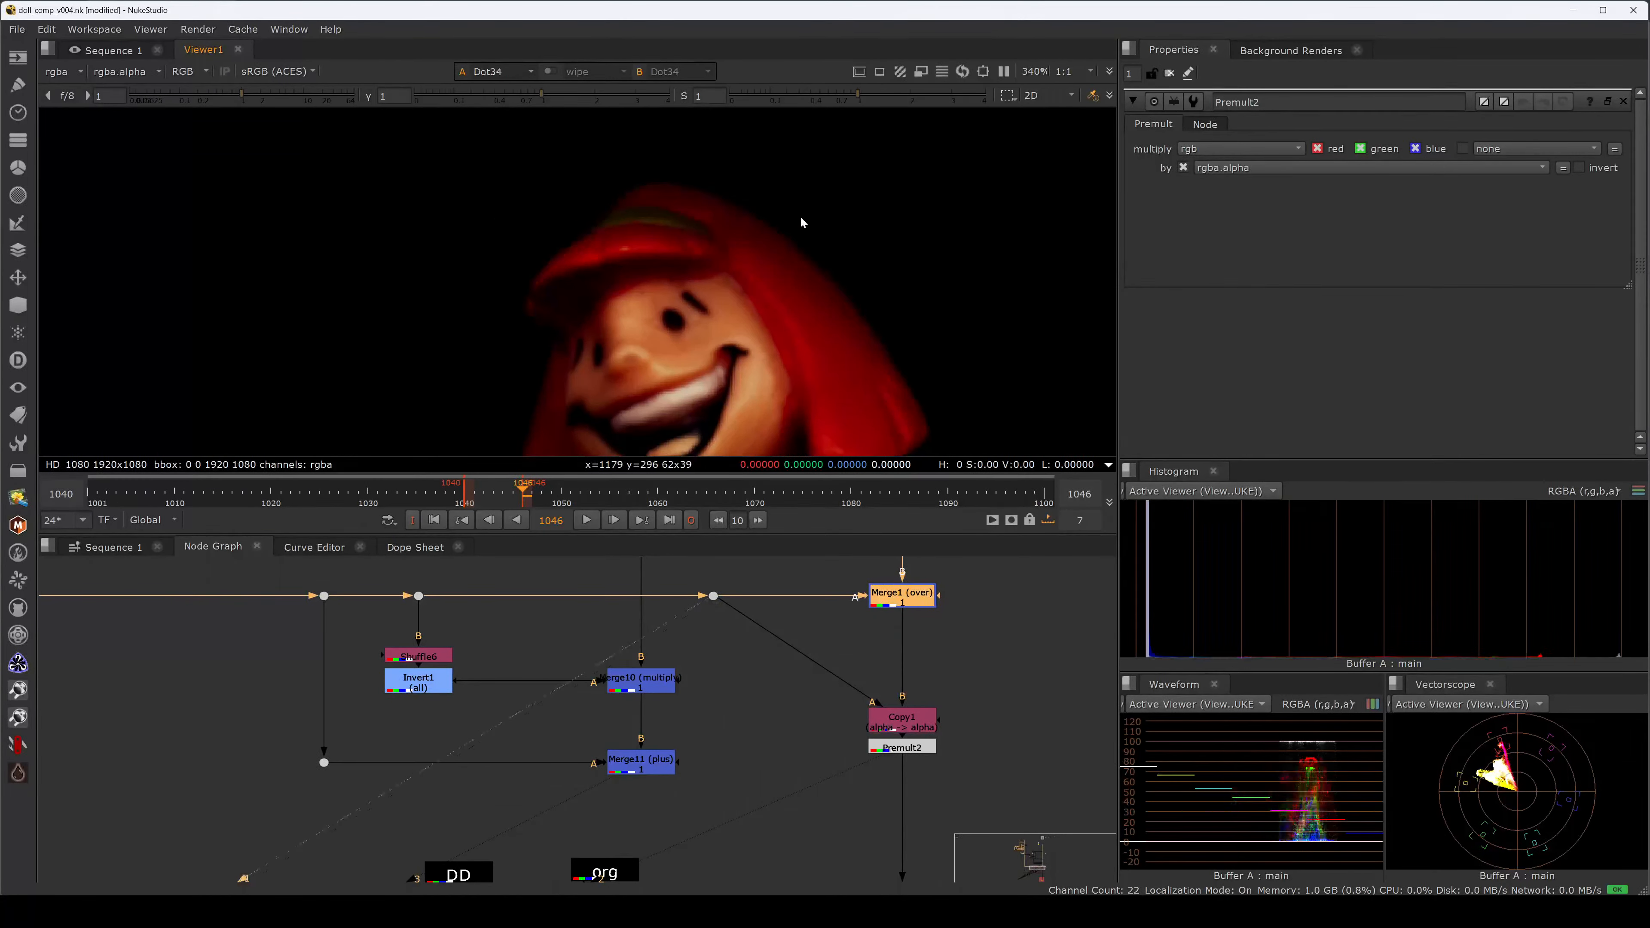
pyautogui.press('2')
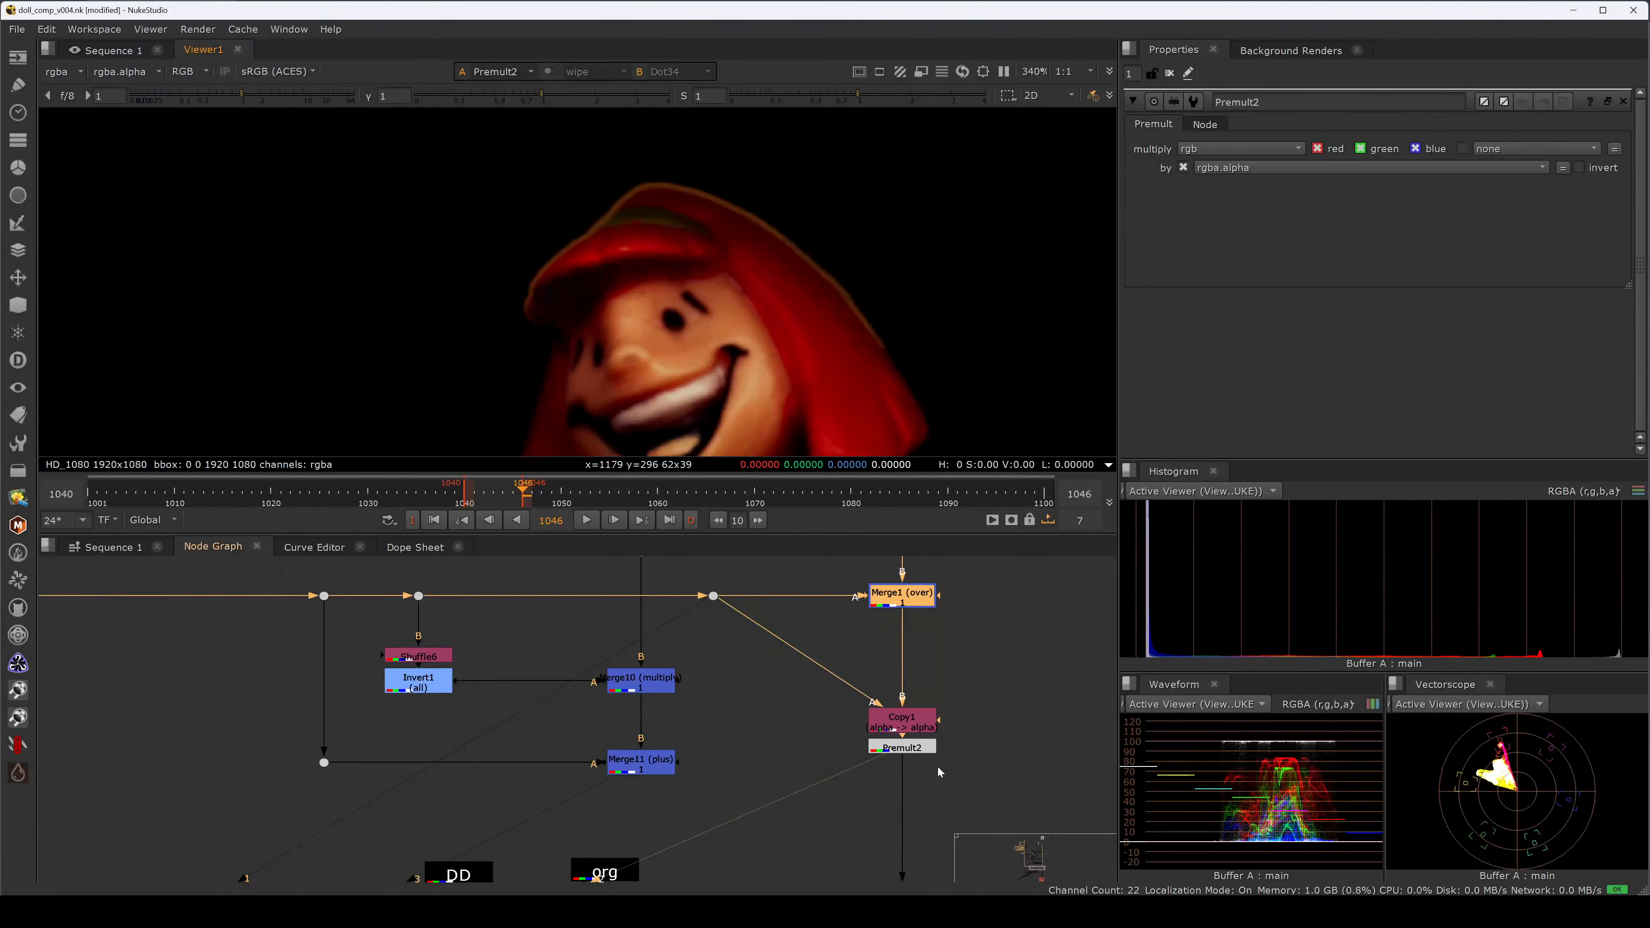
# Add an EdgeBlur below Premult2 and raise its size to 10.4.
pyautogui.moveTo(938, 773); pyautogui.dragTo(928, 743, button='middle')
pyautogui.click(921, 722)
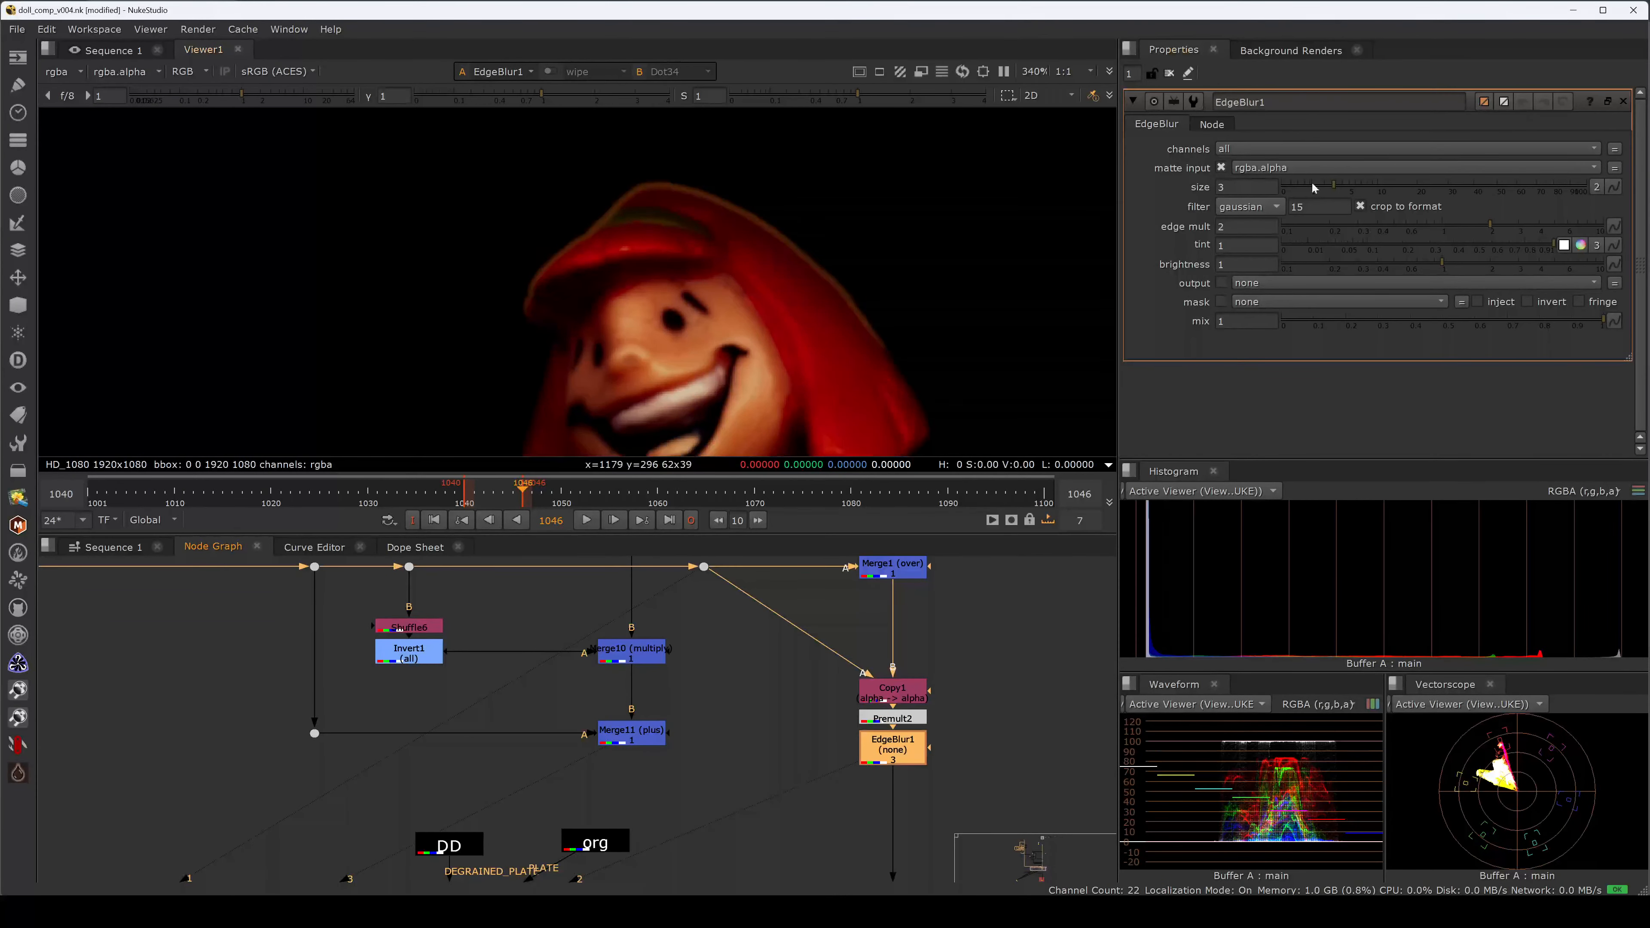
pyautogui.moveTo(1340, 186); pyautogui.dragTo(1381, 185)
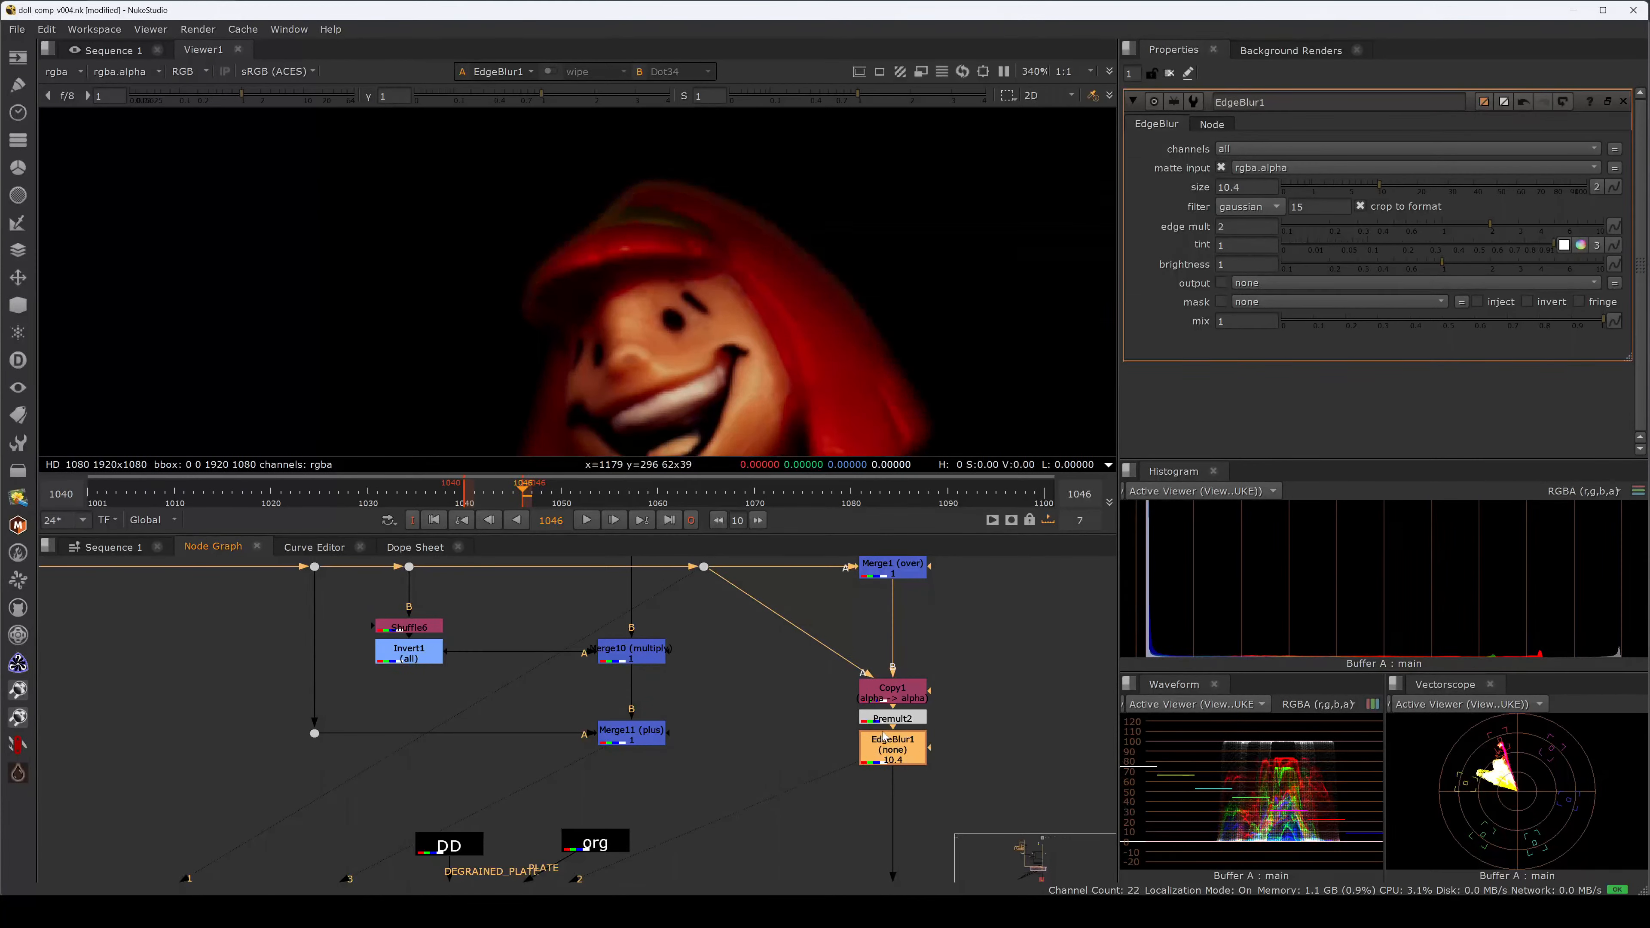
# Compare EdgeBlur1 on and off, create a spare EdgeBlur2, and set EdgeBlur1's size to 10.
pyautogui.press('d')
pyautogui.click(990, 715)
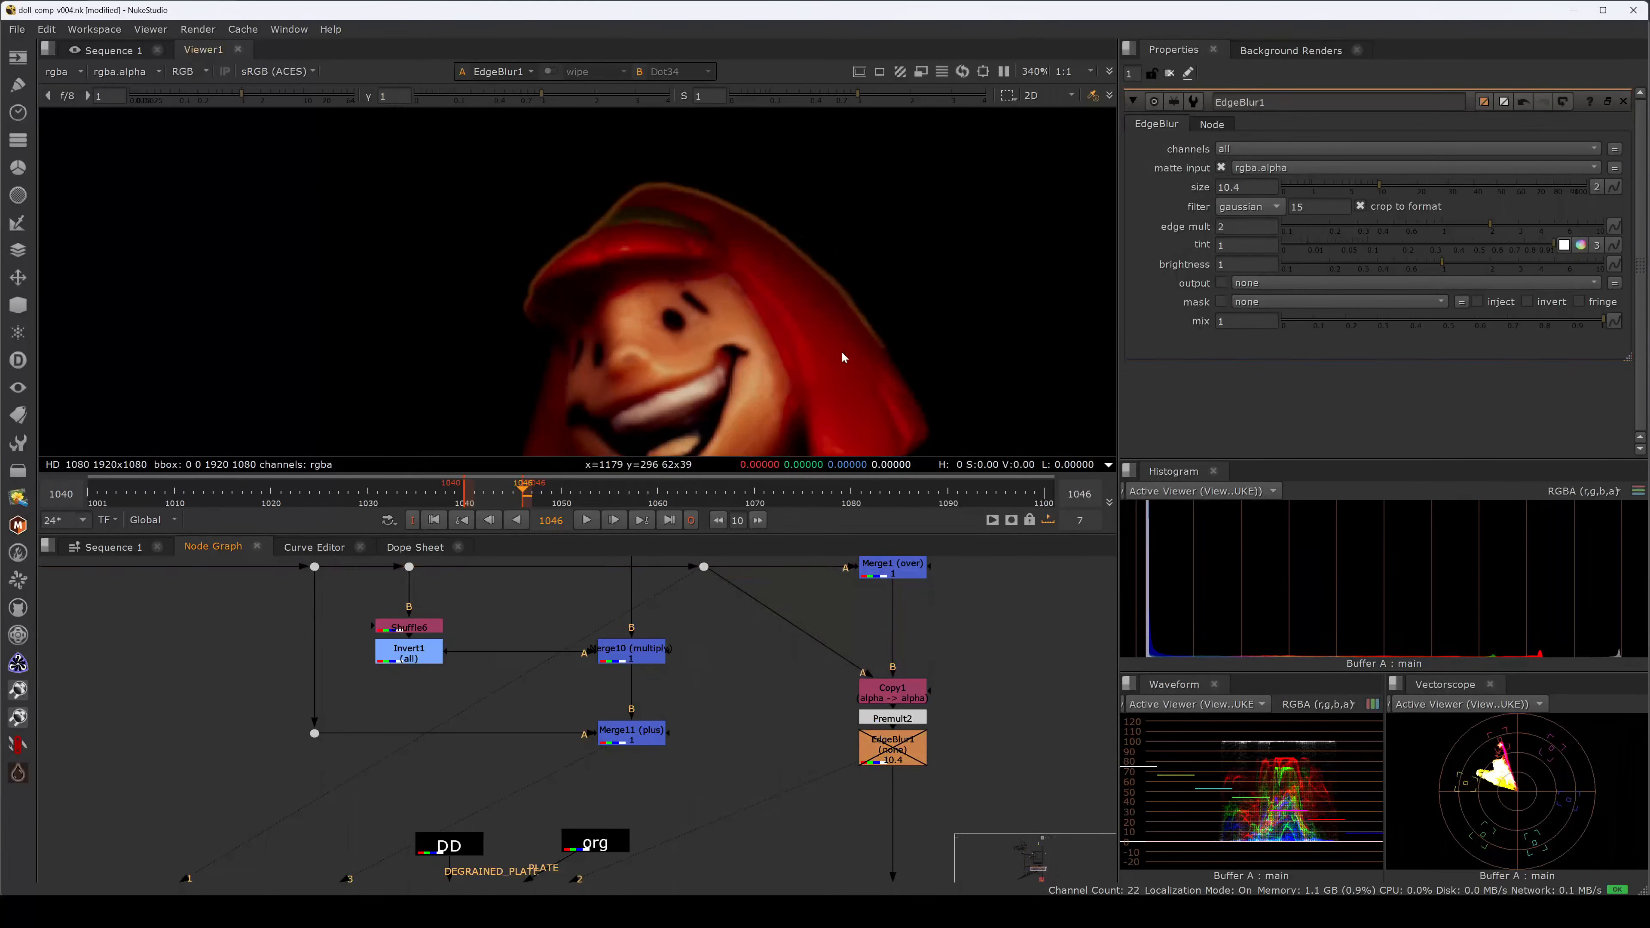
pyautogui.click(912, 762)
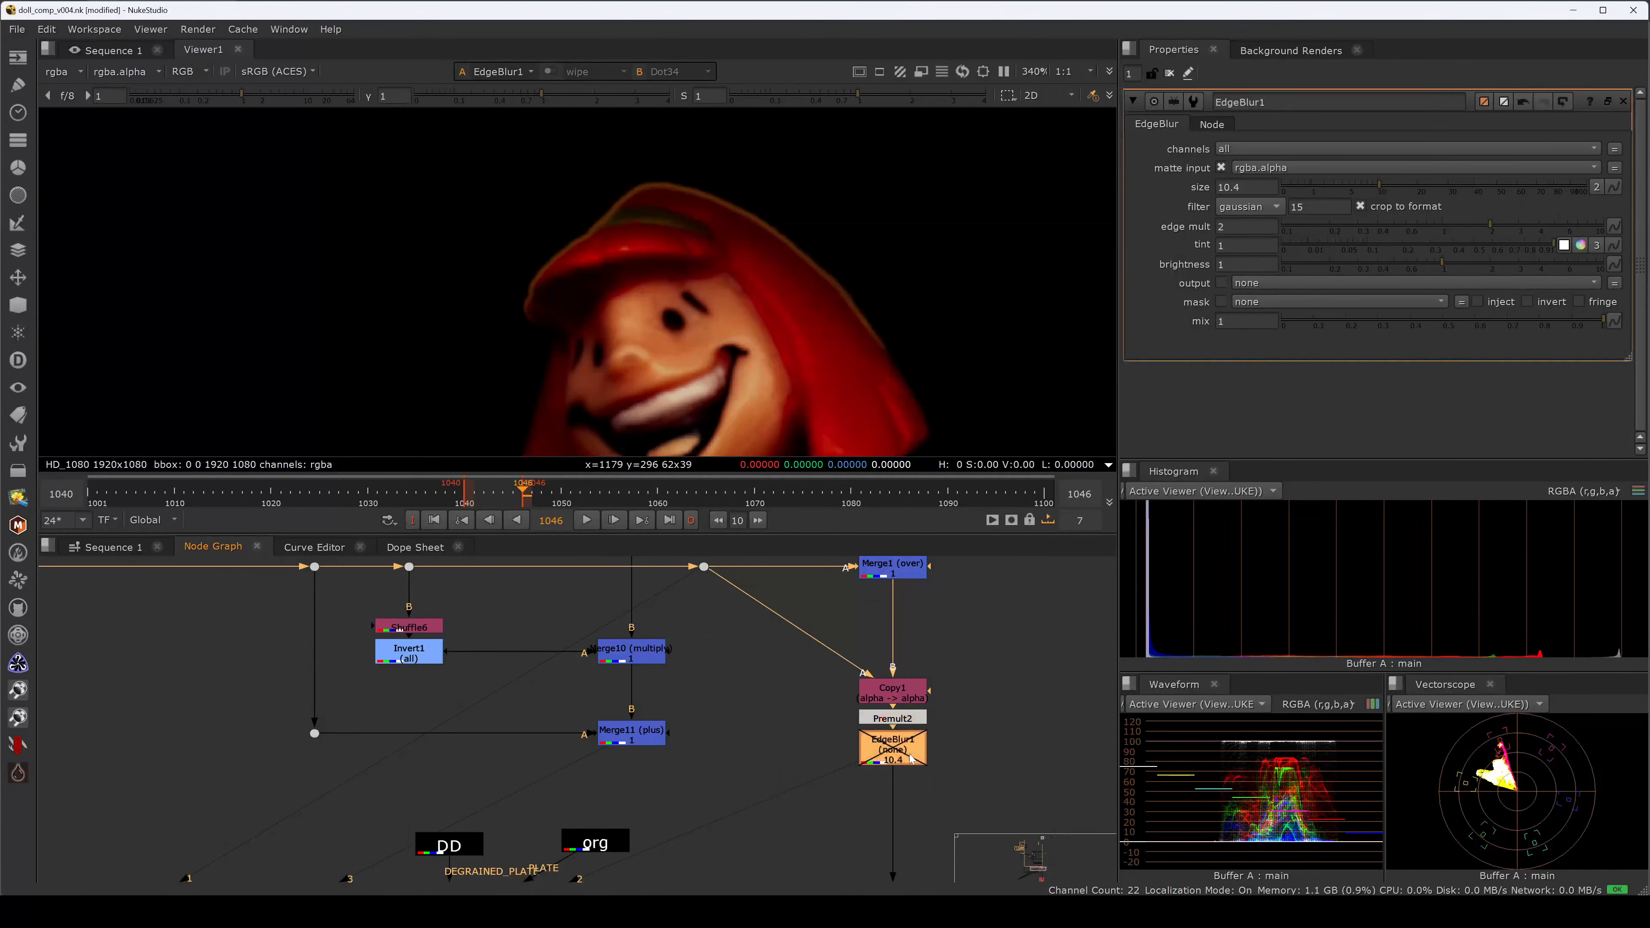
pyautogui.click(728, 632)
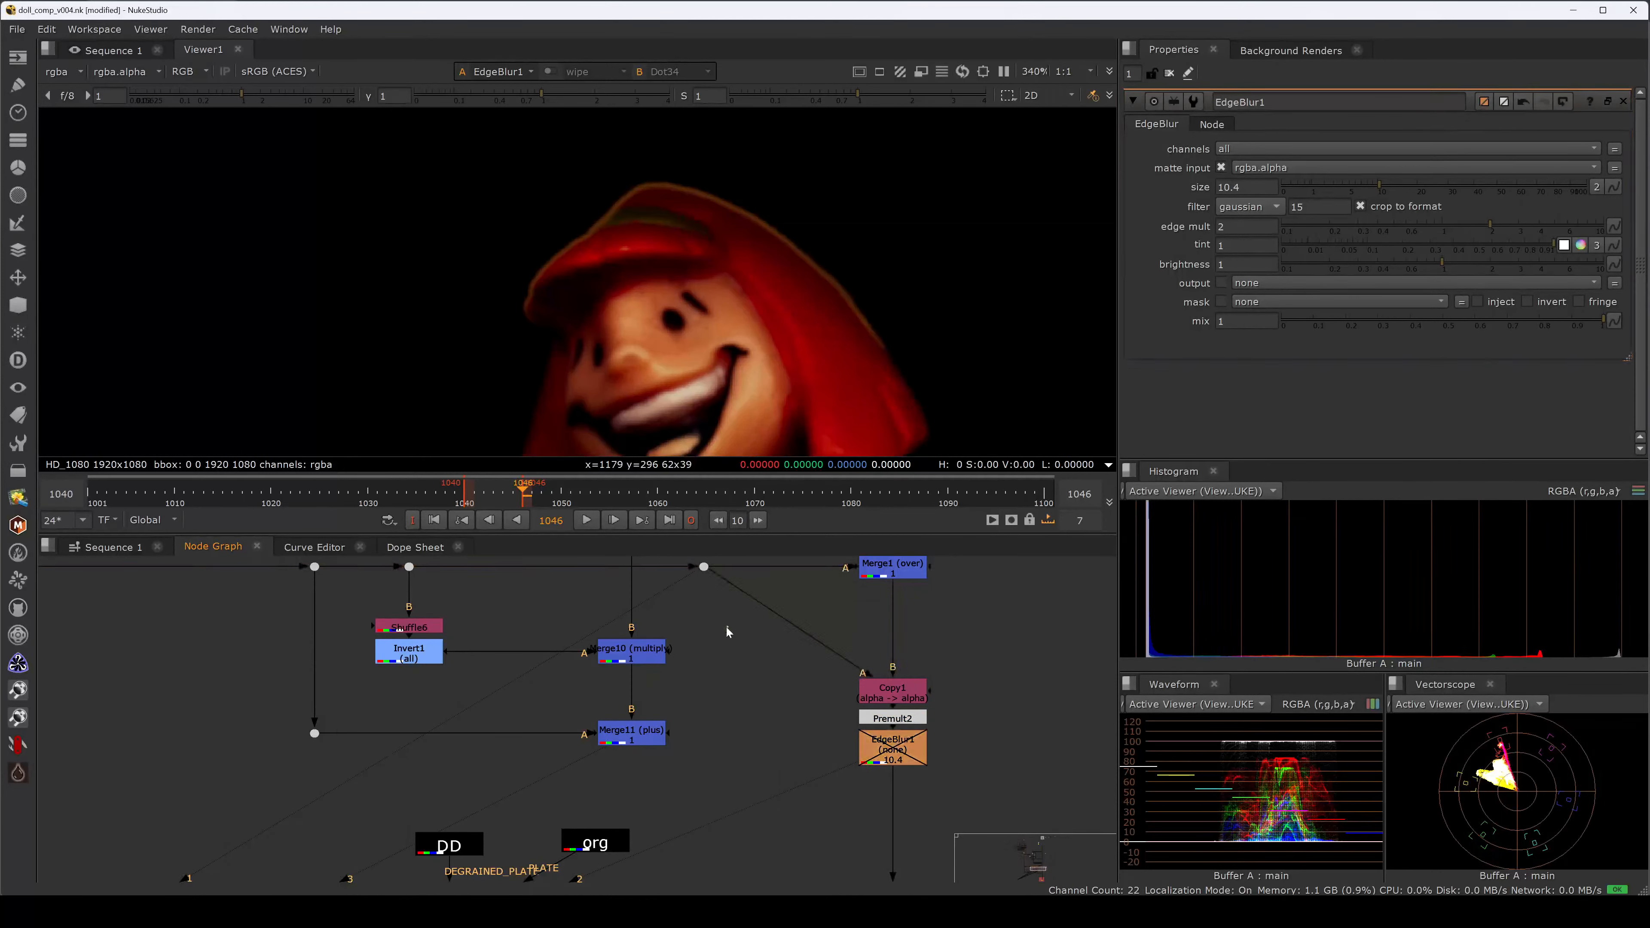
pyautogui.press('e')
pyautogui.moveTo(731, 636); pyautogui.dragTo(755, 675)
pyautogui.click(880, 737)
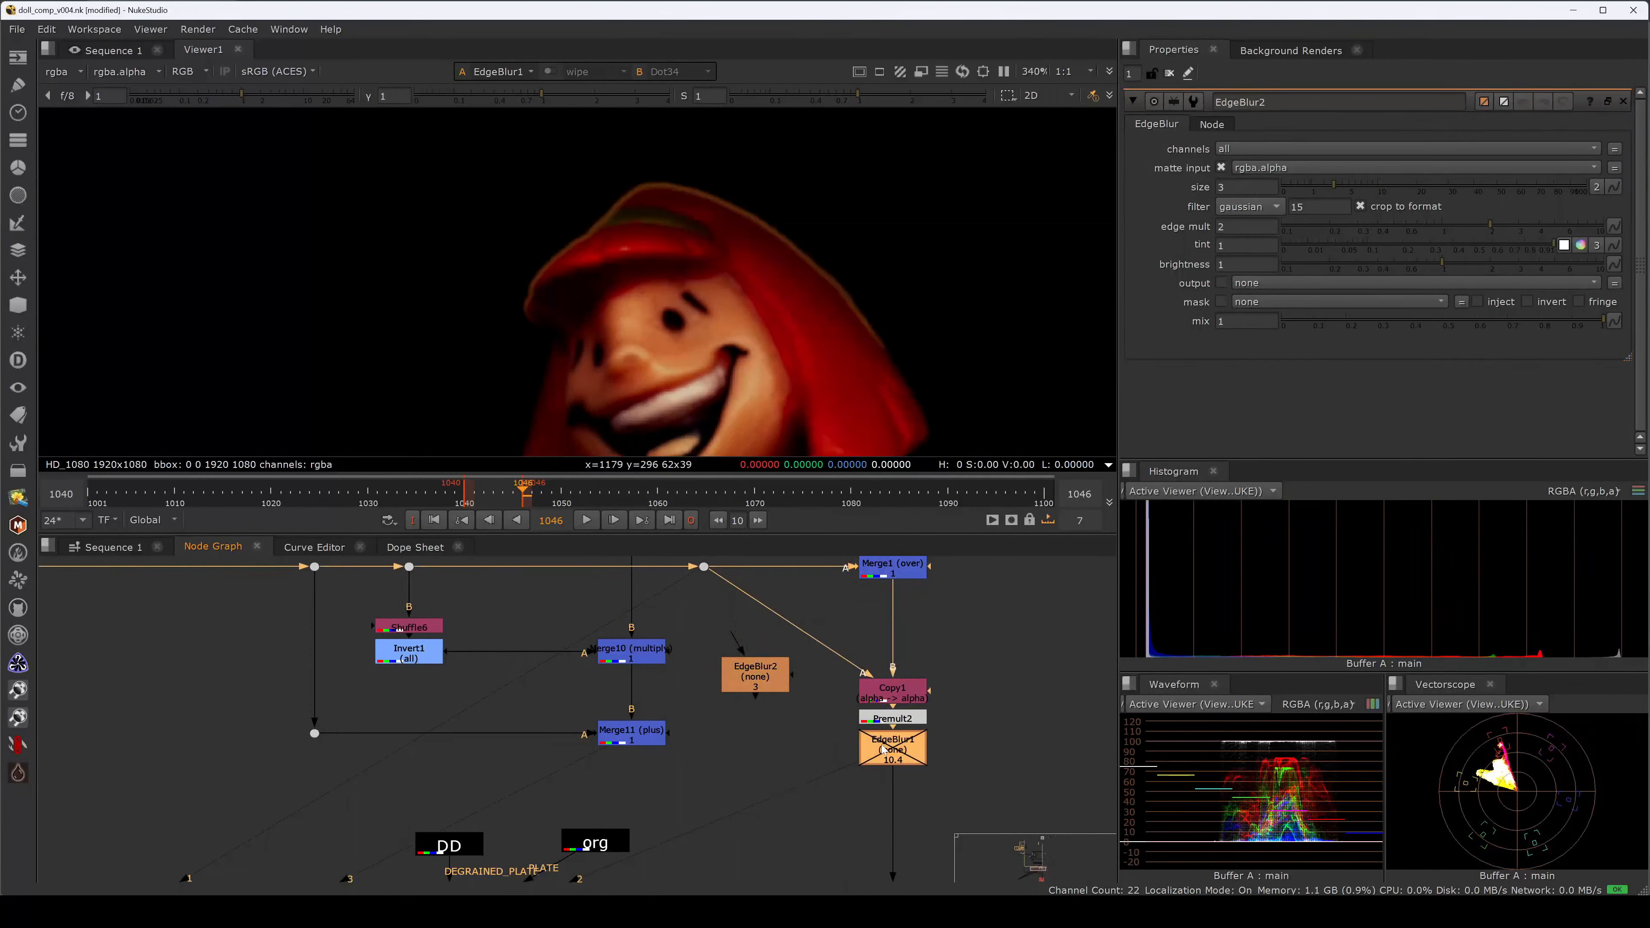
pyautogui.doubleClick(885, 749)
pyautogui.write('d')
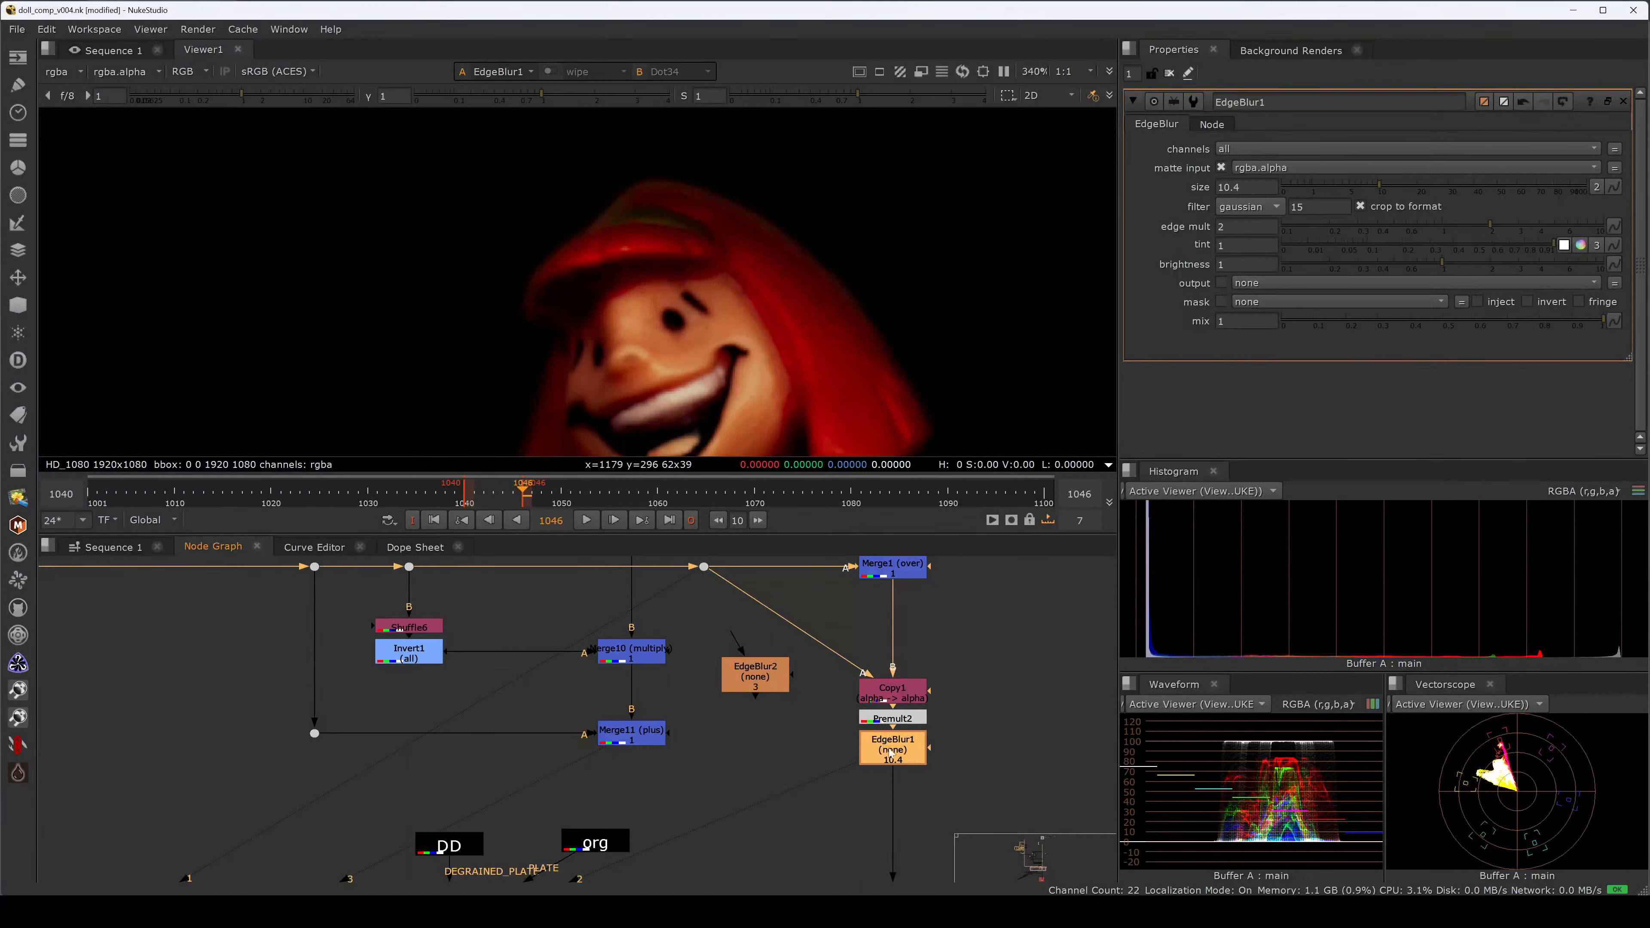
pyautogui.write('10')
pyautogui.press('Return')
# Duplicate Copy1 and Premult2, wiring Copy2's B to Merge1 and its A to the upper dot.
pyautogui.moveTo(976, 648); pyautogui.dragTo(820, 718)
pyautogui.hotkey('ctrl', 'c')
pyautogui.hotkey('ctrl', 'v')
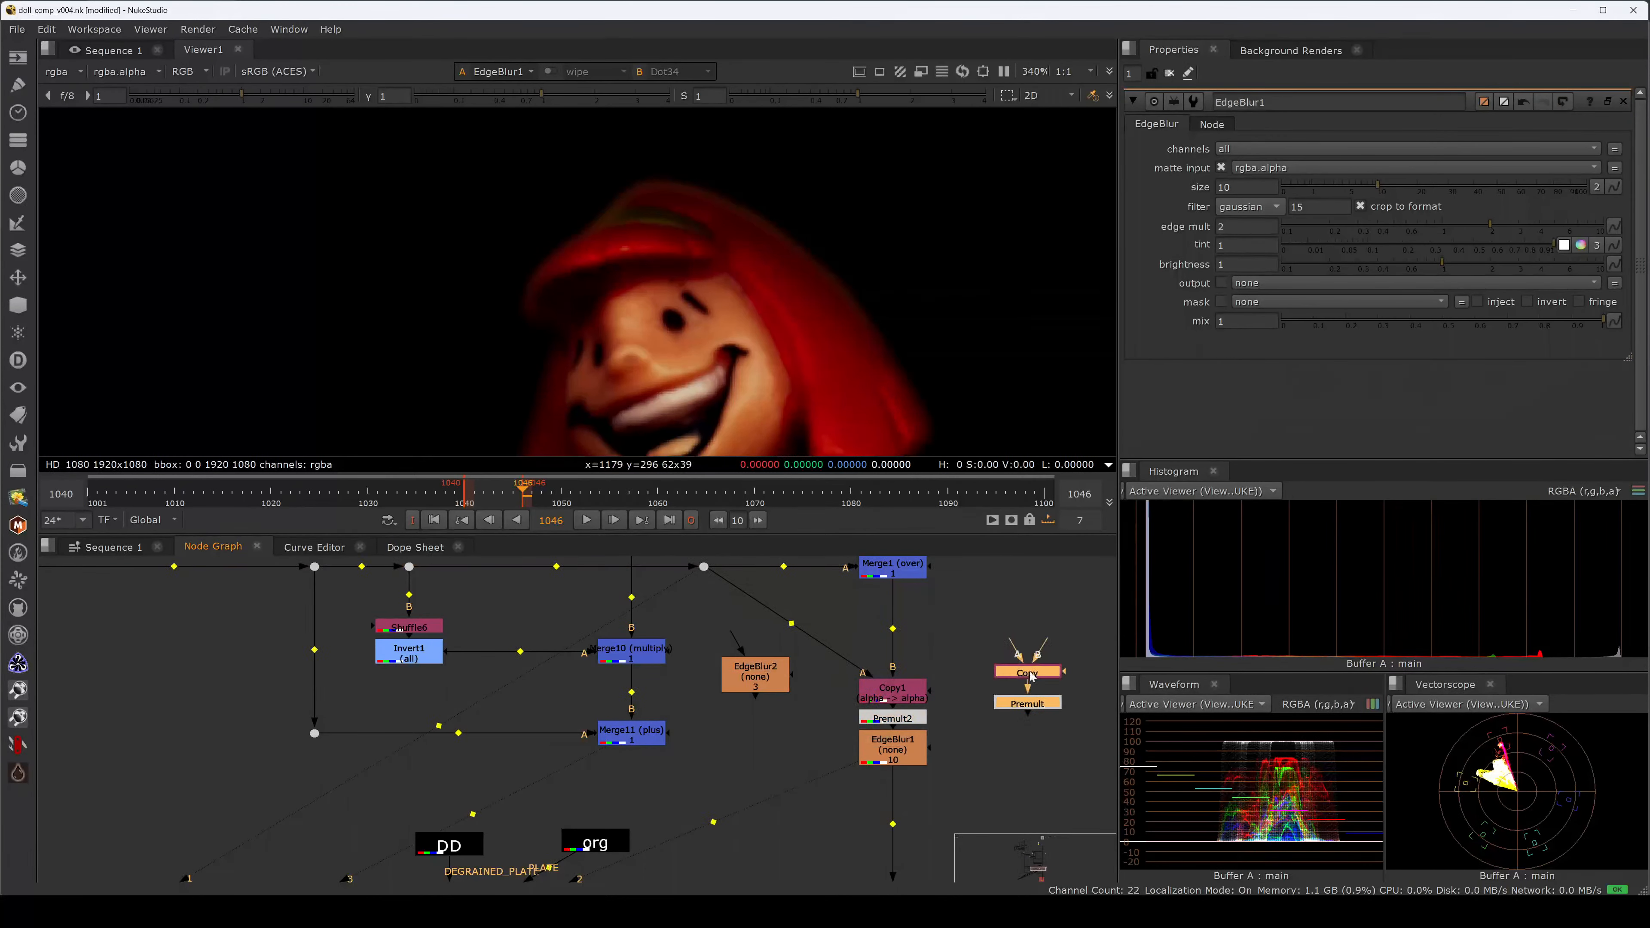
pyautogui.moveTo(1040, 657); pyautogui.dragTo(903, 568)
pyautogui.keyDown('ctrl'); pyautogui.moveTo(964, 628); pyautogui.dragTo(1028, 573); pyautogui.keyUp('ctrl')
pyautogui.moveTo(998, 653); pyautogui.dragTo(704, 574)
pyautogui.moveTo(753, 696); pyautogui.dragTo(950, 662)
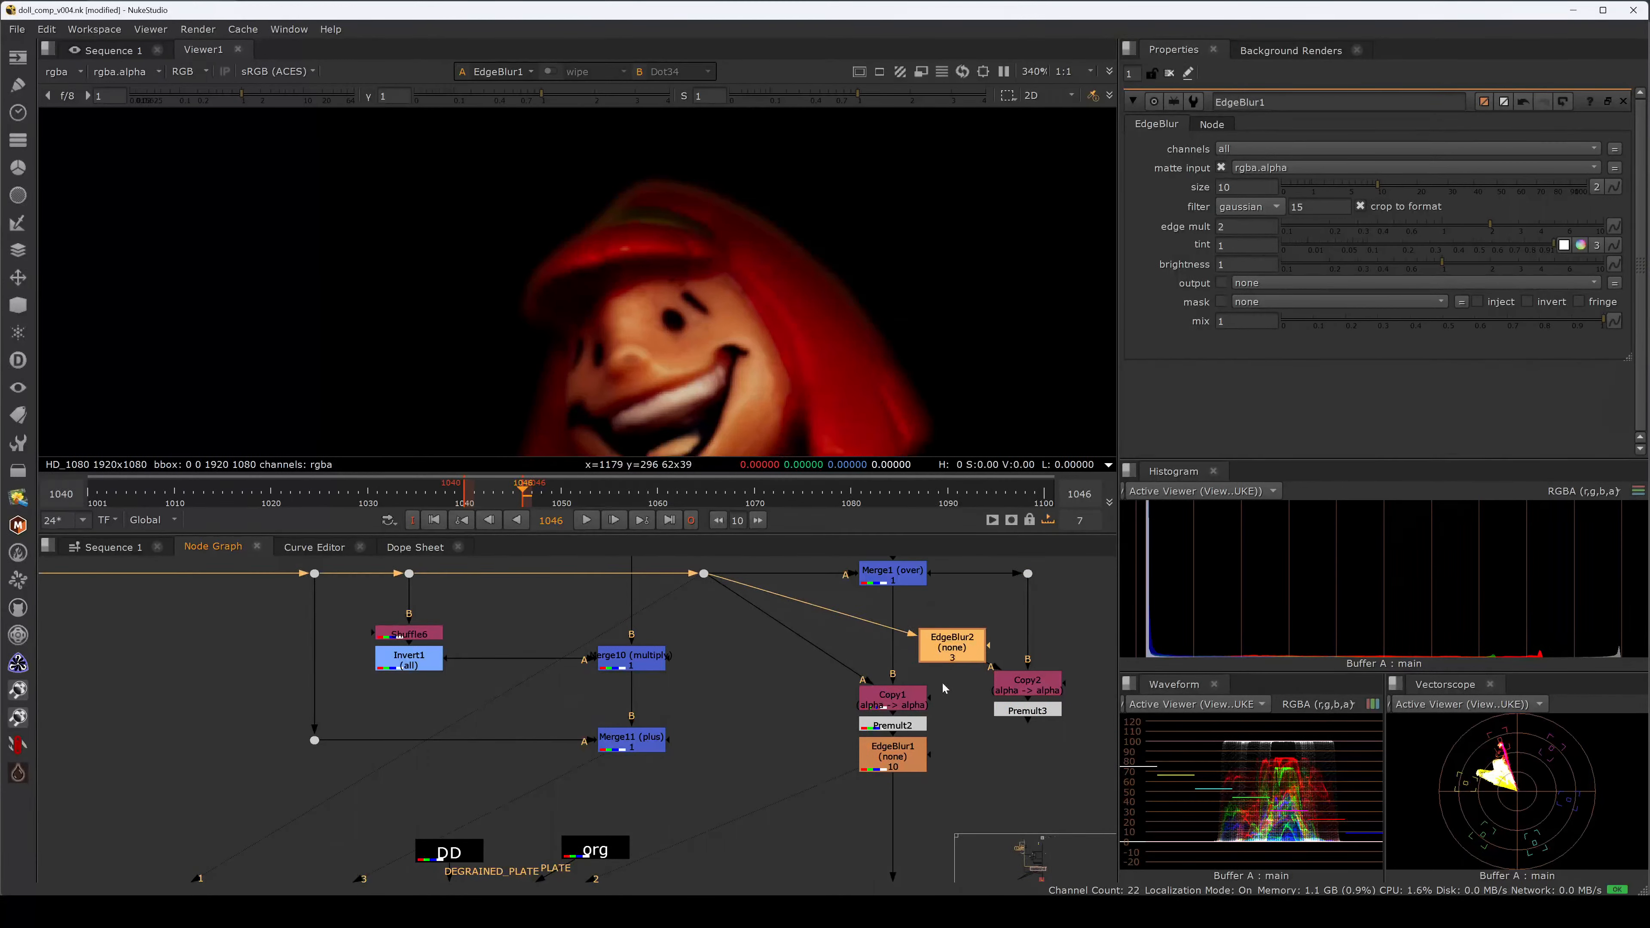
# Paste an EdgeBlur copy onto Copy2's A pipe, delete EdgeBlur2, and view EdgeBlur1 and Premult3.
pyautogui.click(891, 751)
pyautogui.hotkey('ctrl', 'c')
pyautogui.click(963, 756)
pyautogui.hotkey('ctrl', 'v')
pyautogui.moveTo(973, 767)
pyautogui.keyDown('ctrl'); pyautogui.keyDown('shift'); pyautogui.mouseDown()
pyautogui.moveTo(970, 669)
pyautogui.moveTo(961, 763)
pyautogui.mouseUp(); pyautogui.keyUp('shift'); pyautogui.keyUp('ctrl')
pyautogui.press('Delete')
pyautogui.click(901, 755)
pyautogui.press('1')
pyautogui.click(1023, 712)
pyautogui.press('2')
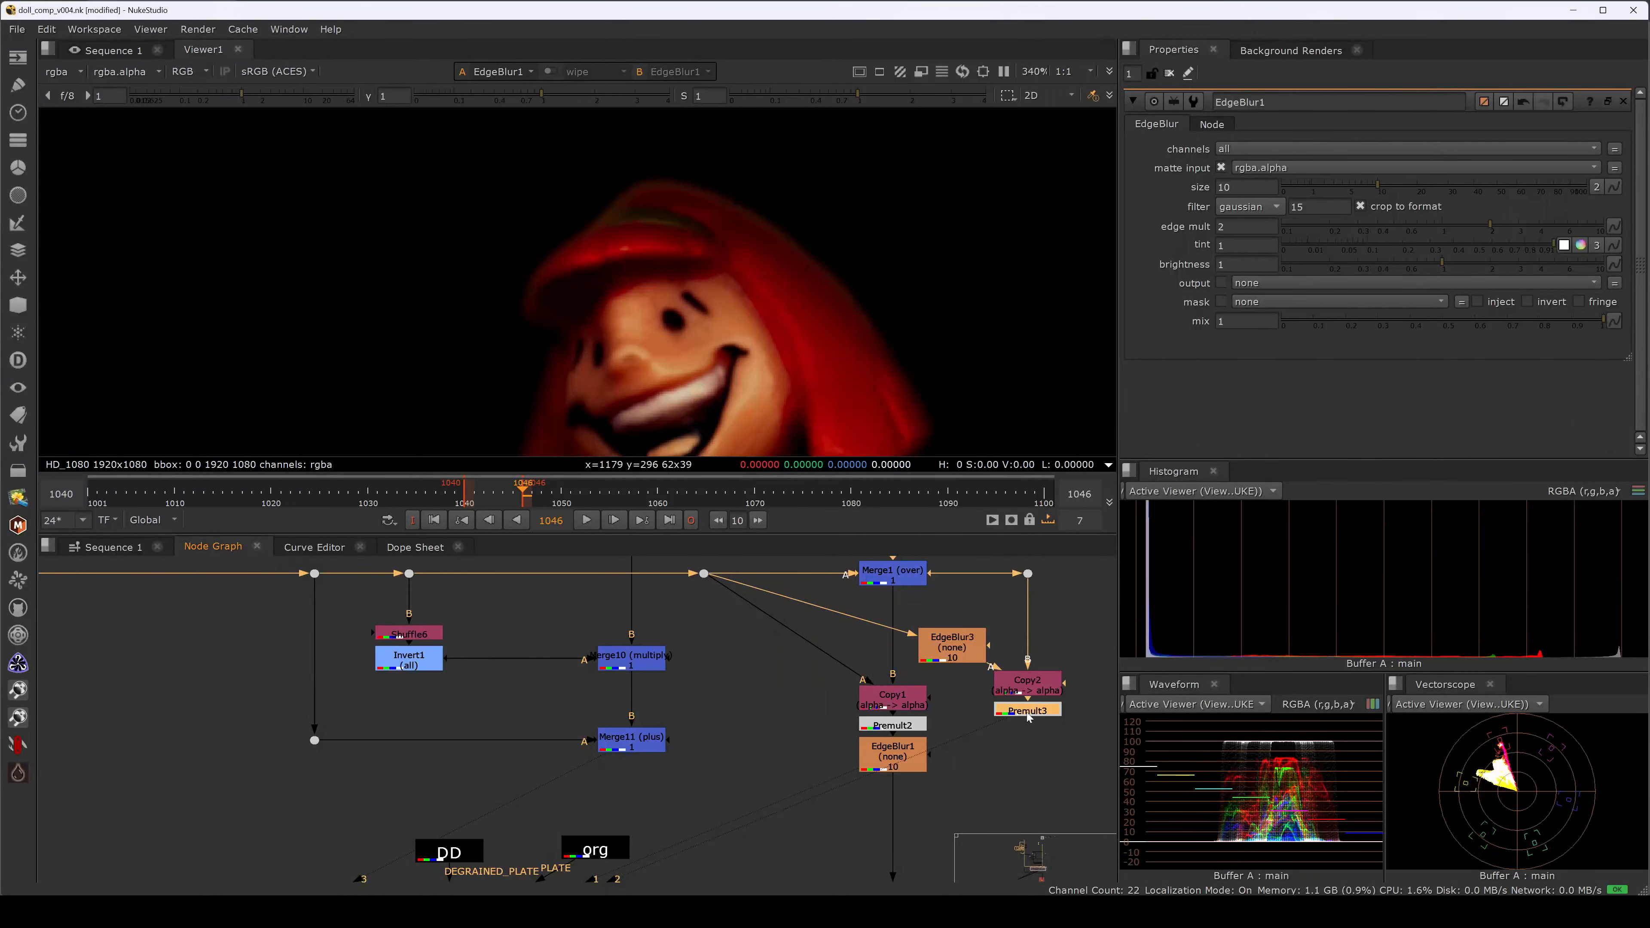
# Rearrange Copy2, Premult3, the dot and EdgeBlur3 into a tidy second branch.
pyautogui.moveTo(1033, 742); pyautogui.dragTo(914, 732, button='middle')
pyautogui.moveTo(990, 742); pyautogui.dragTo(971, 706)
pyautogui.click(972, 627)
pyautogui.click(912, 564)
pyautogui.moveTo(909, 565); pyautogui.dragTo(973, 564)
pyautogui.moveTo(863, 621); pyautogui.dragTo(908, 689)
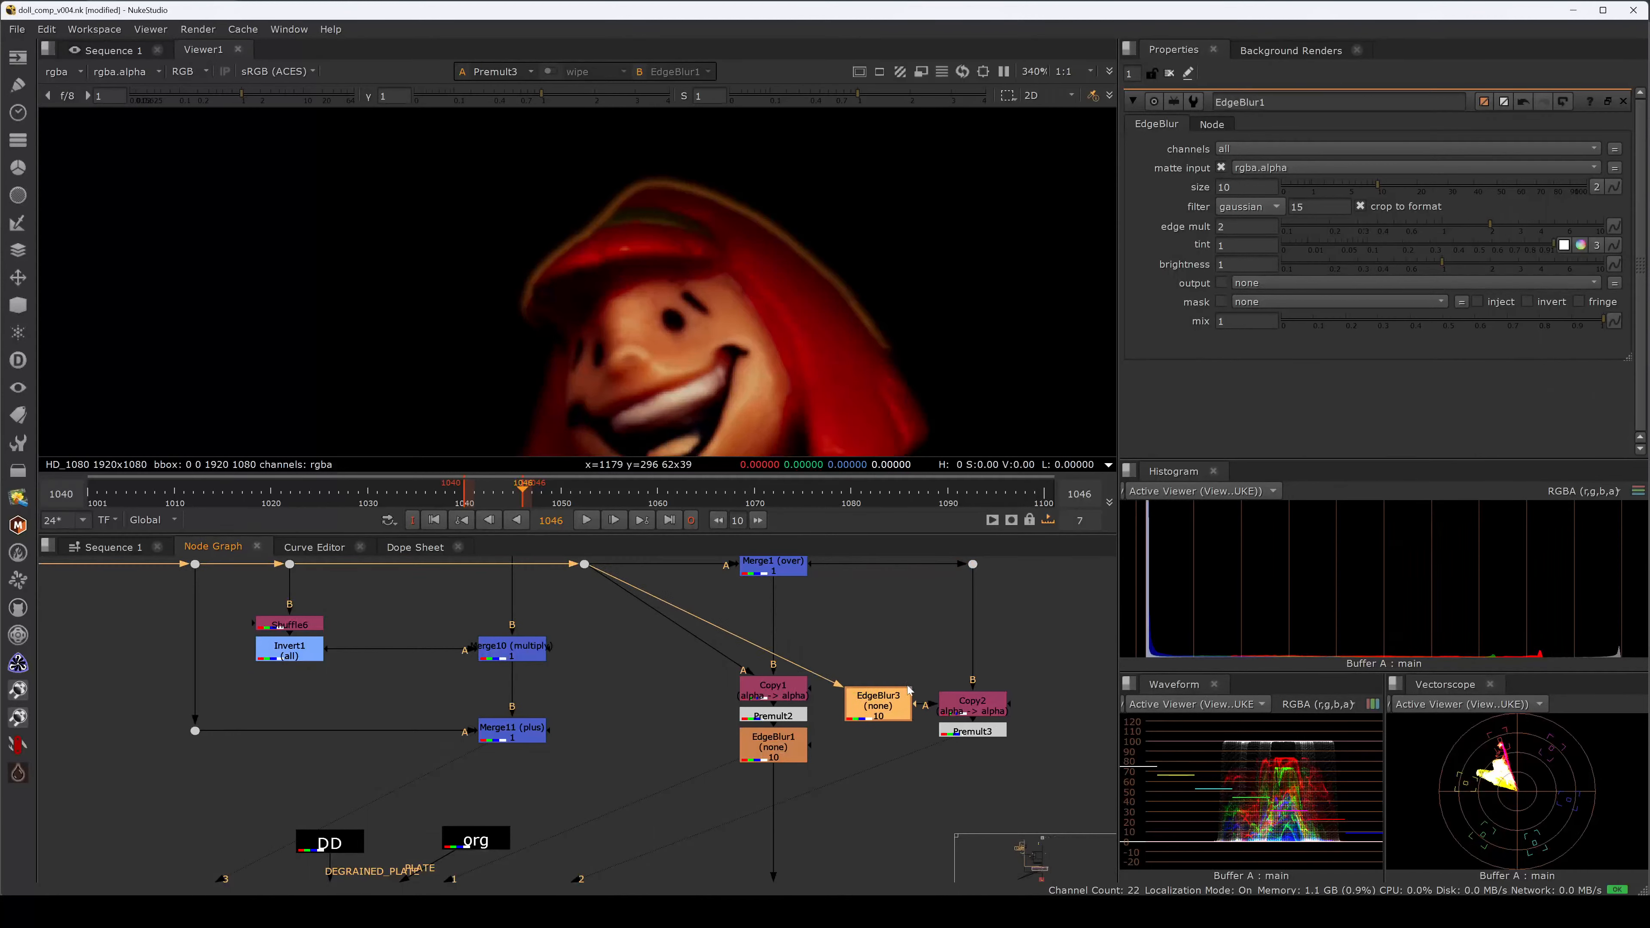
# Inspect EdgeBlur3's blurred alpha matte and Premult3's result, toggling EdgeBlur3 to compare.
pyautogui.press('1')
pyautogui.press('a')
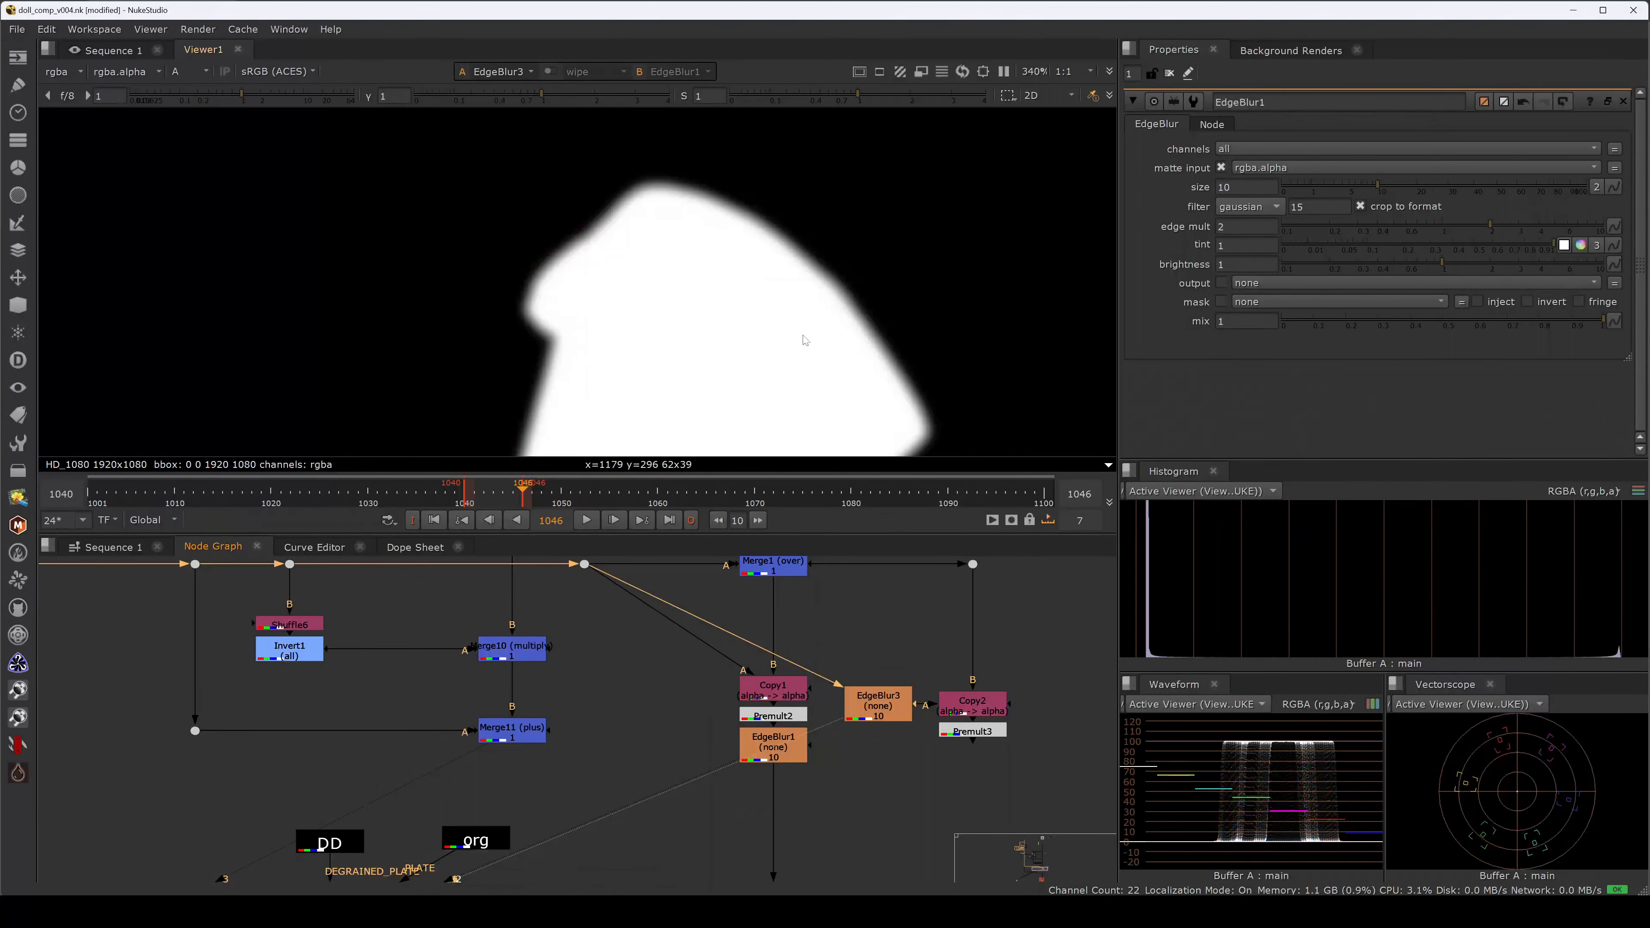
pyautogui.keyDown('ctrl'); pyautogui.click(784, 232); pyautogui.keyUp('ctrl')
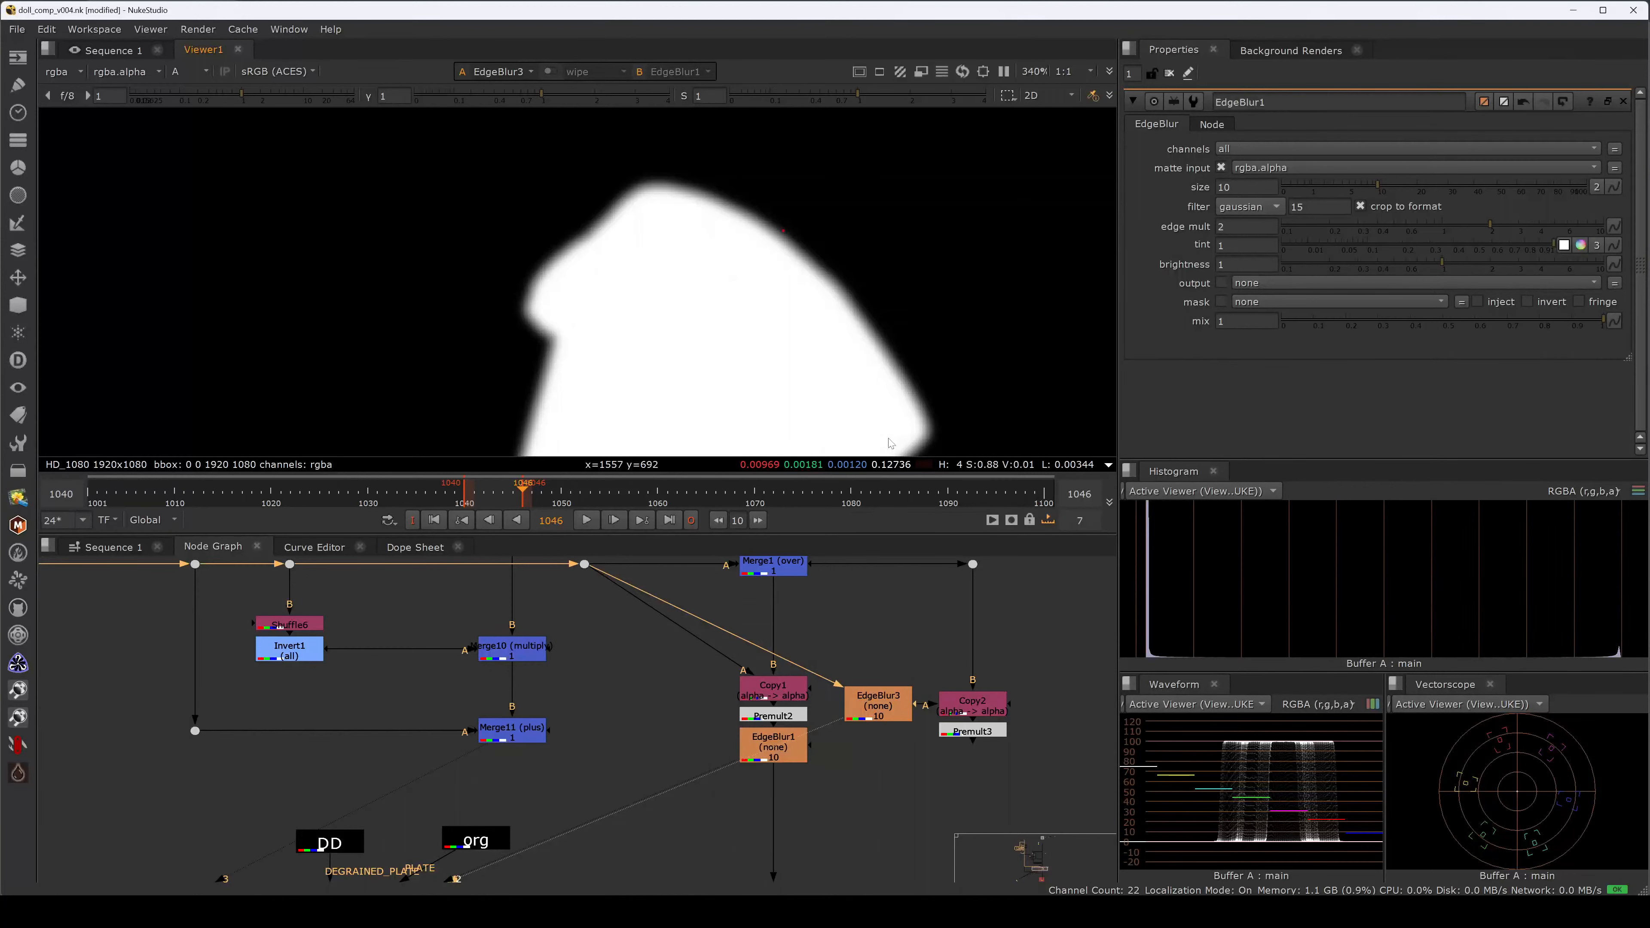
pyautogui.click(972, 731)
pyautogui.press('2')
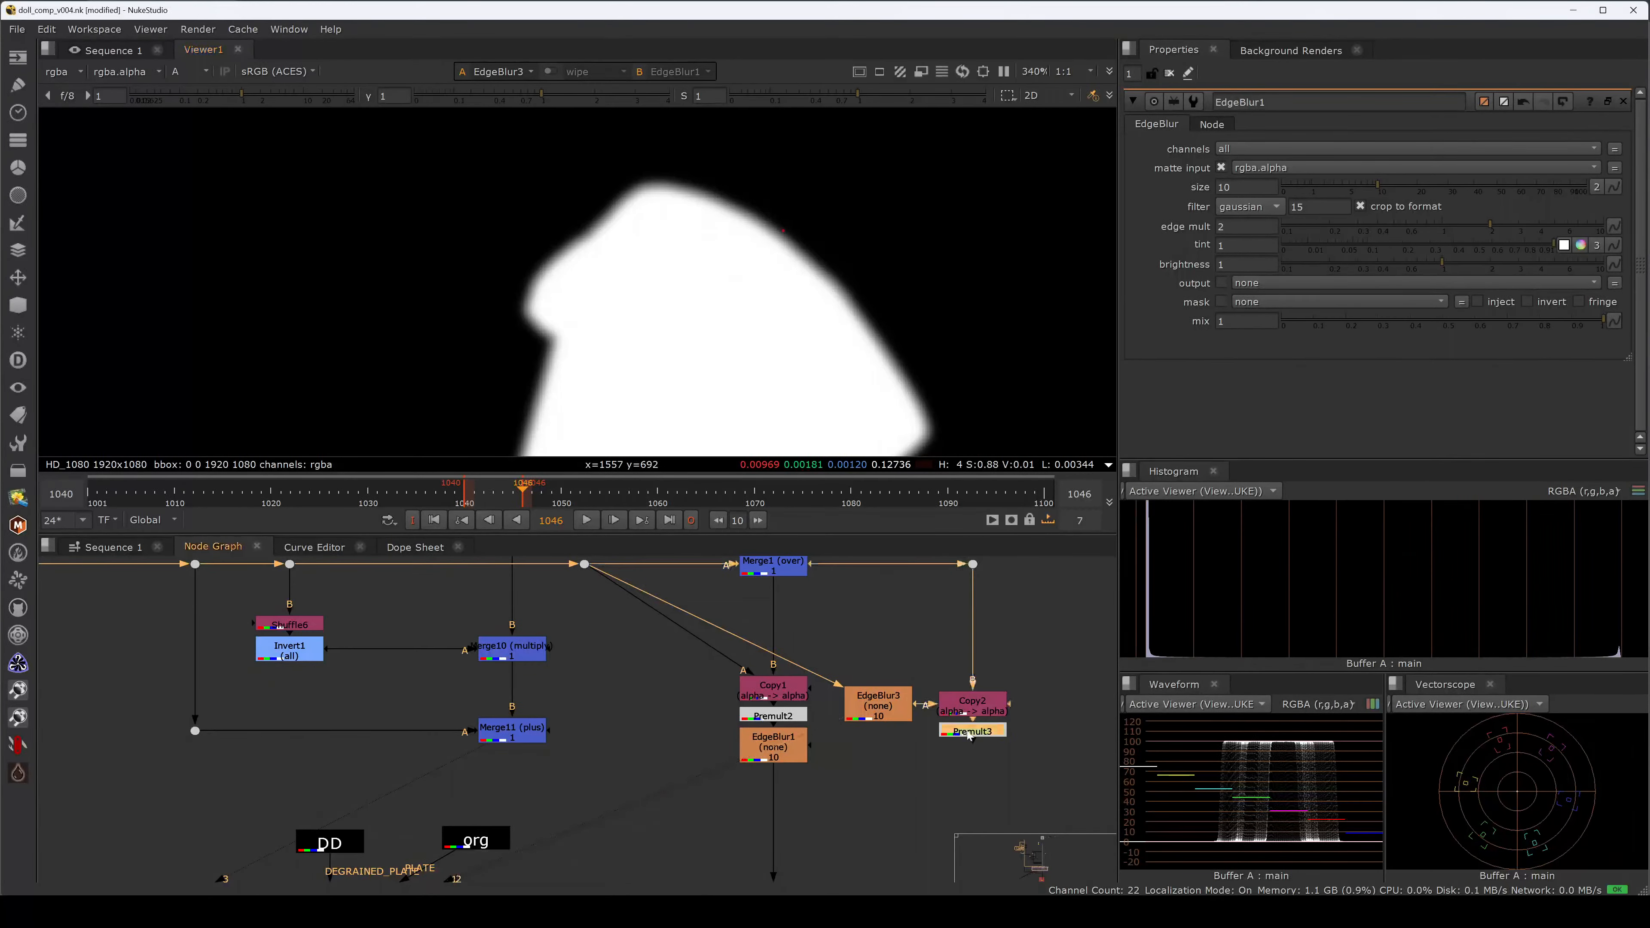
pyautogui.click(926, 656)
pyautogui.press('a')
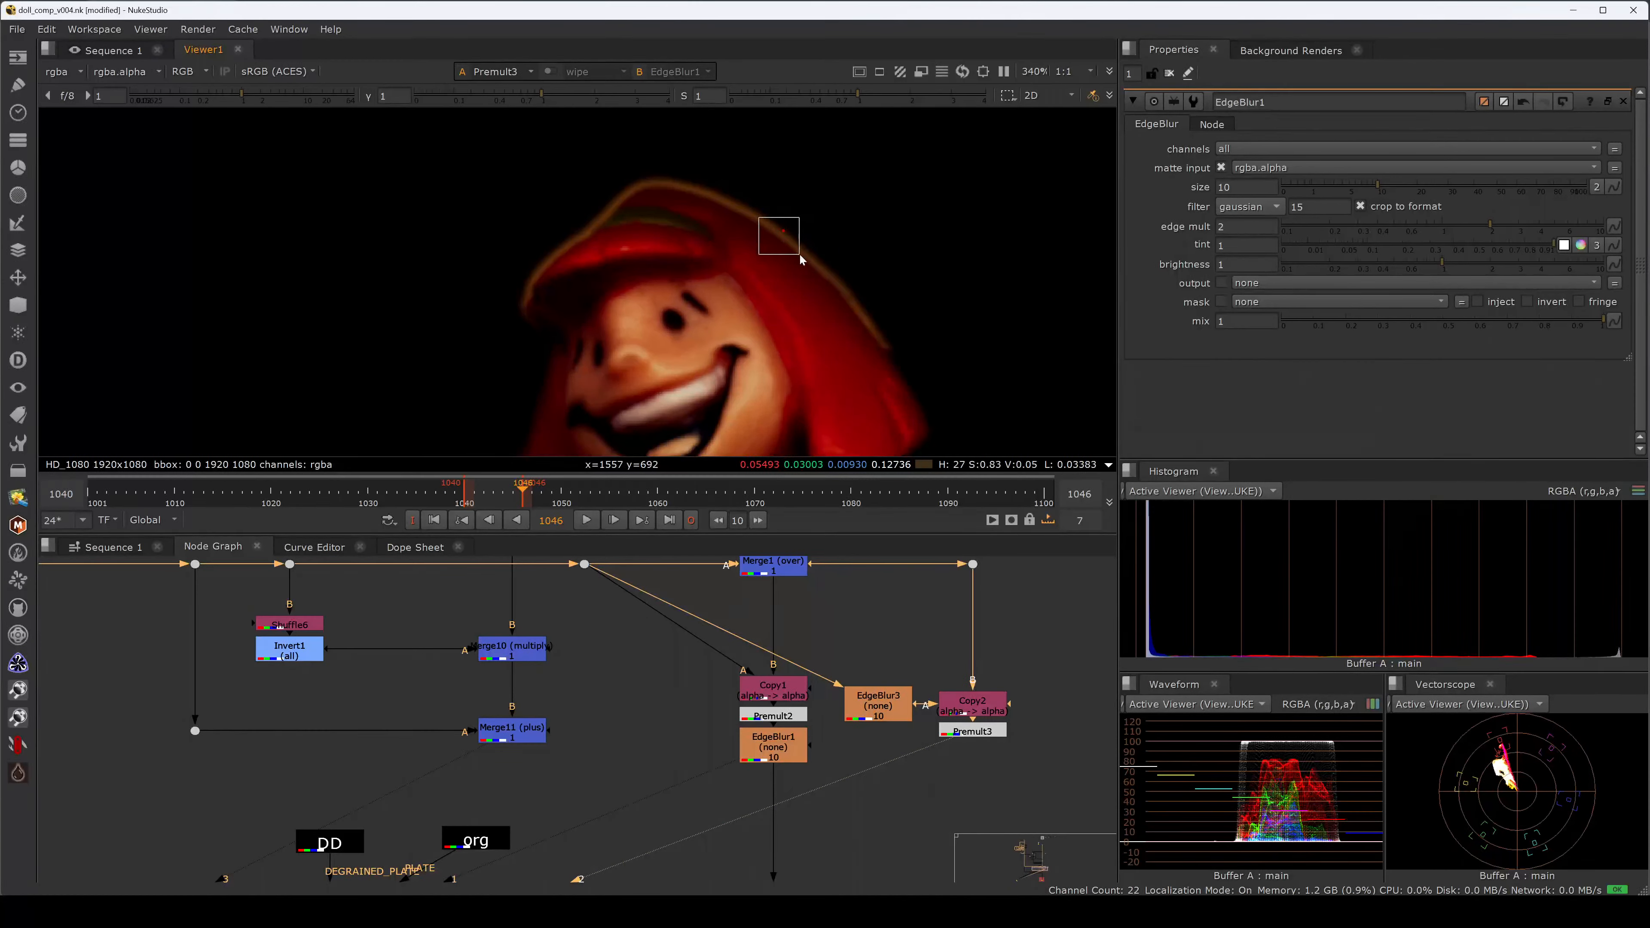
pyautogui.click(891, 709)
pyautogui.press('d')
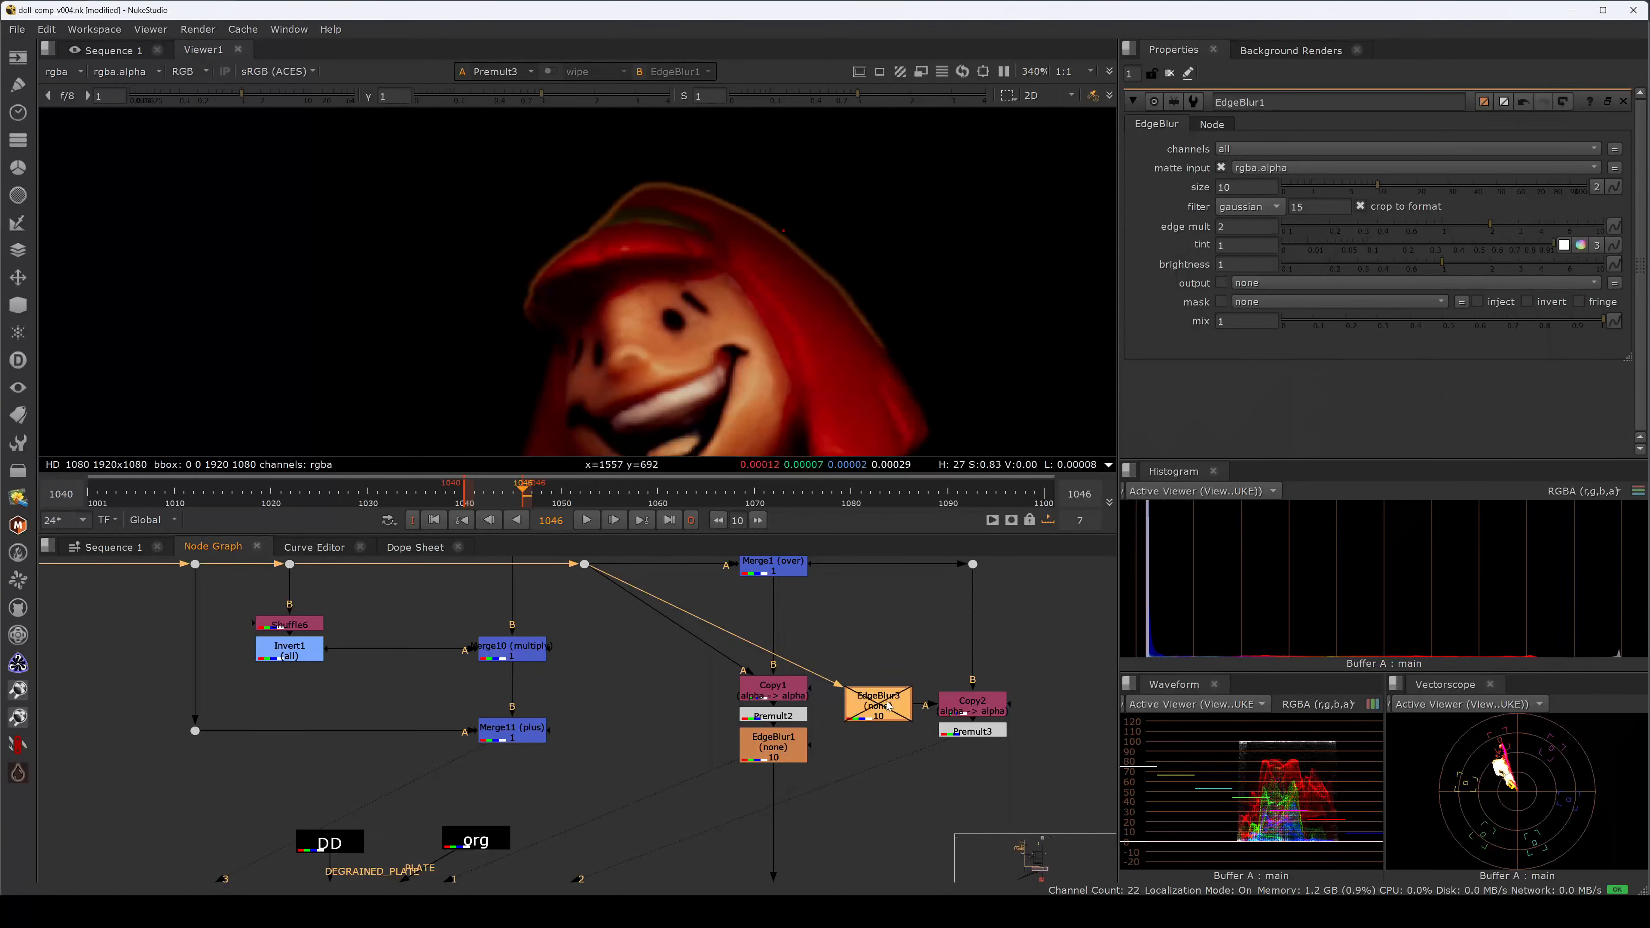
pyautogui.press('d')
pyautogui.press('d')
pyautogui.press('d')
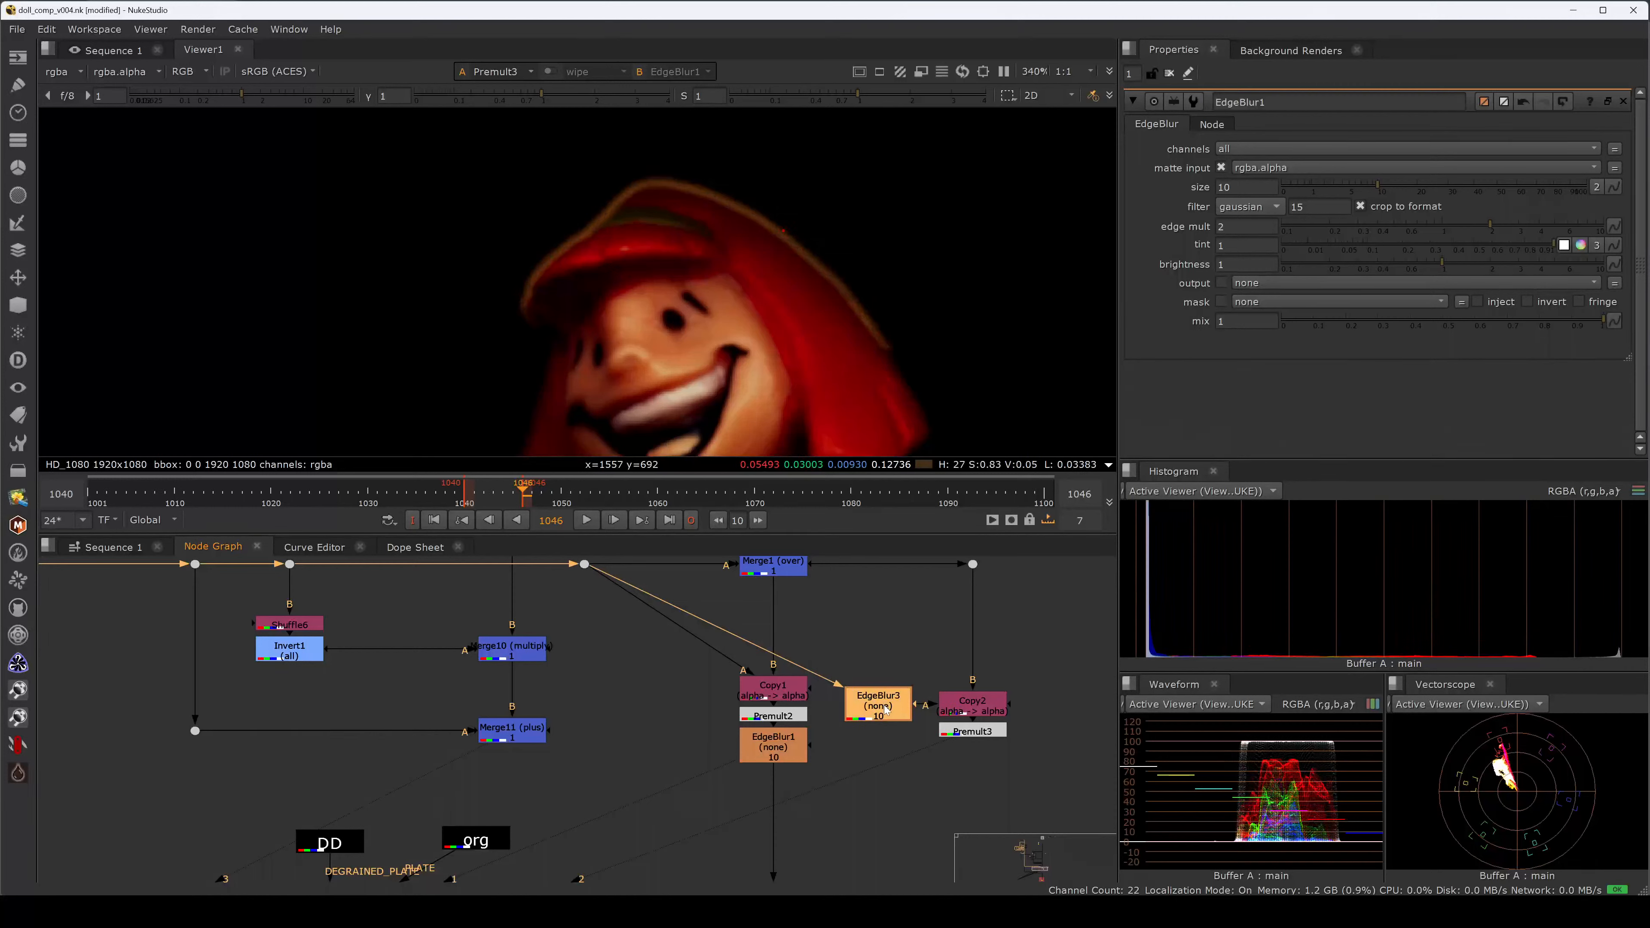
# Set EdgeBlur3's size to 20.
pyautogui.doubleClick(885, 704)
pyautogui.click(1222, 187)
pyautogui.doubleClick(1225, 187)
pyautogui.write('20')
pyautogui.press('Return')
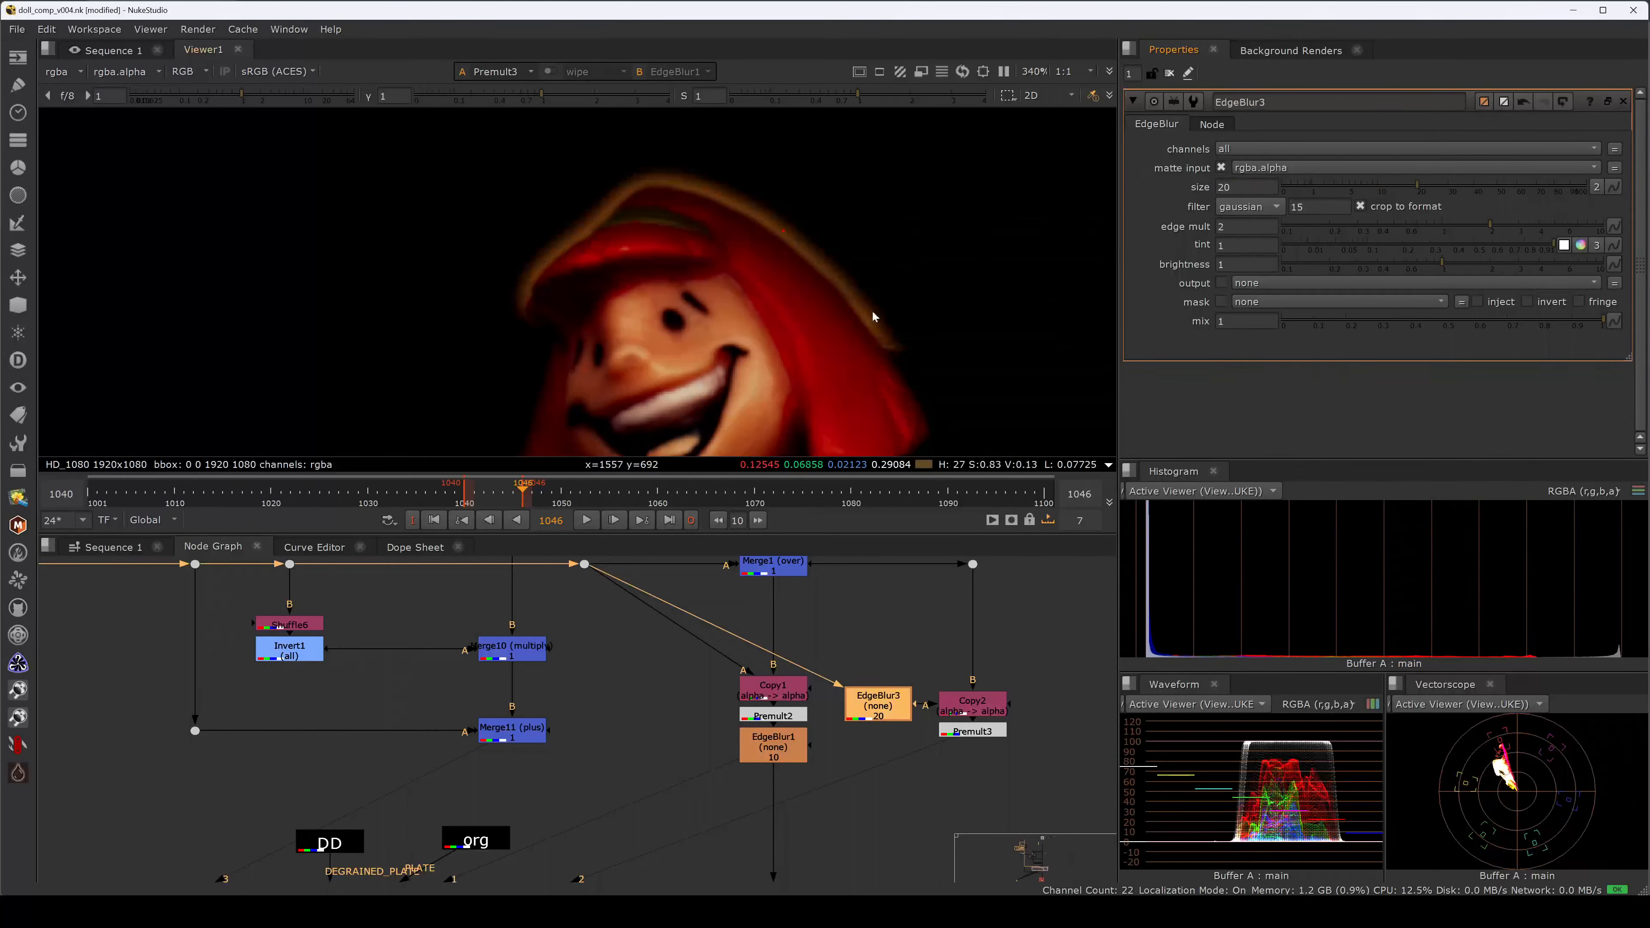
# Compare EdgeBlur1 with Premult2 in the viewer and raise EdgeBlur1's size to 20.
pyautogui.click(773, 746)
pyautogui.press('1')
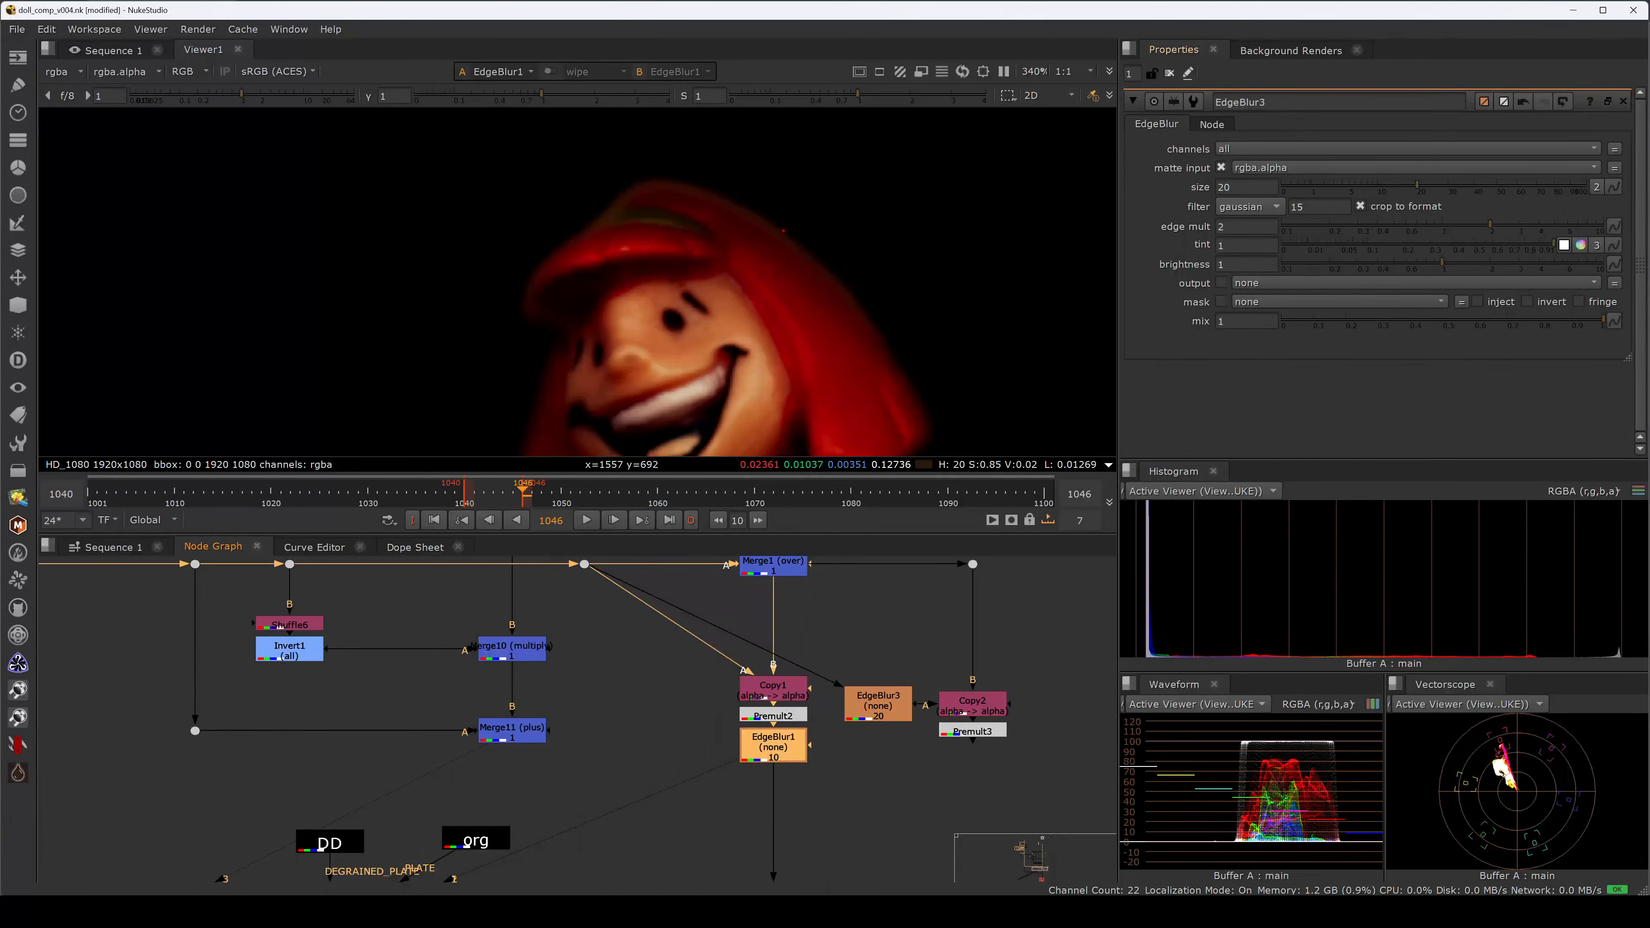
pyautogui.click(778, 715)
pyautogui.press('1')
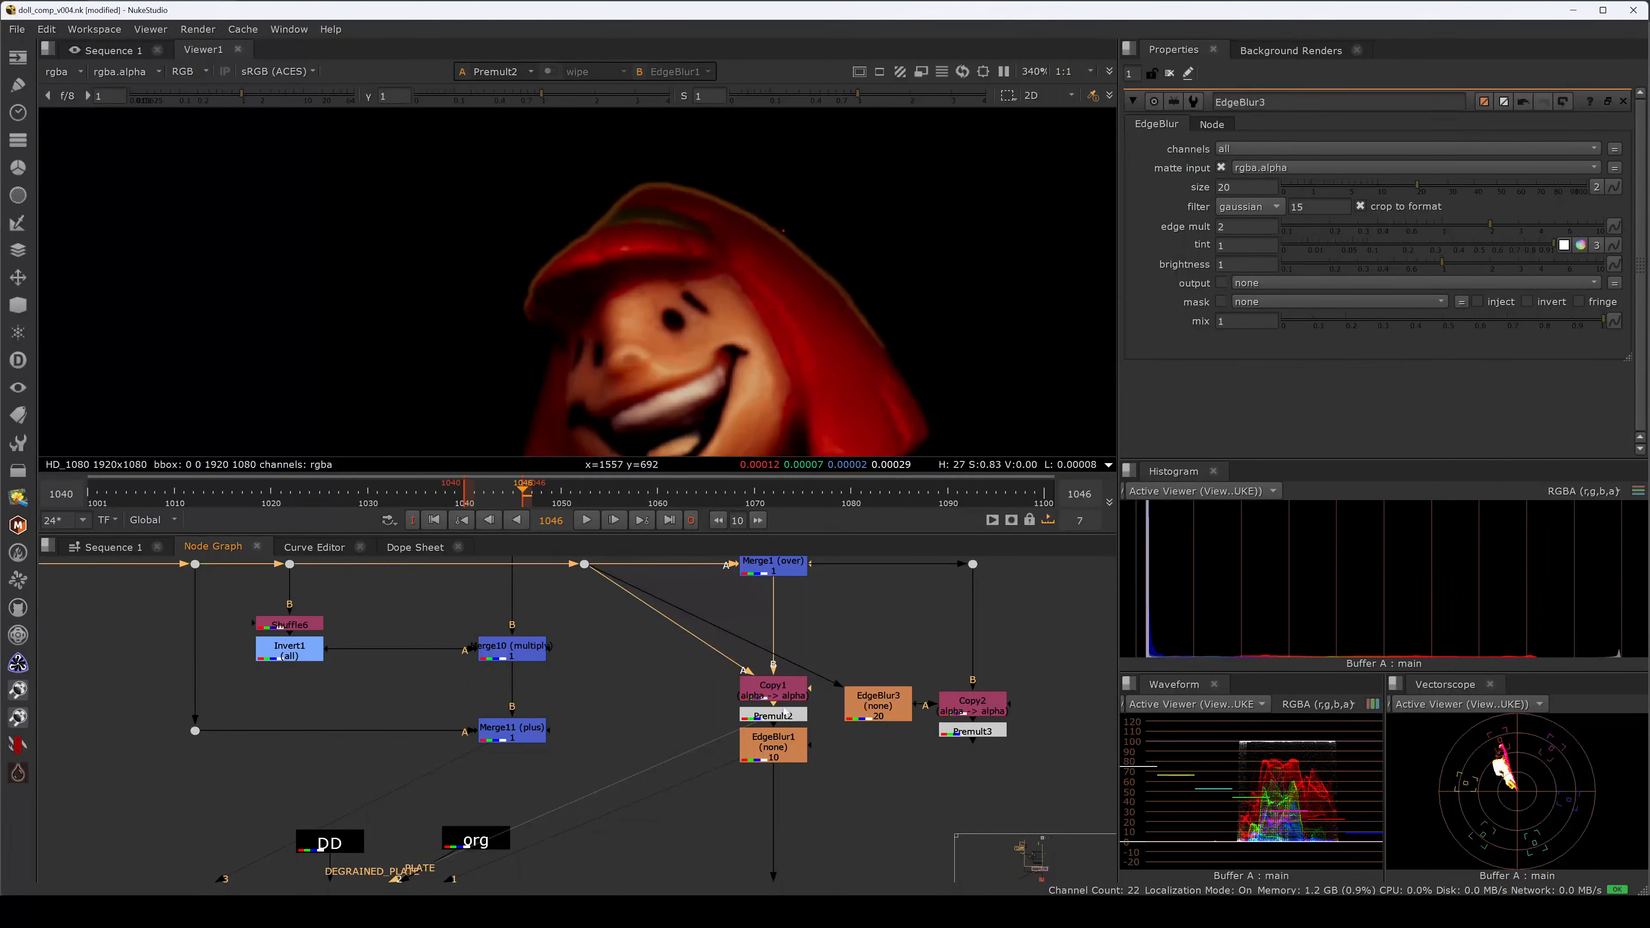
pyautogui.click(793, 741)
pyautogui.press('1')
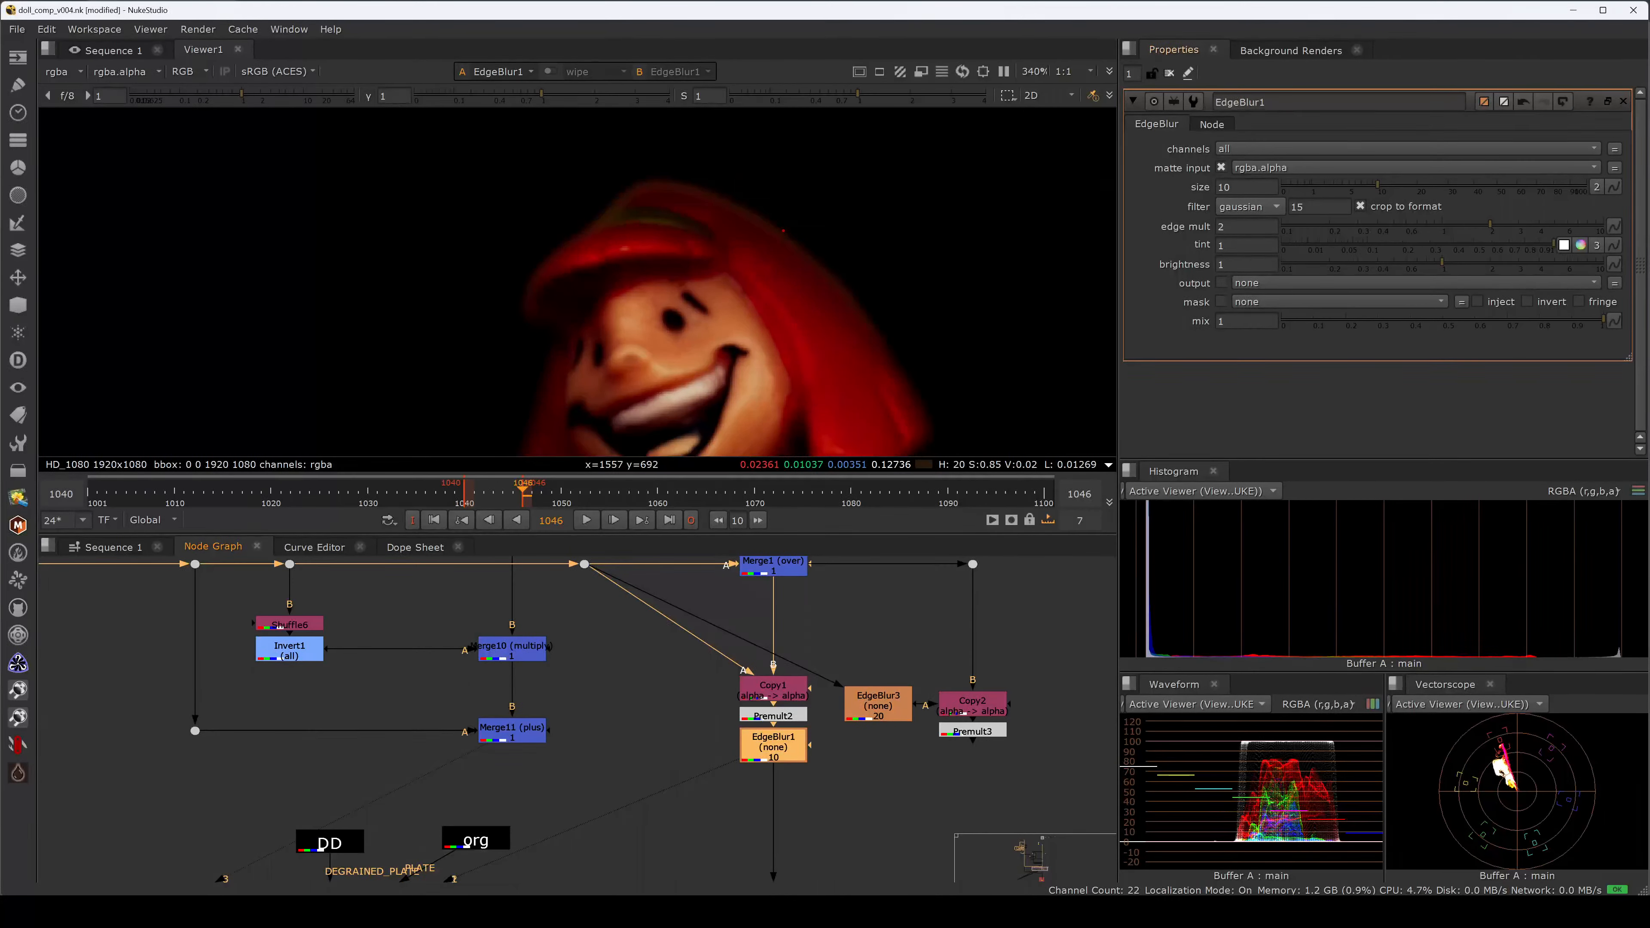
pyautogui.moveTo(1218, 187); pyautogui.dragTo(1225, 187)
pyautogui.press('Return')
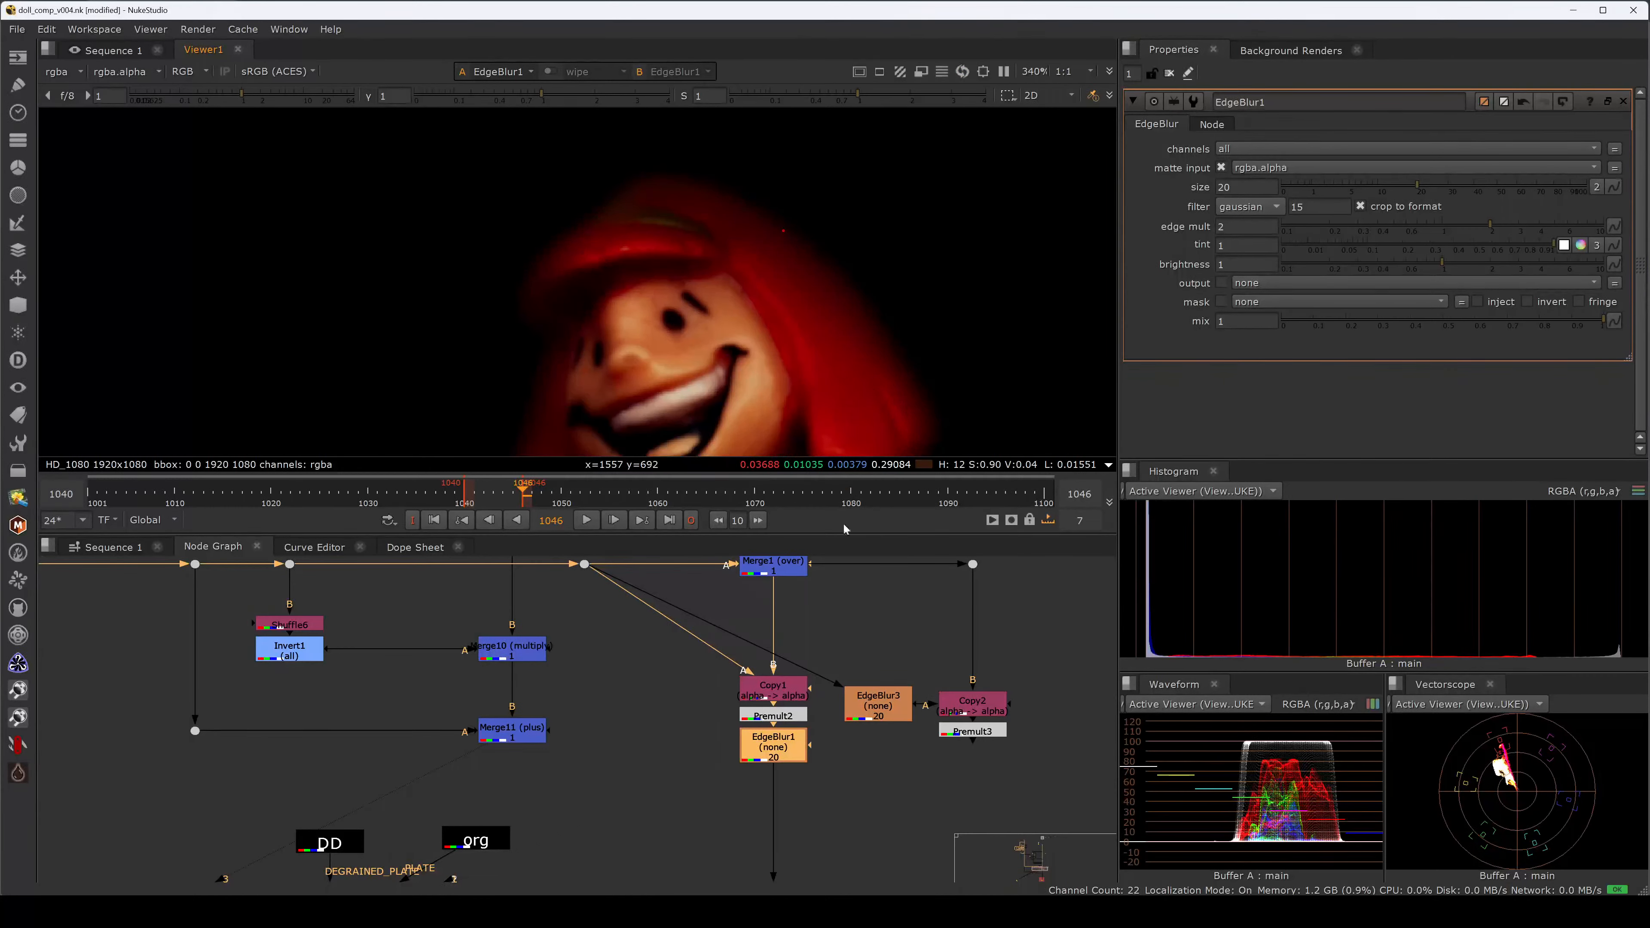
pyautogui.click(916, 656)
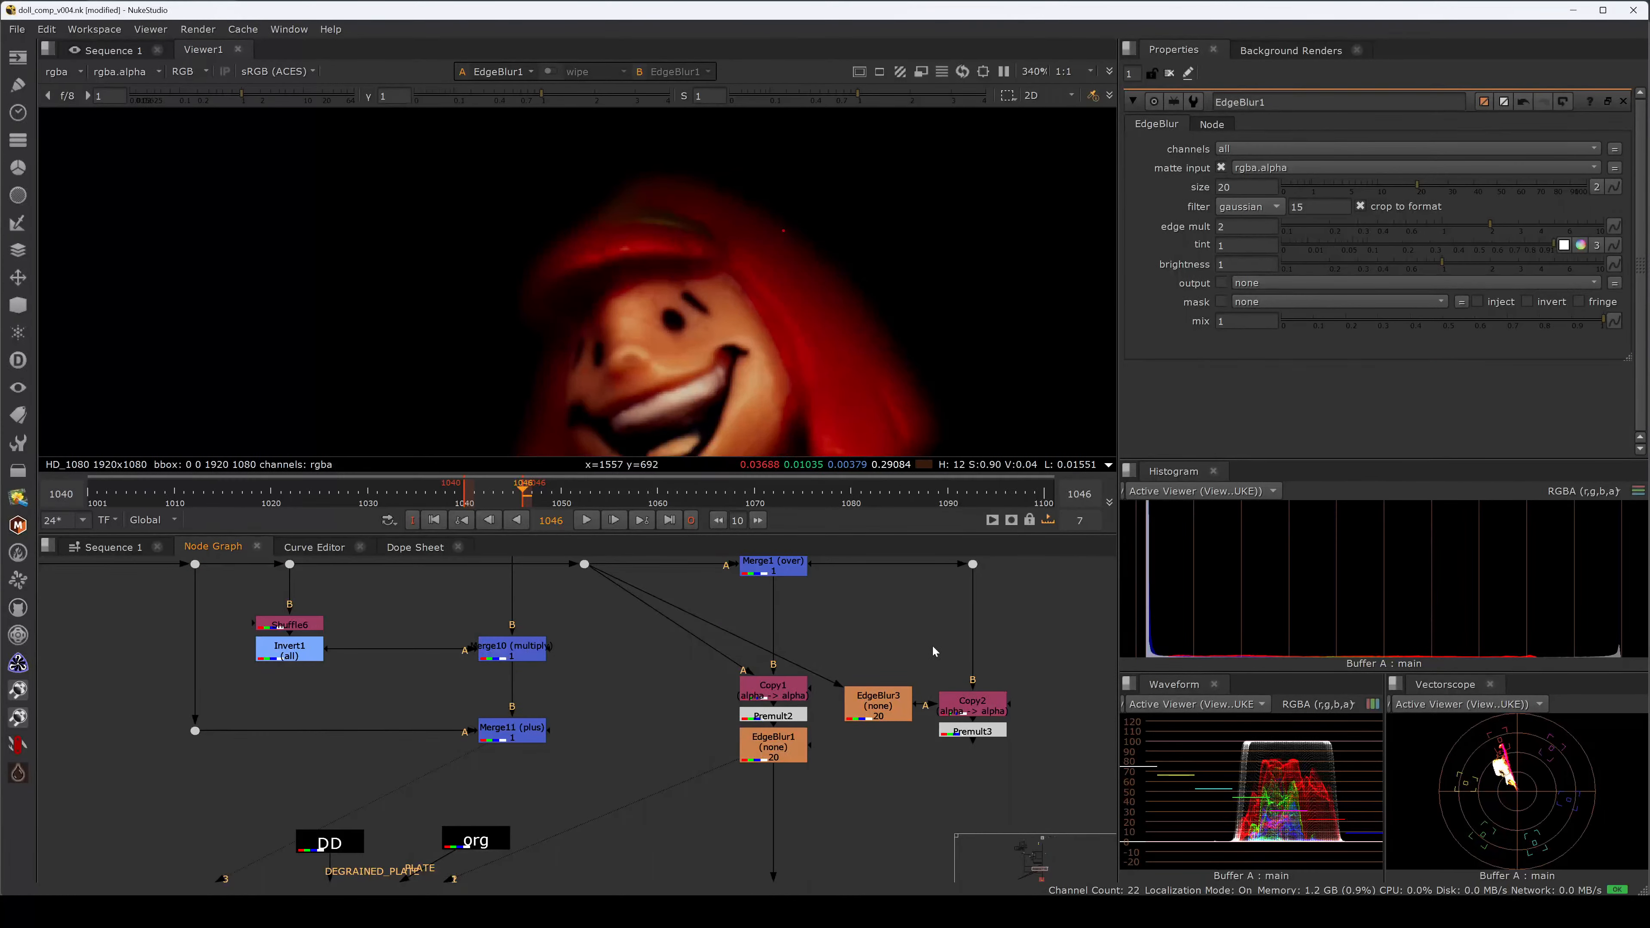
# Inspect the edge-blurred doll through EdgeBlur3 and EdgeBlur1.
pyautogui.click(874, 701)
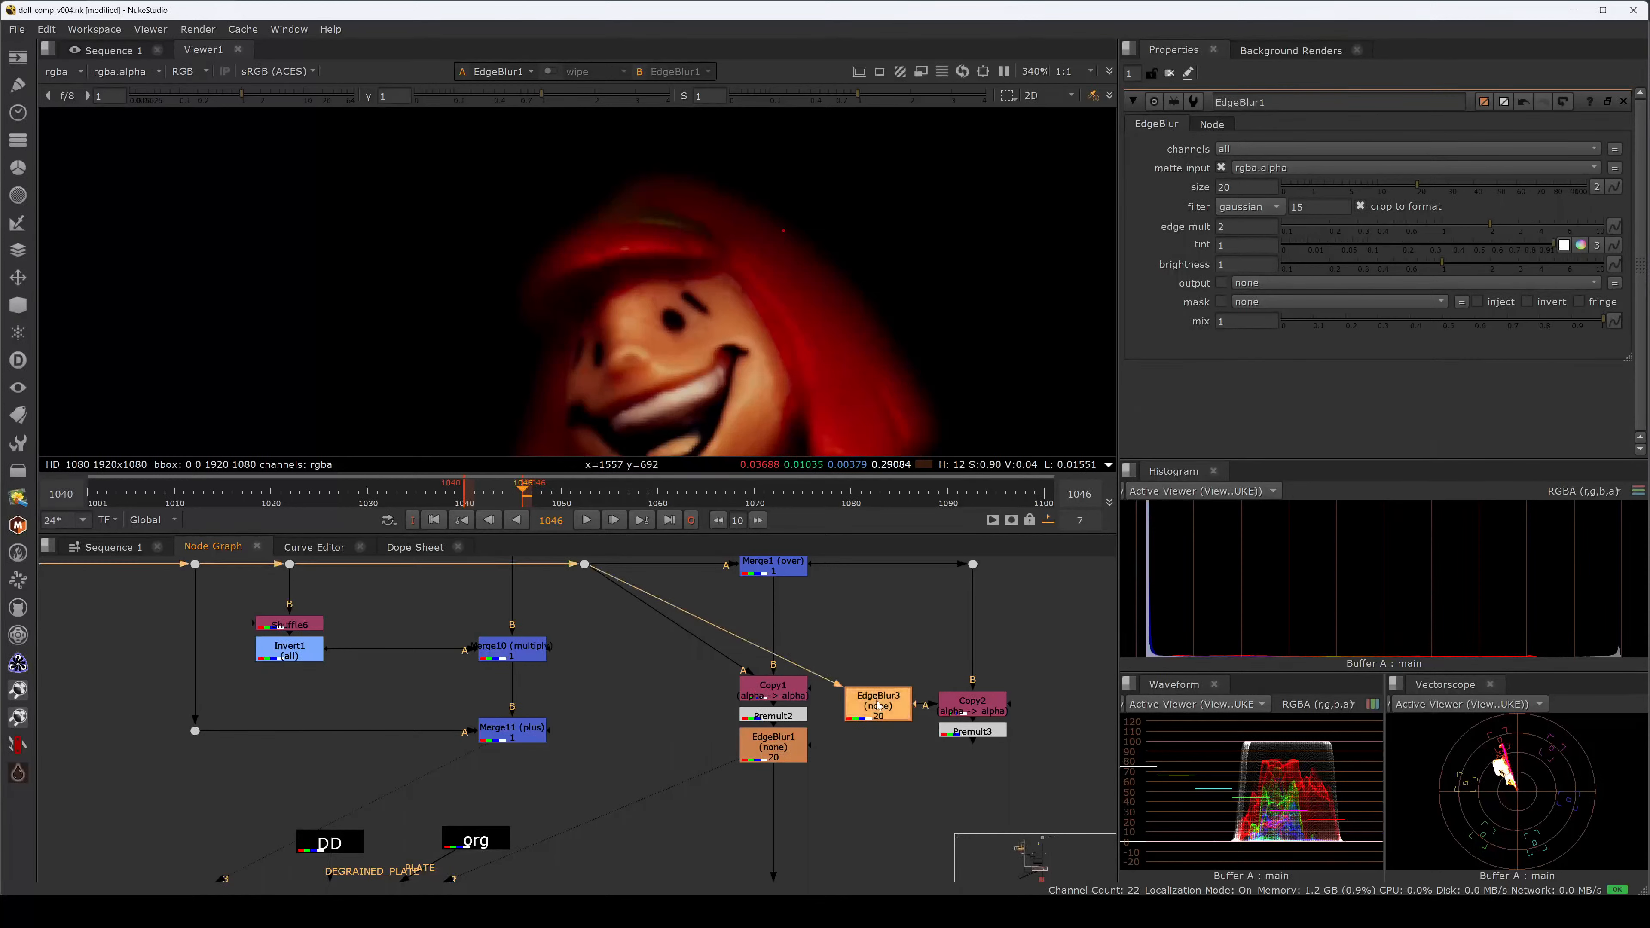
pyautogui.moveTo(924, 654); pyautogui.dragTo(832, 753)
pyautogui.click(788, 752)
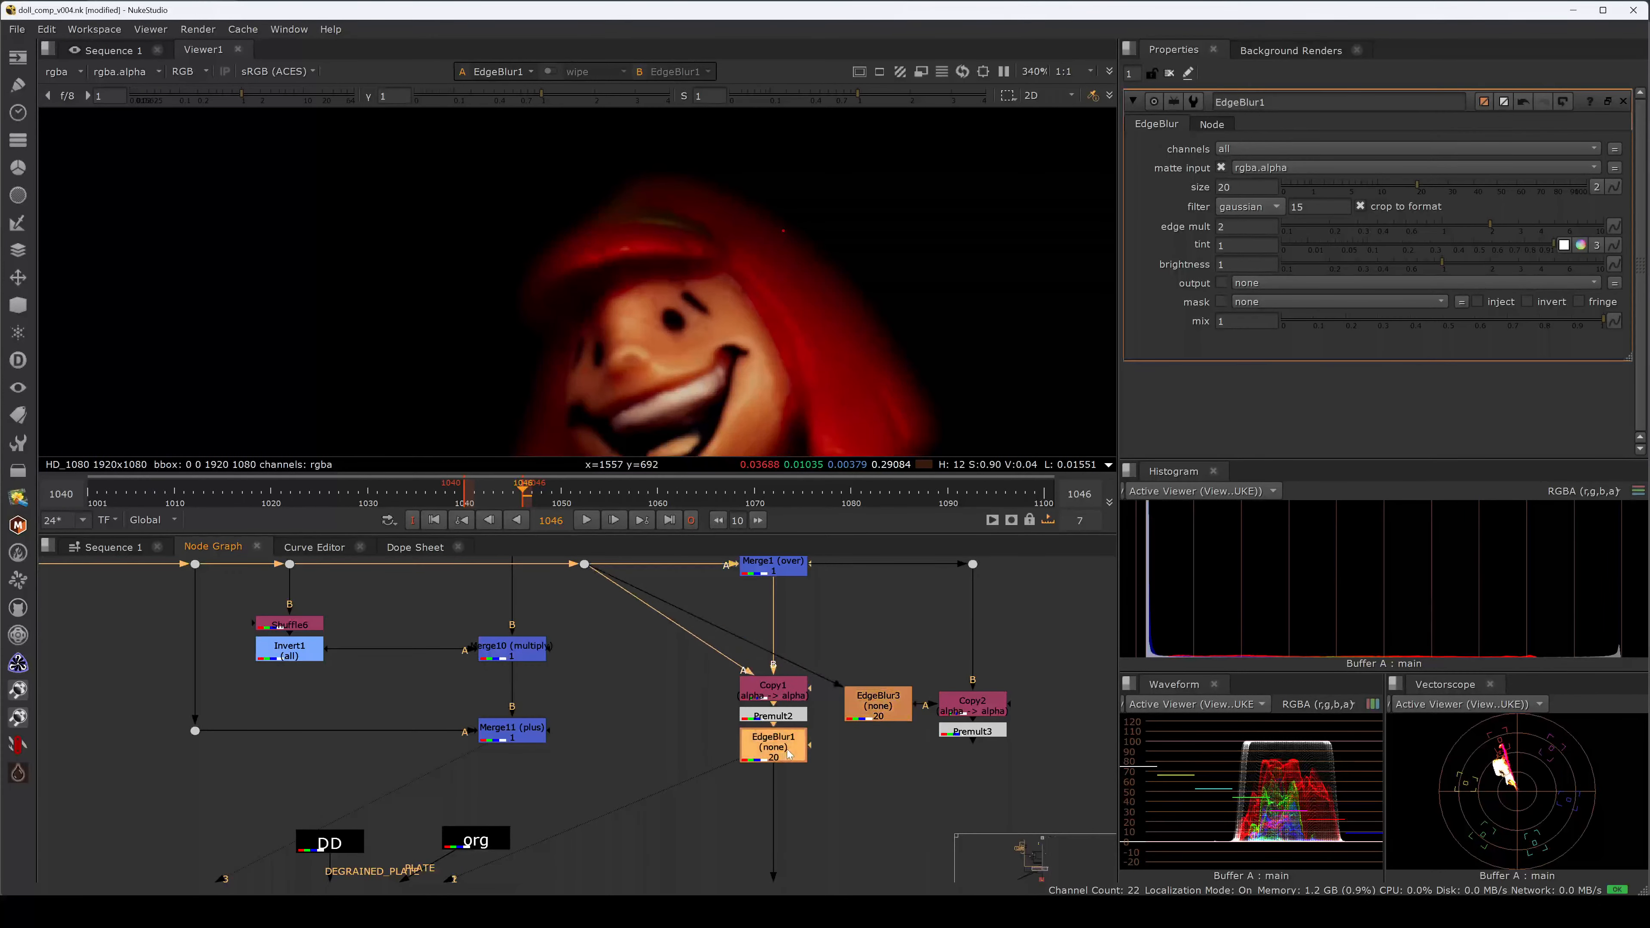
pyautogui.click(787, 718)
pyautogui.click(789, 752)
pyautogui.click(796, 628)
# Pan the viewer up over the doll, select Premult3, and switch to the guide PDF.
pyautogui.moveTo(859, 319); pyautogui.dragTo(844, 233, button='middle')
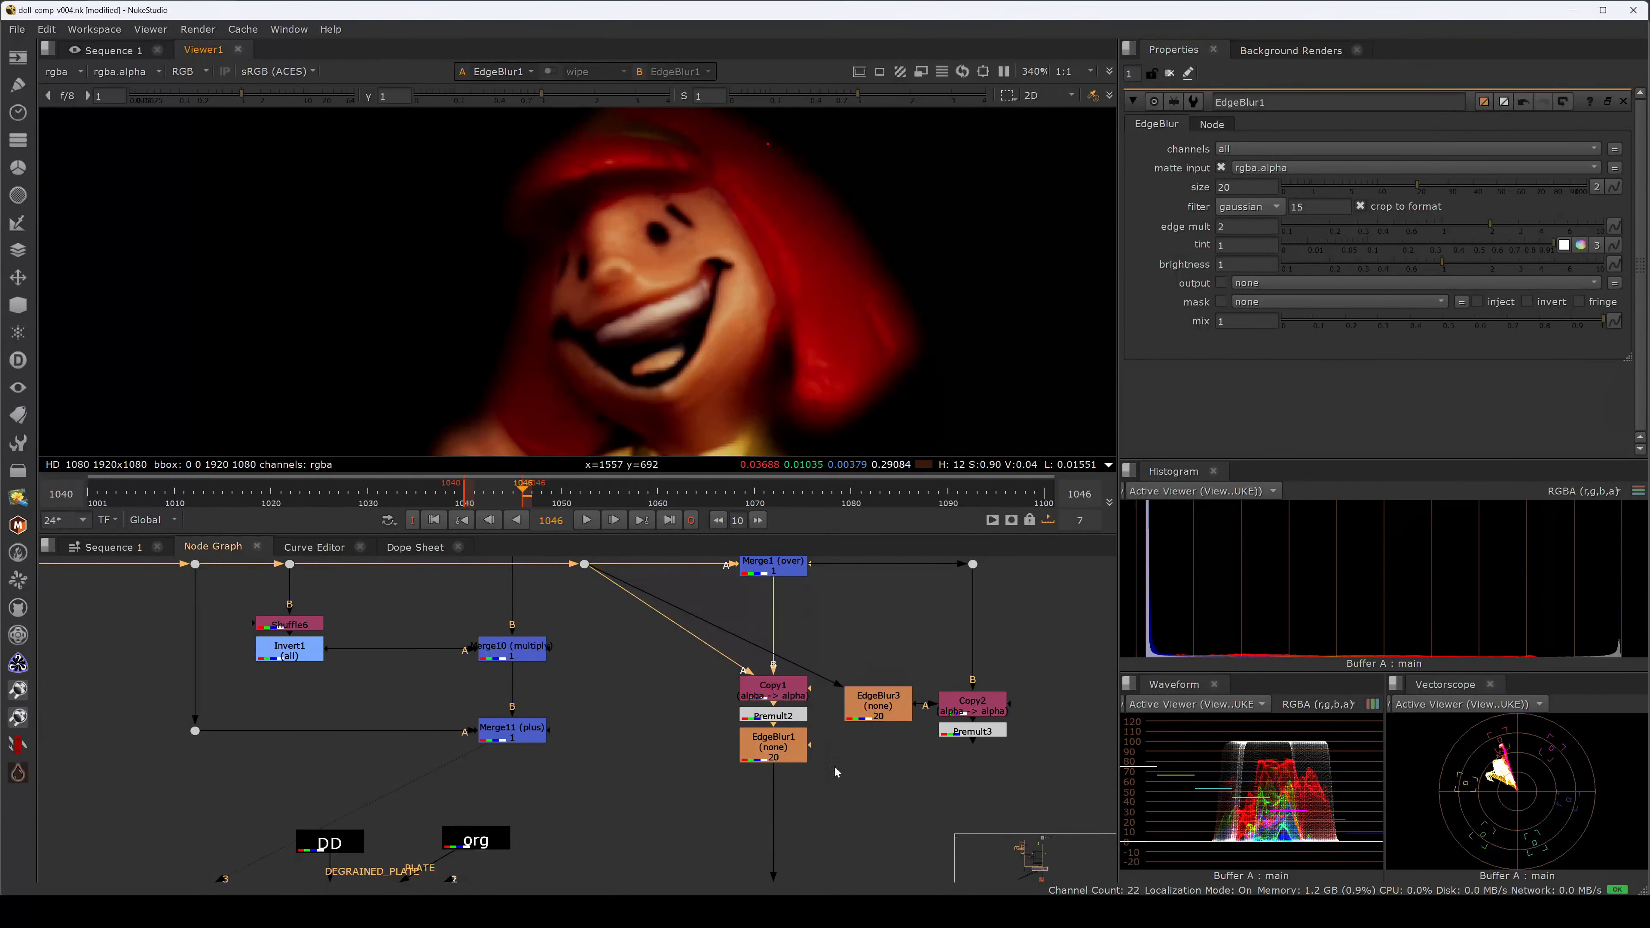
pyautogui.click(943, 733)
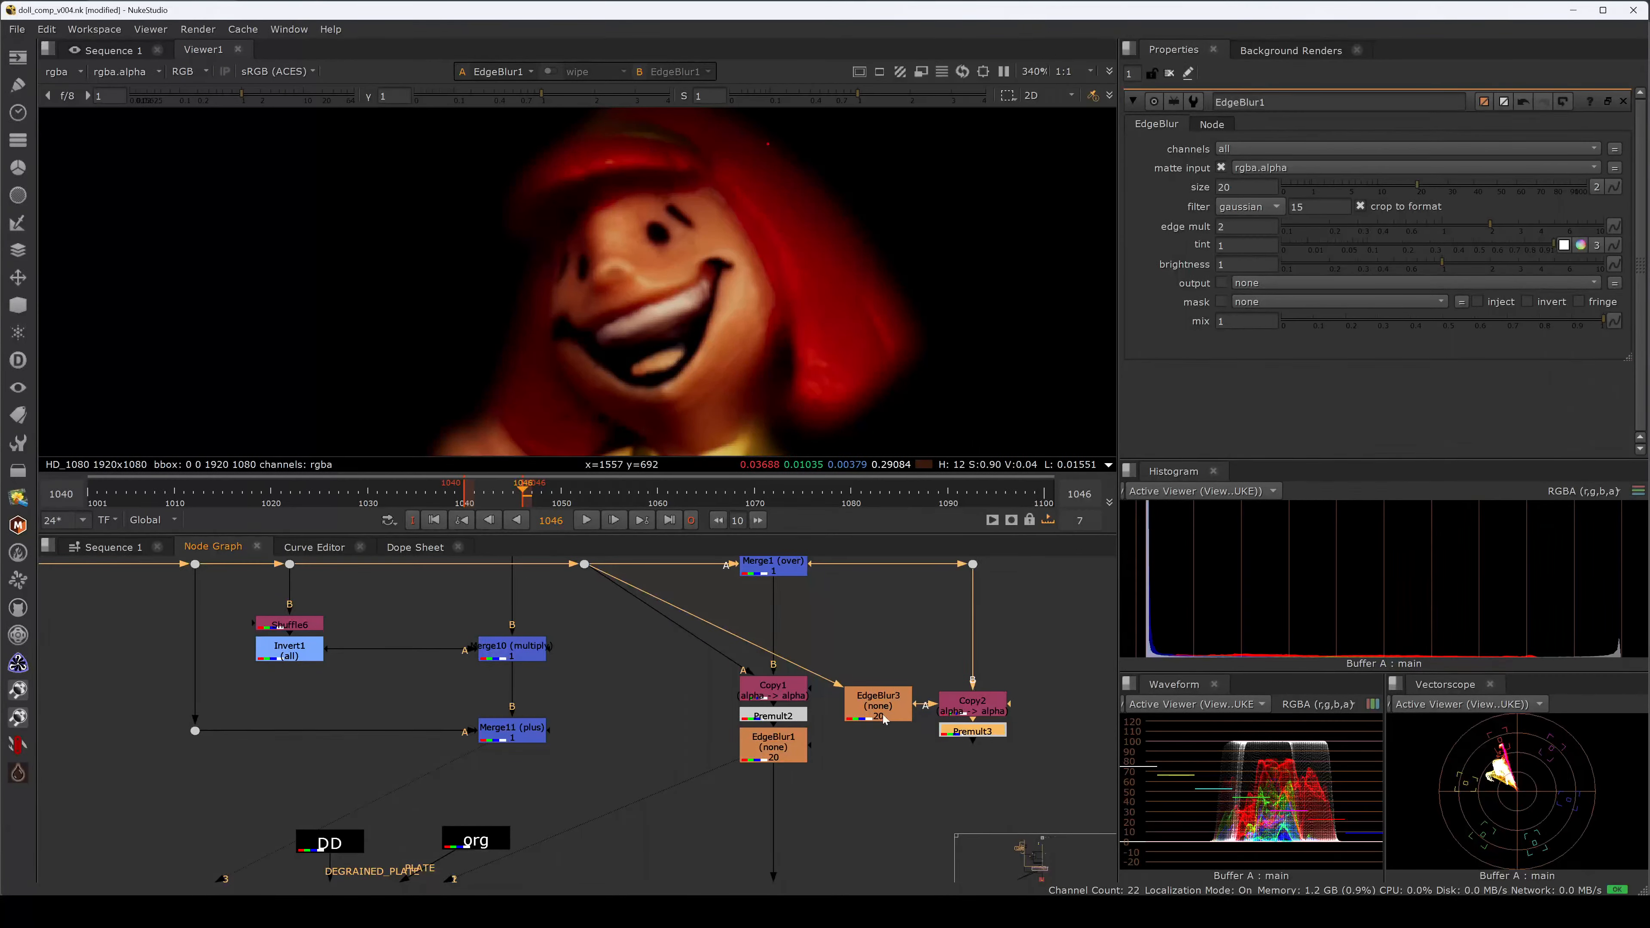
pyautogui.hotkey('alt', 'Tab')
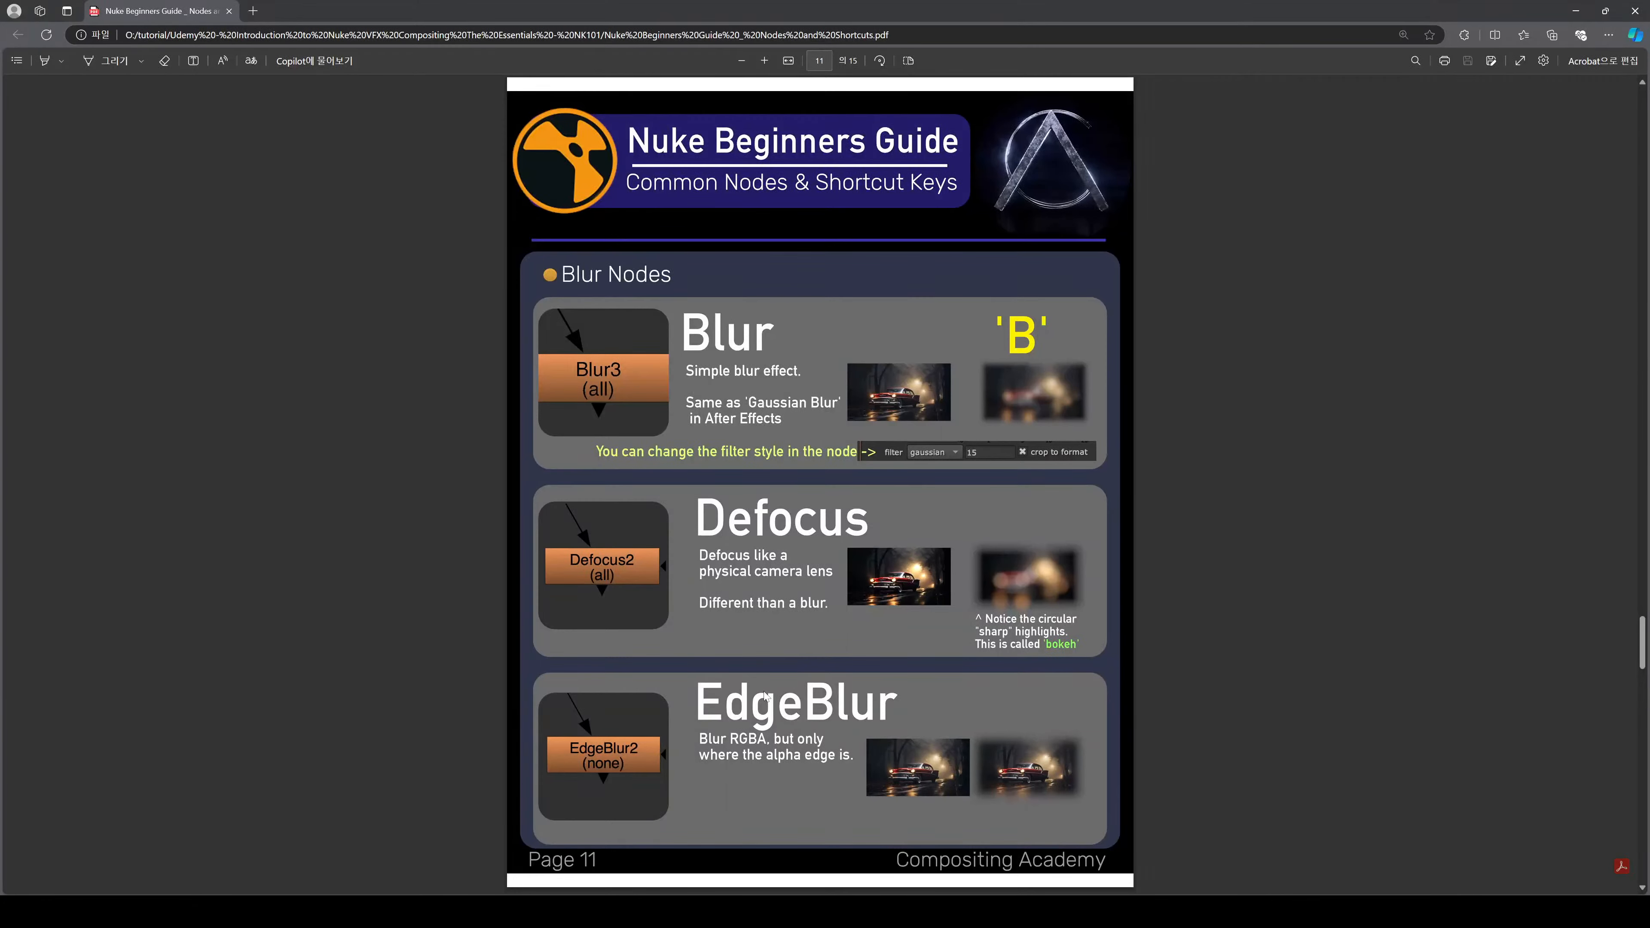
# Scroll the guide from Blur Nodes to the Transform page, then return to NukeStudio.
pyautogui.scroll(-1, 762, 692)
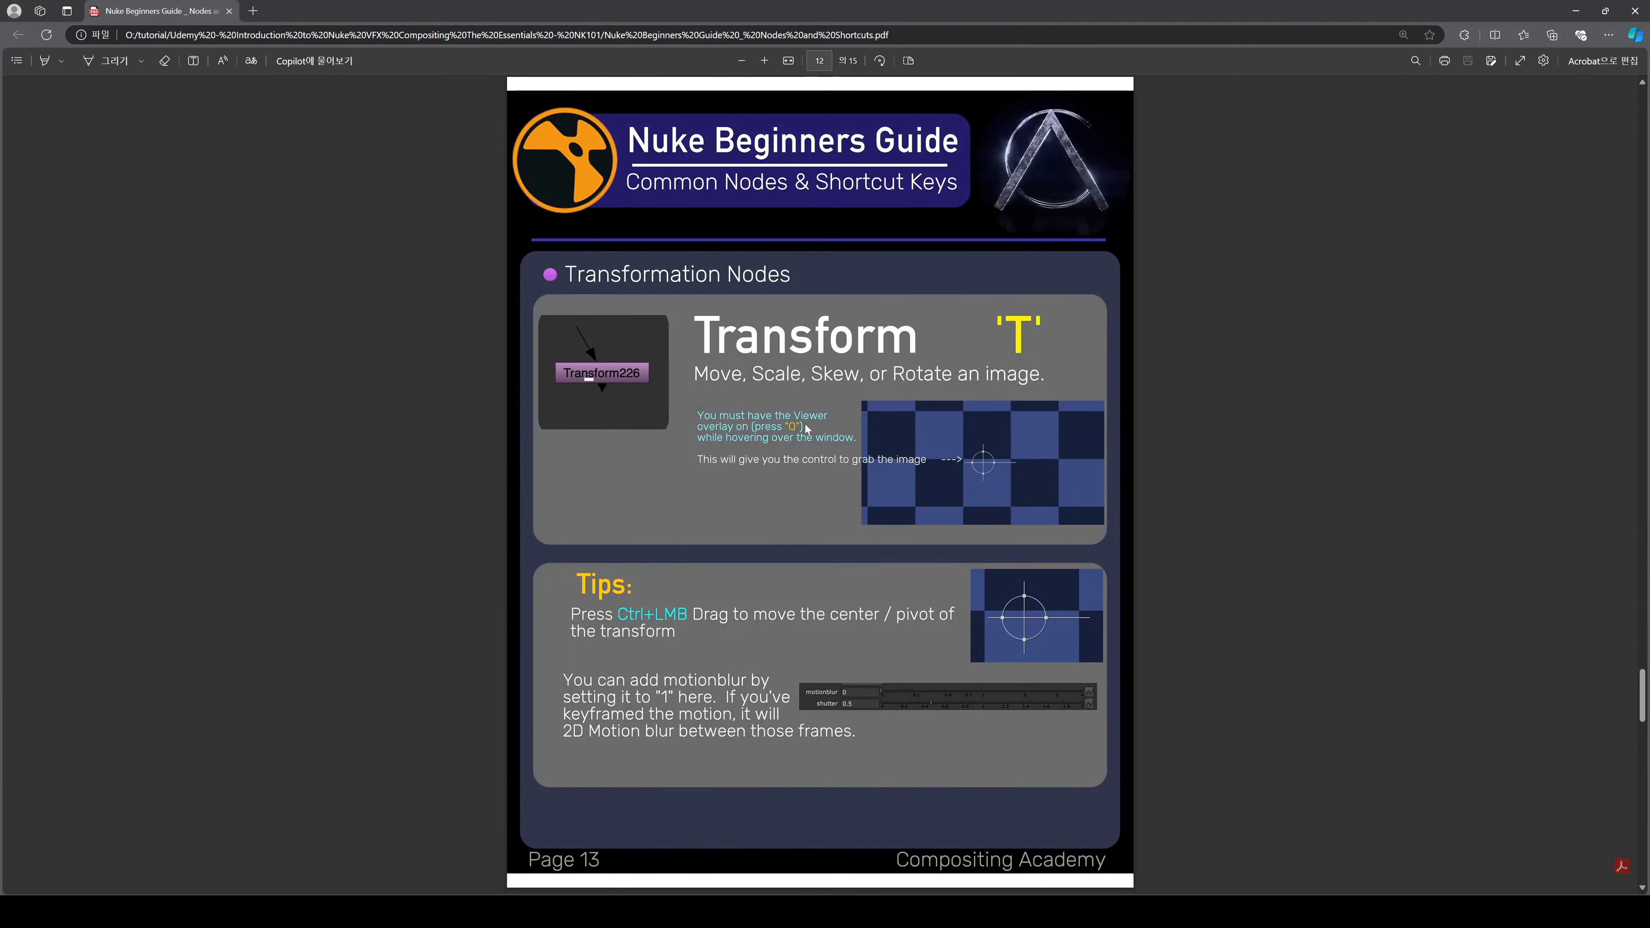
pyautogui.scroll(-1, 904, 559)
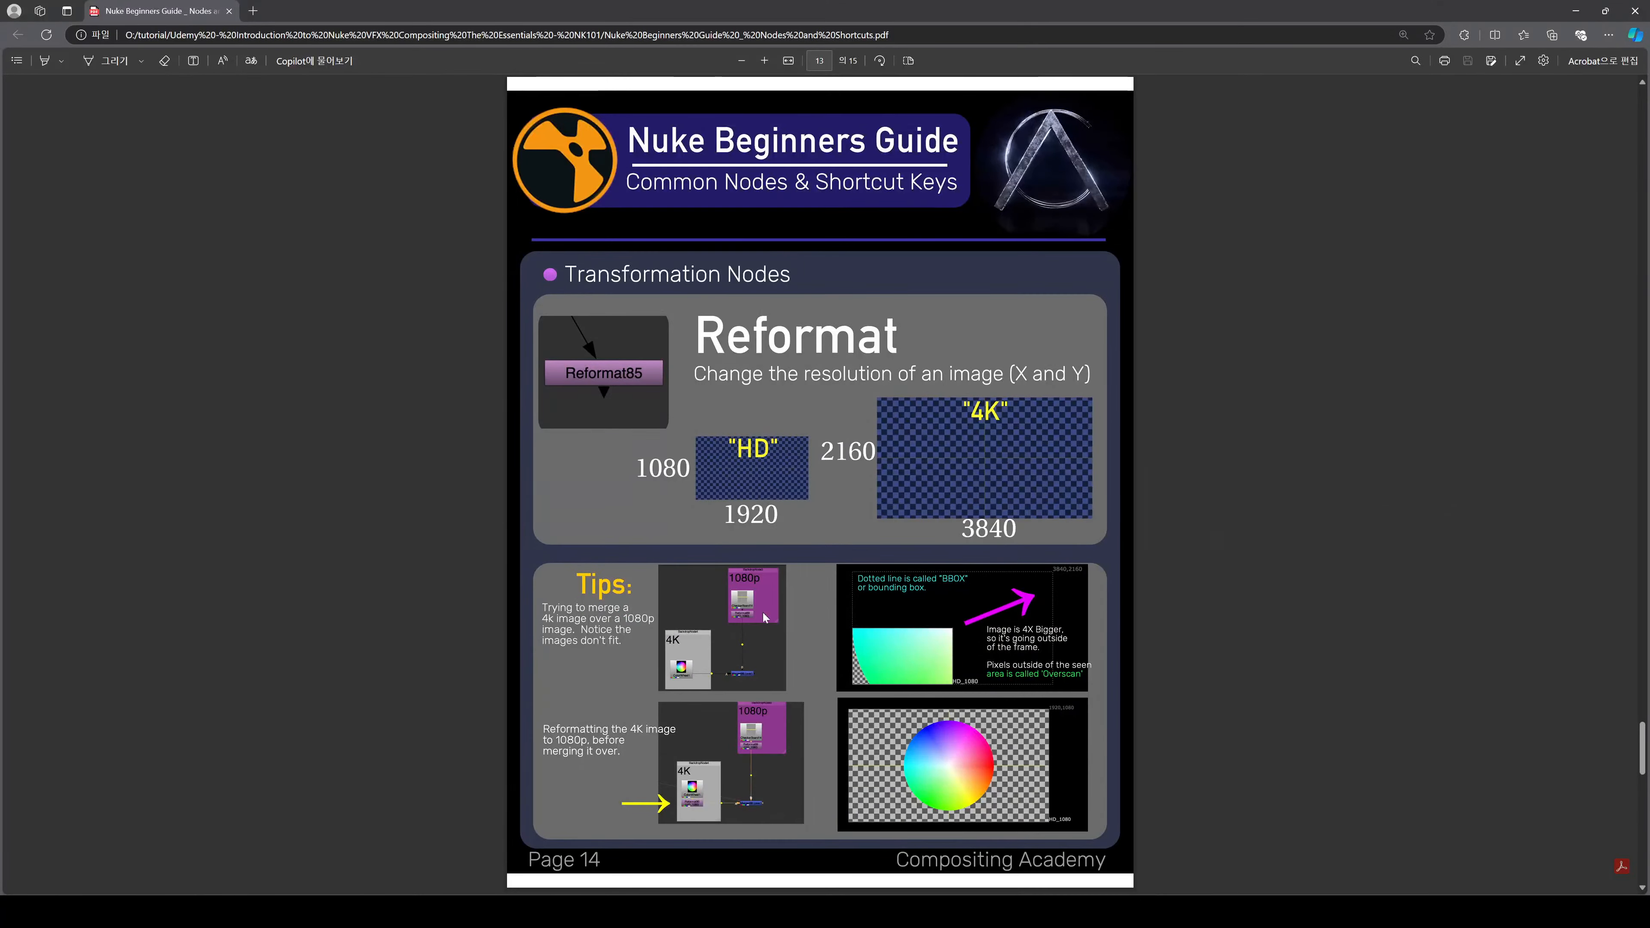
pyautogui.scroll(1, 759, 644)
pyautogui.hotkey('alt', 'Tab')
# Insert a new Transform4 node into the doll's main pipe and view its output.
pyautogui.click(923, 617)
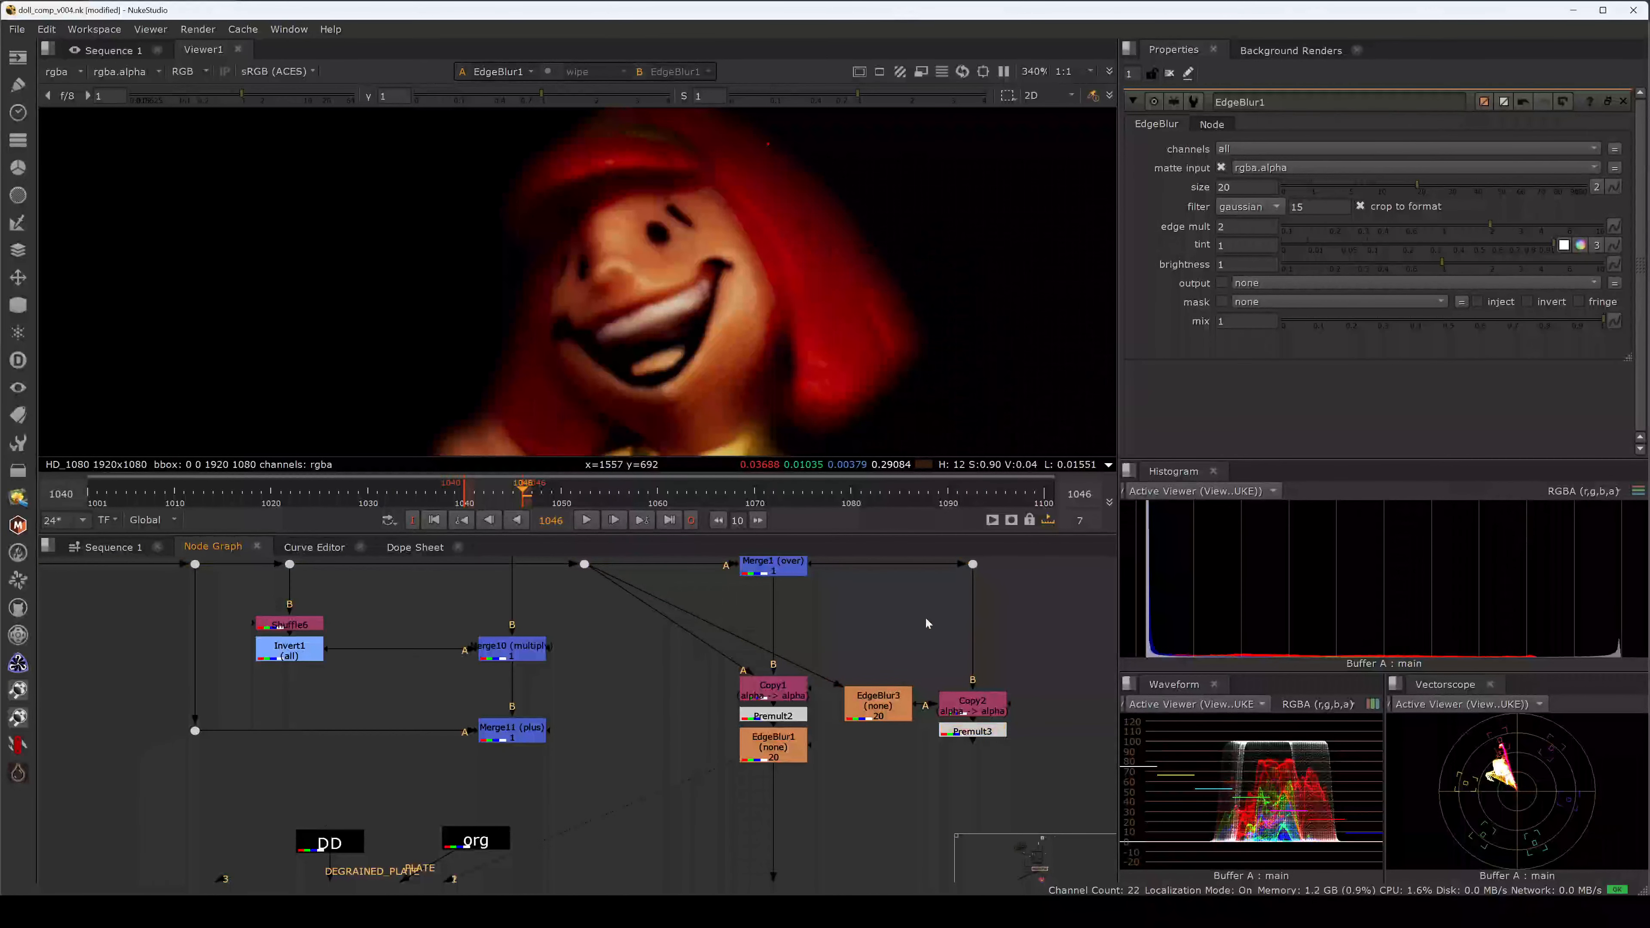
pyautogui.press('t')
pyautogui.moveTo(869, 618); pyautogui.dragTo(429, 630)
pyautogui.moveTo(428, 630); pyautogui.dragTo(565, 668, button='middle')
pyautogui.moveTo(564, 668); pyautogui.dragTo(534, 606)
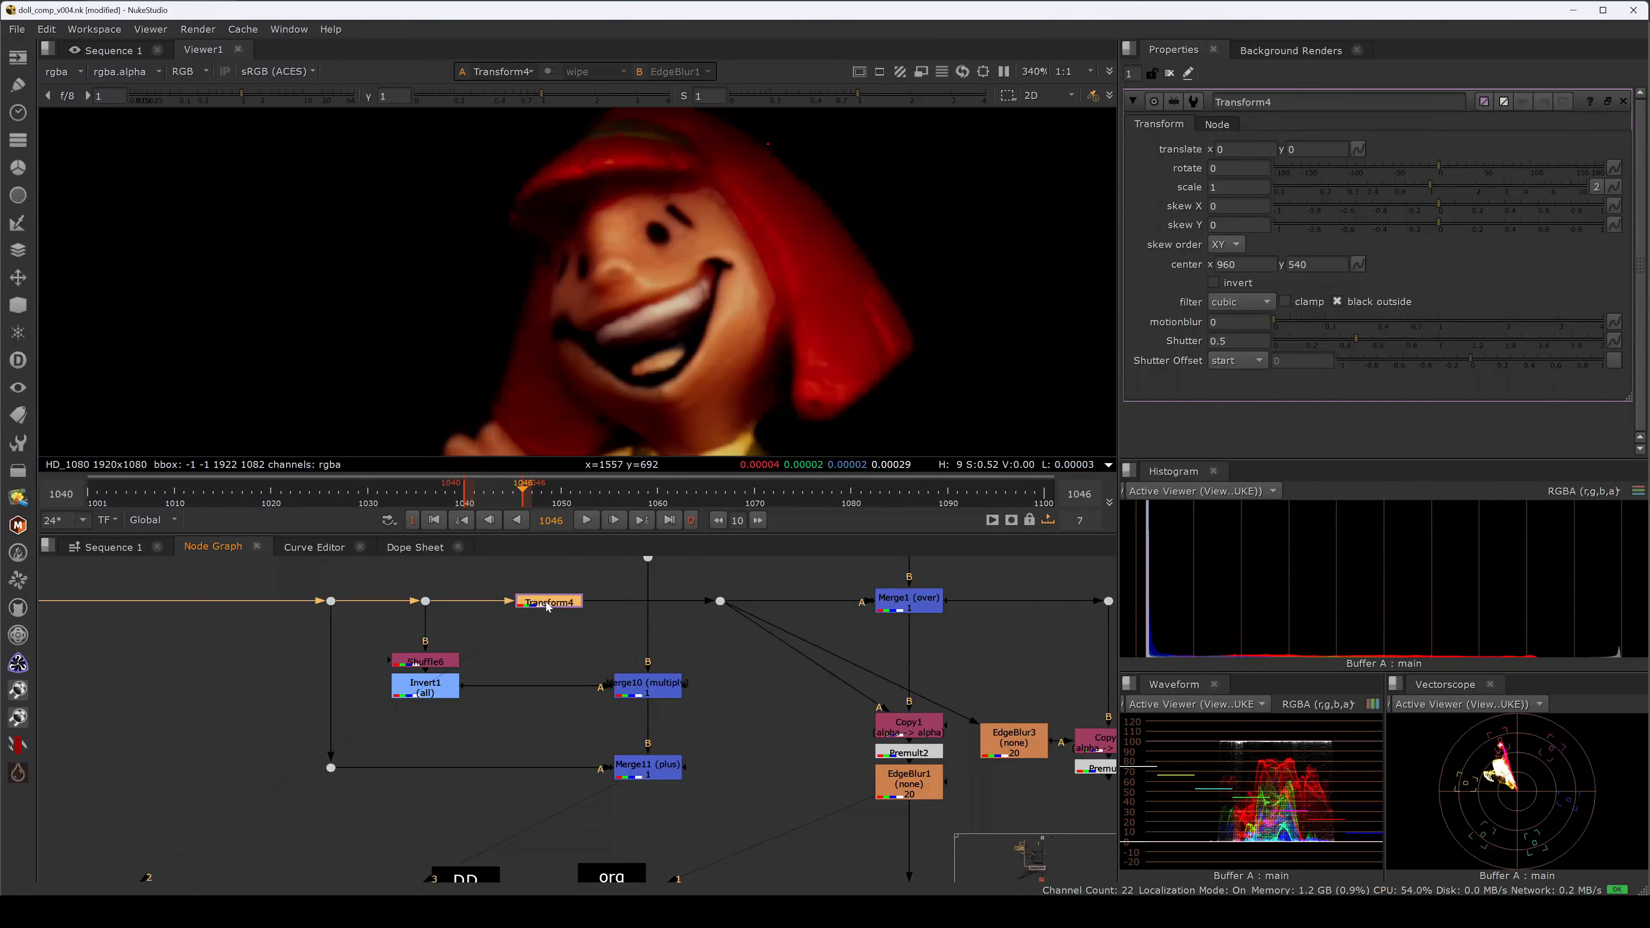
pyautogui.press('1')
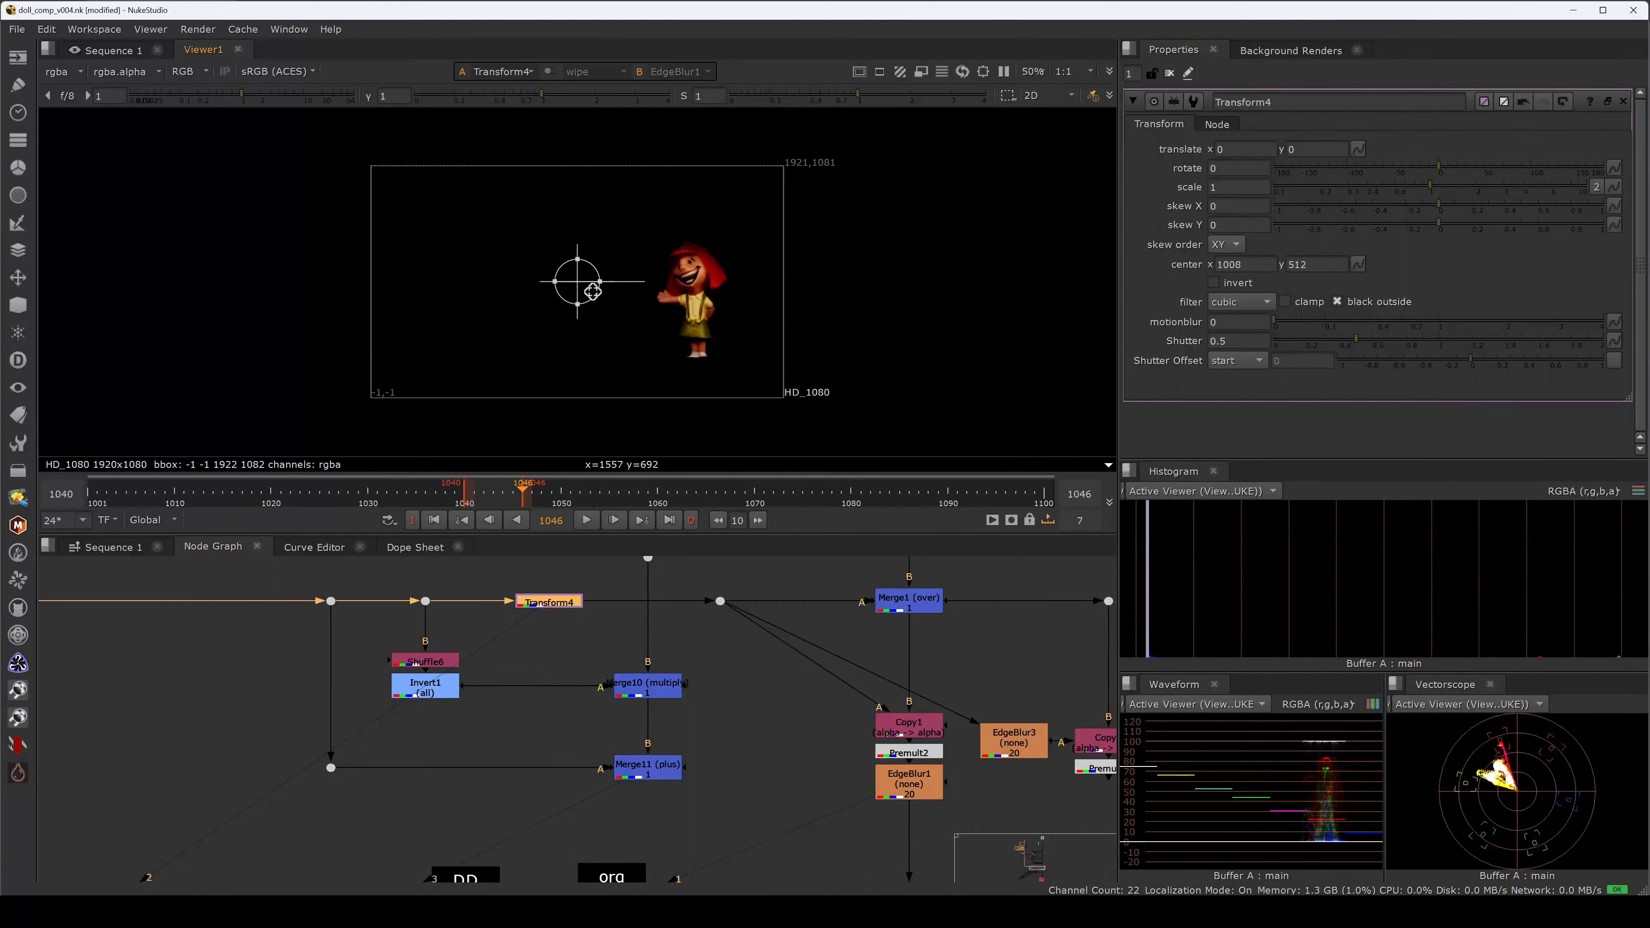
# Try pivot moves, scales of 1.6 and 1.8, and skew X 0.15, undoing each.
pyautogui.moveTo(576, 280)
pyautogui.keyDown('ctrl'); pyautogui.mouseDown()
pyautogui.moveTo(696, 302)
pyautogui.moveTo(541, 288)
pyautogui.moveTo(711, 309)
pyautogui.moveTo(598, 281)
pyautogui.mouseUp(); pyautogui.keyUp('ctrl')
pyautogui.hotkey('ctrl', 'z')
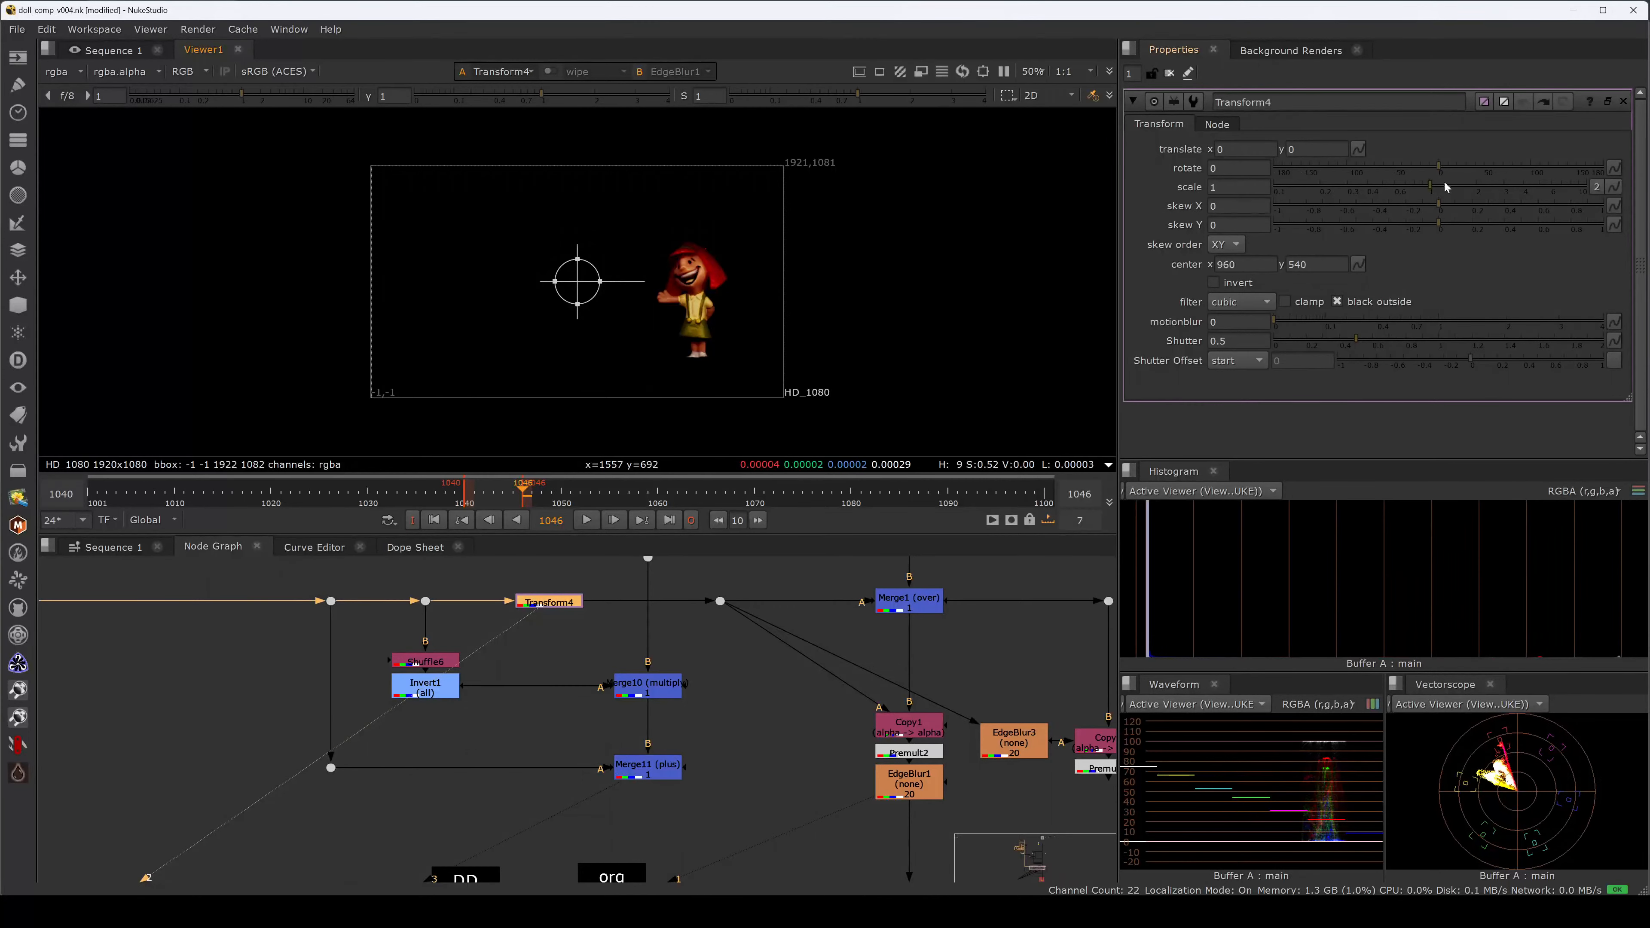
pyautogui.moveTo(1438, 187); pyautogui.dragTo(1464, 187)
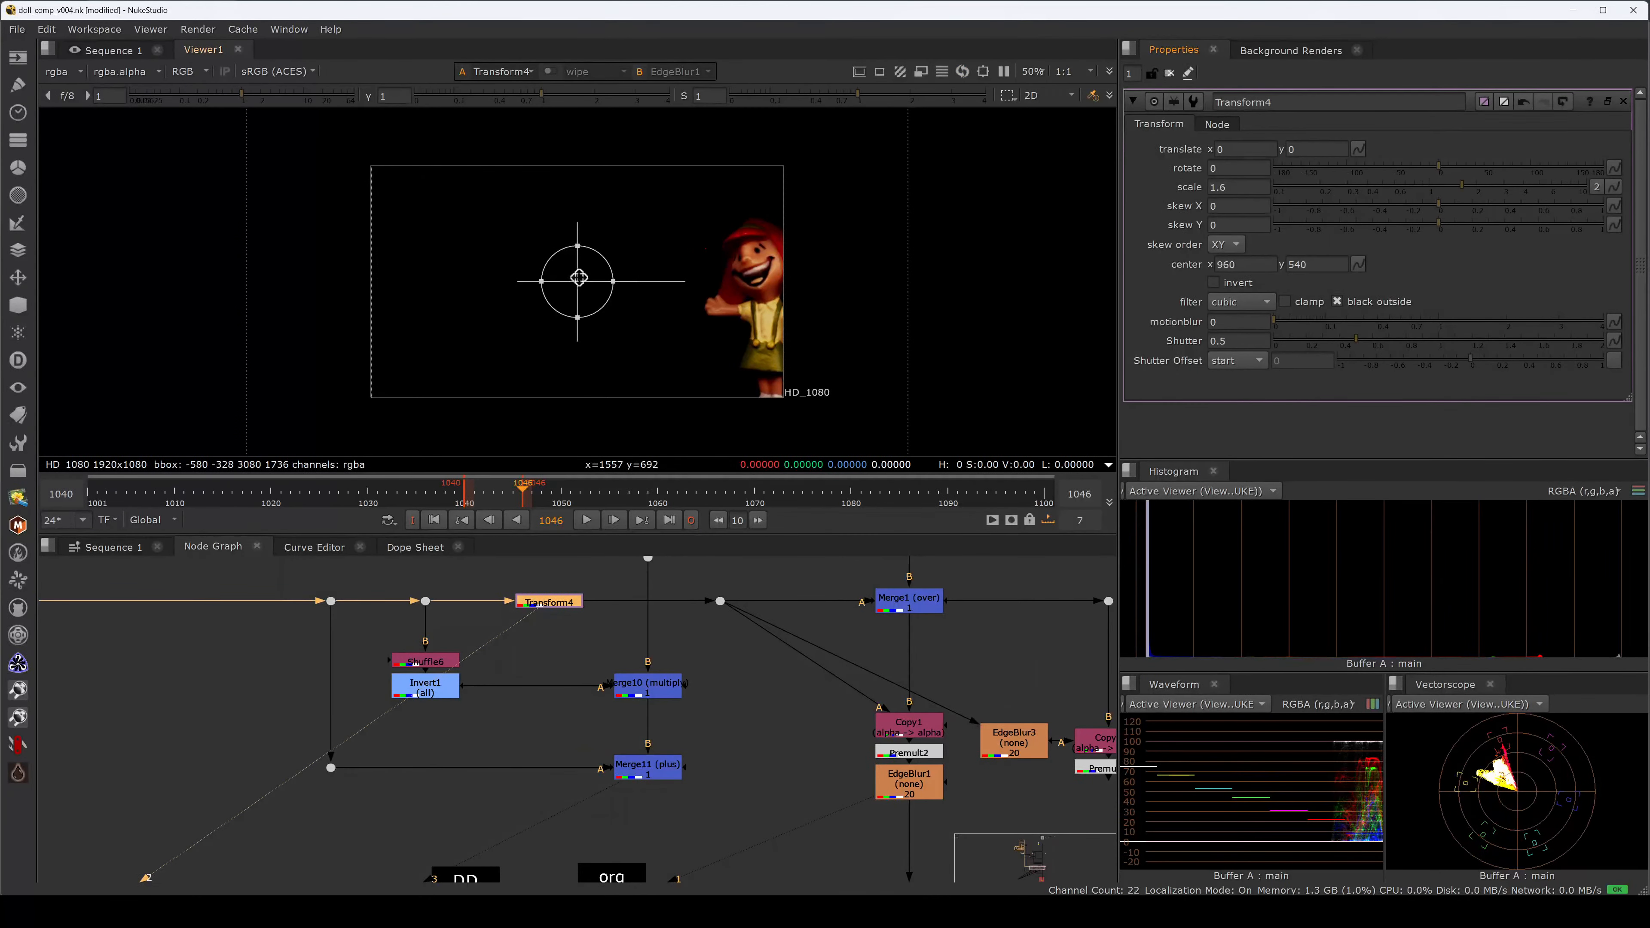
pyautogui.hotkey('ctrl', 'z')
pyautogui.keyDown('ctrl'); pyautogui.moveTo(576, 283); pyautogui.dragTo(694, 304); pyautogui.keyUp('ctrl')
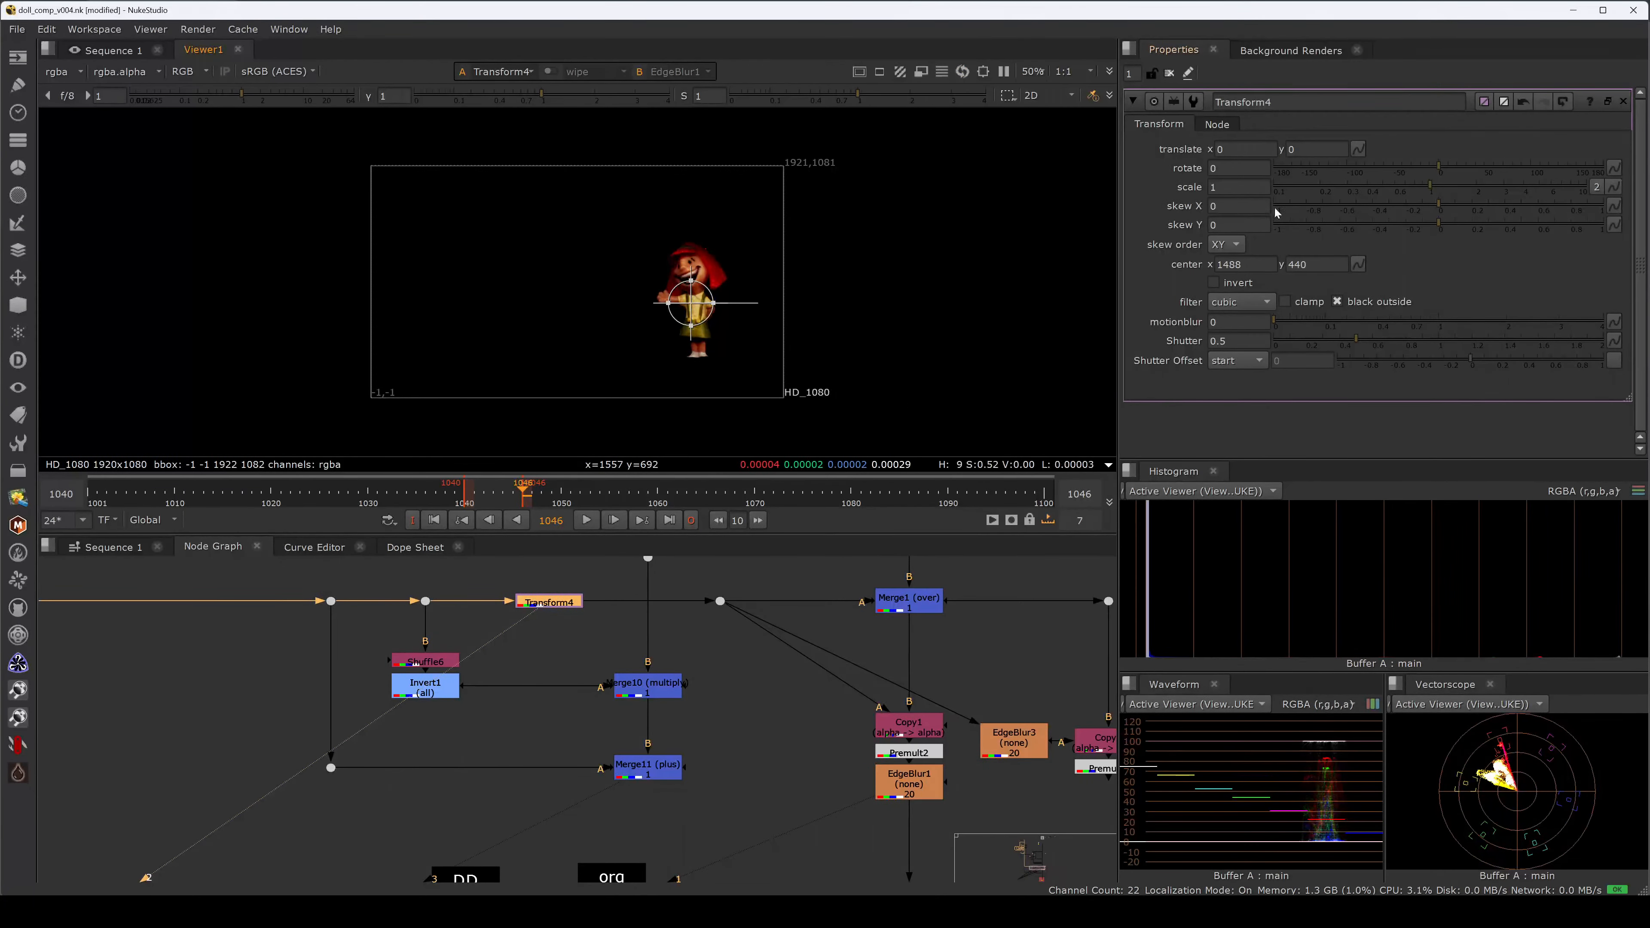
pyautogui.moveTo(1442, 190); pyautogui.dragTo(1471, 189)
pyautogui.hotkey('ctrl', 'z')
pyautogui.hotkey('ctrl', 'z')
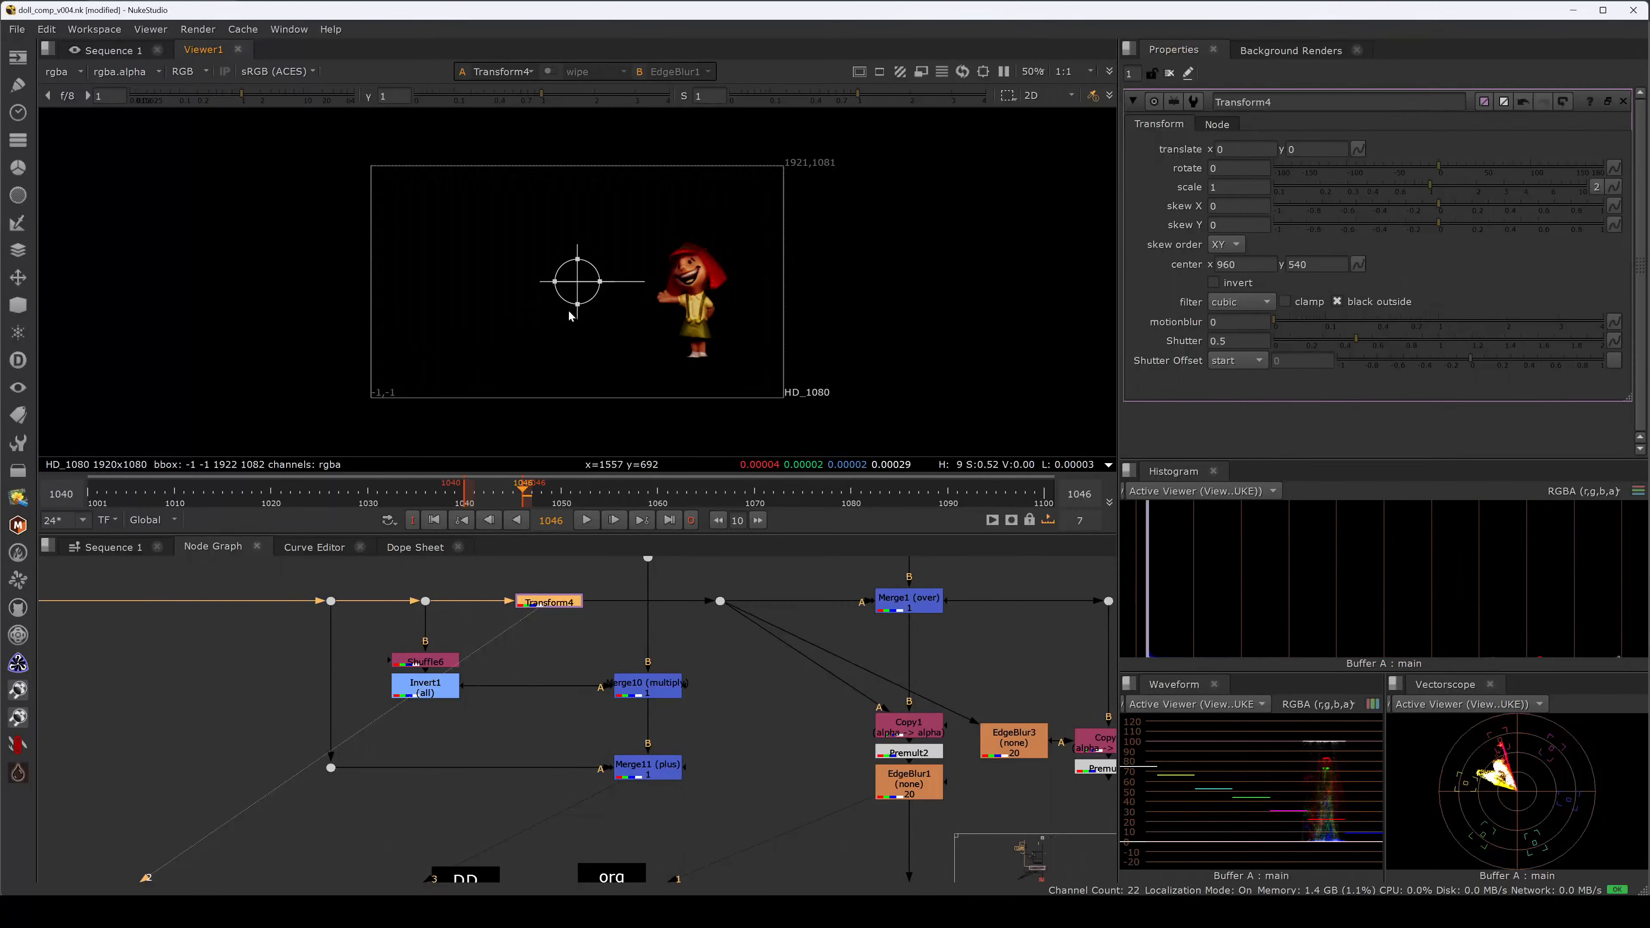
pyautogui.moveTo(1446, 205); pyautogui.dragTo(1466, 209)
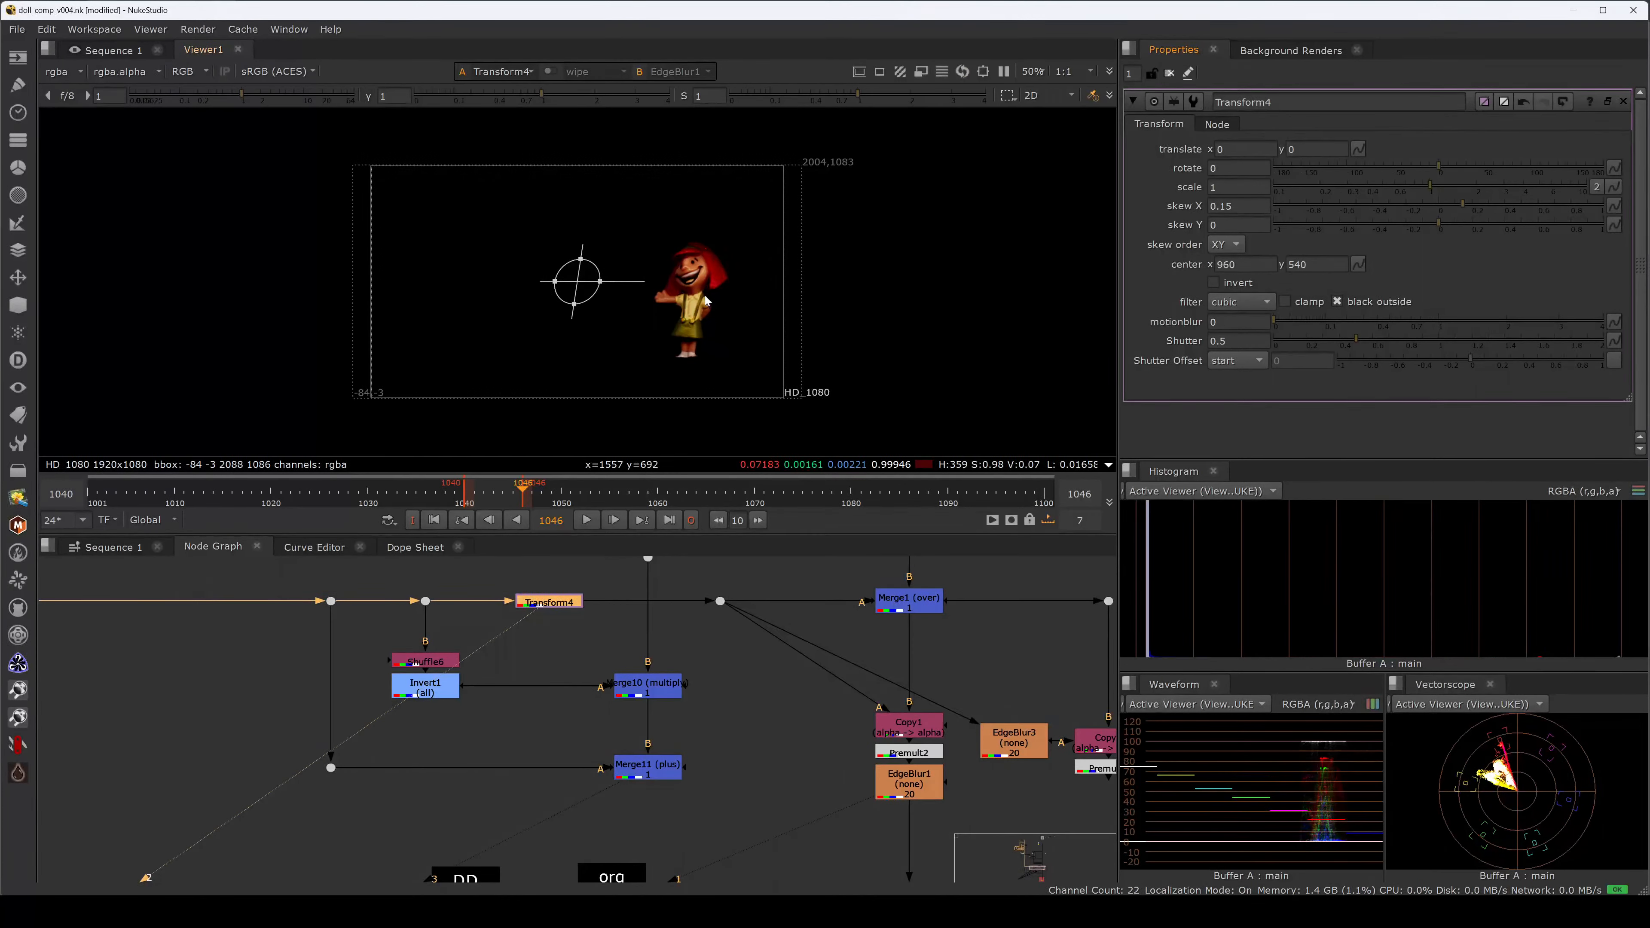
pyautogui.hotkey('ctrl', 'z')
# Move the pivot to the doll's feet and skew X to 0.14, then hide viewer overlays.
pyautogui.keyDown('ctrl'); pyautogui.moveTo(577, 283); pyautogui.dragTo(702, 364); pyautogui.keyUp('ctrl')
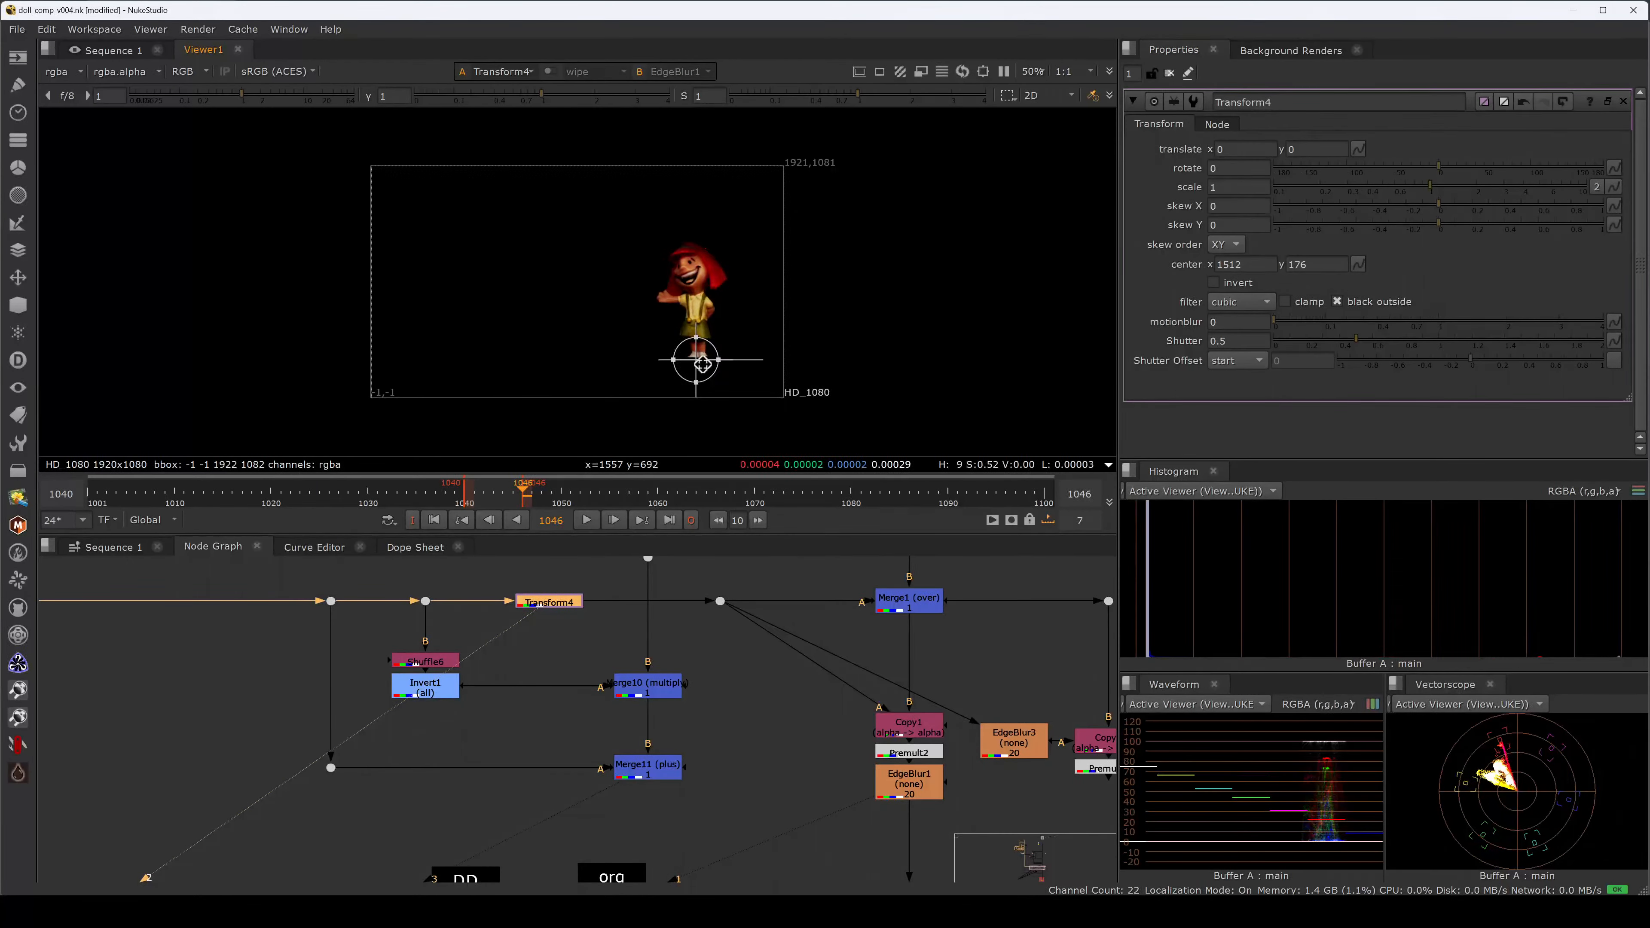
pyautogui.moveTo(1439, 205); pyautogui.dragTo(1461, 206)
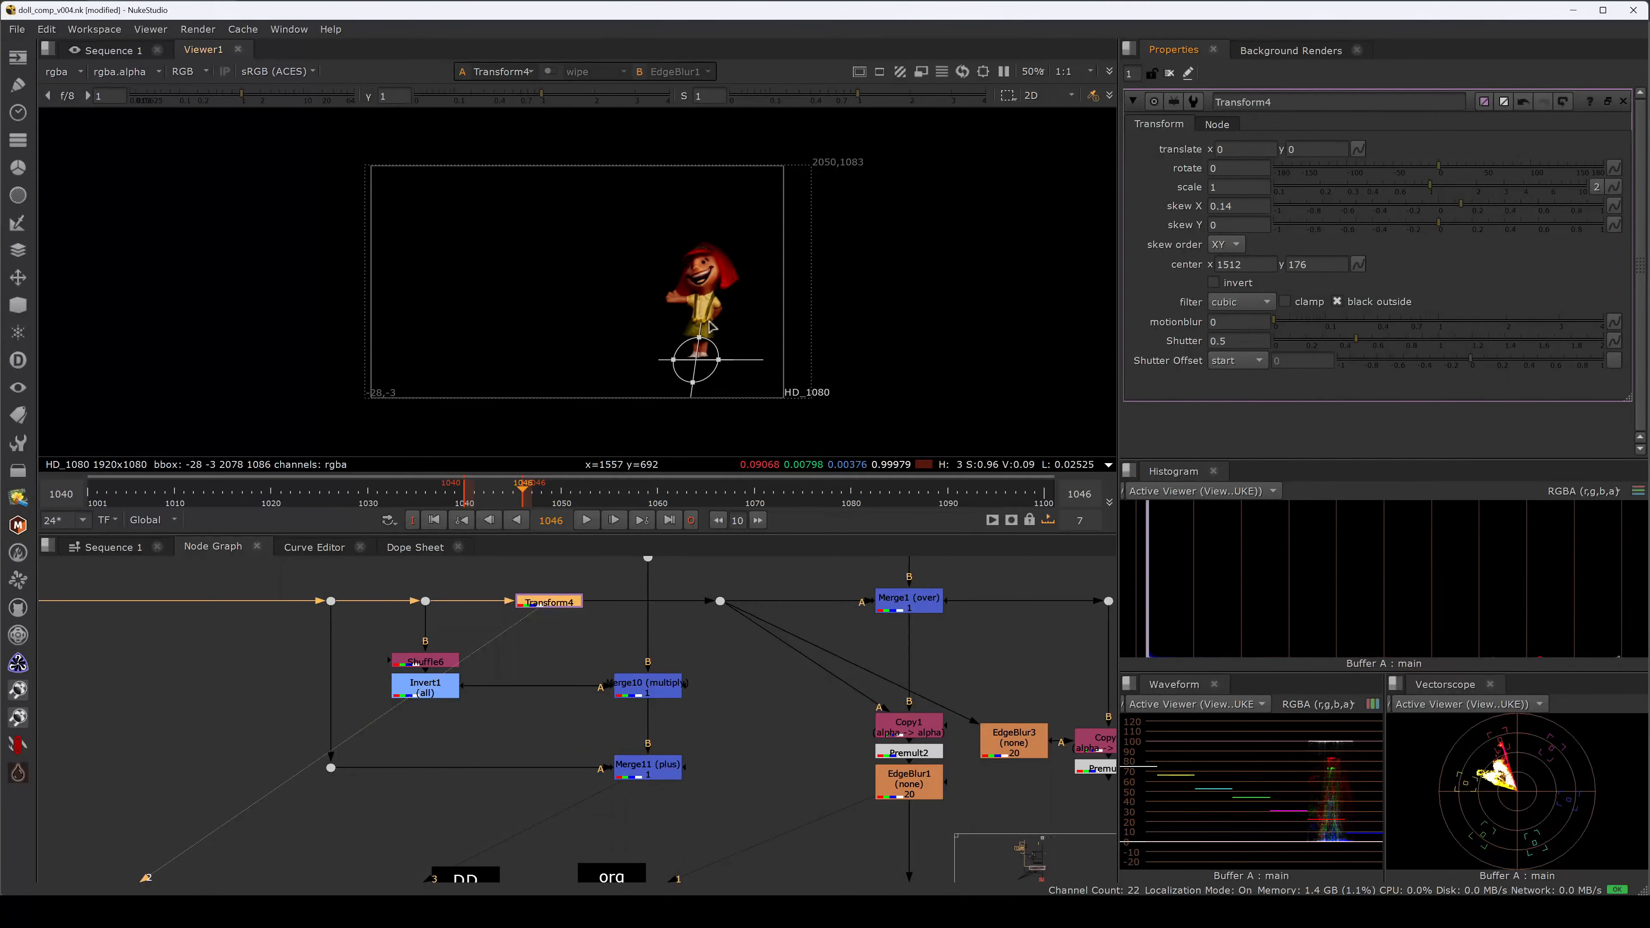
pyautogui.hotkey('alt', 'Tab')
pyautogui.press('o')
pyautogui.moveTo(706, 359); pyautogui.dragTo(700, 361)
pyautogui.moveTo(724, 351); pyautogui.dragTo(647, 394)
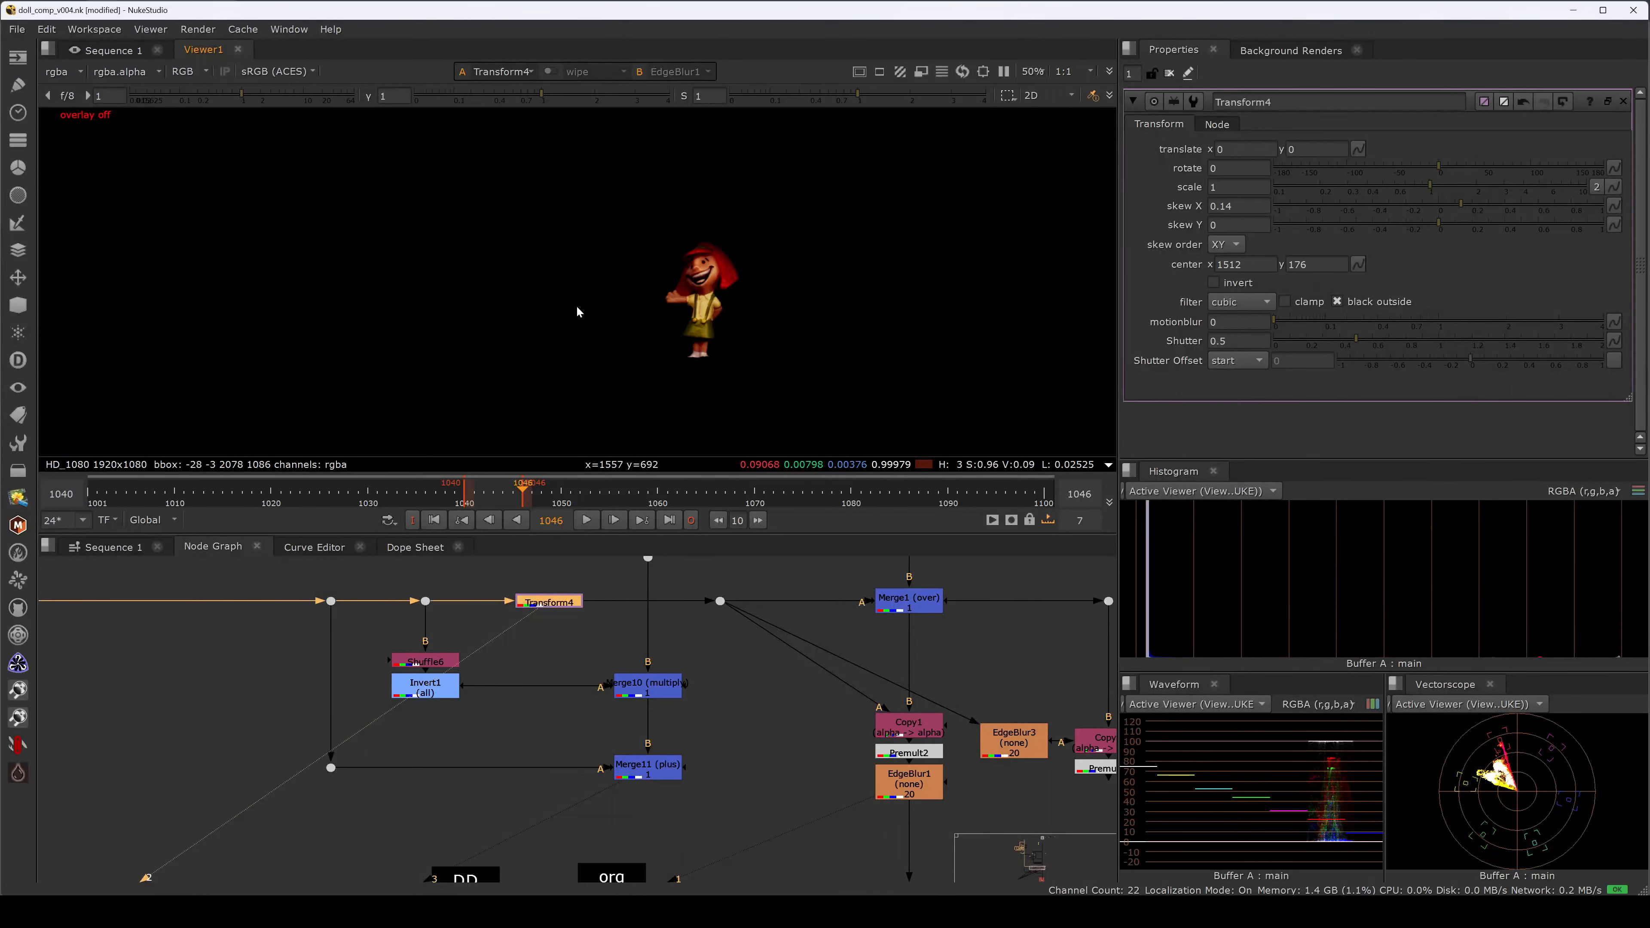
# Toggle the viewer overlays, review the guide's Transform and Reformat pages, and return to NukeStudio.
pyautogui.press('q')
pyautogui.press('q')
pyautogui.press('q')
pyautogui.press('q')
pyautogui.press('q')
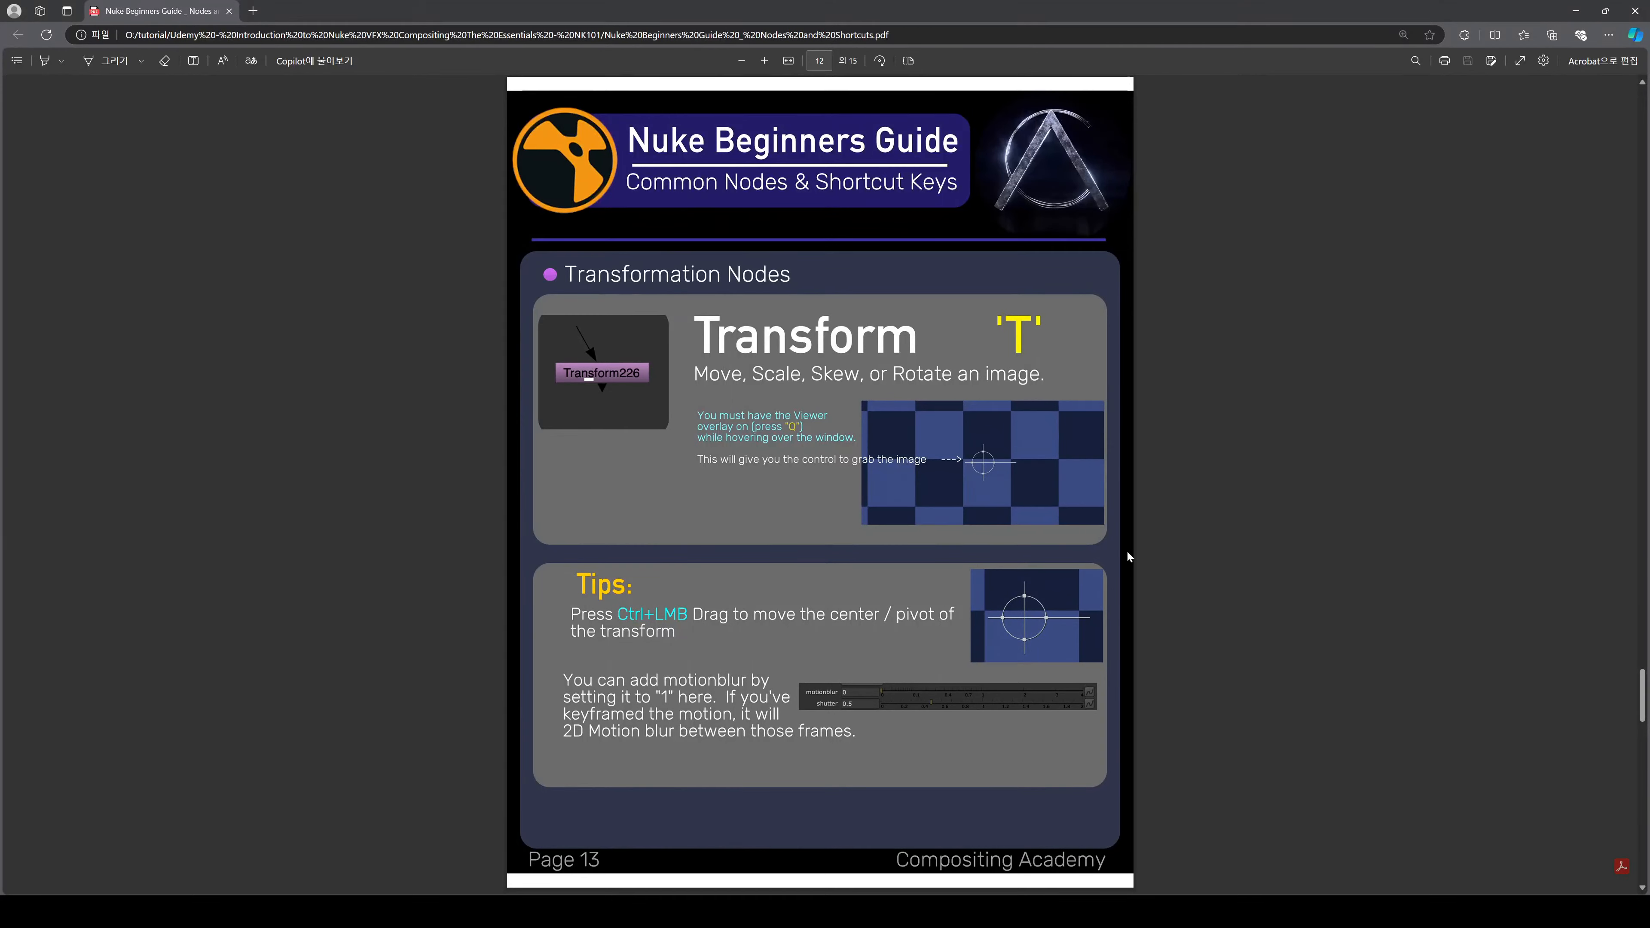
pyautogui.scroll(-3, 1115, 569)
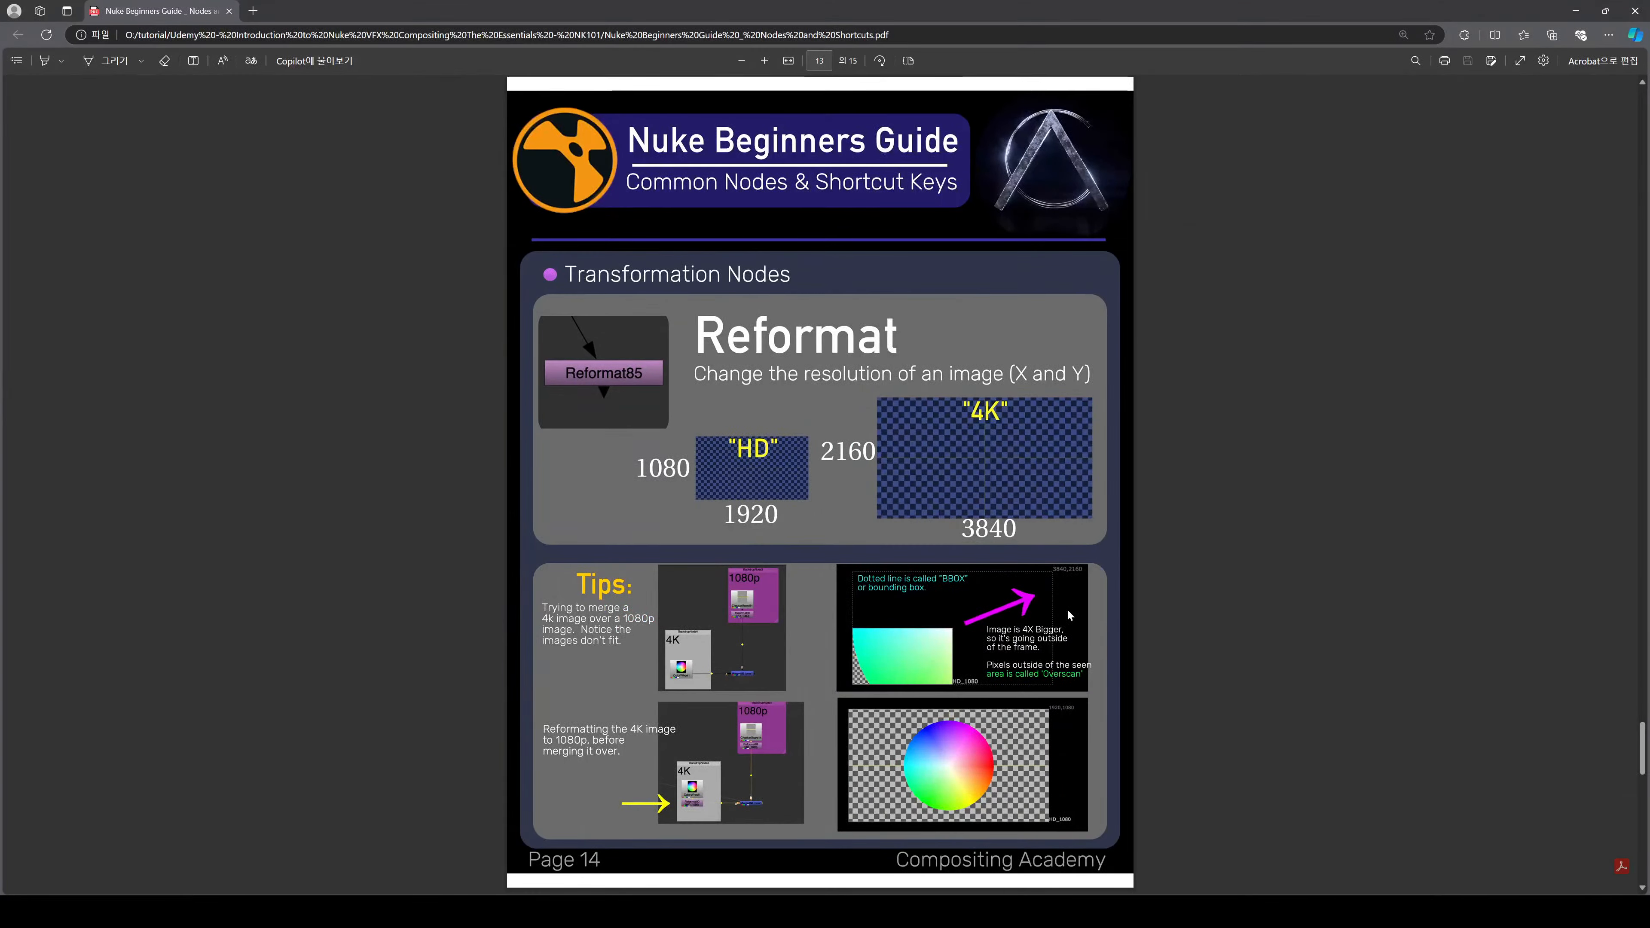
pyautogui.scroll(1, 1066, 609)
pyautogui.hotkey('alt', 'Tab')
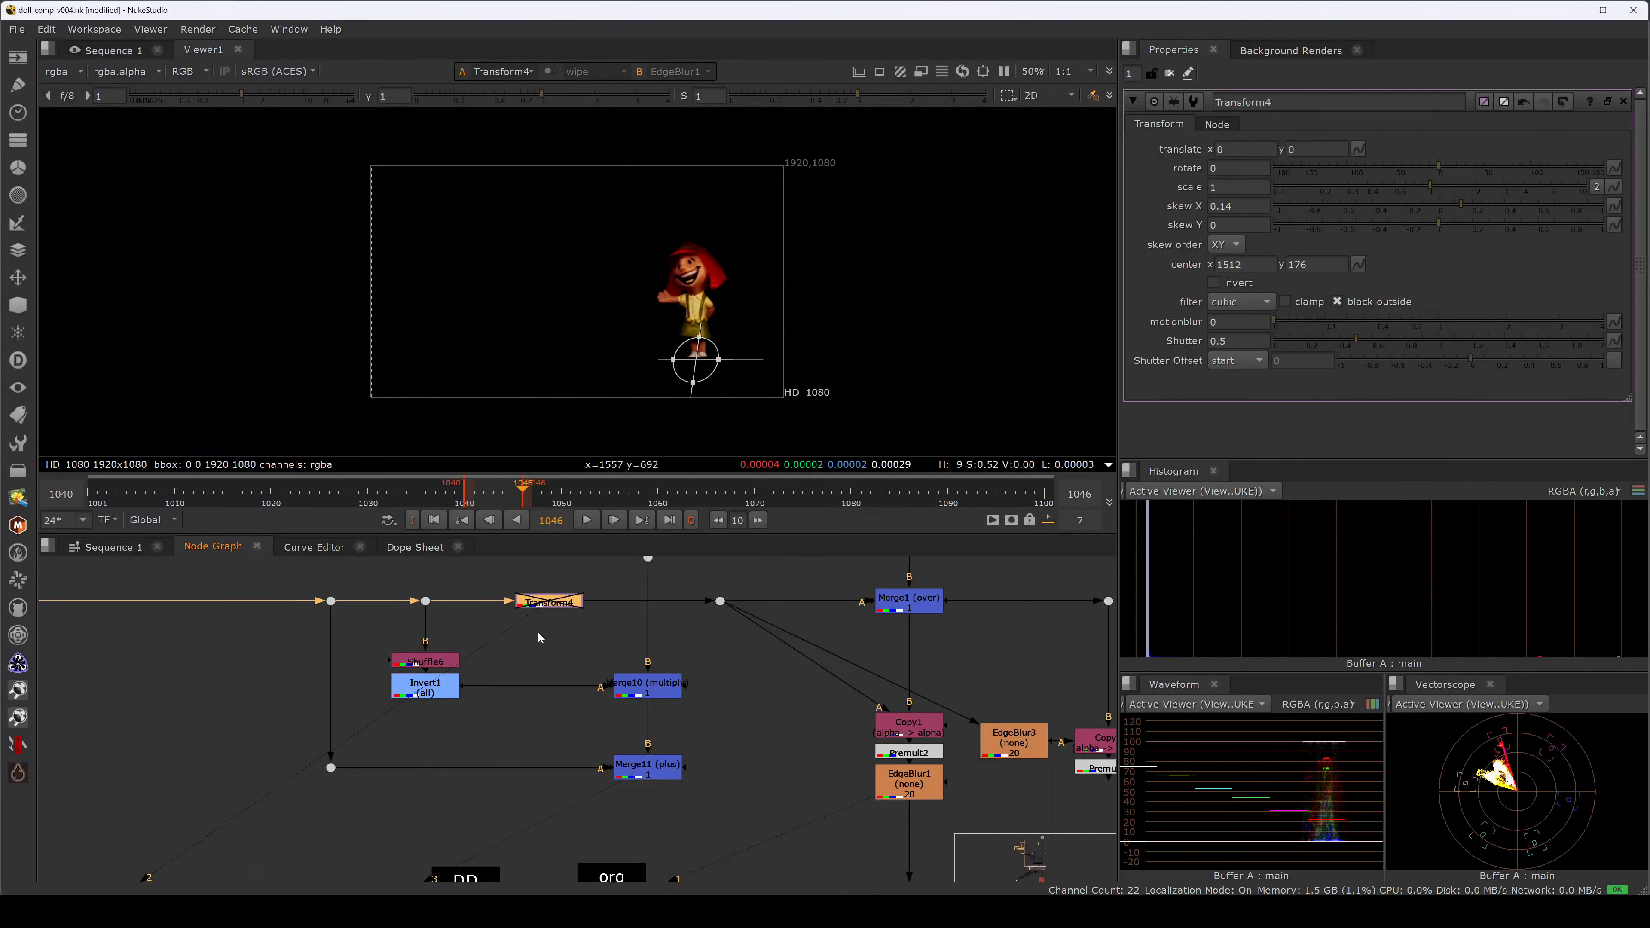
# Cut and paste Transform4, connect it to a new Dot on the main pipe, and re-enable it.
pyautogui.press('Delete')
pyautogui.moveTo(471, 631); pyautogui.dragTo(849, 634, button='middle')
pyautogui.click(411, 673)
pyautogui.hotkey('ctrl', 'v')
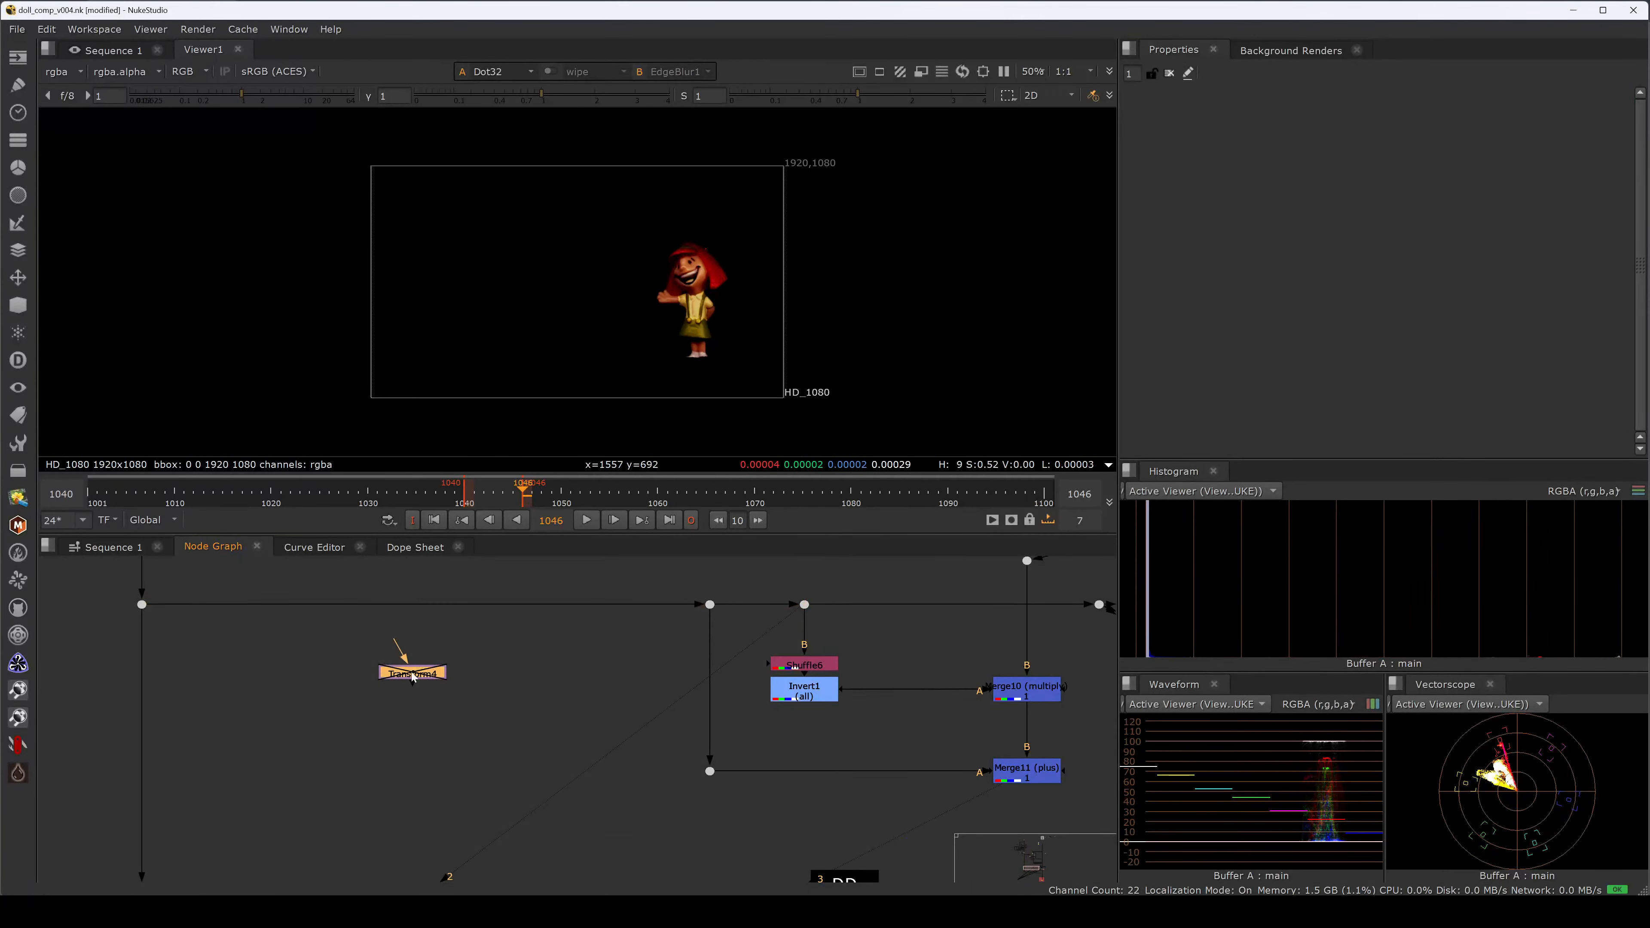
pyautogui.keyDown('ctrl'); pyautogui.click(417, 606); pyautogui.keyUp('ctrl')
pyautogui.moveTo(396, 642); pyautogui.dragTo(417, 607)
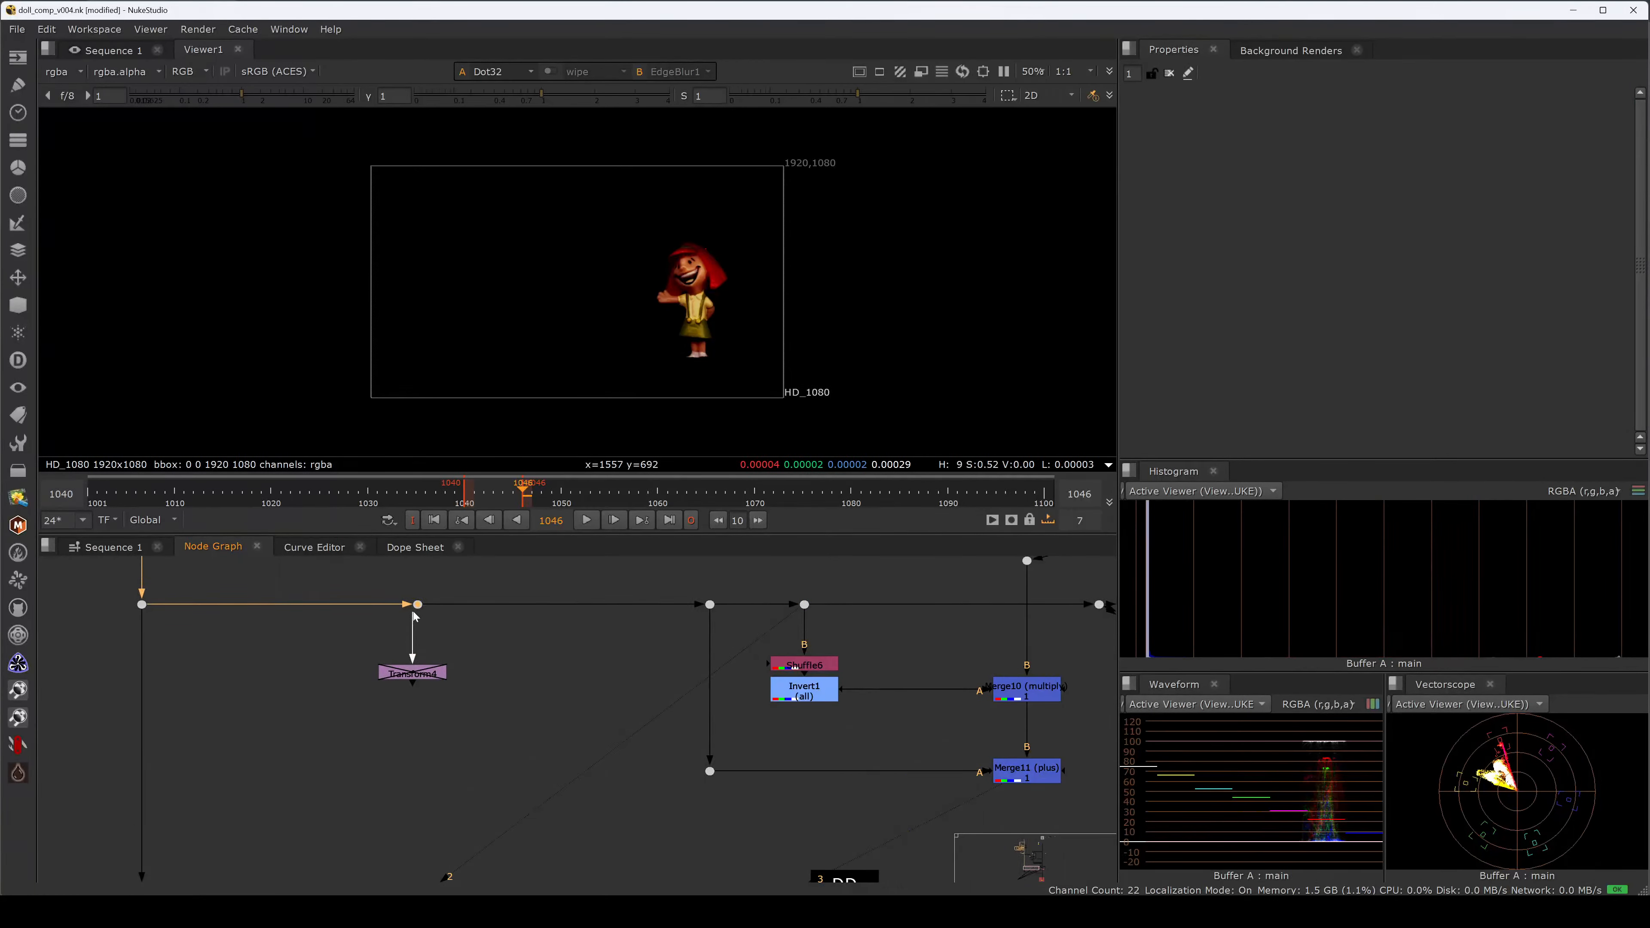
pyautogui.moveTo(416, 675); pyautogui.dragTo(422, 677)
pyautogui.press('d')
# Create Transform5 off the second Dot and move its pivot to the doll's feet (1524, 192).
pyautogui.click(517, 665)
pyautogui.keyDown('ctrl'); pyautogui.click(561, 605); pyautogui.keyUp('ctrl')
pyautogui.click(547, 674)
pyautogui.moveTo(559, 605); pyautogui.dragTo(553, 605)
pyautogui.press('t')
pyautogui.keyDown('ctrl'); pyautogui.doubleClick(551, 676); pyautogui.keyUp('ctrl')
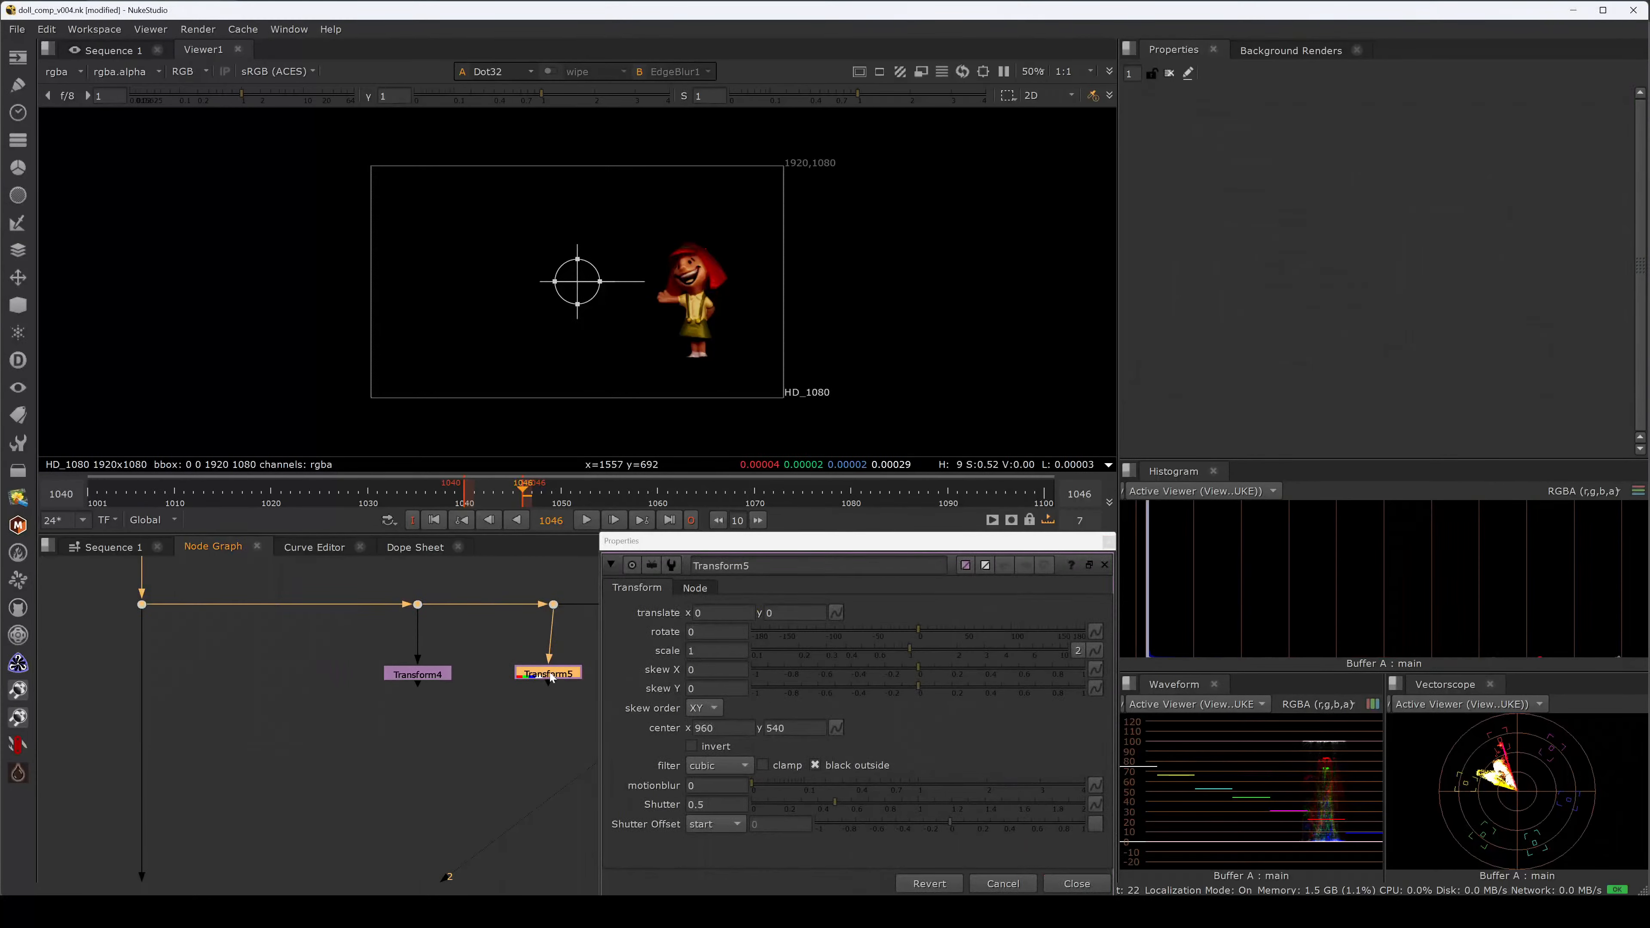
pyautogui.moveTo(553, 681); pyautogui.dragTo(558, 685)
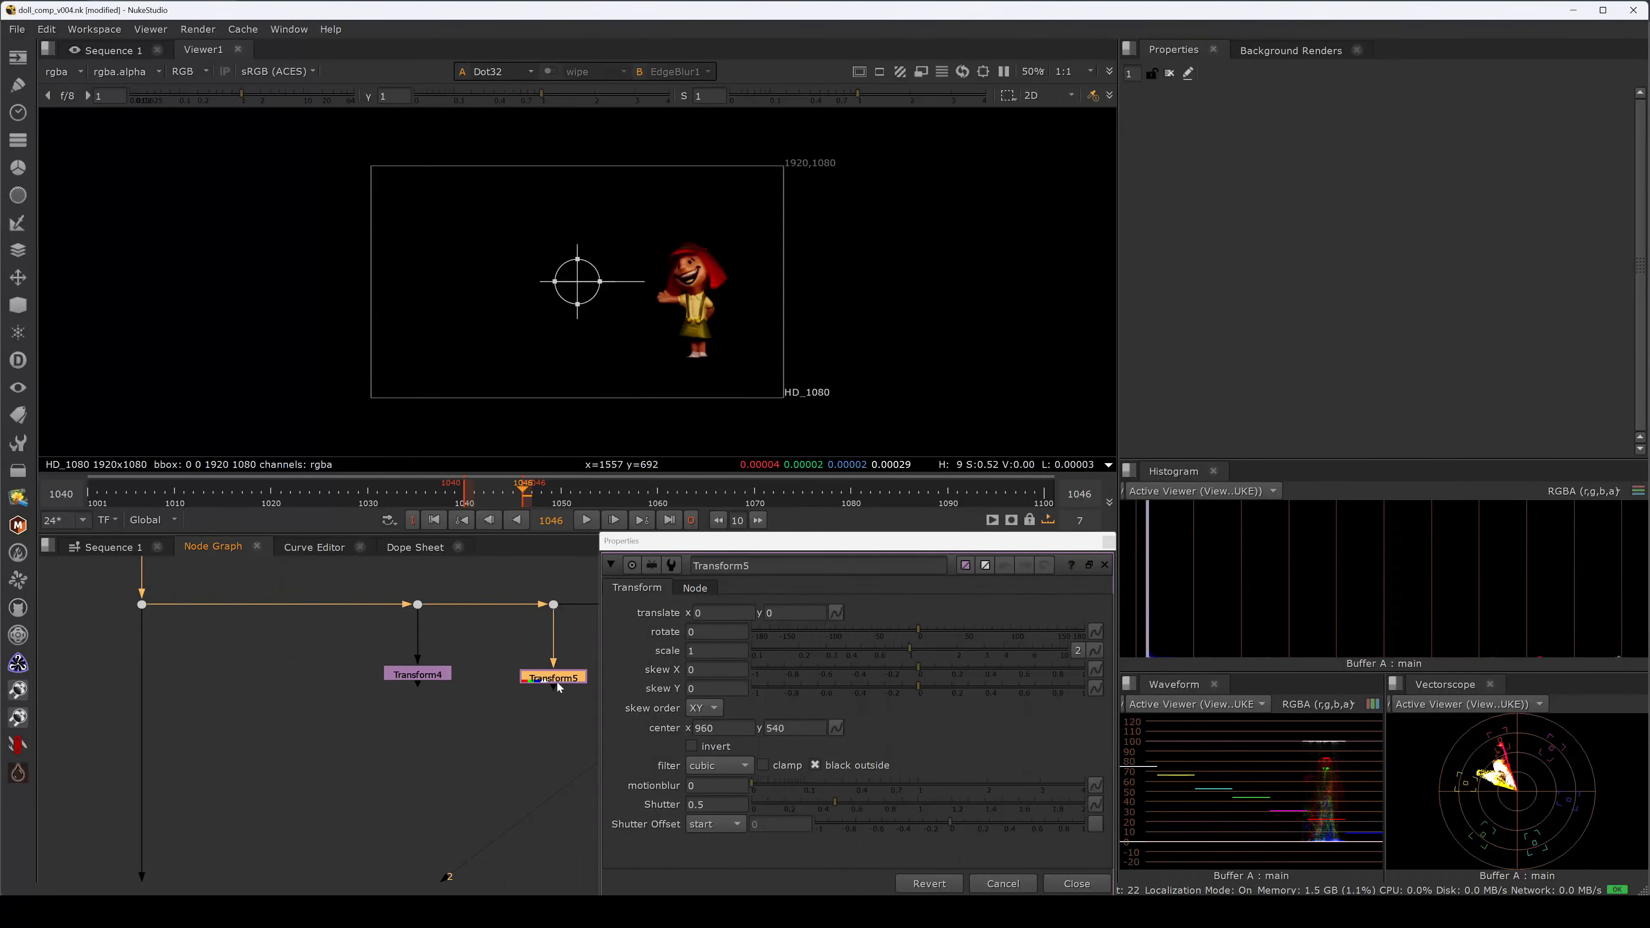
pyautogui.keyDown('ctrl'); pyautogui.moveTo(575, 282); pyautogui.dragTo(690, 359); pyautogui.keyUp('ctrl')
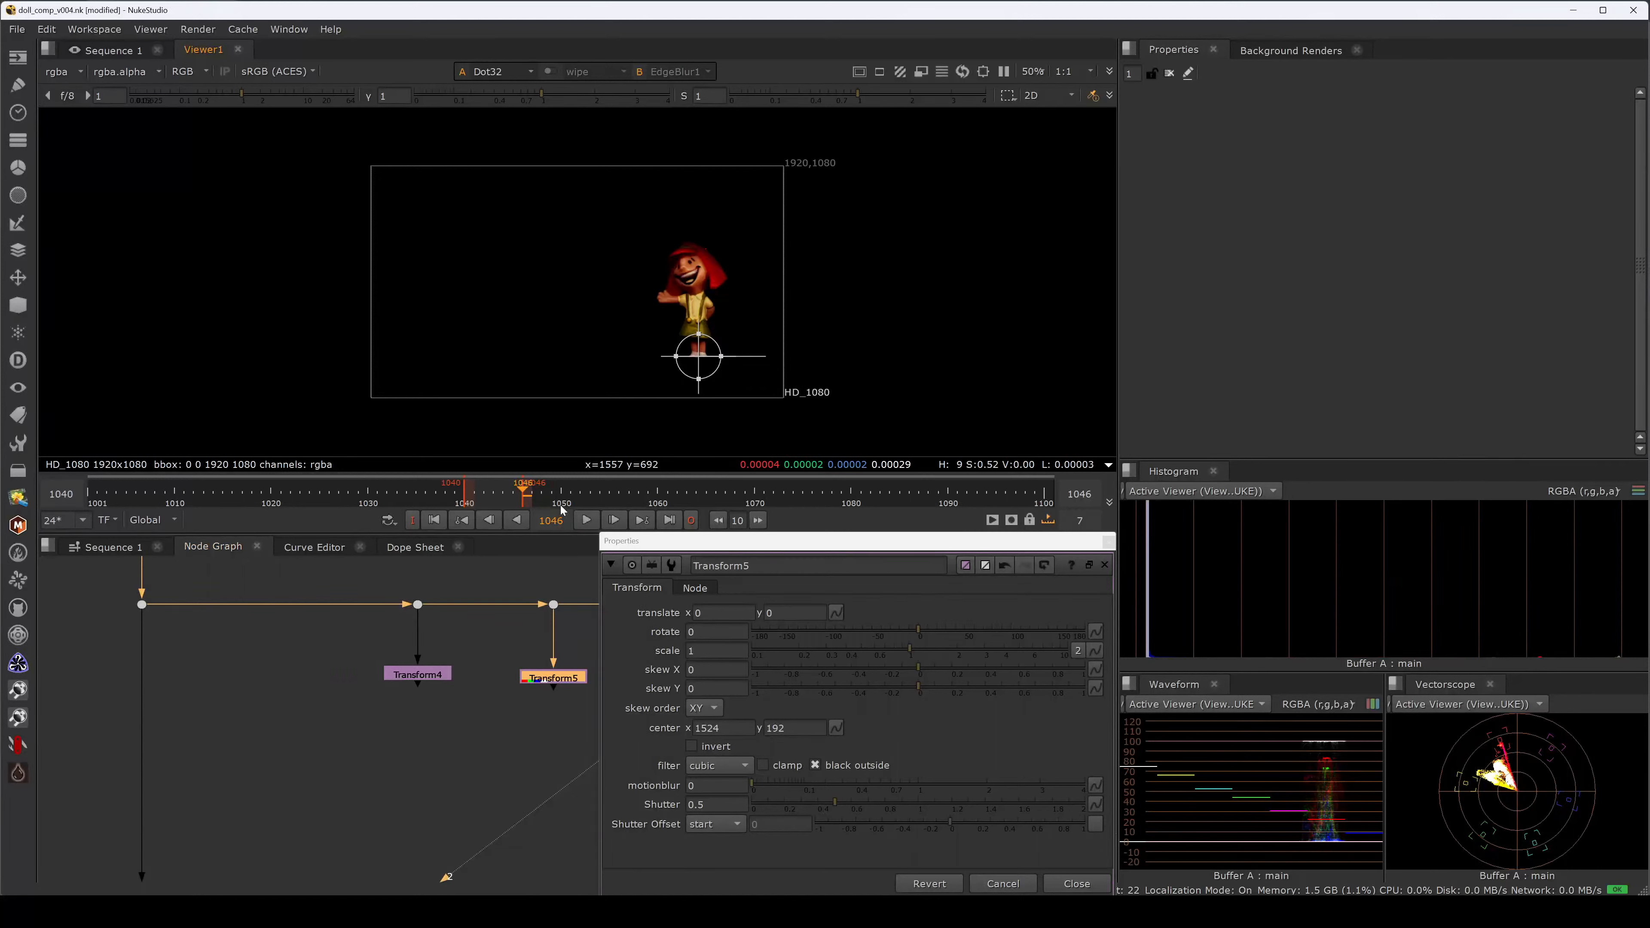
# Undo the stray key at frame 1046 and set a translate keyframe at frame 1001.
pyautogui.click(837, 612)
pyautogui.click(864, 622)
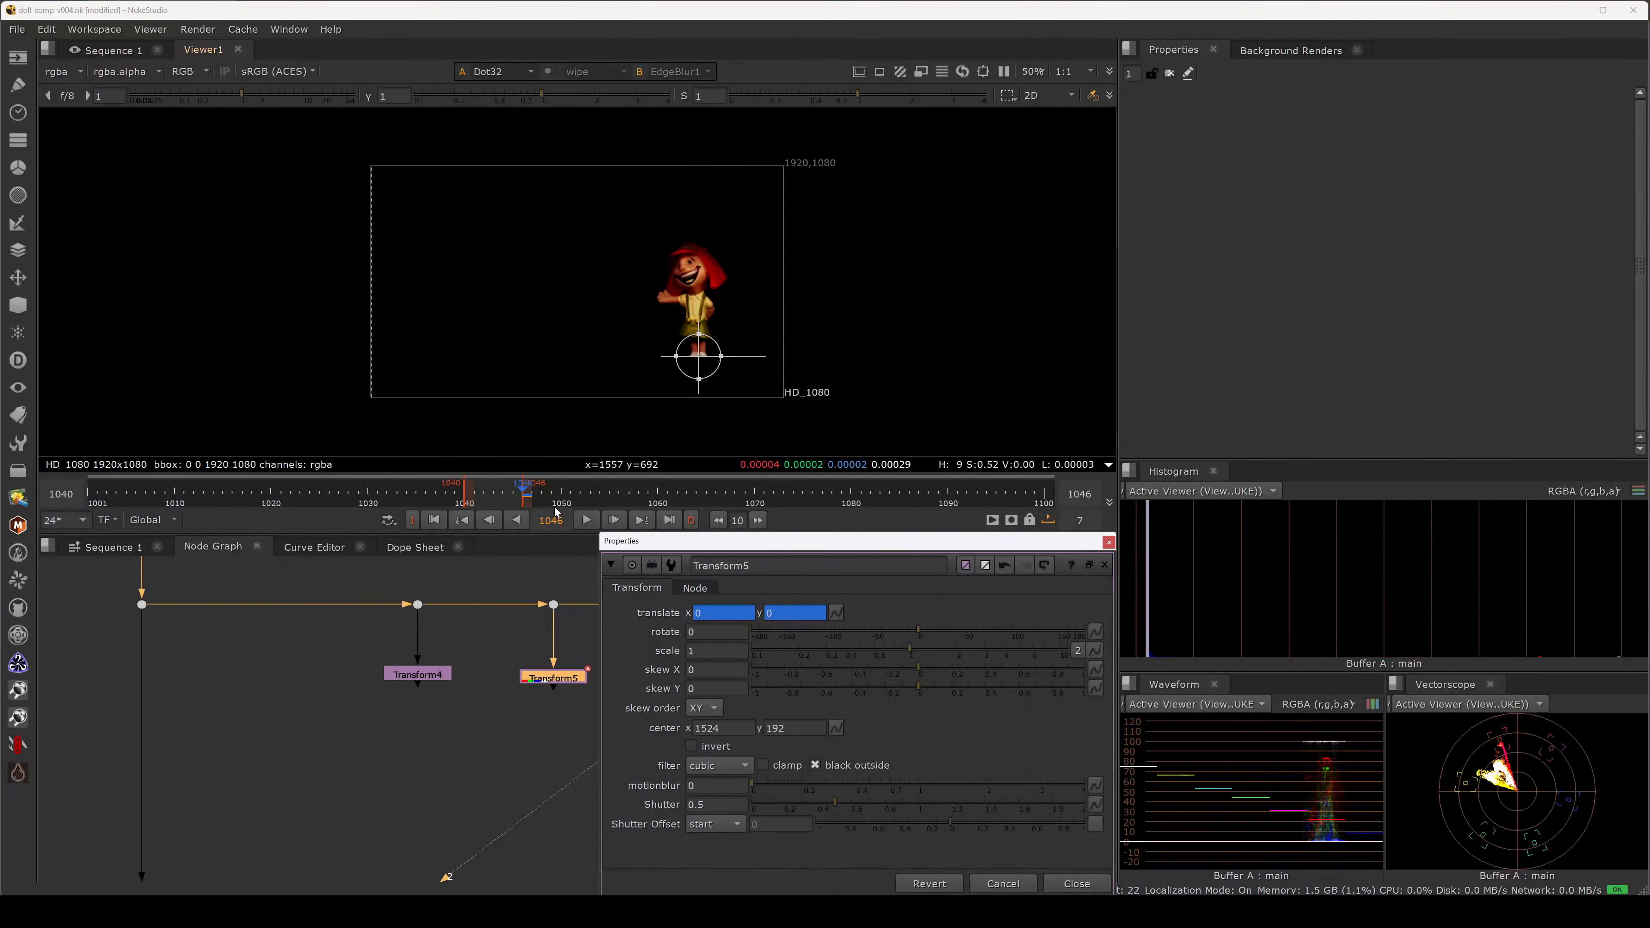
pyautogui.hotkey('ctrl', 'z')
pyautogui.press('Left')
pyautogui.press('Left')
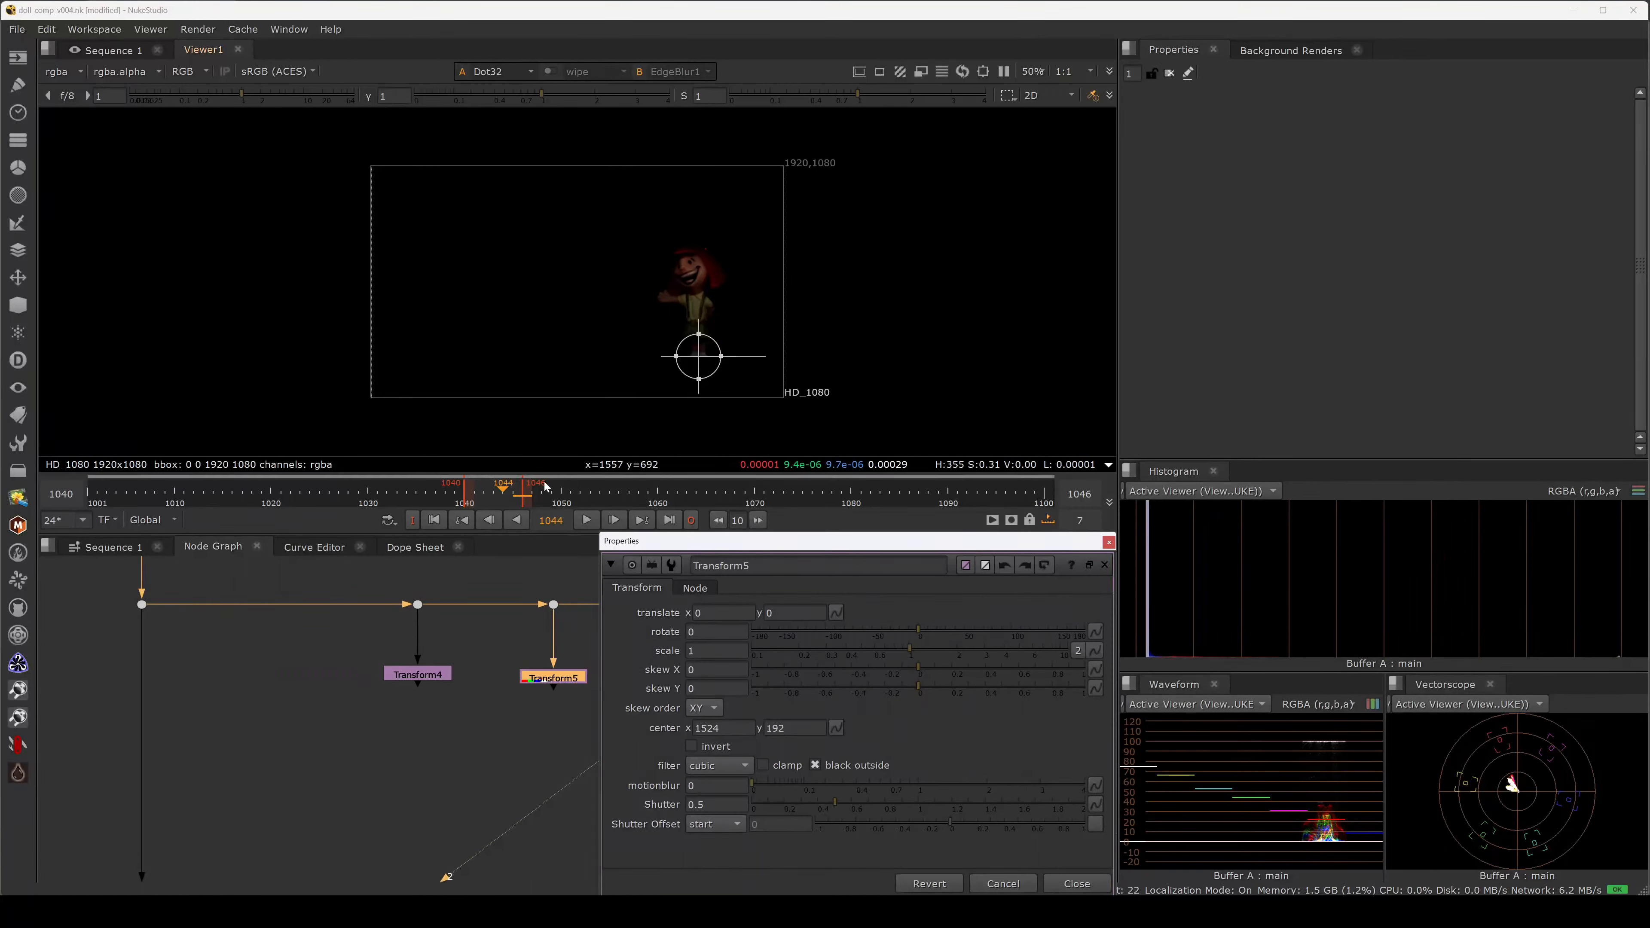
pyautogui.click(562, 487)
pyautogui.click(88, 492)
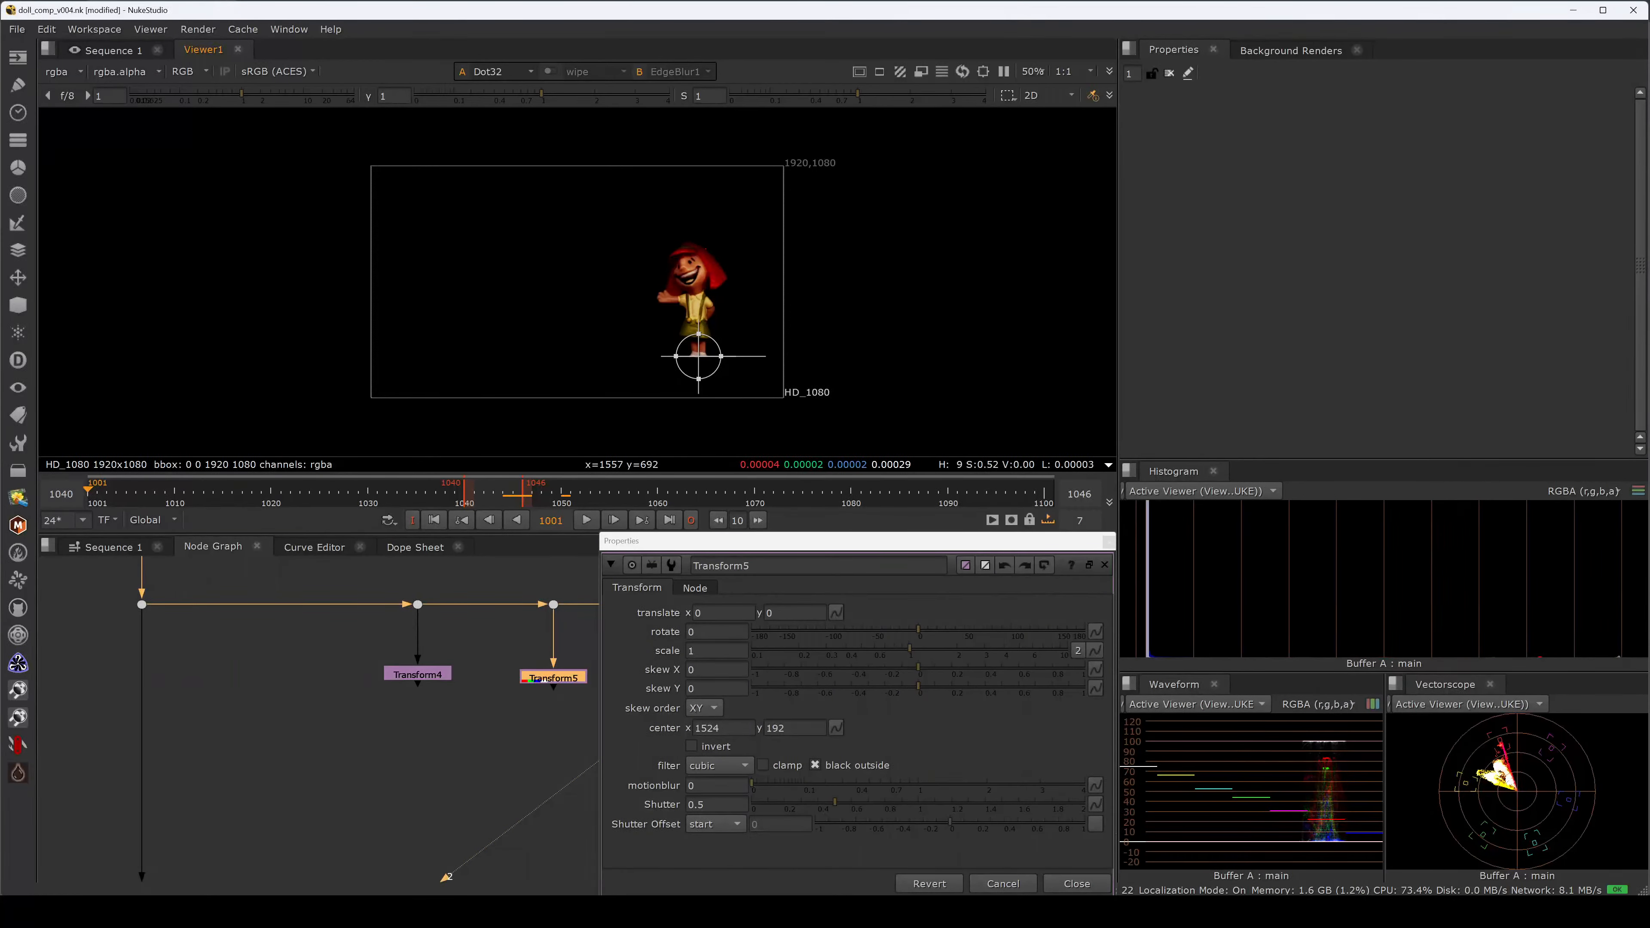
pyautogui.click(836, 612)
pyautogui.click(870, 623)
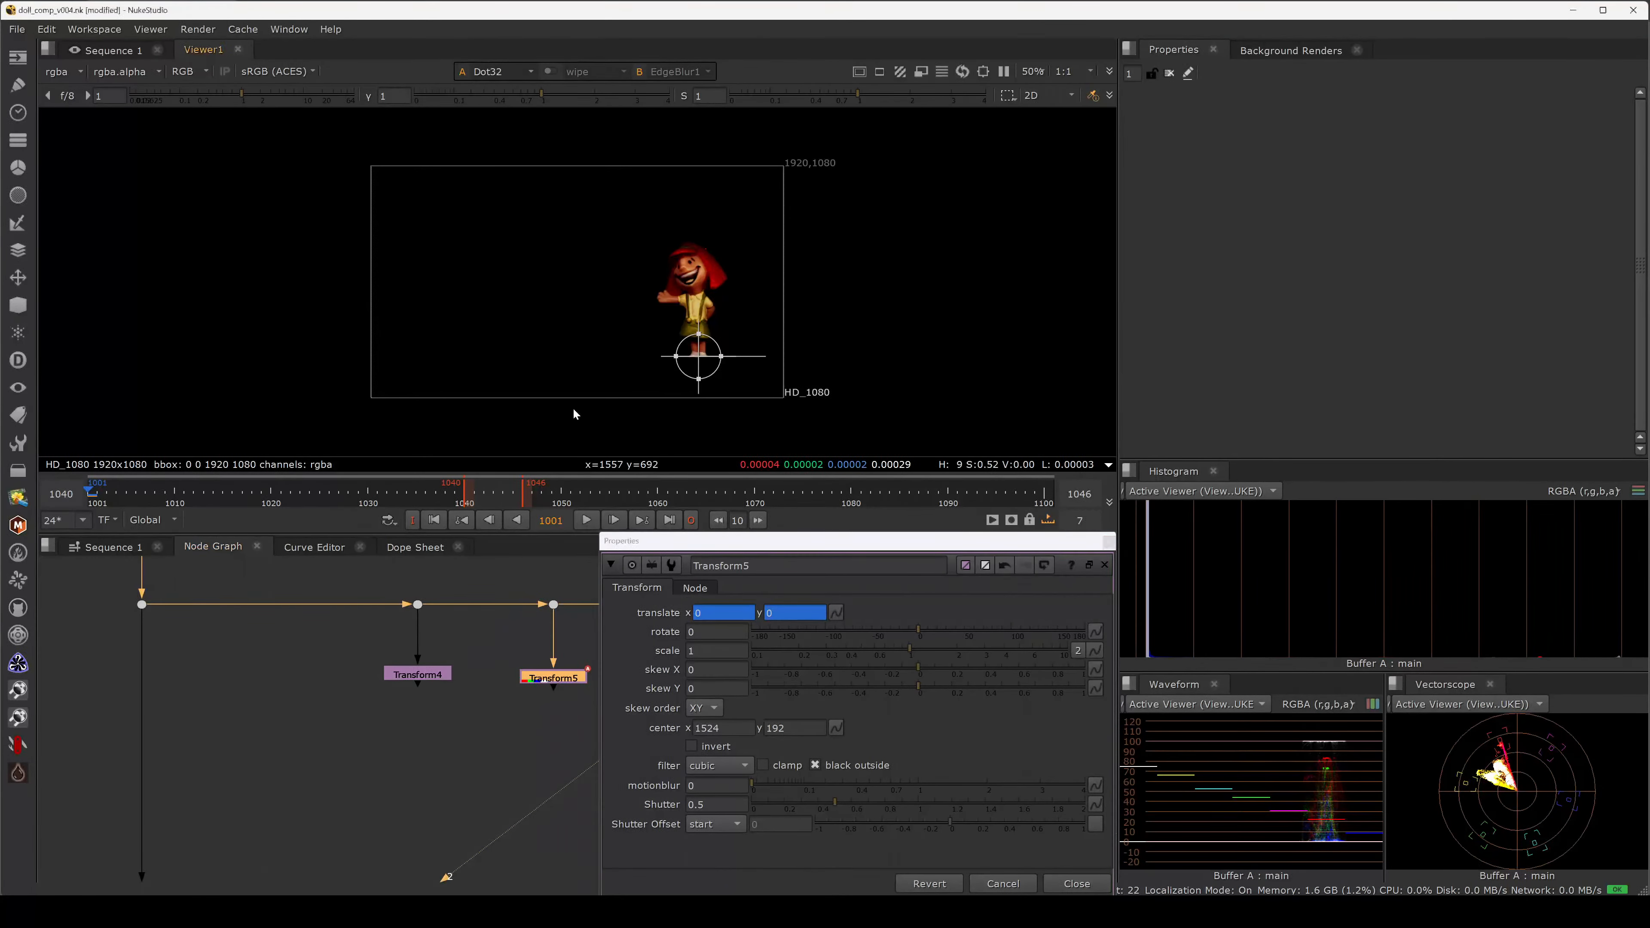
# Clear the in/out range and key translate x to 50 at frame 1002.
pyautogui.hotkey('alt', 'u')
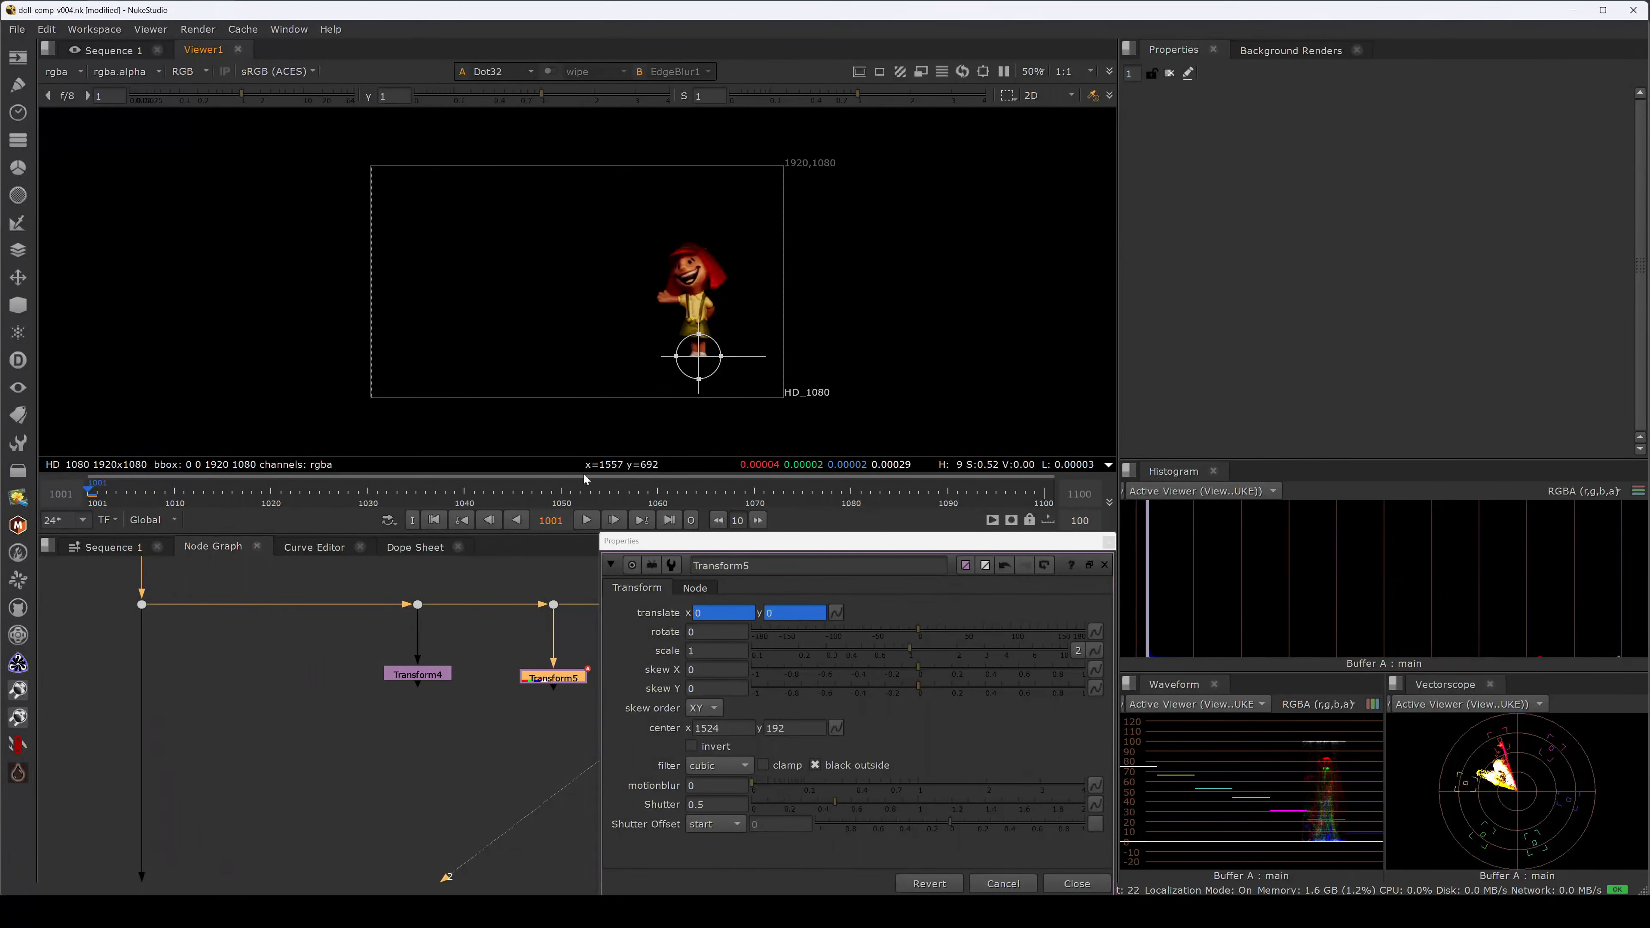
pyautogui.press('Right')
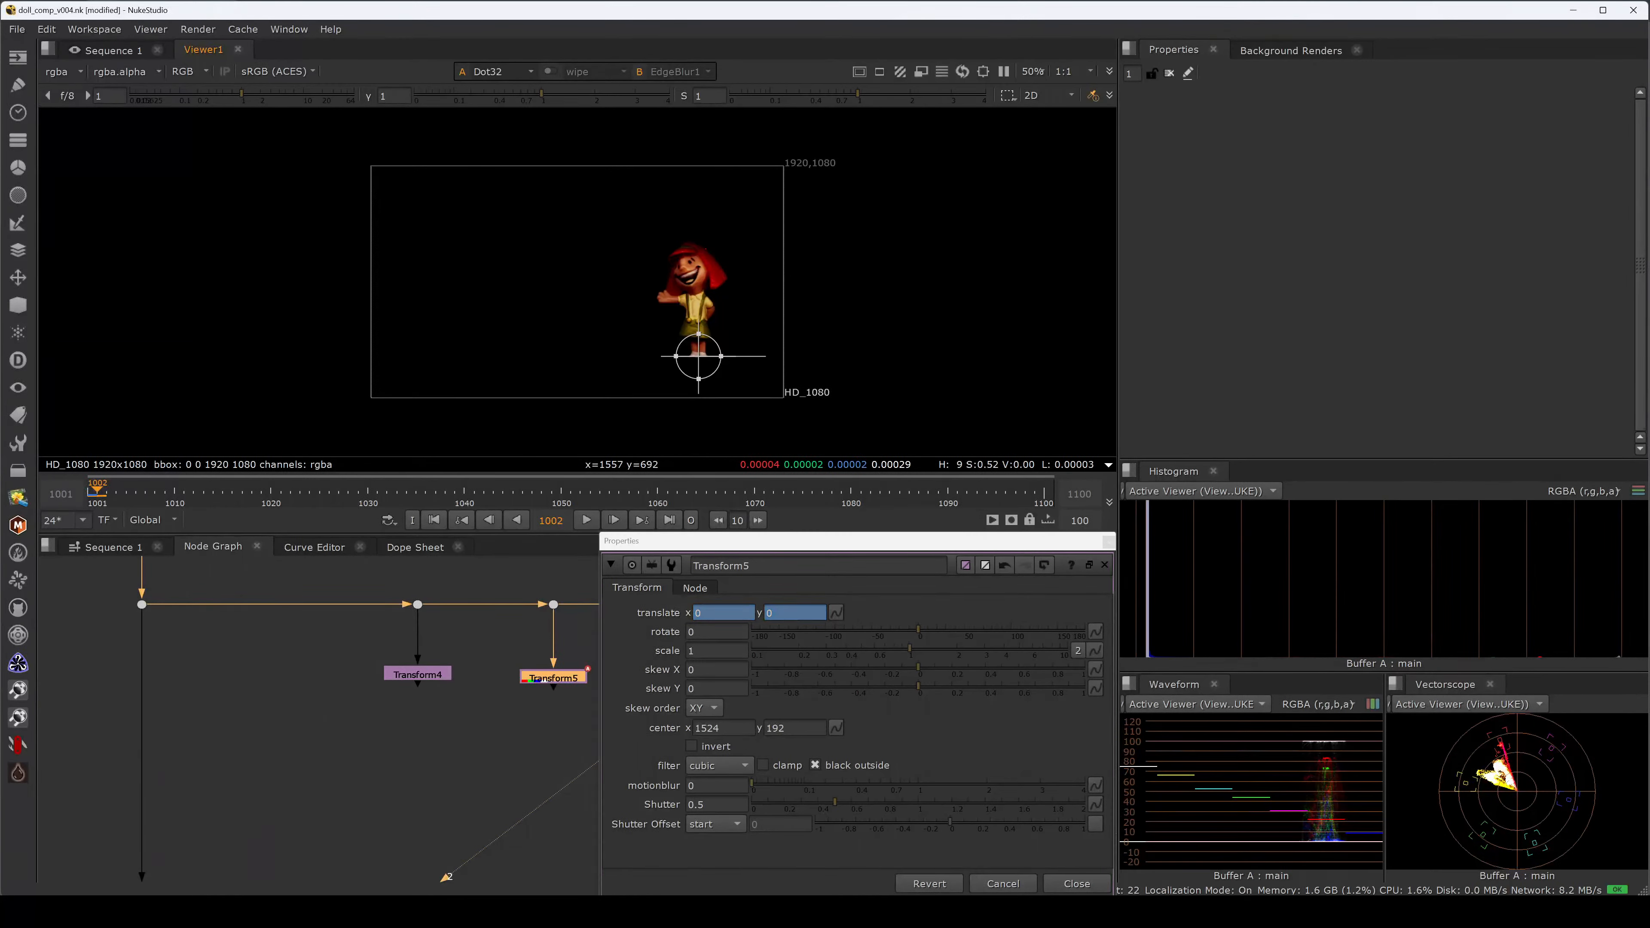
pyautogui.write('50')
pyautogui.press('Return')
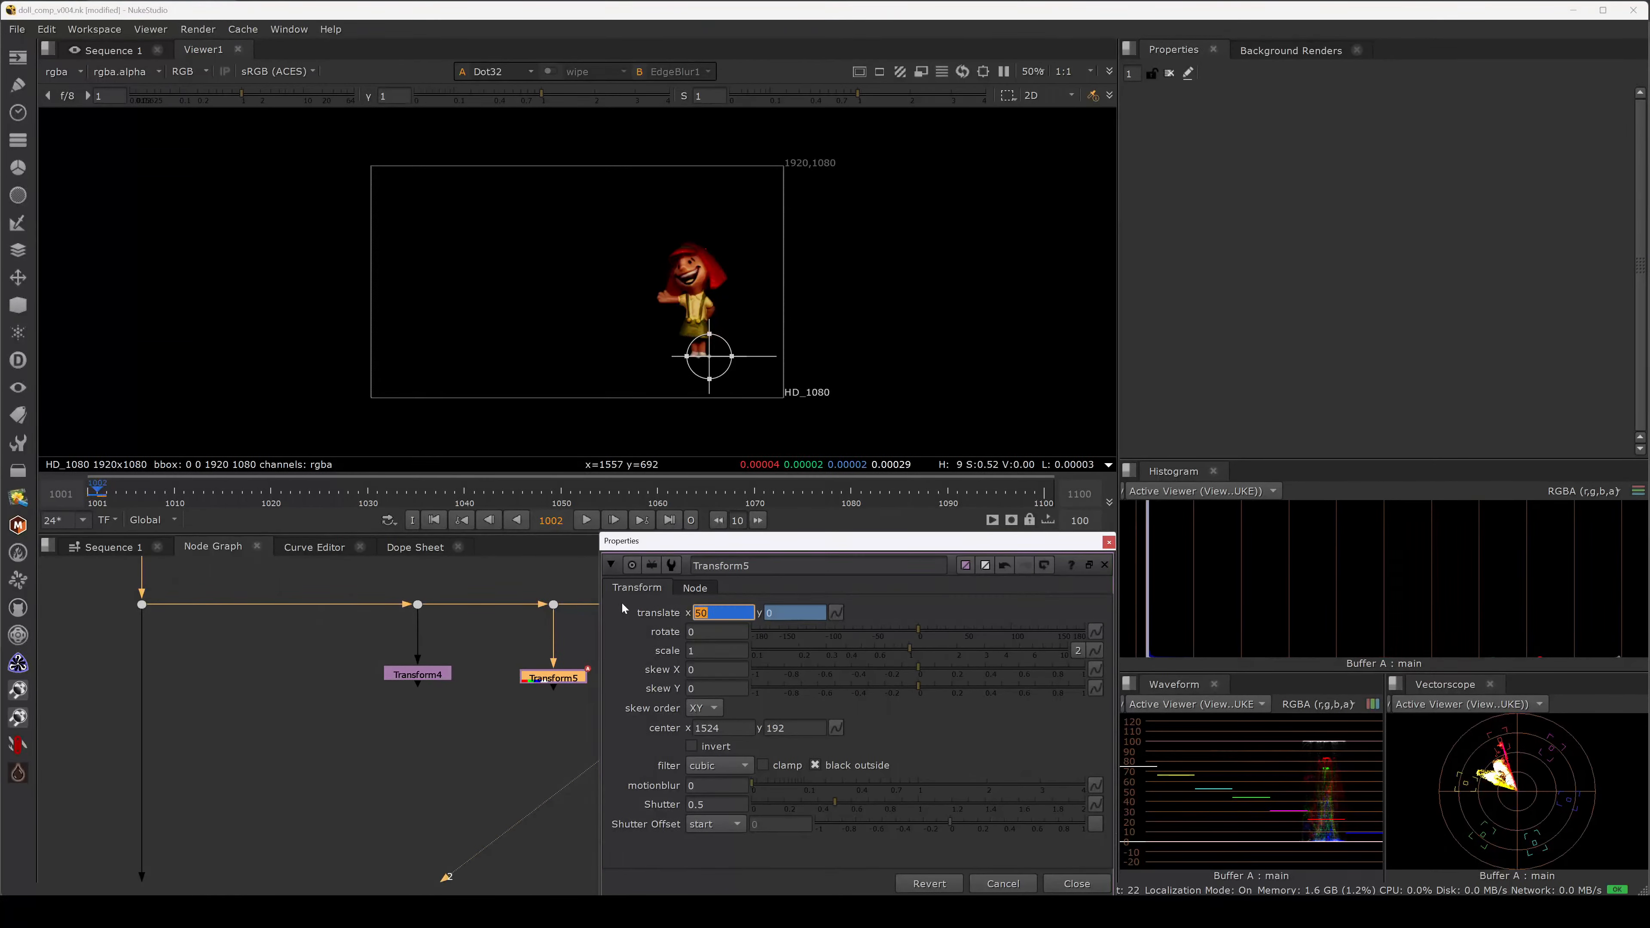
pyautogui.press('Left')
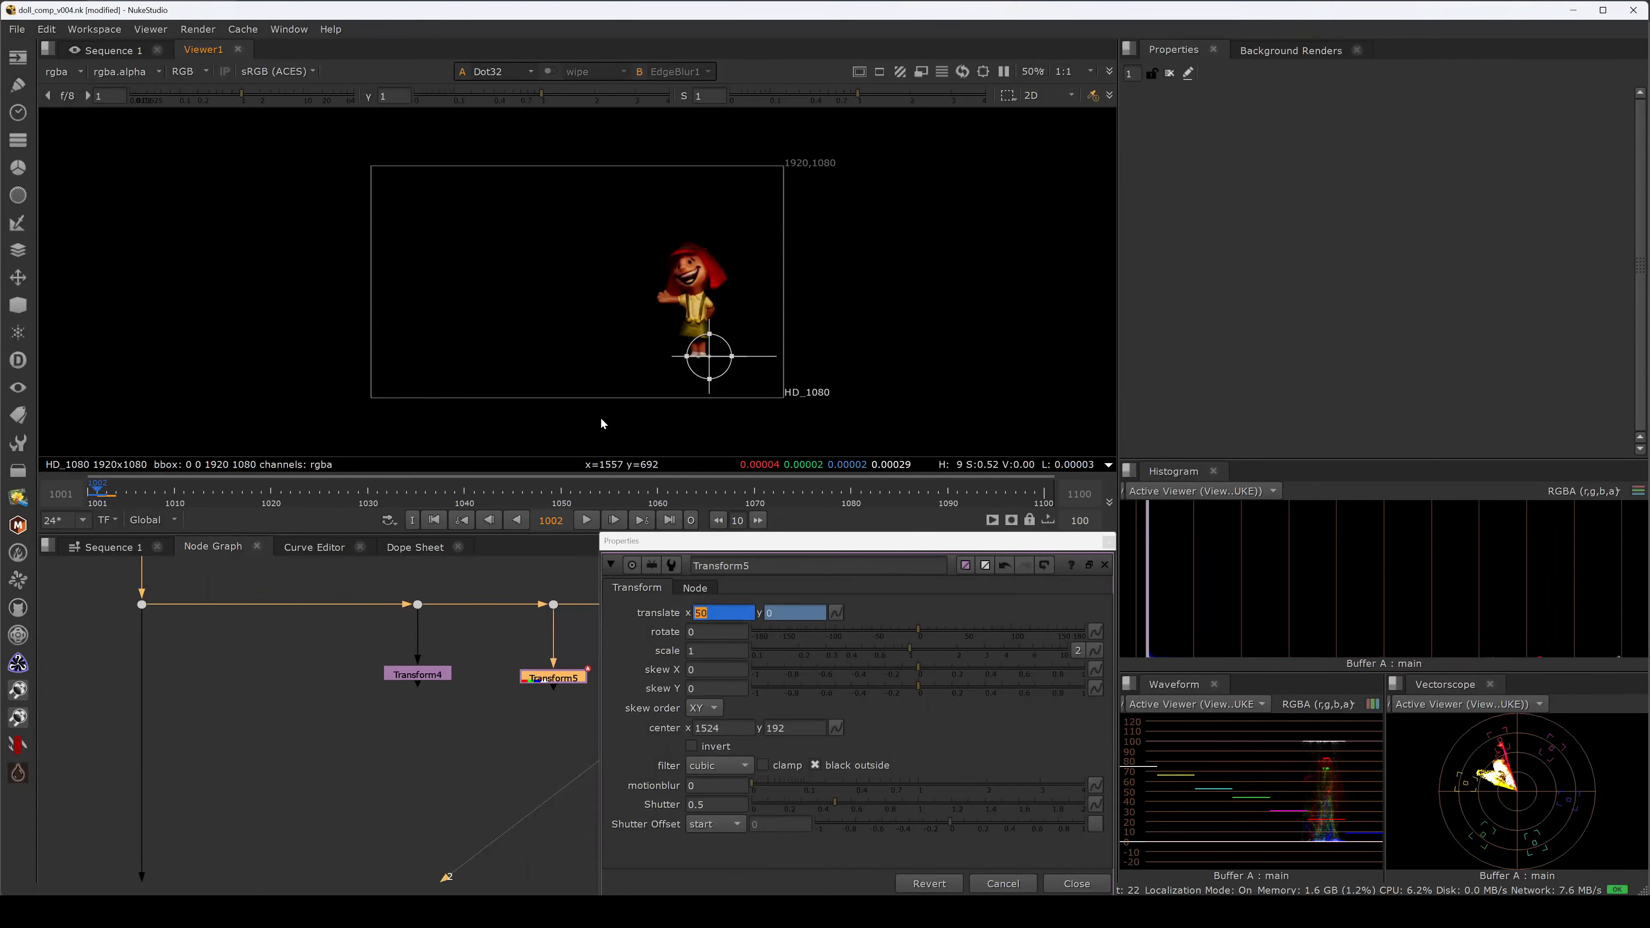
pyautogui.press('Right')
# View Transform5's output and key translate x to 100 at frame 1003, then return to 1002.
pyautogui.click(562, 683)
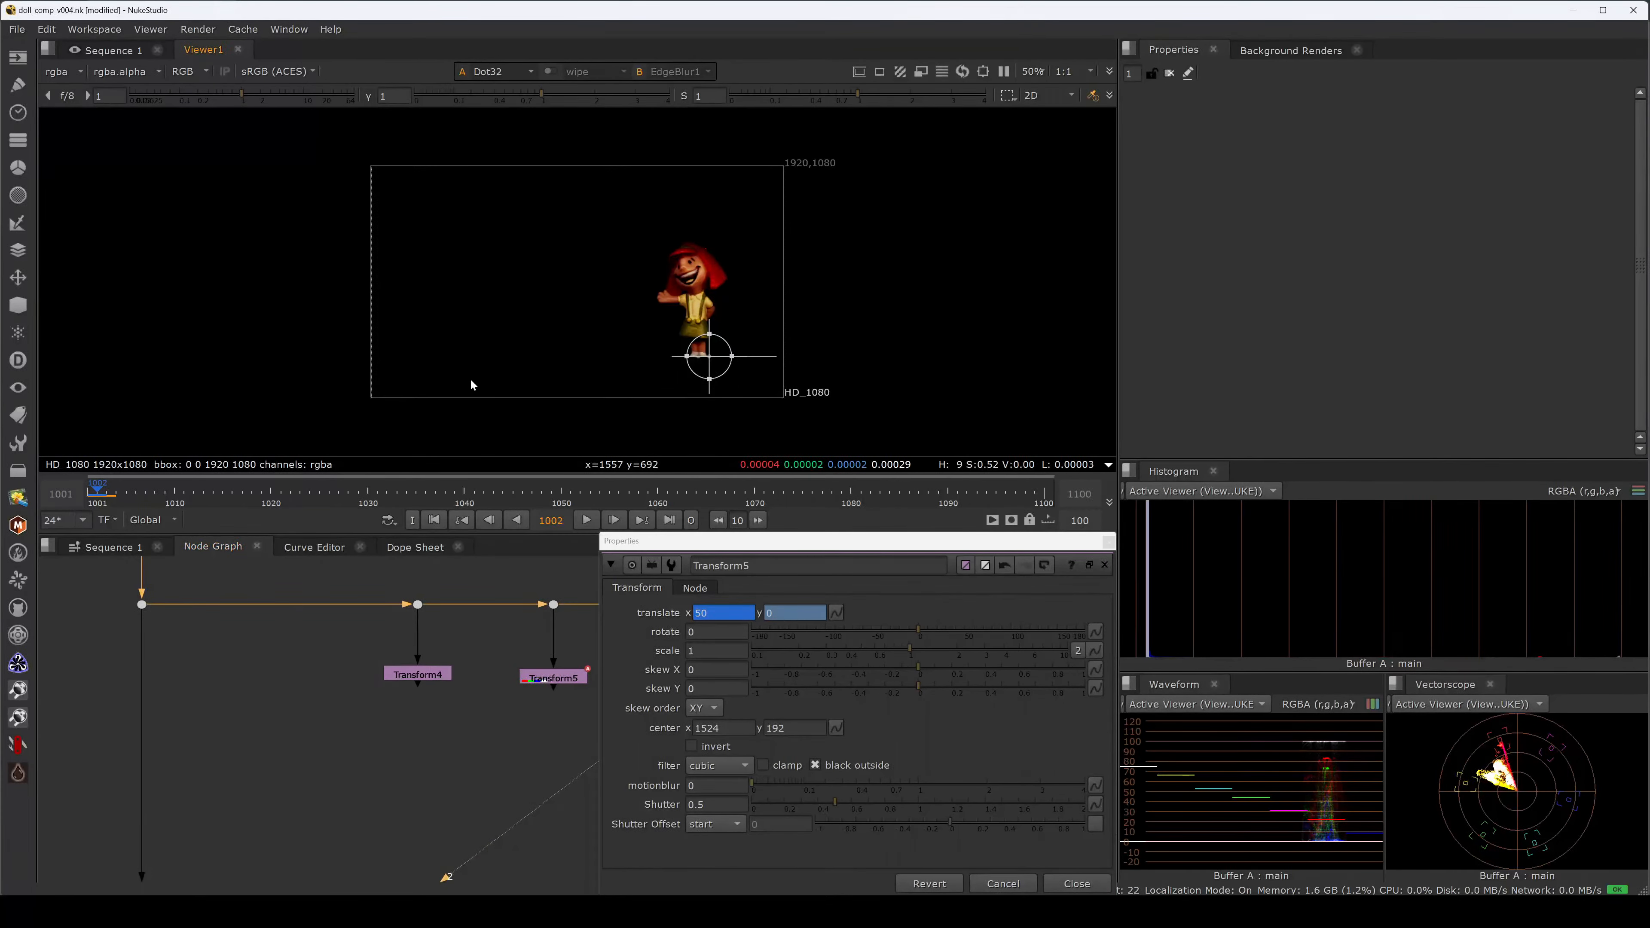
pyautogui.moveTo(497, 609); pyautogui.dragTo(592, 712)
pyautogui.press('2')
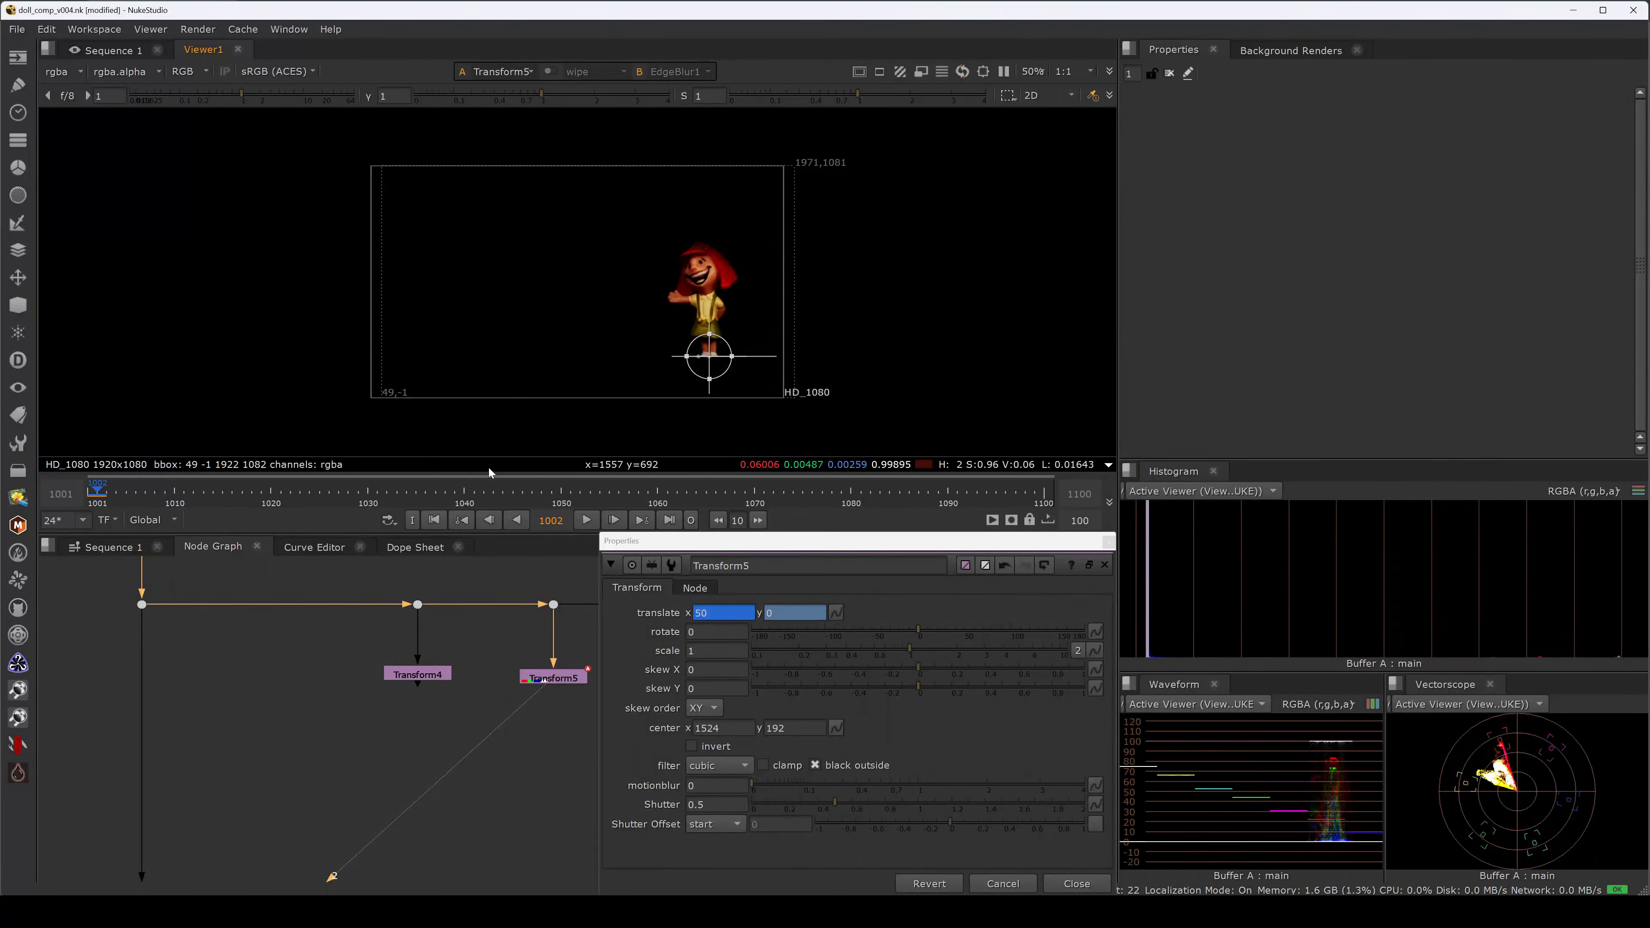
pyautogui.press('Right')
pyautogui.click(715, 612)
pyautogui.write('100')
pyautogui.press('Return')
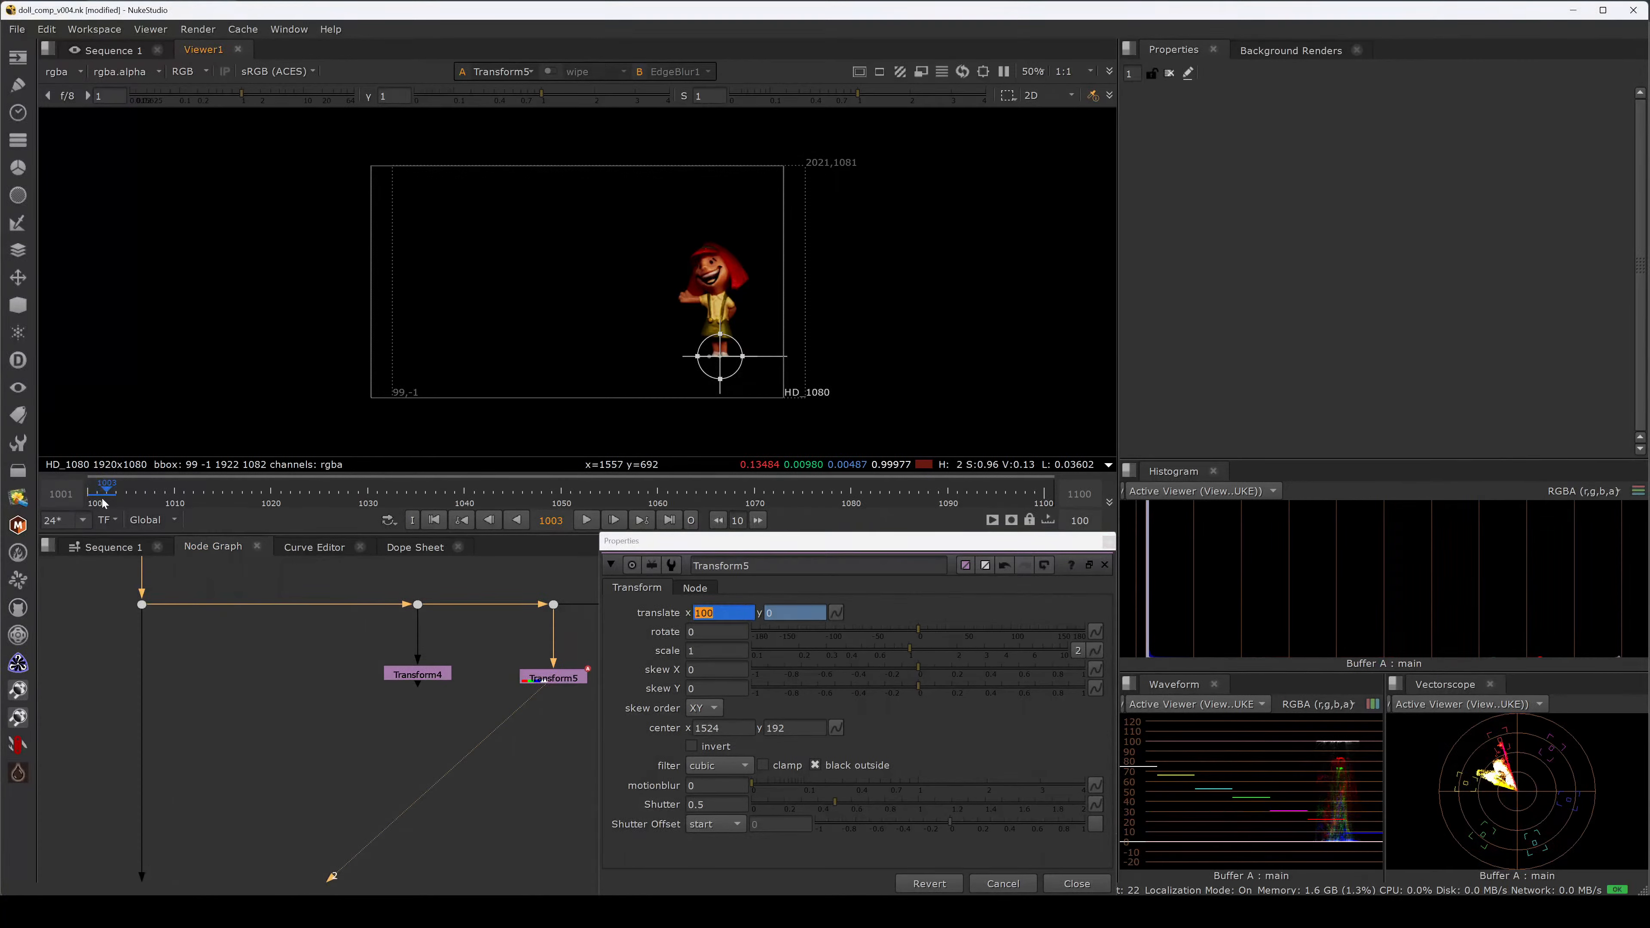
pyautogui.click(102, 499)
pyautogui.moveTo(724, 543); pyautogui.dragTo(1063, 251)
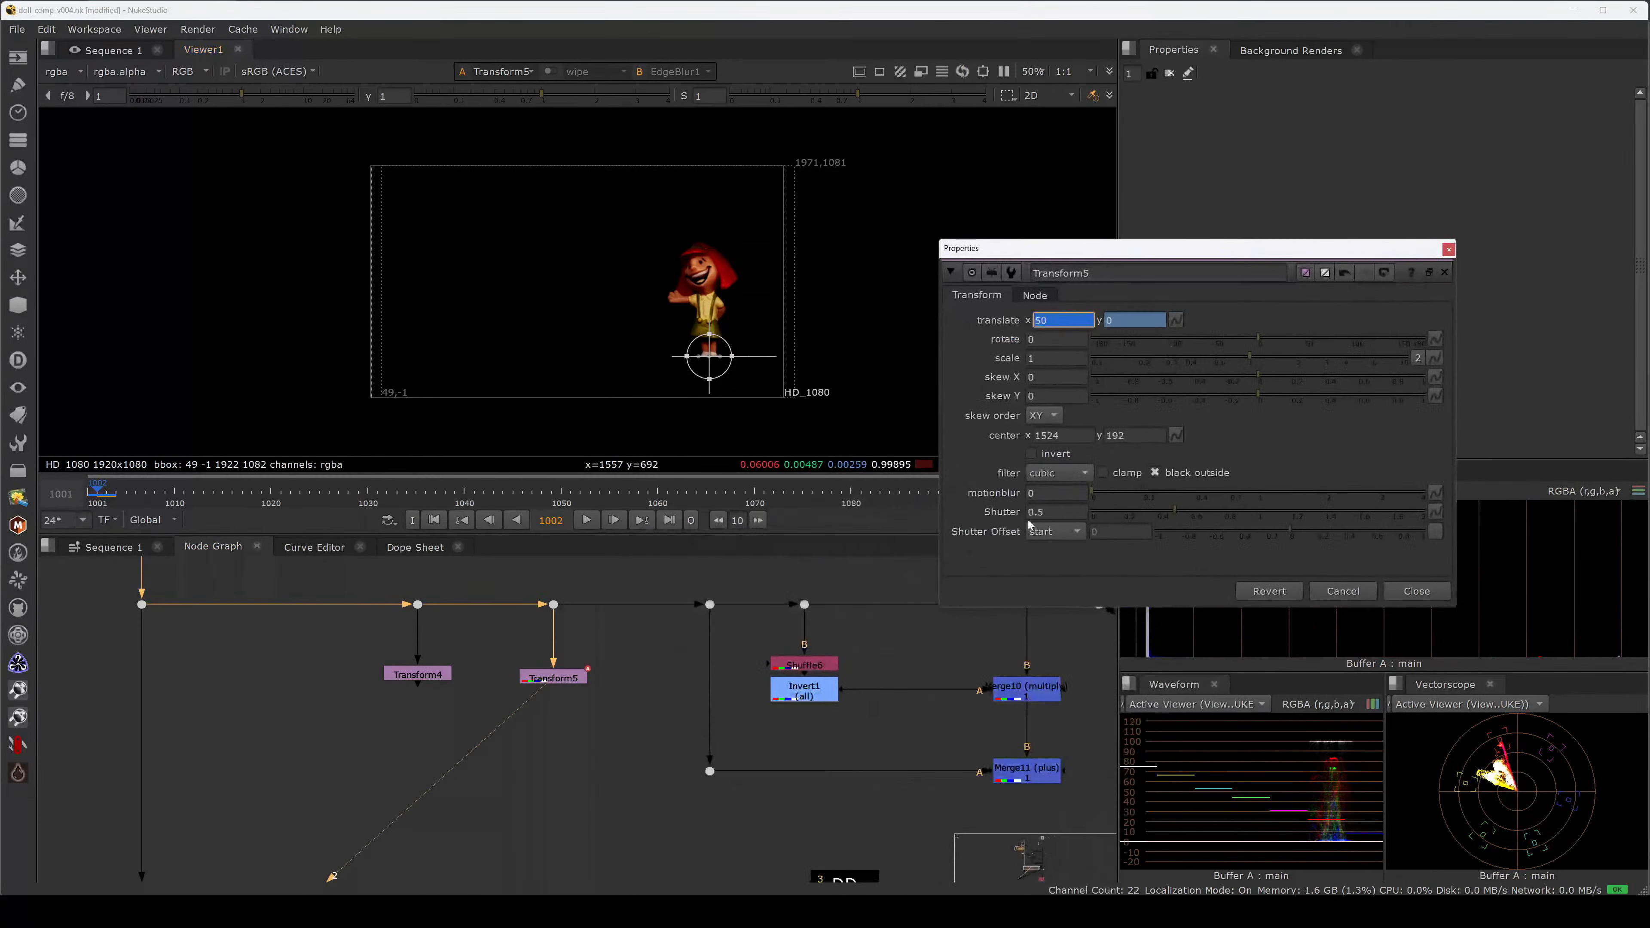
# Turn on Transform5's motion blur with a value of 1.
pyautogui.moveTo(1042, 493); pyautogui.dragTo(992, 489)
pyautogui.write('1')
pyautogui.click(990, 494)
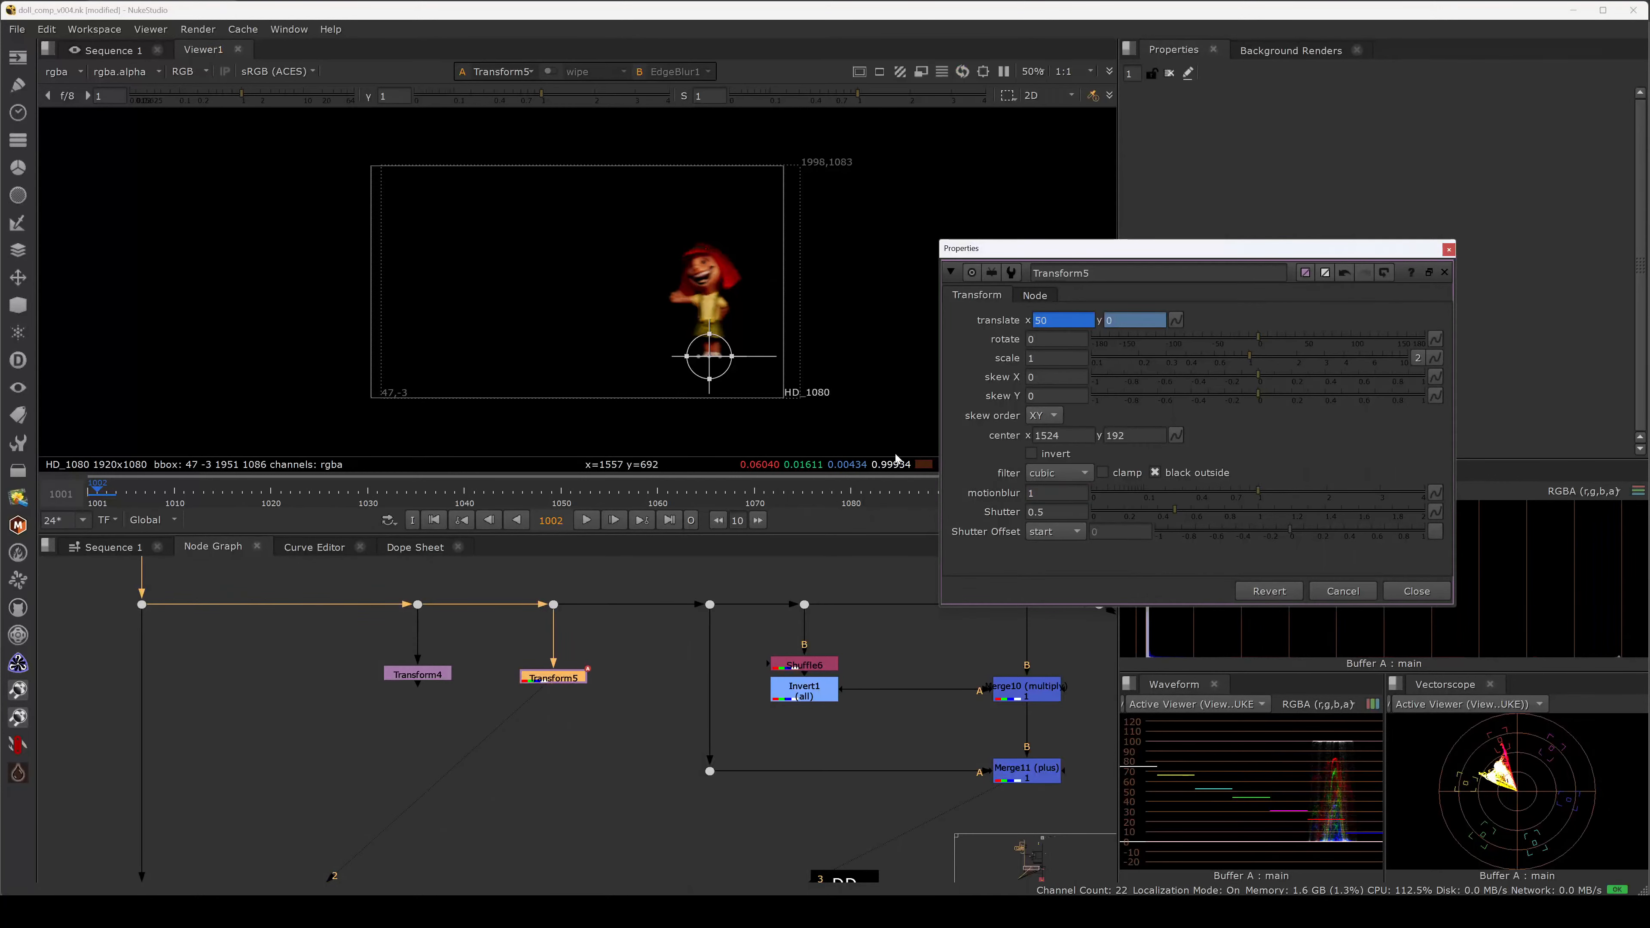
pyautogui.scroll(2, 718, 299)
# Try shutter values 1.5, 2.5 and 3.5, then settle on a shutter of 2.
pyautogui.click(1031, 511)
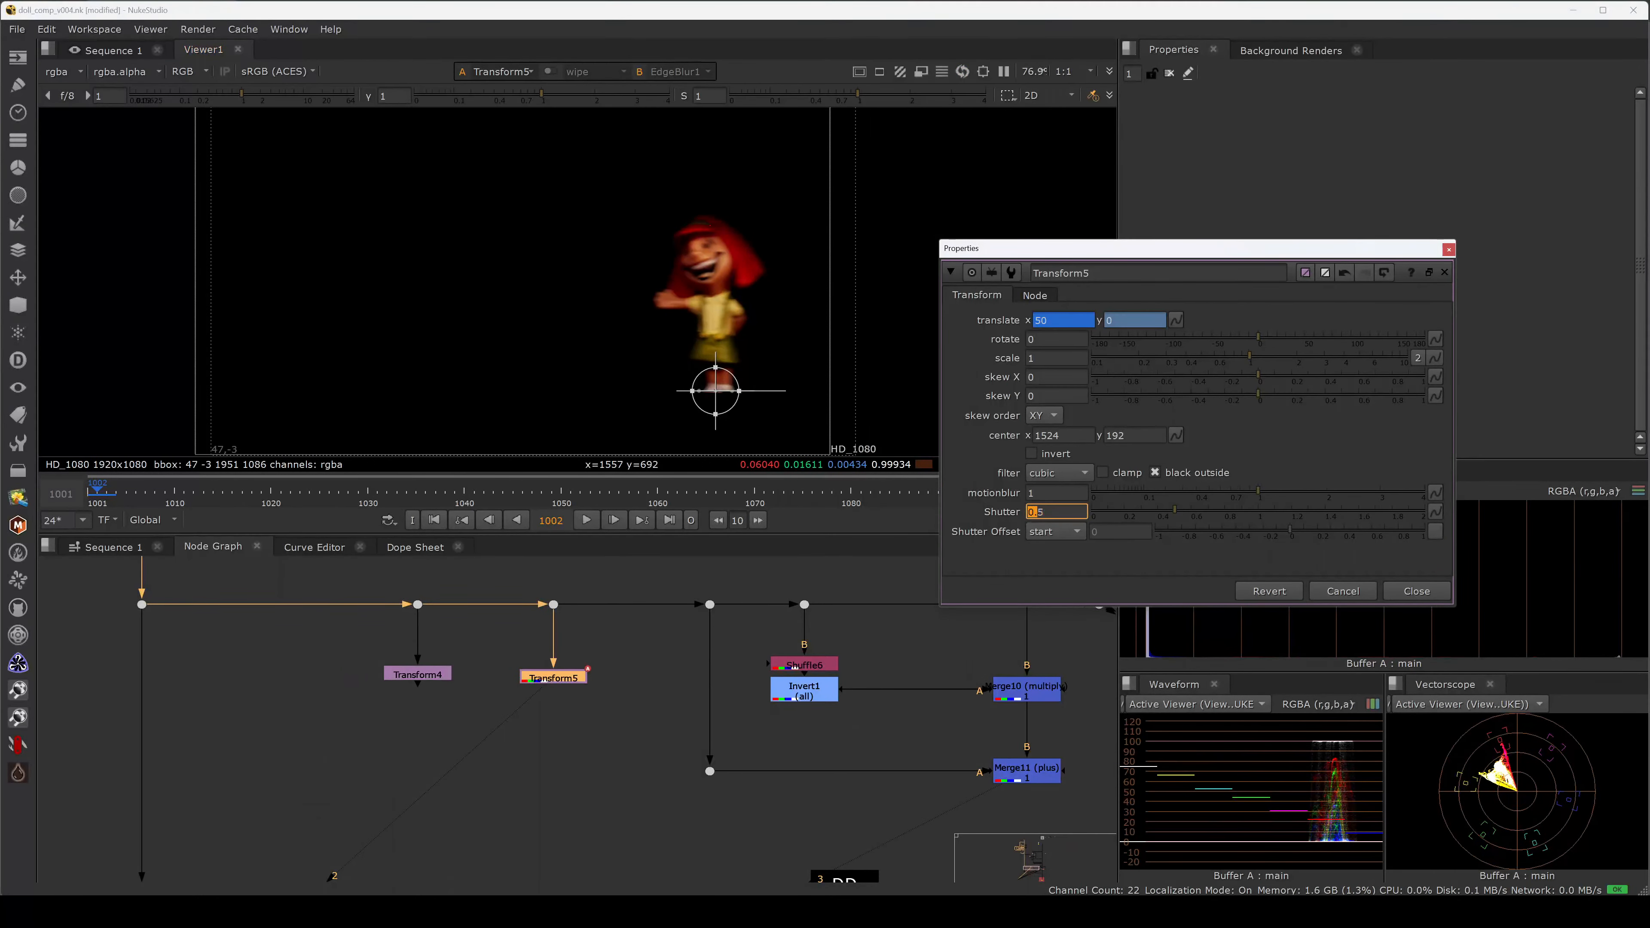
pyautogui.write('1')
pyautogui.press('Return')
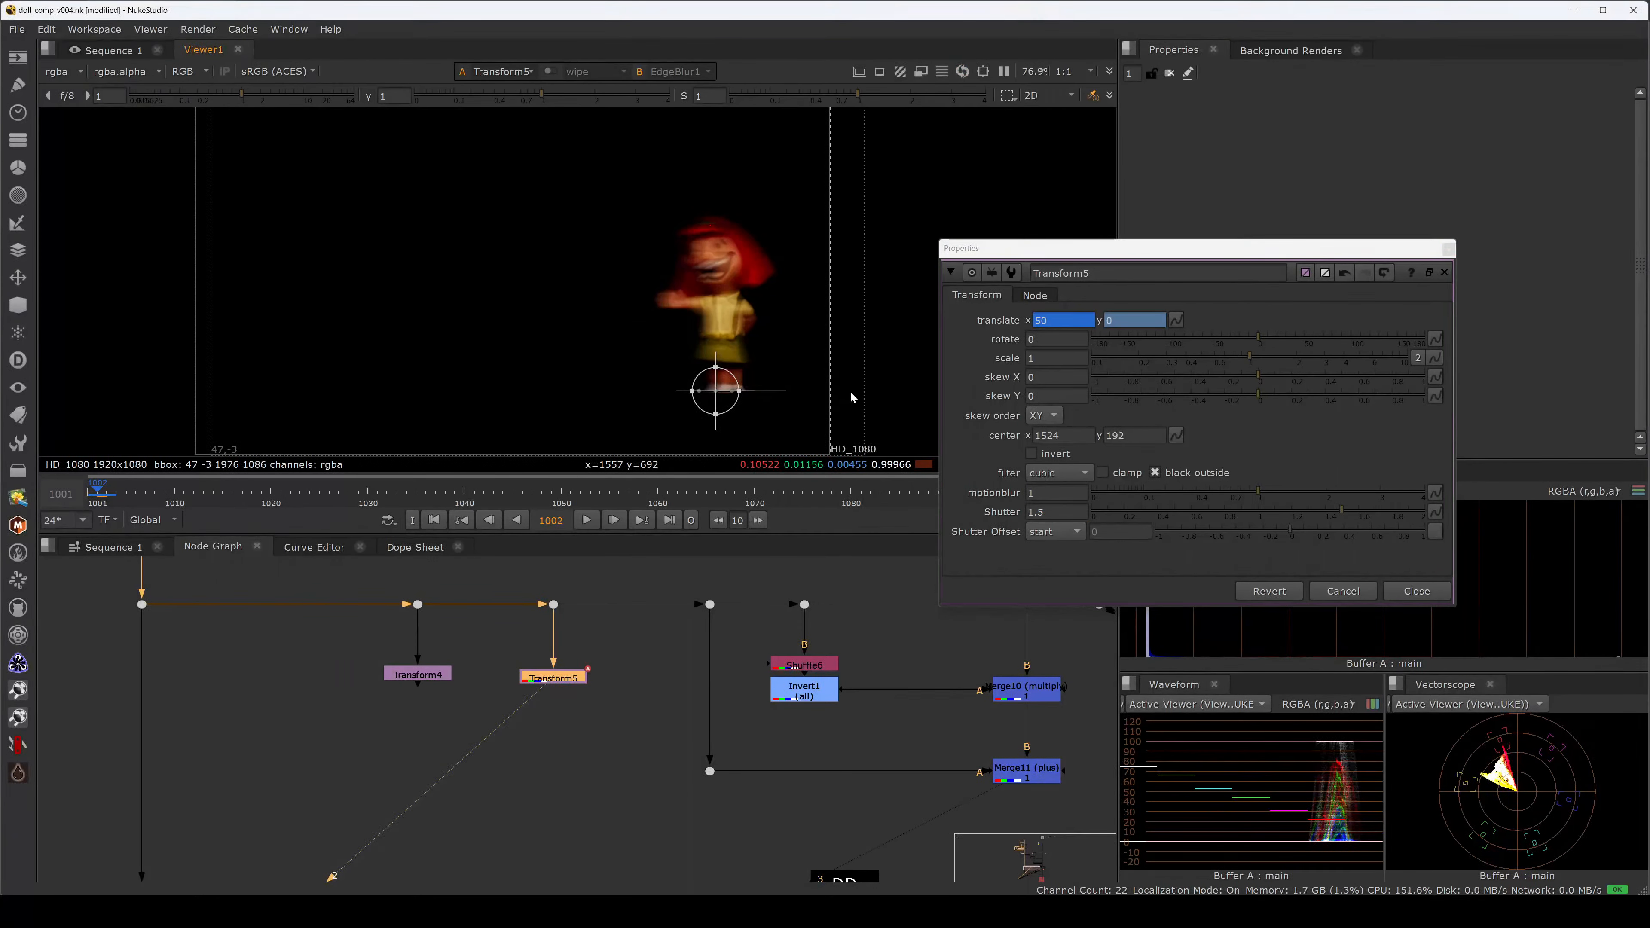
pyautogui.moveTo(1036, 512); pyautogui.dragTo(1026, 511)
pyautogui.write('2')
pyautogui.press('Return')
pyautogui.write('3')
pyautogui.press('Return')
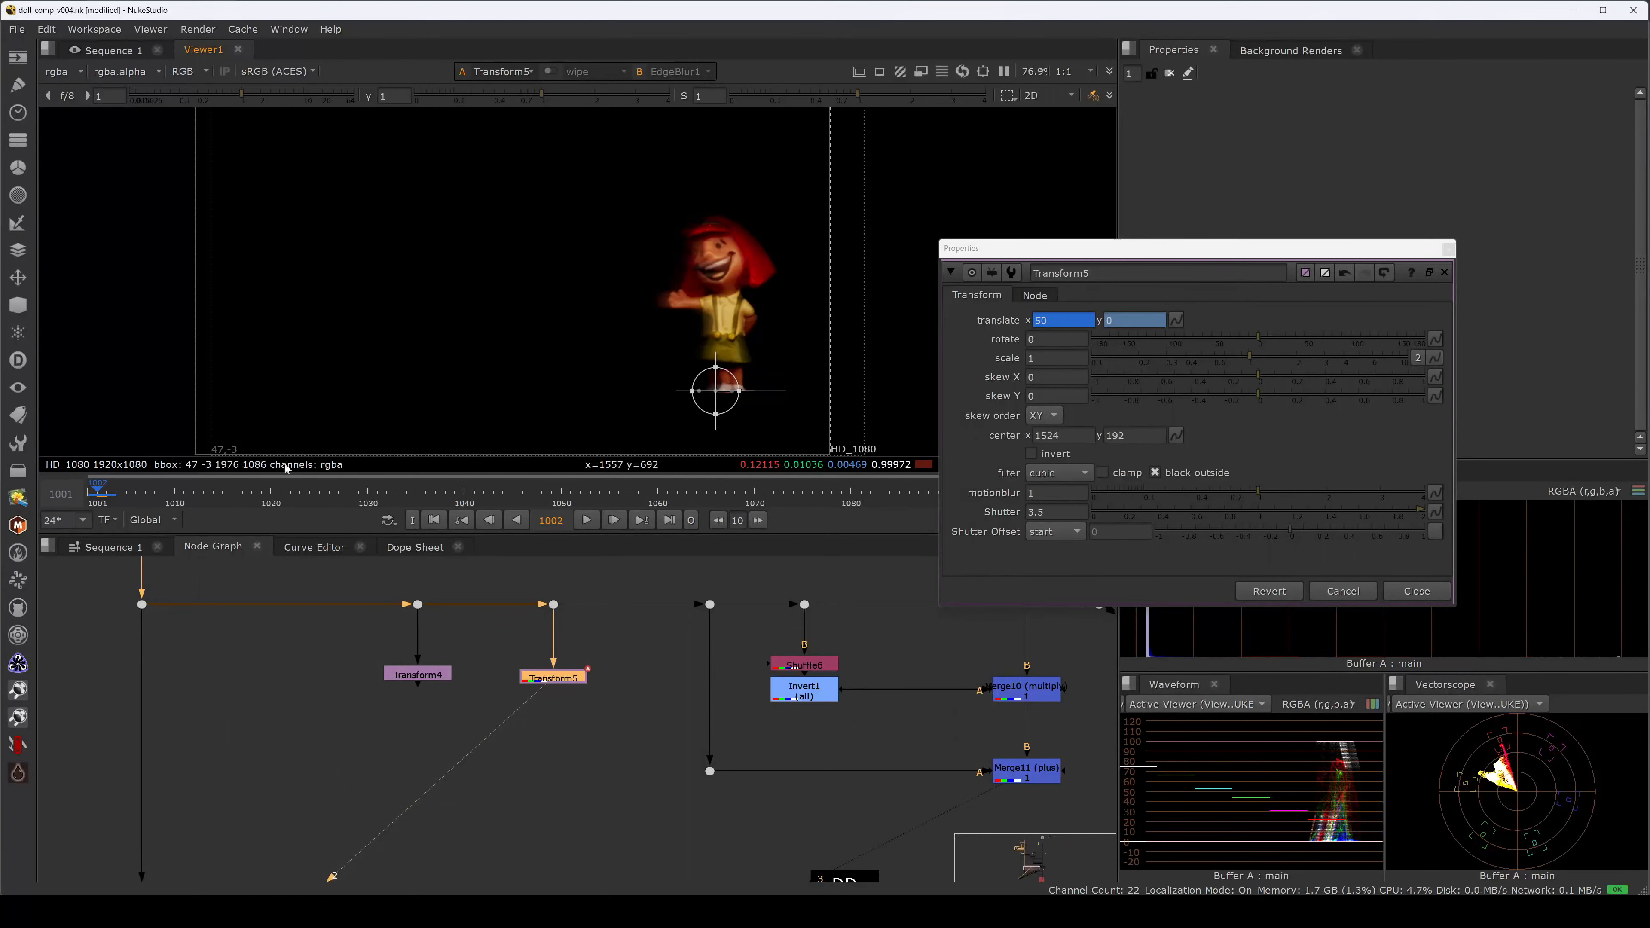
pyautogui.moveTo(1046, 511); pyautogui.dragTo(986, 510)
pyautogui.write('2')
pyautogui.press('Return')
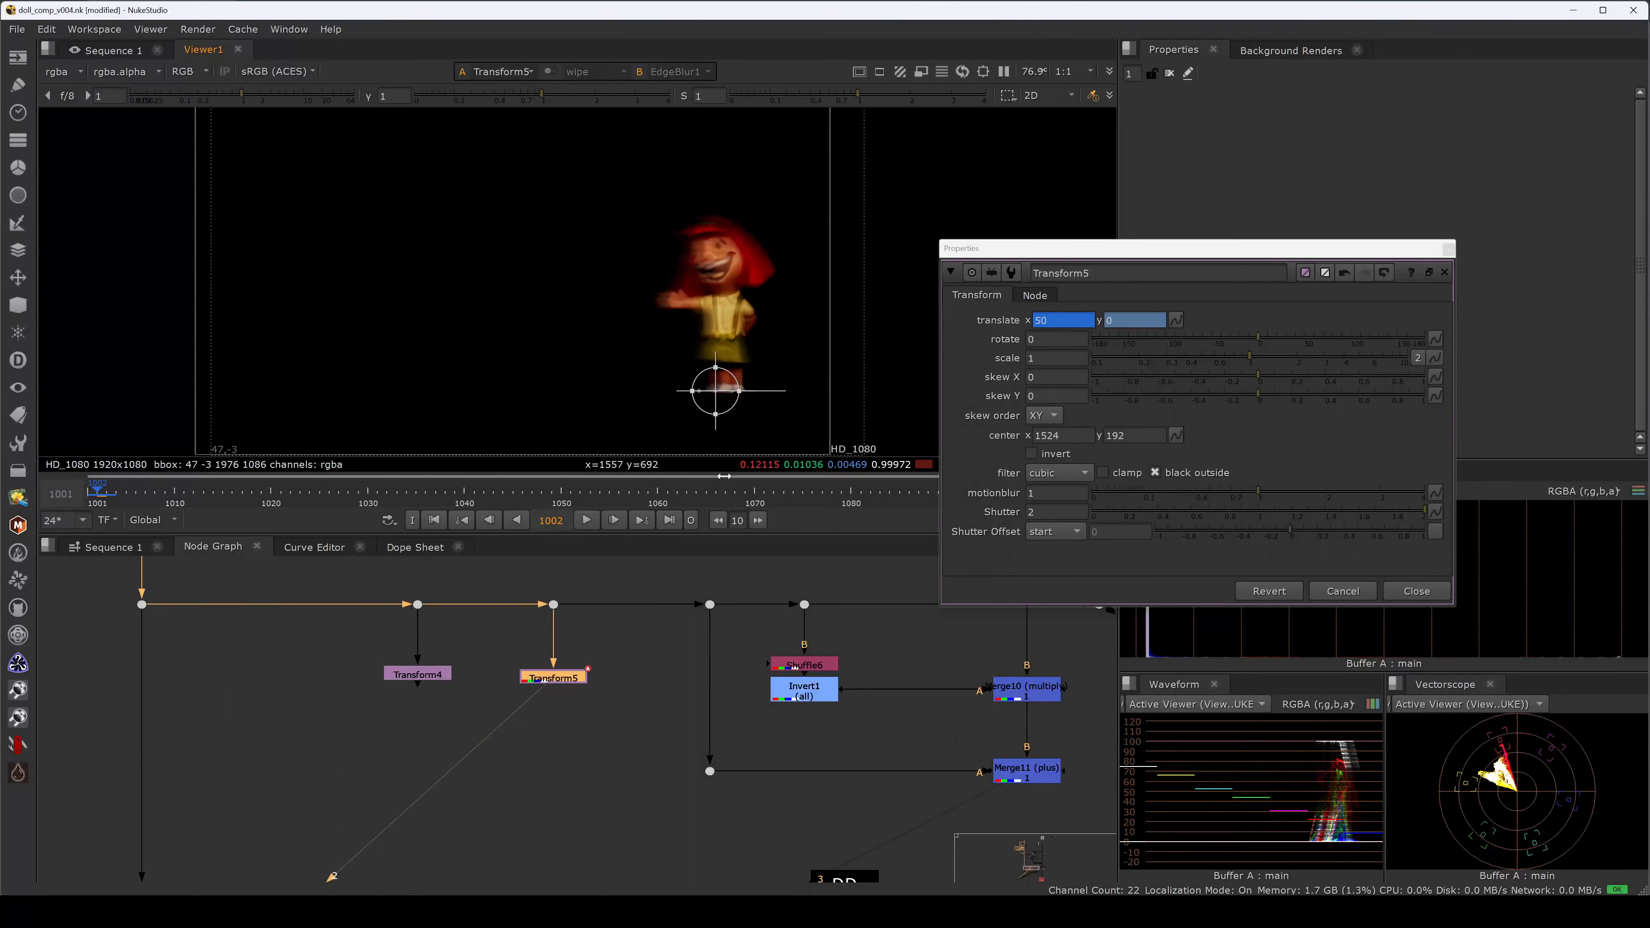
# Drag Transform5's shutter down to 0.73, then further to 0.51.
pyautogui.moveTo(1047, 494); pyautogui.dragTo(1007, 499)
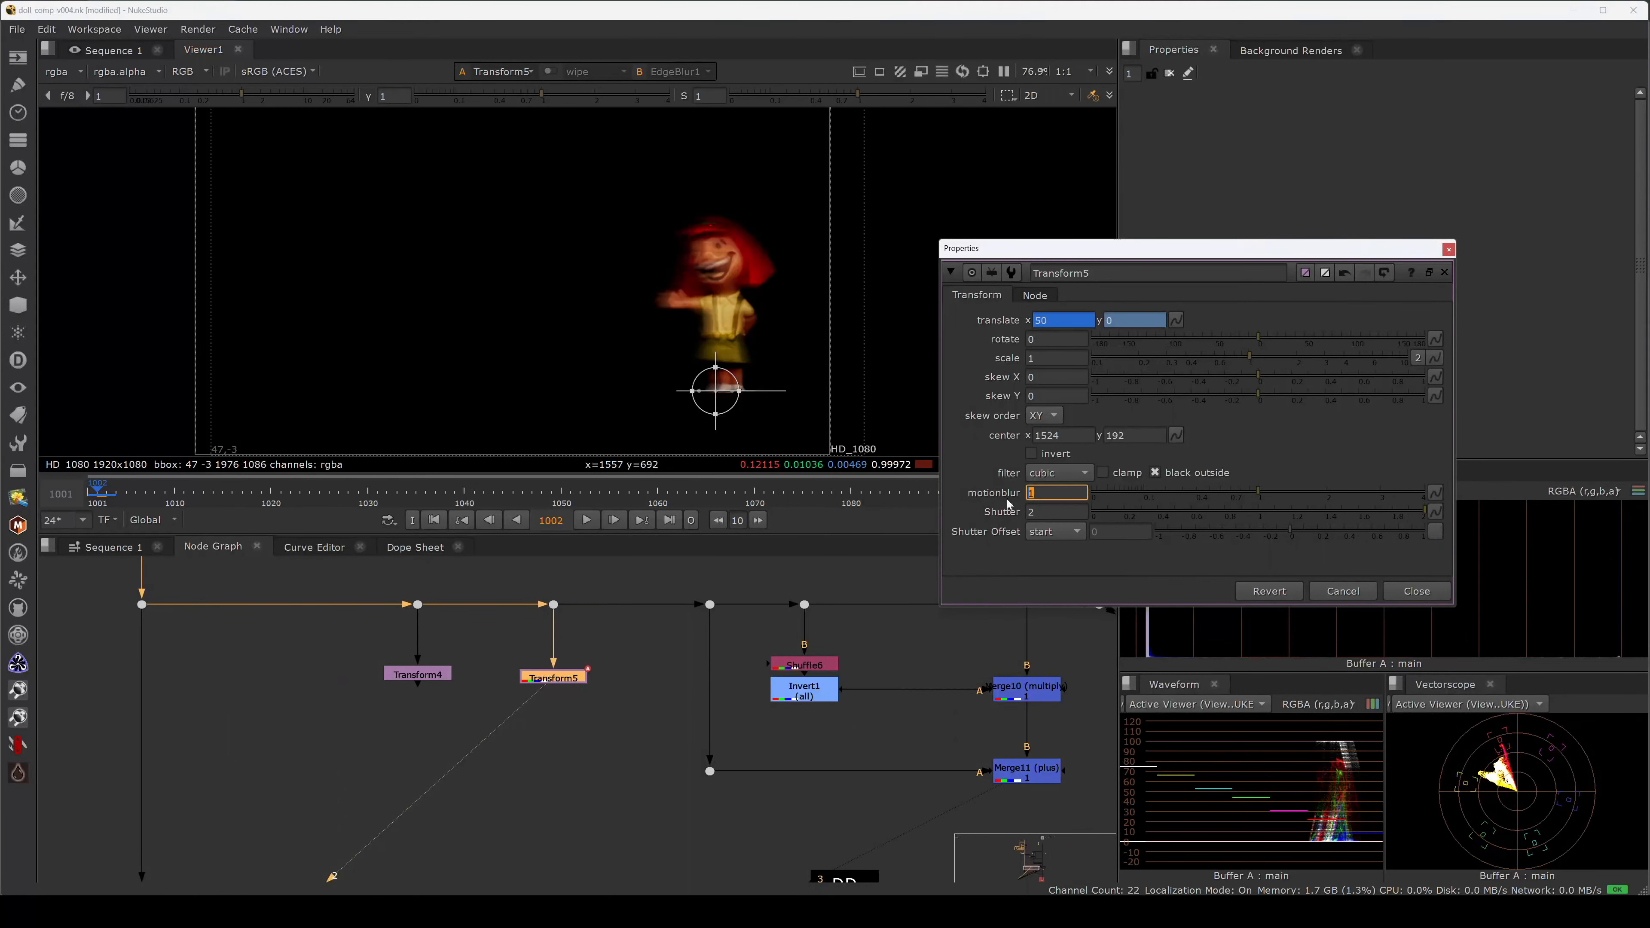
pyautogui.press('Tab')
pyautogui.moveTo(1166, 514); pyautogui.dragTo(1288, 512)
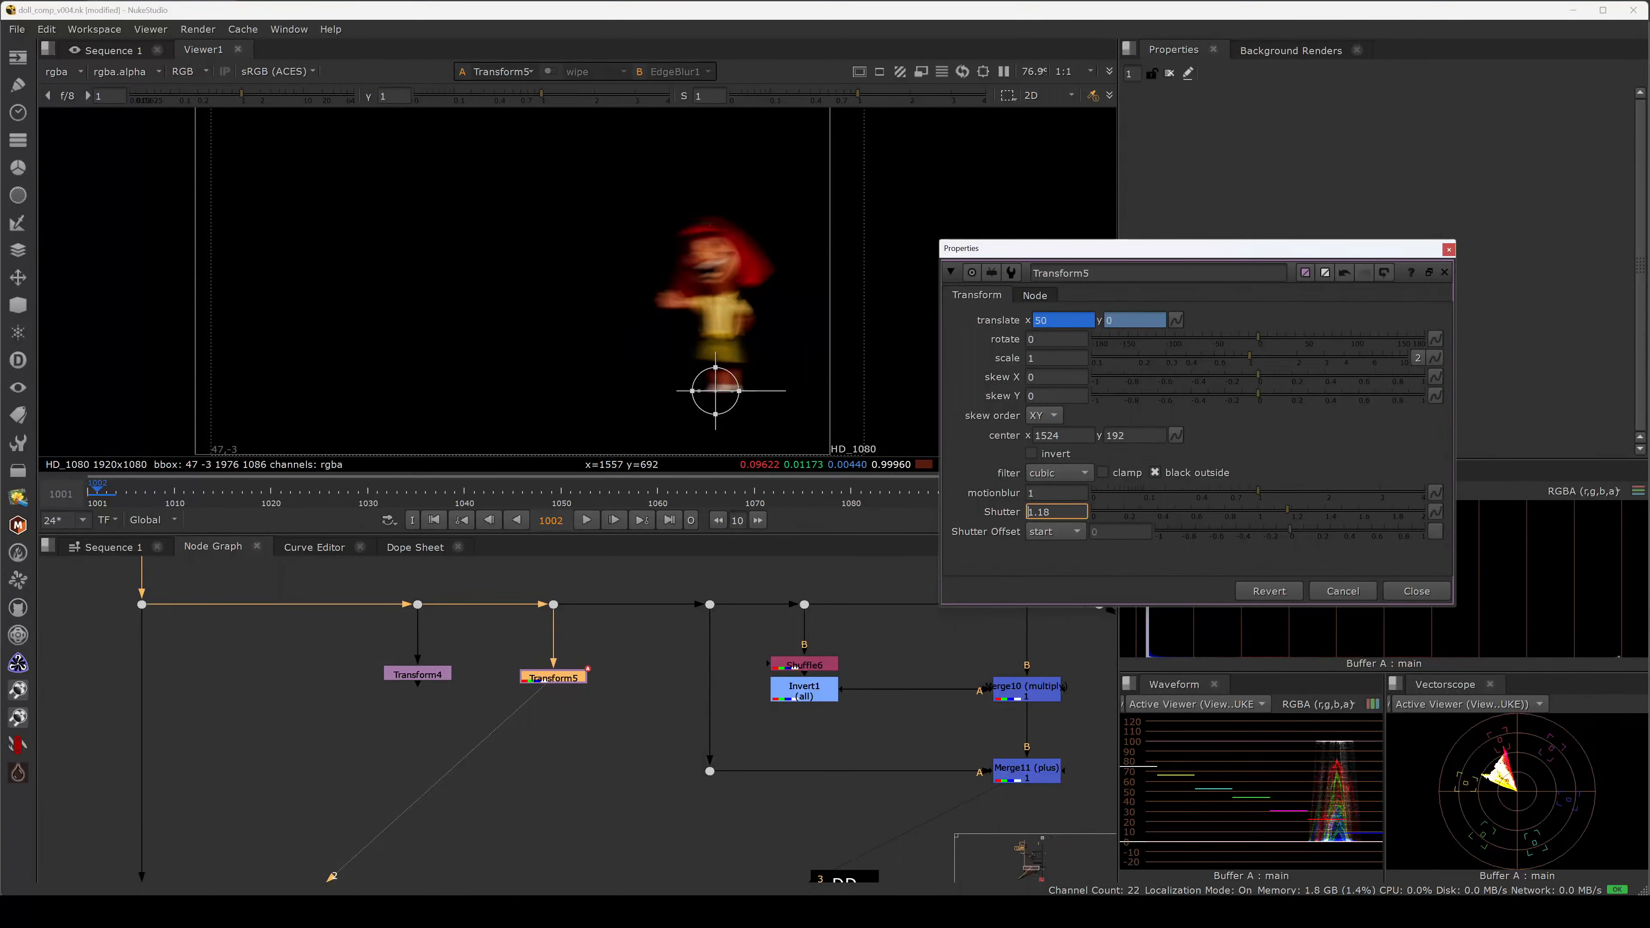
pyautogui.rightClick(1084, 518)
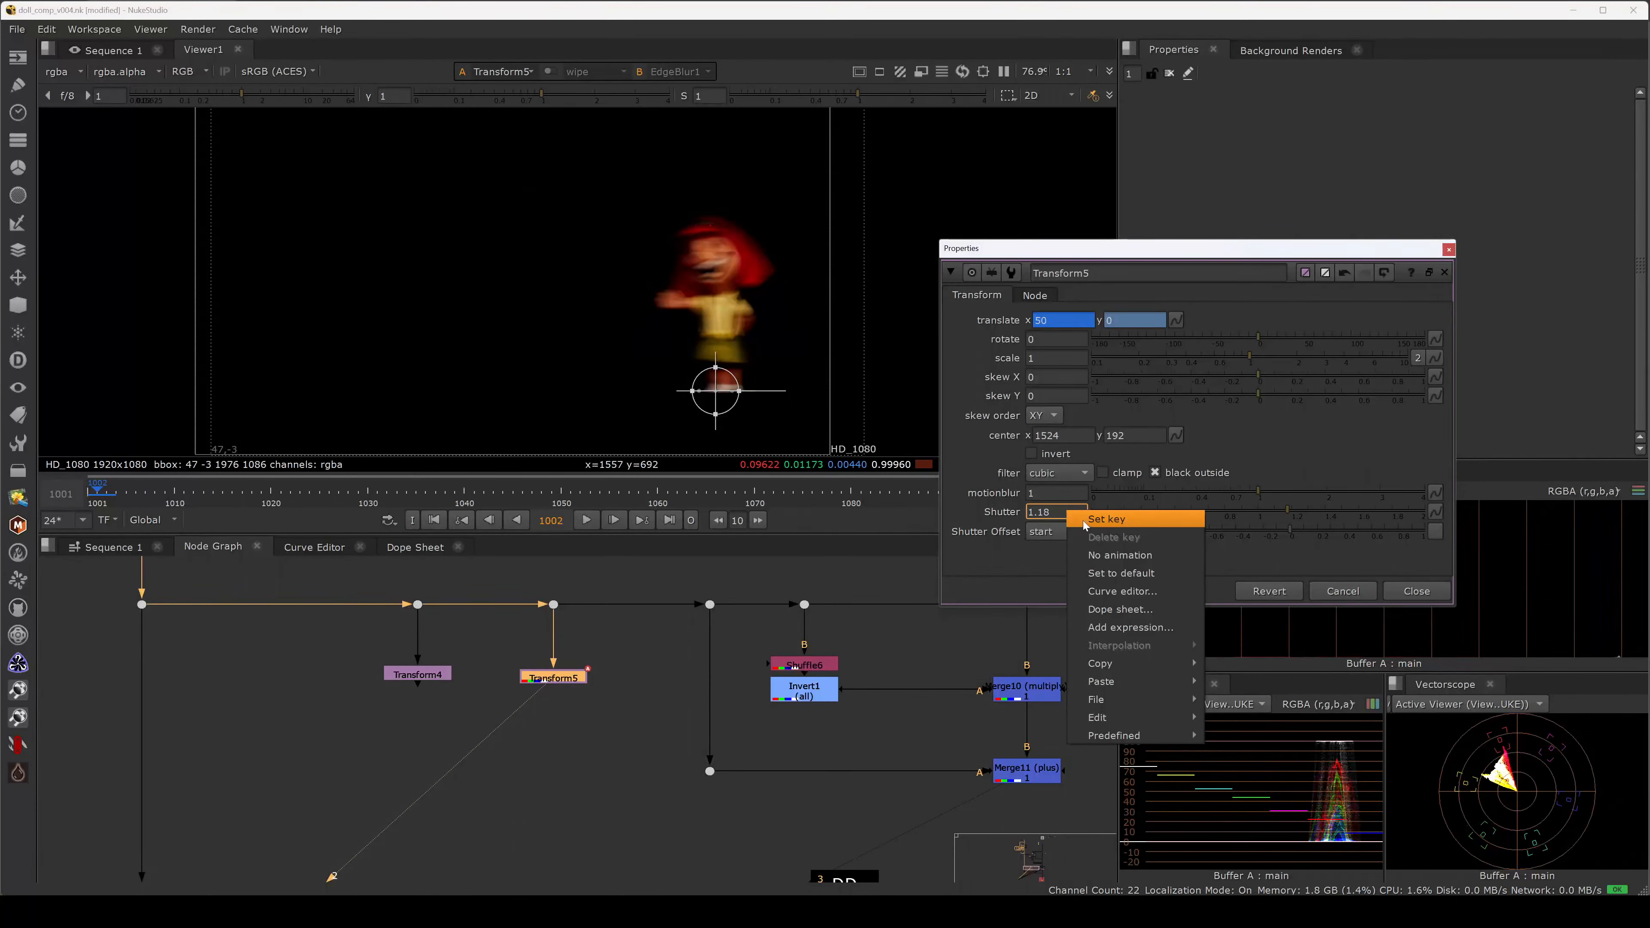
pyautogui.click(981, 531)
pyautogui.moveTo(1287, 510); pyautogui.dragTo(1175, 510)
# Briefly try the centred shutter offset, then set it back to start.
pyautogui.click(1053, 531)
pyautogui.click(1051, 513)
pyautogui.click(1051, 532)
pyautogui.click(1051, 548)
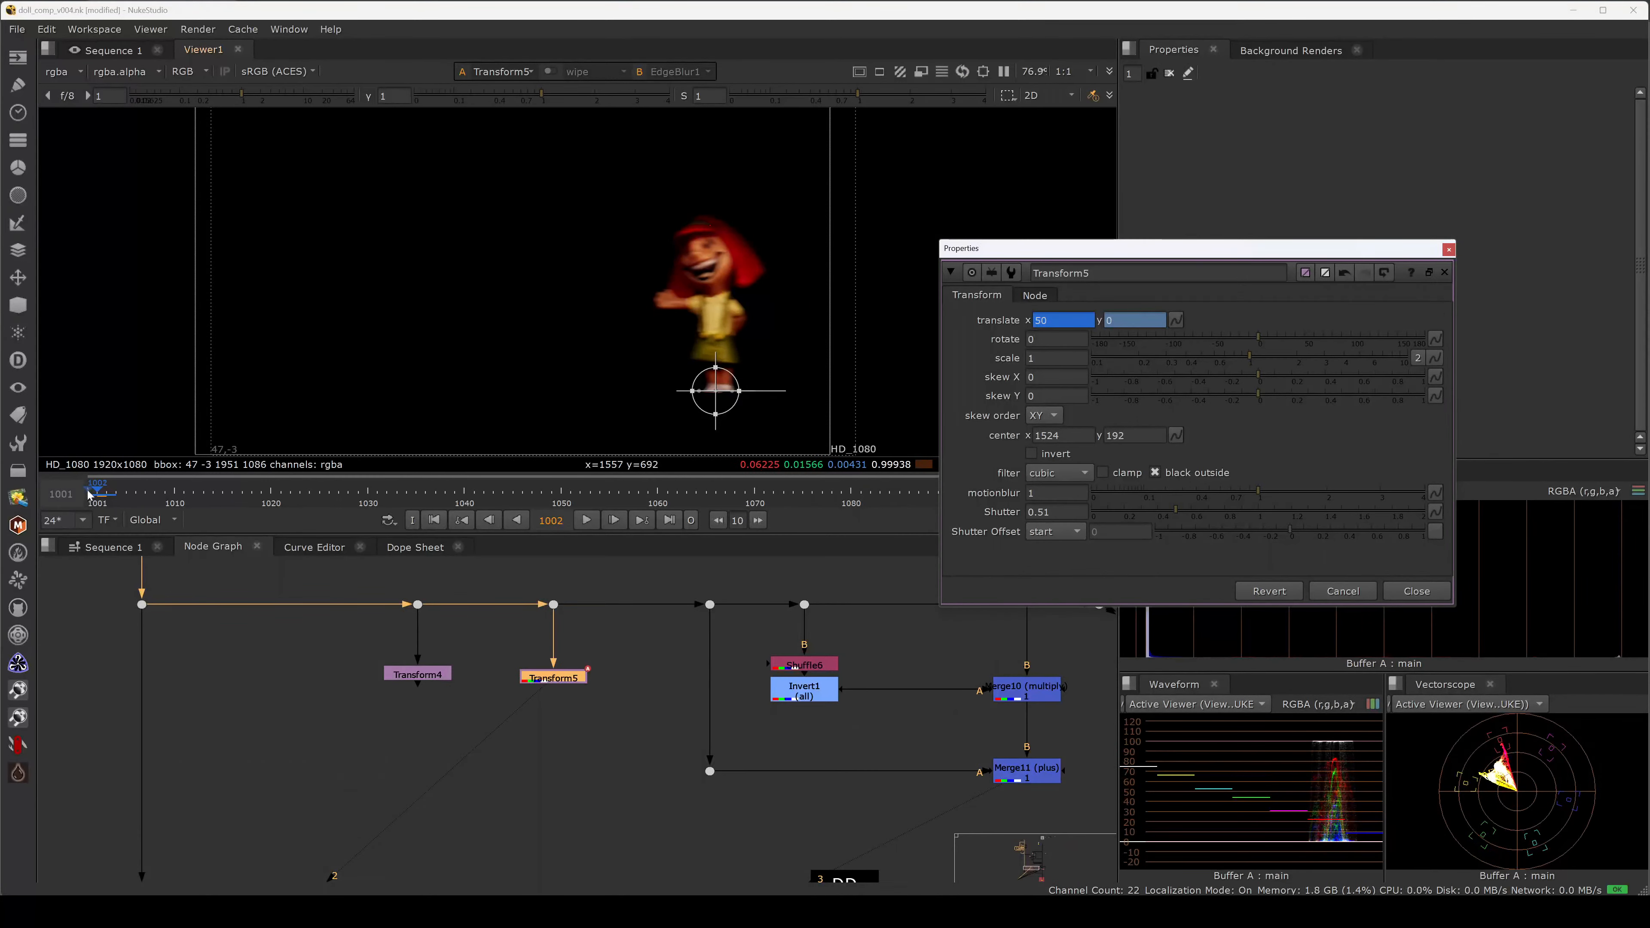
pyautogui.click(1047, 534)
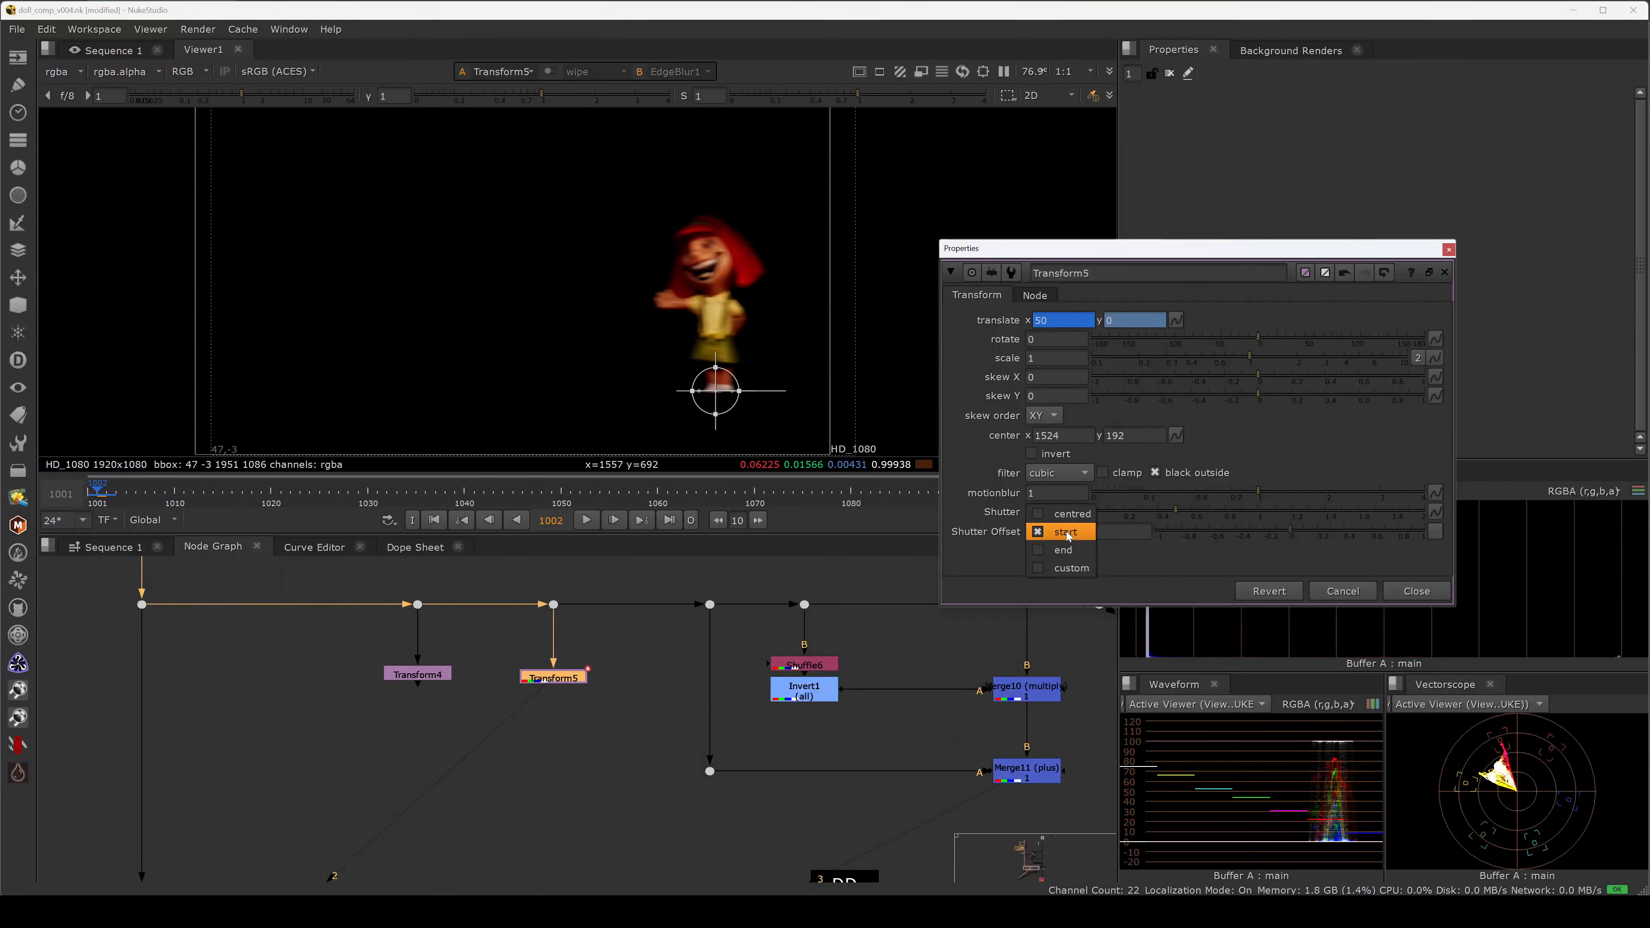
# At frame 1001, compare the end shutter offset, then switch back to start.
pyautogui.click(1013, 550)
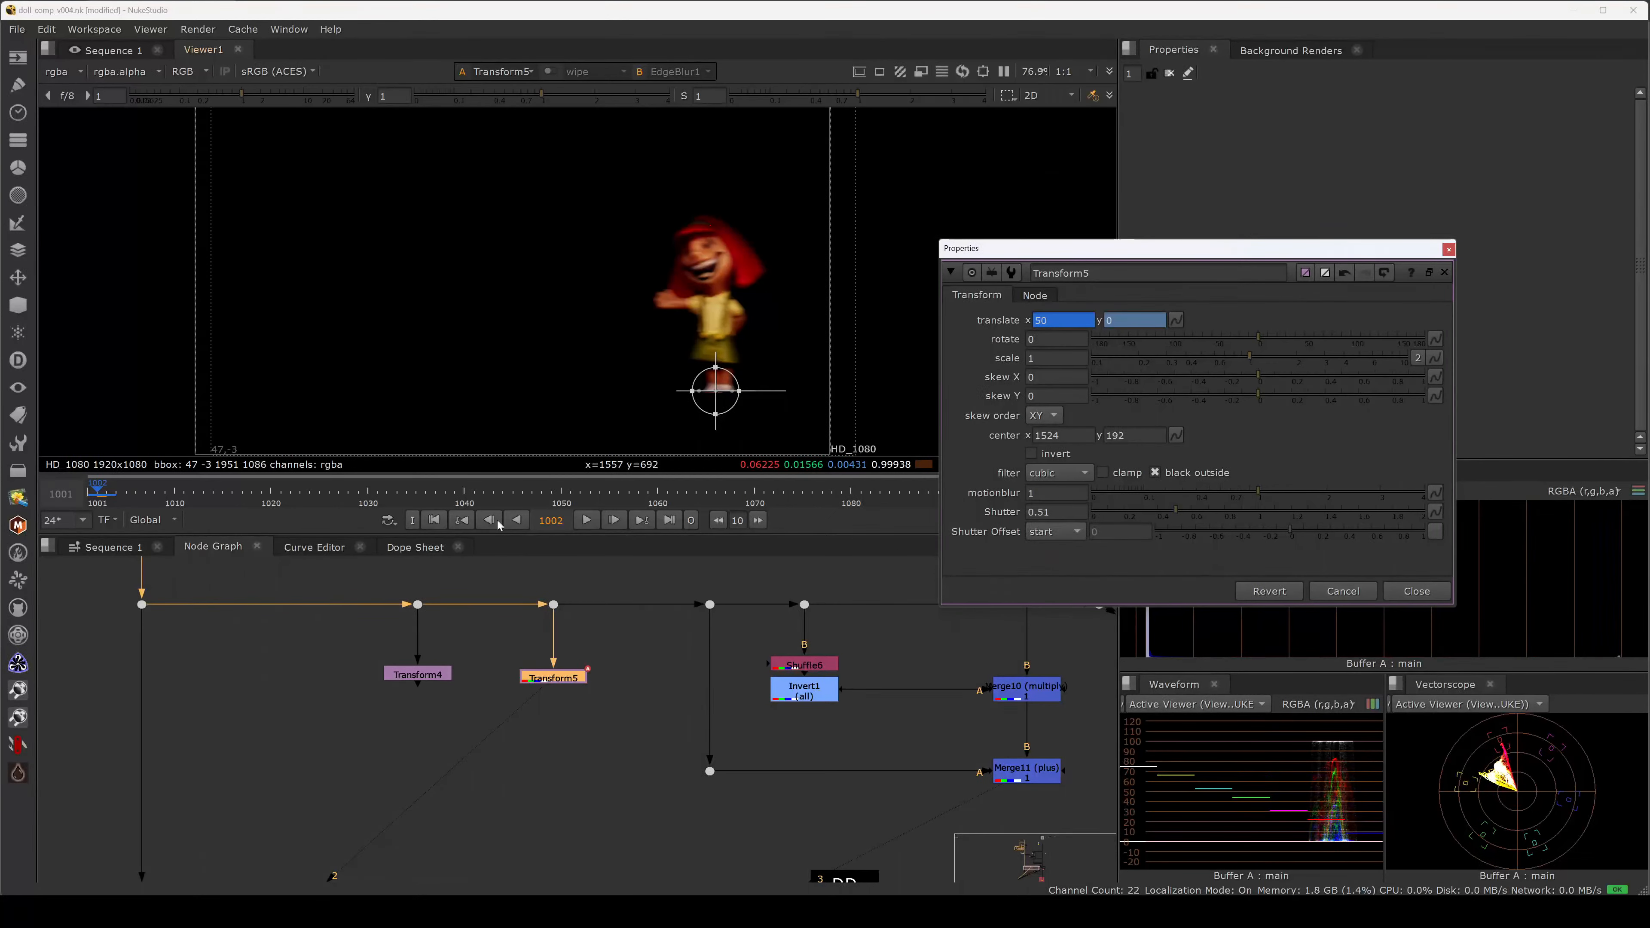
pyautogui.click(103, 498)
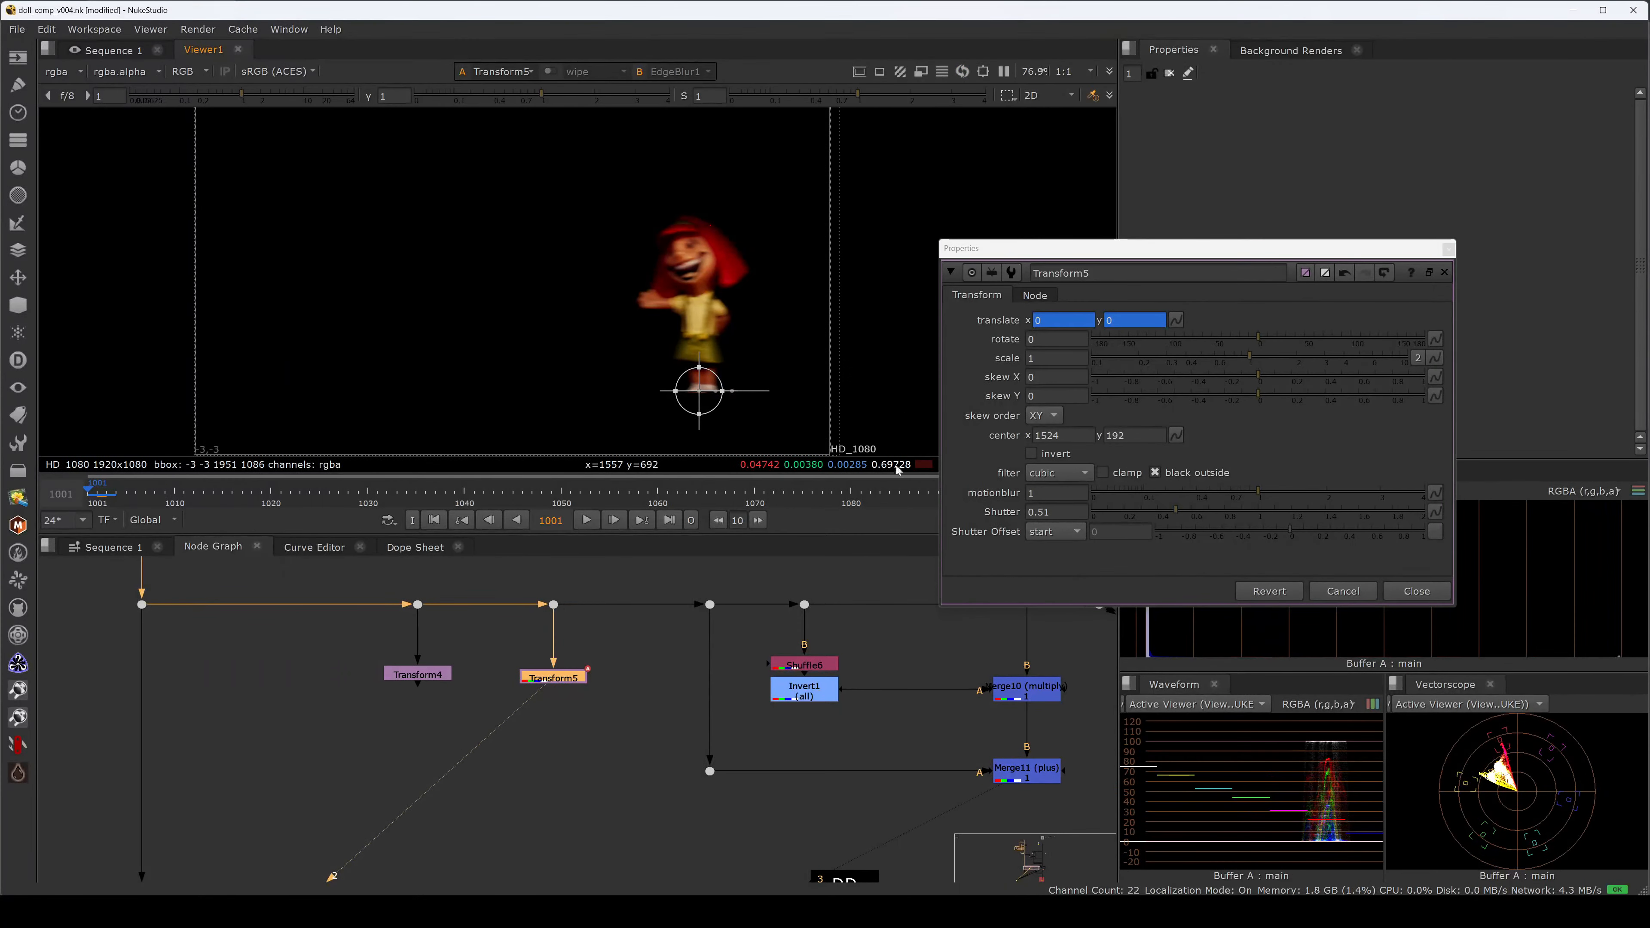
pyautogui.click(1057, 534)
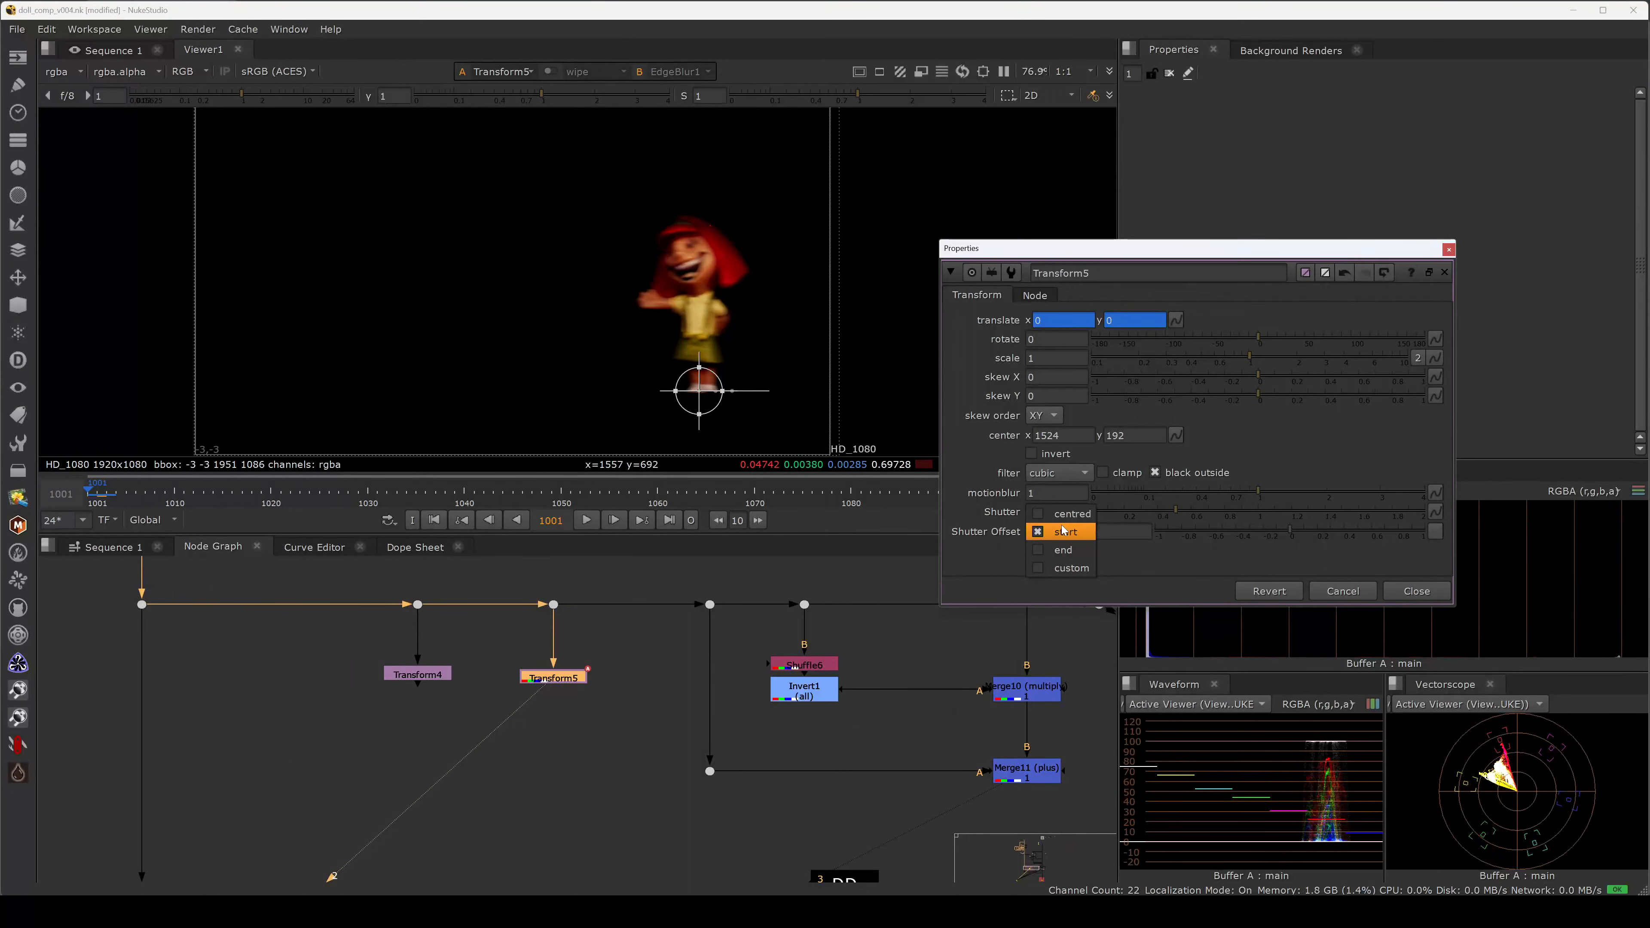
pyautogui.click(1063, 550)
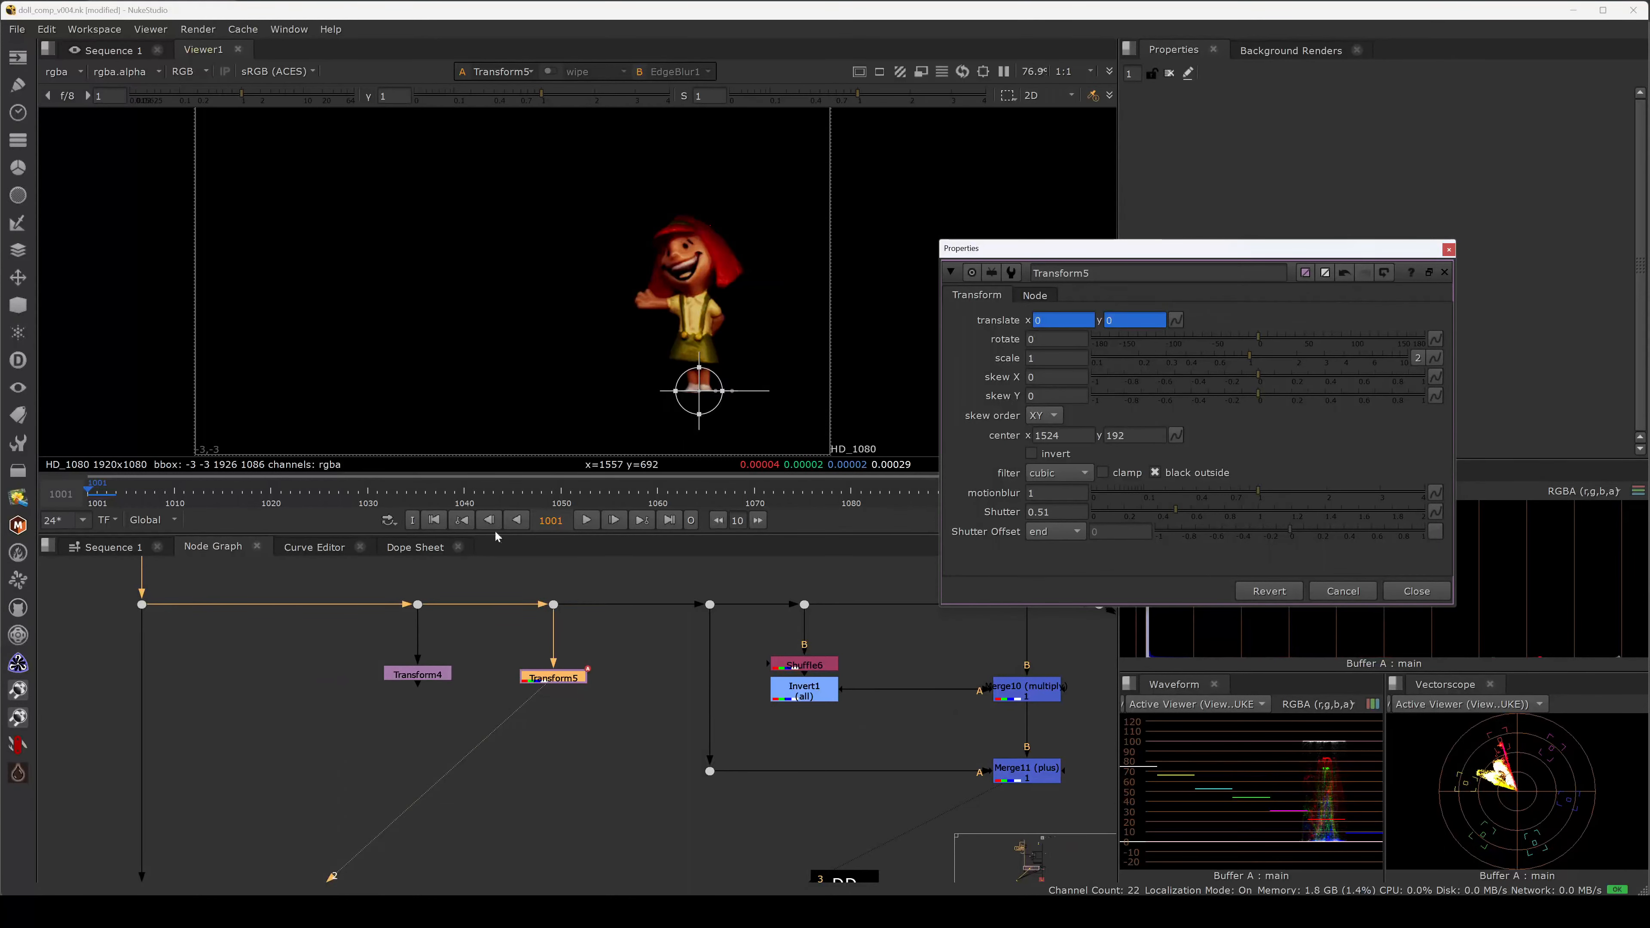
pyautogui.click(1052, 531)
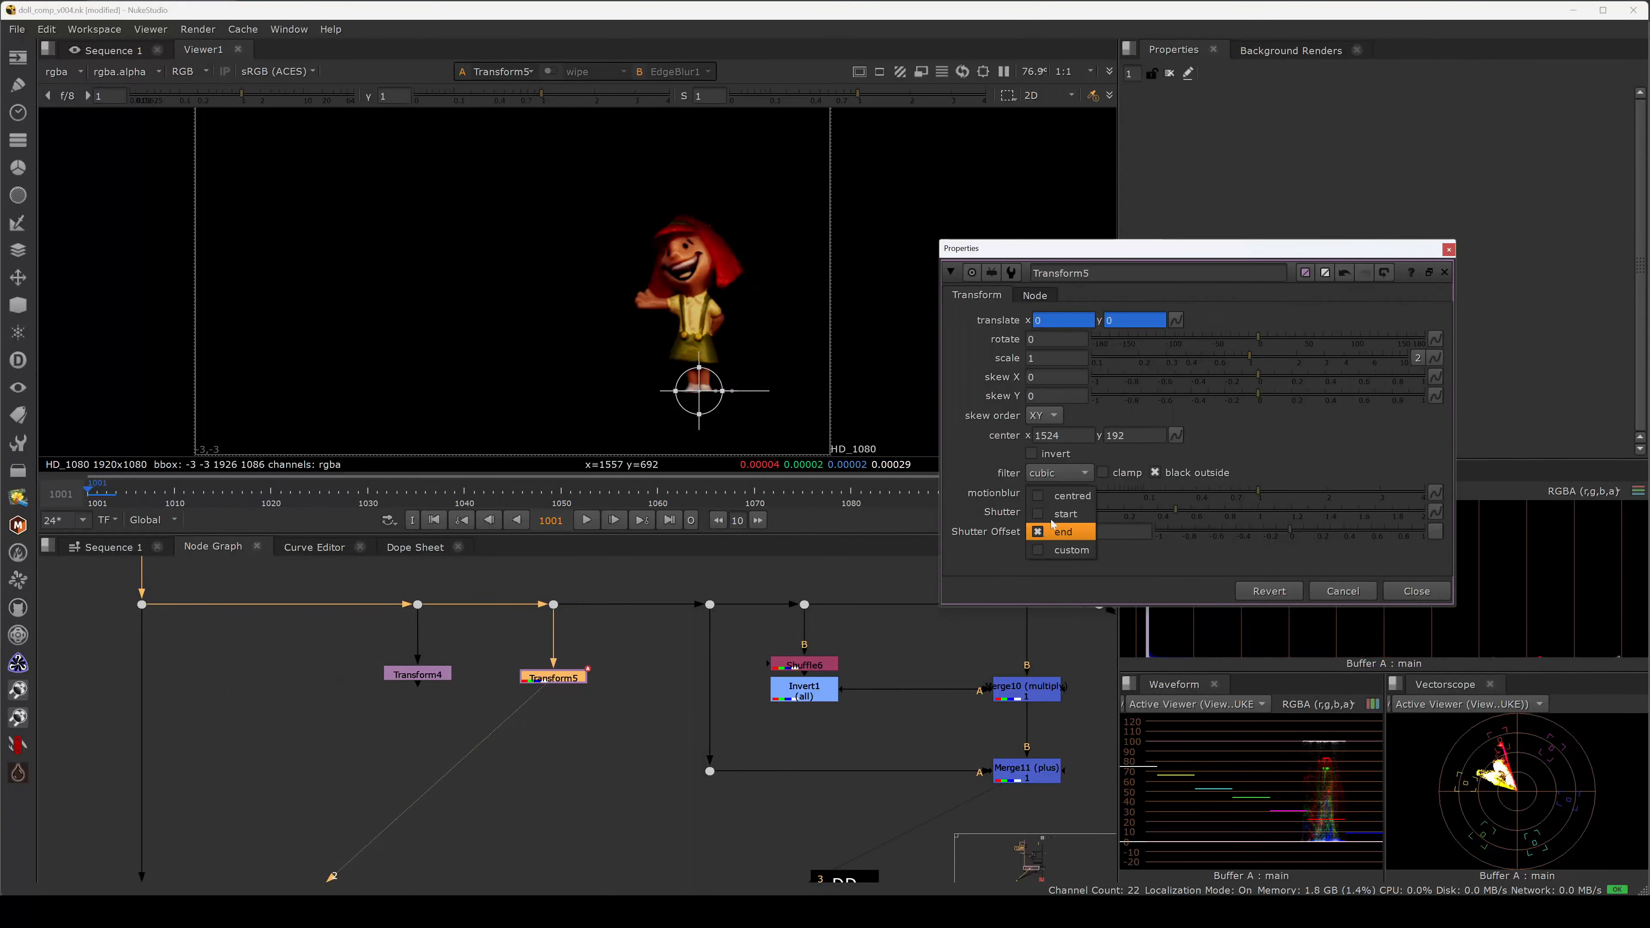
pyautogui.click(1047, 514)
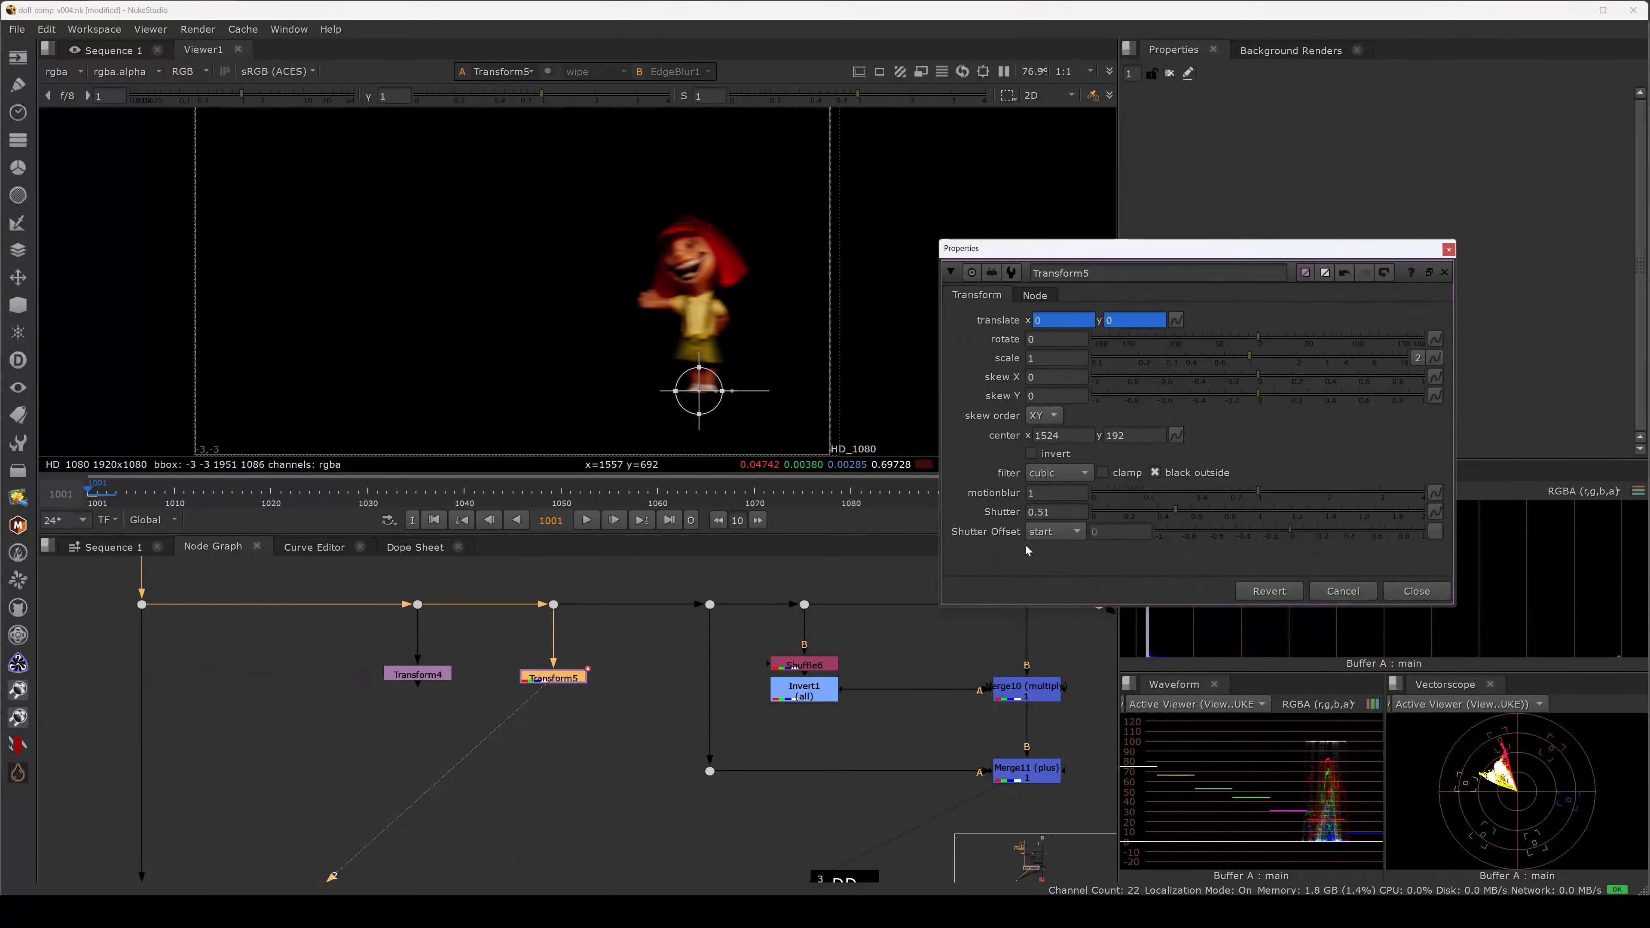
# Try the centred shutter offset, then return it to start.
pyautogui.click(1041, 533)
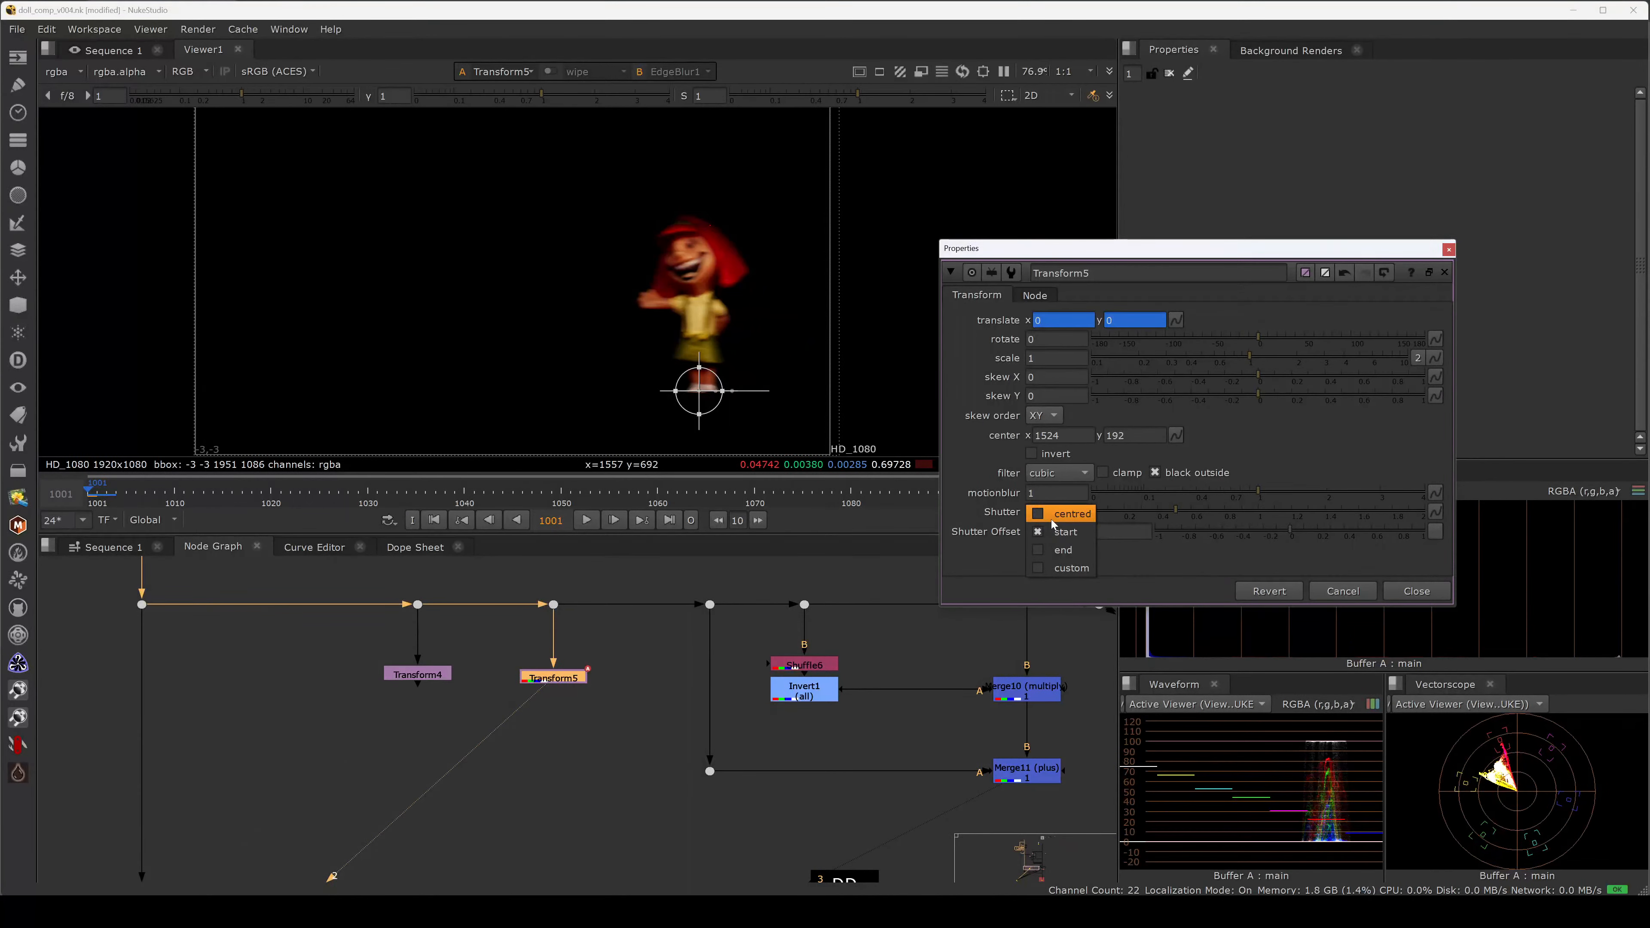
pyautogui.click(1052, 519)
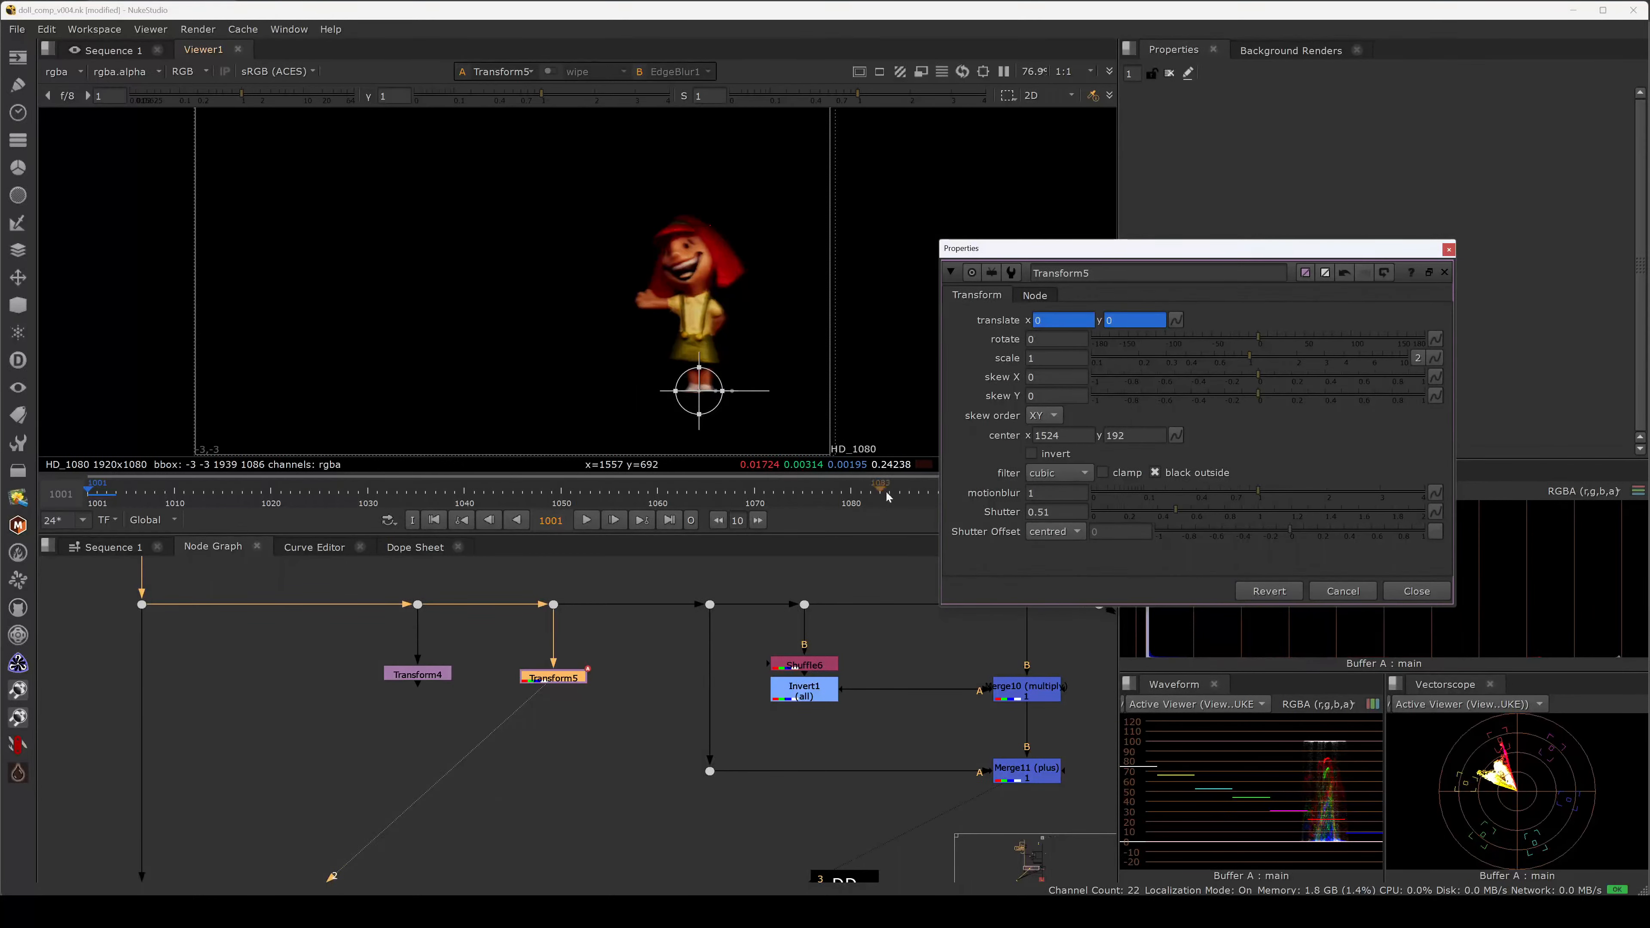
pyautogui.click(1032, 531)
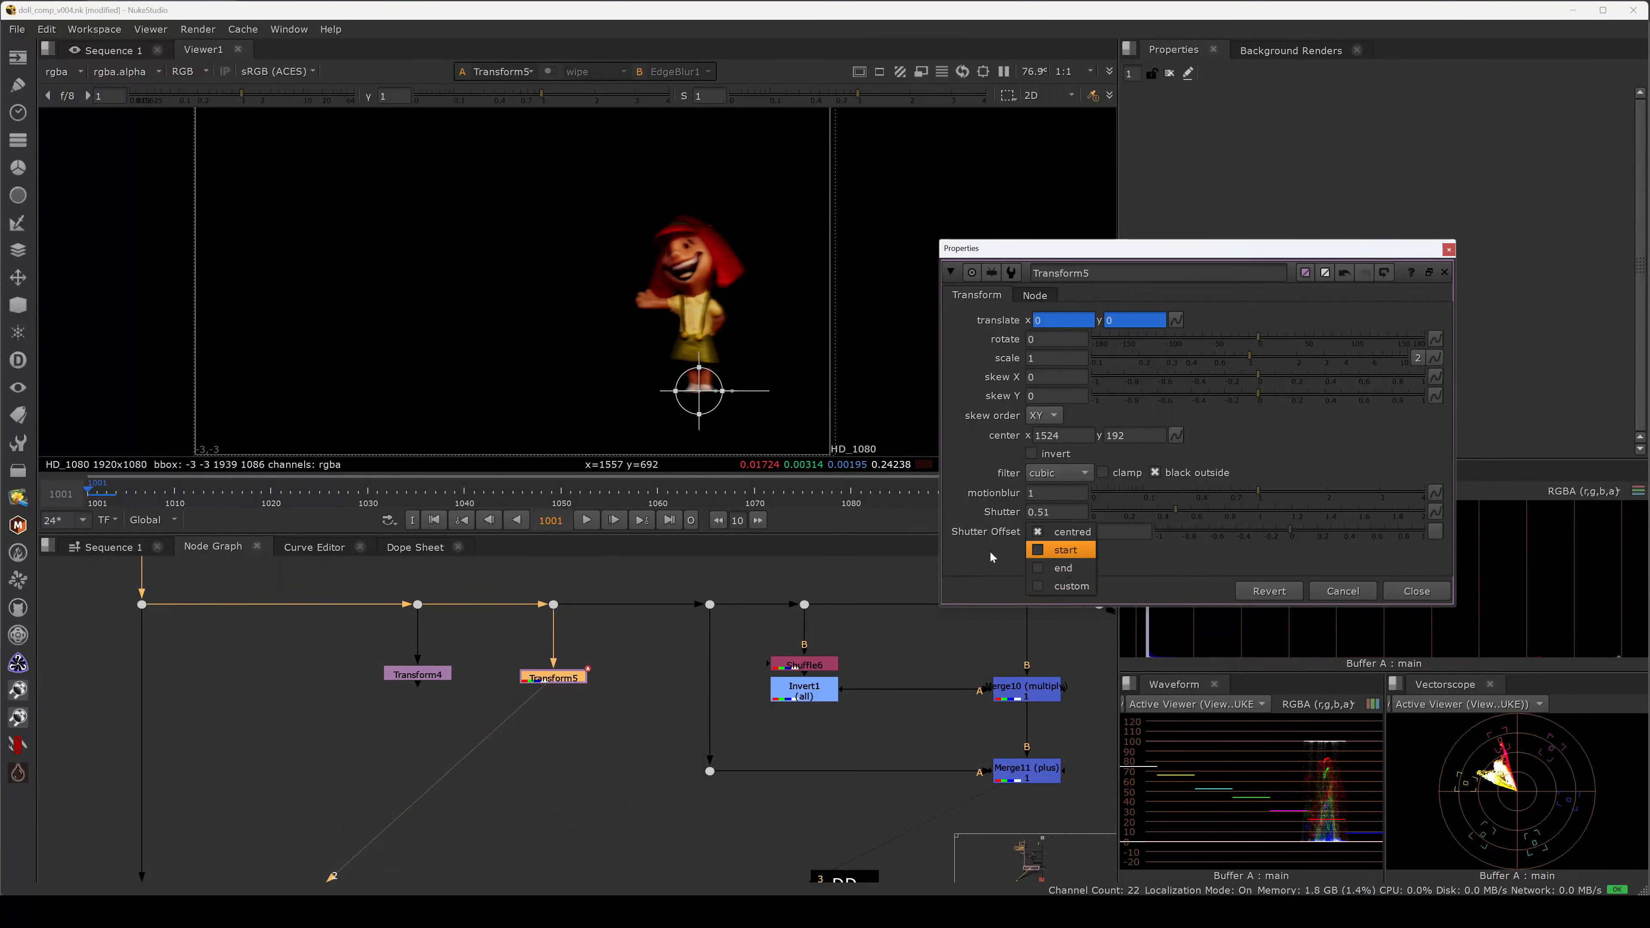
pyautogui.click(1041, 544)
pyautogui.click(1042, 532)
pyautogui.click(1046, 548)
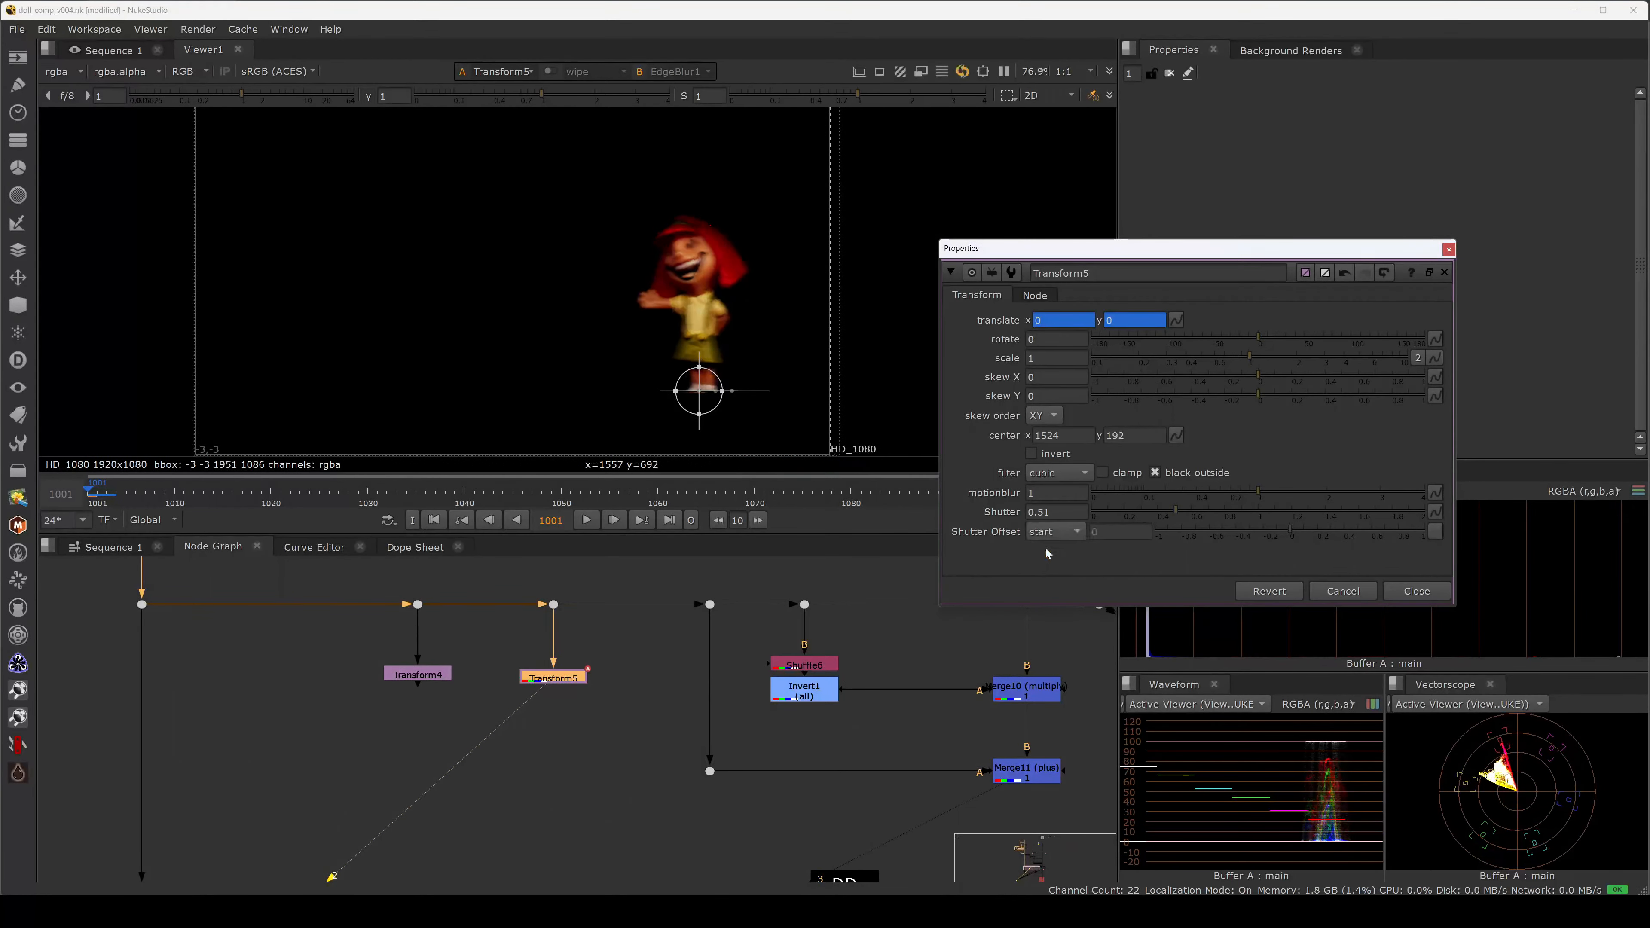
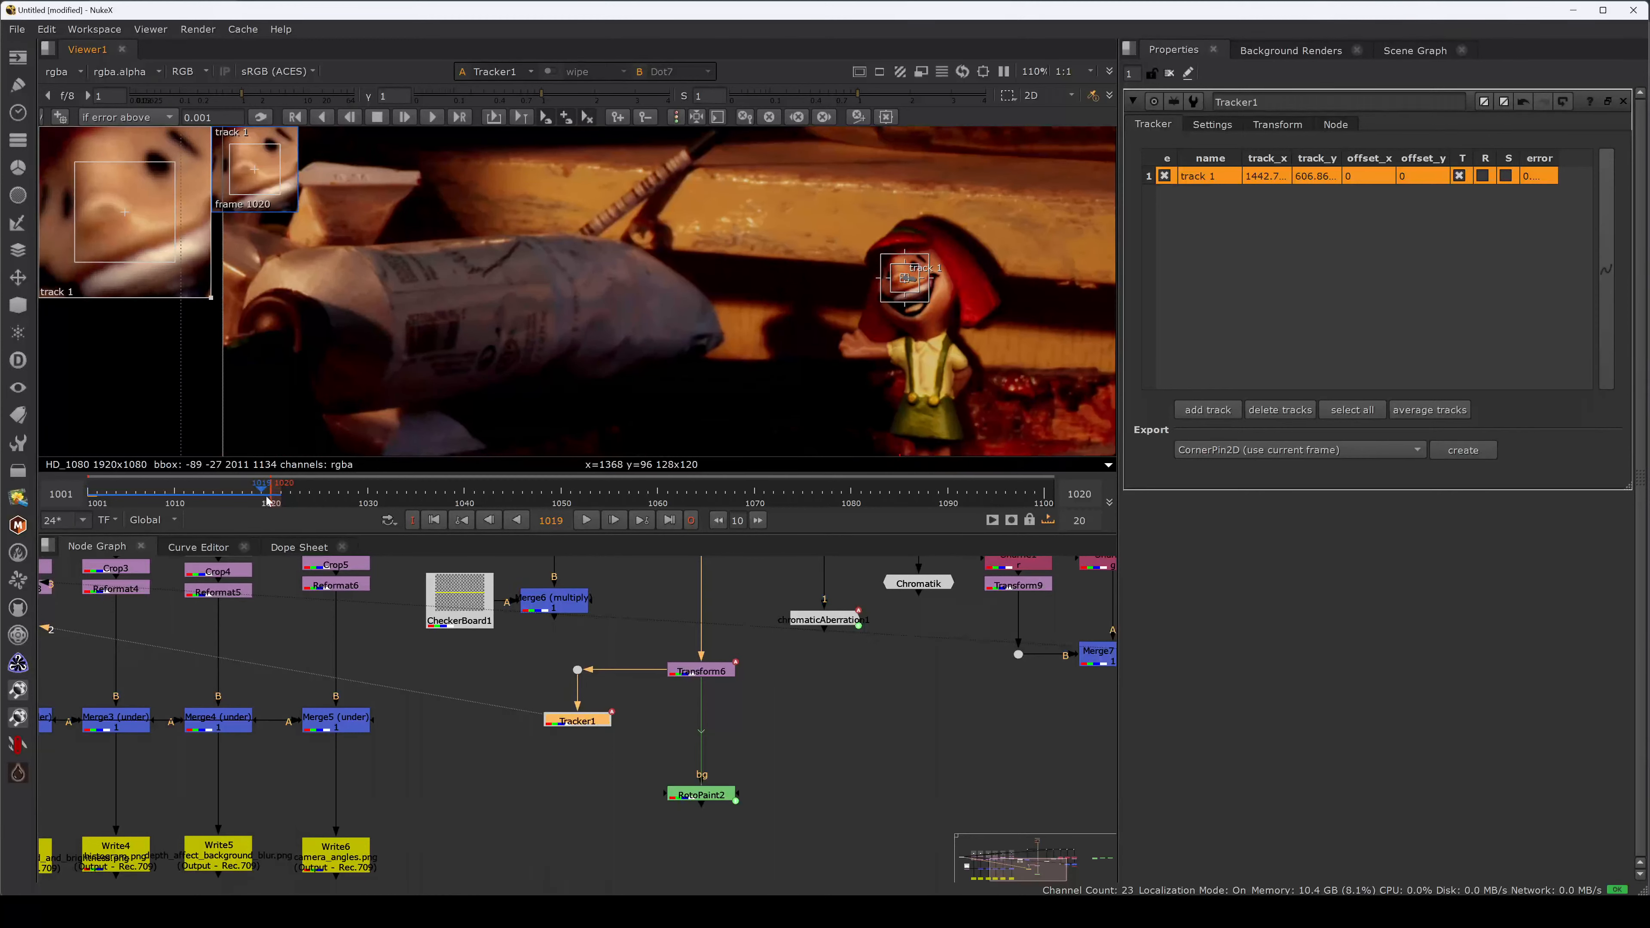
# Add a second track on the wrapped tube and track it back to frame 1001.
pyautogui.keyDown('ctrl'); pyautogui.keyDown('alt'); pyautogui.click(324, 237); pyautogui.keyUp('alt'); pyautogui.keyUp('ctrl')
pyautogui.press('z')
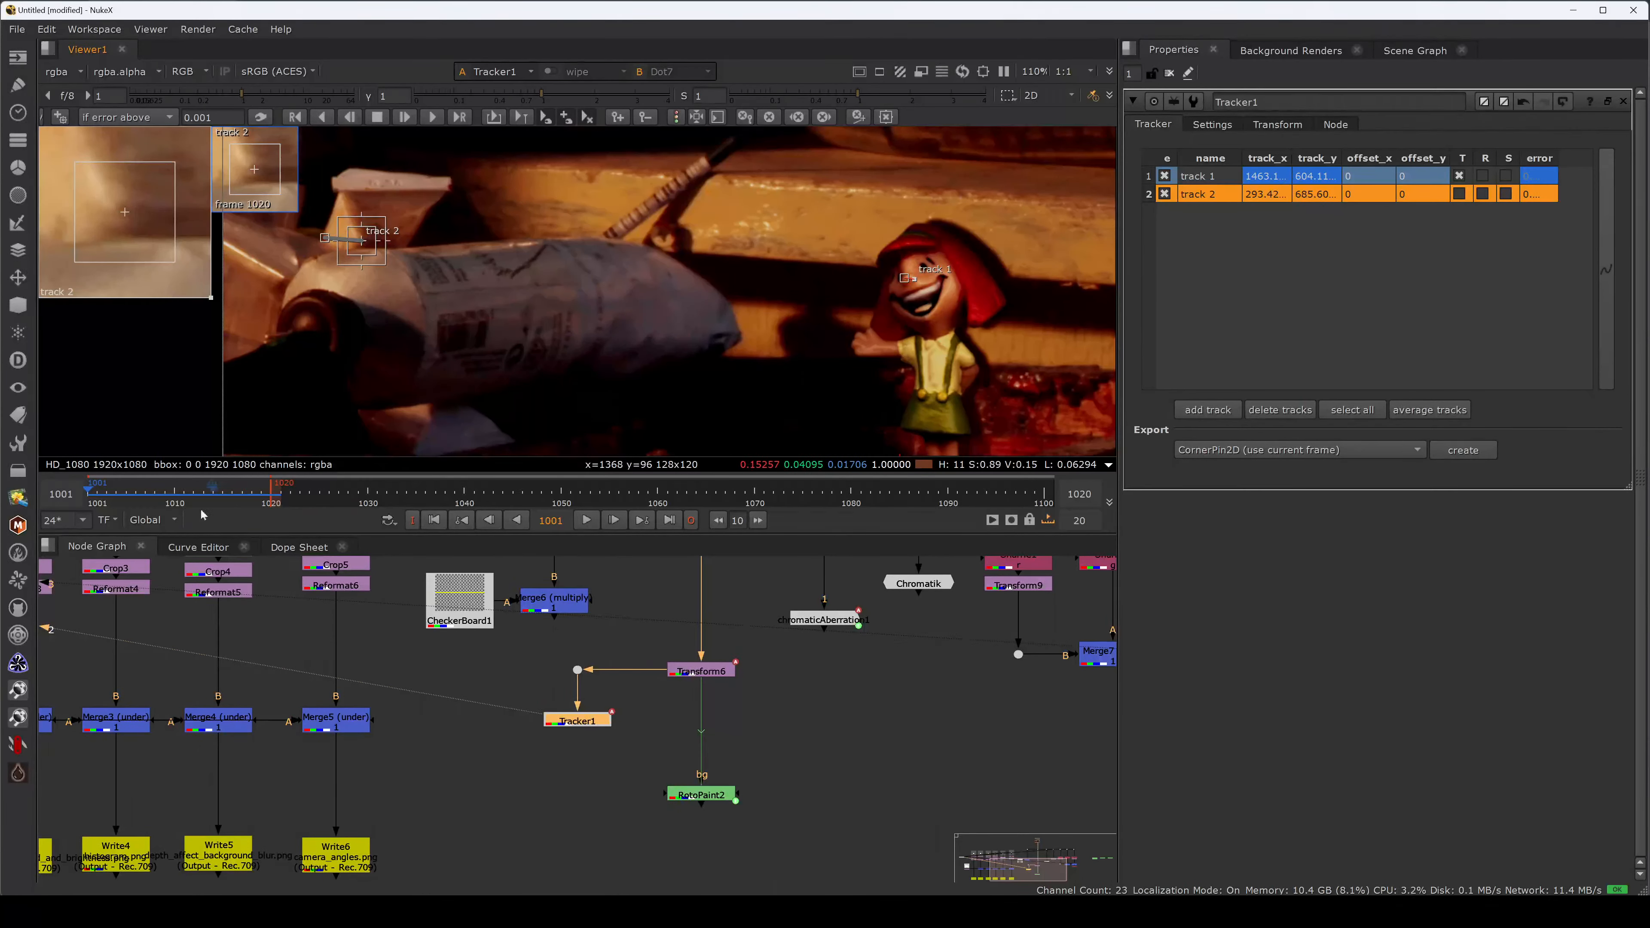
pyautogui.moveTo(206, 499)
pyautogui.mouseDown()
pyautogui.moveTo(246, 492)
pyautogui.moveTo(232, 492)
pyautogui.mouseUp()
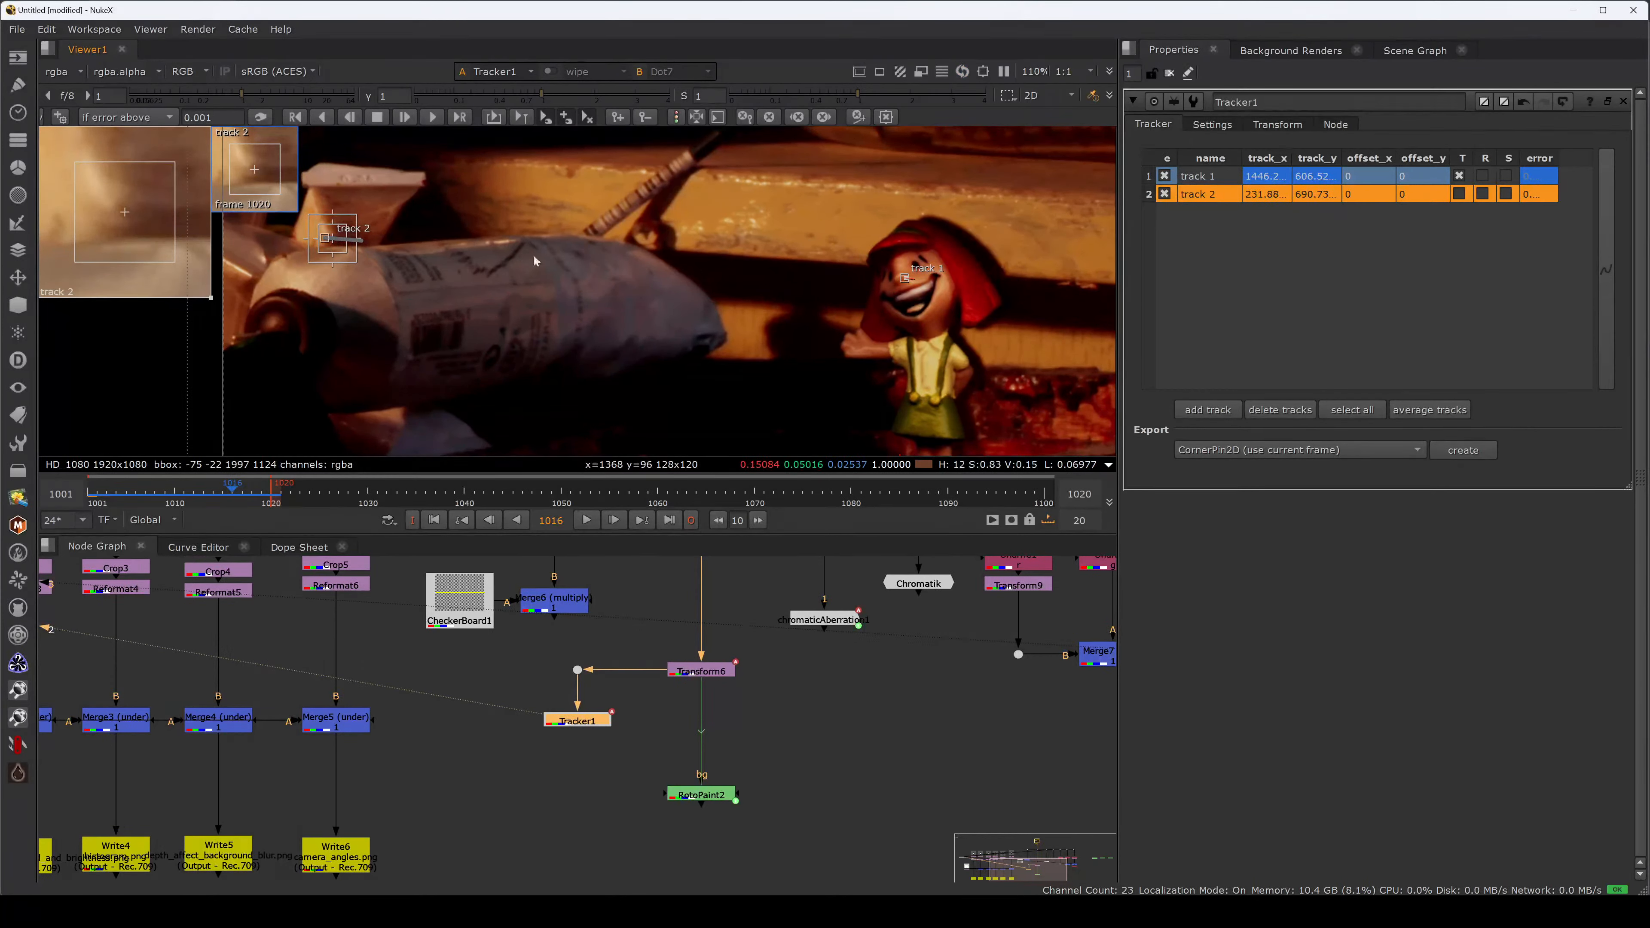
# Enable translation for track 2 and scale for both tracks, returning to frame 1020.
pyautogui.click(1460, 194)
pyautogui.click(1505, 175)
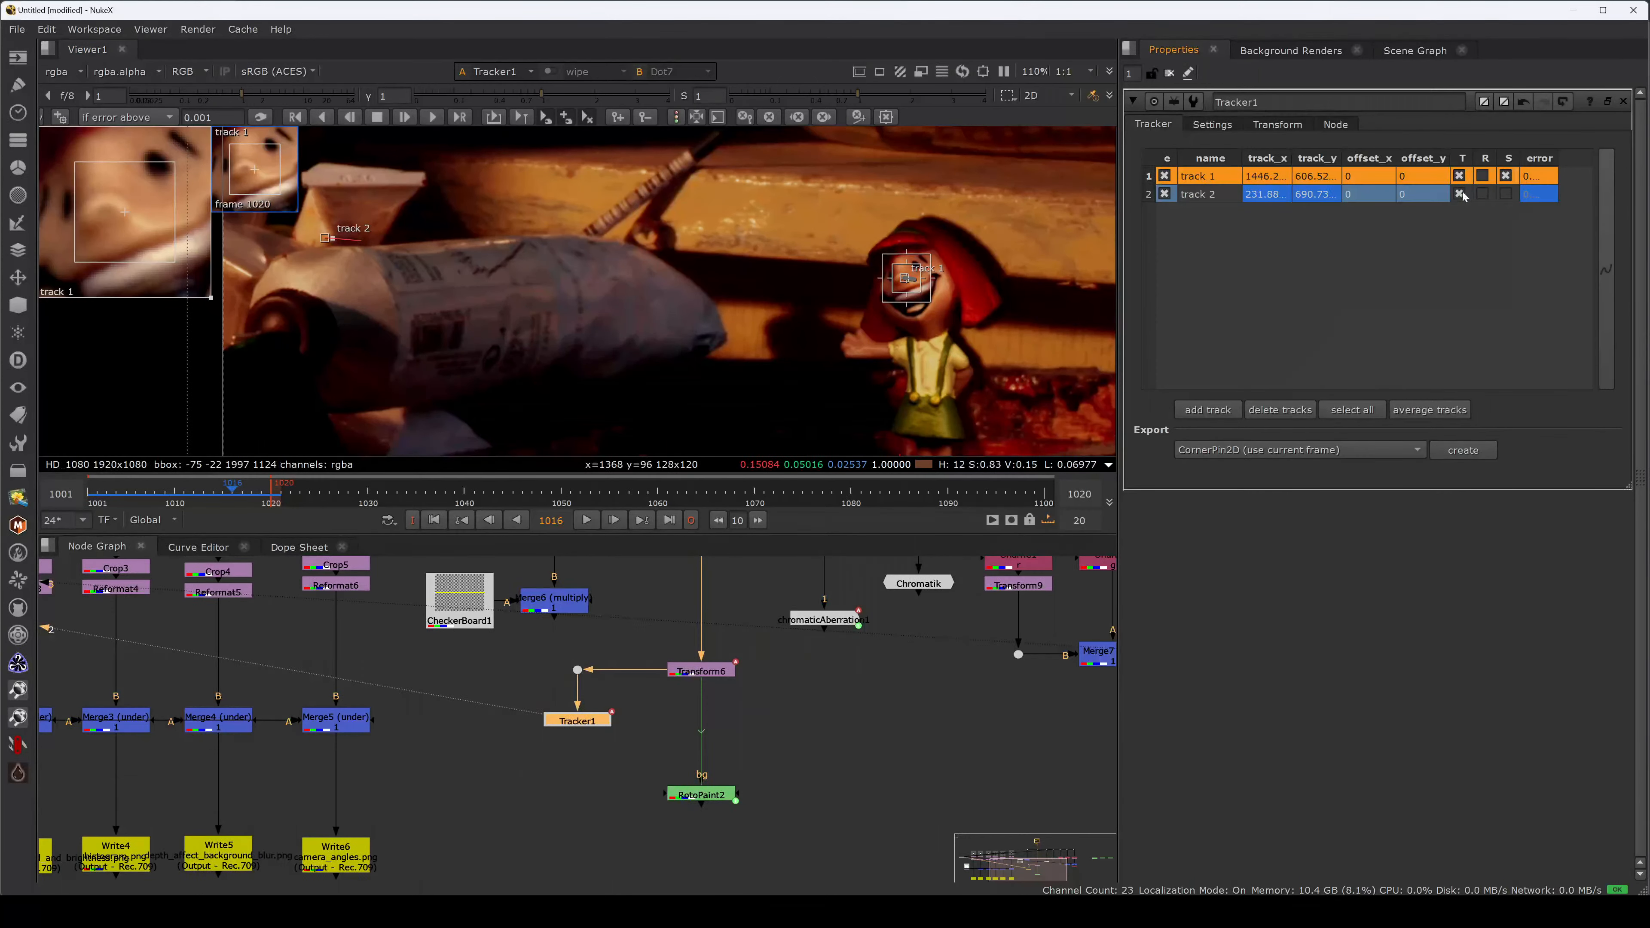
pyautogui.click(1505, 194)
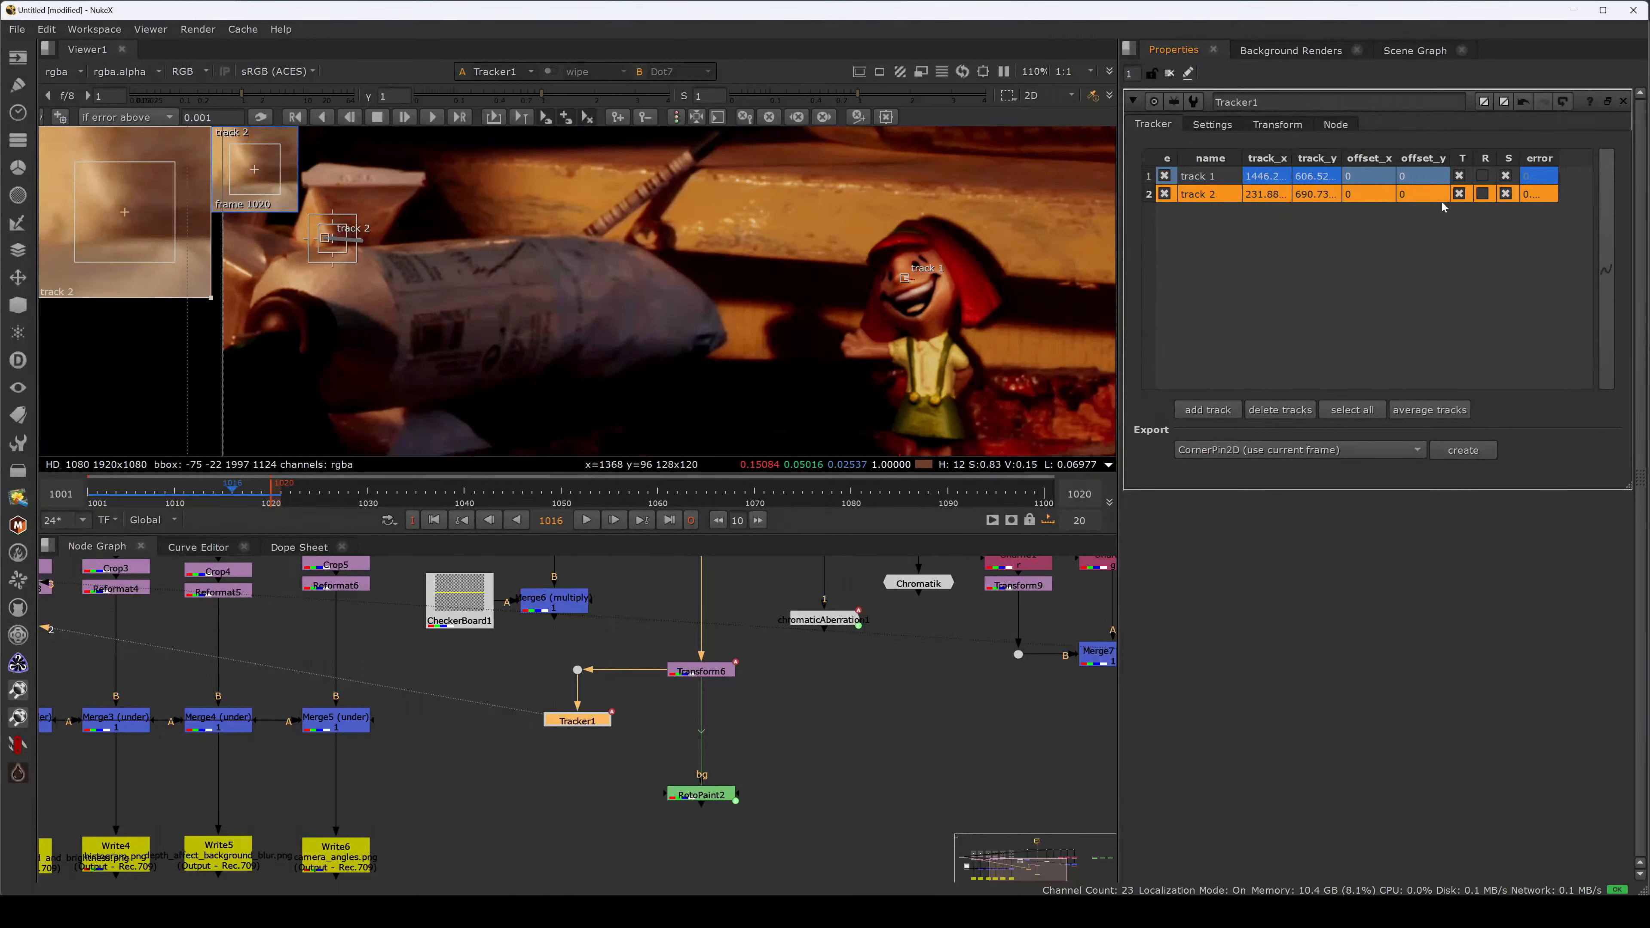
pyautogui.click(271, 491)
pyautogui.moveTo(466, 750); pyautogui.dragTo(552, 745, button='middle')
pyautogui.click(552, 745)
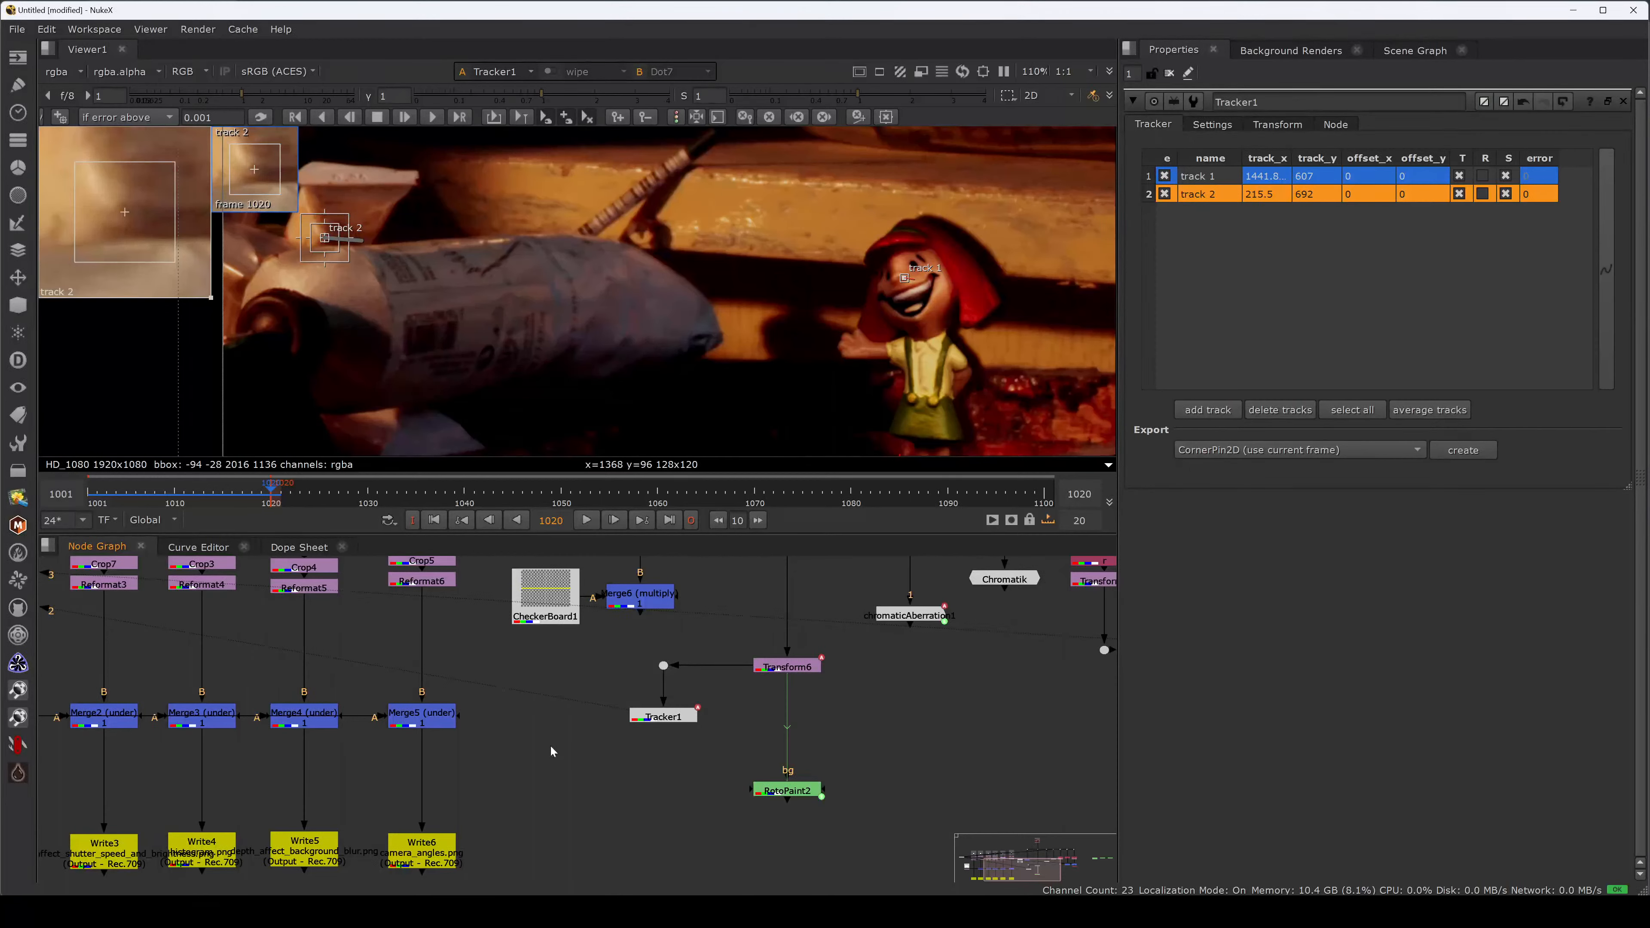
# Add Roto3 under CheckerBoard1 and draw a small cusped-rectangle square on the checkerboard.
pyautogui.press('o')
pyautogui.moveTo(552, 729); pyautogui.dragTo(543, 622)
pyautogui.moveTo(578, 770); pyautogui.dragTo(568, 770)
pyautogui.press('1')
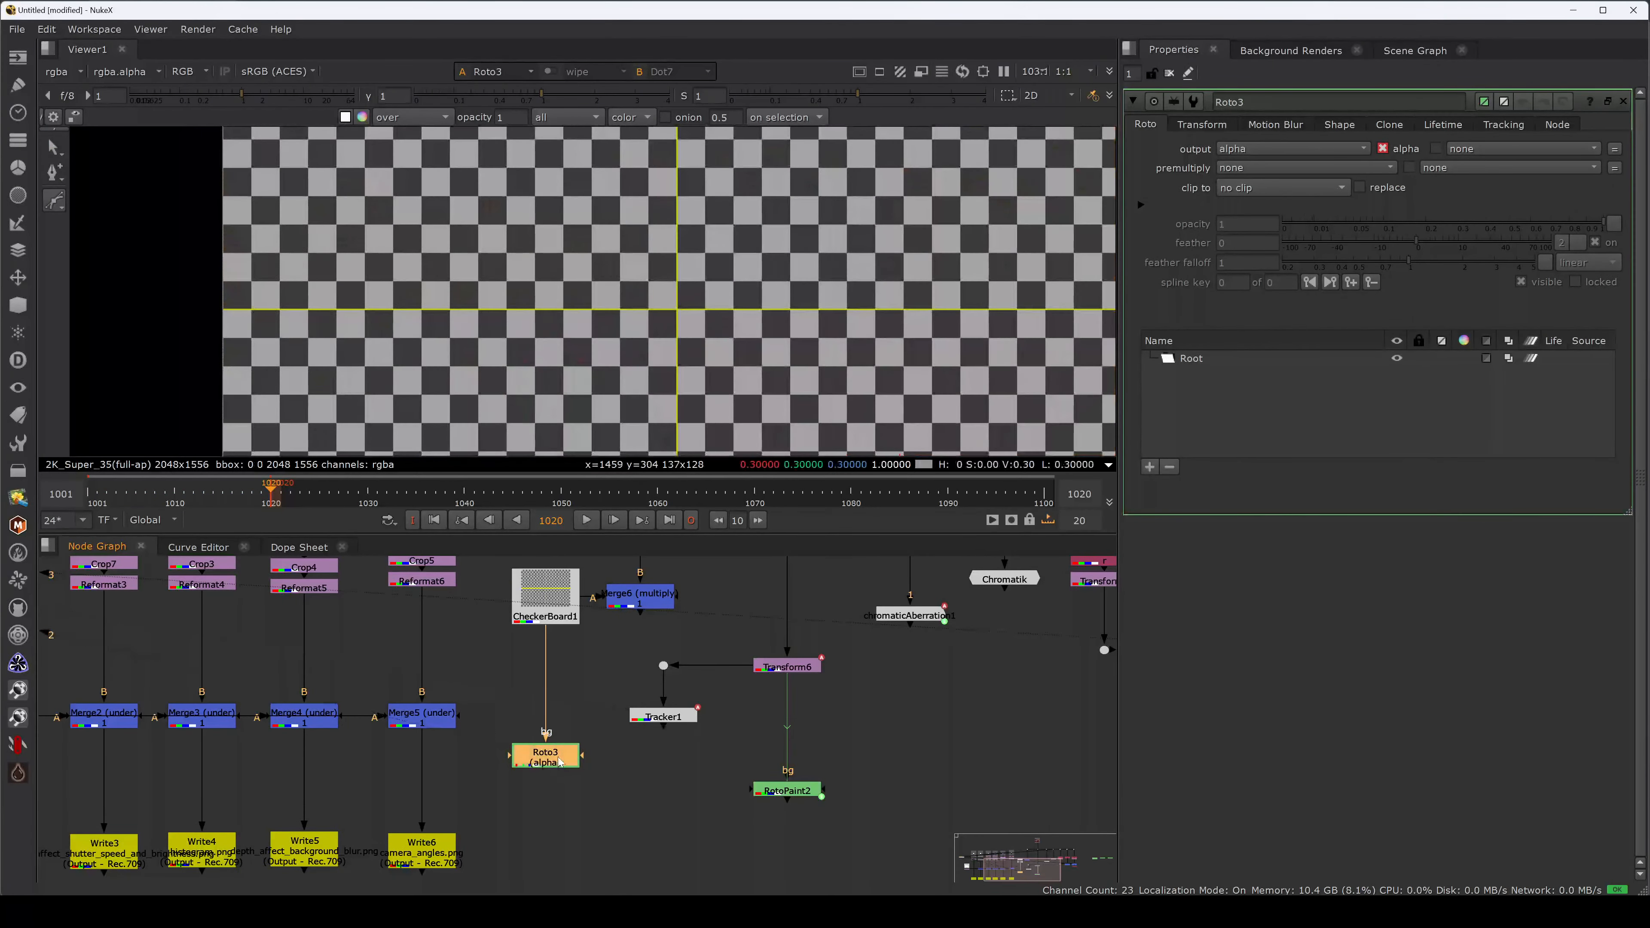
pyautogui.press('f')
pyautogui.click(50, 205)
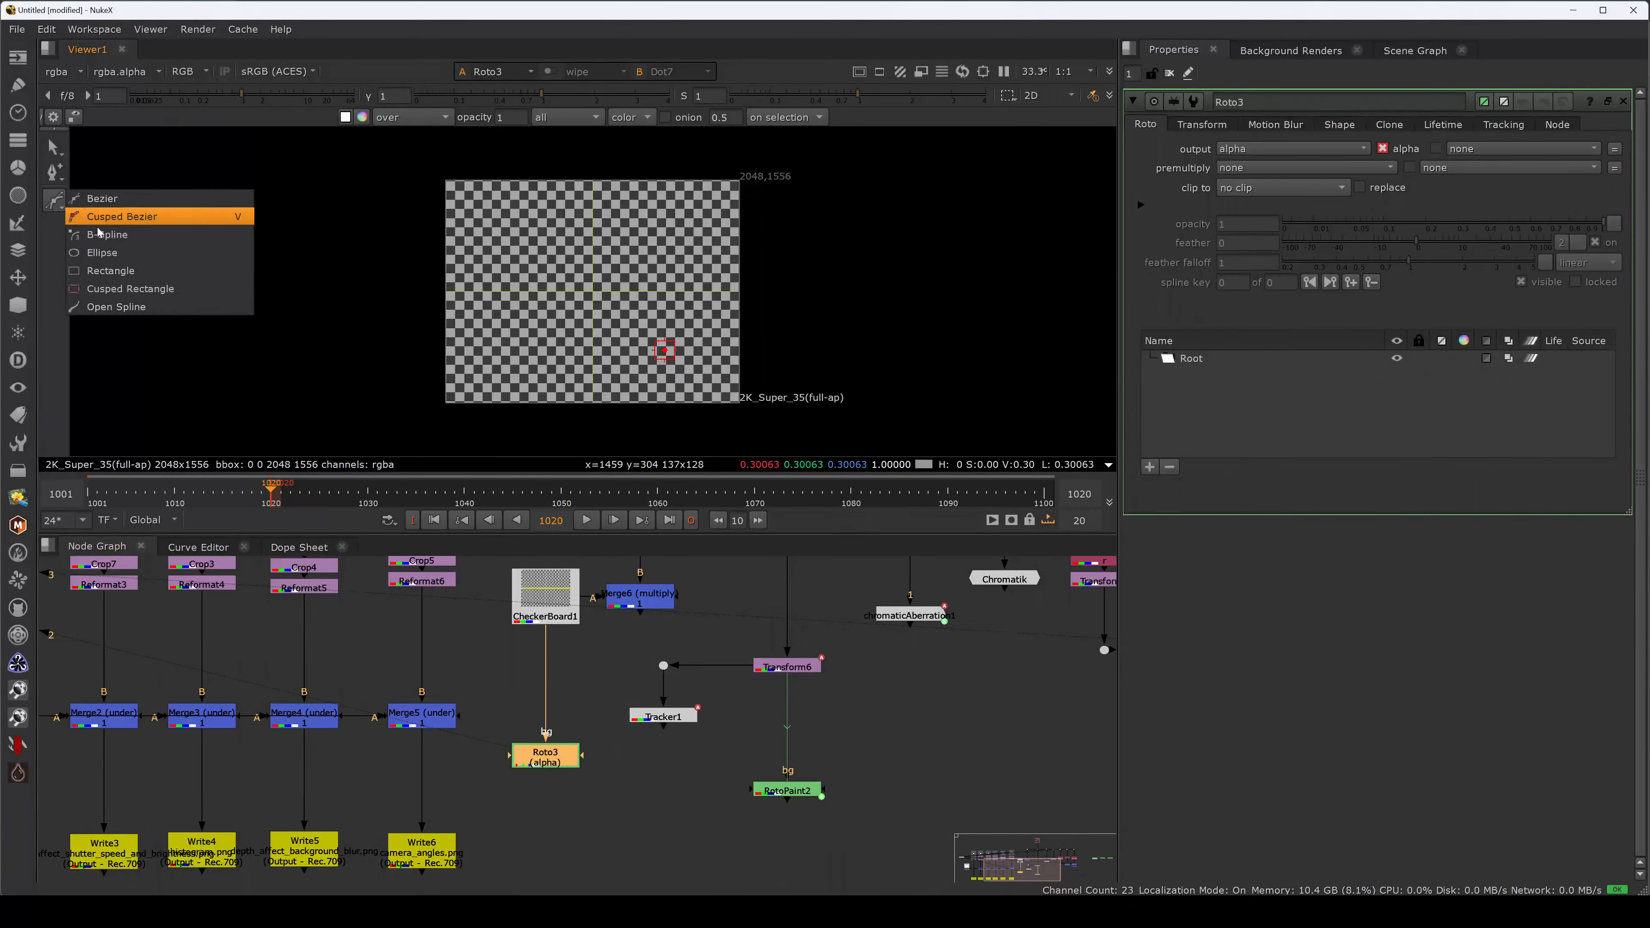
pyautogui.click(131, 292)
pyautogui.moveTo(582, 271); pyautogui.dragTo(626, 311)
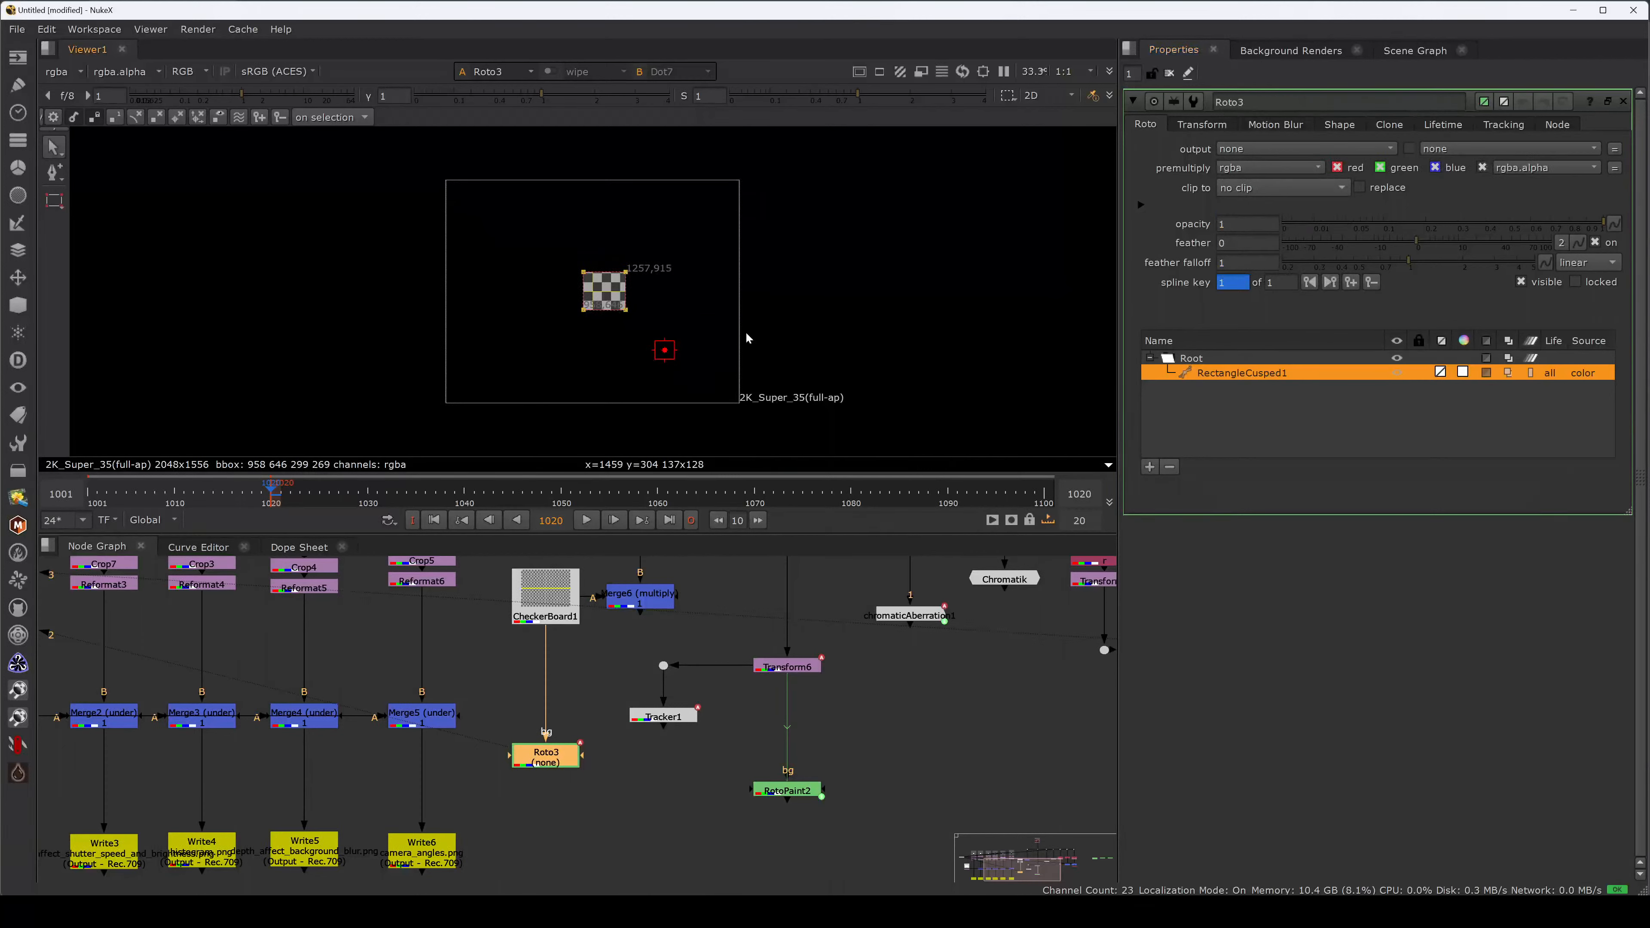
# Add Transform10 below Roto3 and a Merge9 (over) with B on Transform6 and A on Transform10.
pyautogui.press('t')
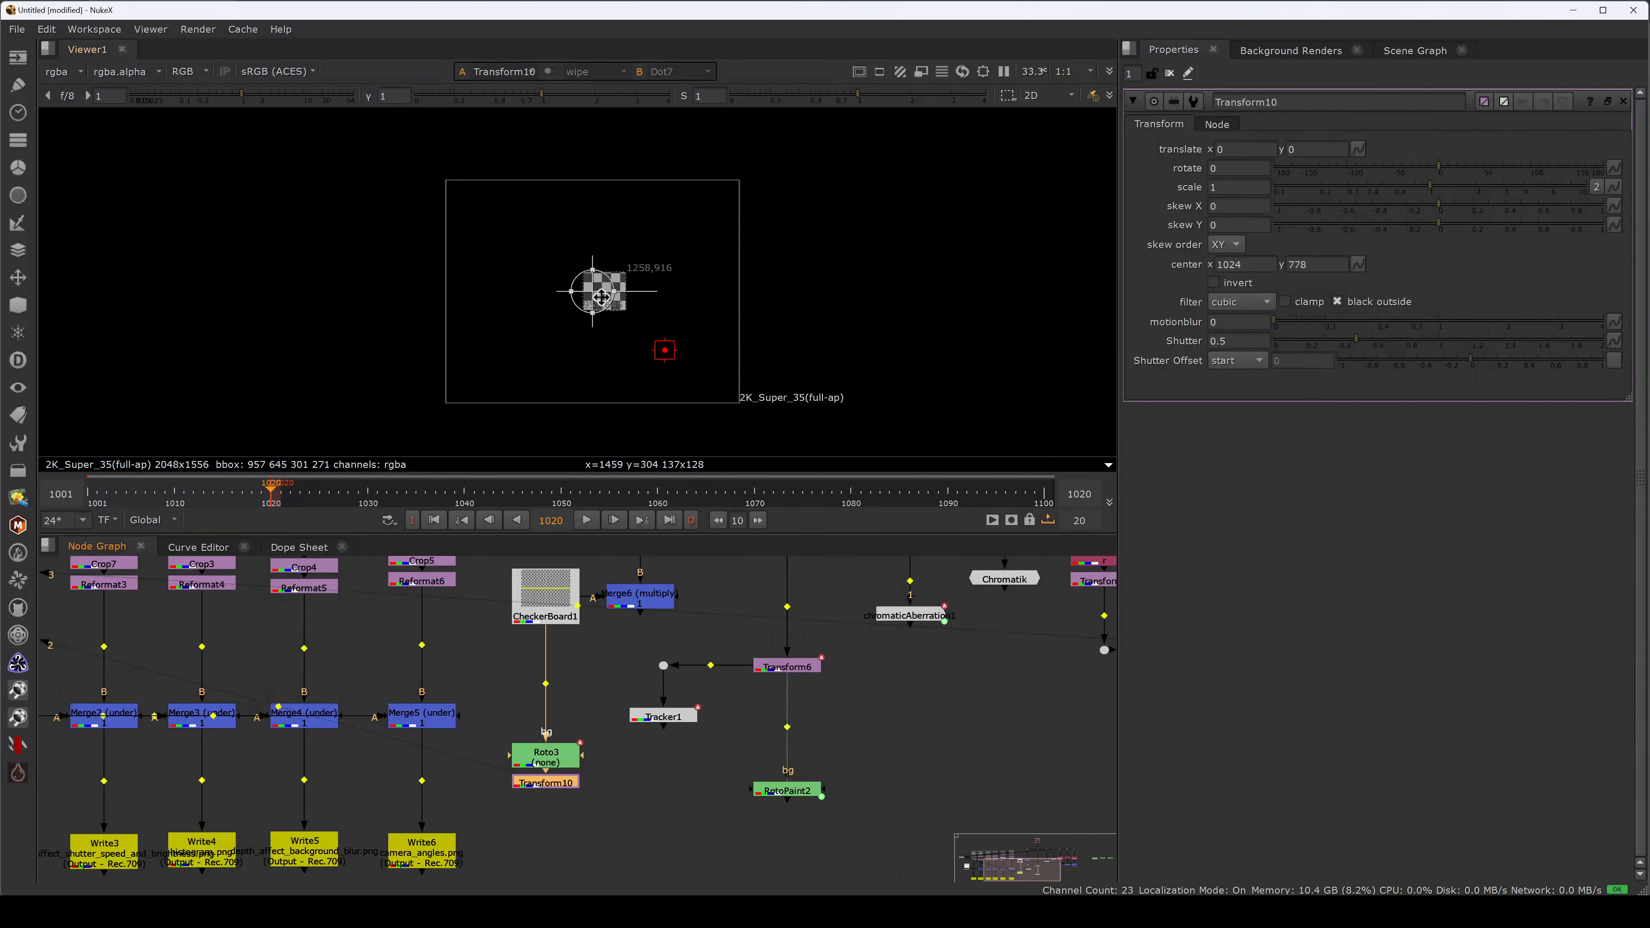
pyautogui.click(667, 779)
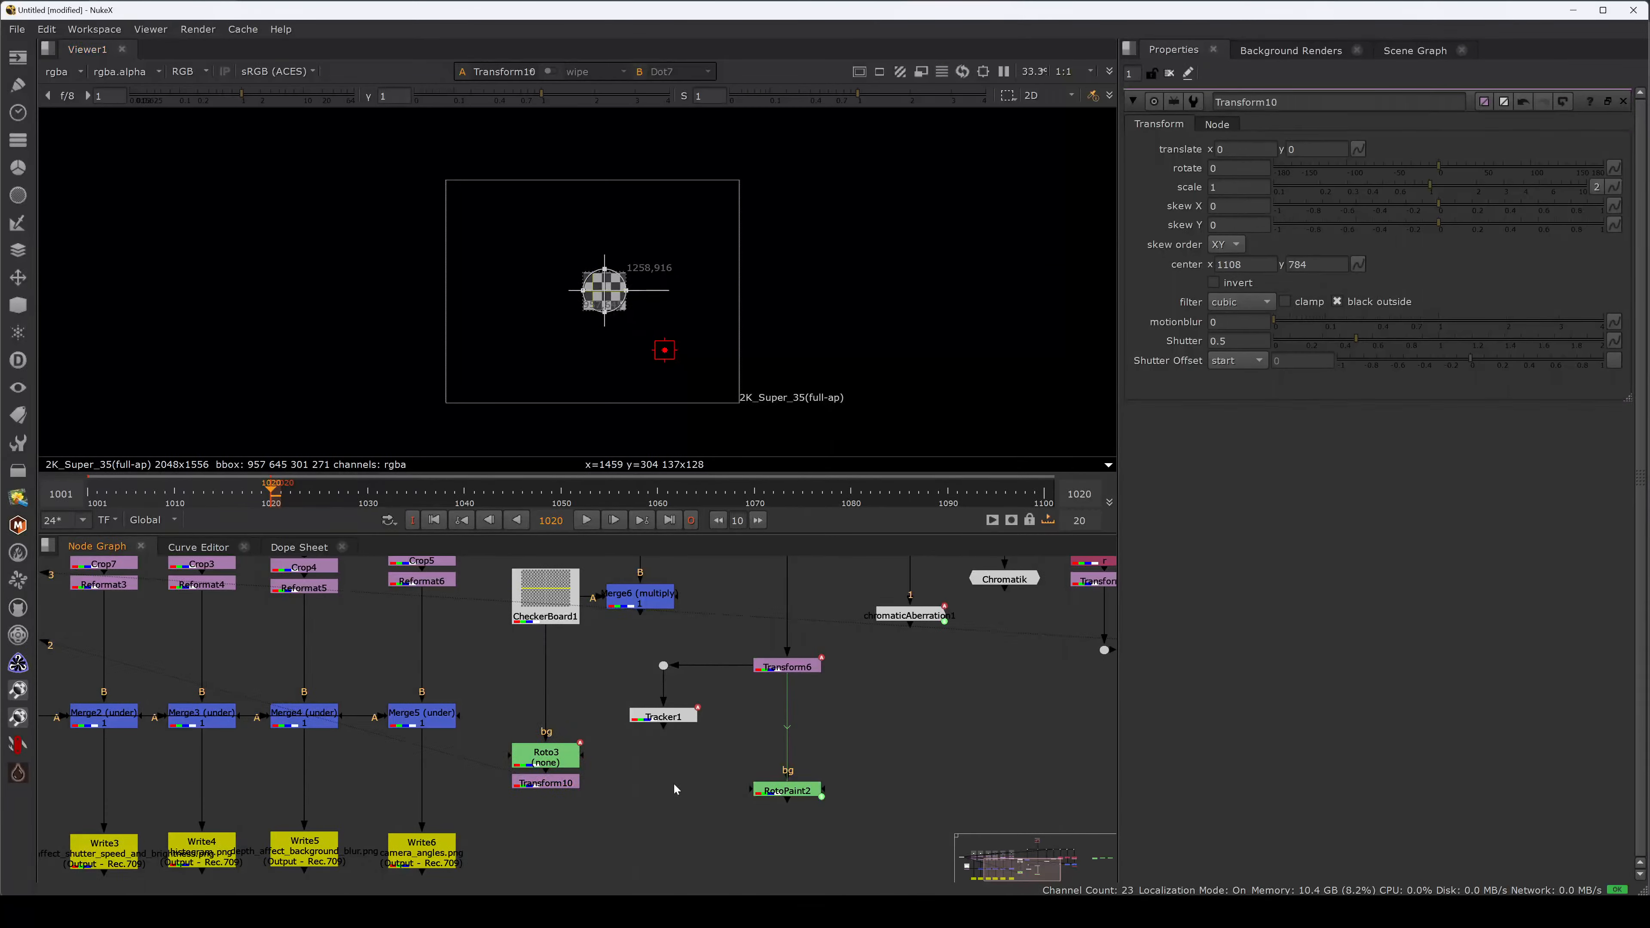
pyautogui.press('m')
pyautogui.moveTo(691, 768); pyautogui.dragTo(777, 667)
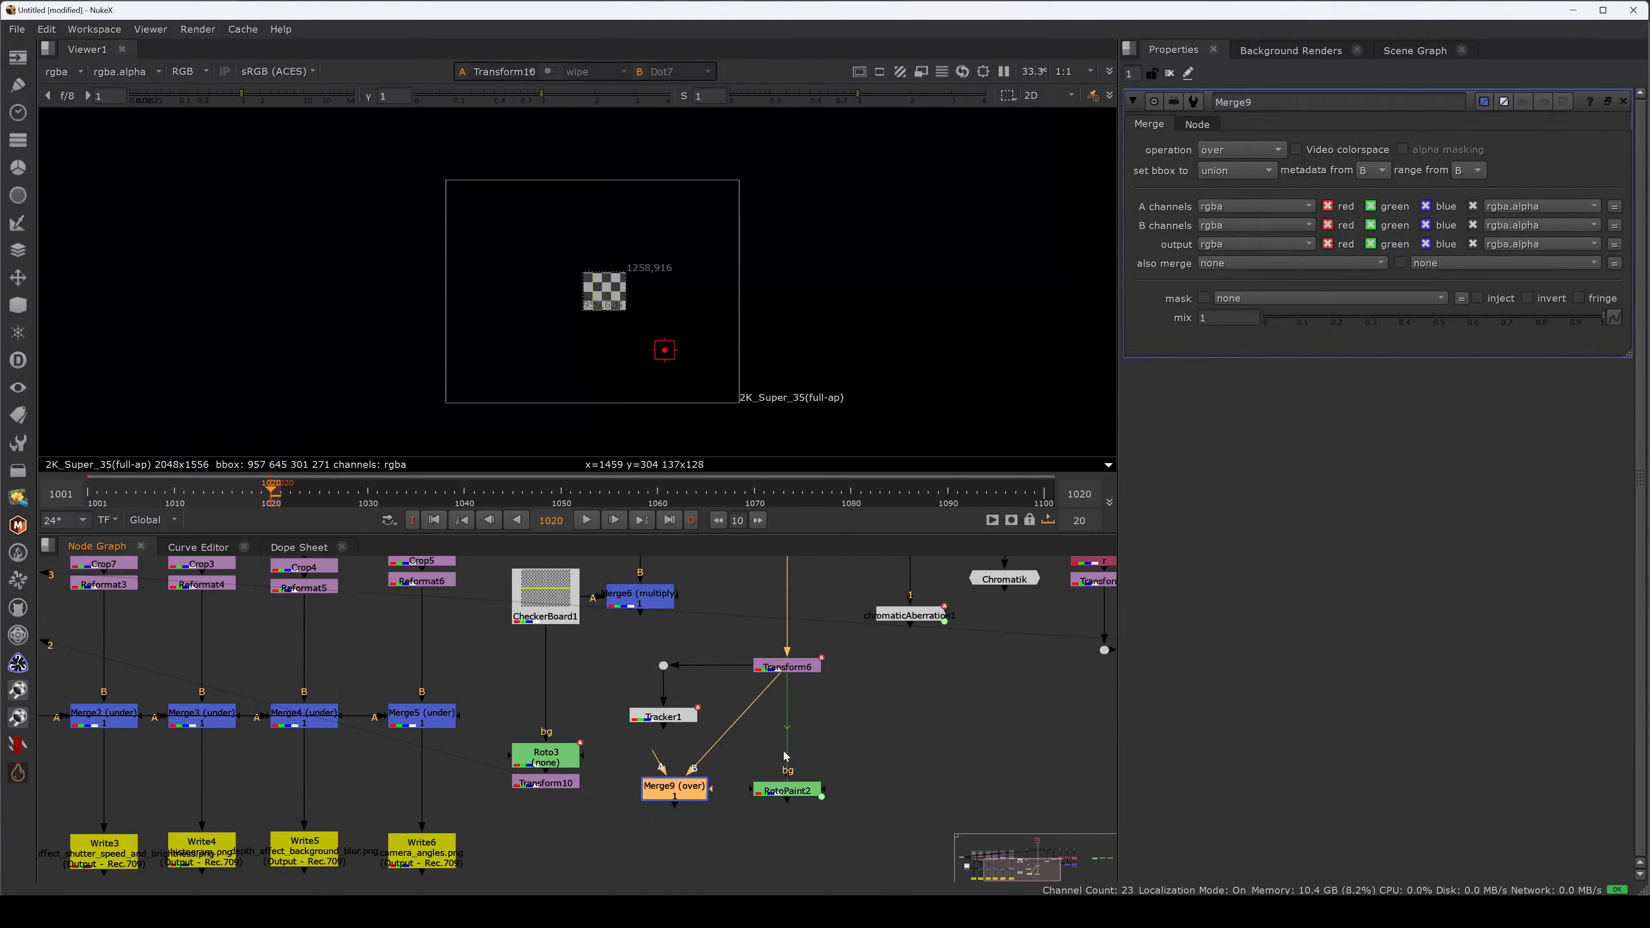
pyautogui.moveTo(787, 789); pyautogui.dragTo(911, 751)
pyautogui.moveTo(674, 788); pyautogui.dragTo(555, 788)
pyautogui.click(785, 783)
pyautogui.press('3')
# Move Merge9 down, route its A input through a Dot, and insert Tracker1 below Transform10.
pyautogui.scroll(2, 618, 292)
pyautogui.moveTo(787, 783); pyautogui.dragTo(787, 846)
pyautogui.keyDown('ctrl'); pyautogui.moveTo(664, 816); pyautogui.dragTo(549, 848); pyautogui.keyUp('ctrl')
pyautogui.click(662, 745)
pyautogui.moveTo(666, 719); pyautogui.dragTo(563, 807)
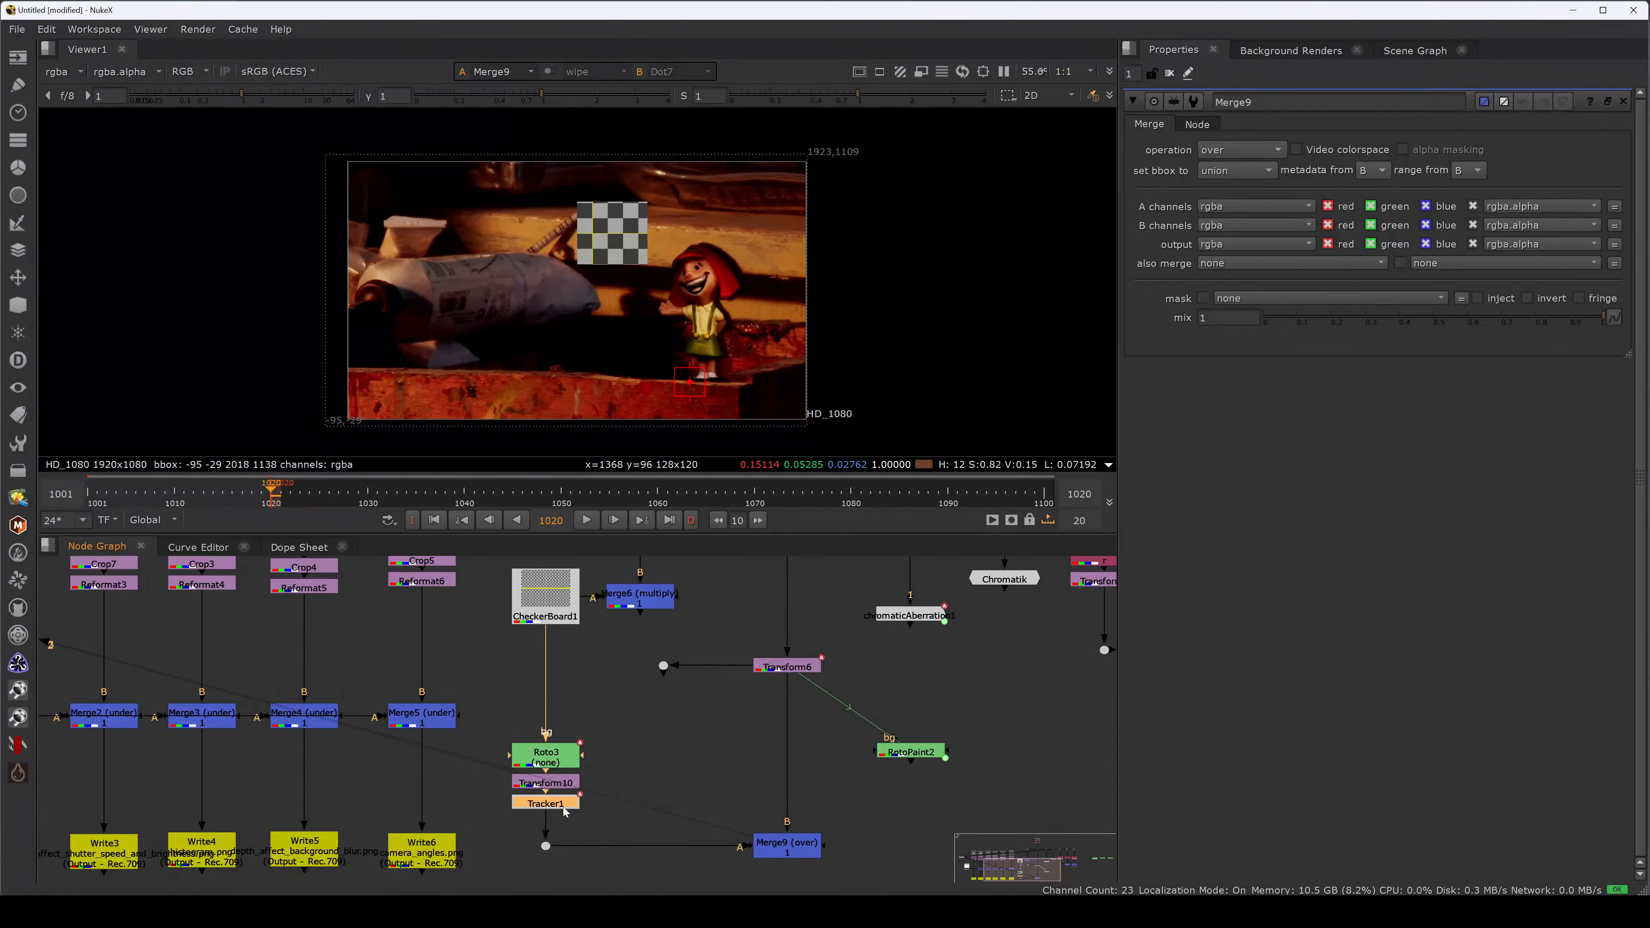
# Set Tracker1's transform to match-move and play the shot to check the square follows the plate.
pyautogui.doubleClick(565, 804)
pyautogui.click(1277, 125)
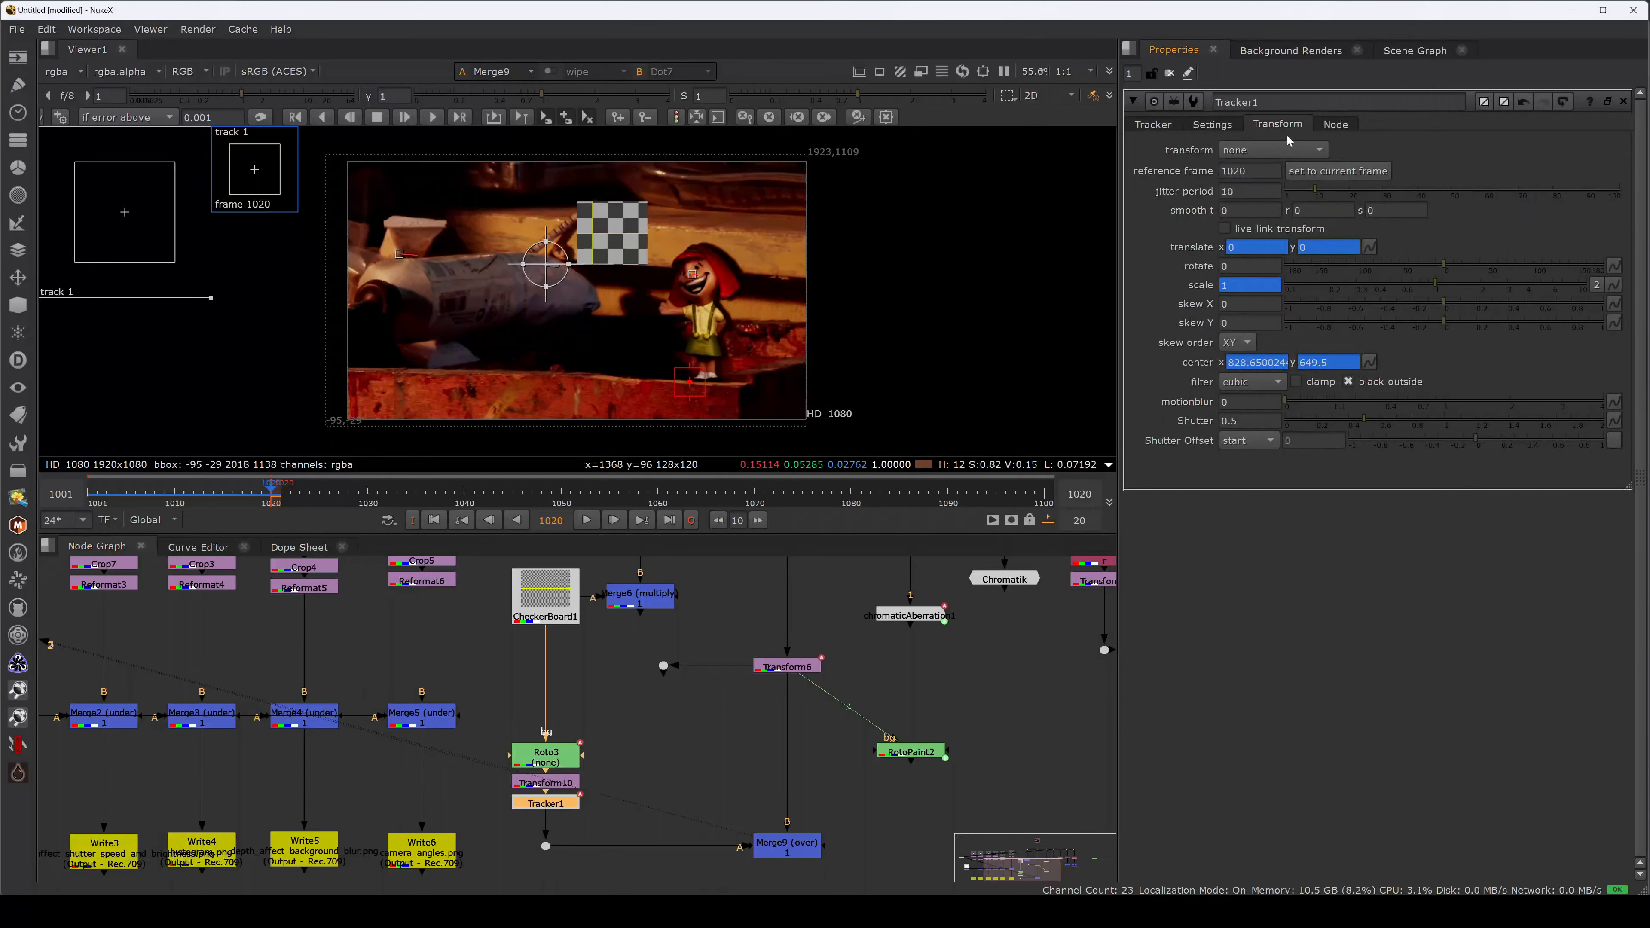
pyautogui.click(1274, 150)
pyautogui.click(1291, 205)
pyautogui.click(586, 520)
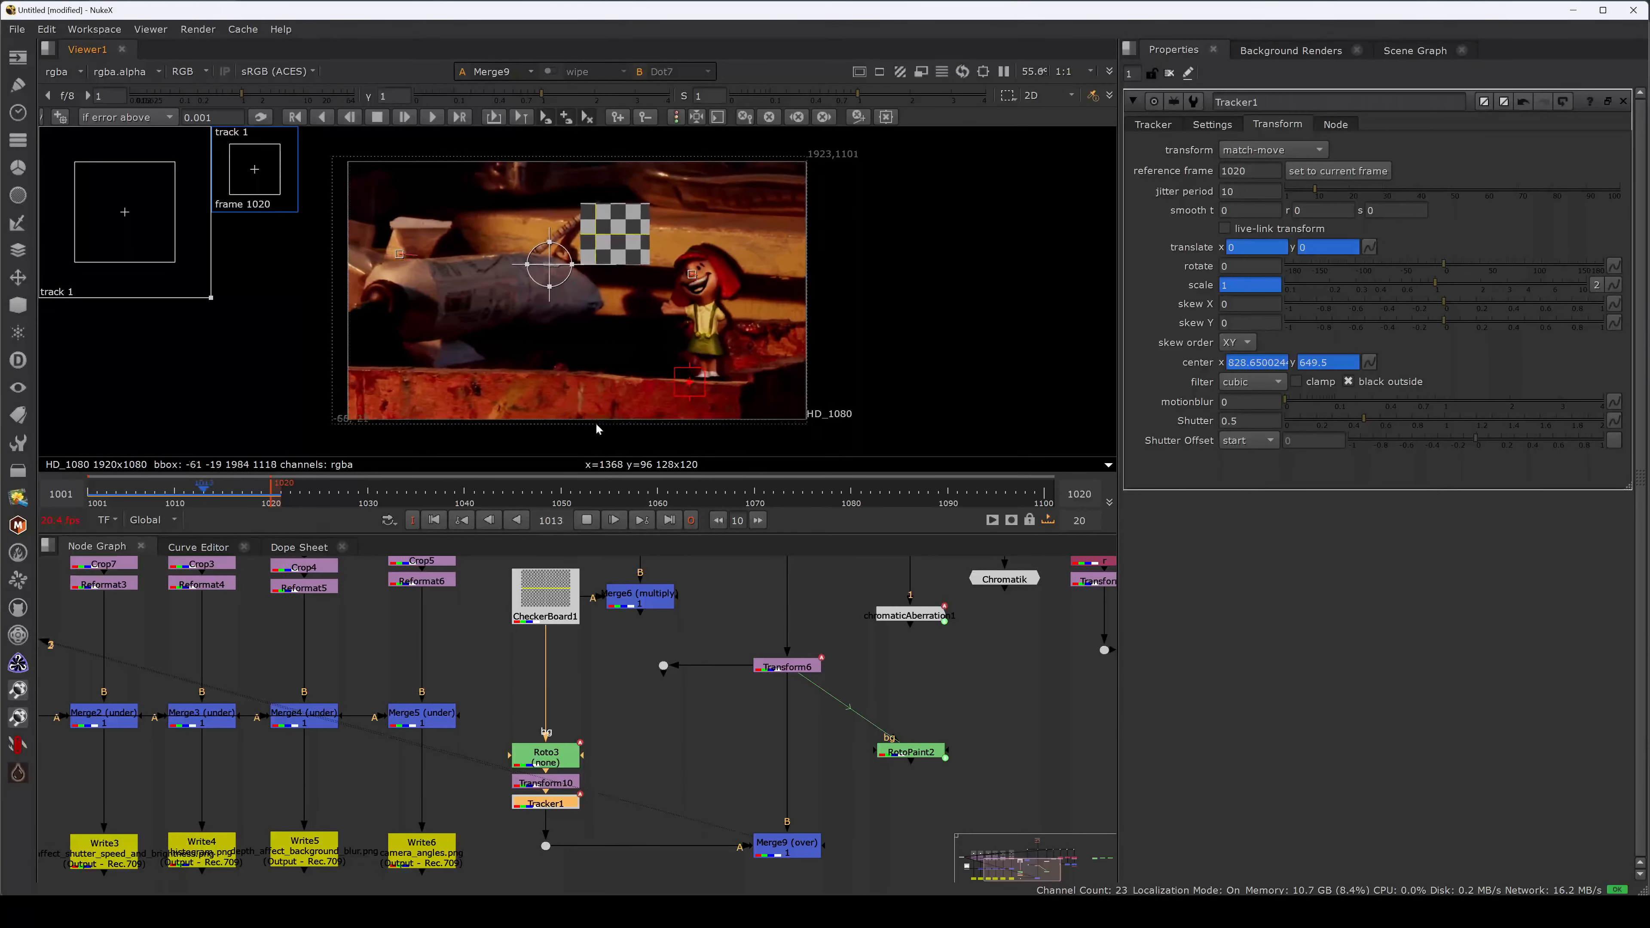
pyautogui.click(1152, 124)
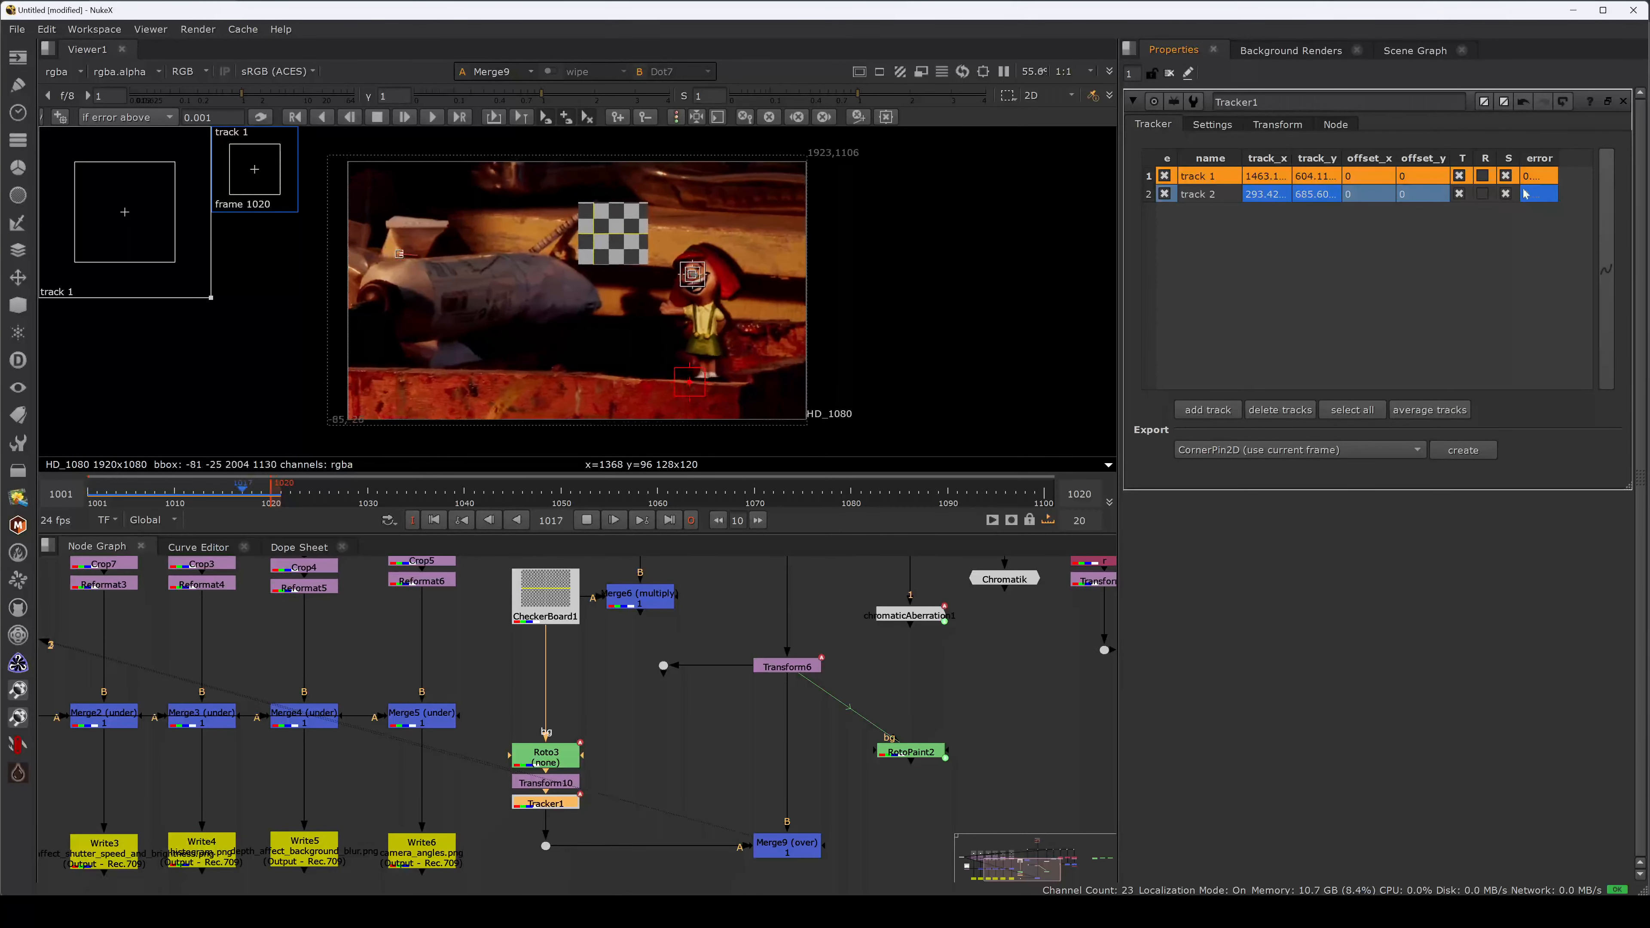
# Set Tracker1's motion blur to 1 and stop playback.
pyautogui.click(1277, 125)
pyautogui.moveTo(1287, 400); pyautogui.dragTo(1444, 400)
pyautogui.click(587, 520)
pyautogui.scroll(6, 640, 259)
# Set Tracker1's shutter to 10 and step back through frames to inspect the blur in Merge9.
pyautogui.moveTo(1248, 421); pyautogui.dragTo(1138, 427)
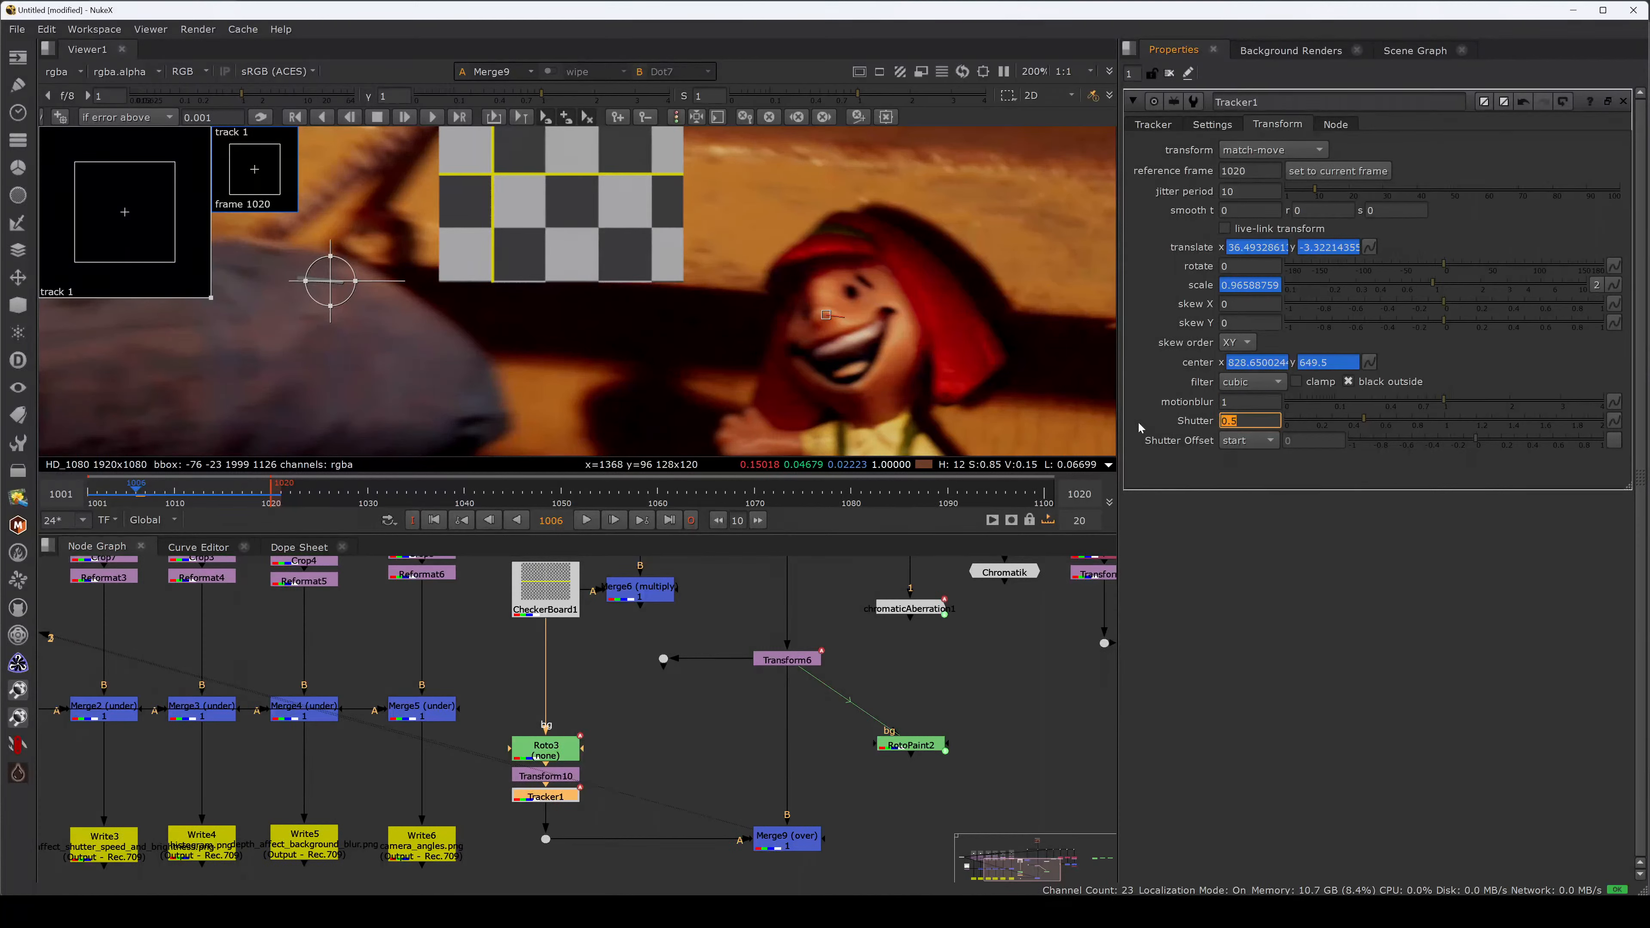
pyautogui.write('10')
pyautogui.press('Return')
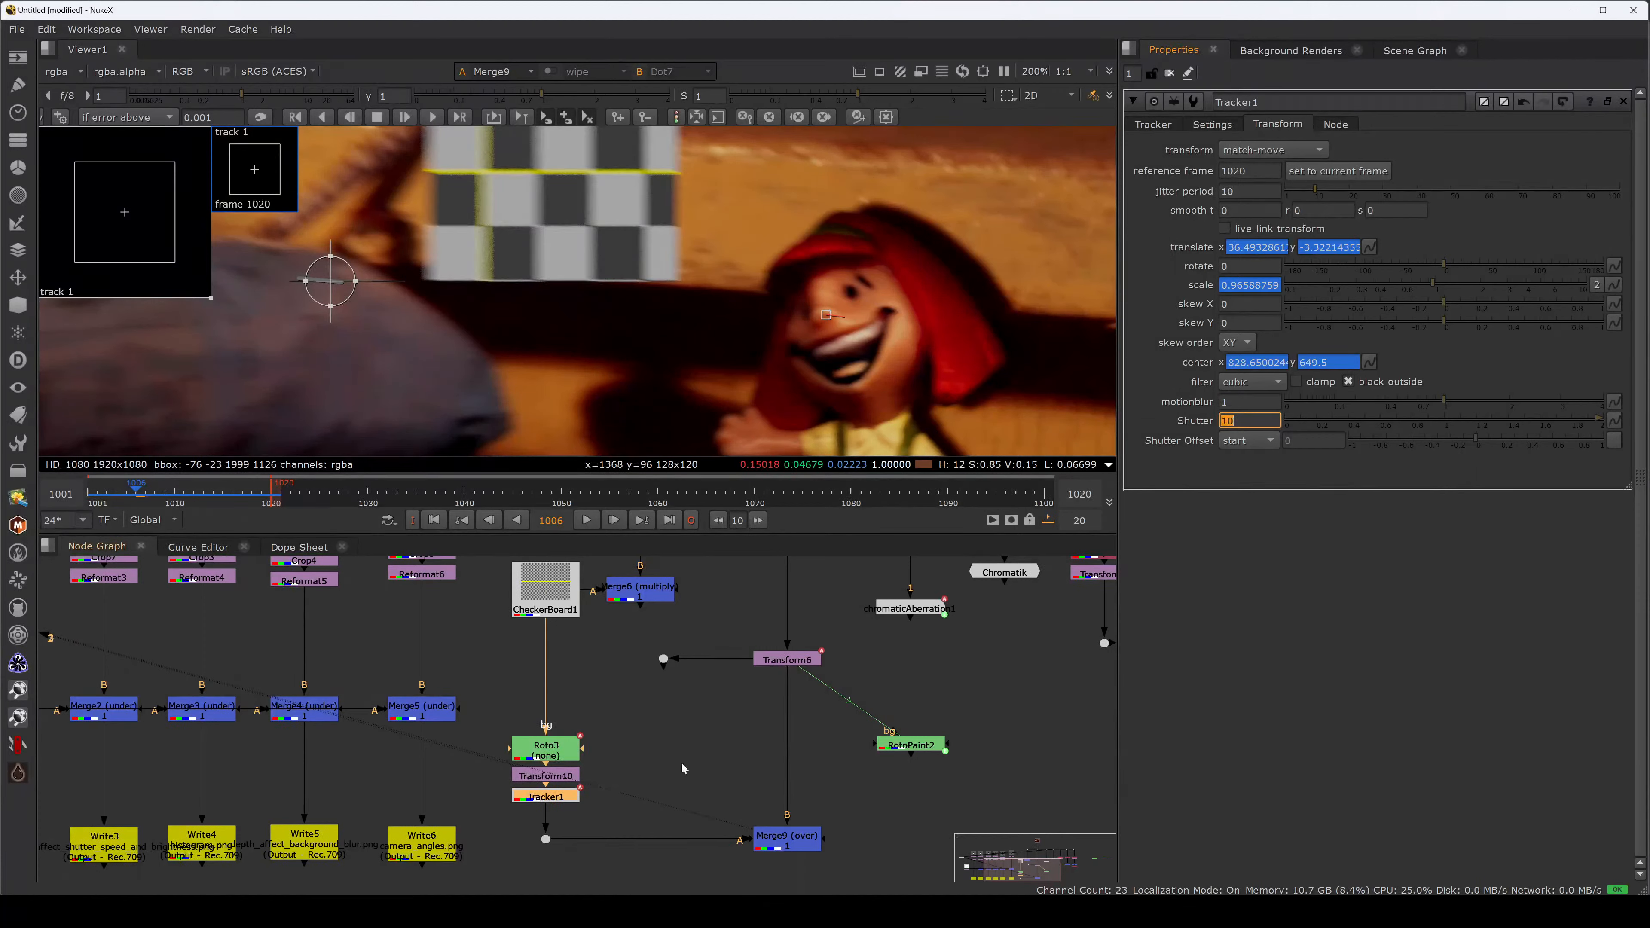
pyautogui.doubleClick(787, 660)
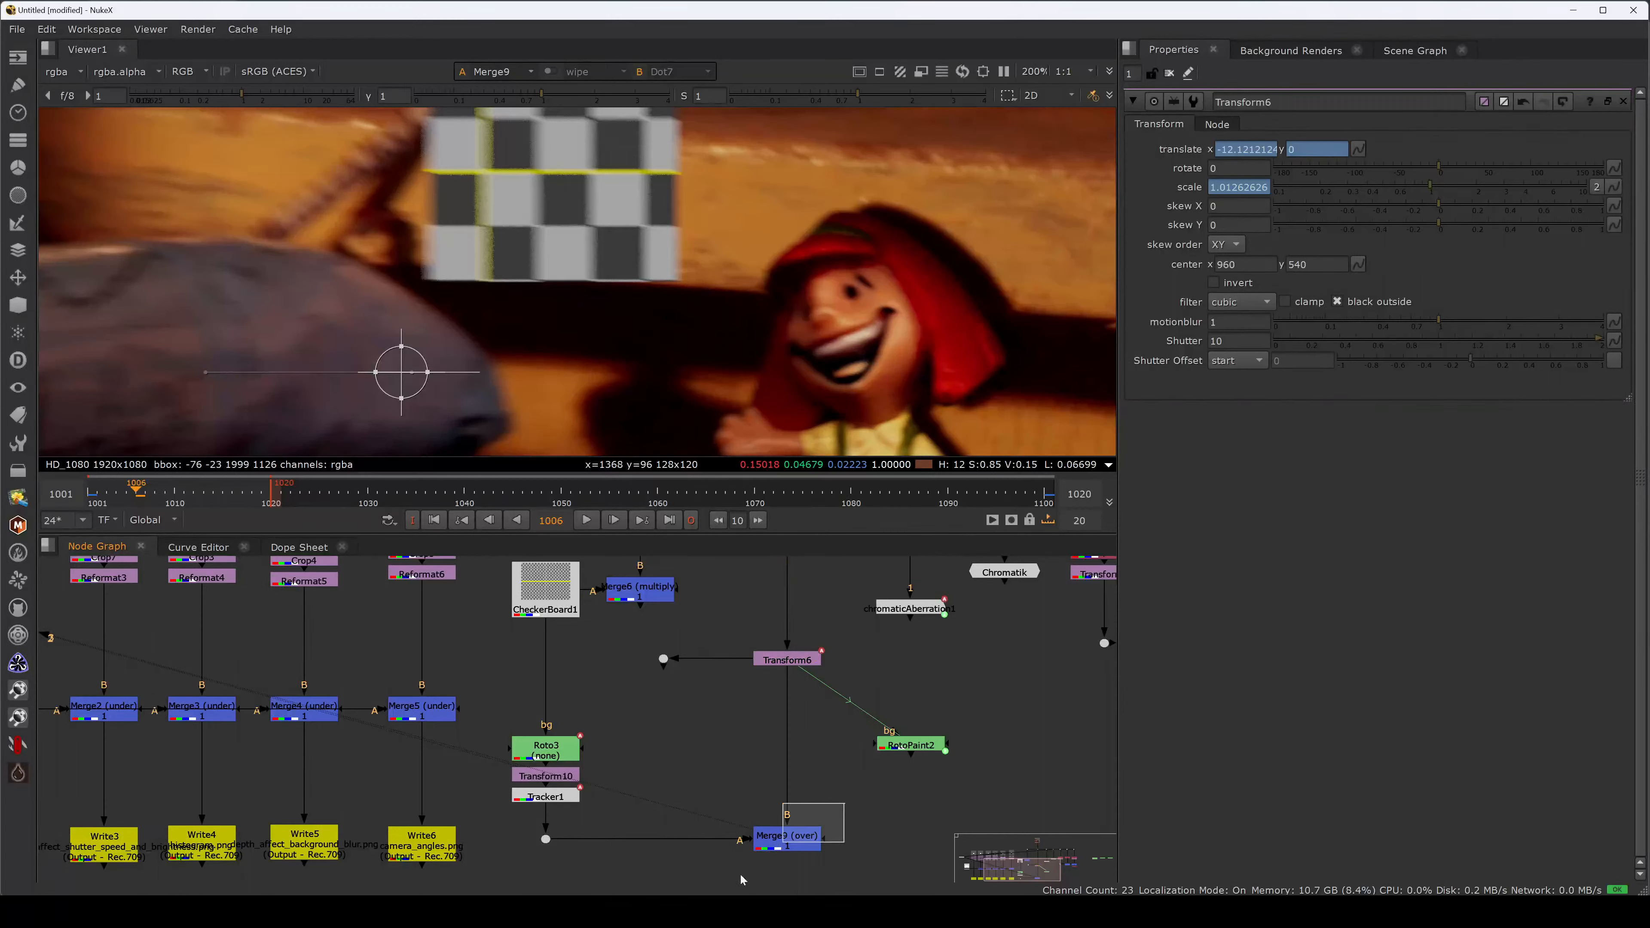
pyautogui.click(787, 837)
pyautogui.scroll(-2, 754, 327)
pyautogui.press('Left')
pyautogui.press('Left')
pyautogui.press('Left')
pyautogui.press('Left')
pyautogui.press('Left')
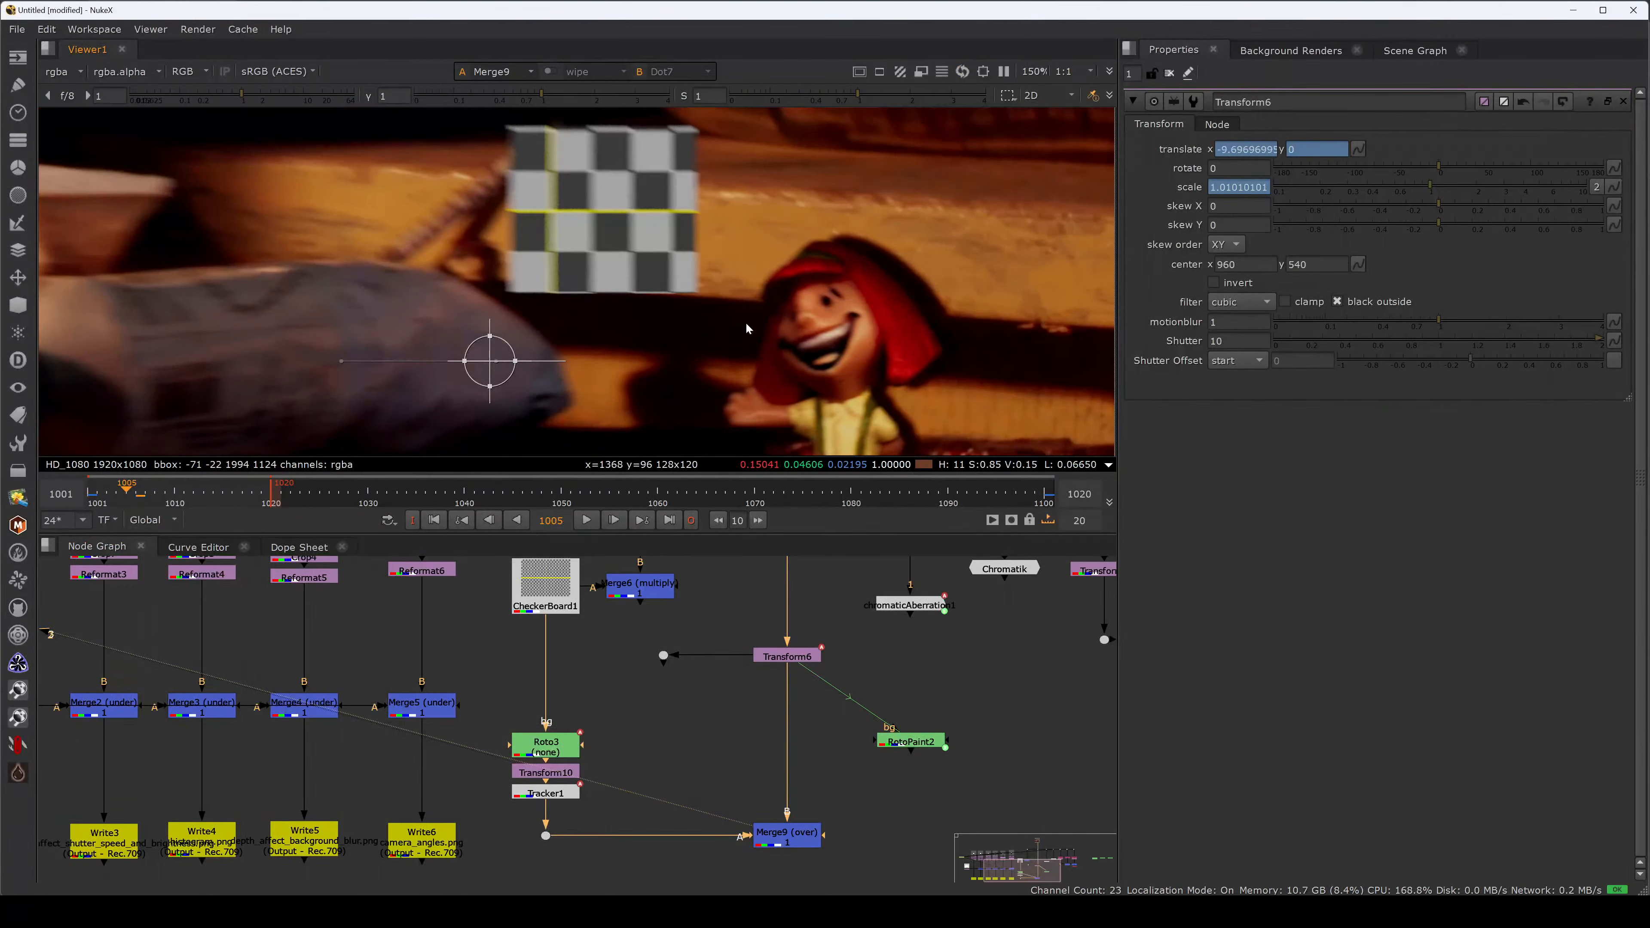
pyautogui.press('Left')
pyautogui.press('Left')
pyautogui.press('Left')
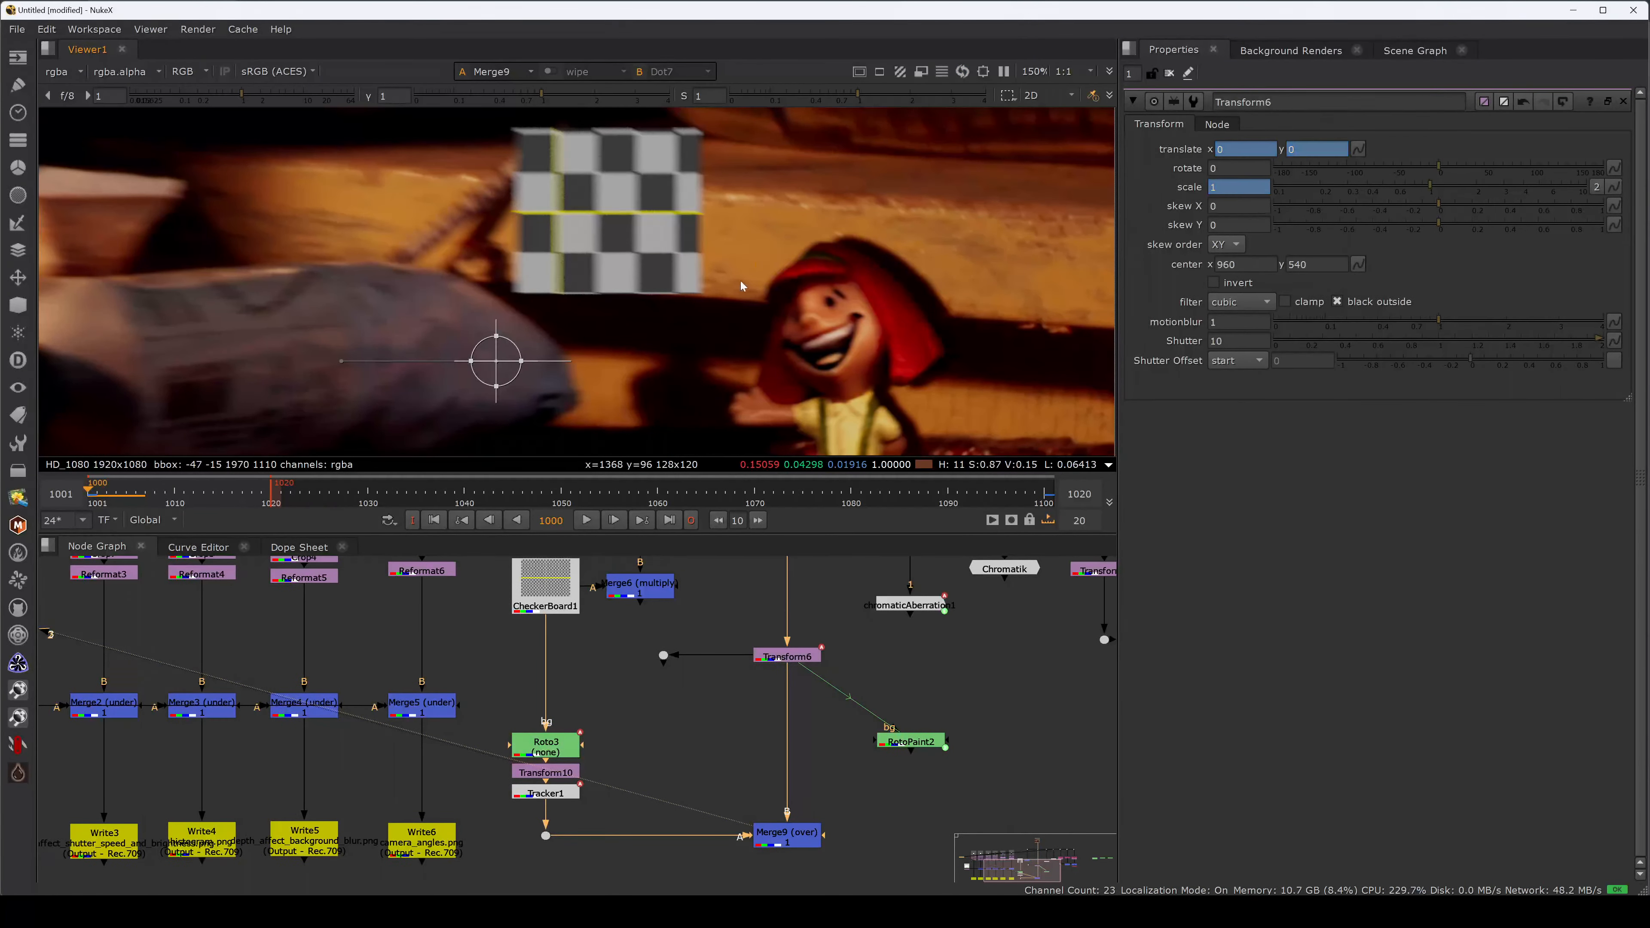
# Pull Tracker1 out of the checkerboard branch and connect its input to the plate line's Dot.
pyautogui.press('Right')
pyautogui.press('Right')
pyautogui.press('Right')
pyautogui.press('Right')
pyautogui.press('Right')
pyautogui.press('Right')
pyautogui.press('Right')
pyautogui.press('Right')
pyautogui.press('Right')
pyautogui.press('Right')
pyautogui.press('Right')
pyautogui.press('Right')
pyautogui.press('Right')
pyautogui.press('Right')
pyautogui.press('Right')
pyautogui.click(554, 794)
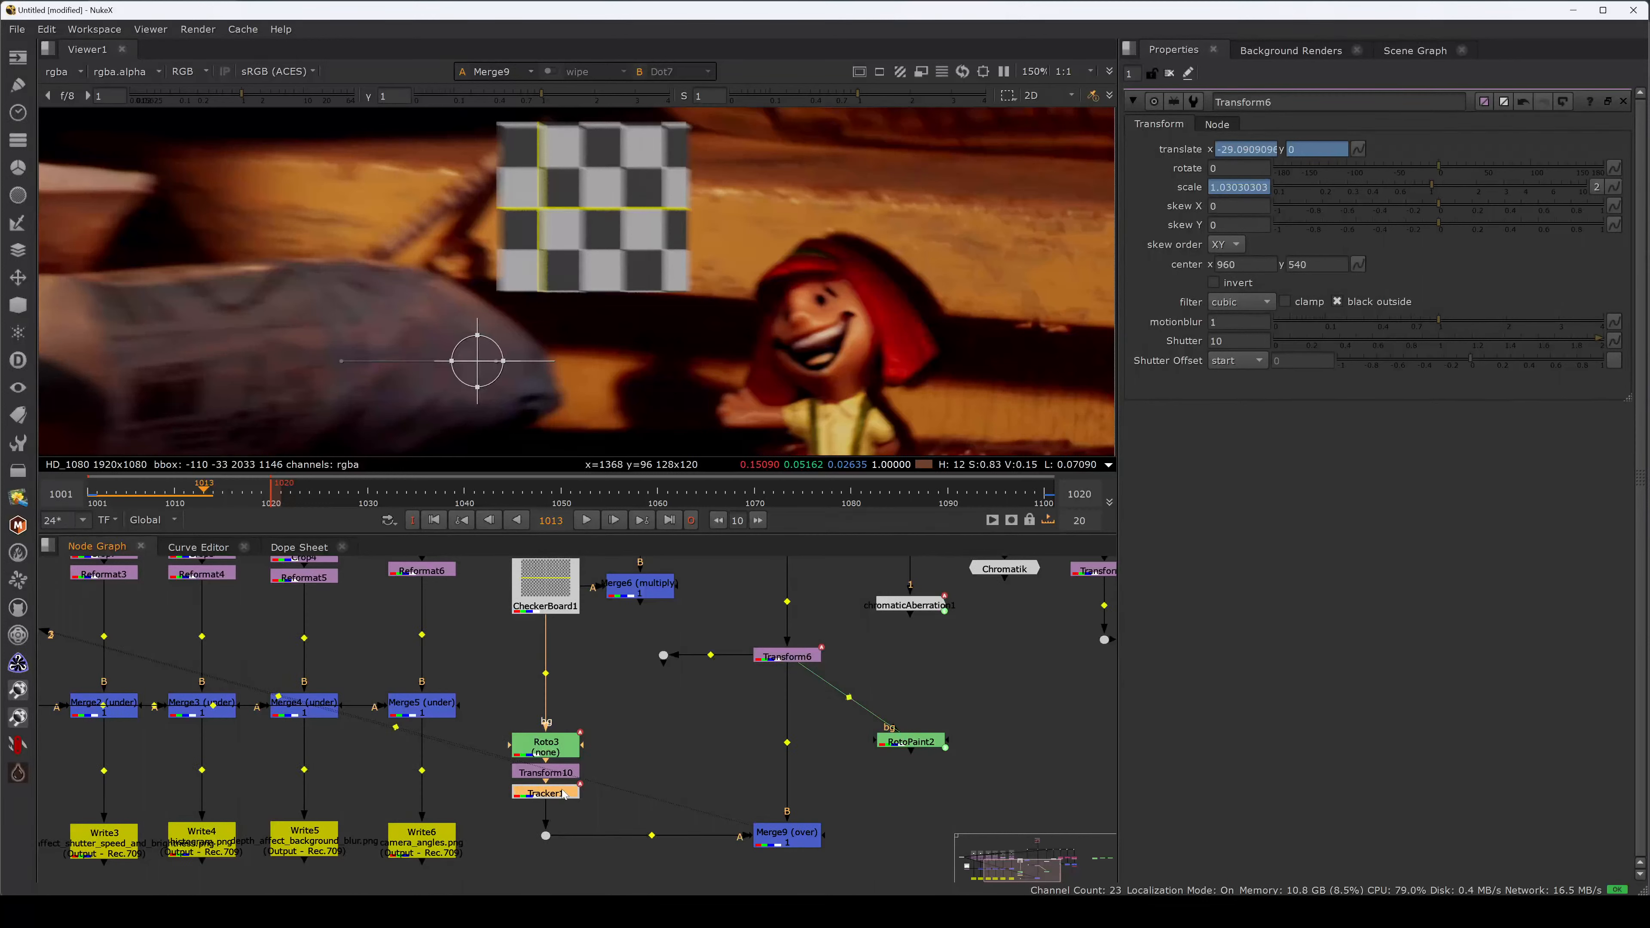
pyautogui.hotkey('ctrl', 'shift', 'x')
pyautogui.moveTo(601, 792); pyautogui.dragTo(659, 665)
pyautogui.moveTo(661, 745); pyautogui.dragTo(671, 723)
pyautogui.doubleClick(672, 724)
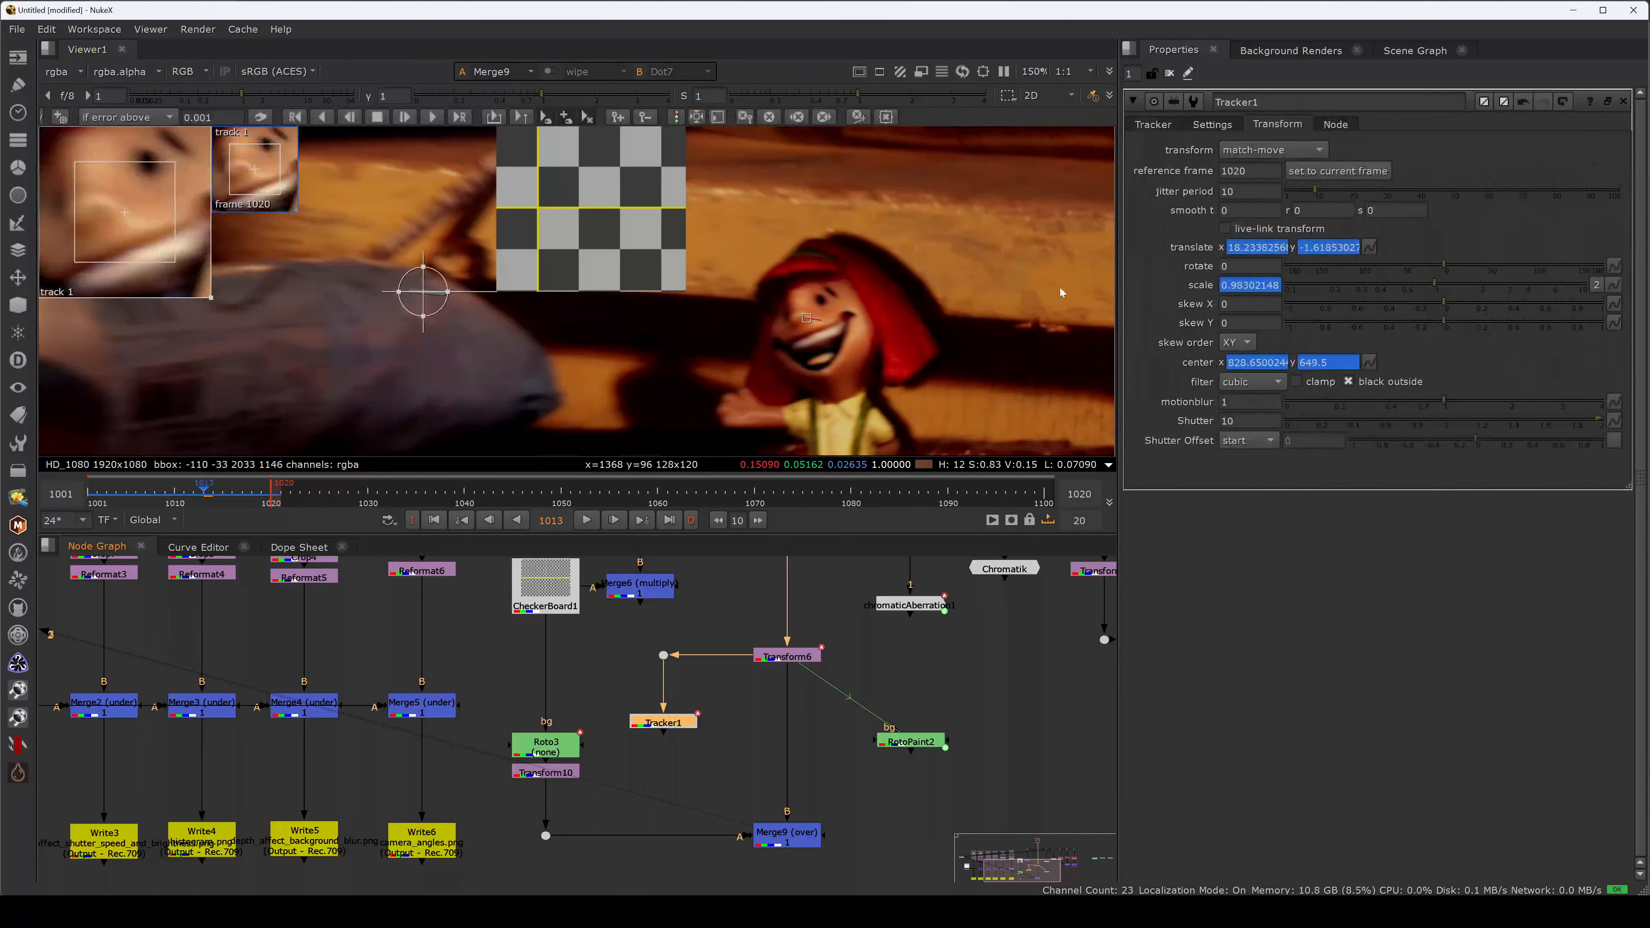
# Reset Tracker1's motion blur to 0 and shutter to 0.5.
pyautogui.click(1249, 402)
pyautogui.write('0')
pyautogui.press('Tab')
pyautogui.write('0.5')
pyautogui.press('Return')
# Export a match-move Transform_MatchMove1 from both tracks and place it below Transform10.
pyautogui.click(1153, 124)
pyautogui.click(1352, 410)
pyautogui.click(1300, 449)
pyautogui.click(1267, 543)
pyautogui.click(1463, 449)
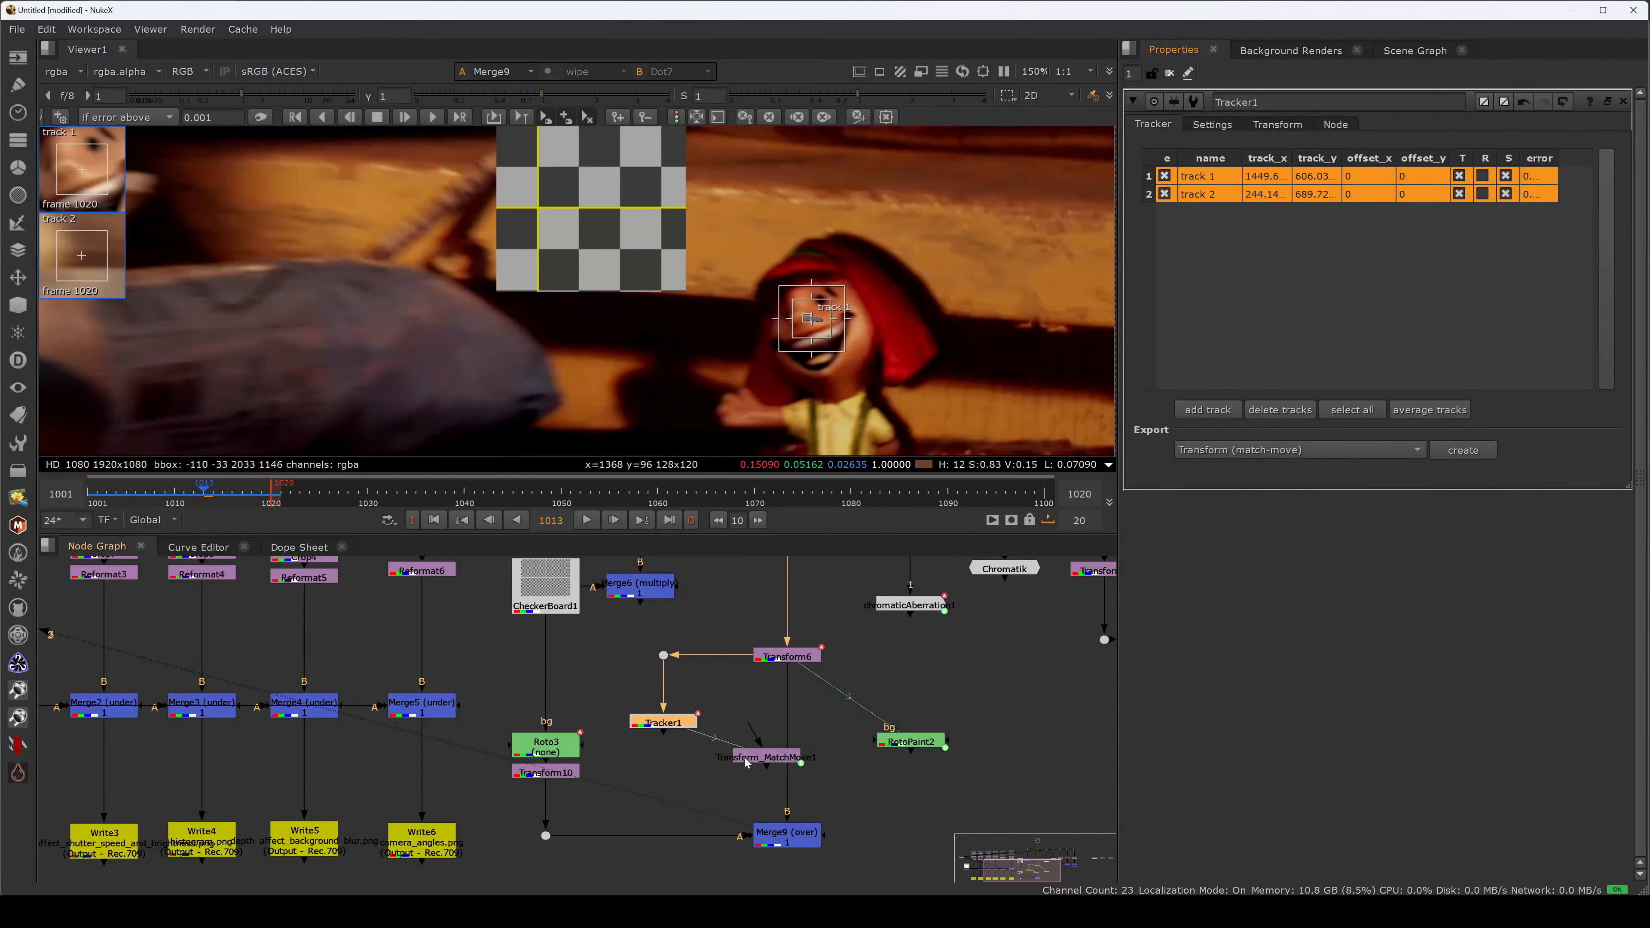
pyautogui.moveTo(753, 756); pyautogui.dragTo(560, 800)
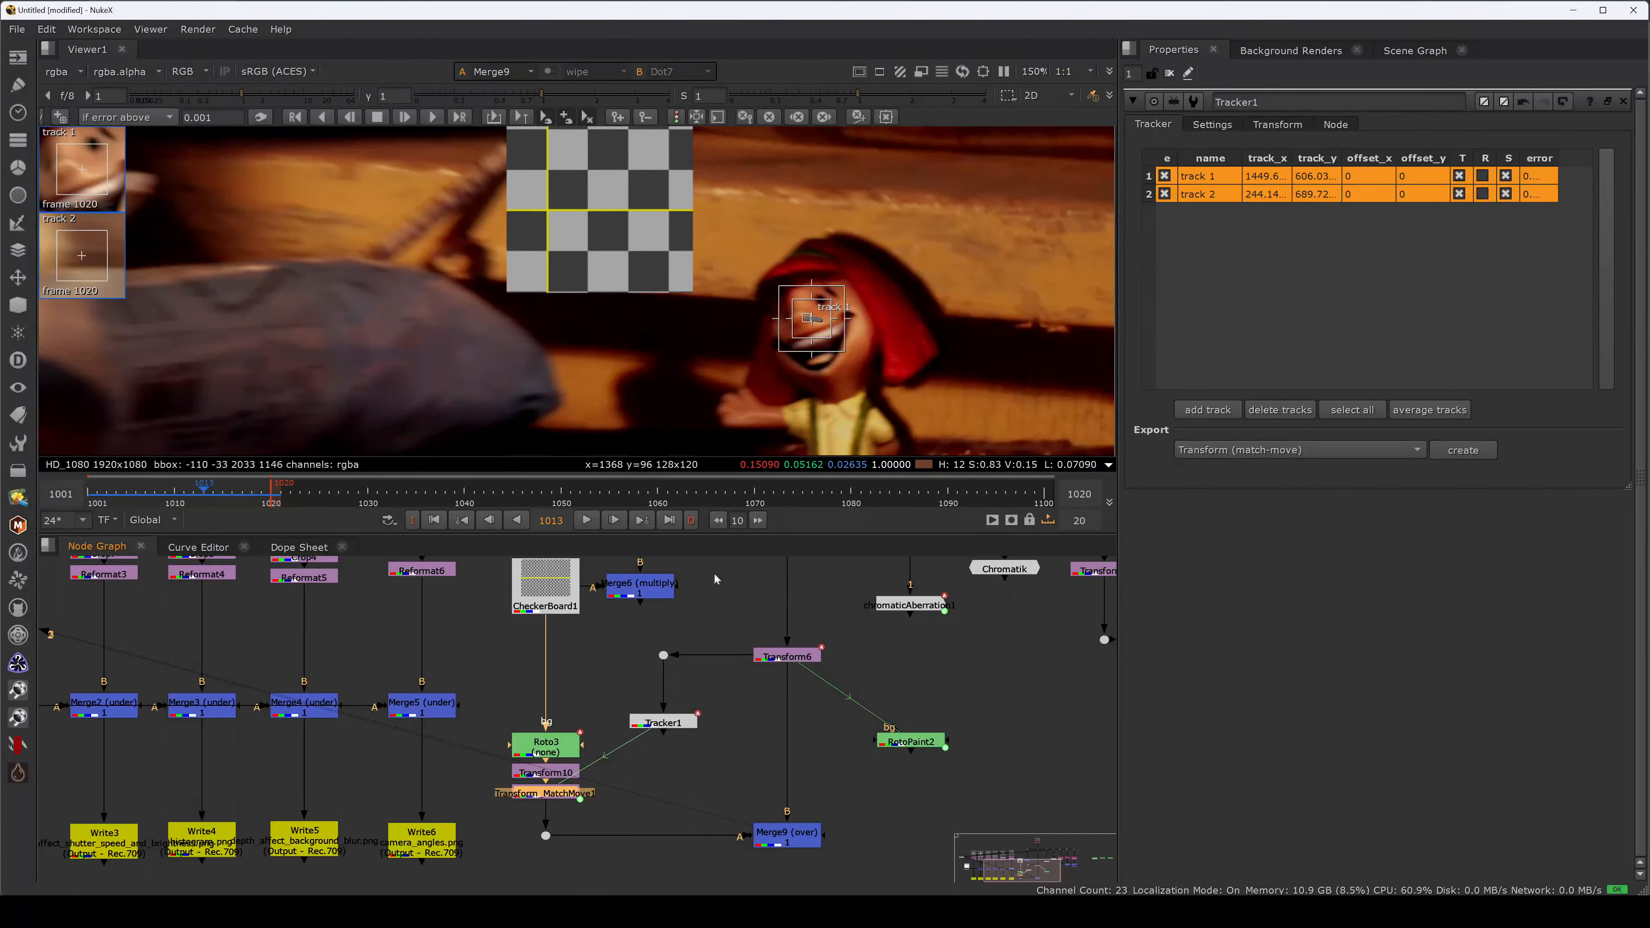
# Park Tracker1 beside Transform_MatchMove1 and view Transform_MatchMove1's output.
pyautogui.moveTo(656, 724); pyautogui.dragTo(657, 794)
pyautogui.click(679, 292)
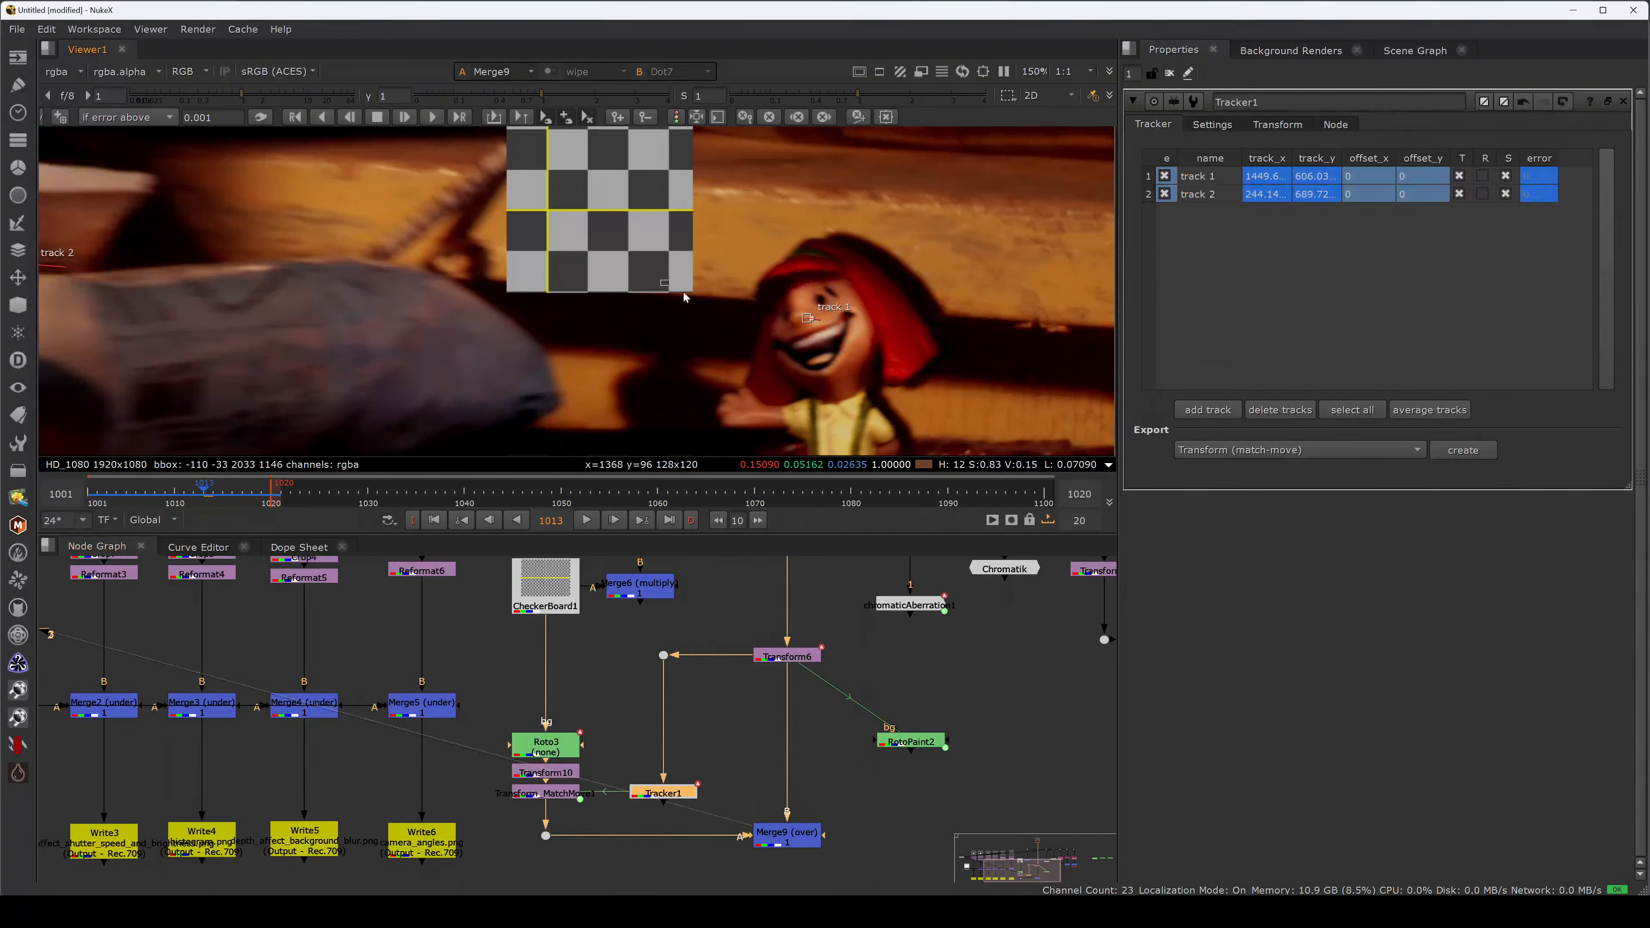
pyautogui.moveTo(647, 798); pyautogui.dragTo(652, 796)
pyautogui.click(650, 820)
pyautogui.click(1278, 125)
pyautogui.click(546, 793)
pyautogui.press('2')
pyautogui.doubleClick(546, 793)
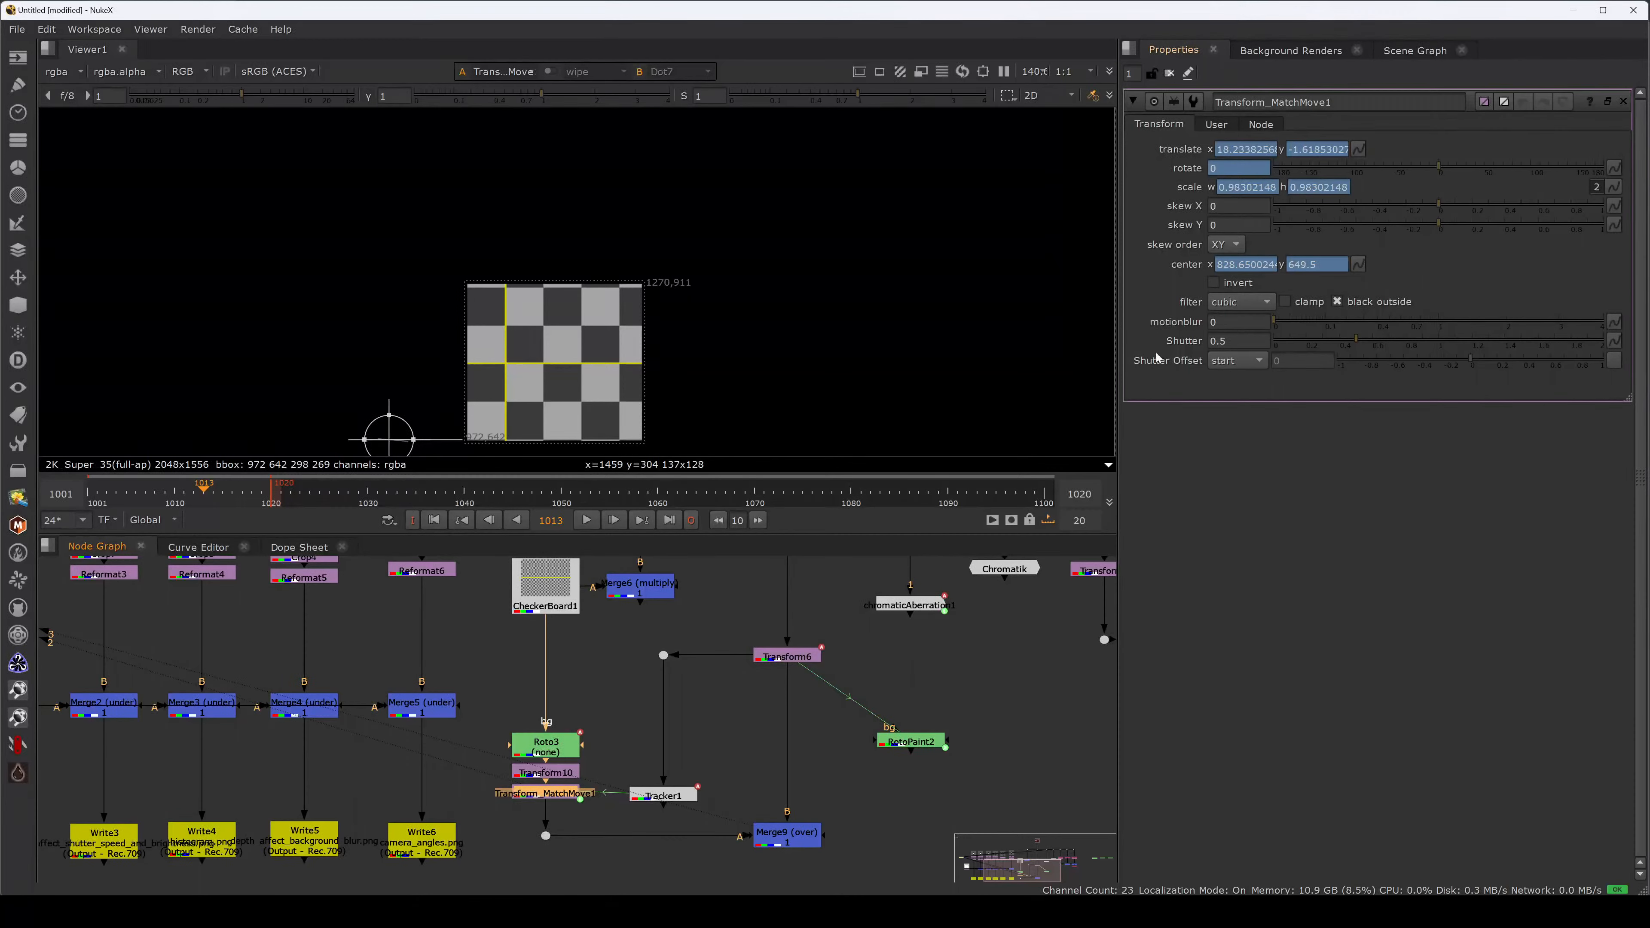
# Set Transform_MatchMove1's motion blur to 1 and shutter to 10.
pyautogui.doubleClick(663, 794)
pyautogui.moveTo(663, 794); pyautogui.dragTo(663, 731)
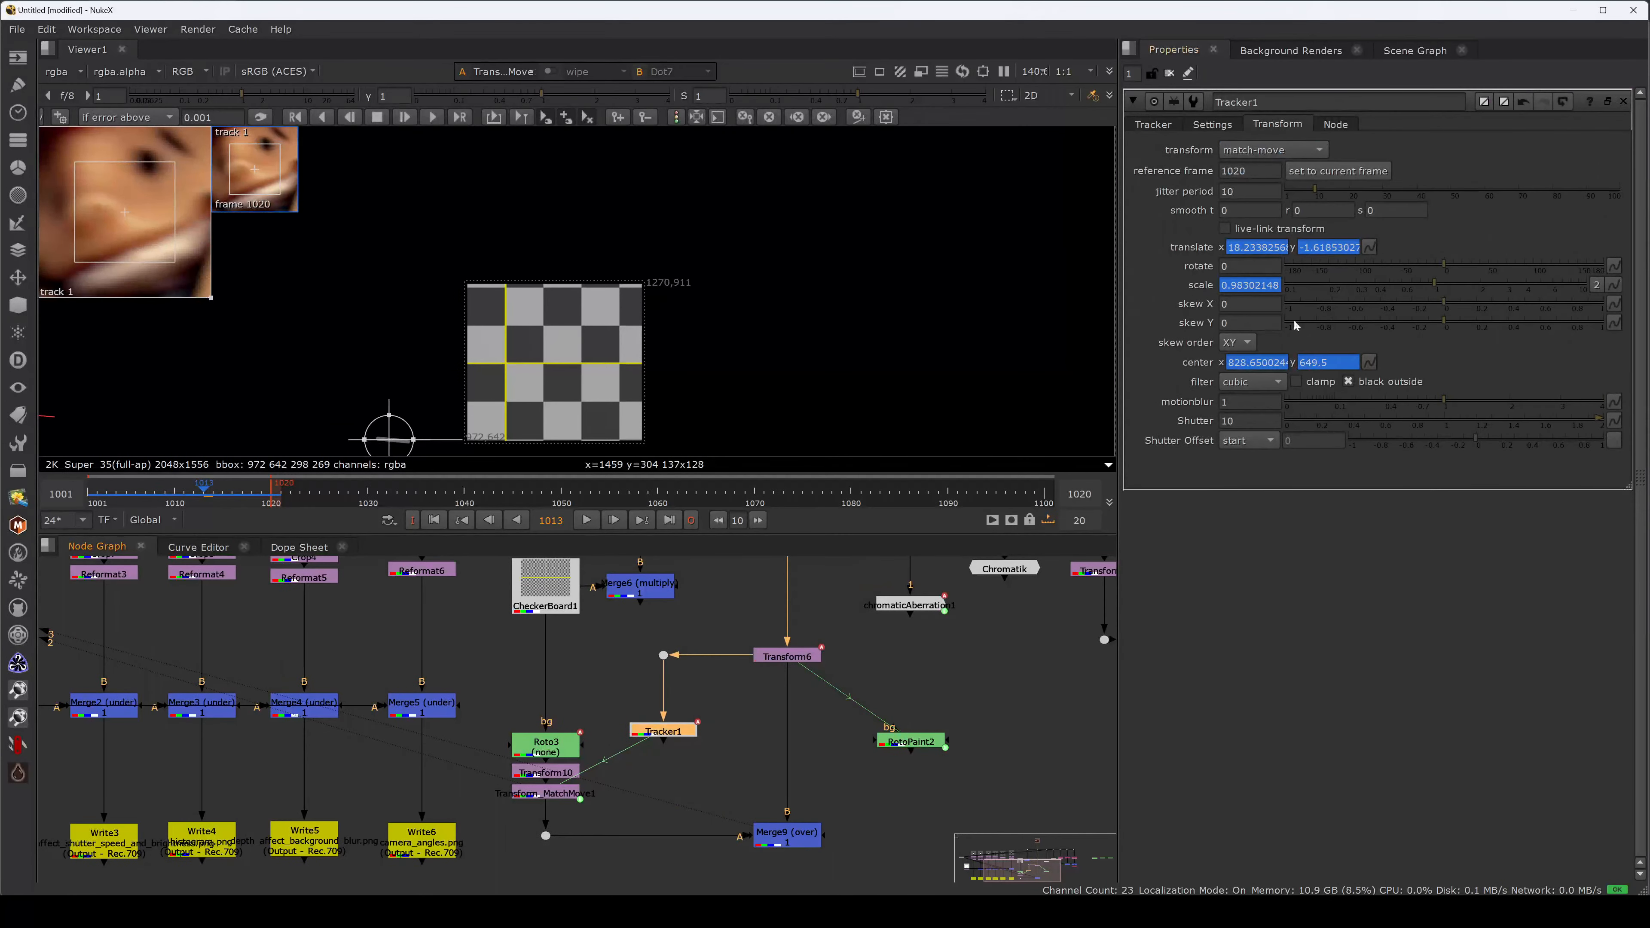
pyautogui.doubleClick(559, 793)
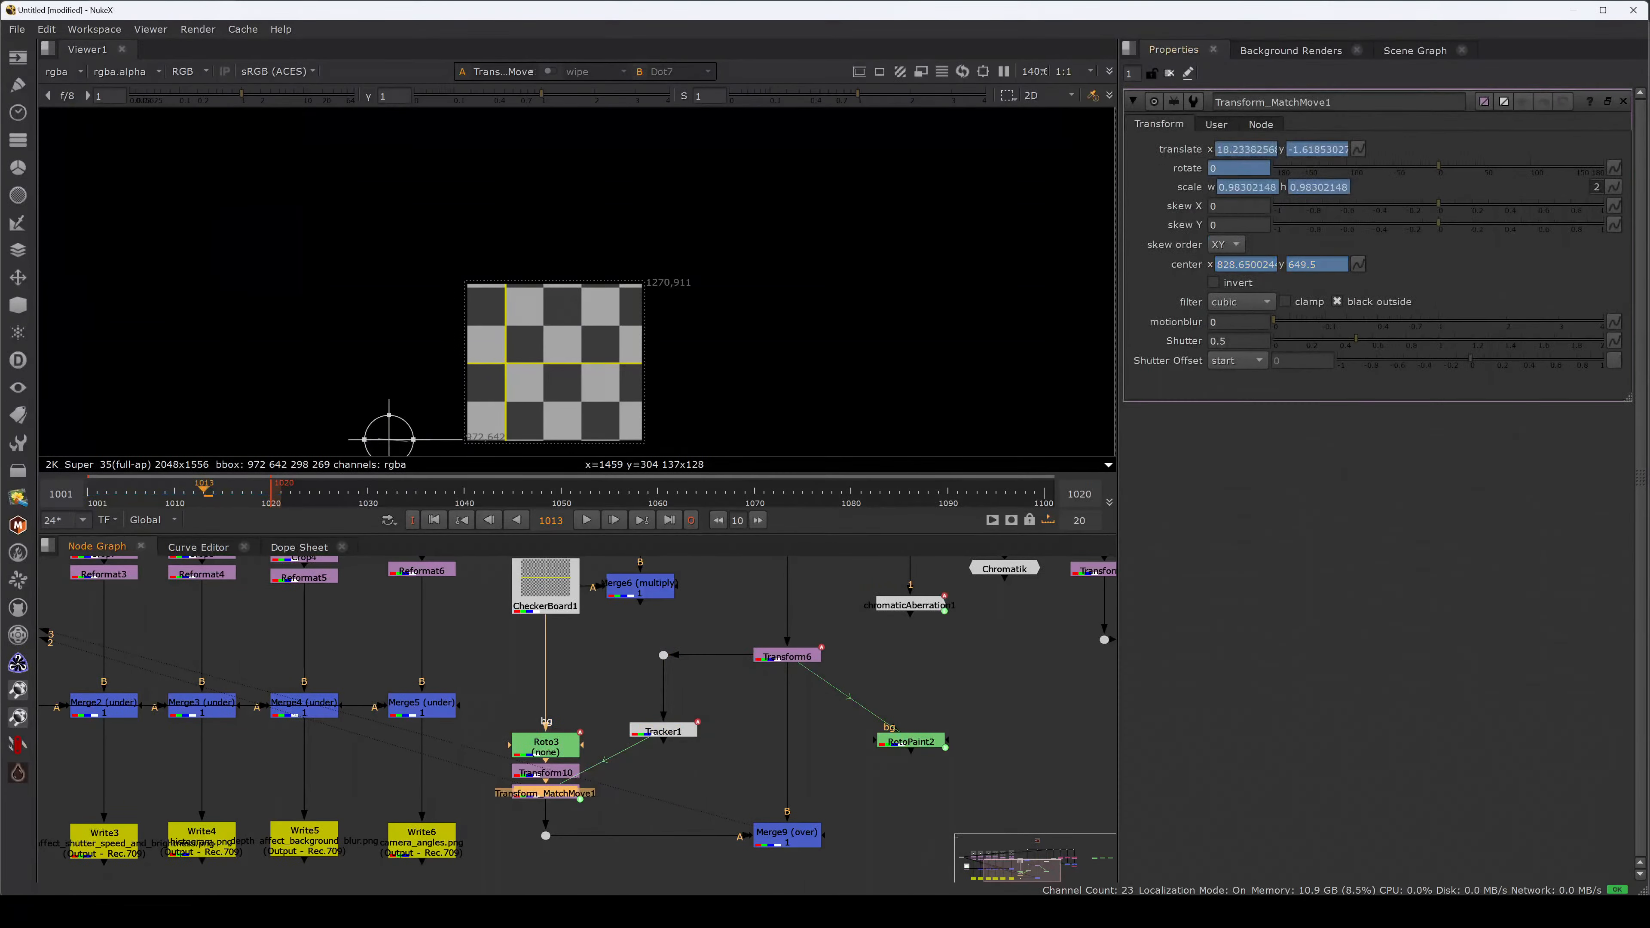
pyautogui.click(1210, 321)
pyautogui.write('1')
pyautogui.press('Tab')
pyautogui.moveTo(1235, 341); pyautogui.dragTo(1138, 343)
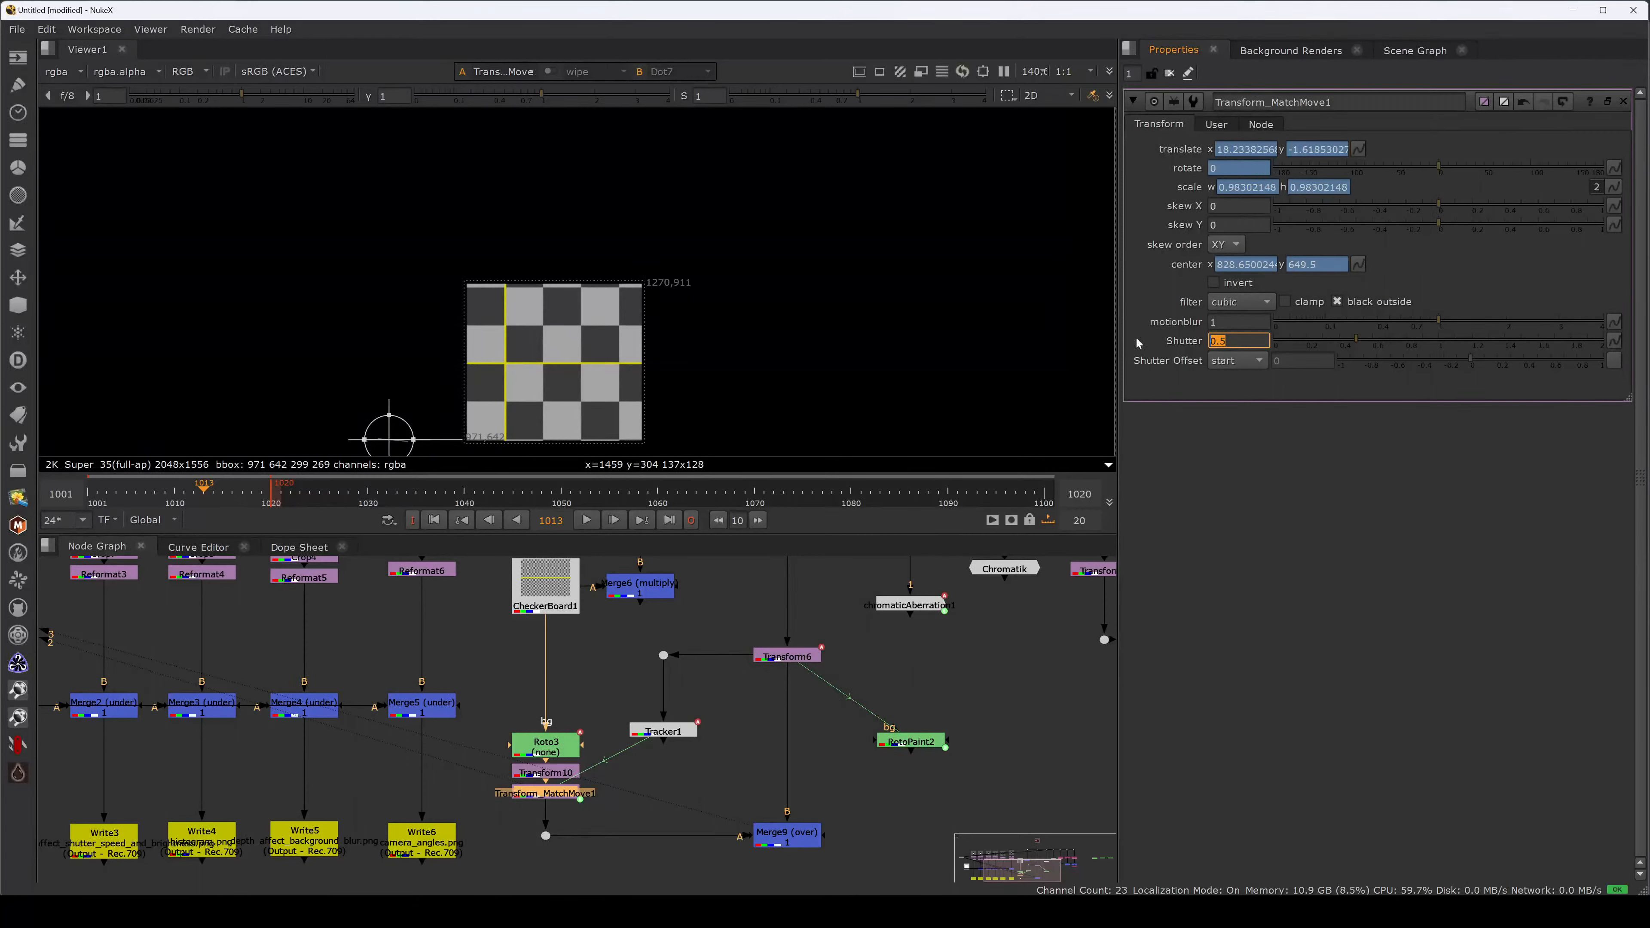
pyautogui.write('10')
# View the comp from Merge9 and reset Tracker1 to motion blur 0, shutter 0.5.
pyautogui.click(782, 838)
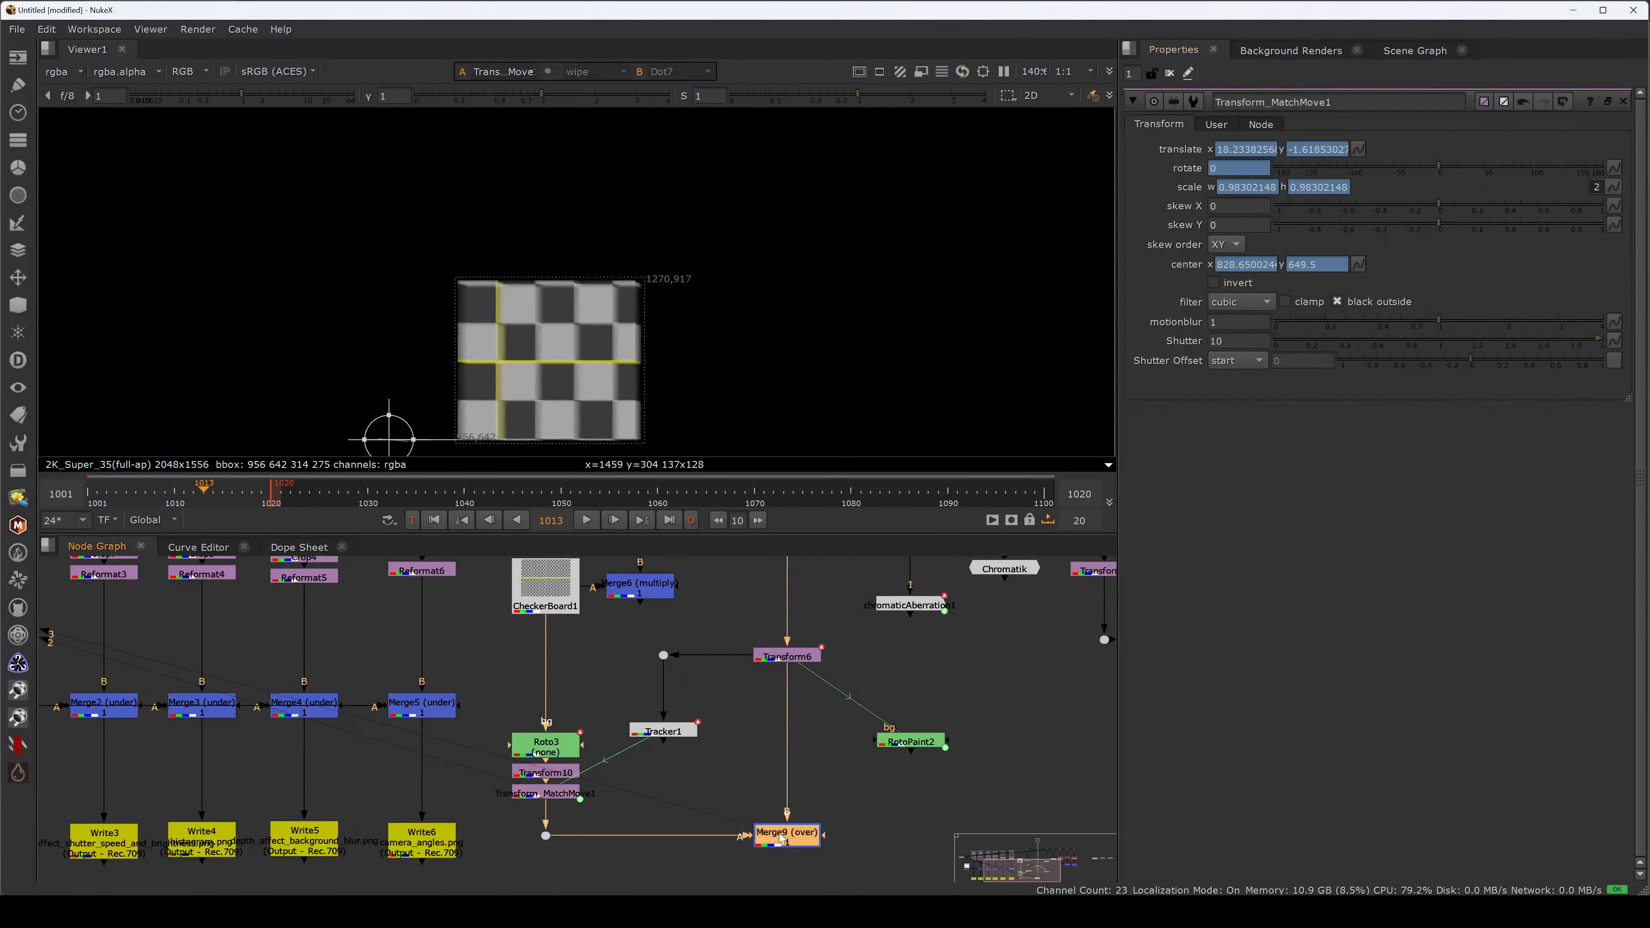
pyautogui.press('1')
pyautogui.click(562, 793)
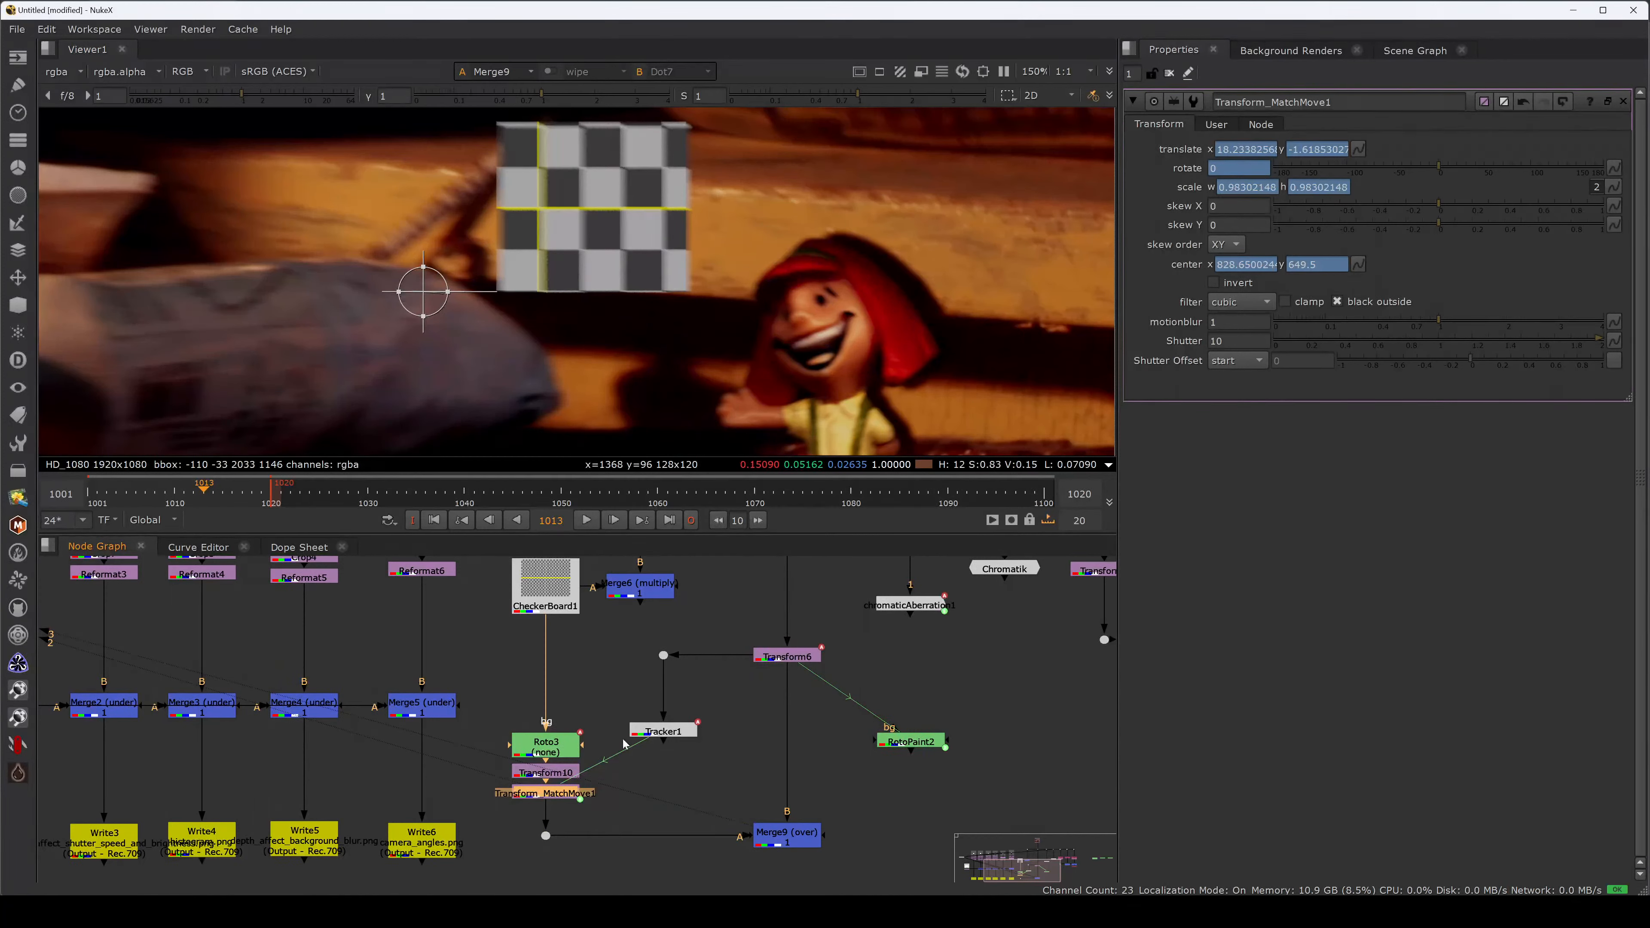
pyautogui.click(663, 731)
pyautogui.moveTo(663, 731); pyautogui.dragTo(663, 675)
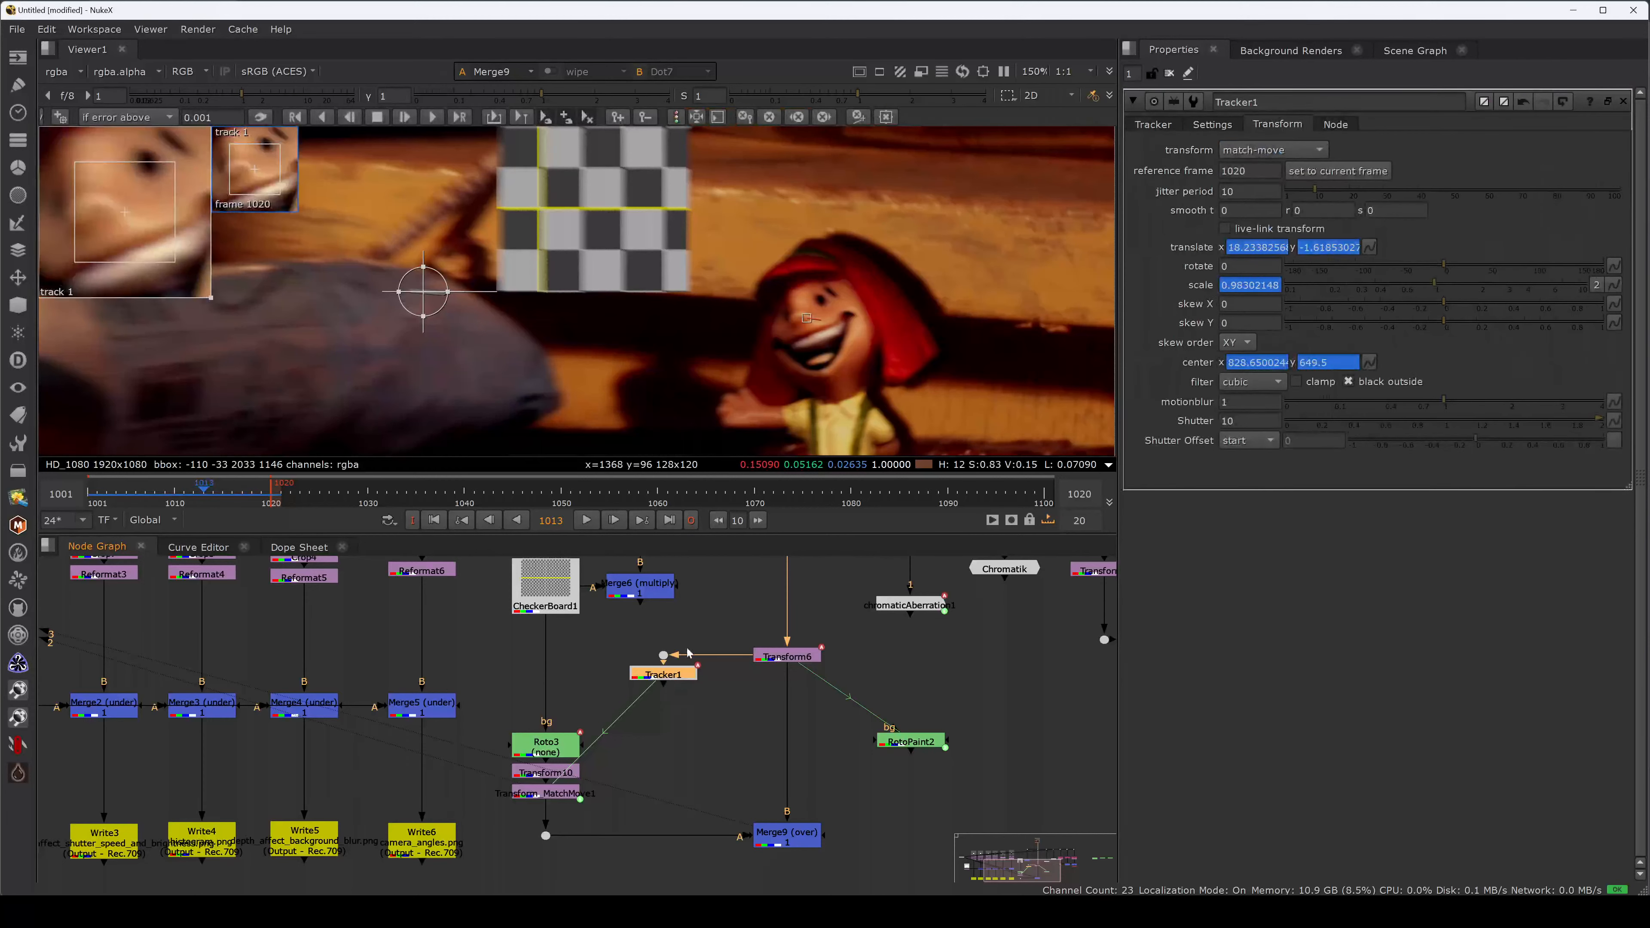
pyautogui.click(1249, 400)
pyautogui.write('0')
pyautogui.press('Tab')
pyautogui.write('0.5')
pyautogui.press('Return')
# Pull Transform_MatchMove1 out of the checkerboard branch, leaving it beside Tracker1.
pyautogui.doubleClick(567, 794)
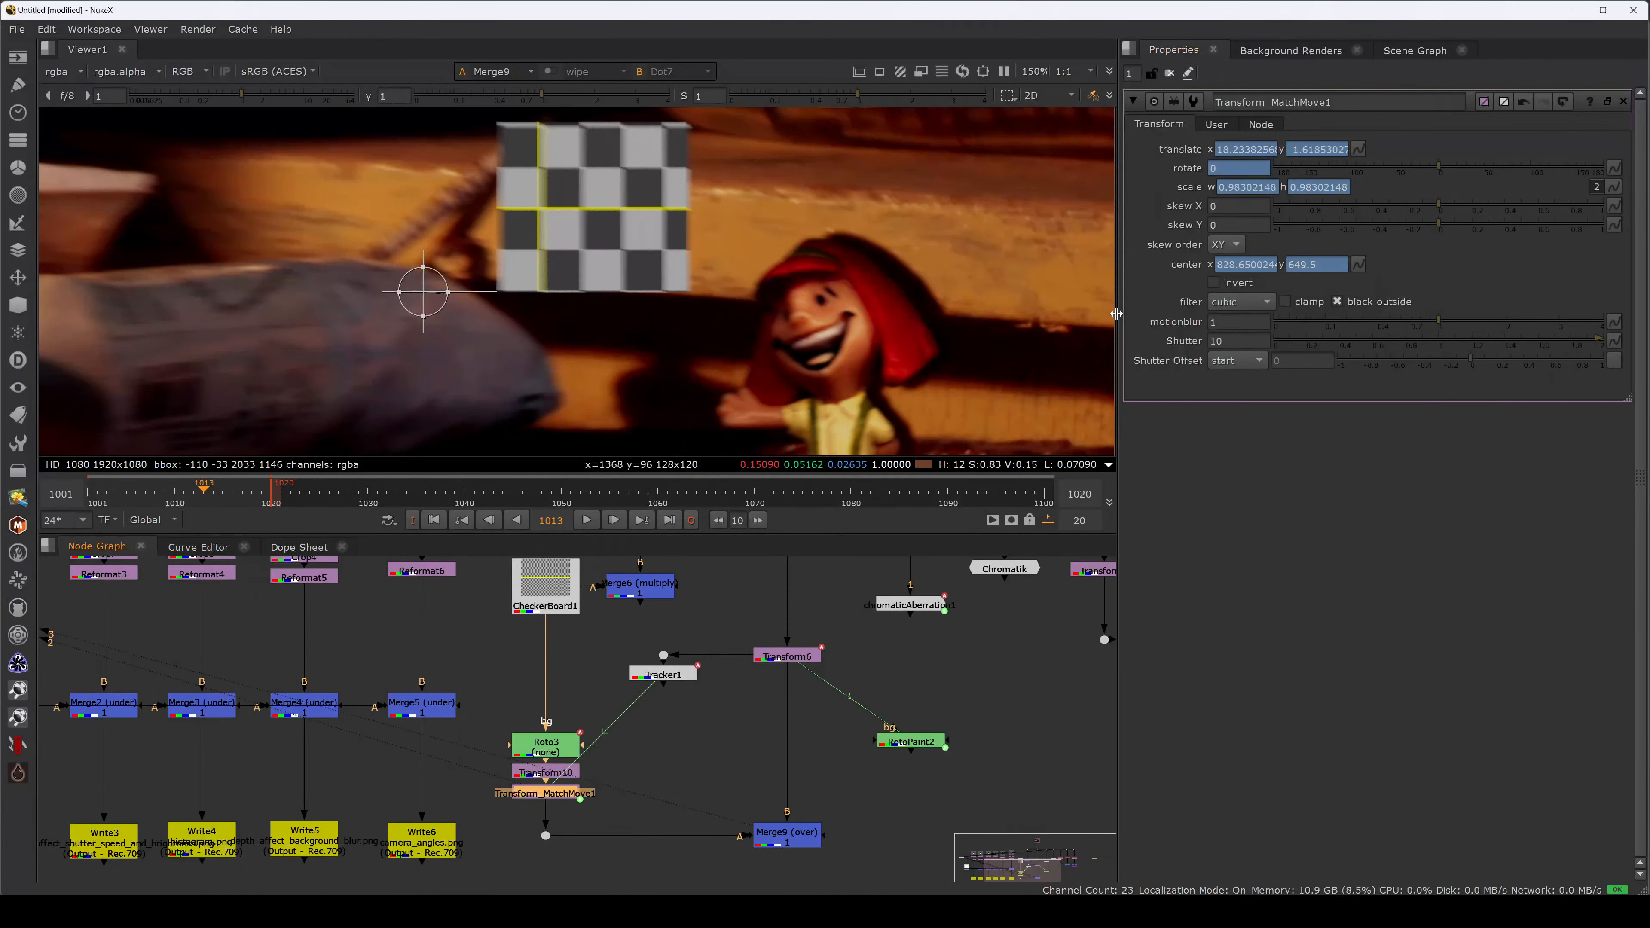
pyautogui.click(649, 783)
pyautogui.click(783, 835)
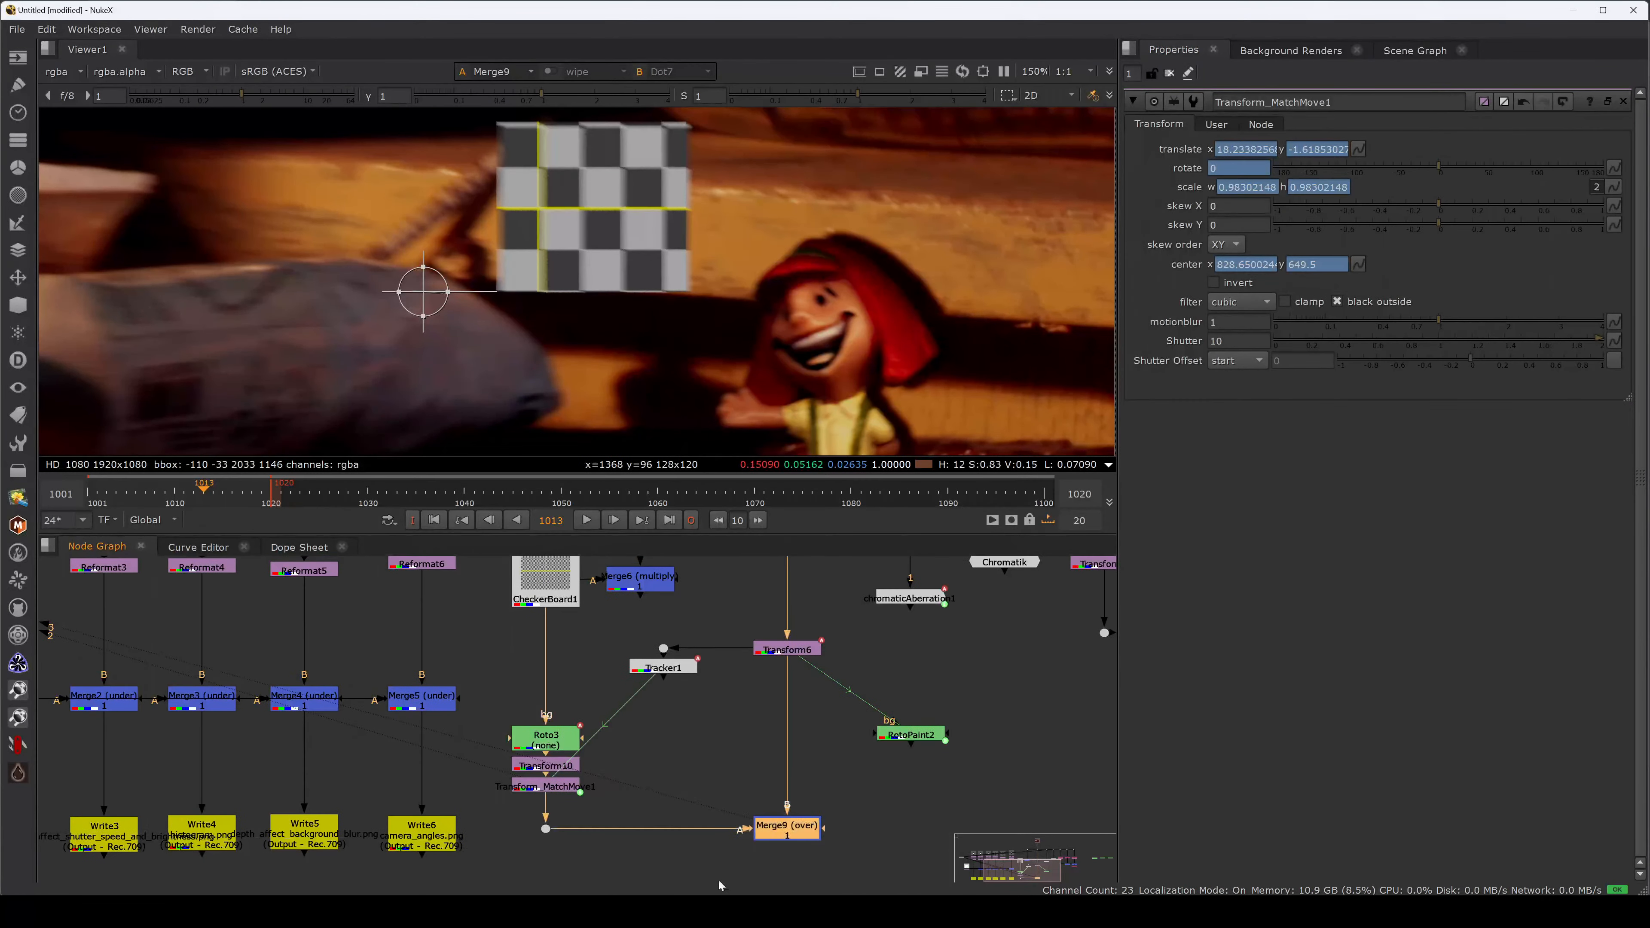
pyautogui.moveTo(552, 787); pyautogui.dragTo(745, 702)
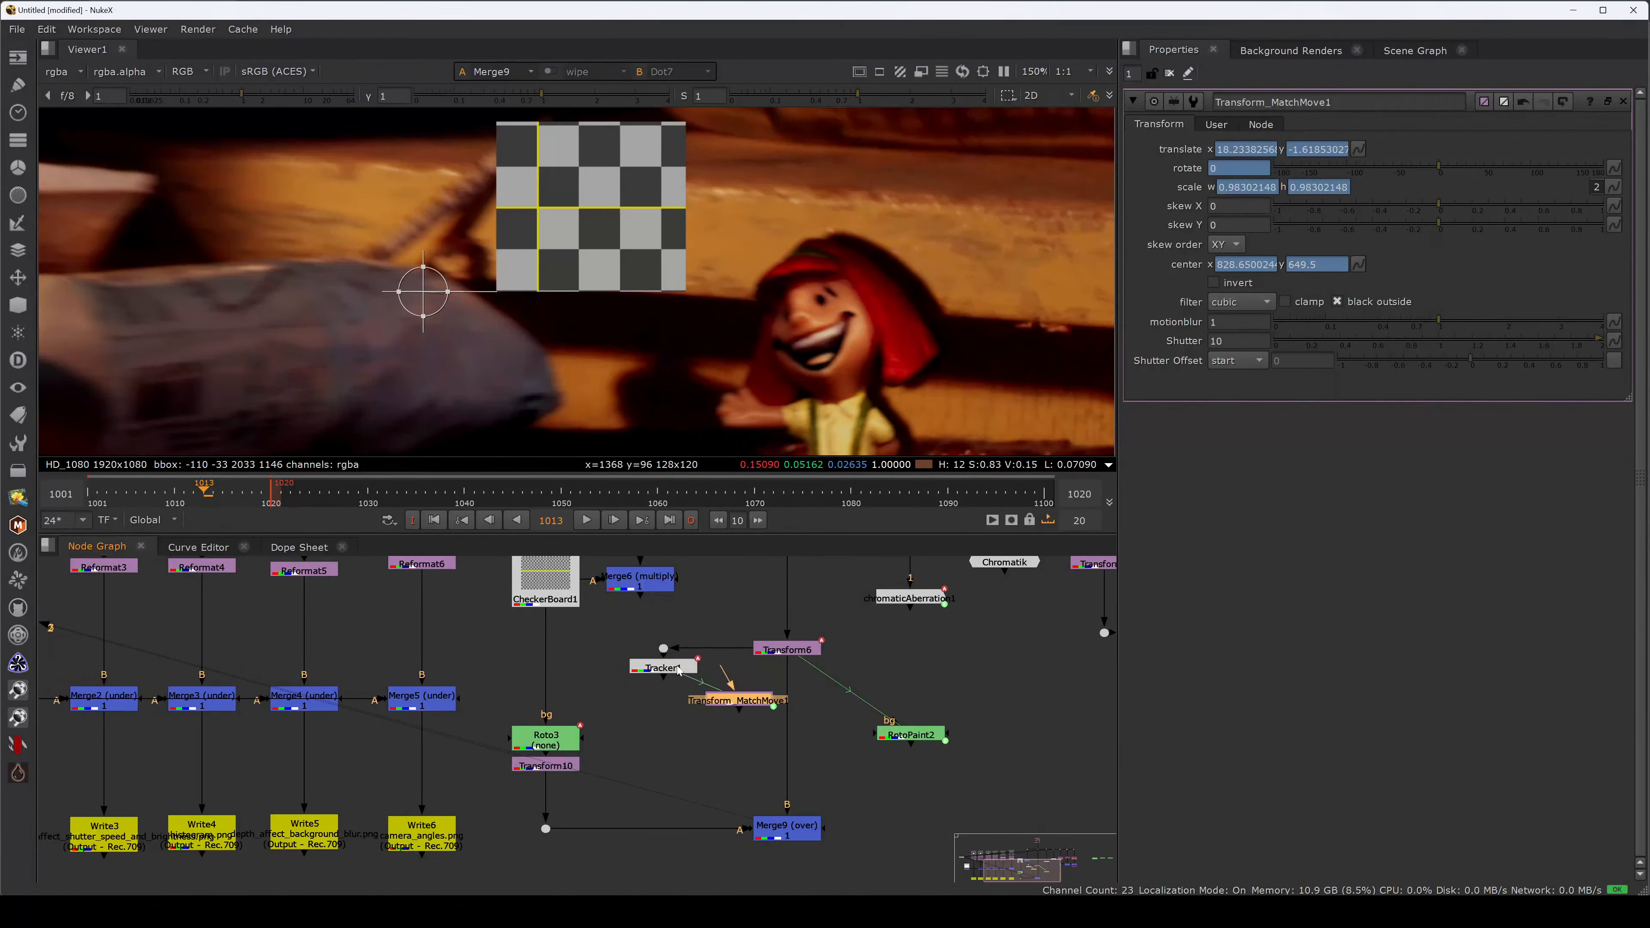
# Export another match-move transform, Transform_MatchMove2, and insert it below Transform10.
pyautogui.doubleClick(676, 667)
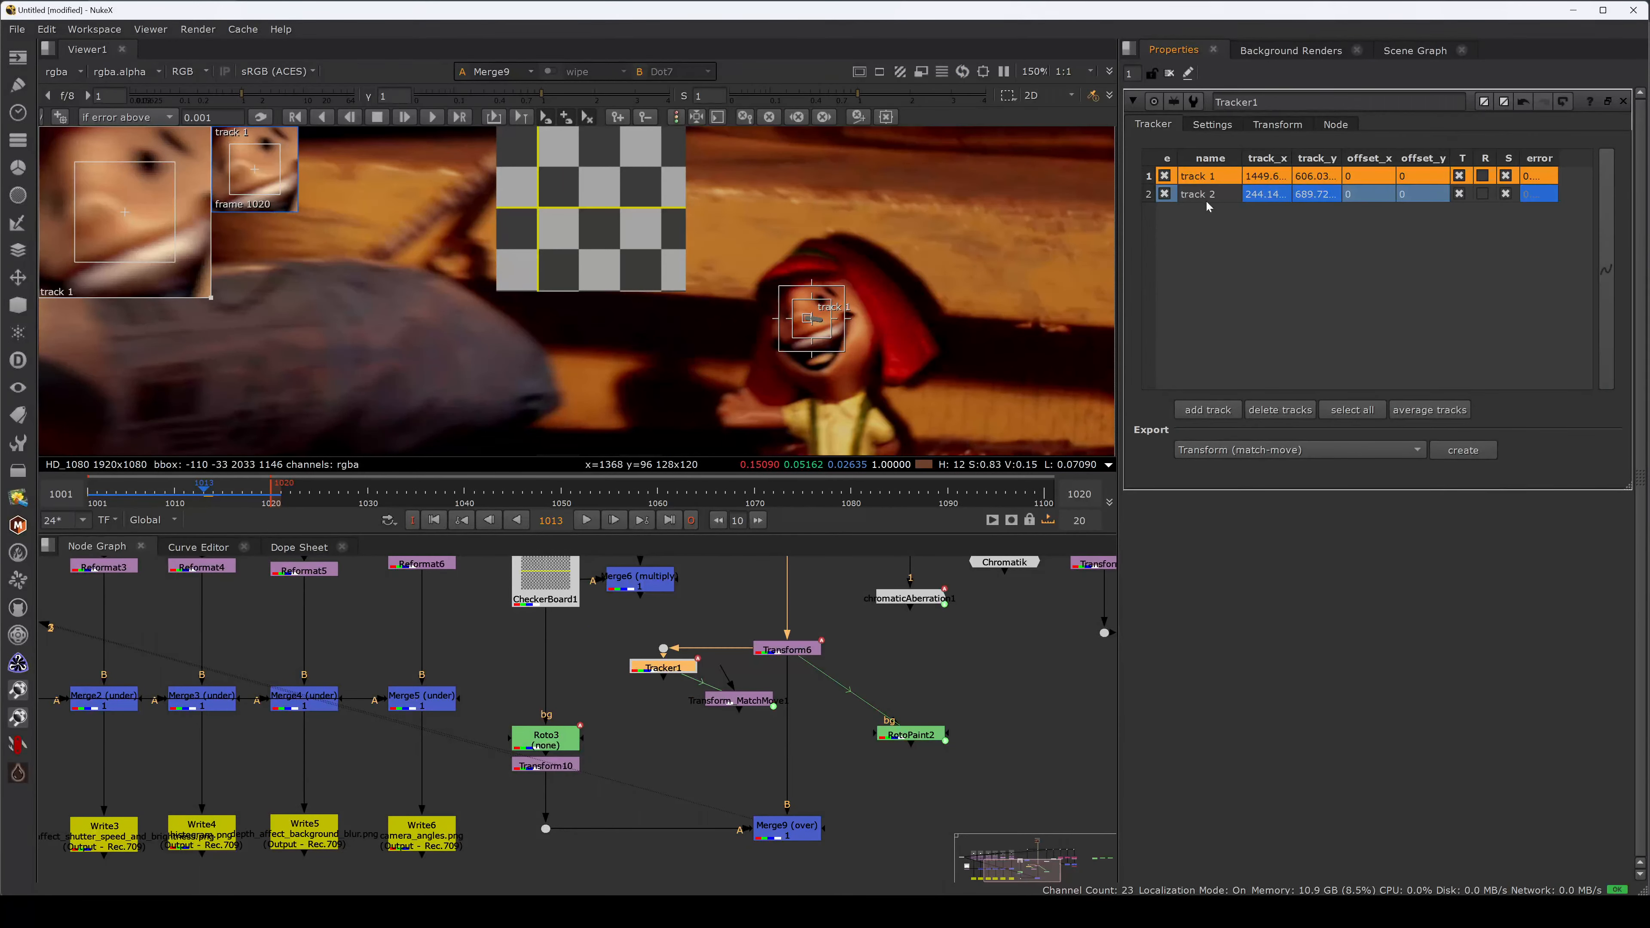
pyautogui.click(1325, 450)
pyautogui.click(1333, 486)
pyautogui.click(1463, 450)
pyautogui.moveTo(663, 718); pyautogui.dragTo(546, 786)
# Give Transform_MatchMove2 motion blur 1 and shutter 10, then switch to the doll_comp_v004.nk NukeStudio window.
pyautogui.moveTo(1226, 323); pyautogui.dragTo(1190, 332)
pyautogui.write('1')
pyautogui.press('Tab')
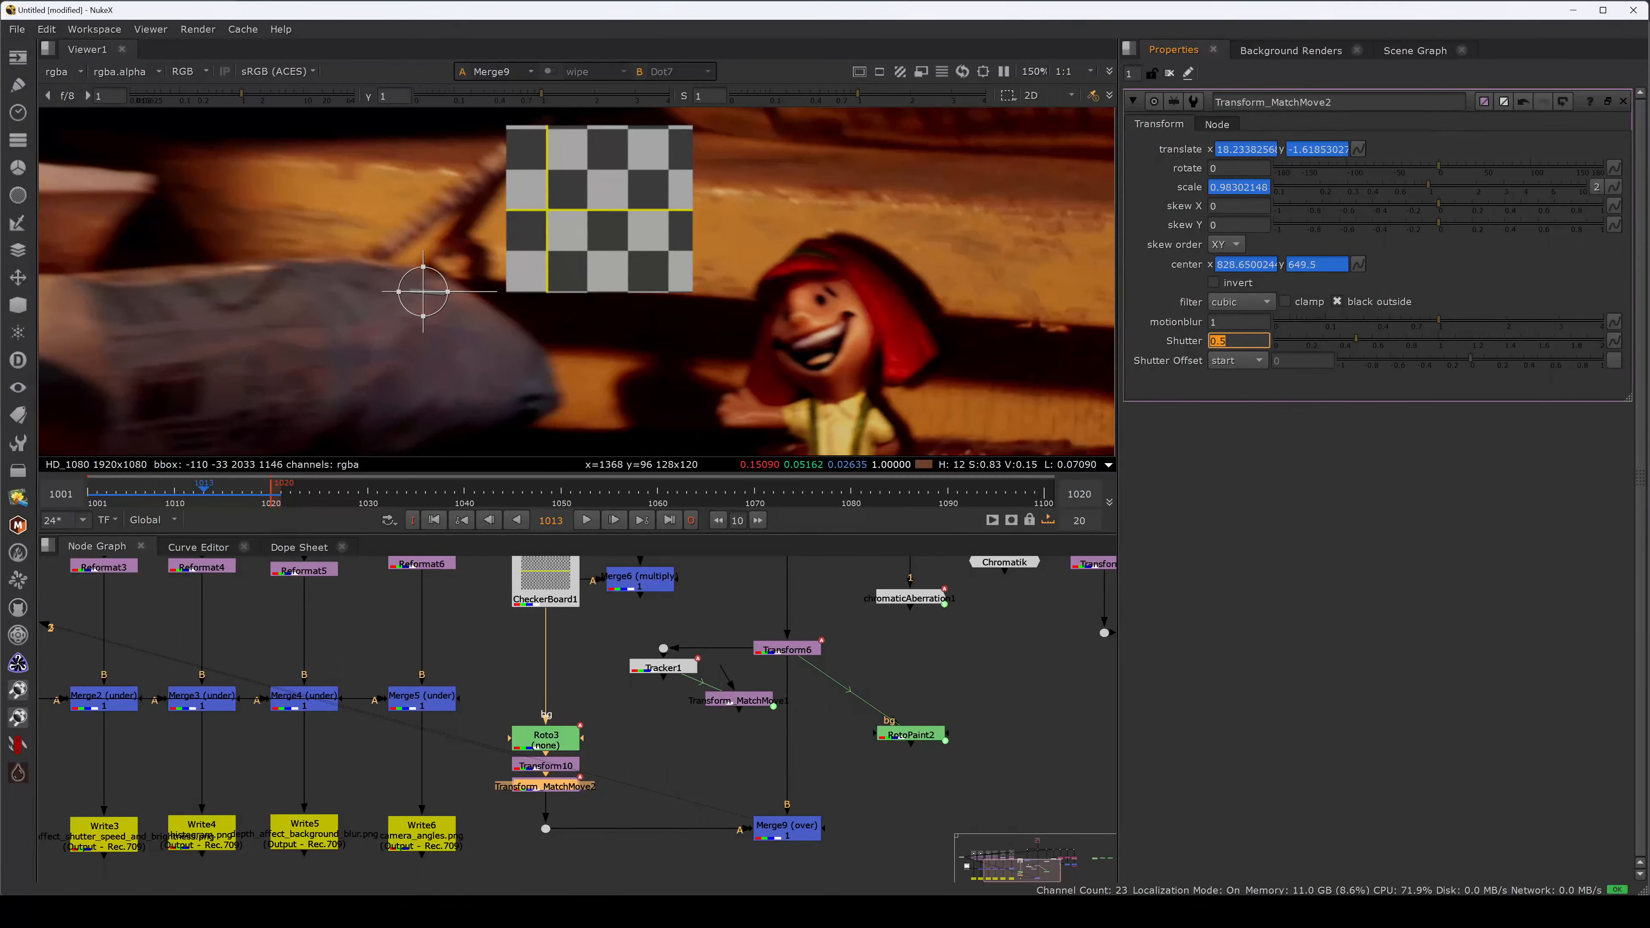
pyautogui.write('10')
pyautogui.press('Return')
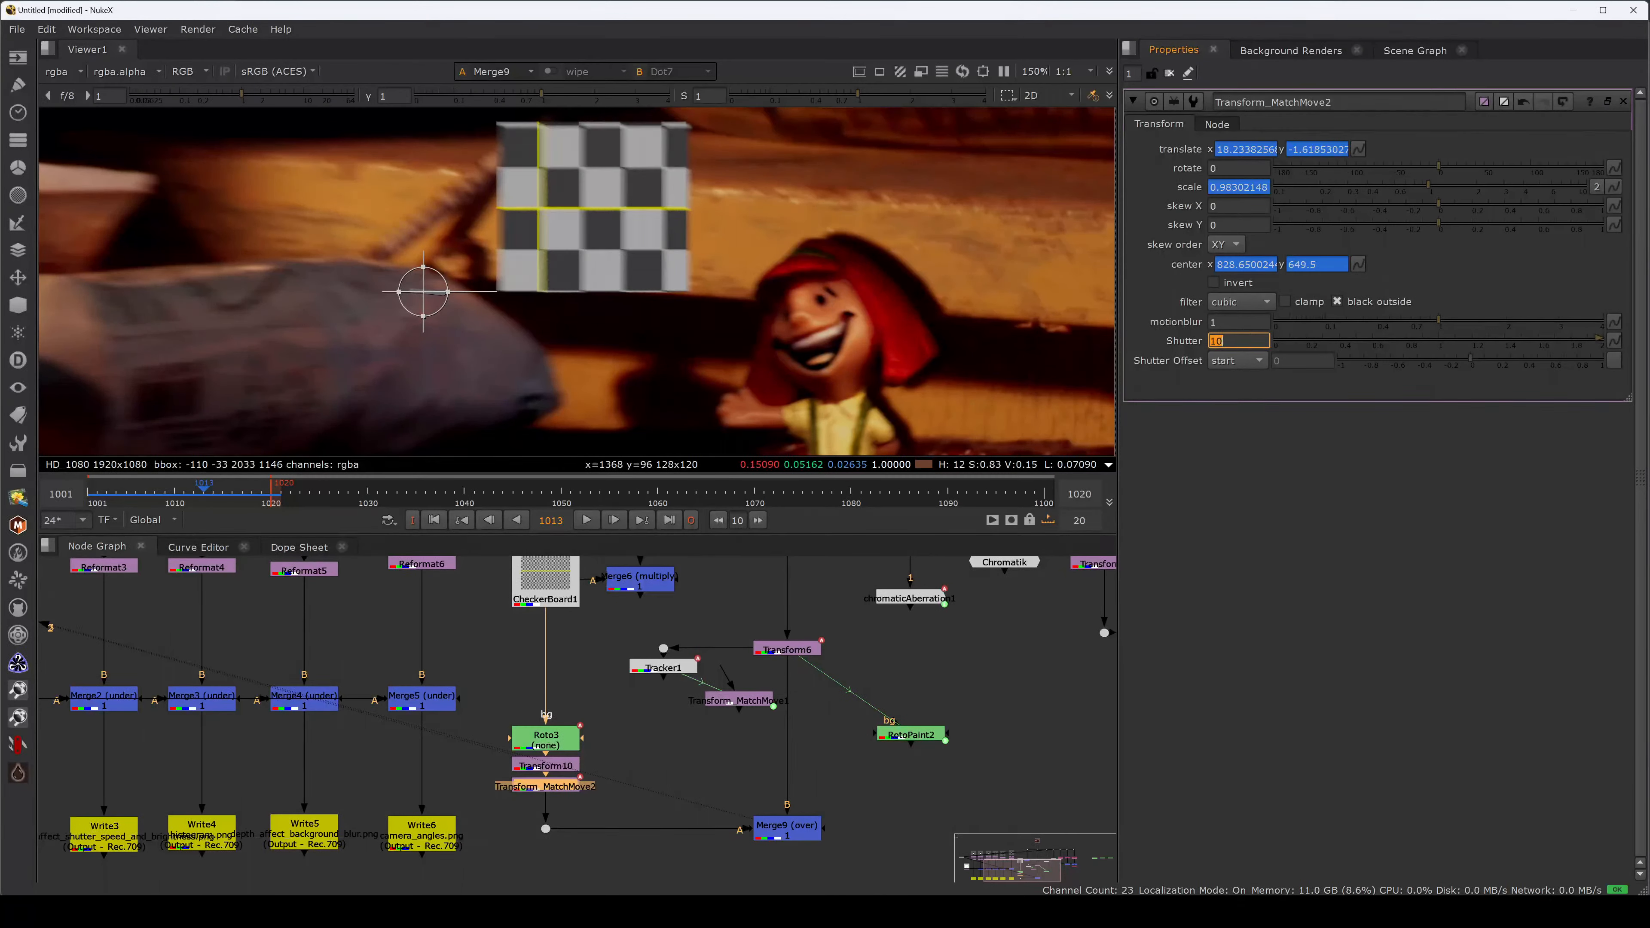
pyautogui.click(704, 741)
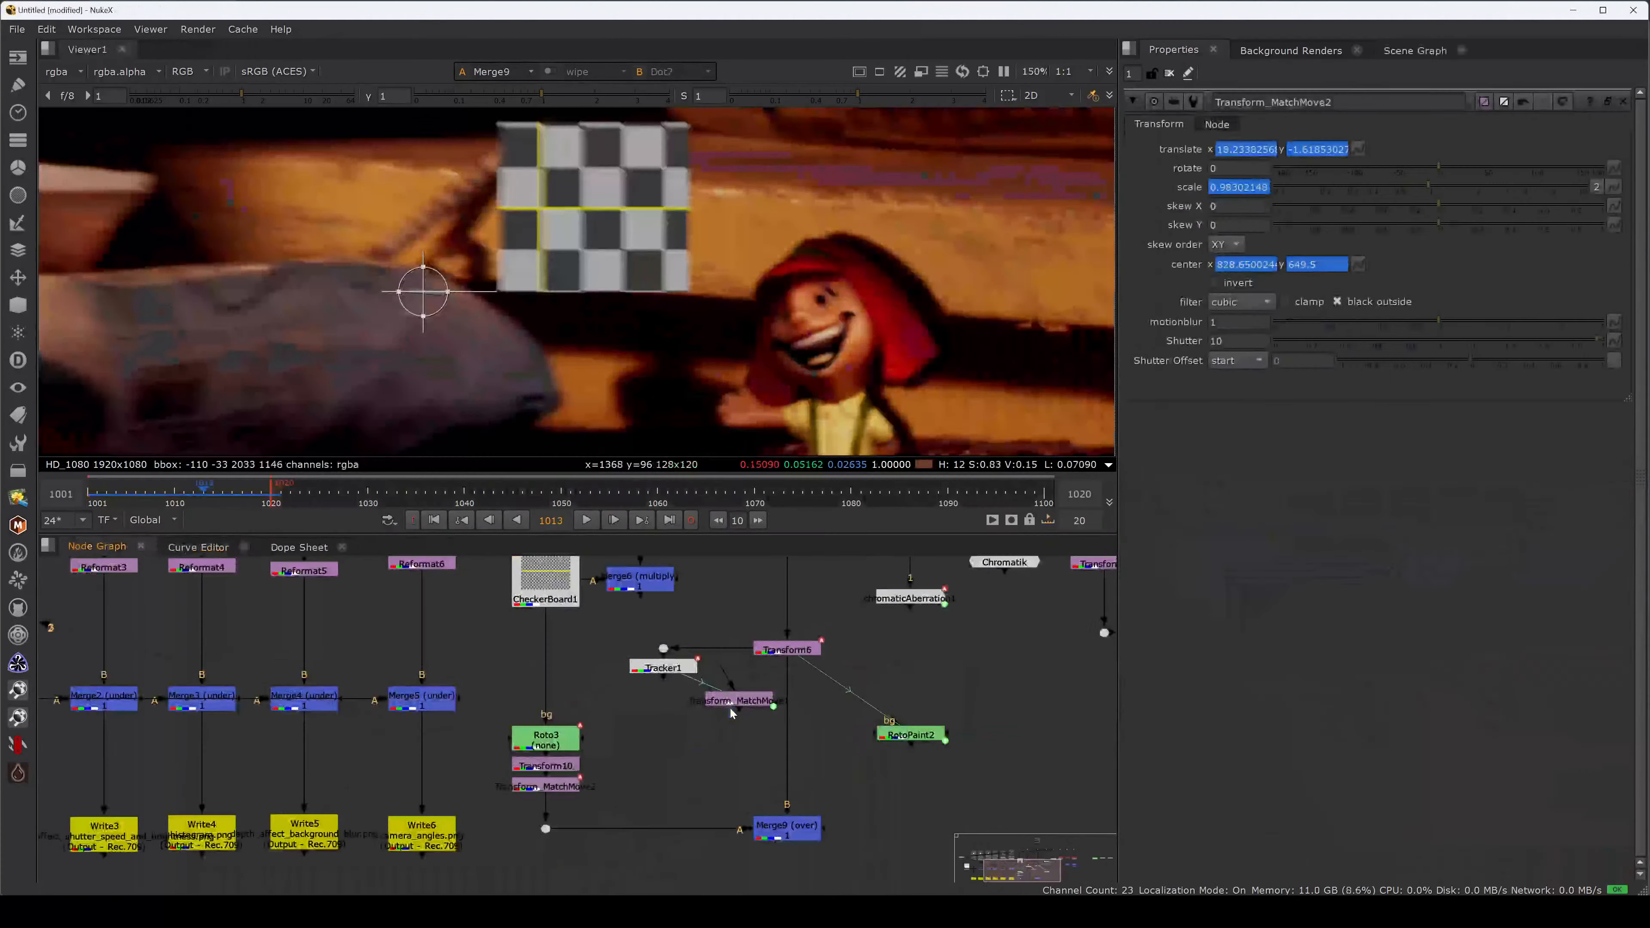
pyautogui.hotkey('alt', 'Tab')
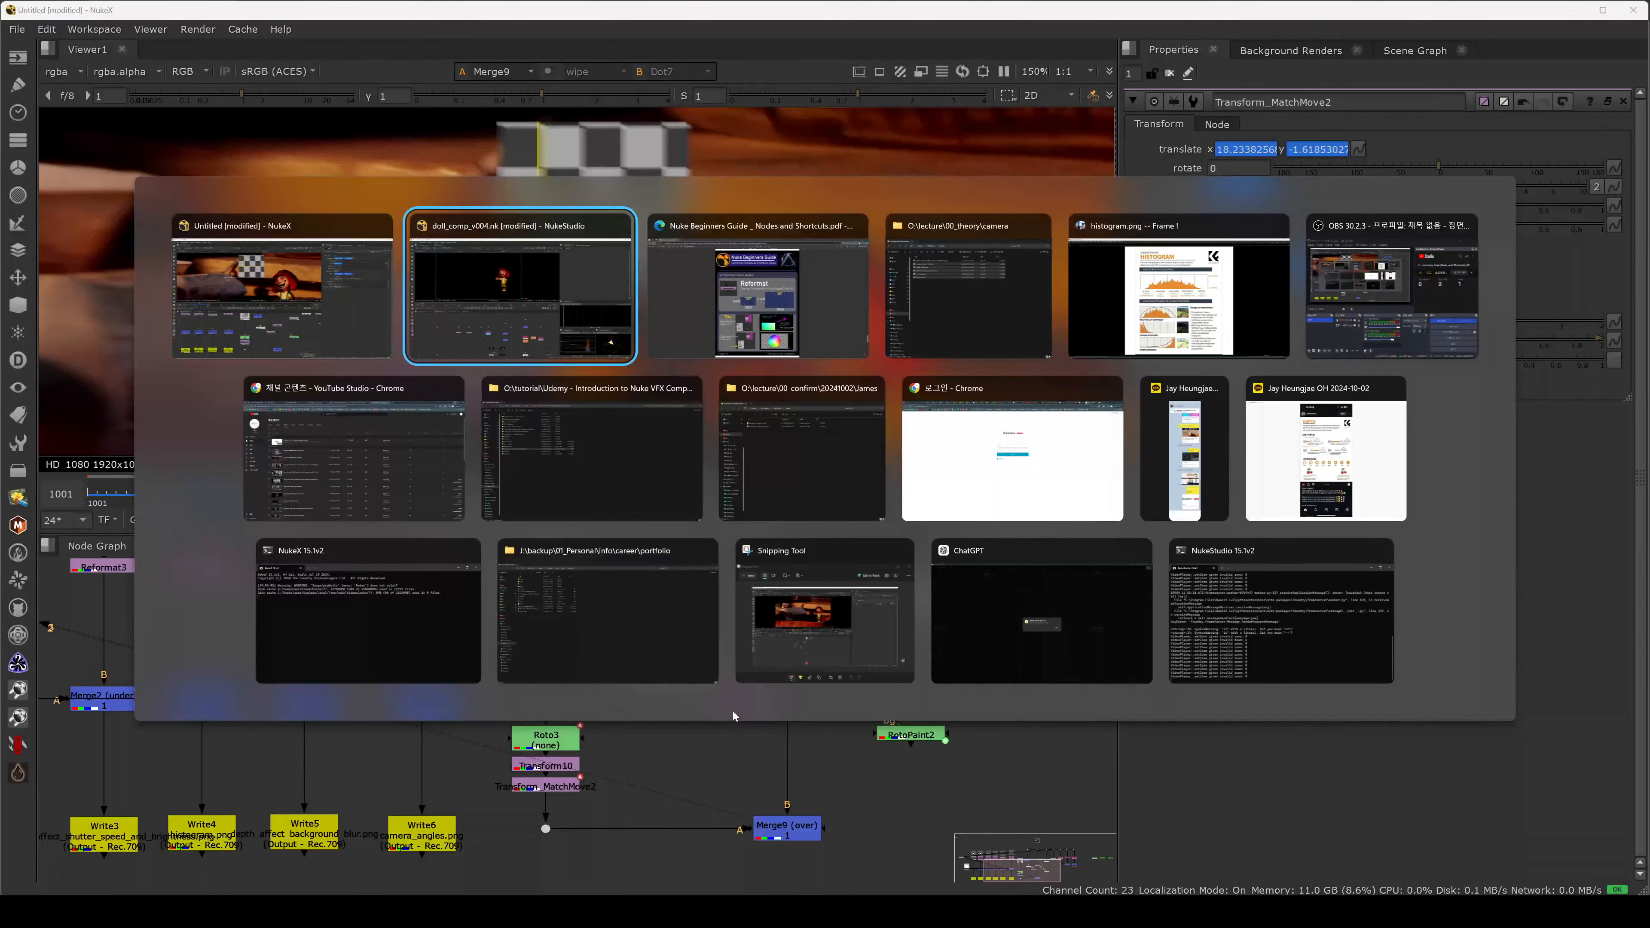
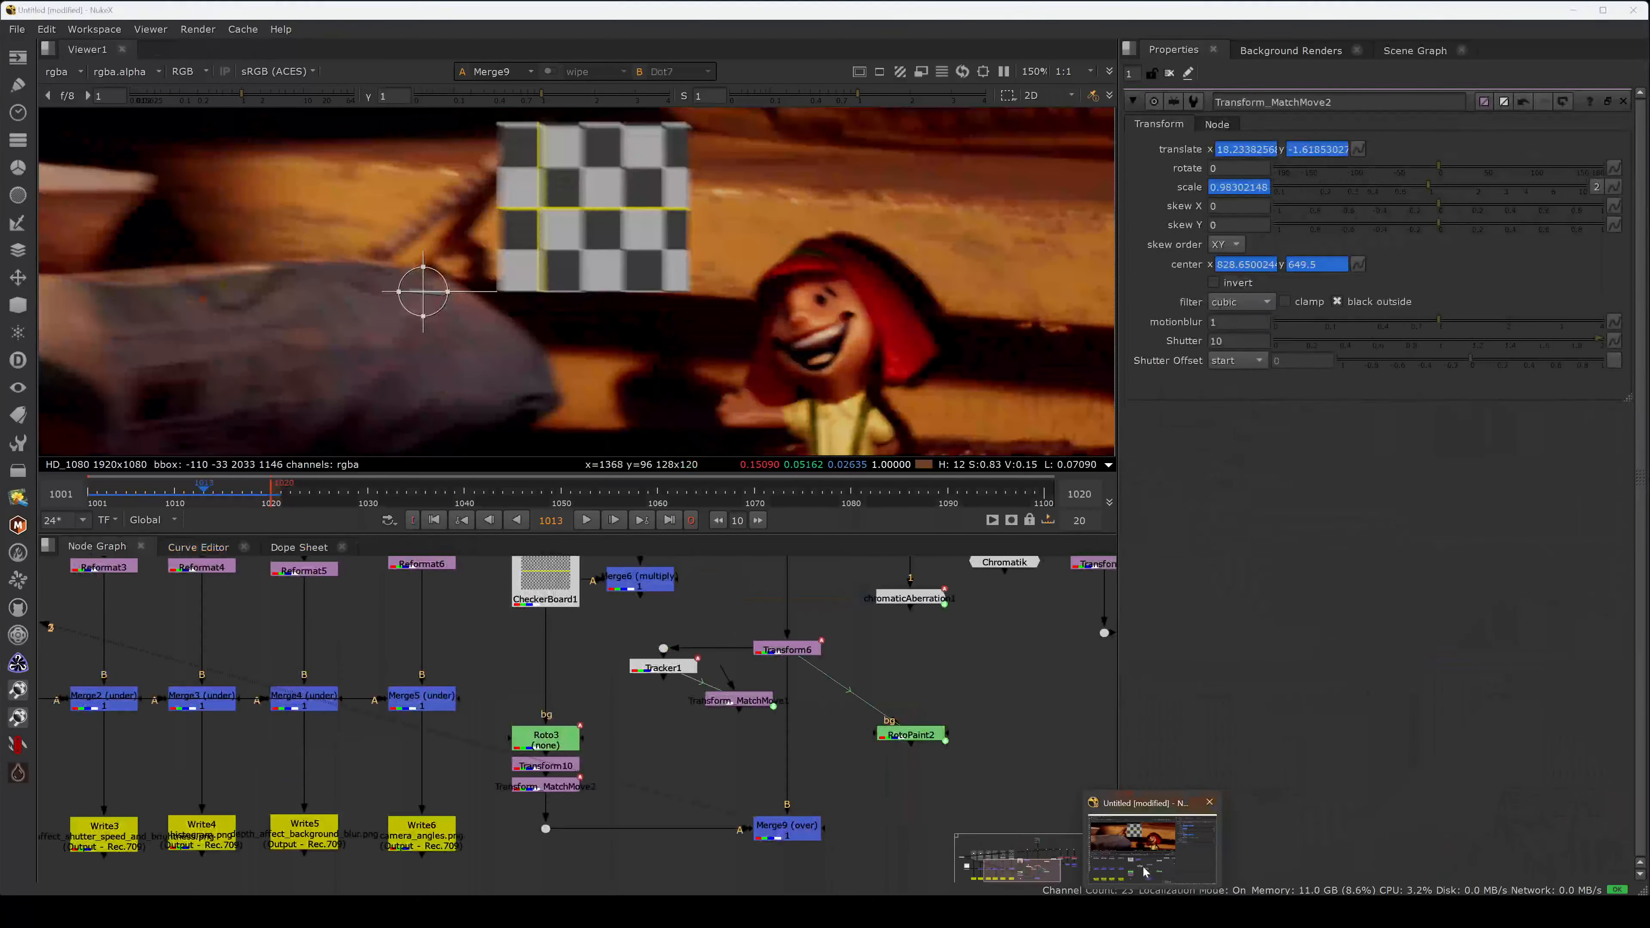
# Zoom out the NukeX Node Graph to show the doll comp Read node and its tree.
pyautogui.scroll(3, 833, 824)
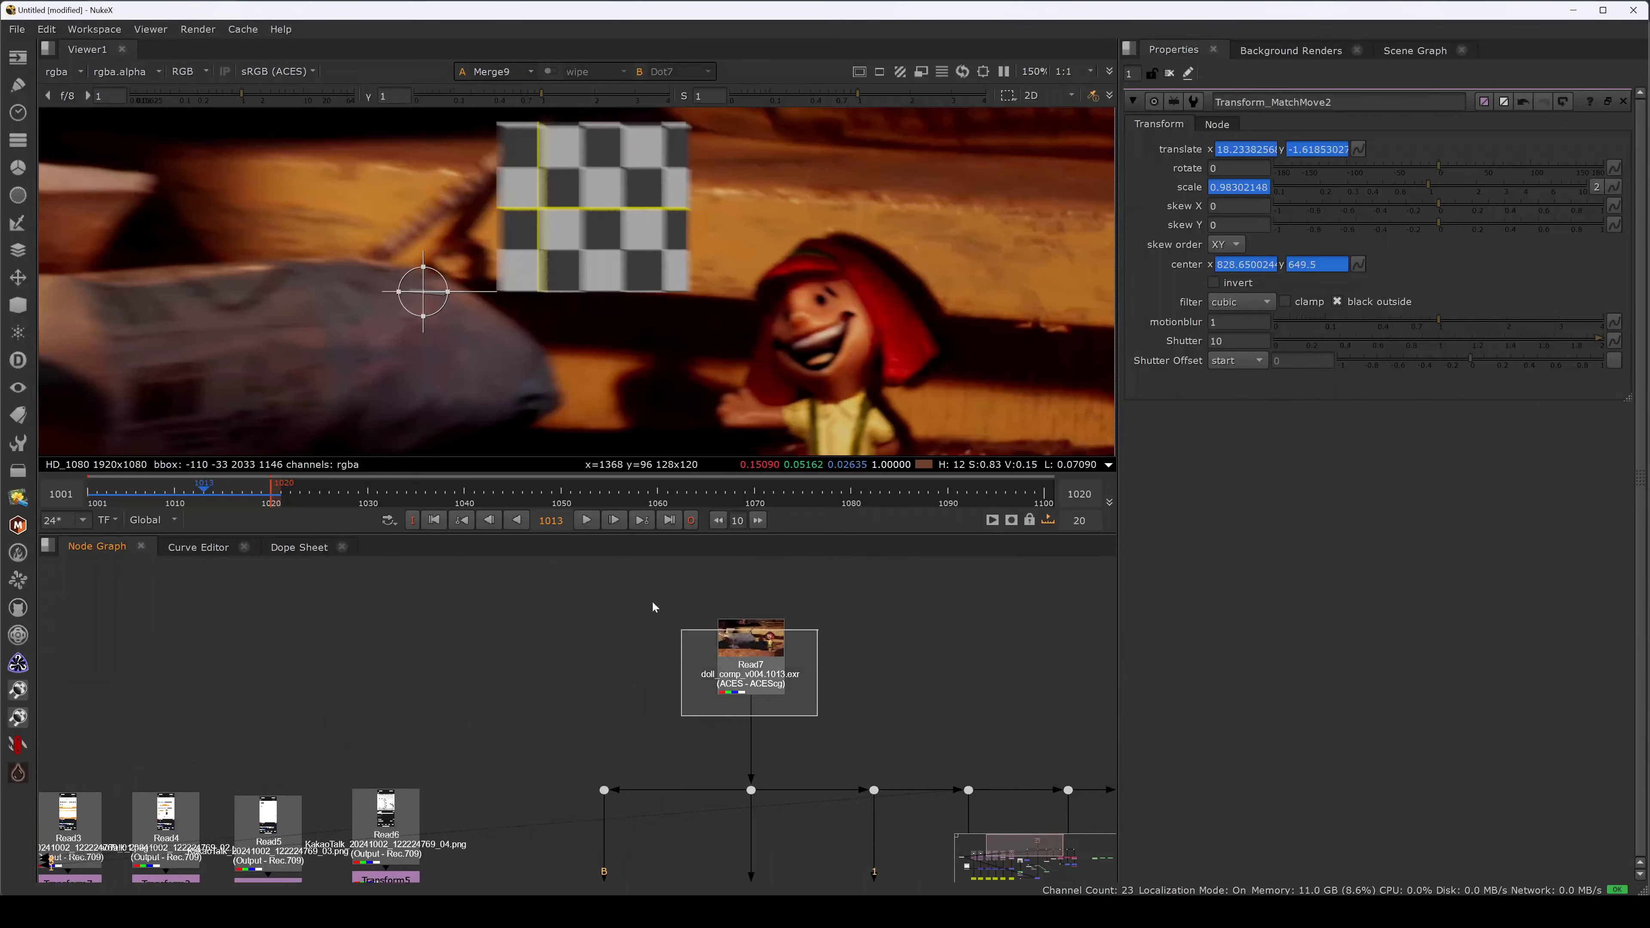
# View the doll comp Read node fitted in the viewer and open the project settings.
pyautogui.scroll(-6, 742, 670)
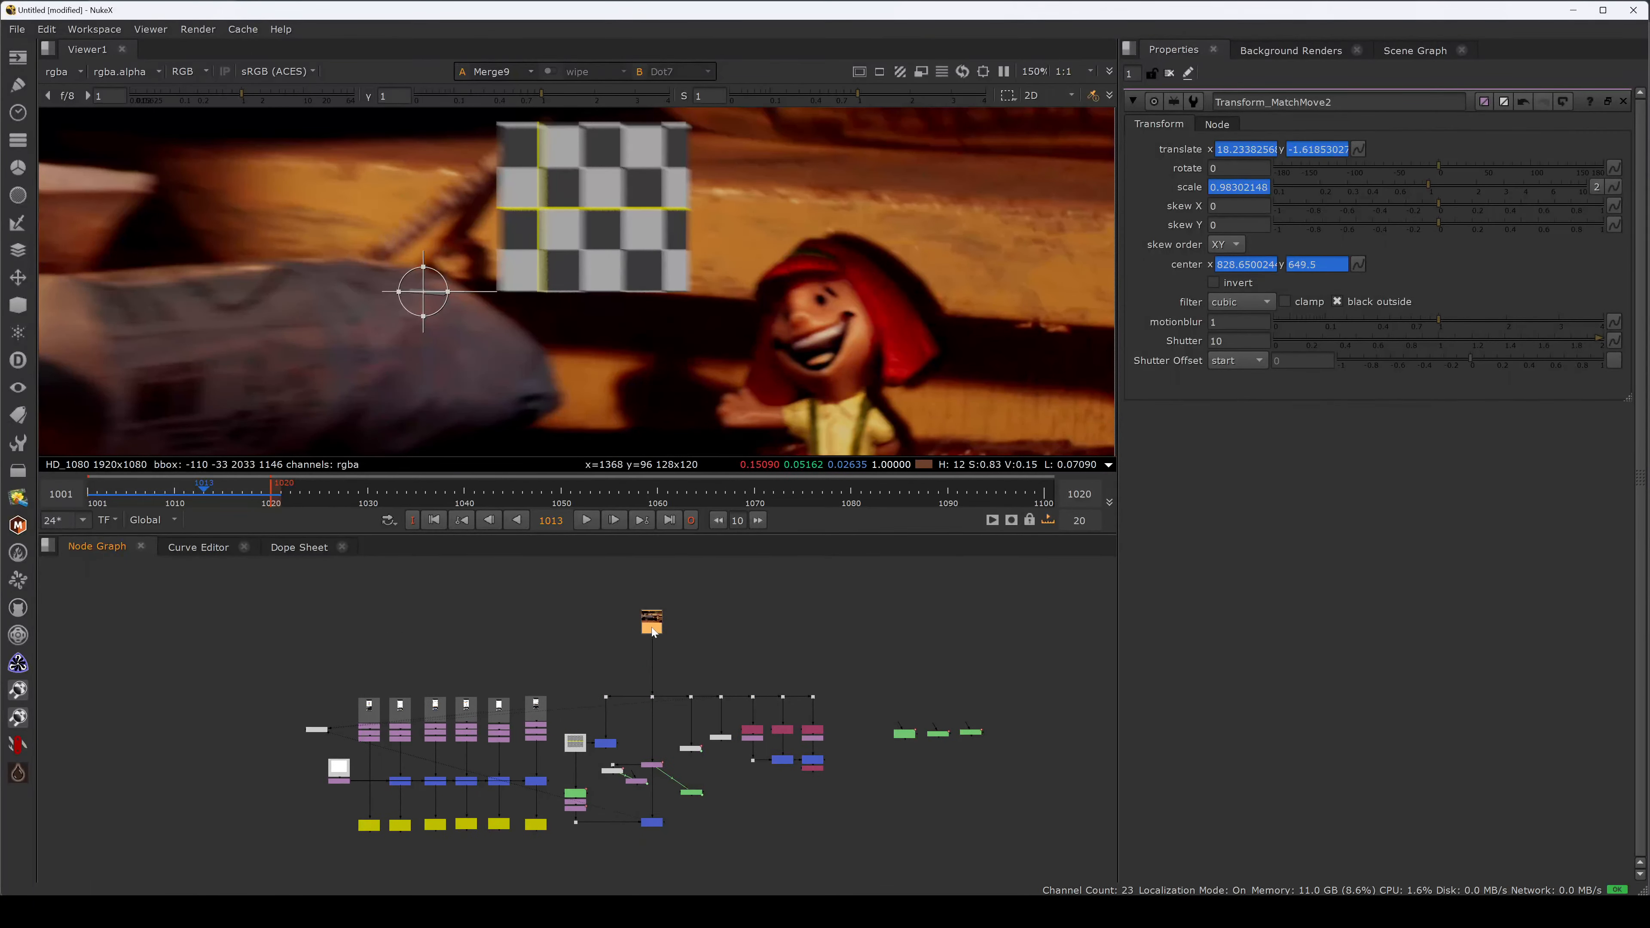
pyautogui.moveTo(926, 701); pyautogui.dragTo(867, 696, button='middle')
pyautogui.moveTo(690, 652); pyautogui.dragTo(525, 580)
pyautogui.press('1')
pyautogui.press('f')
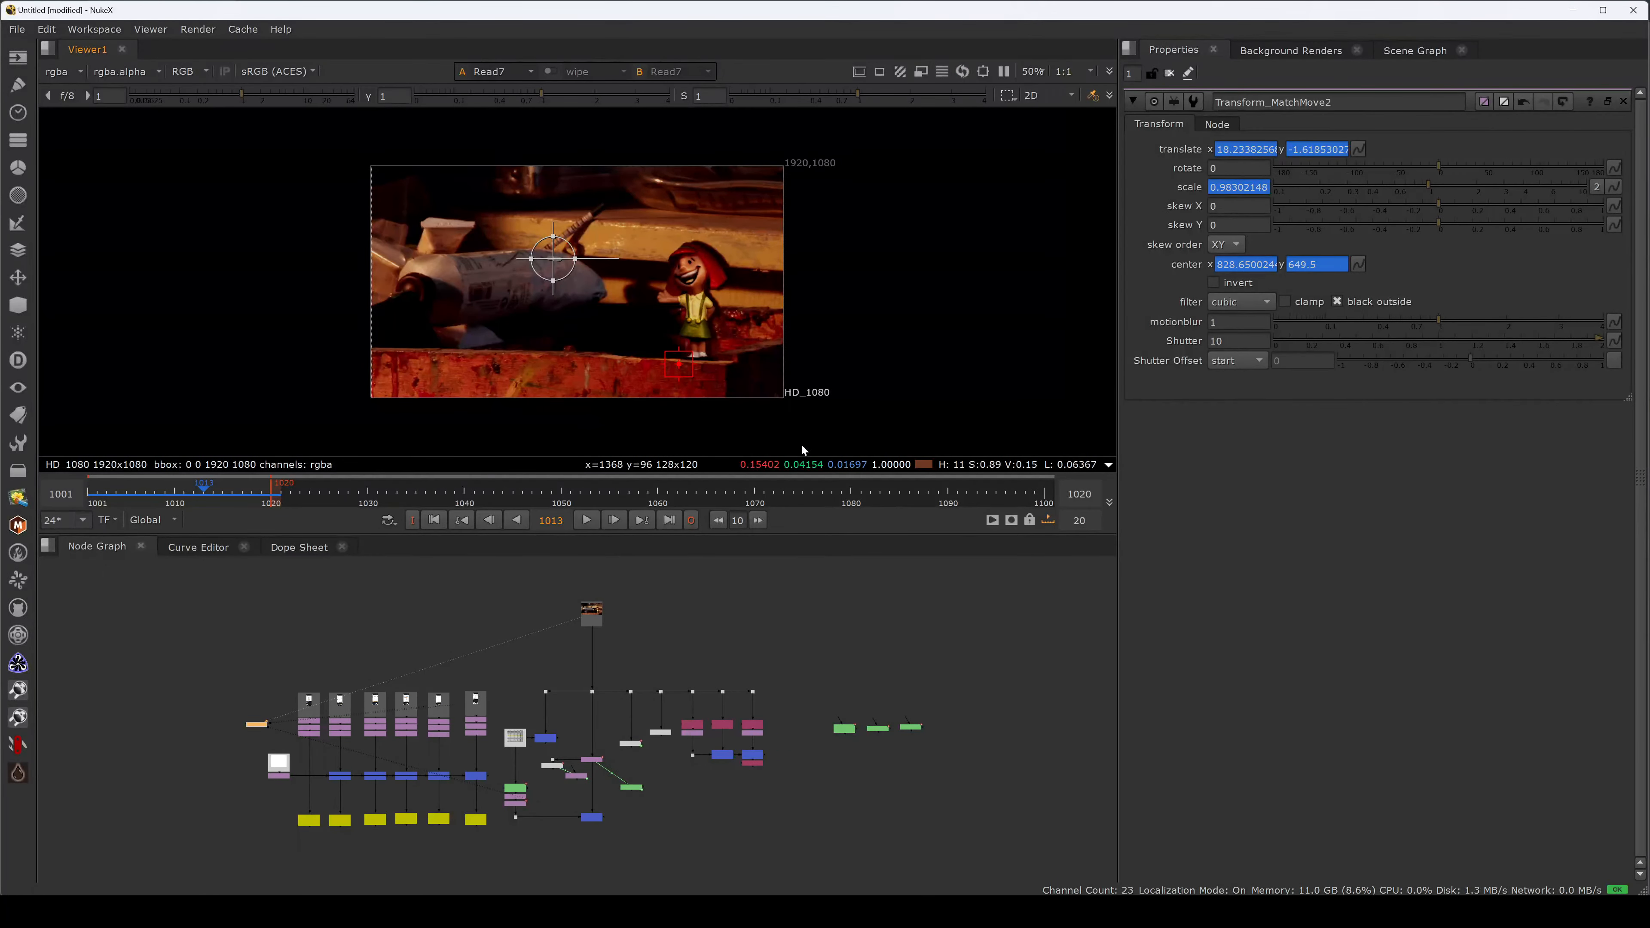
pyautogui.click(850, 569)
pyautogui.press('s')
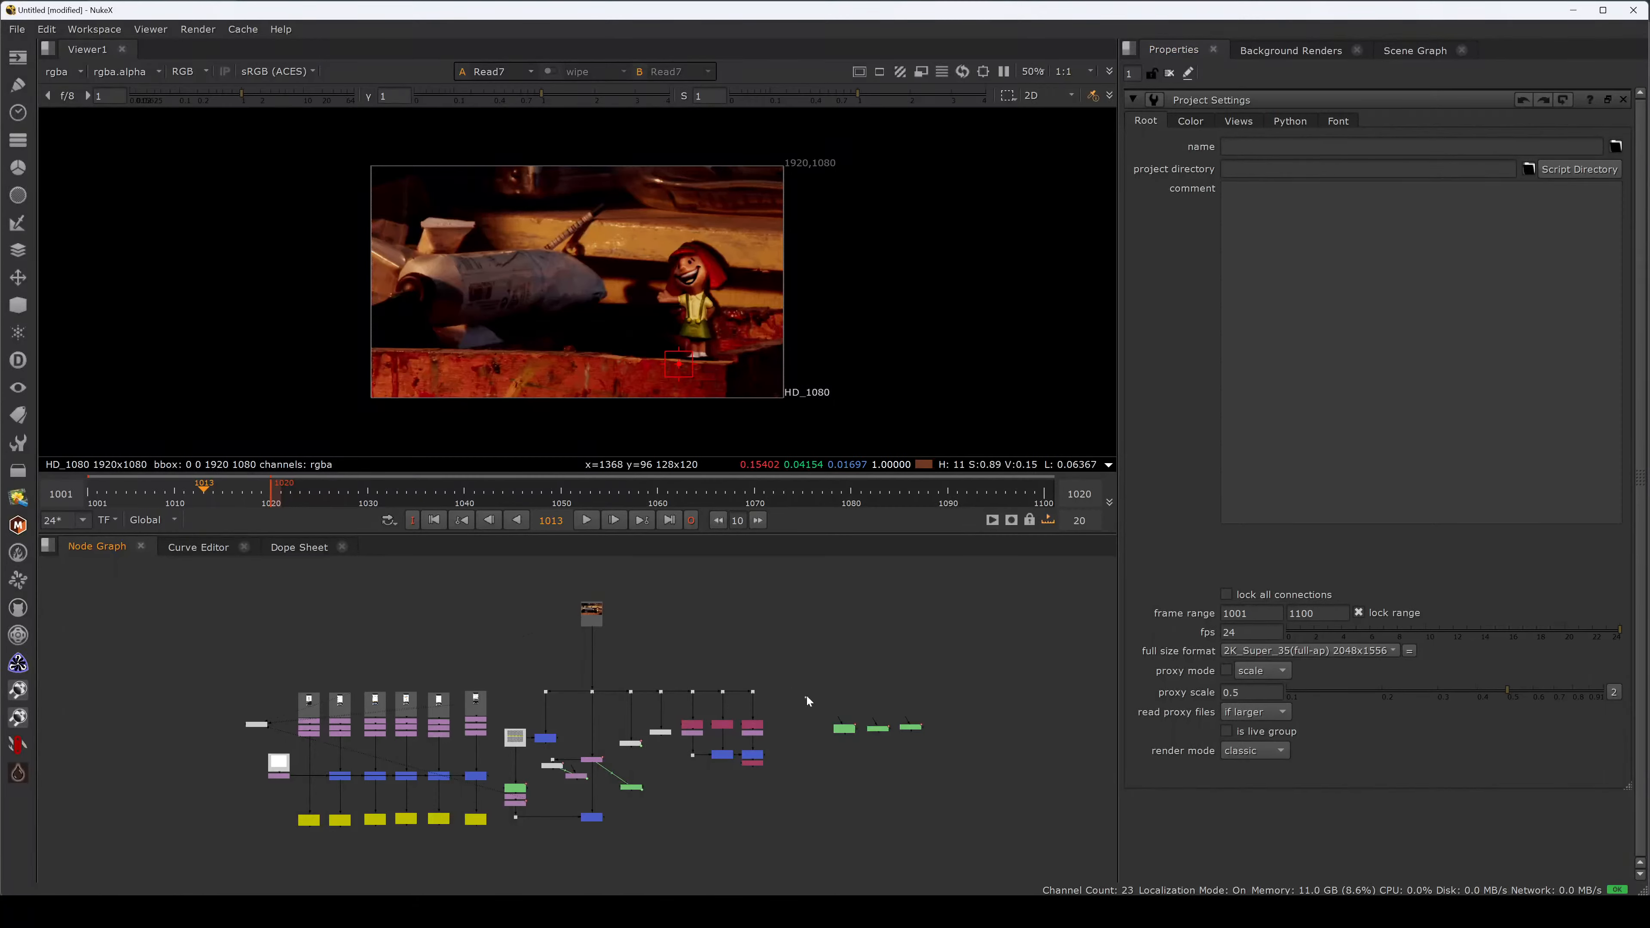
# Shift the three green nodes right and add a Copy node fed from a new Dot.
pyautogui.moveTo(806, 697); pyautogui.dragTo(940, 747)
pyautogui.moveTo(836, 732); pyautogui.dragTo(954, 732)
pyautogui.click(848, 718)
pyautogui.press('k')
pyautogui.scroll(3, 844, 705)
pyautogui.moveTo(686, 669); pyautogui.dragTo(683, 671)
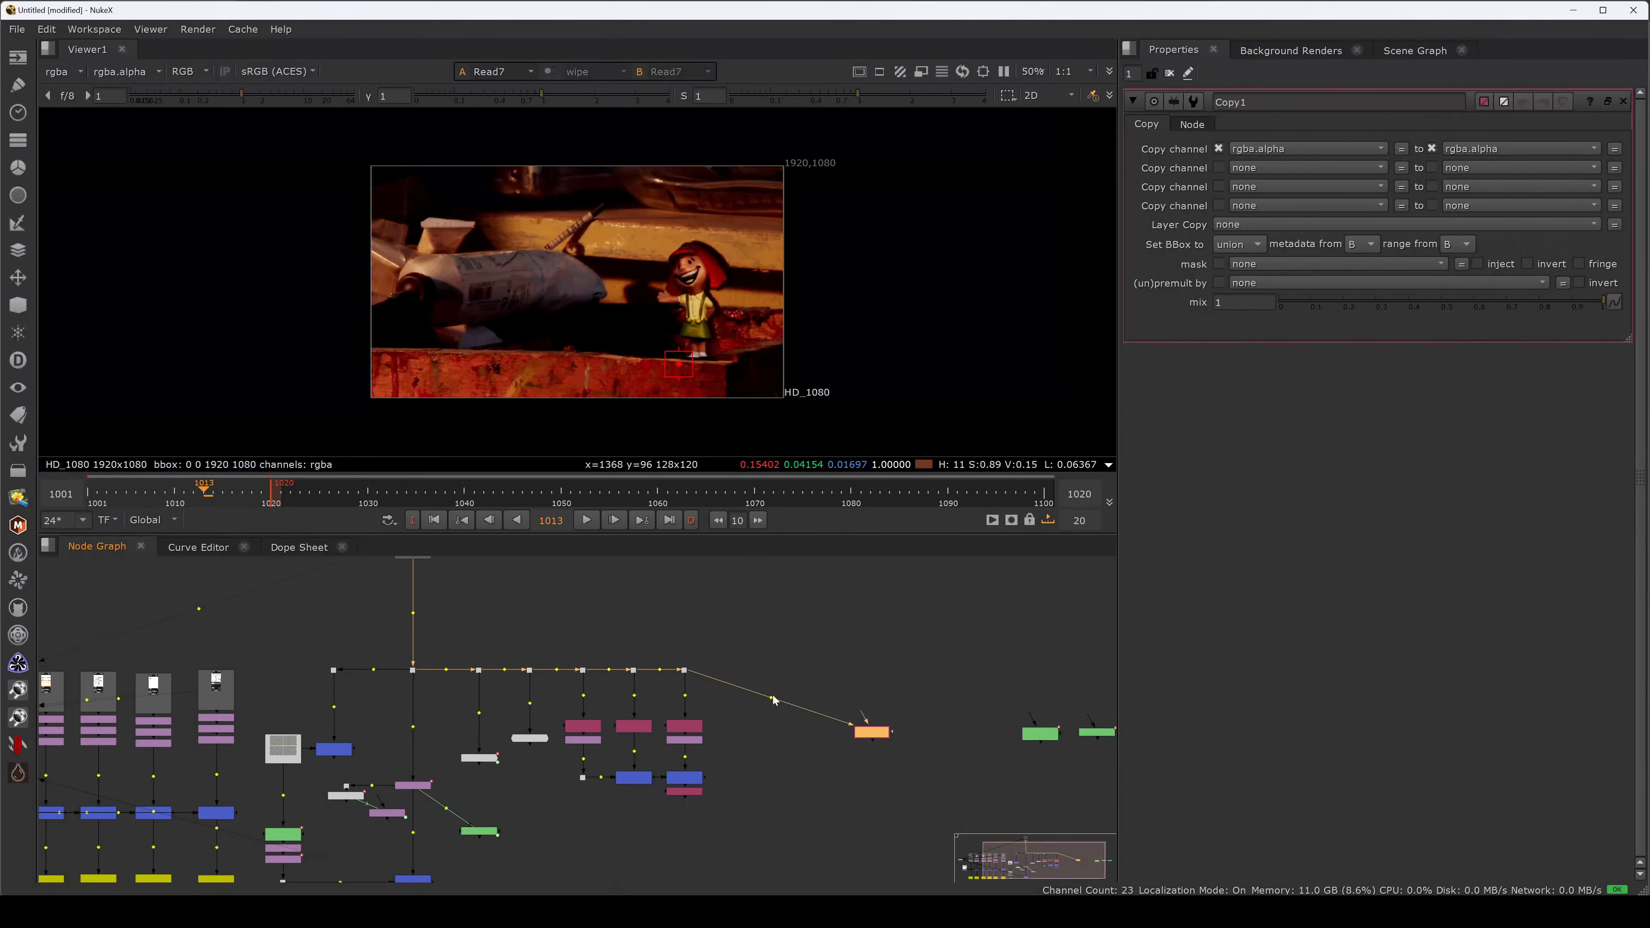
pyautogui.keyDown('ctrl'); pyautogui.moveTo(770, 697); pyautogui.dragTo(872, 670); pyautogui.keyUp('ctrl')
pyautogui.click(801, 718)
# Add a Roto node wired into the Copy node and view the Copy result.
pyautogui.press('o')
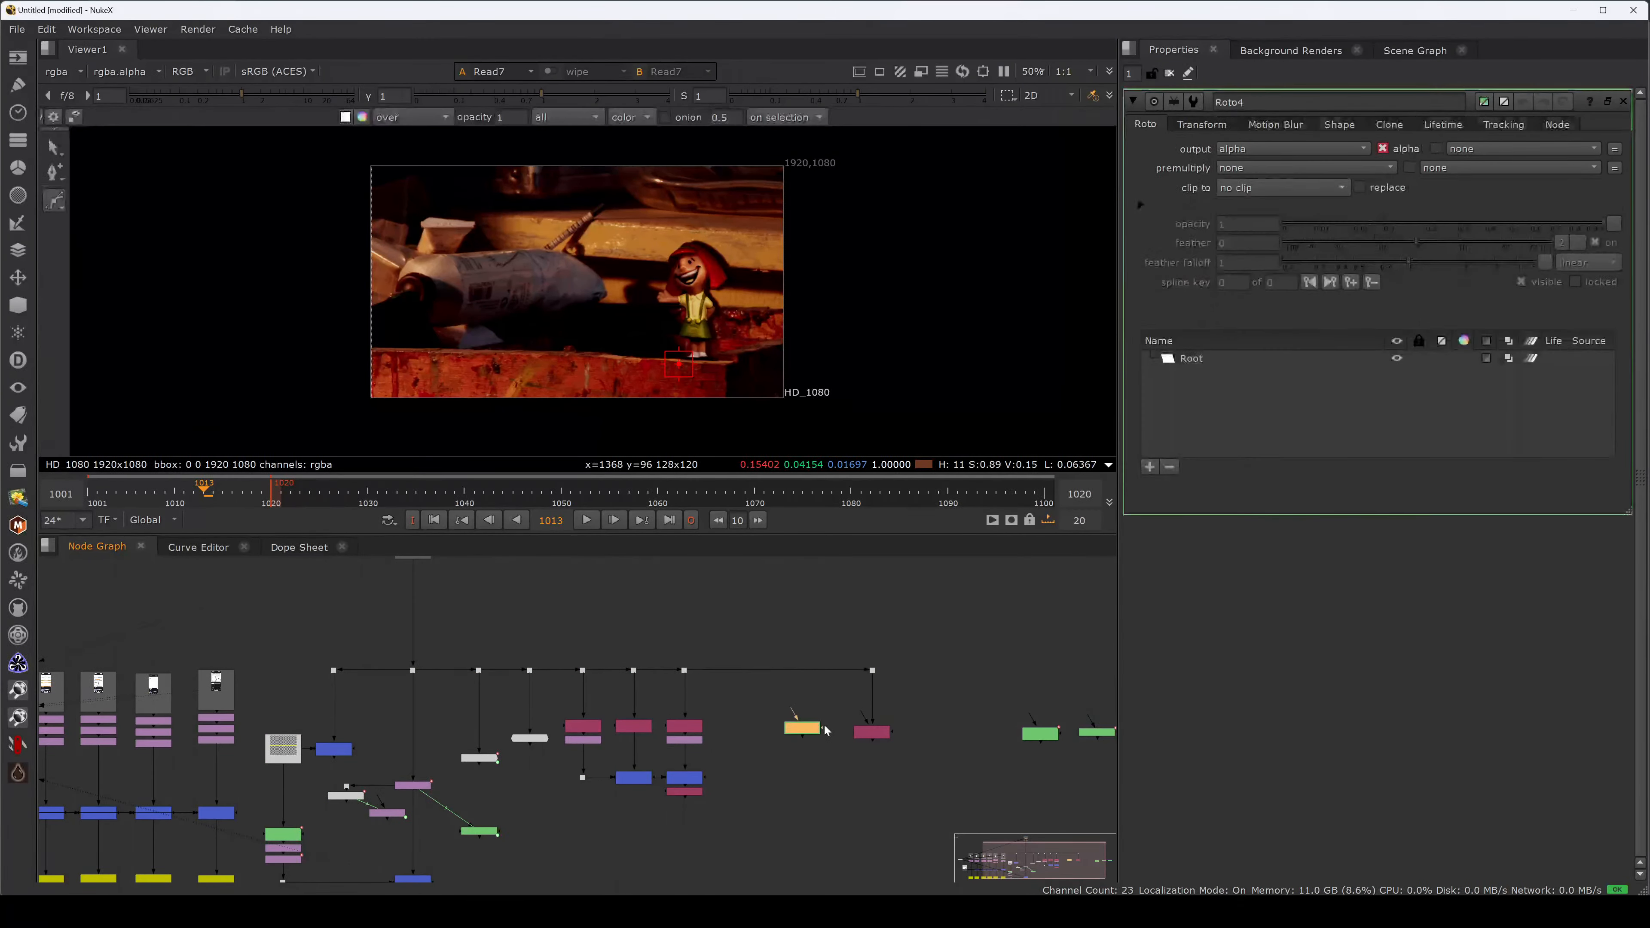
pyautogui.scroll(1, 844, 716)
pyautogui.moveTo(796, 730)
pyautogui.mouseDown()
pyautogui.moveTo(869, 735)
pyautogui.moveTo(789, 730)
pyautogui.mouseUp()
pyautogui.moveTo(788, 730); pyautogui.dragTo(812, 735)
pyautogui.click(877, 735)
pyautogui.press('2')
pyautogui.scroll(8, 679, 283)
pyautogui.click(673, 207)
pyautogui.click(669, 270)
# Trace a closed Bezier around the doll's hair and head, adjusting the lower-left points.
pyautogui.moveTo(901, 201); pyautogui.dragTo(908, 268, button='middle')
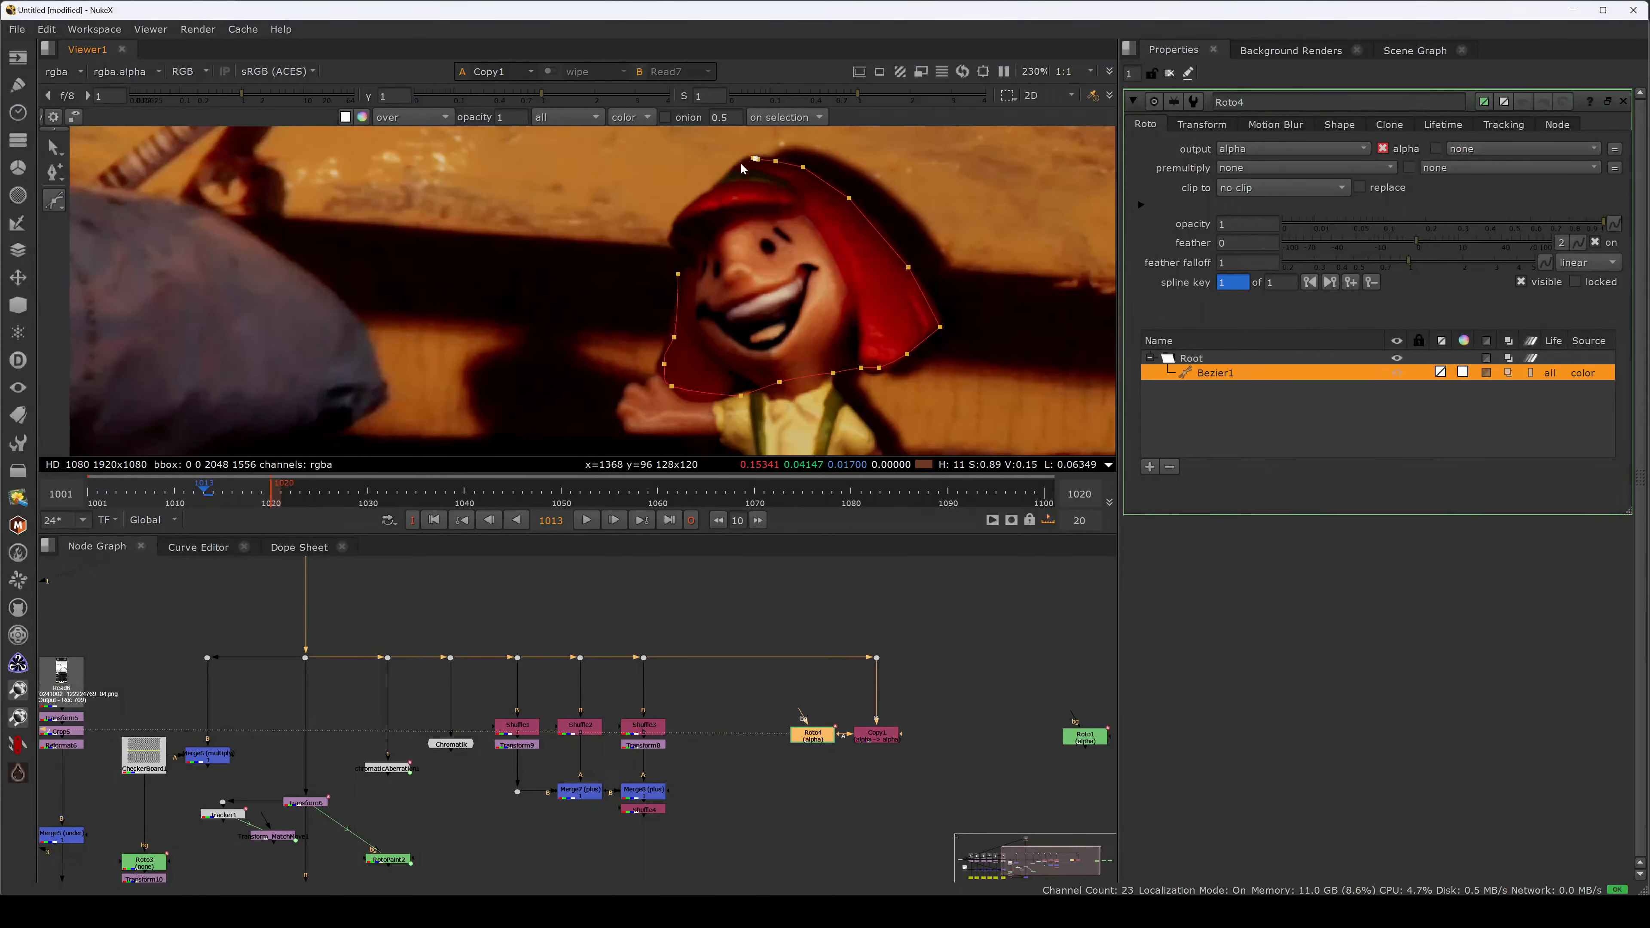
pyautogui.click(669, 233)
pyautogui.click(668, 241)
pyautogui.click(677, 255)
pyautogui.click(677, 274)
pyautogui.moveTo(664, 364); pyautogui.dragTo(660, 364)
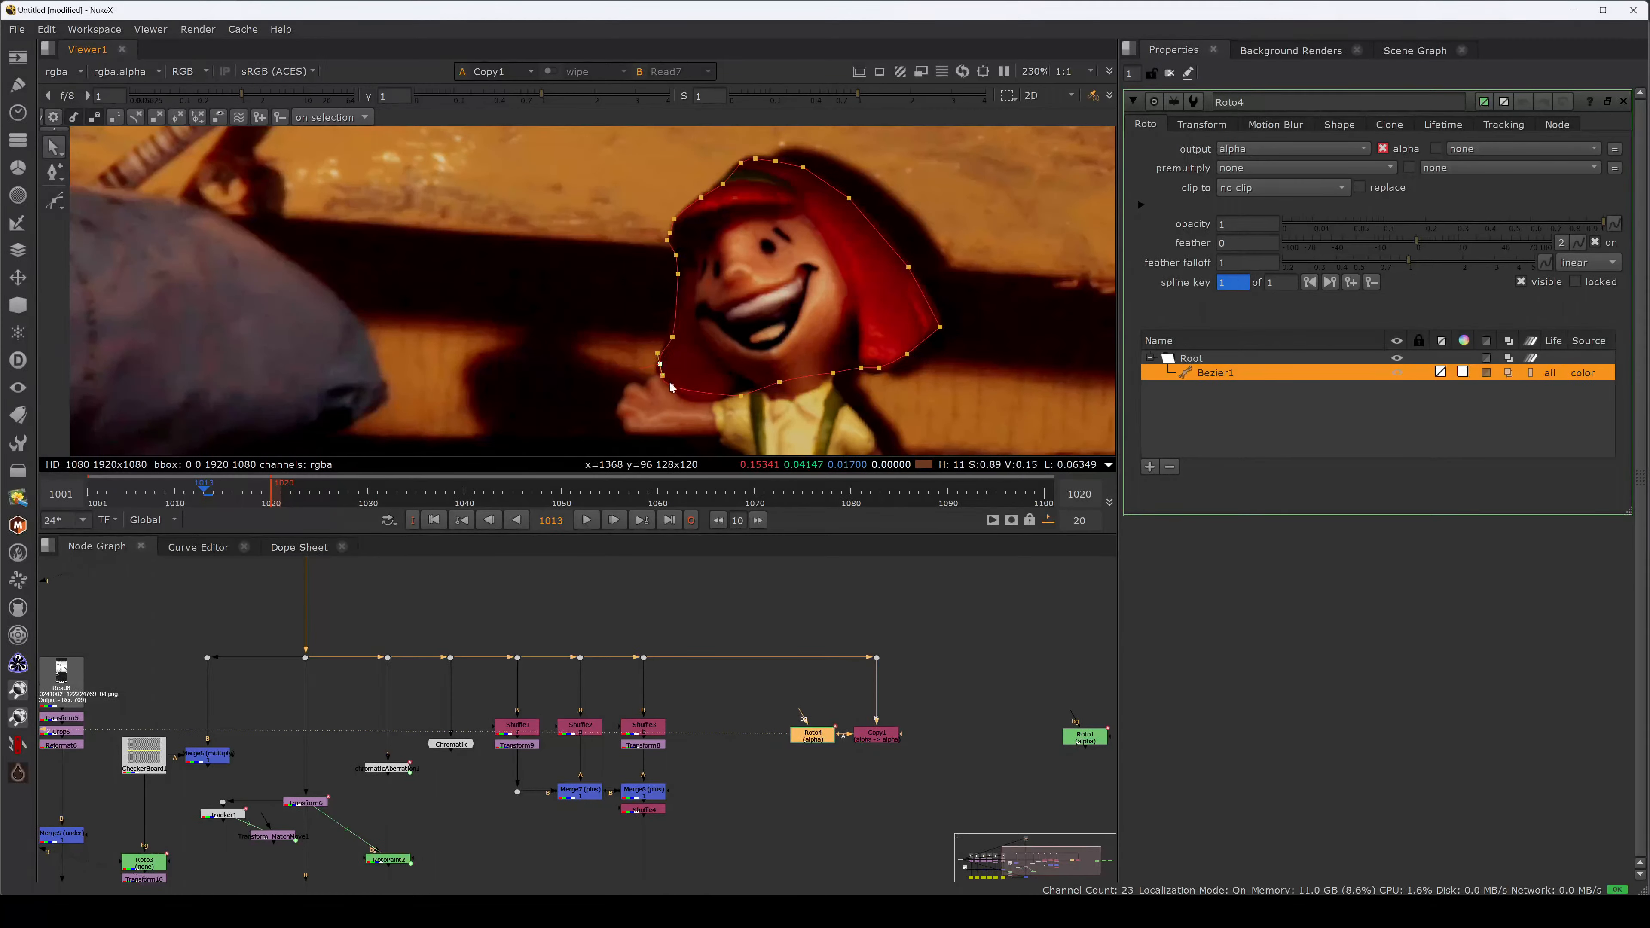
pyautogui.moveTo(720, 409); pyautogui.dragTo(675, 394)
# Refine Bezier1 by pushing its rightmost point slightly outward.
pyautogui.hotkey('ctrl', 'a')
pyautogui.click(989, 351)
pyautogui.click(942, 334)
pyautogui.click(931, 325)
pyautogui.moveTo(931, 323); pyautogui.dragTo(935, 322)
pyautogui.click(946, 340)
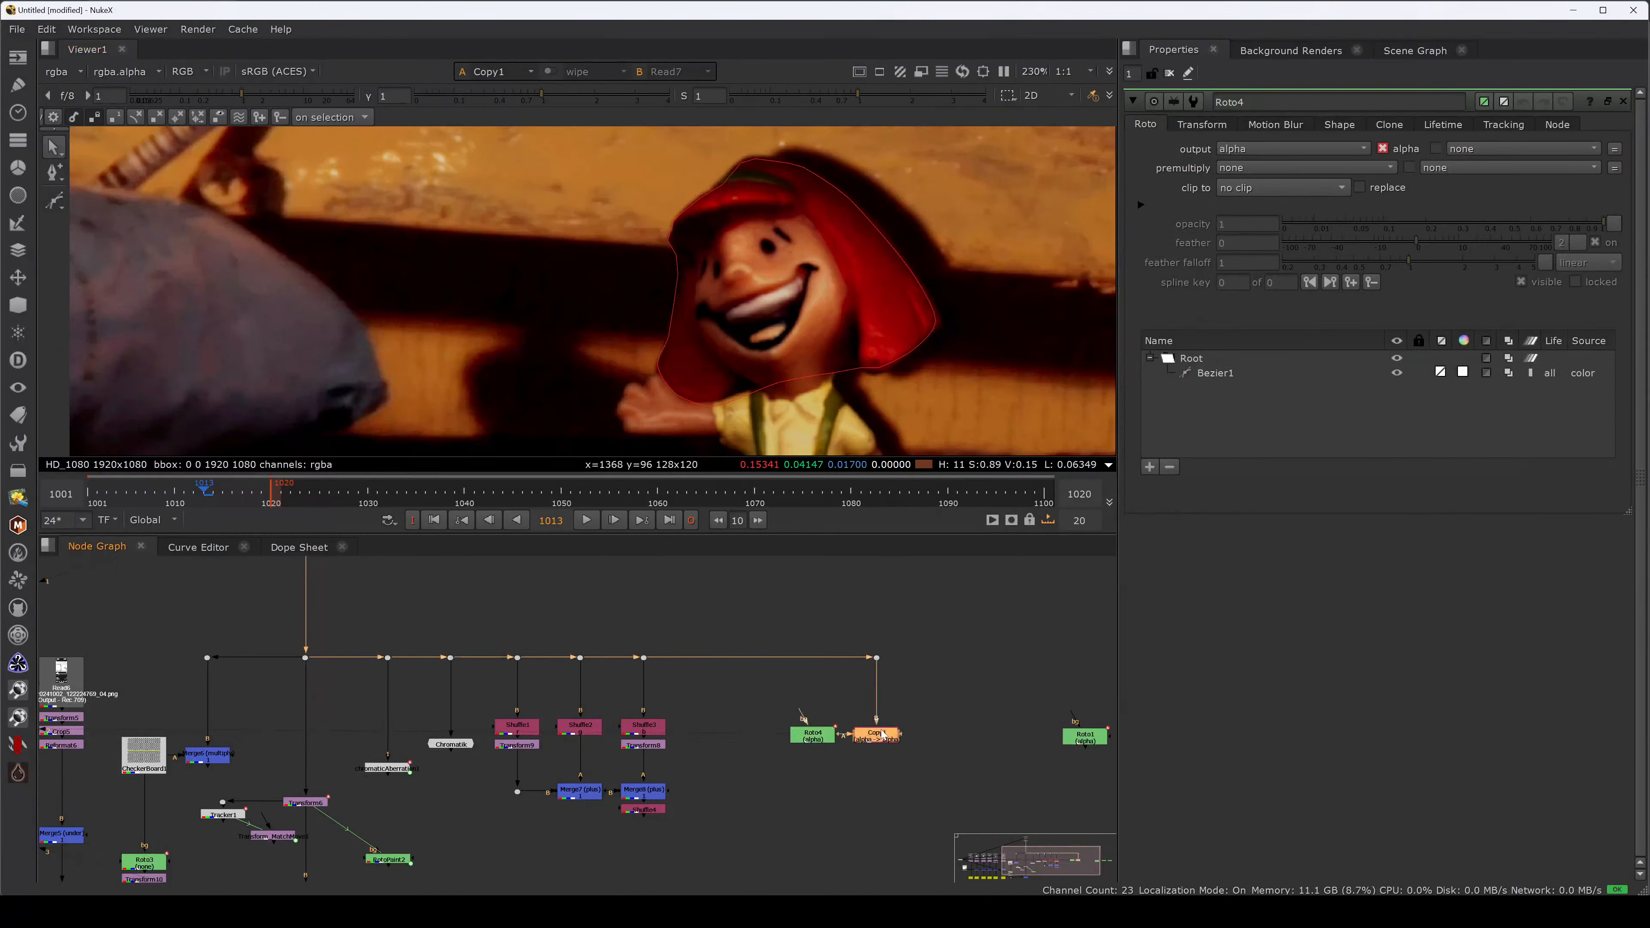
# Try the Roto clip-to format option, revert to no clip, and fit the image.
pyautogui.click(812, 739)
pyautogui.click(1273, 189)
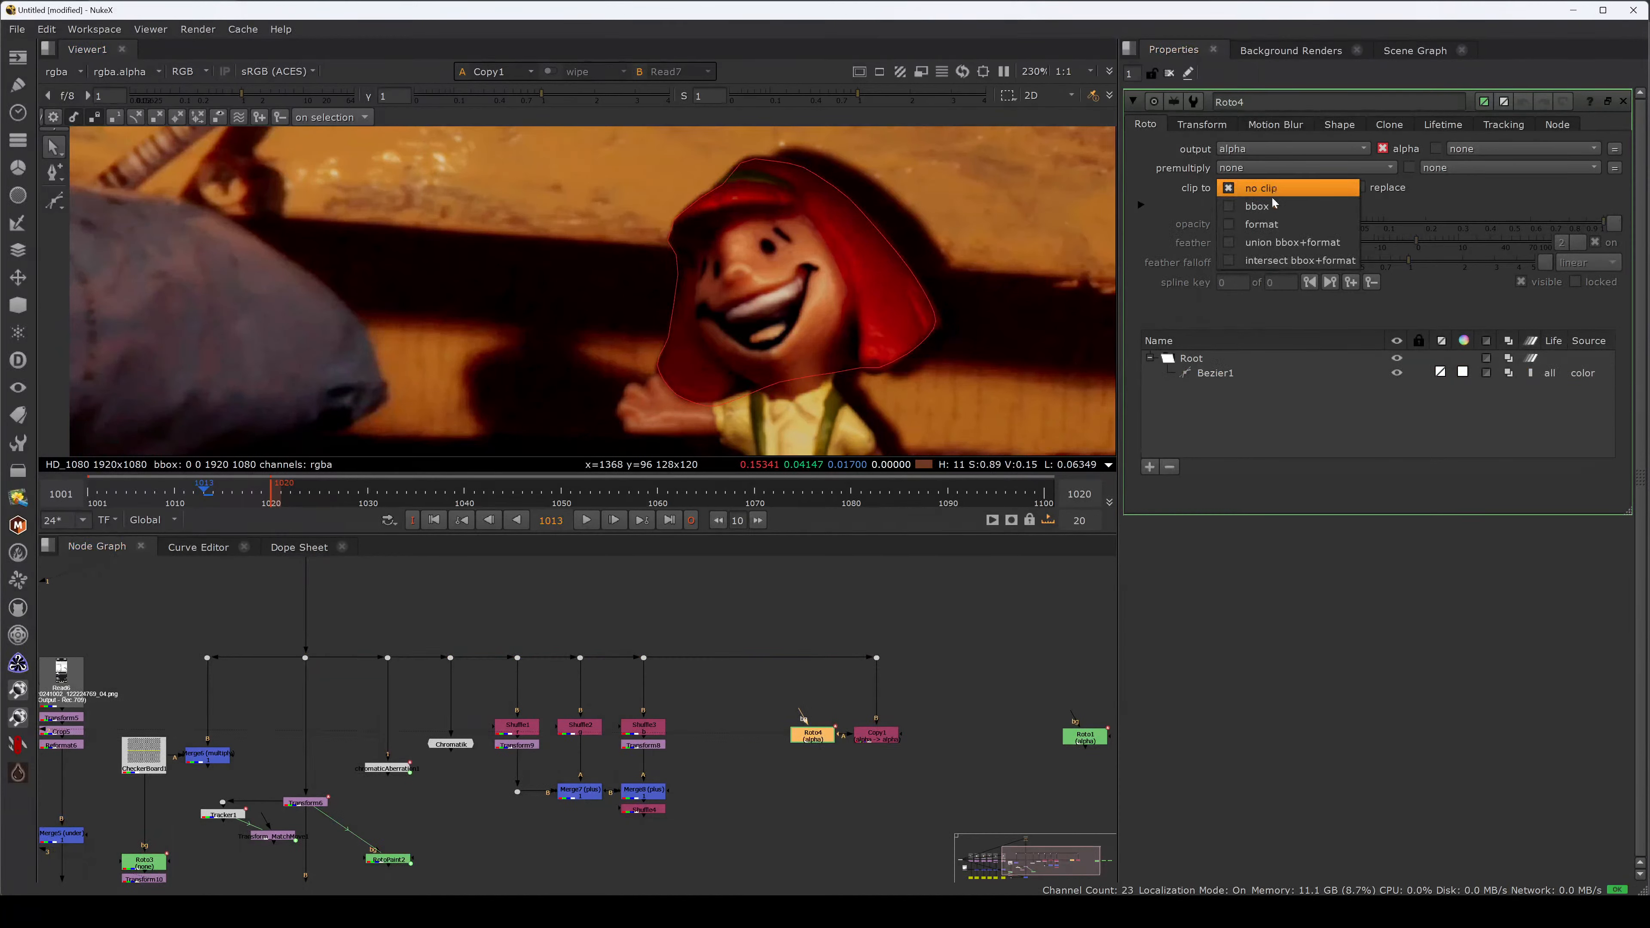
pyautogui.click(1243, 227)
pyautogui.click(1270, 190)
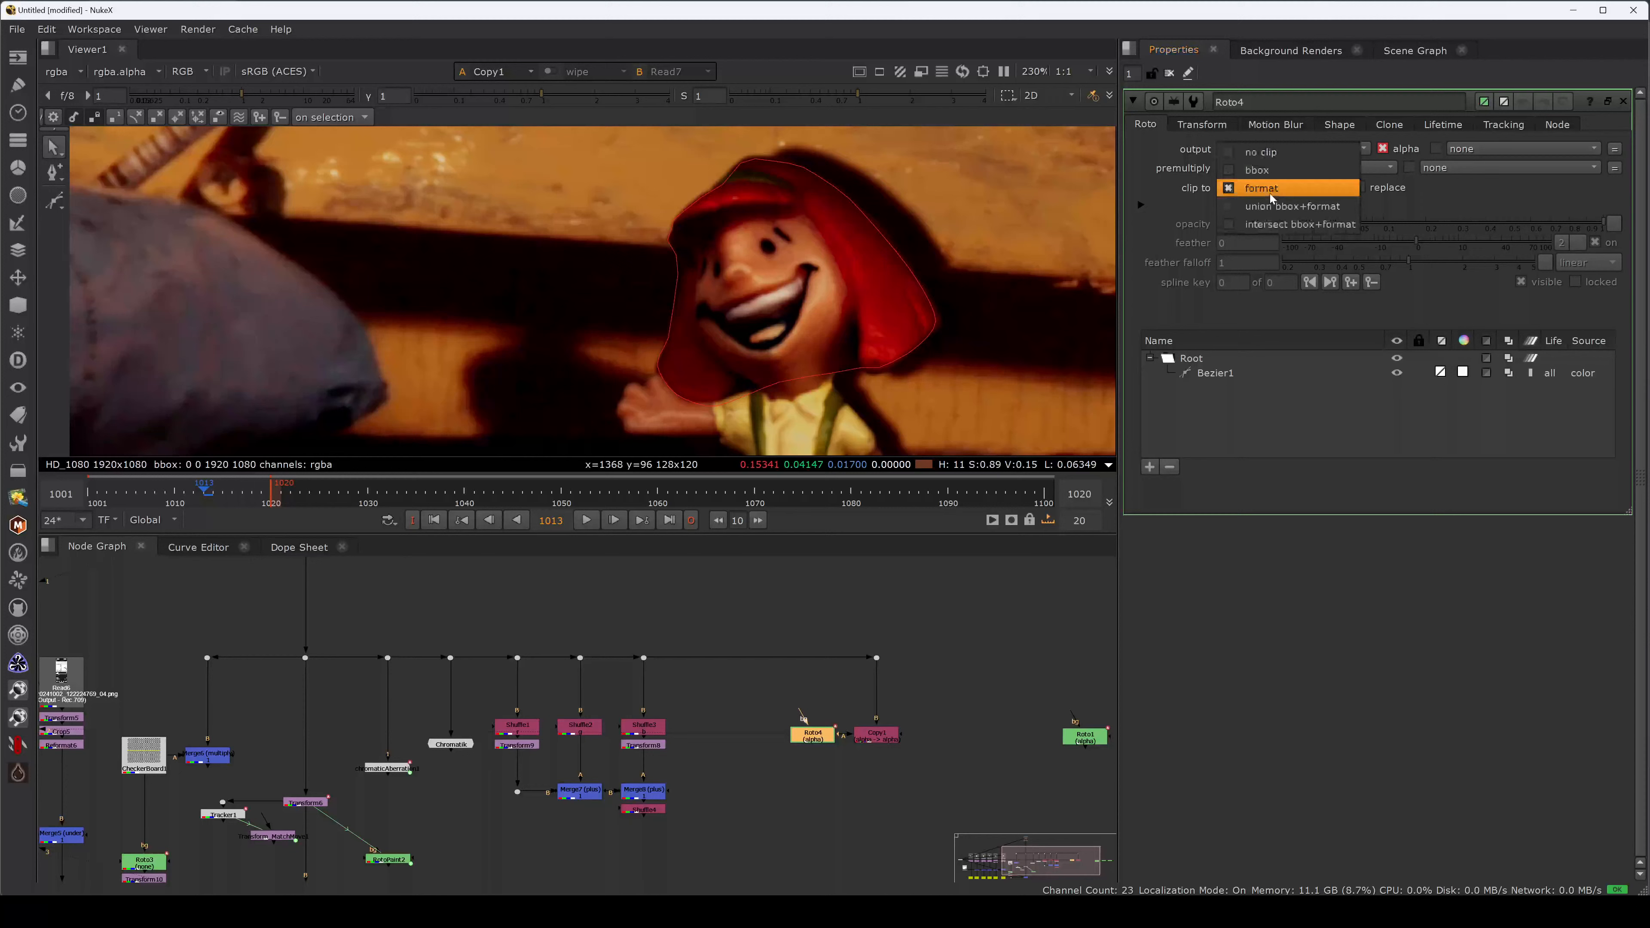
pyautogui.click(1279, 156)
pyautogui.press('f')
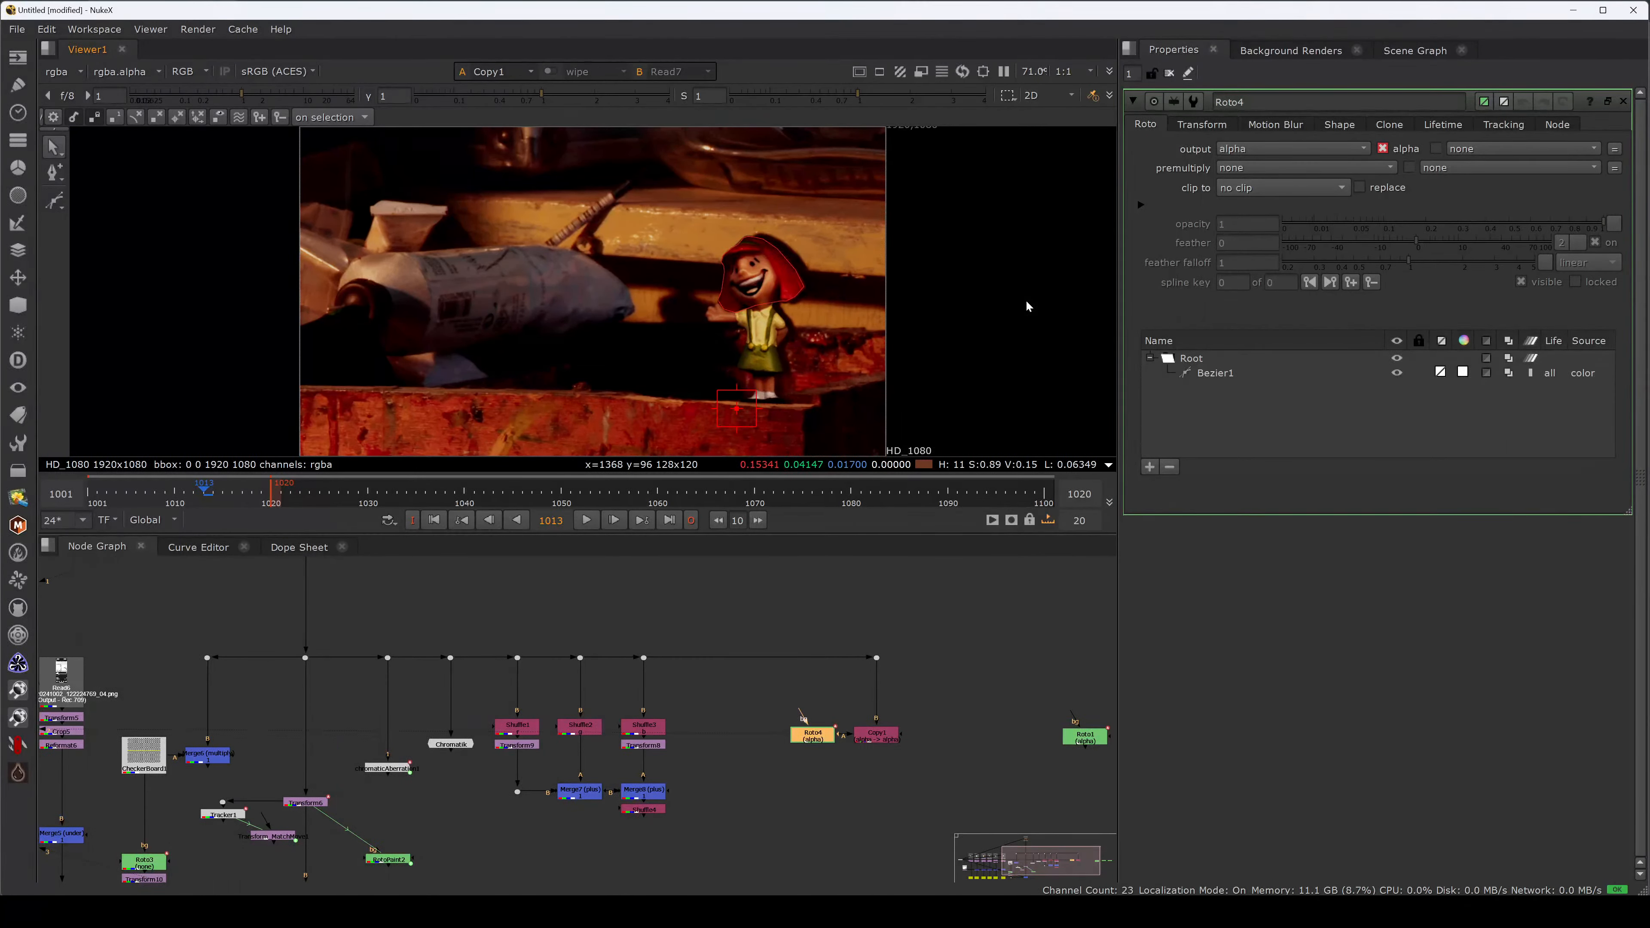
# Insert a Reformat node on the Dot–Copy1 wire with output format 4K_DCP.
pyautogui.moveTo(842, 612); pyautogui.dragTo(859, 624, button='middle')
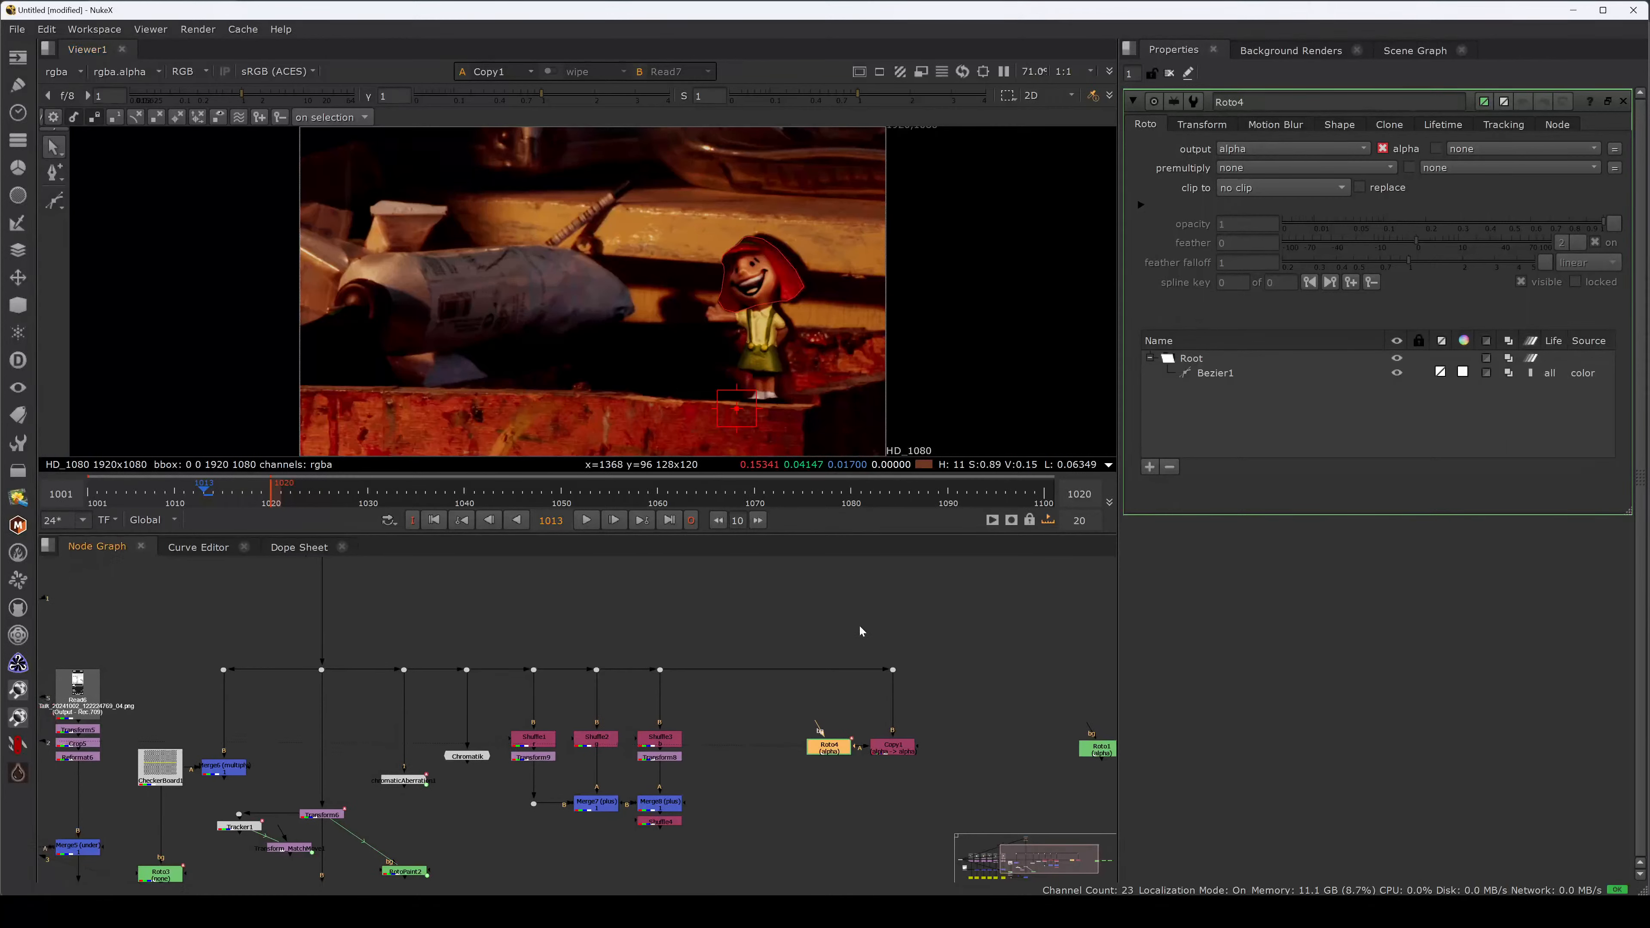
pyautogui.press('Tab')
pyautogui.write('ref')
pyautogui.click(739, 698)
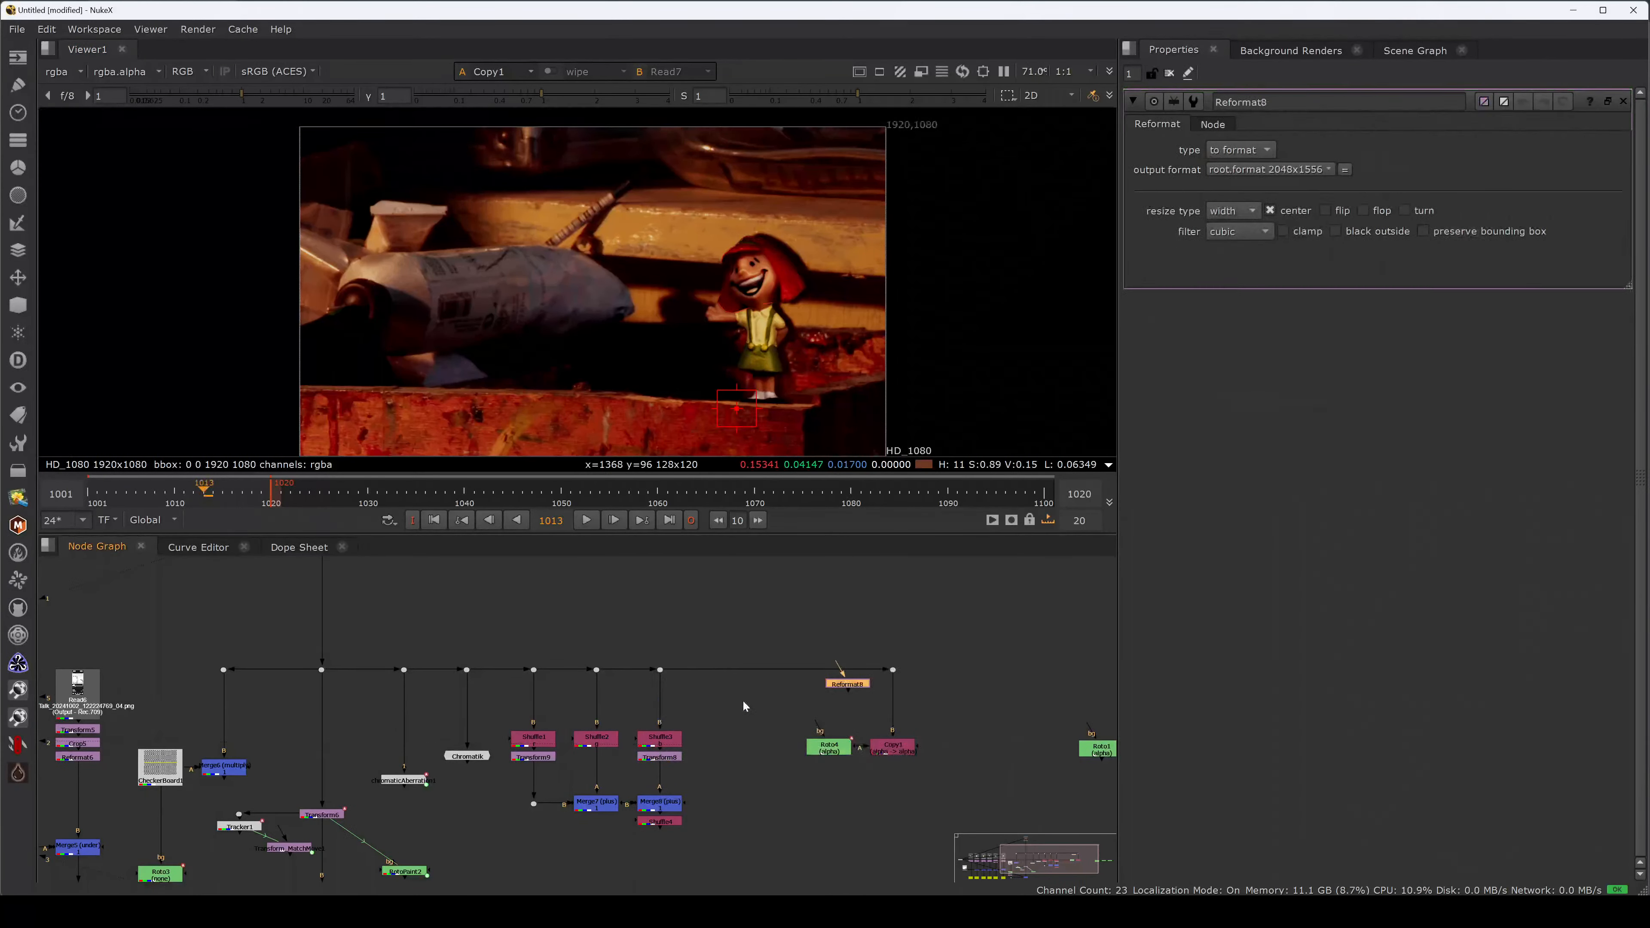
pyautogui.moveTo(856, 681); pyautogui.dragTo(904, 689)
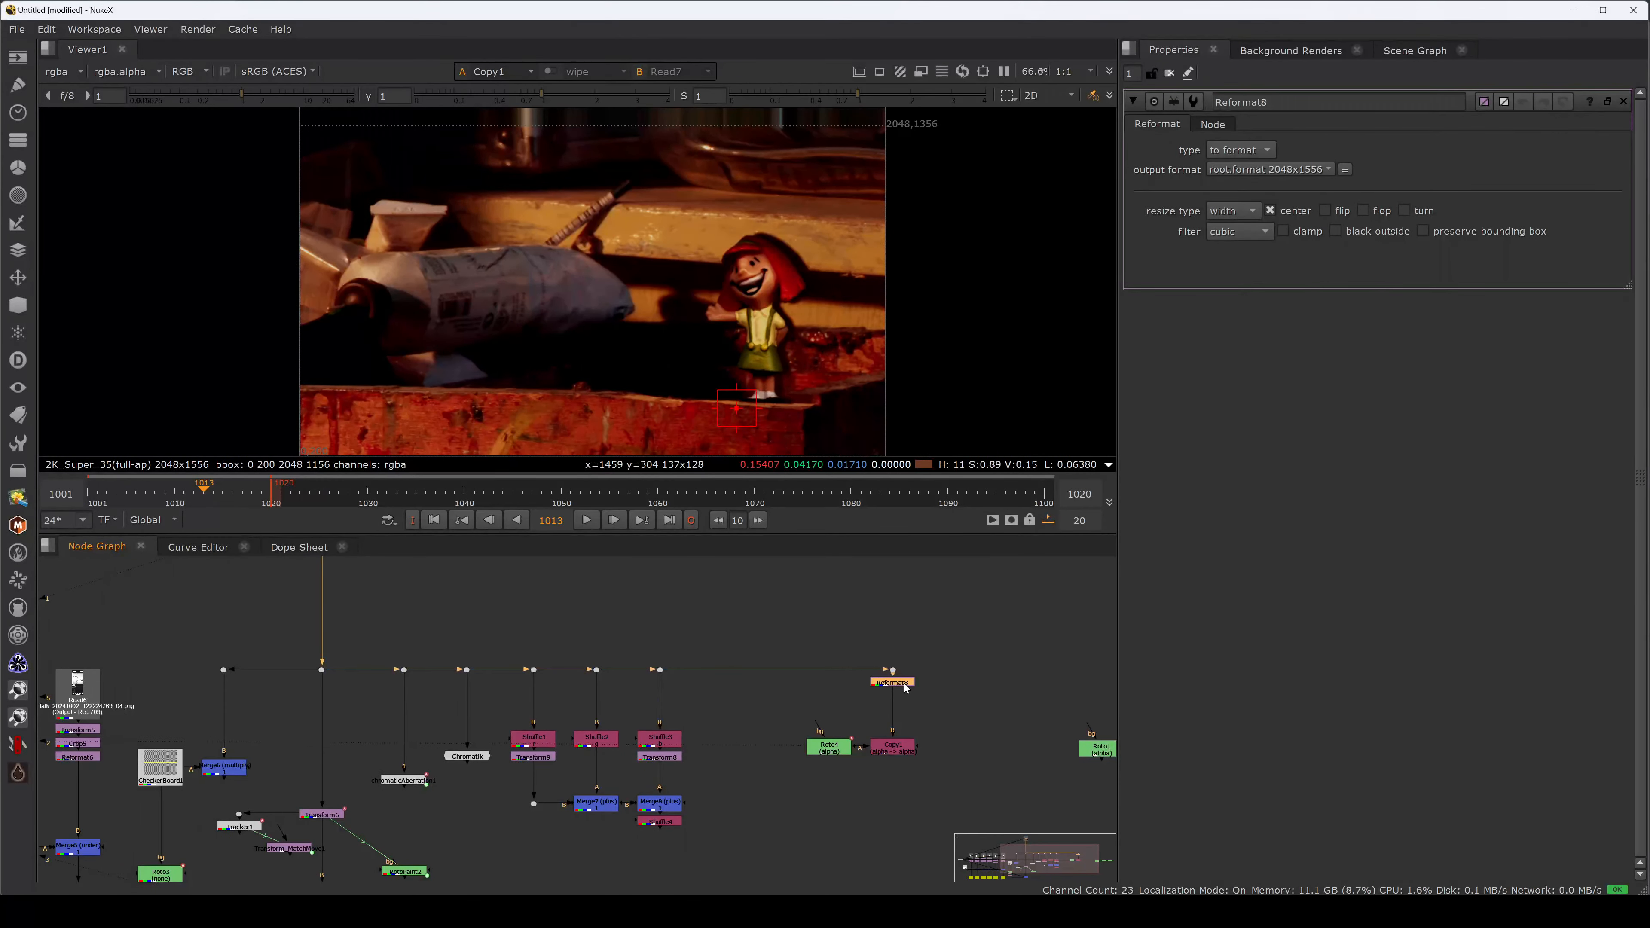
pyautogui.click(1248, 151)
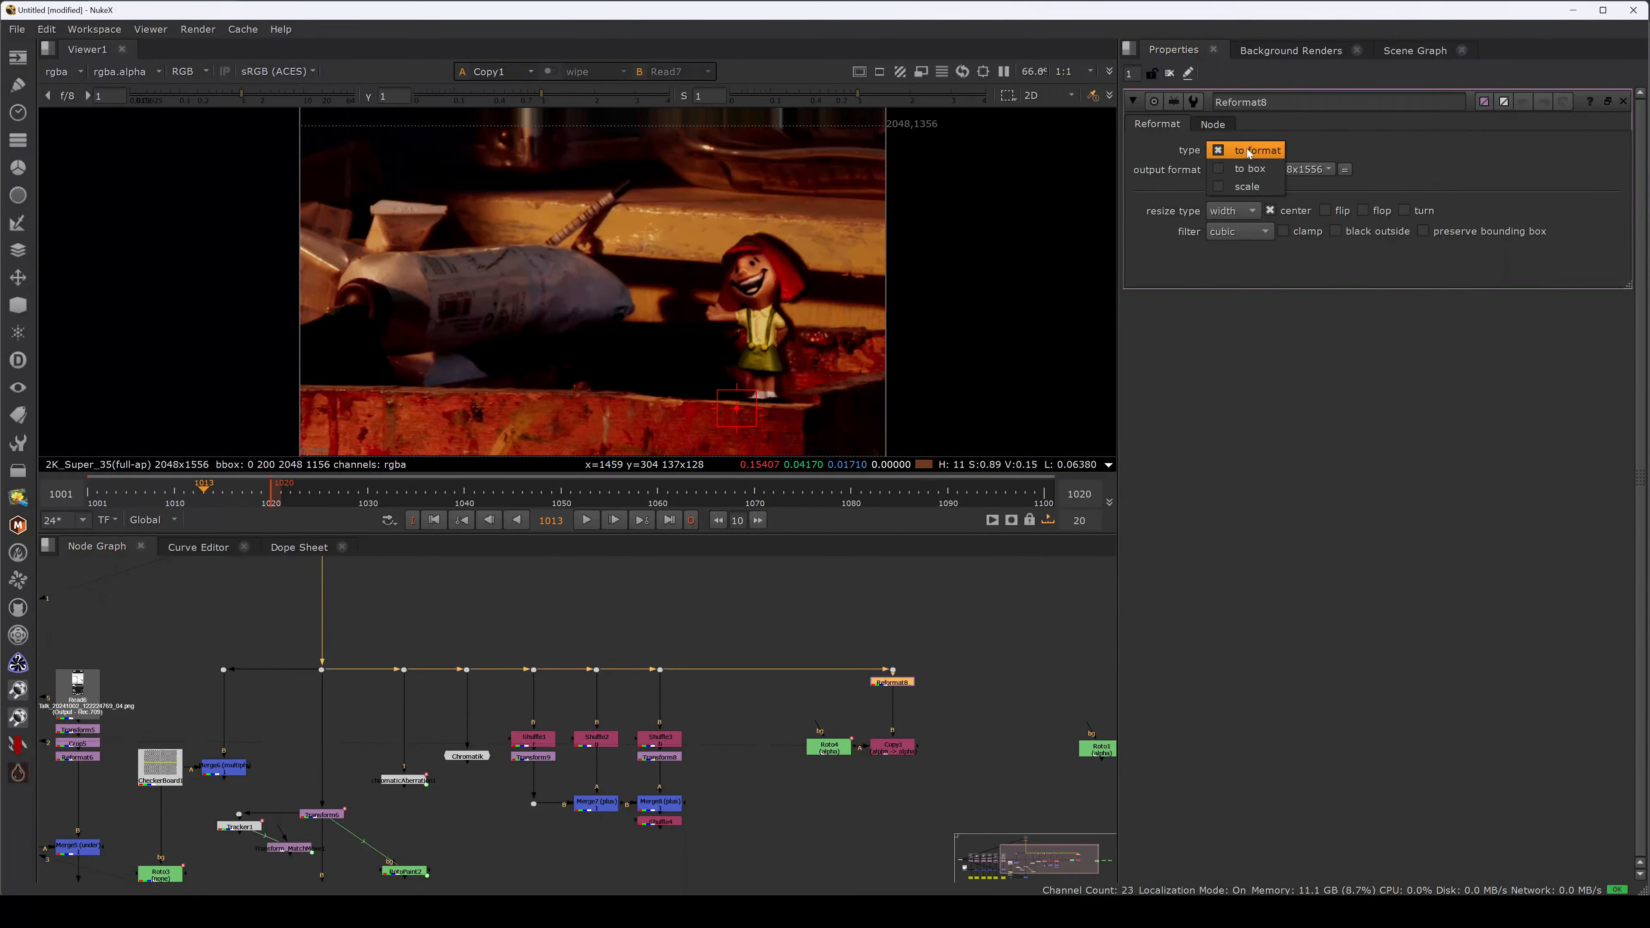
pyautogui.click(1247, 151)
pyautogui.click(1261, 168)
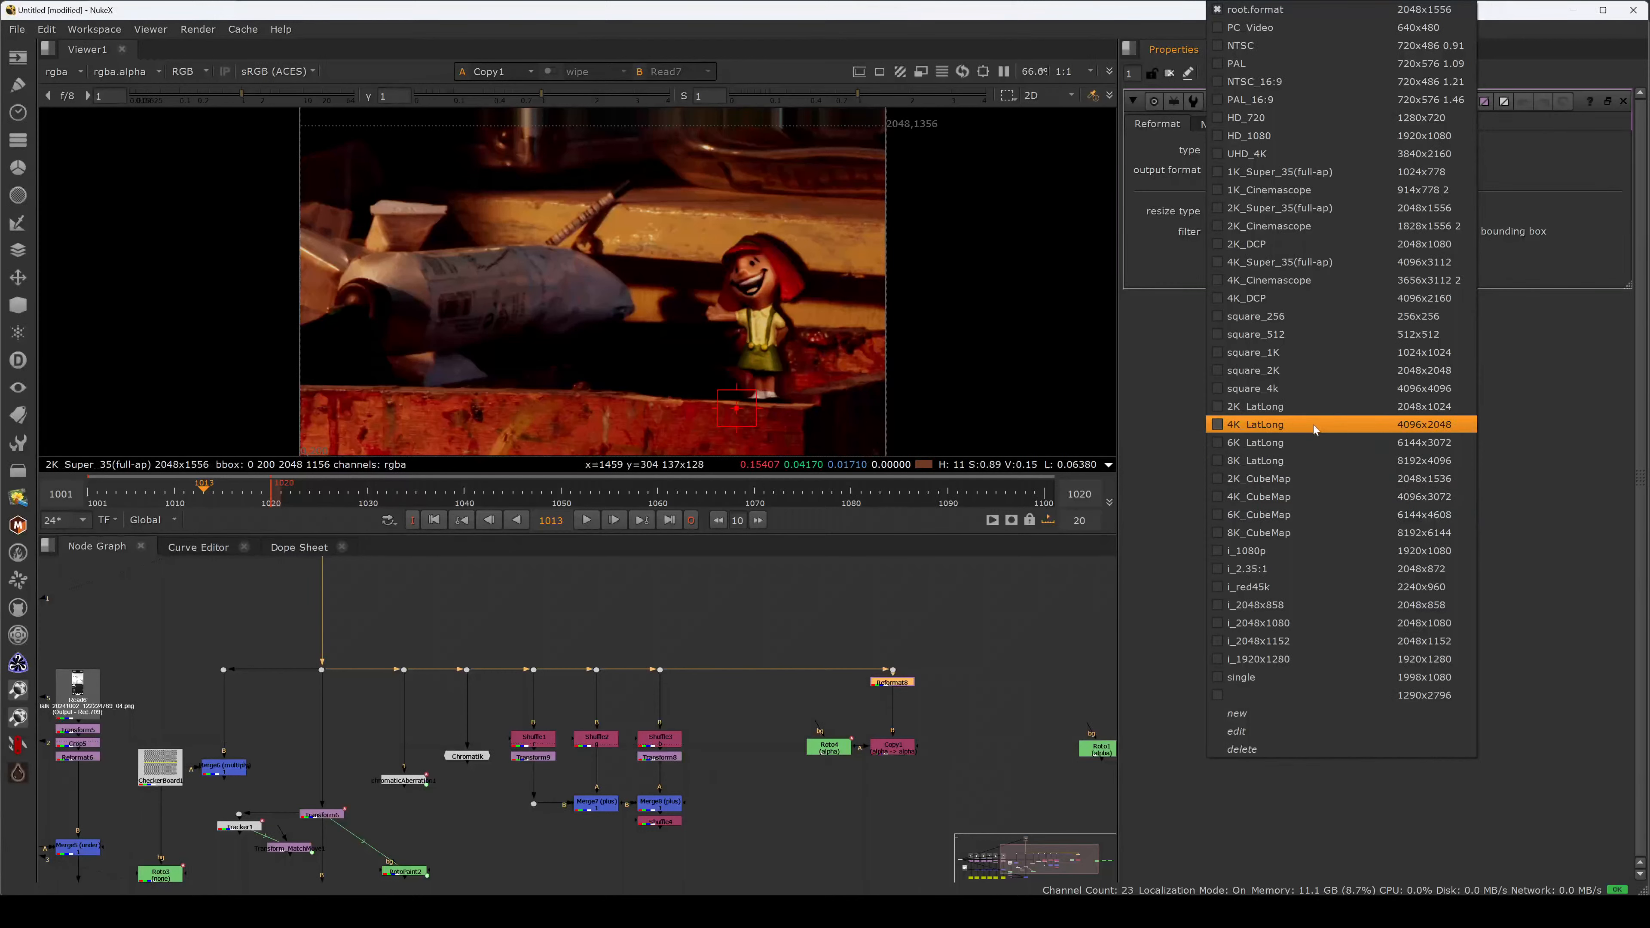
pyautogui.click(1291, 297)
# Compare the Dot, Reformat and Copy outputs in the viewer, then open Roto properties.
pyautogui.moveTo(852, 596); pyautogui.dragTo(842, 561, button='middle')
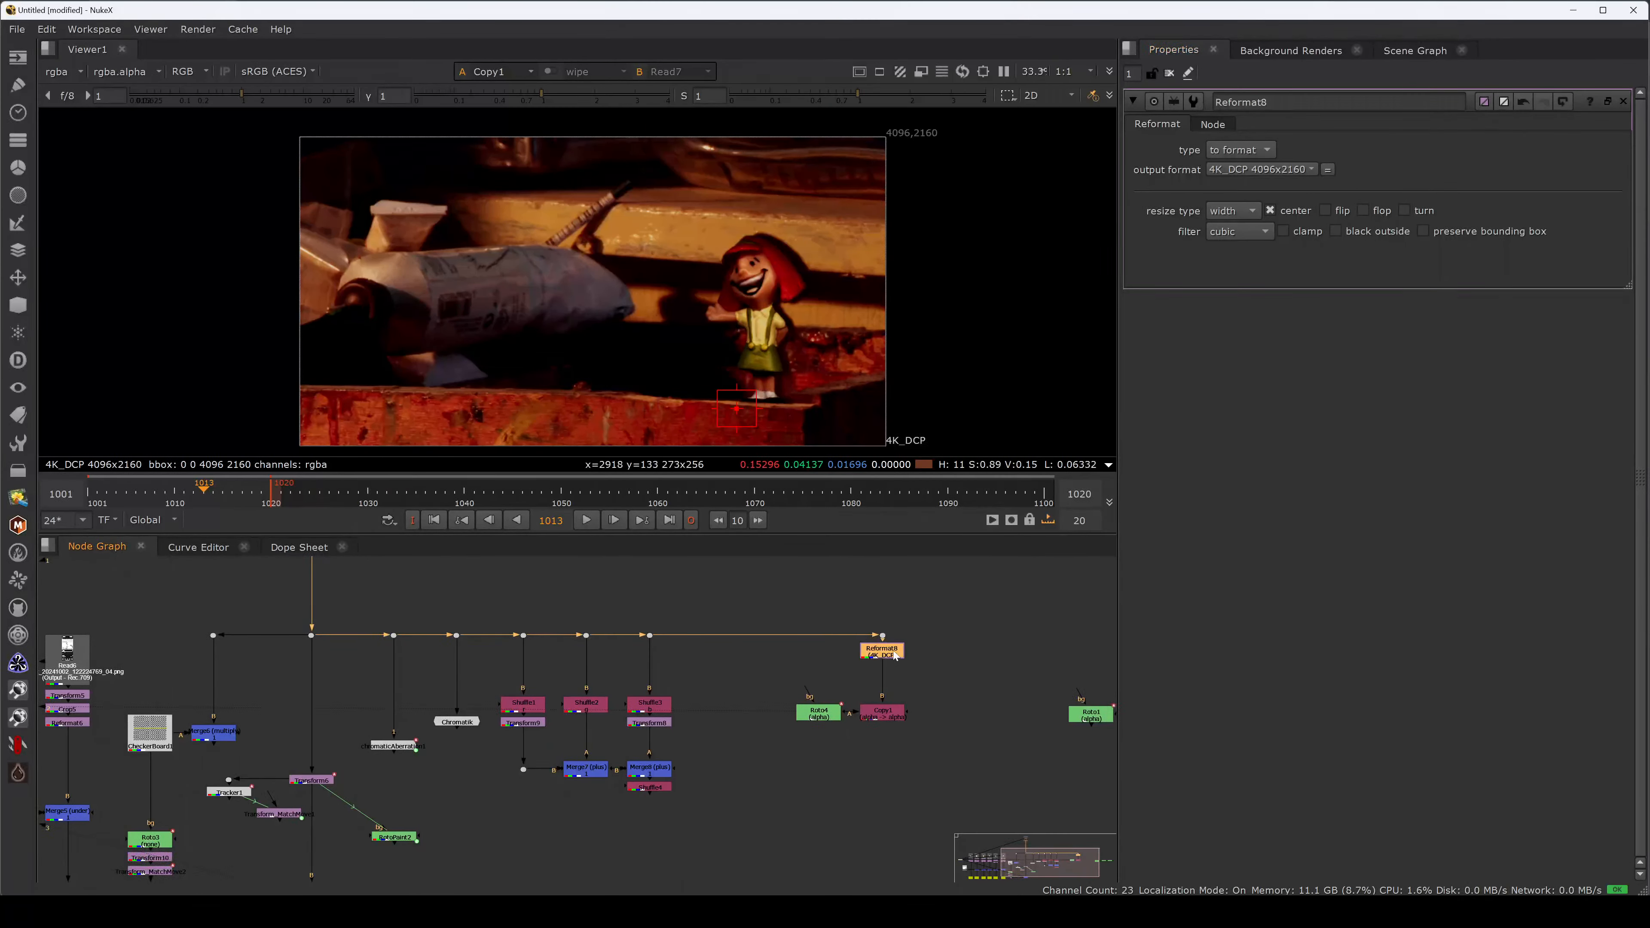
pyautogui.moveTo(915, 620); pyautogui.dragTo(869, 637)
pyautogui.press('1')
pyautogui.click(885, 654)
pyautogui.press('2')
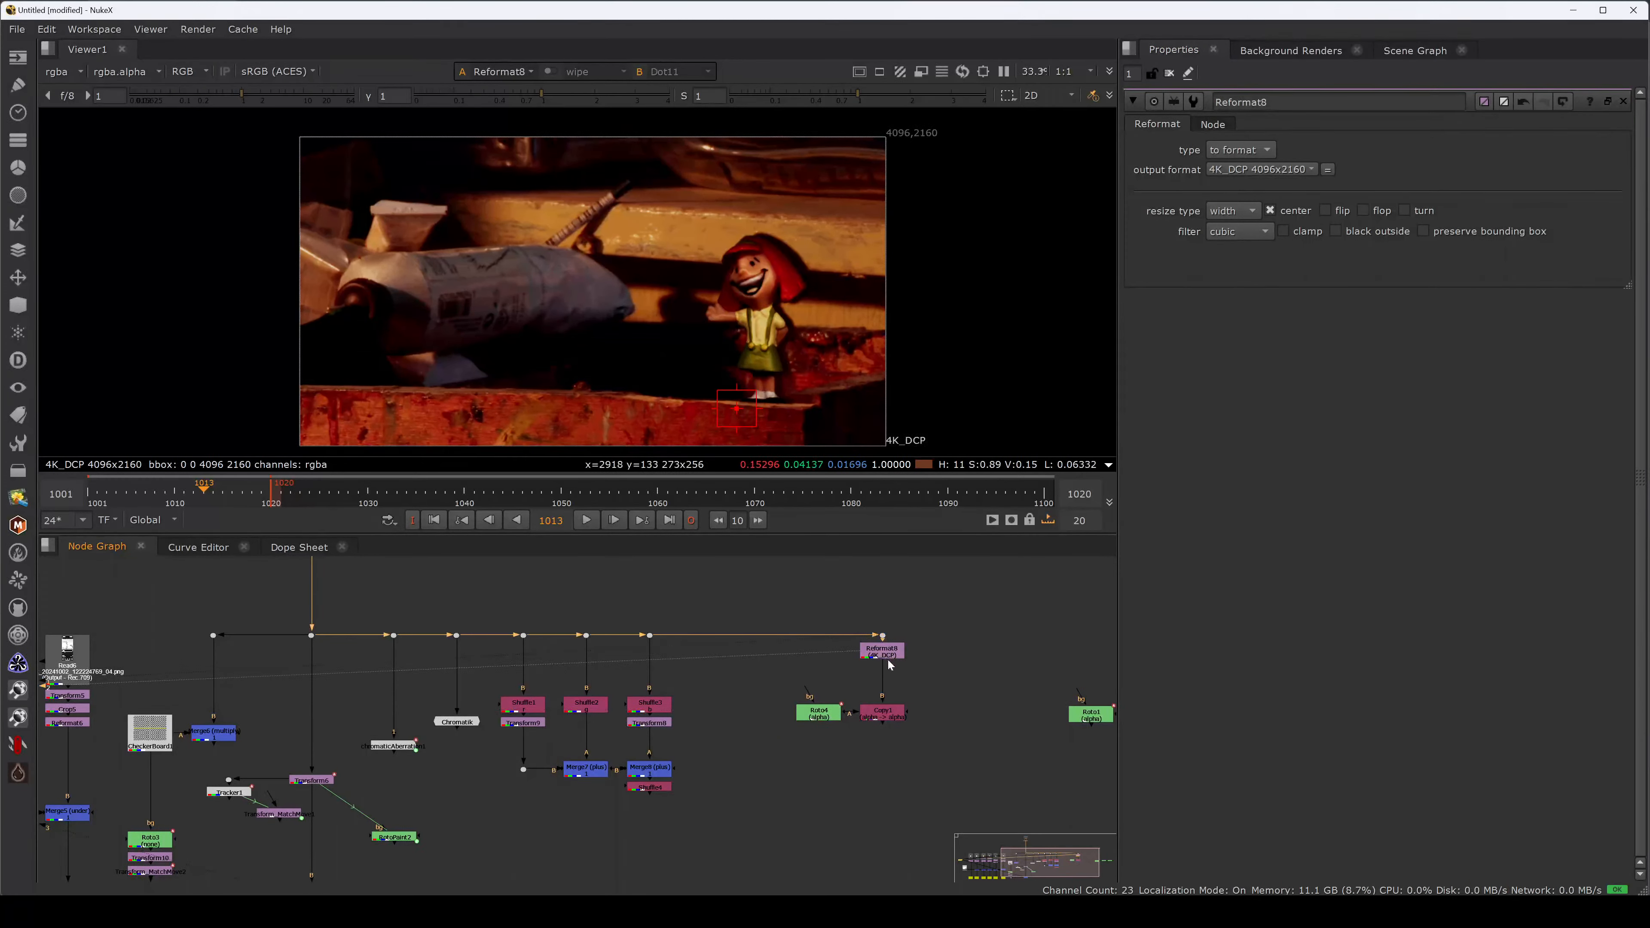
pyautogui.click(878, 714)
pyautogui.press('2')
pyautogui.doubleClick(828, 719)
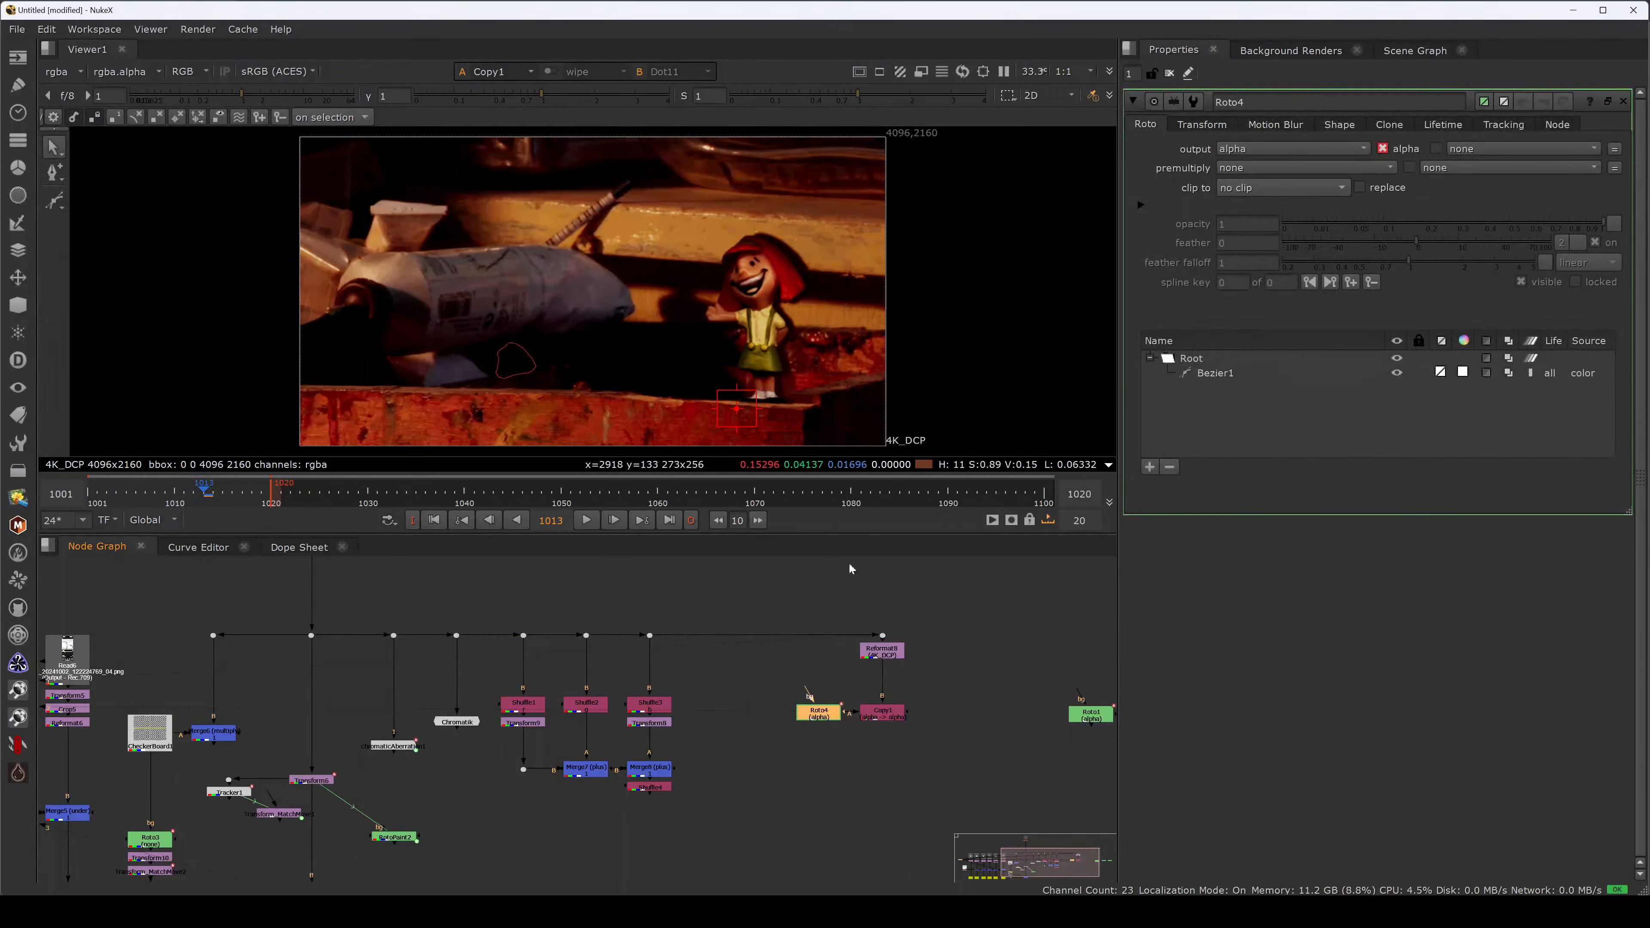
pyautogui.scroll(3, 825, 640)
pyautogui.moveTo(871, 699); pyautogui.dragTo(754, 682, button='middle')
pyautogui.click(754, 682)
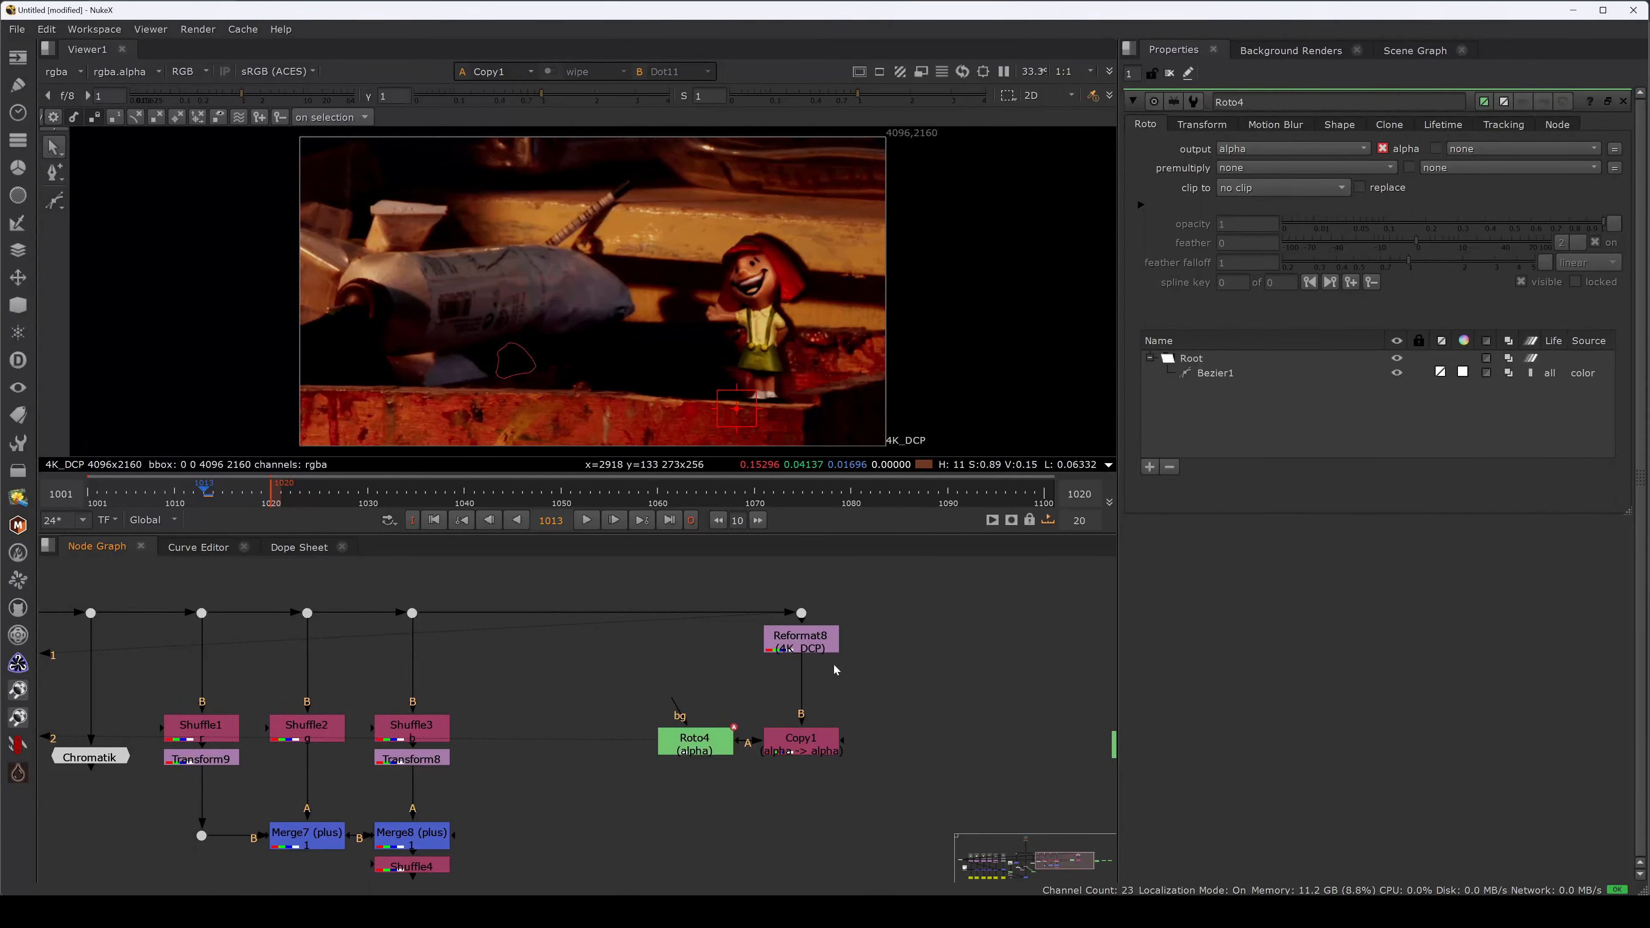
pyautogui.moveTo(856, 676); pyautogui.dragTo(890, 674, button='middle')
pyautogui.click(849, 638)
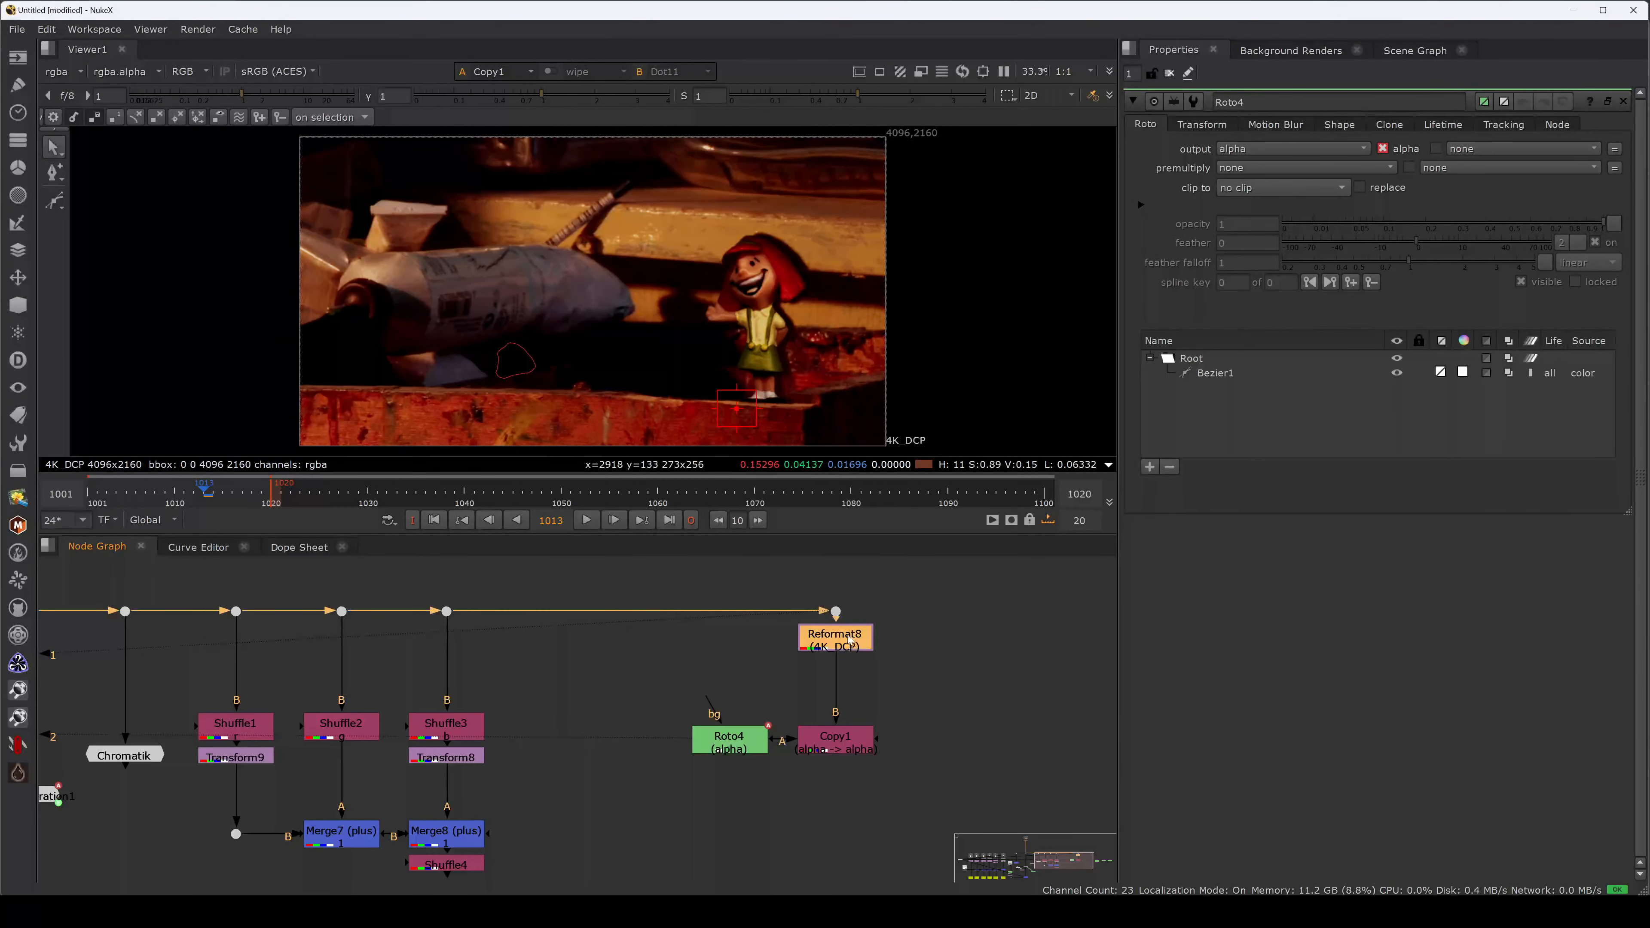
pyautogui.click(748, 739)
pyautogui.press('2')
pyautogui.click(843, 636)
pyautogui.press('1')
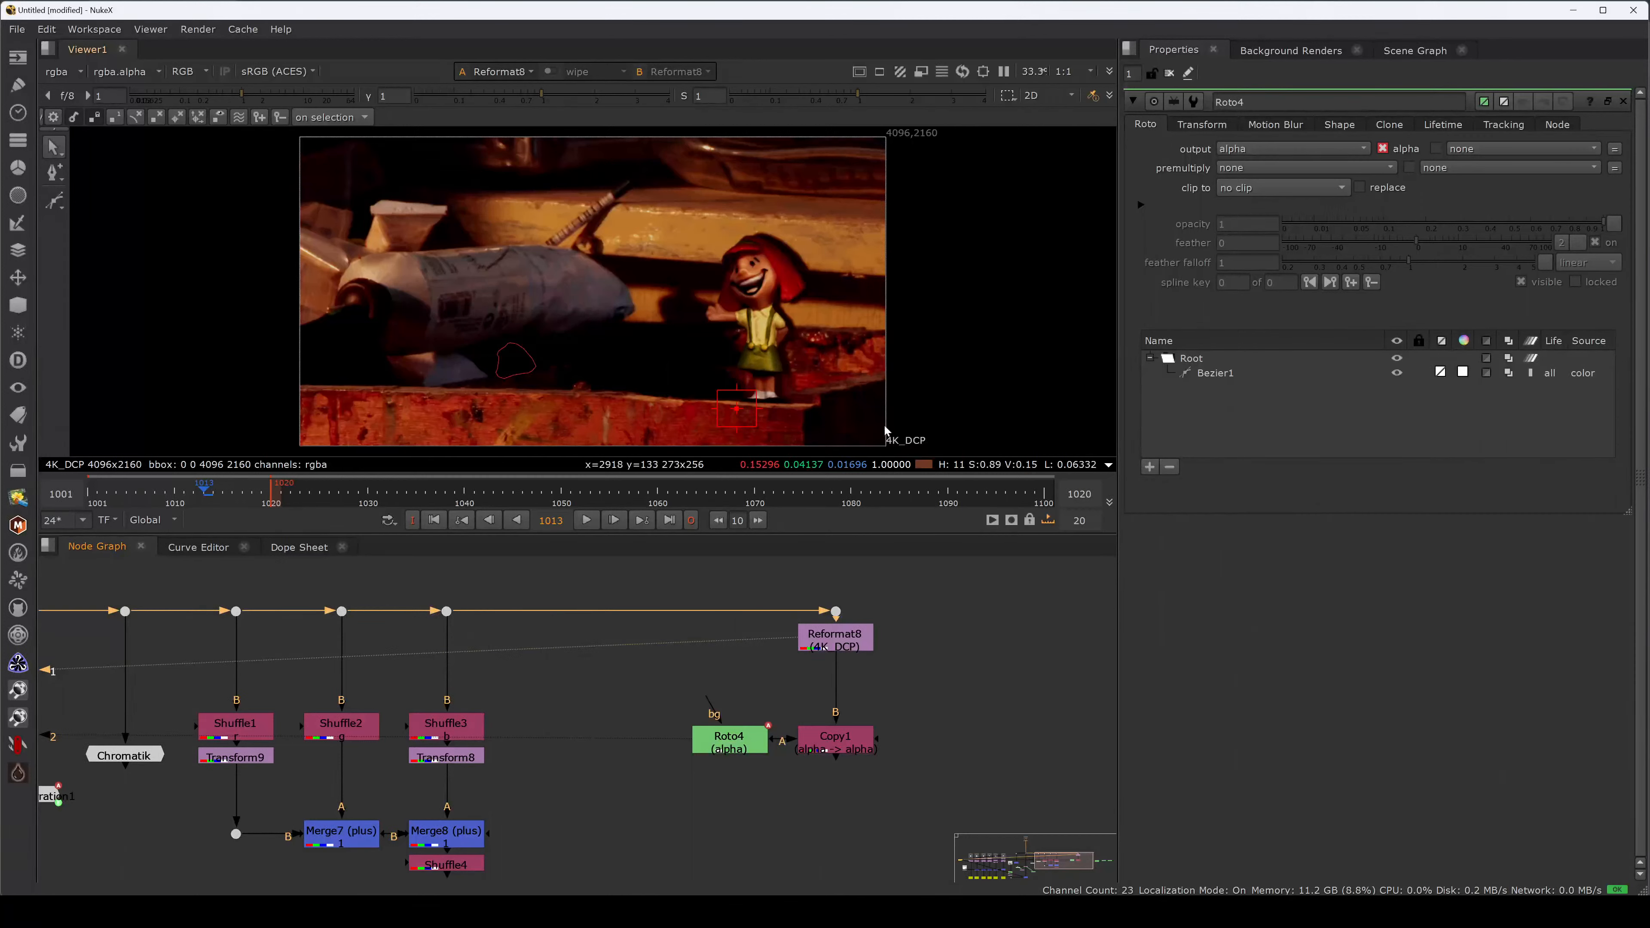
pyautogui.click(736, 742)
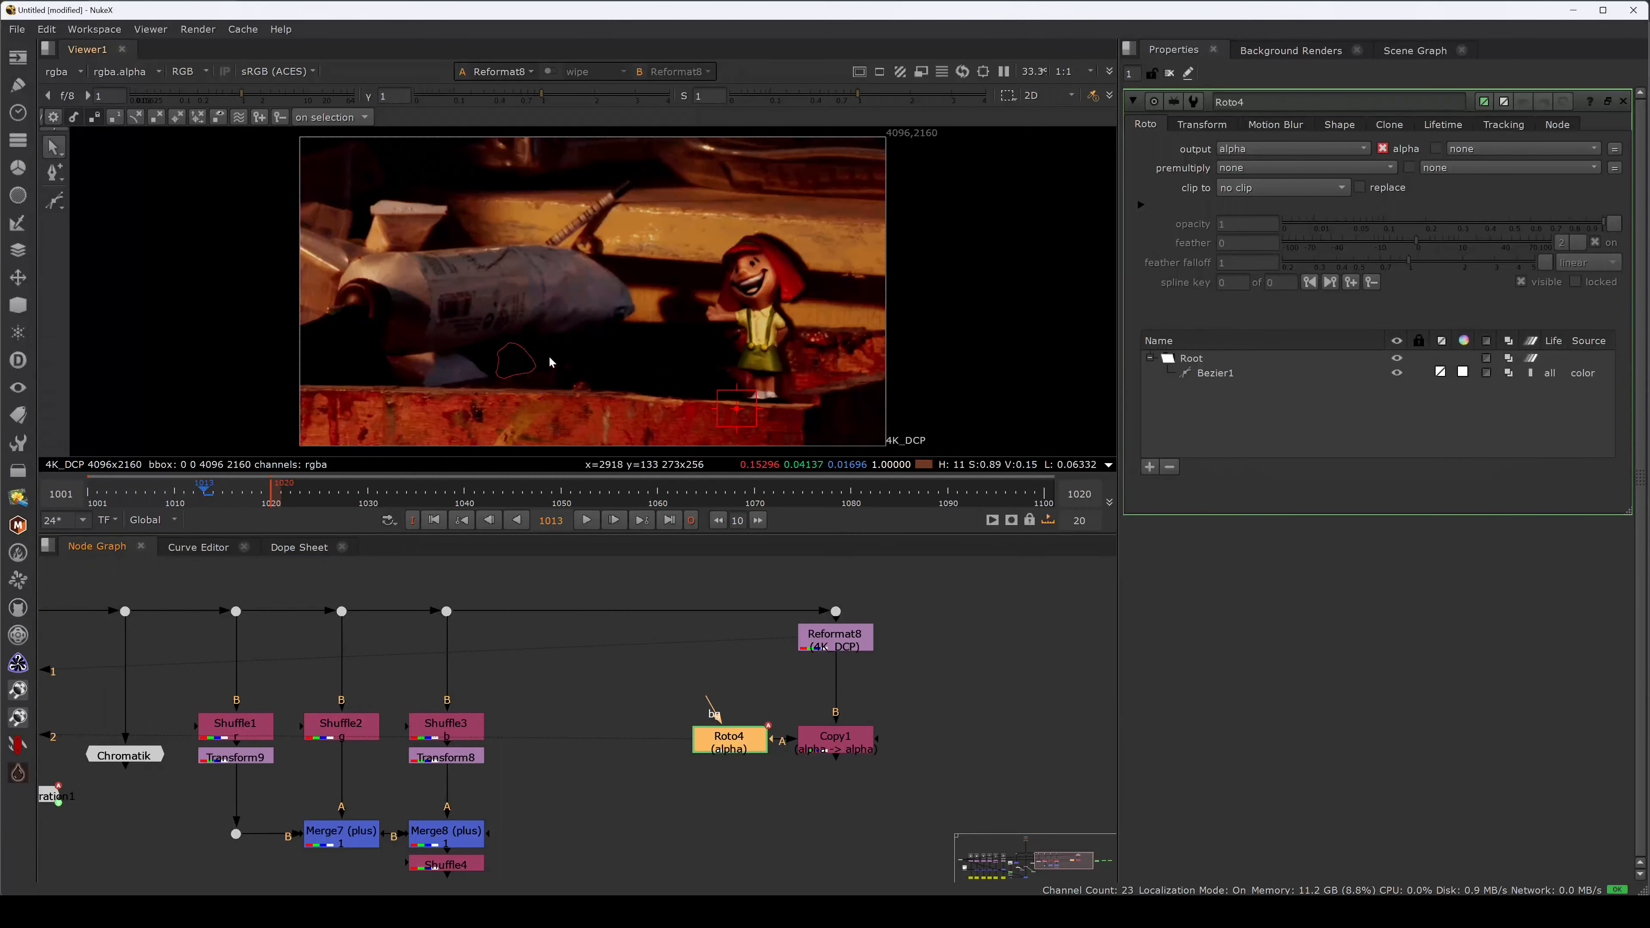
pyautogui.click(835, 648)
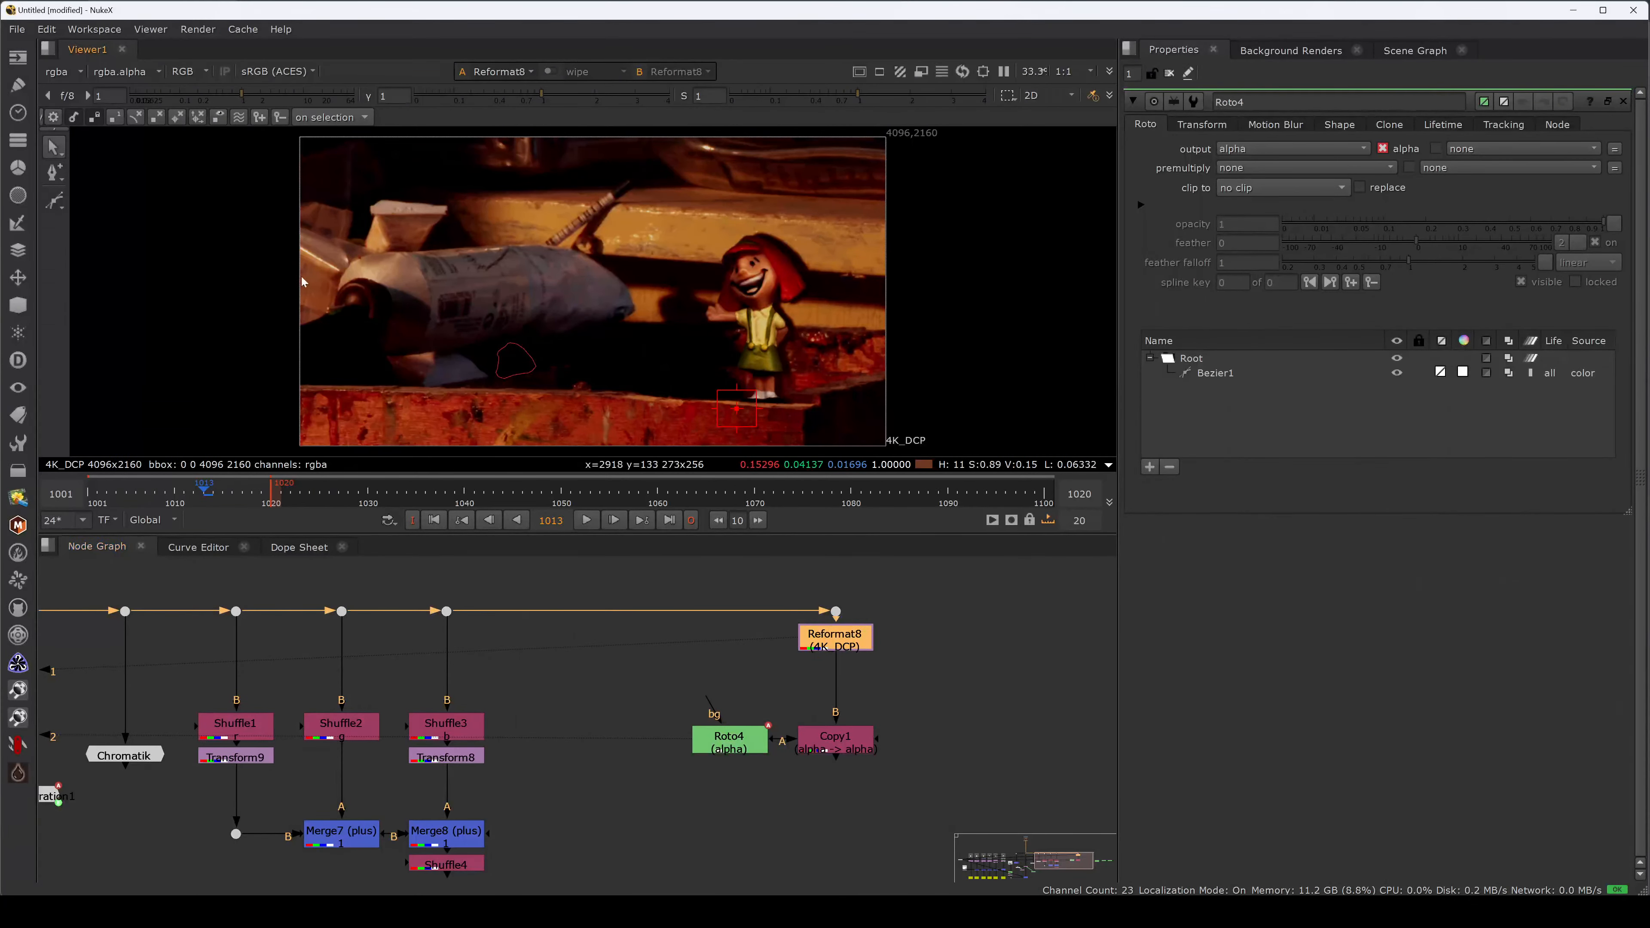
pyautogui.moveTo(324, 296); pyautogui.dragTo(571, 459)
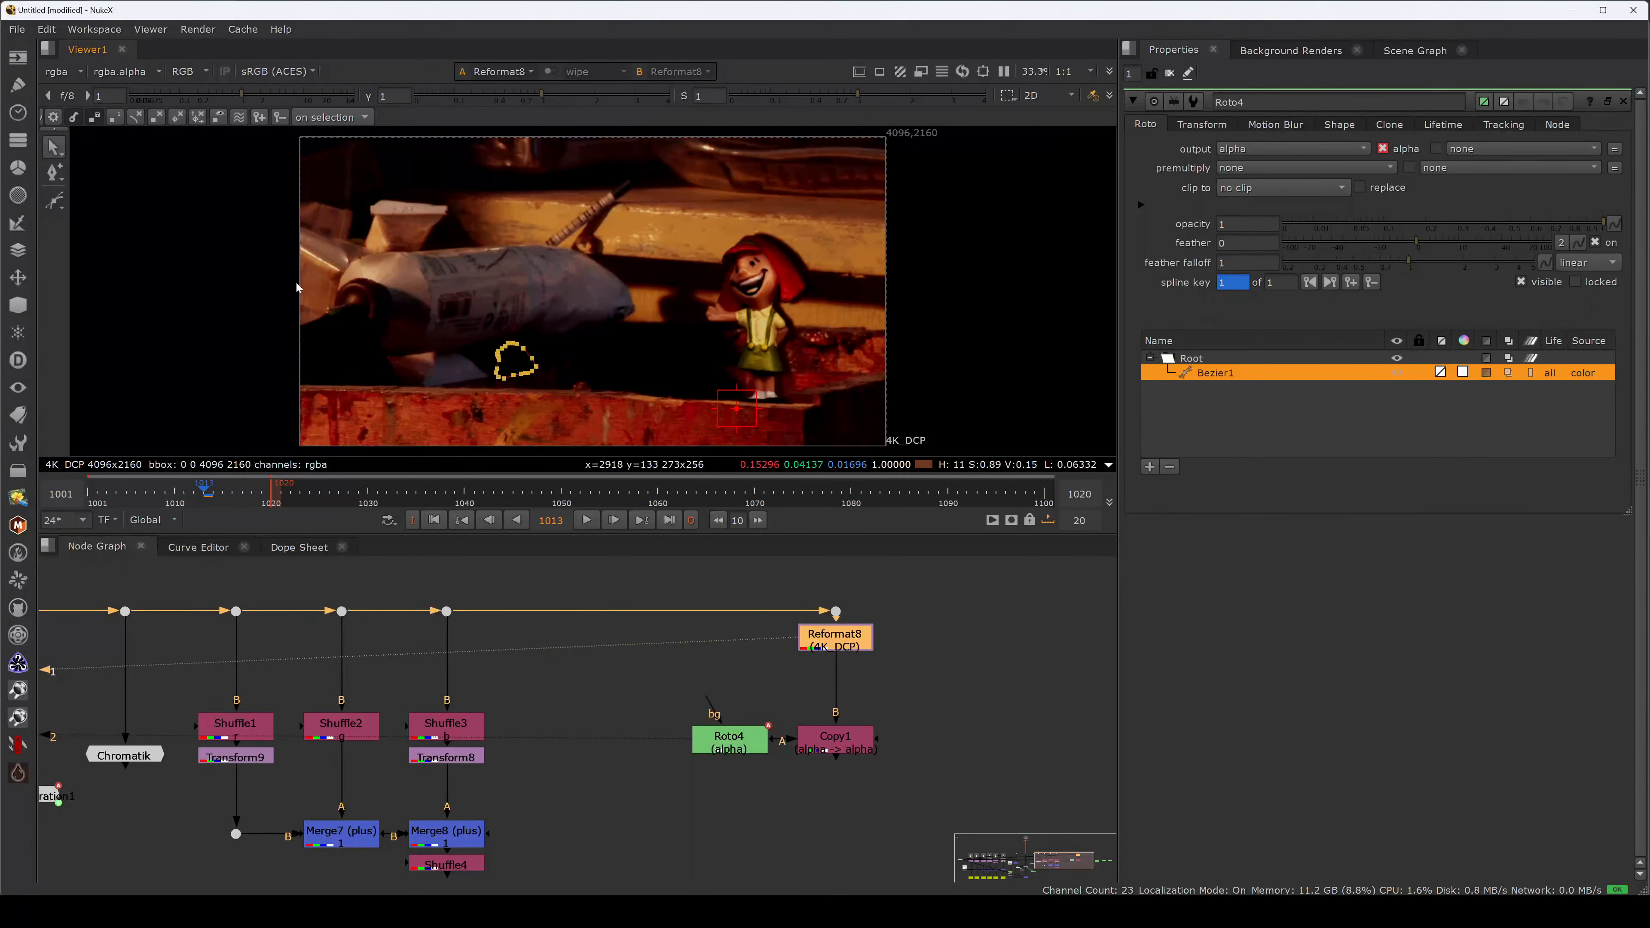
pyautogui.moveTo(372, 312); pyautogui.dragTo(514, 389)
pyautogui.moveTo(297, 275); pyautogui.dragTo(583, 453)
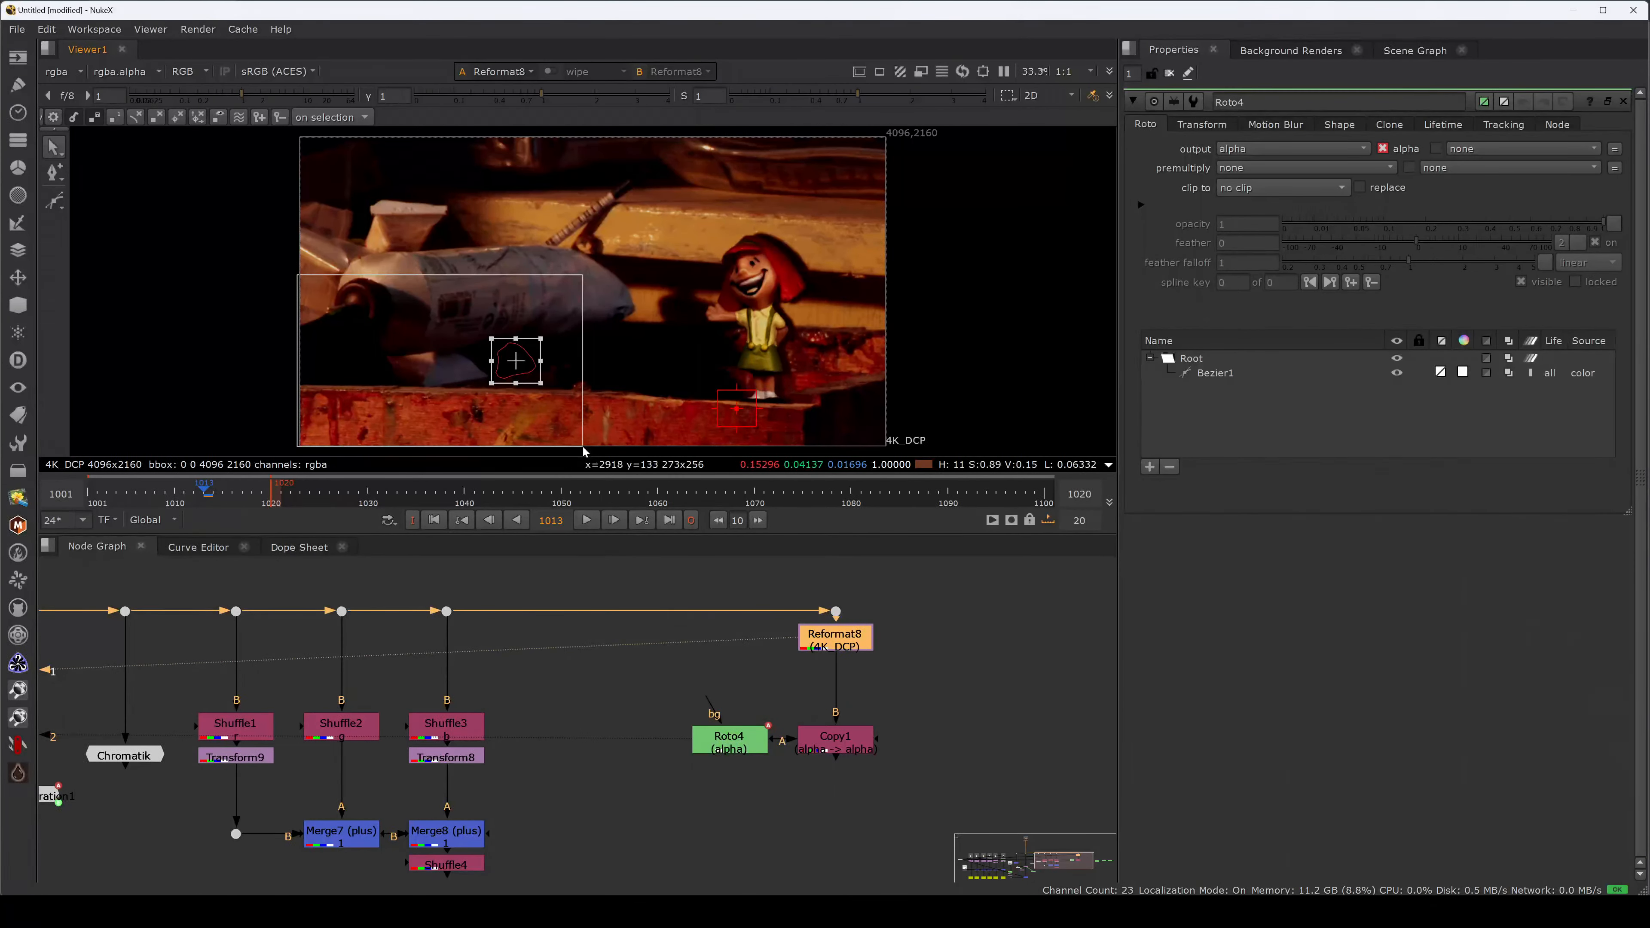
pyautogui.moveTo(584, 447); pyautogui.dragTo(583, 446)
pyautogui.moveTo(328, 424); pyautogui.dragTo(298, 450)
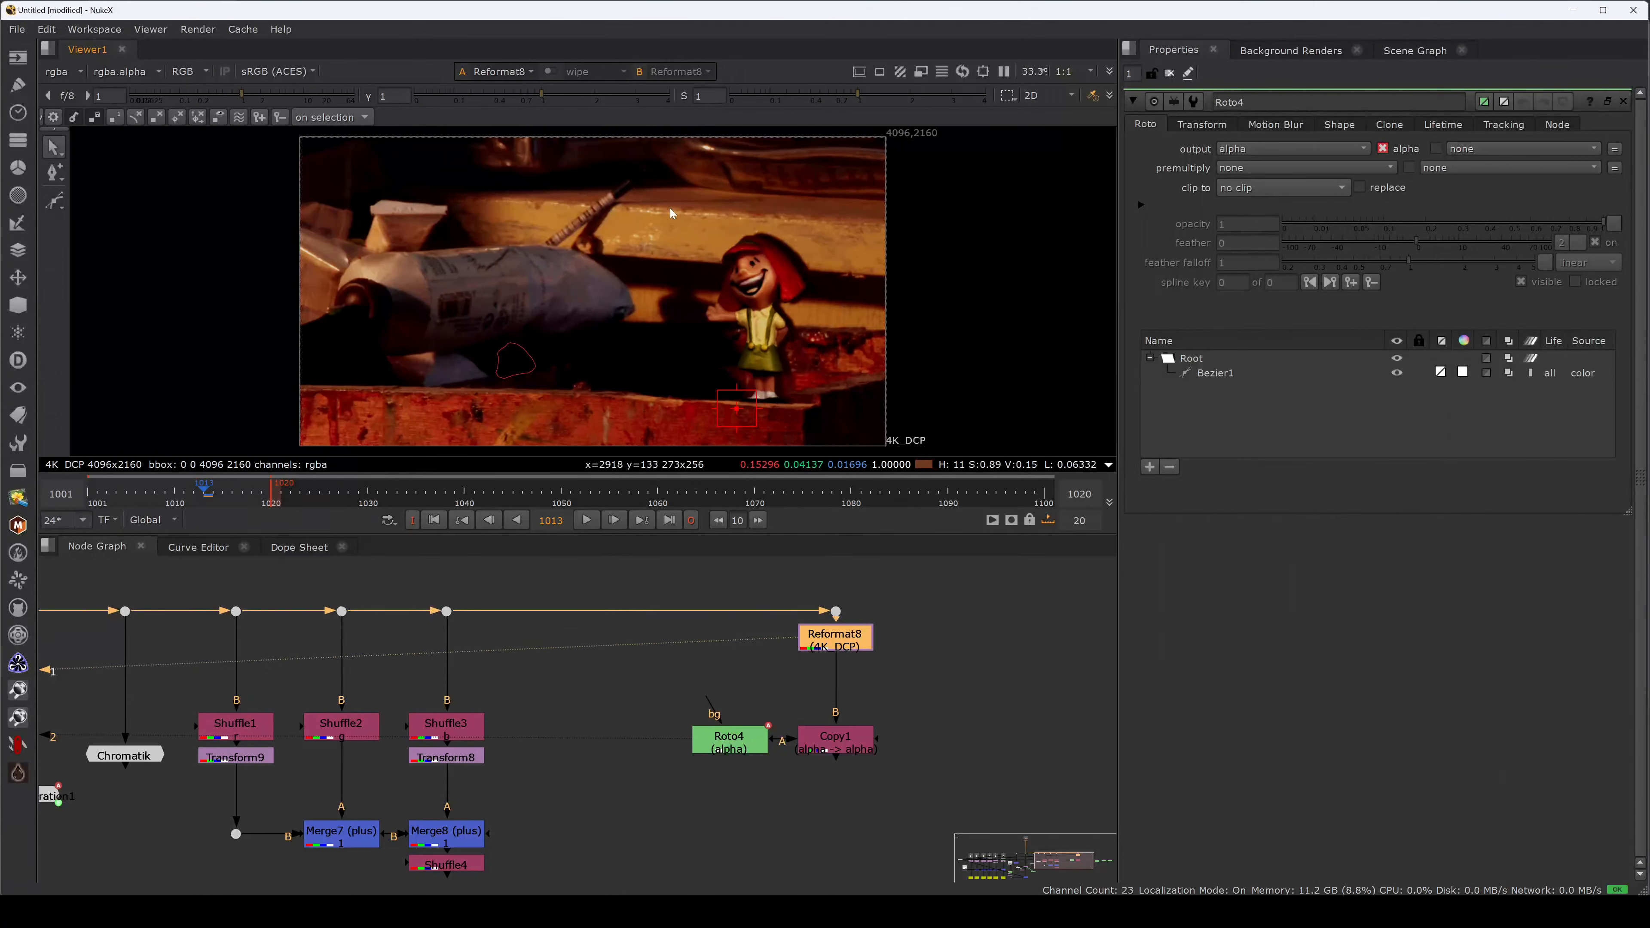
pyautogui.click(884, 648)
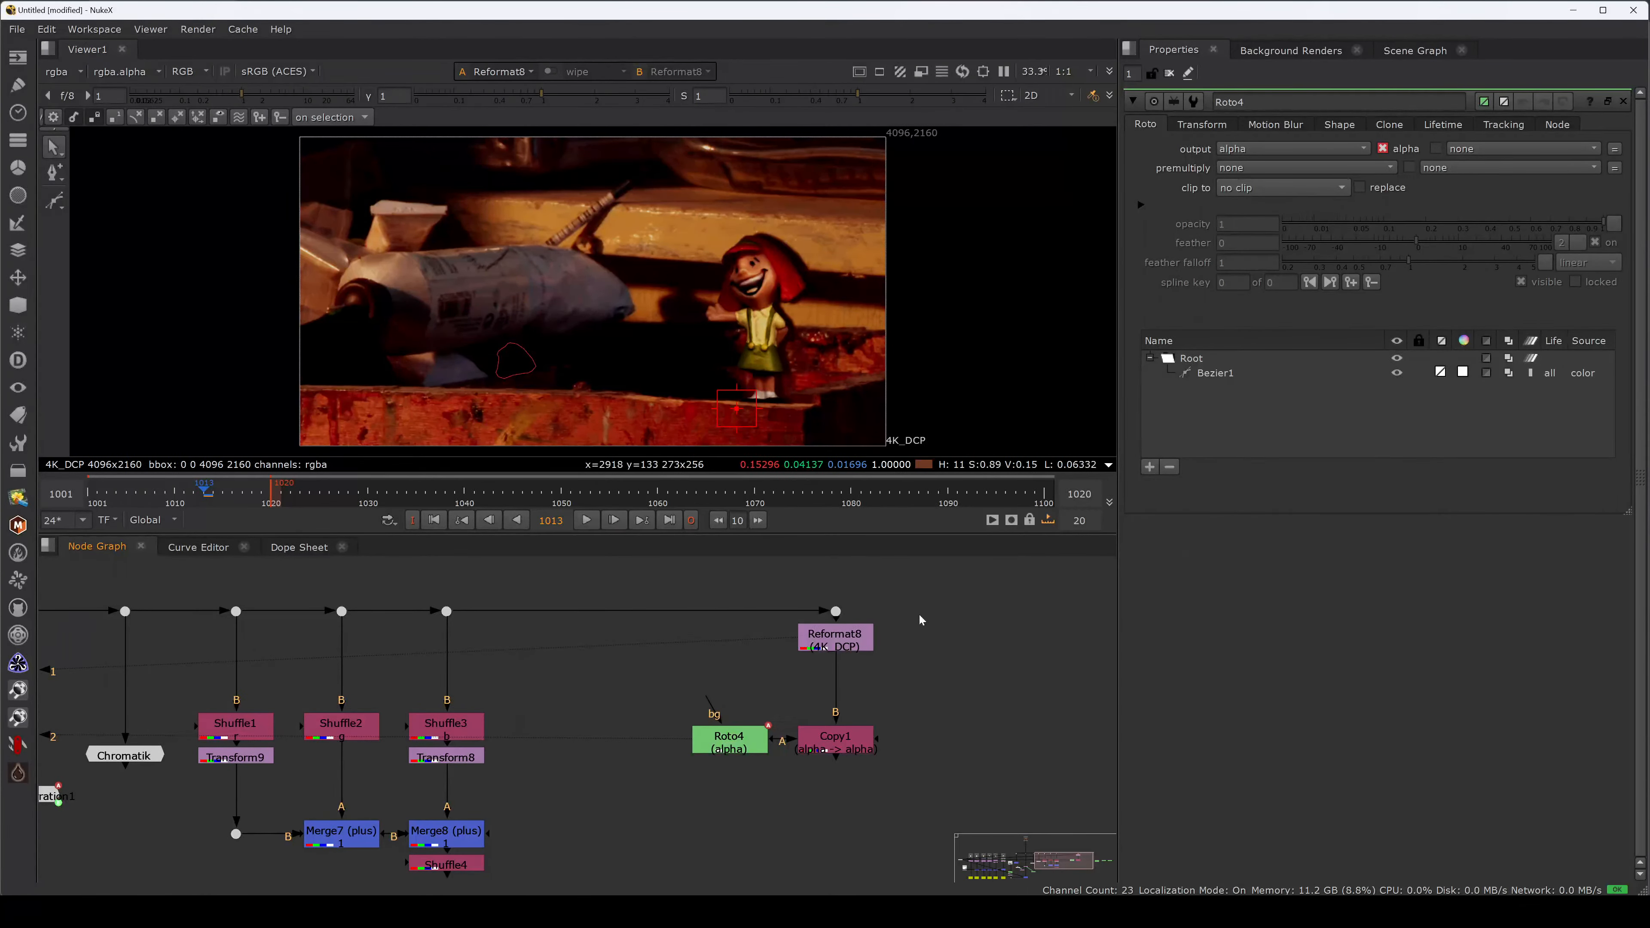
pyautogui.hotkey('alt', 'Tab')
pyautogui.hotkey('alt', 'Tab')
pyautogui.hotkey('alt', 'Tab')
pyautogui.press('Tab')
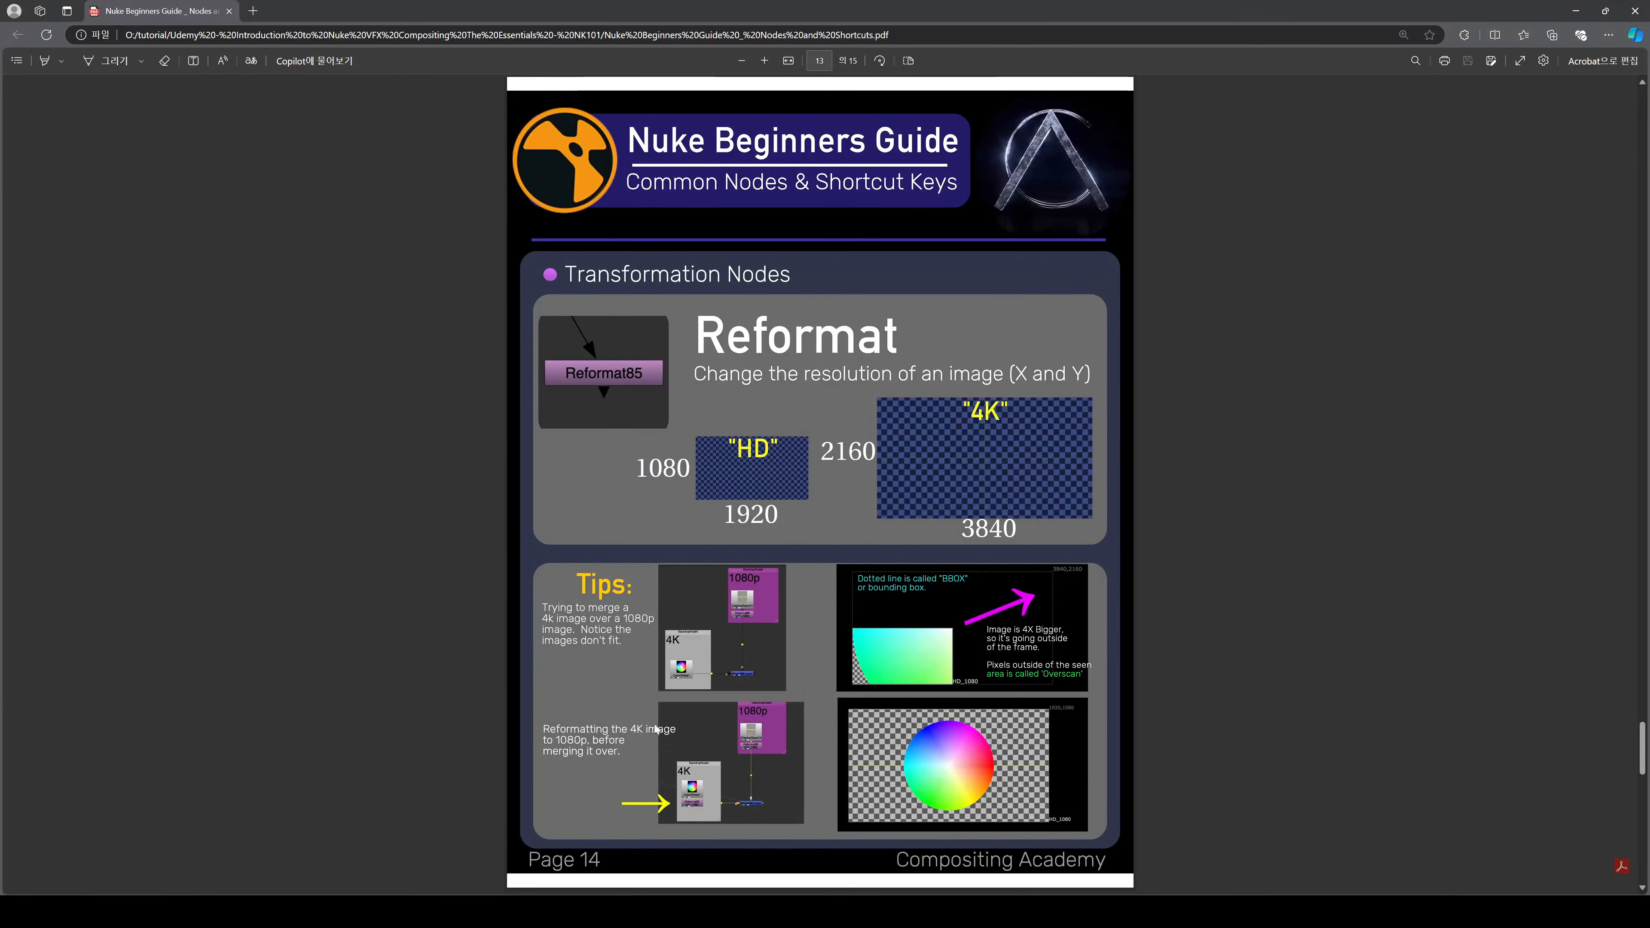
pyautogui.hotkey('alt', 'Tab')
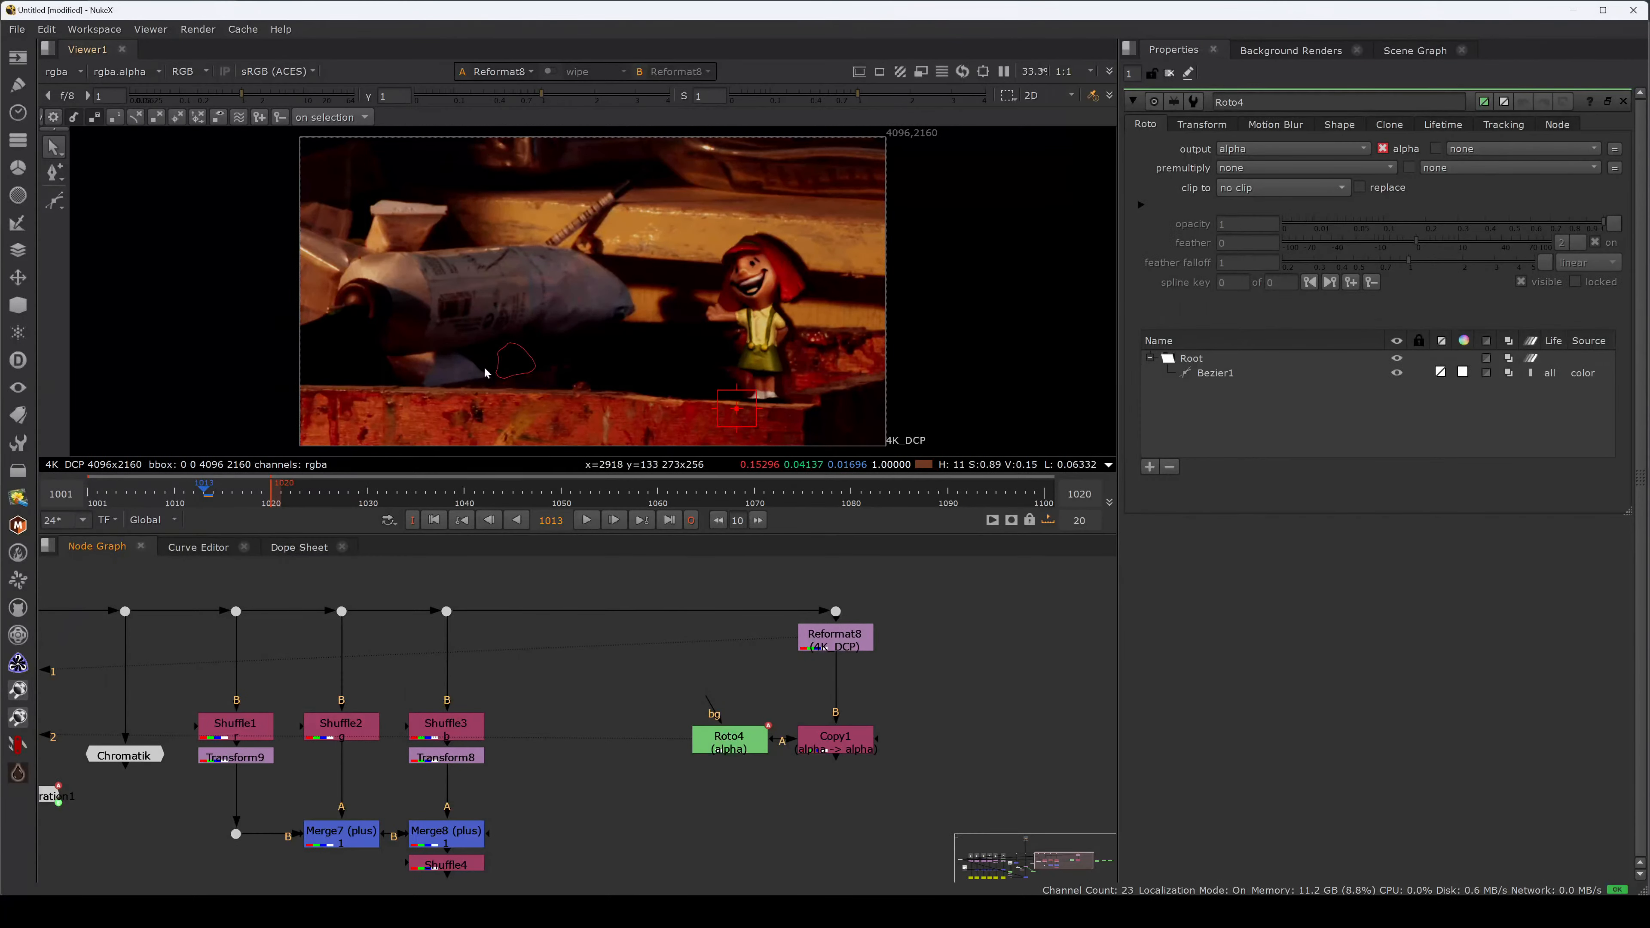
# Paste a copy of the 4K_DCP Reformat below Roto4 and align Copy1 beside it.
pyautogui.click(836, 642)
pyautogui.hotkey('ctrl', 'c')
pyautogui.click(755, 795)
pyautogui.moveTo(737, 748); pyautogui.dragTo(688, 736)
pyautogui.hotkey('ctrl', 'v')
pyautogui.moveTo(823, 744); pyautogui.dragTo(825, 766)
pyautogui.press('2')
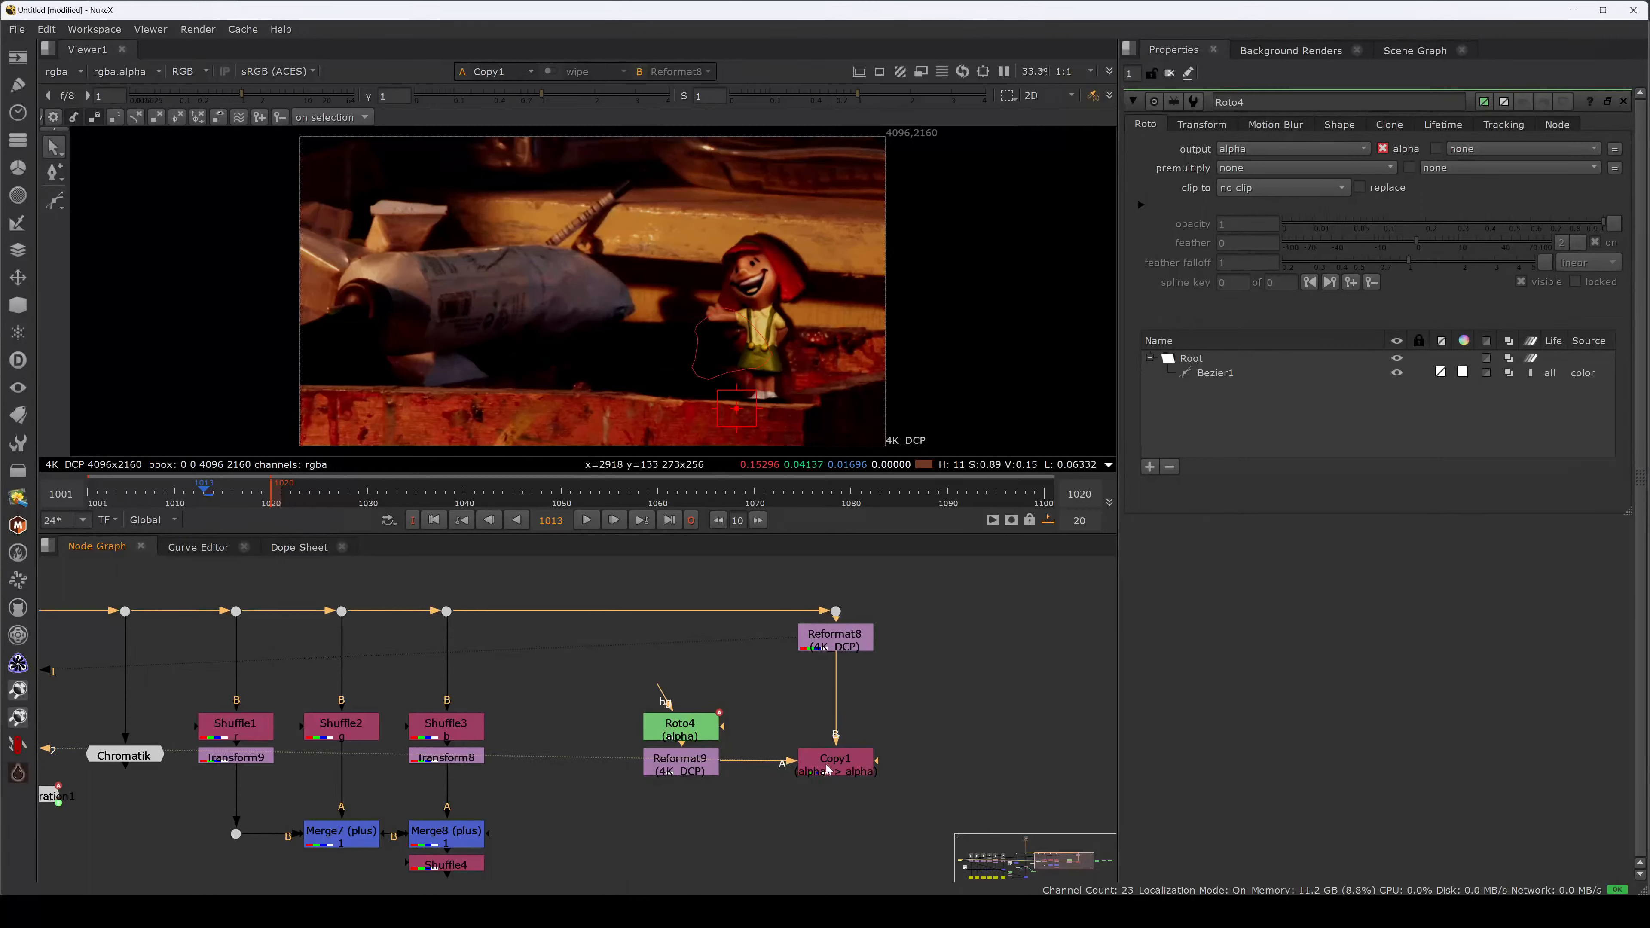
pyautogui.click(698, 782)
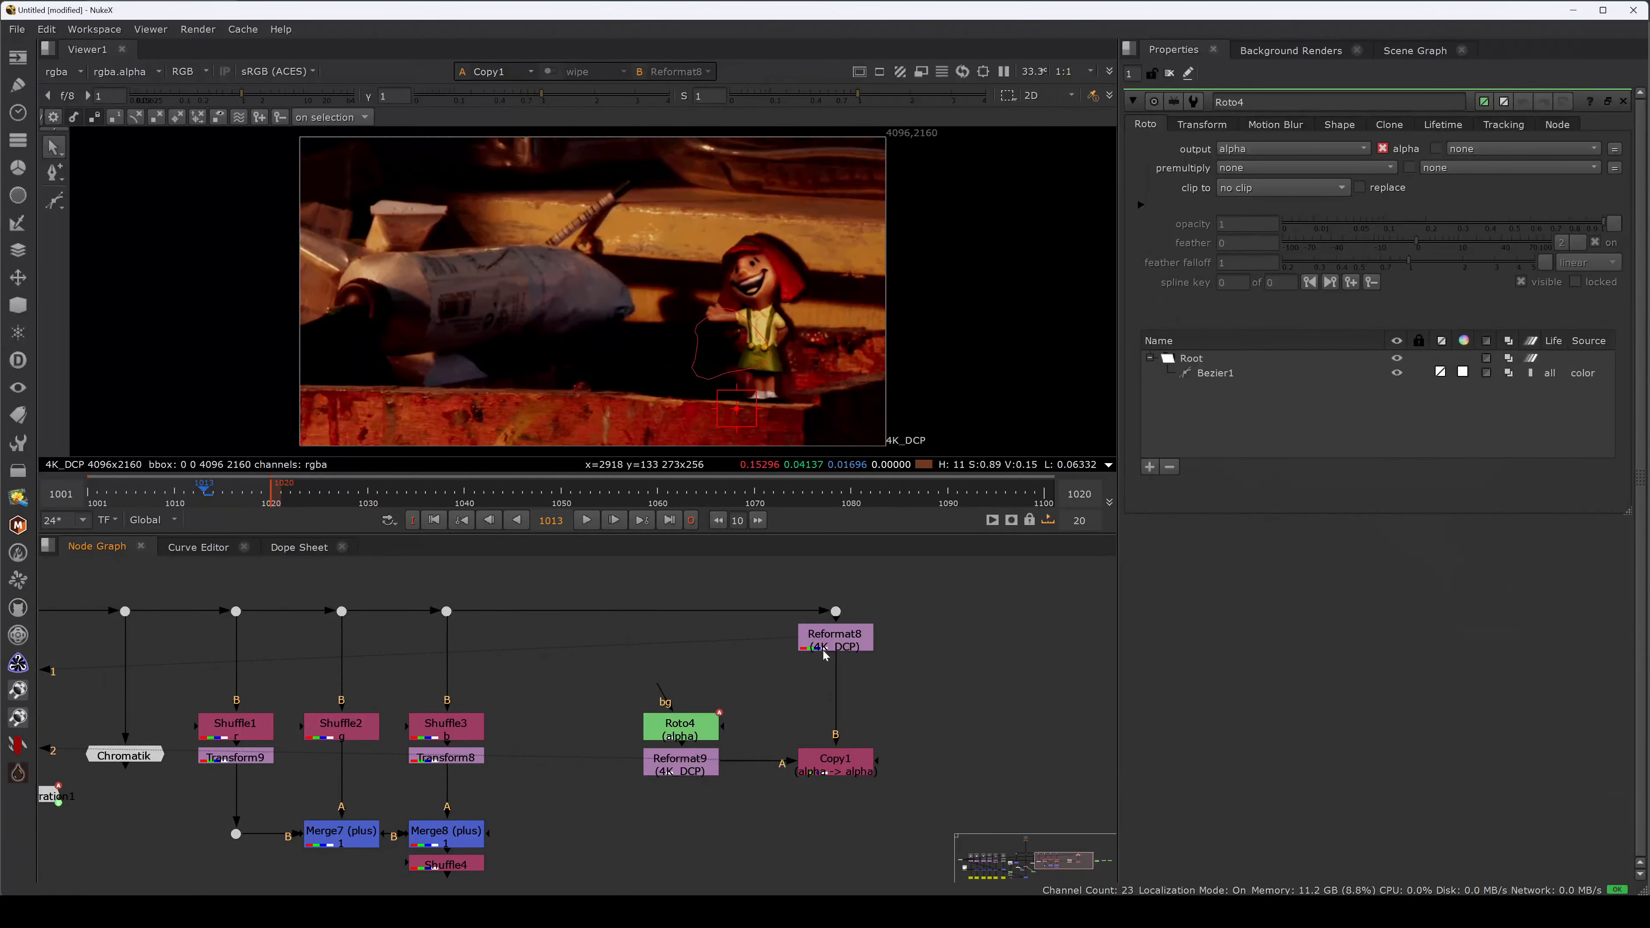
# Compare Dot11's image with Copy1's result in the viewer.
pyautogui.click(836, 611)
pyautogui.press('1')
pyautogui.press('1')
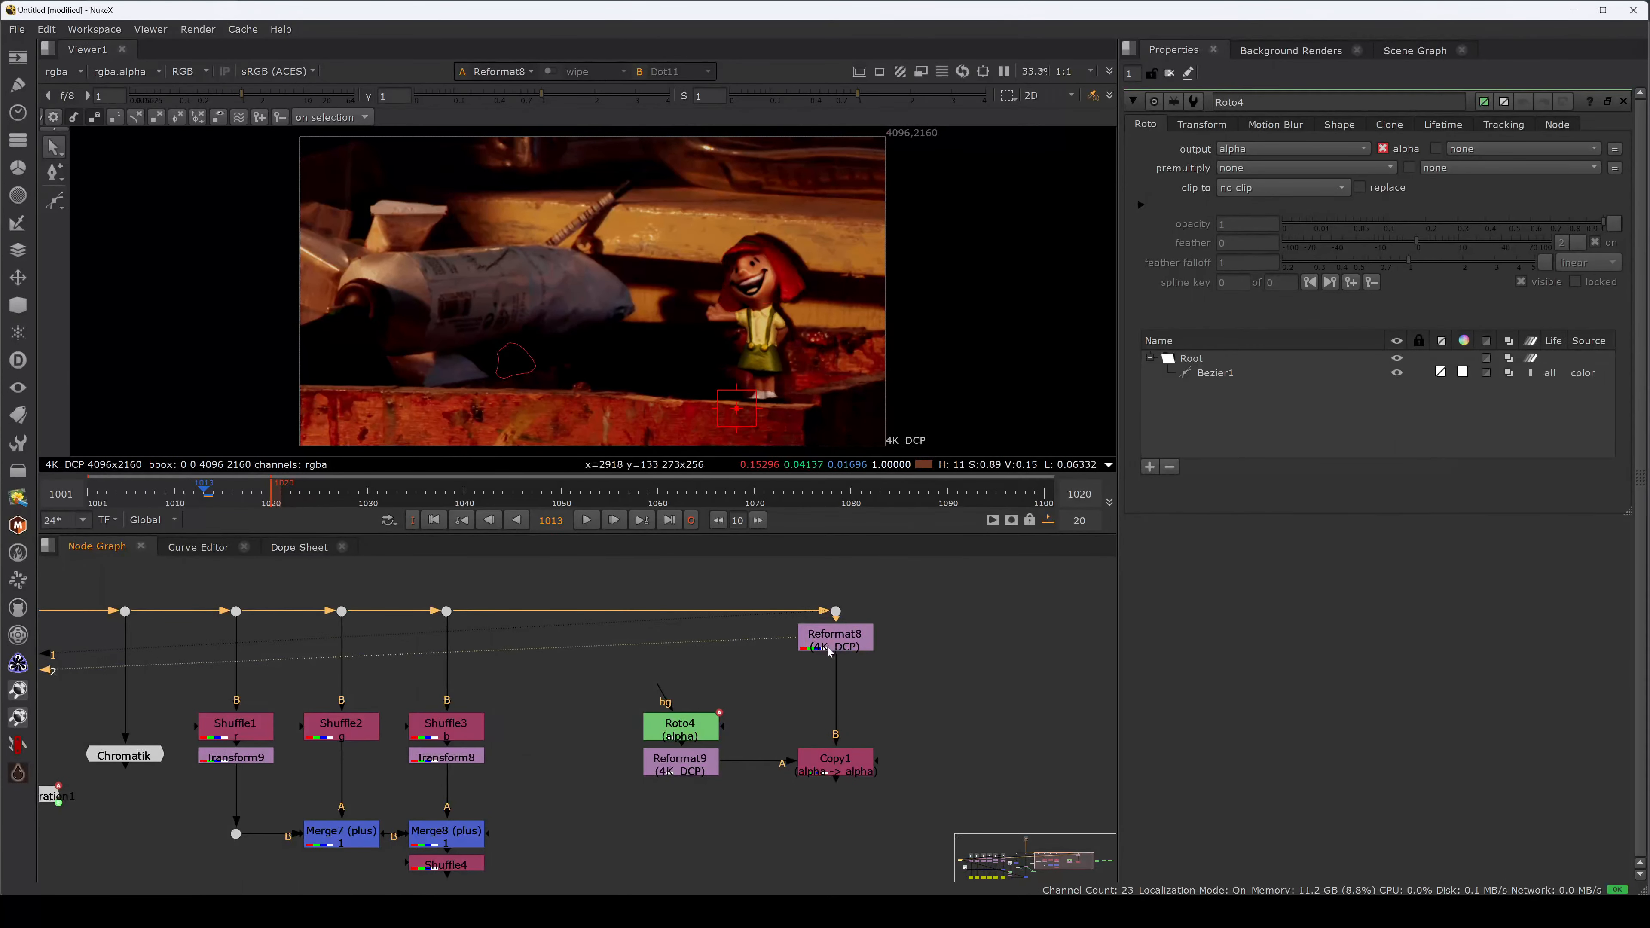
pyautogui.click(764, 742)
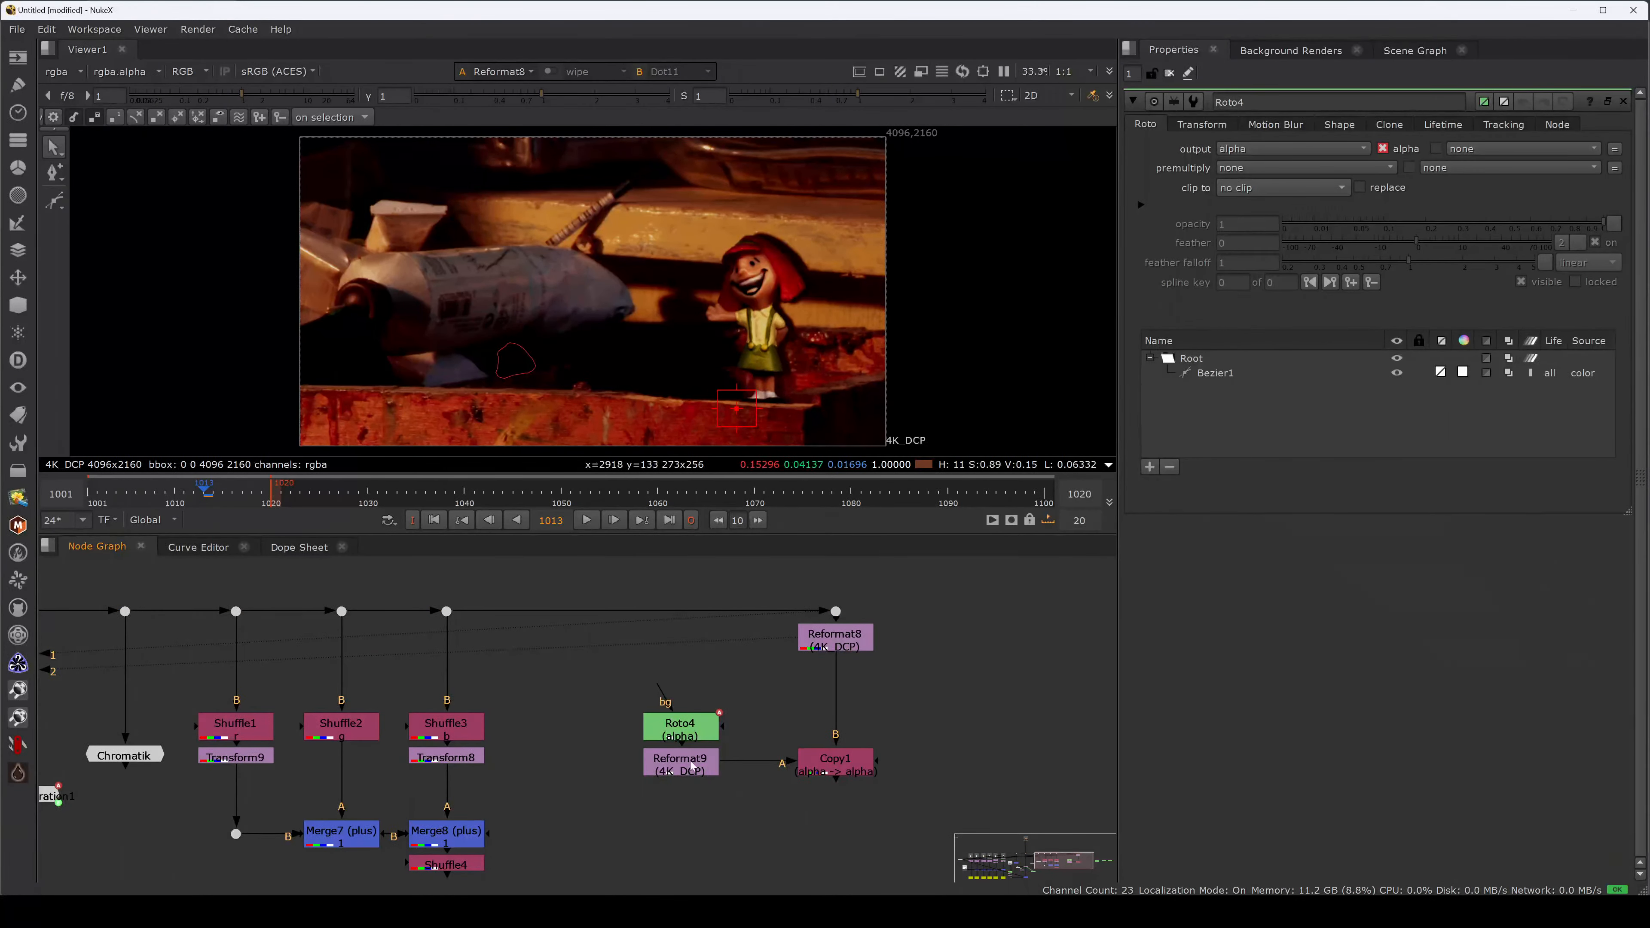
pyautogui.click(825, 652)
pyautogui.click(685, 763)
pyautogui.click(820, 763)
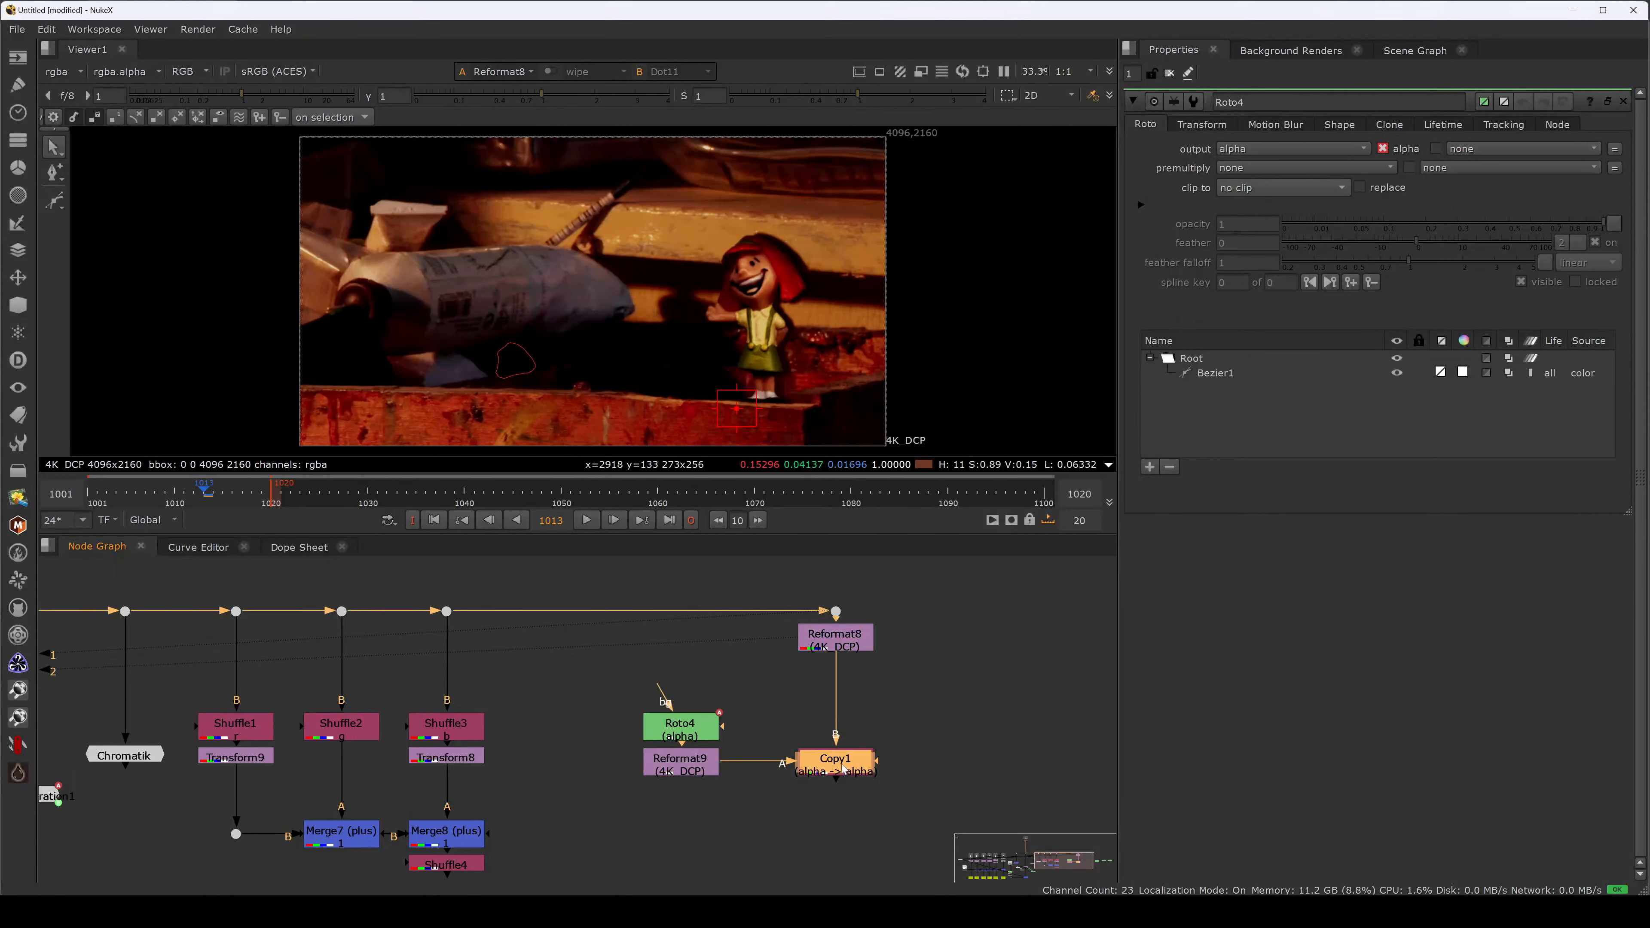
pyautogui.press('2')
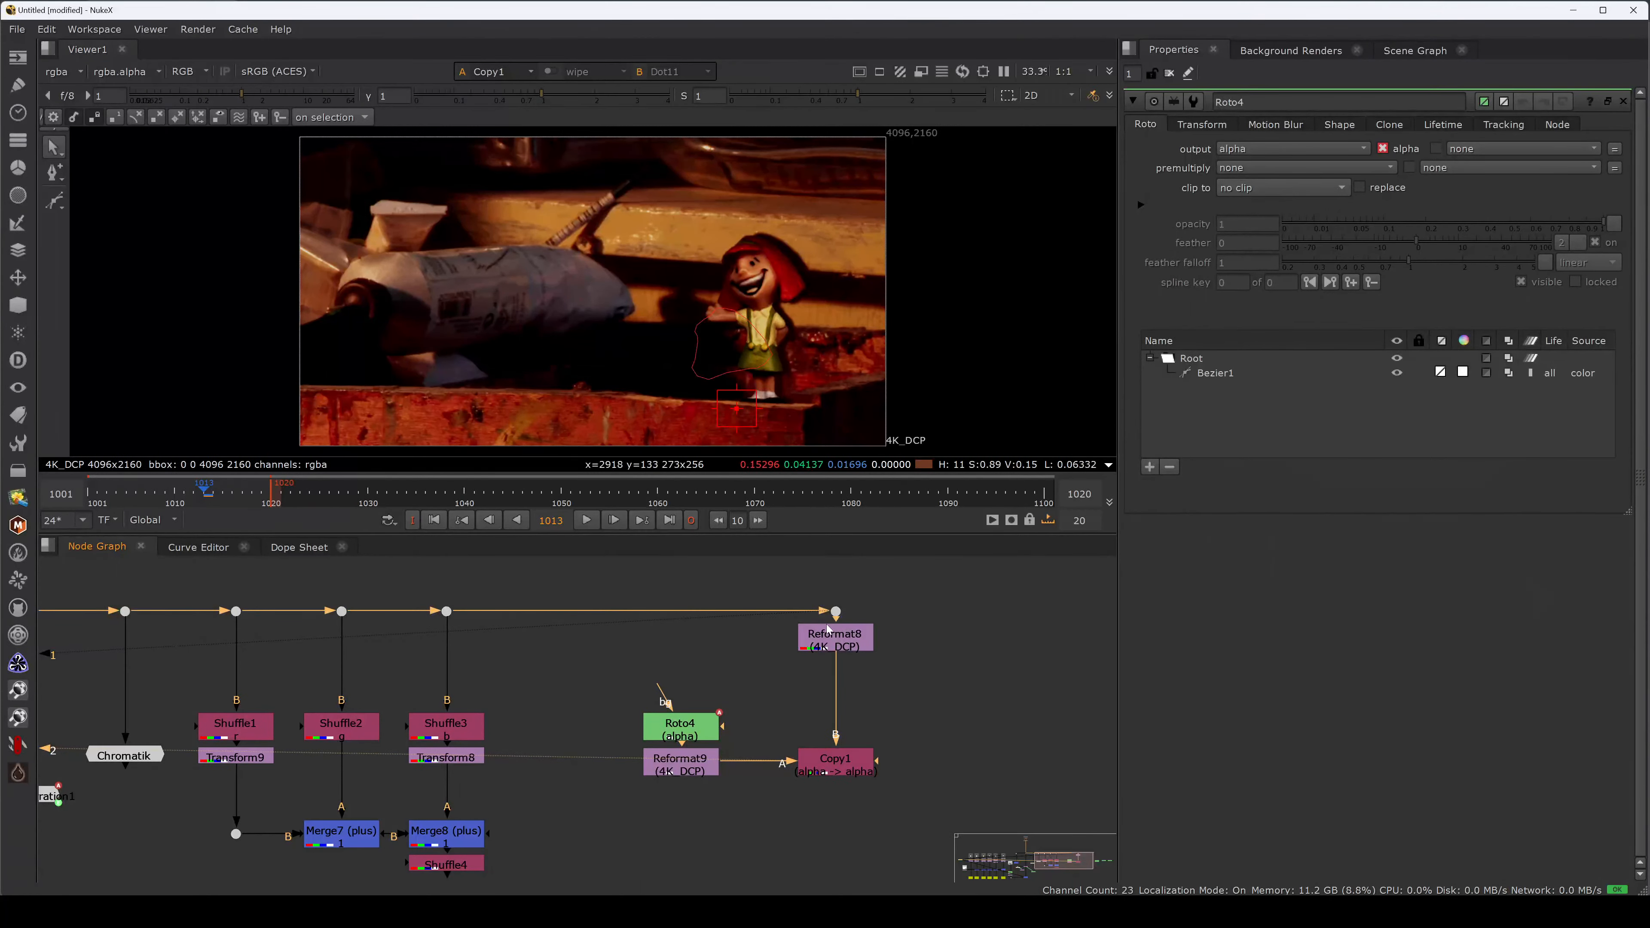
pyautogui.moveTo(736, 660); pyautogui.dragTo(767, 632, button='middle')
pyautogui.click(711, 626)
# Add Reformat10 set to HD_1080 into Roto4's bg input and check Roto4's properties.
pyautogui.press('Tab')
pyautogui.write('ref')
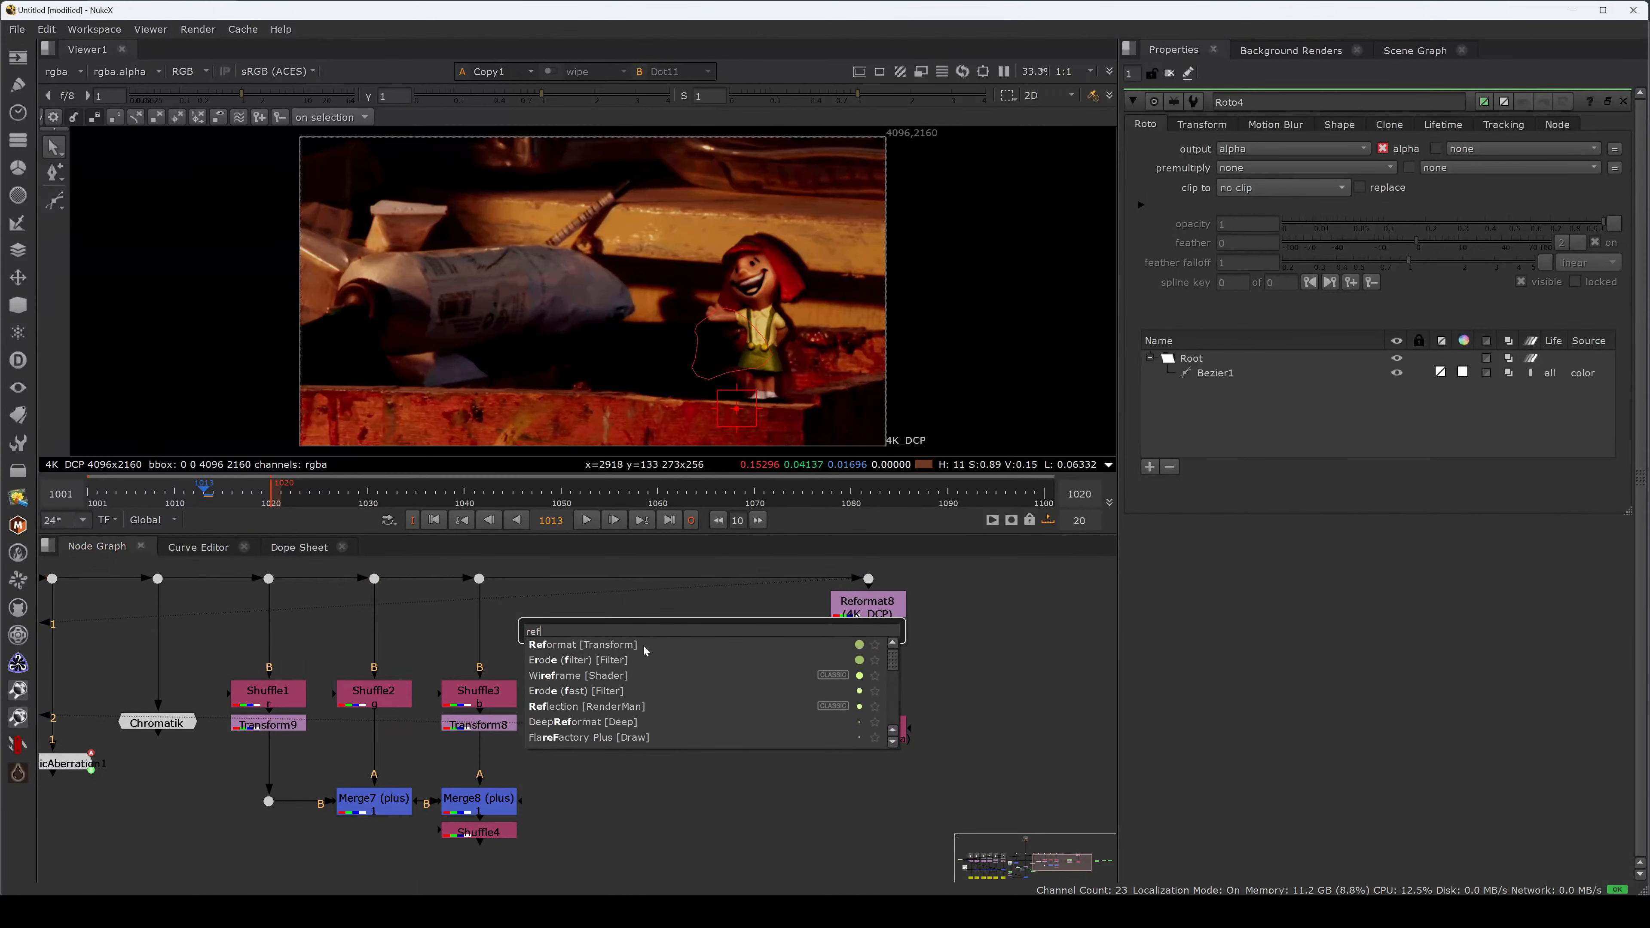
pyautogui.click(689, 646)
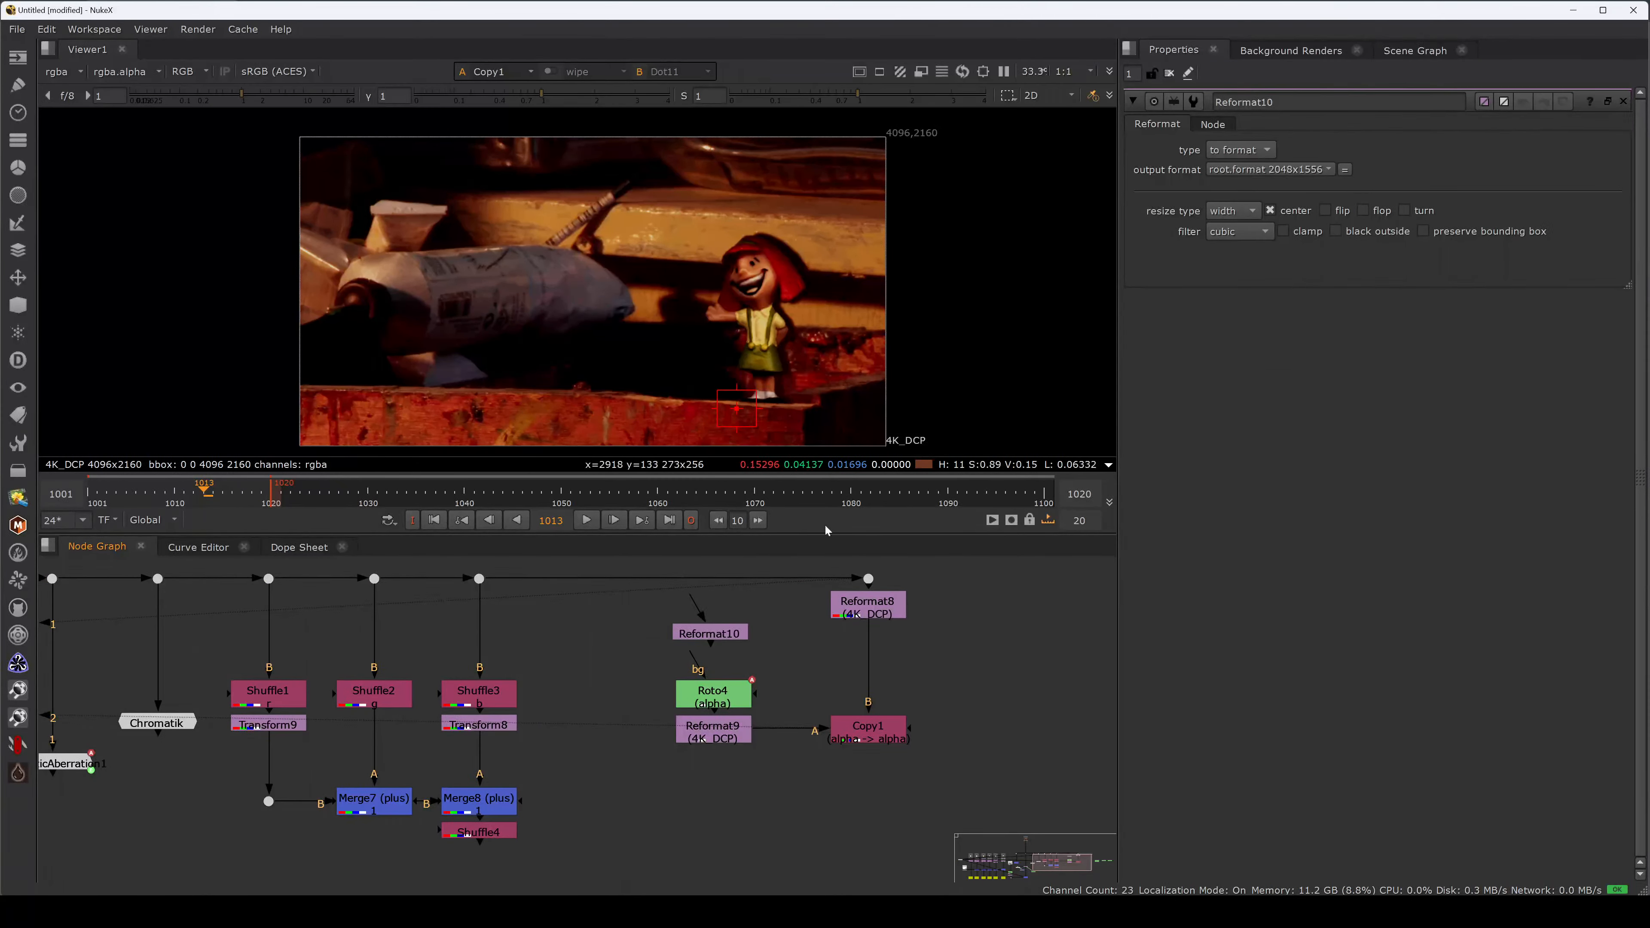
pyautogui.click(1242, 168)
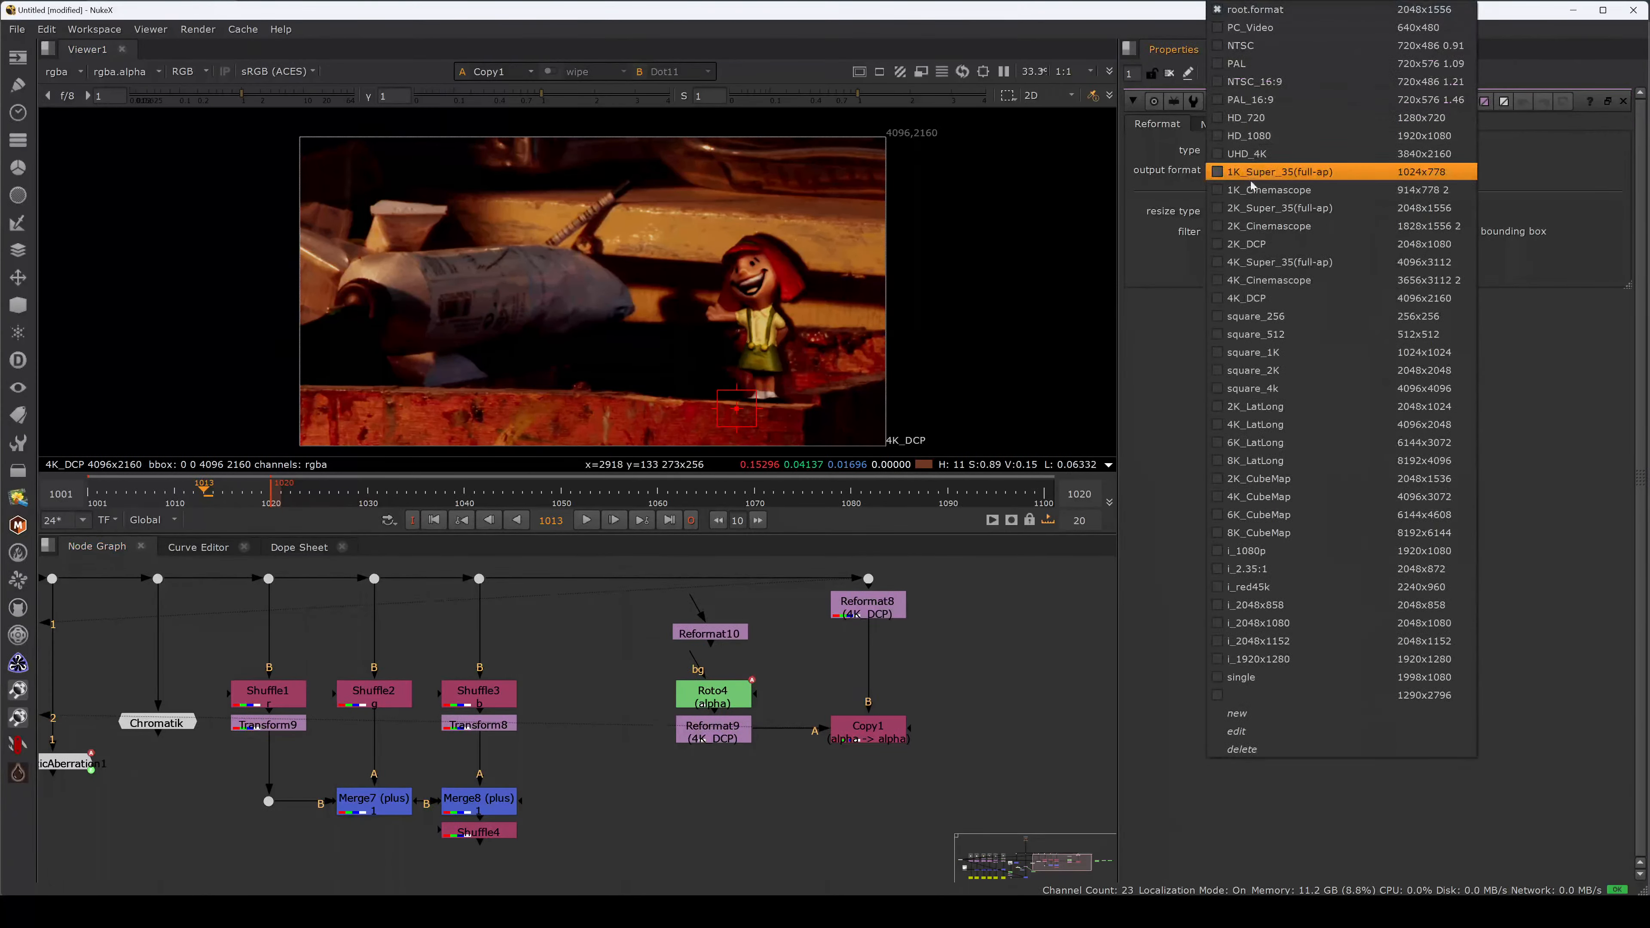
pyautogui.click(1301, 138)
pyautogui.moveTo(693, 665)
pyautogui.mouseDown()
pyautogui.moveTo(712, 641)
pyautogui.moveTo(720, 666)
pyautogui.mouseUp()
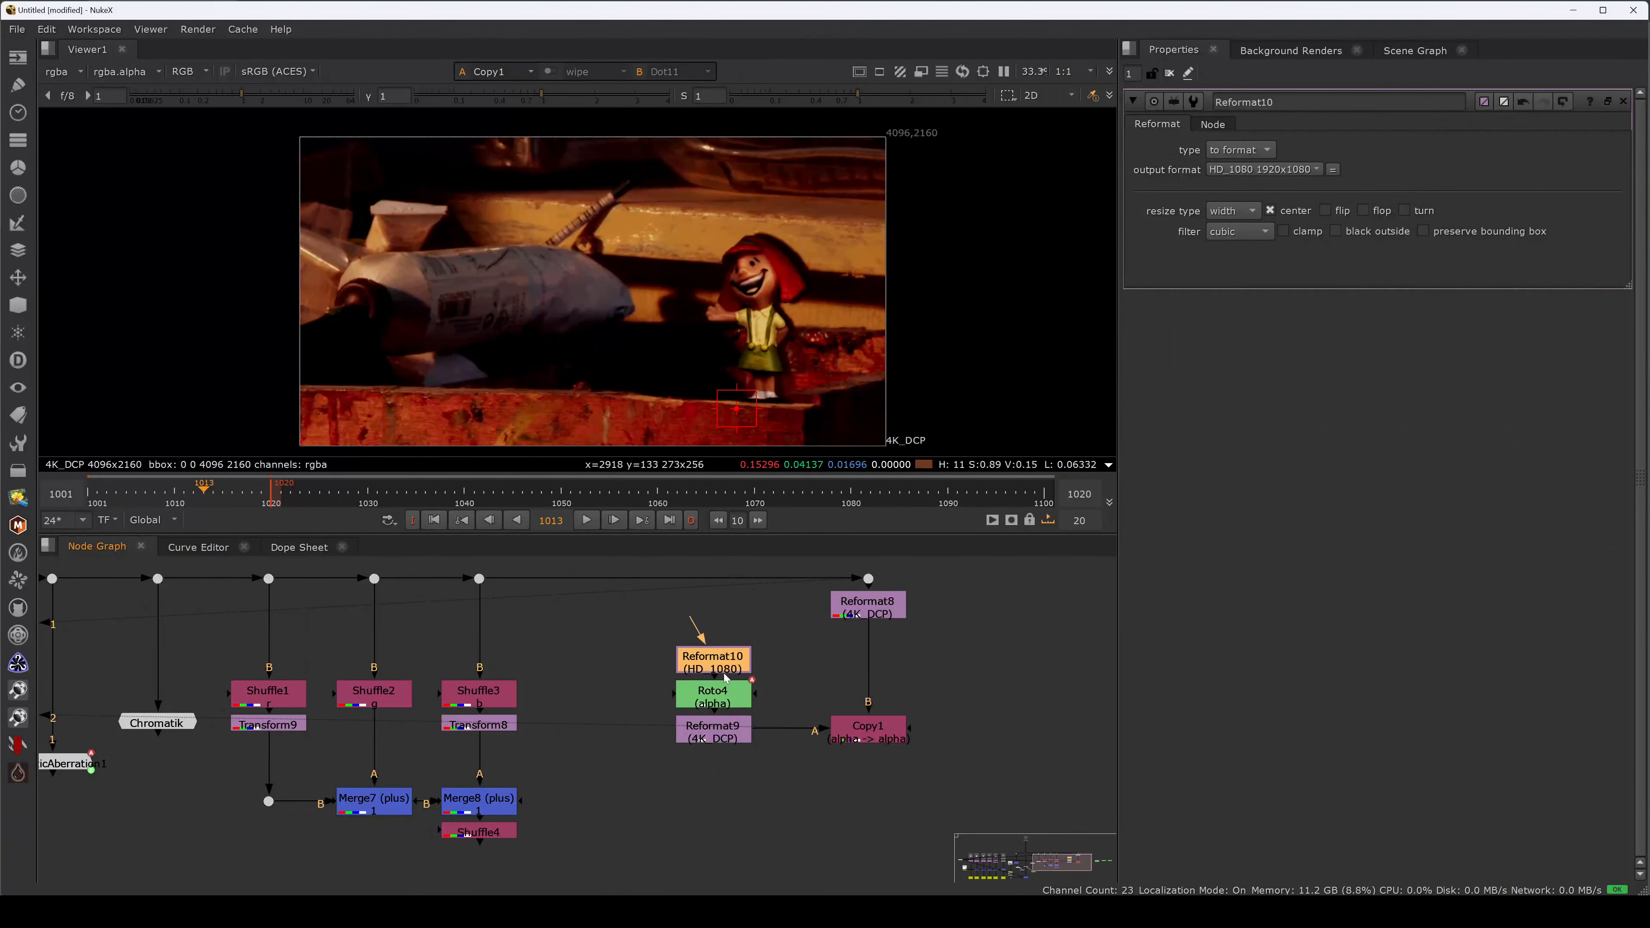
pyautogui.click(724, 702)
pyautogui.click(727, 726)
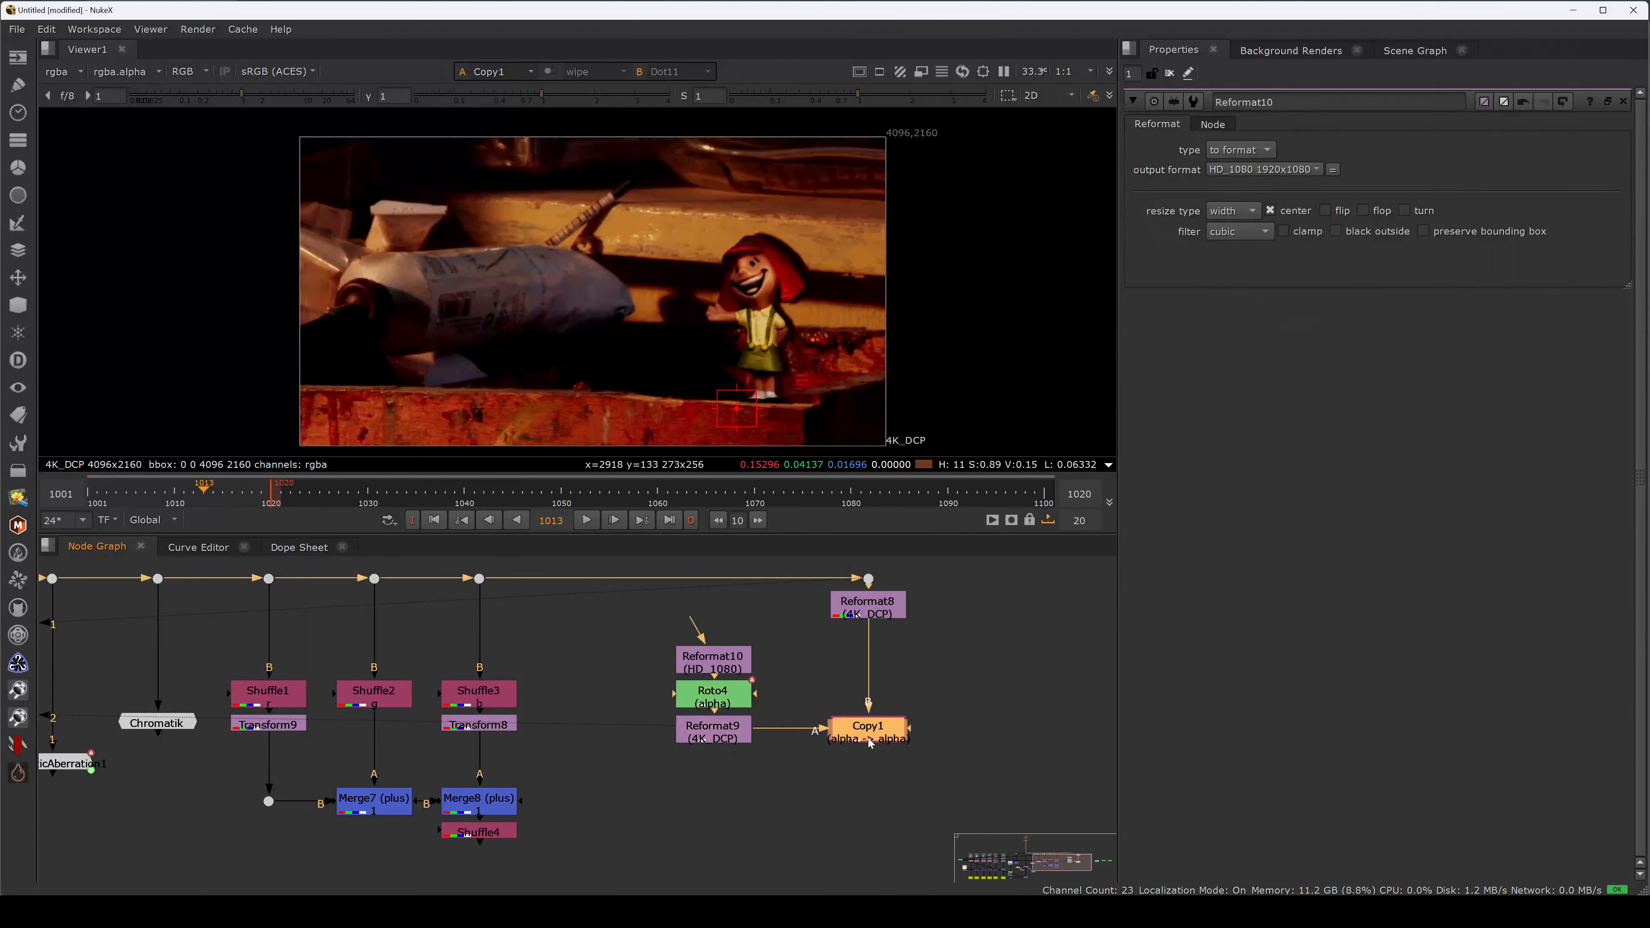
pyautogui.doubleClick(727, 696)
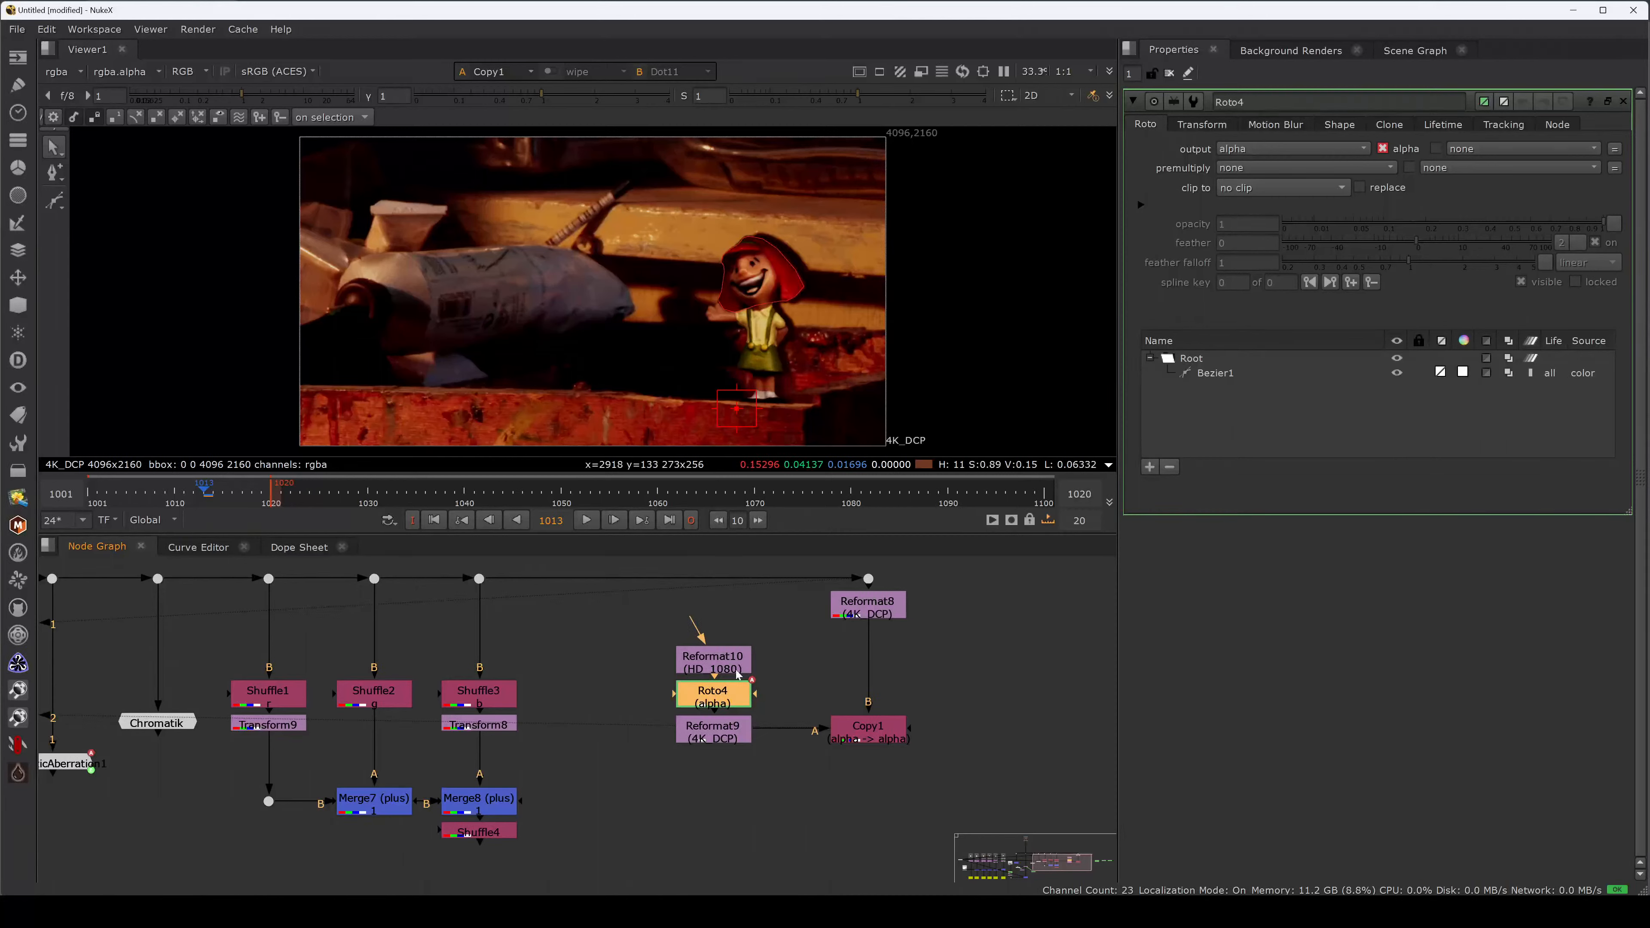
pyautogui.click(791, 682)
# Extract Reformat8, 9 and 10 from the tree with Ctrl+Shift+X and lift Copy1 level with Roto4.
pyautogui.click(884, 611)
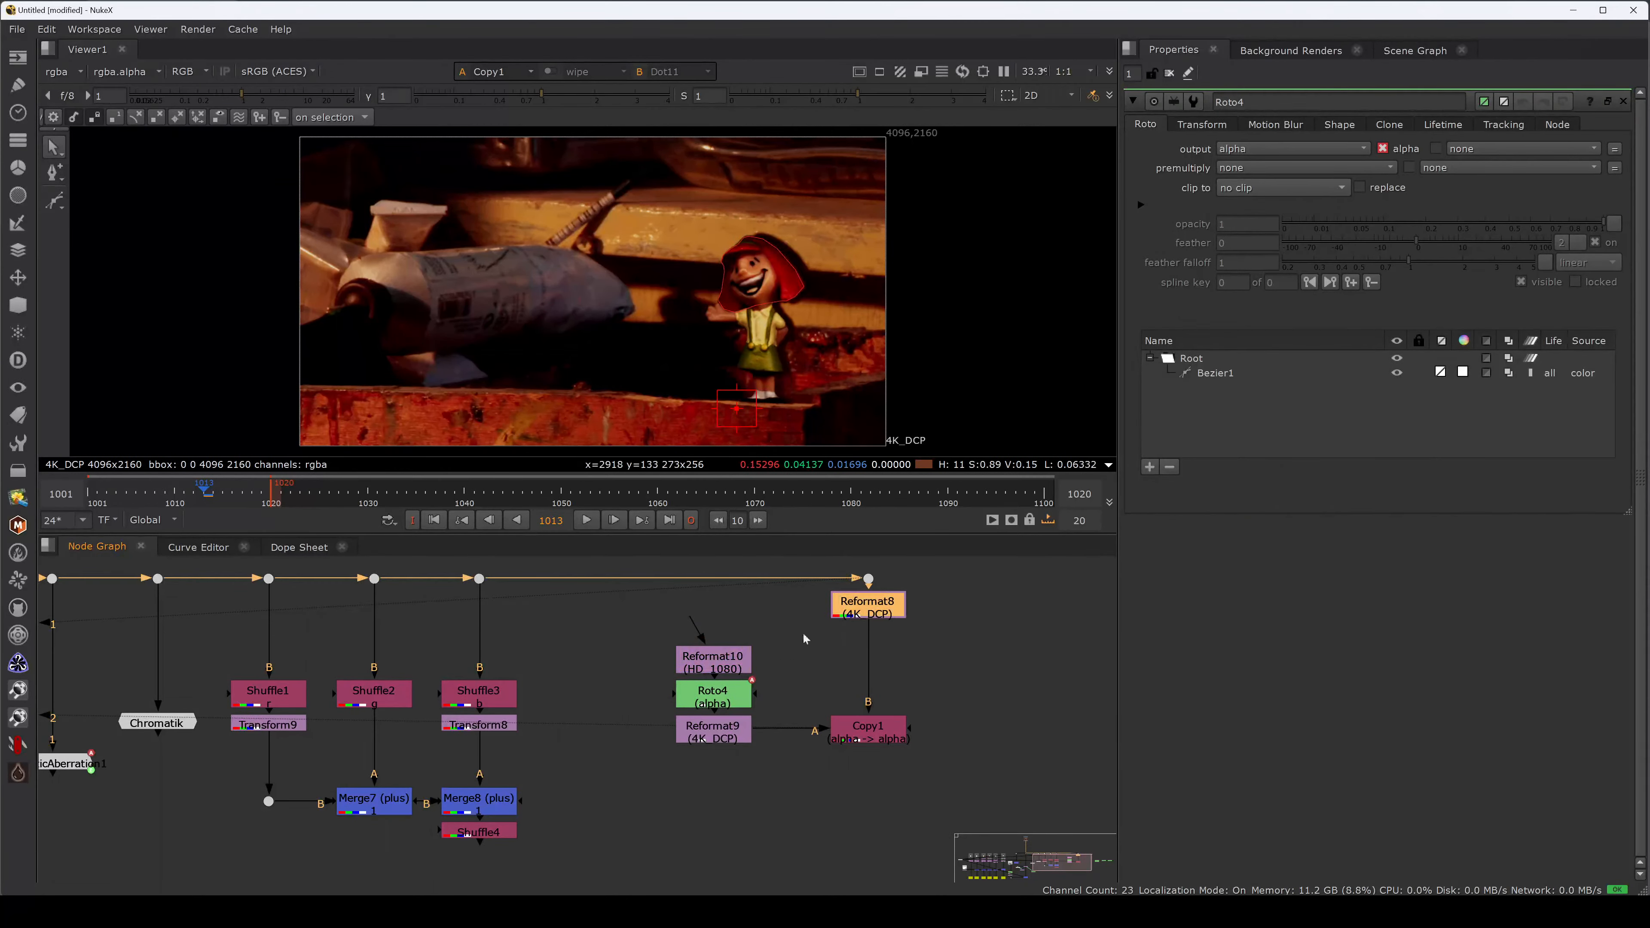
pyautogui.keyDown('shift'); pyautogui.moveTo(788, 617); pyautogui.dragTo(682, 668); pyautogui.keyUp('shift')
pyautogui.keyDown('shift'); pyautogui.click(722, 741); pyautogui.keyUp('shift')
pyautogui.hotkey('ctrl', 'shift', 'x')
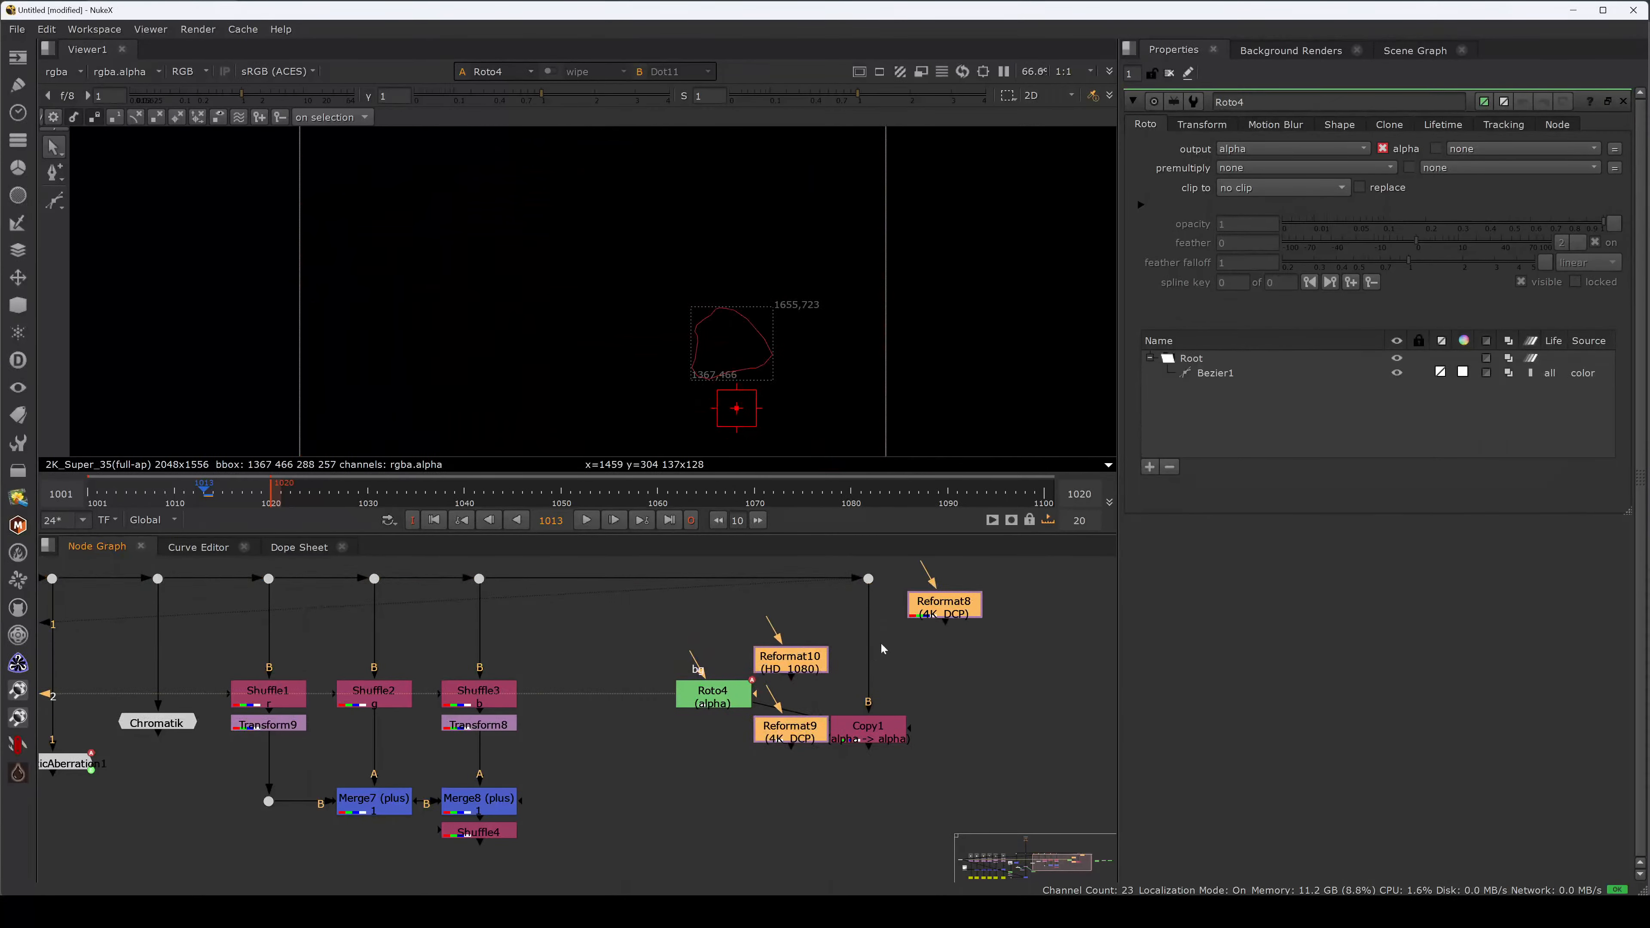
pyautogui.moveTo(931, 614); pyautogui.dragTo(1015, 817)
pyautogui.click(957, 662)
pyautogui.moveTo(857, 739); pyautogui.dragTo(854, 706)
# View the top-right Dot and then Copy1's result in the viewer.
pyautogui.moveTo(908, 636); pyautogui.dragTo(831, 548)
pyautogui.press('1')
pyautogui.click(884, 645)
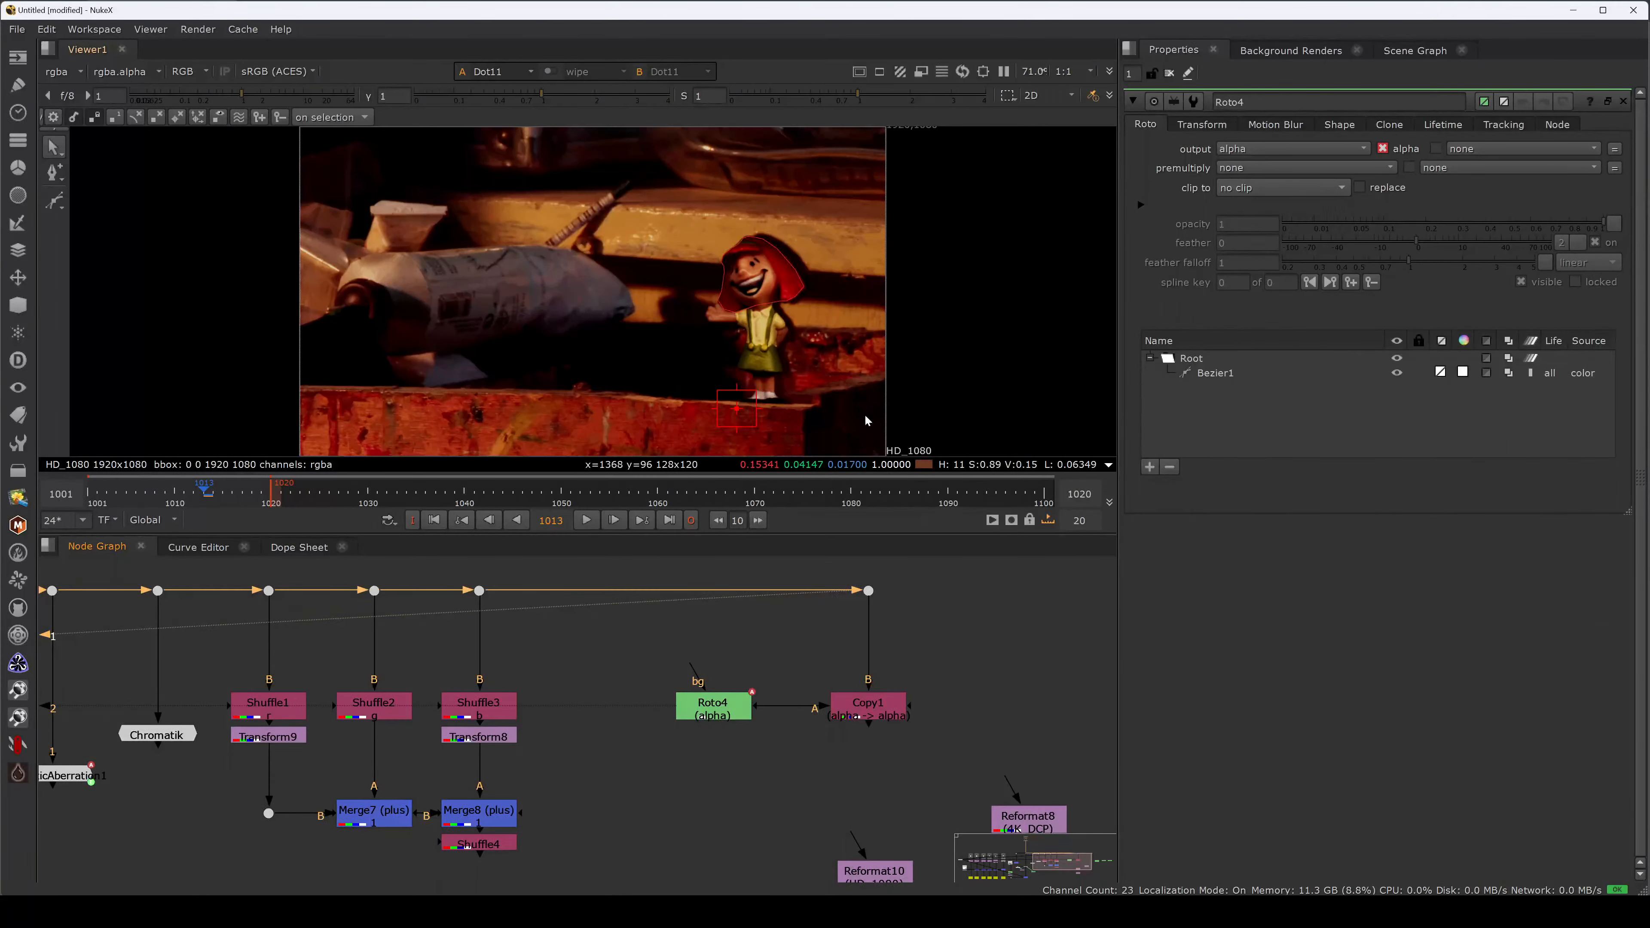
pyautogui.click(851, 717)
pyautogui.press('1')
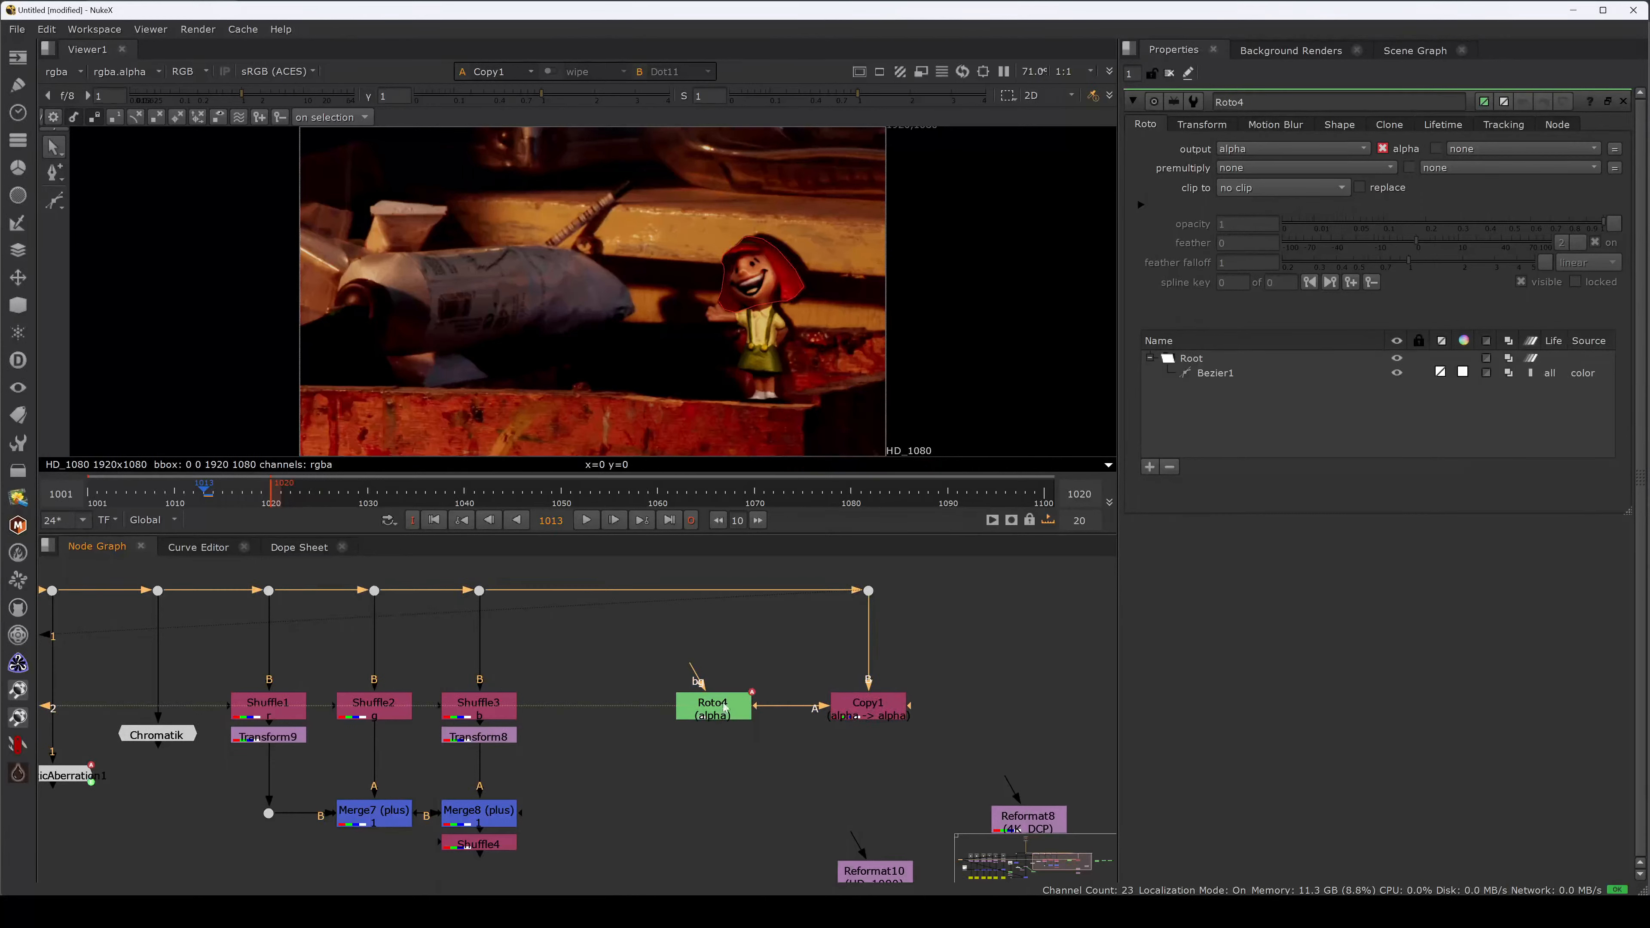
pyautogui.click(698, 701)
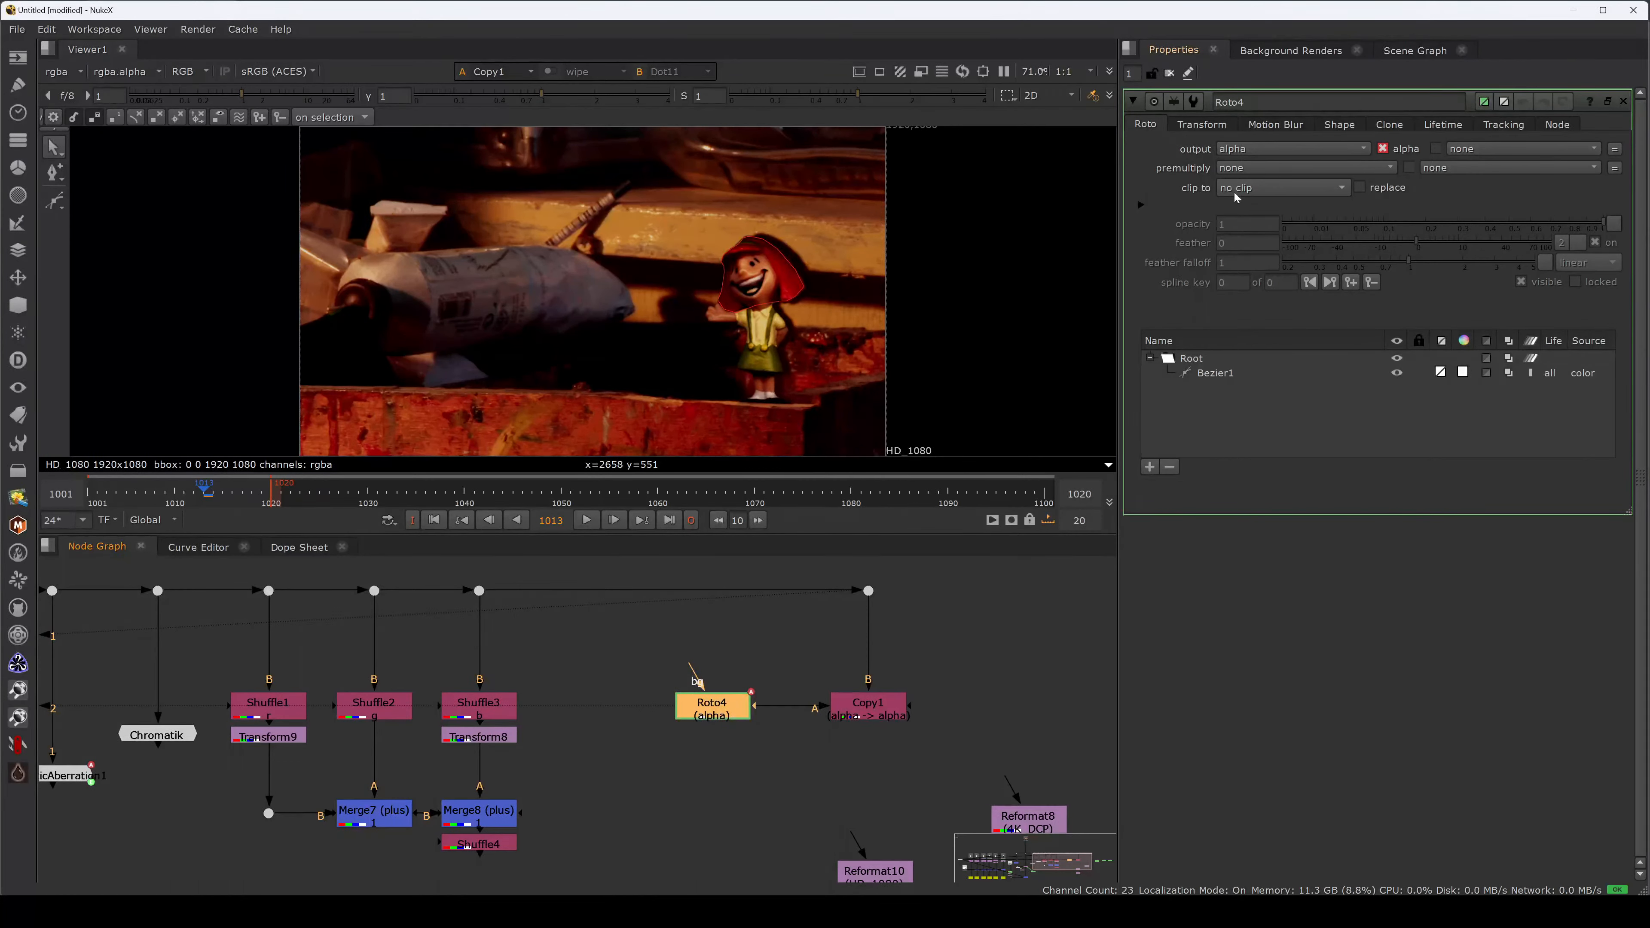
# Insert Reformat8 into Copy1's B input pipe.
pyautogui.moveTo(963, 699); pyautogui.dragTo(931, 711, button='middle')
pyautogui.moveTo(1008, 785); pyautogui.dragTo(1006, 779)
pyautogui.moveTo(834, 573); pyautogui.dragTo(848, 581)
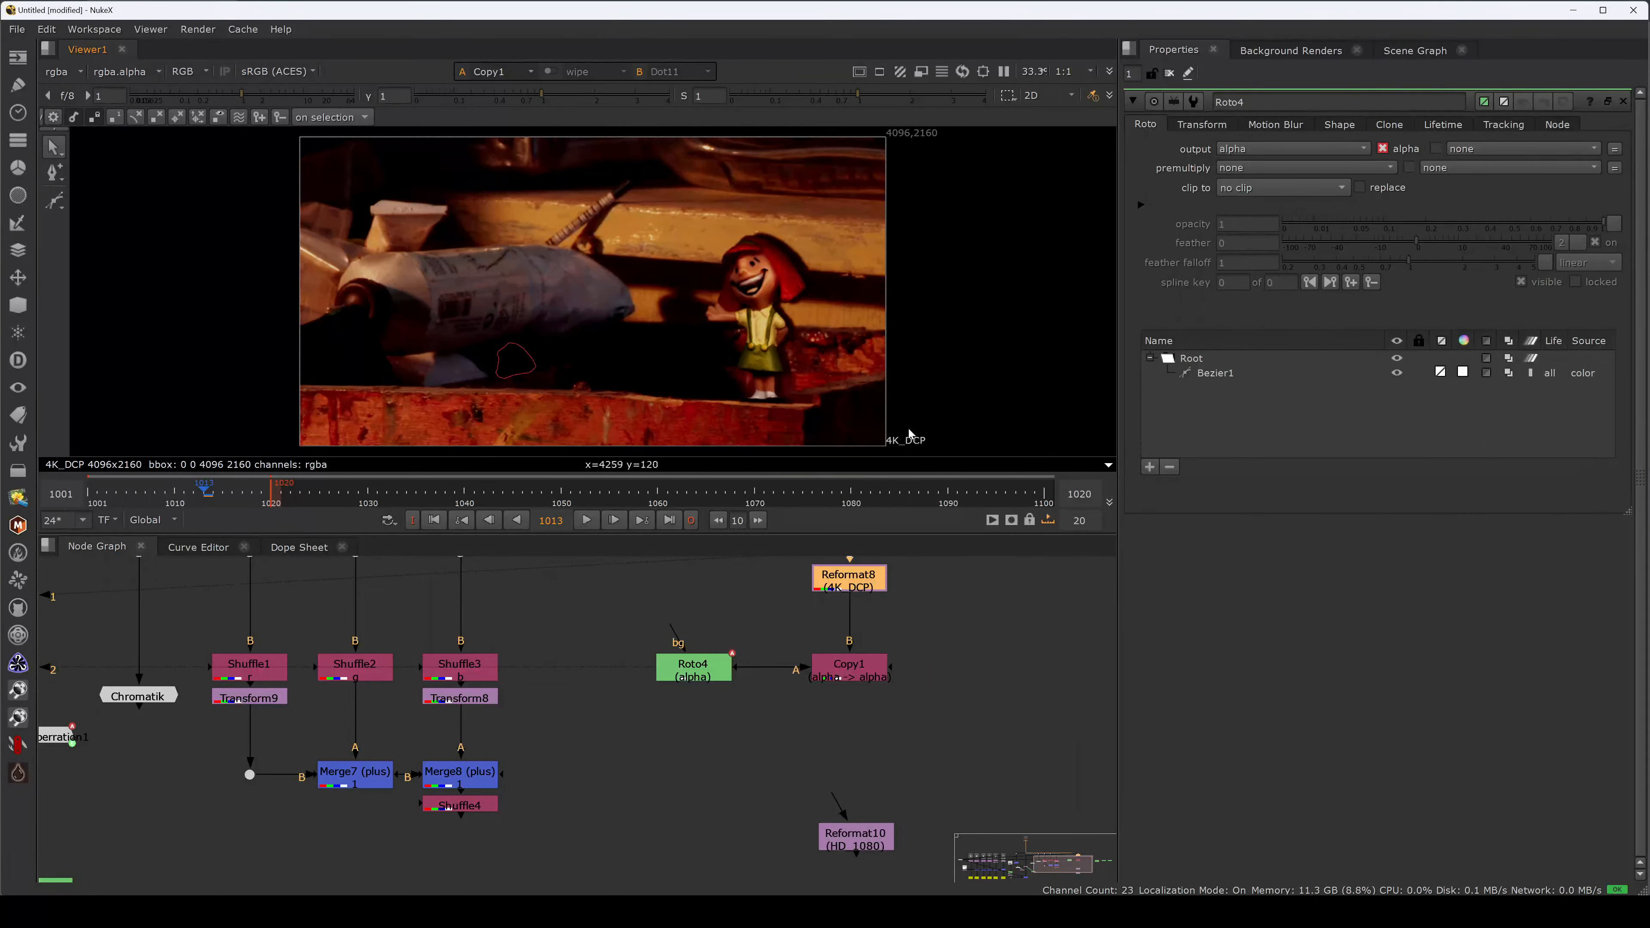
pyautogui.moveTo(305, 300); pyautogui.dragTo(534, 444)
pyautogui.moveTo(551, 307); pyautogui.dragTo(900, 104)
pyautogui.click(863, 668)
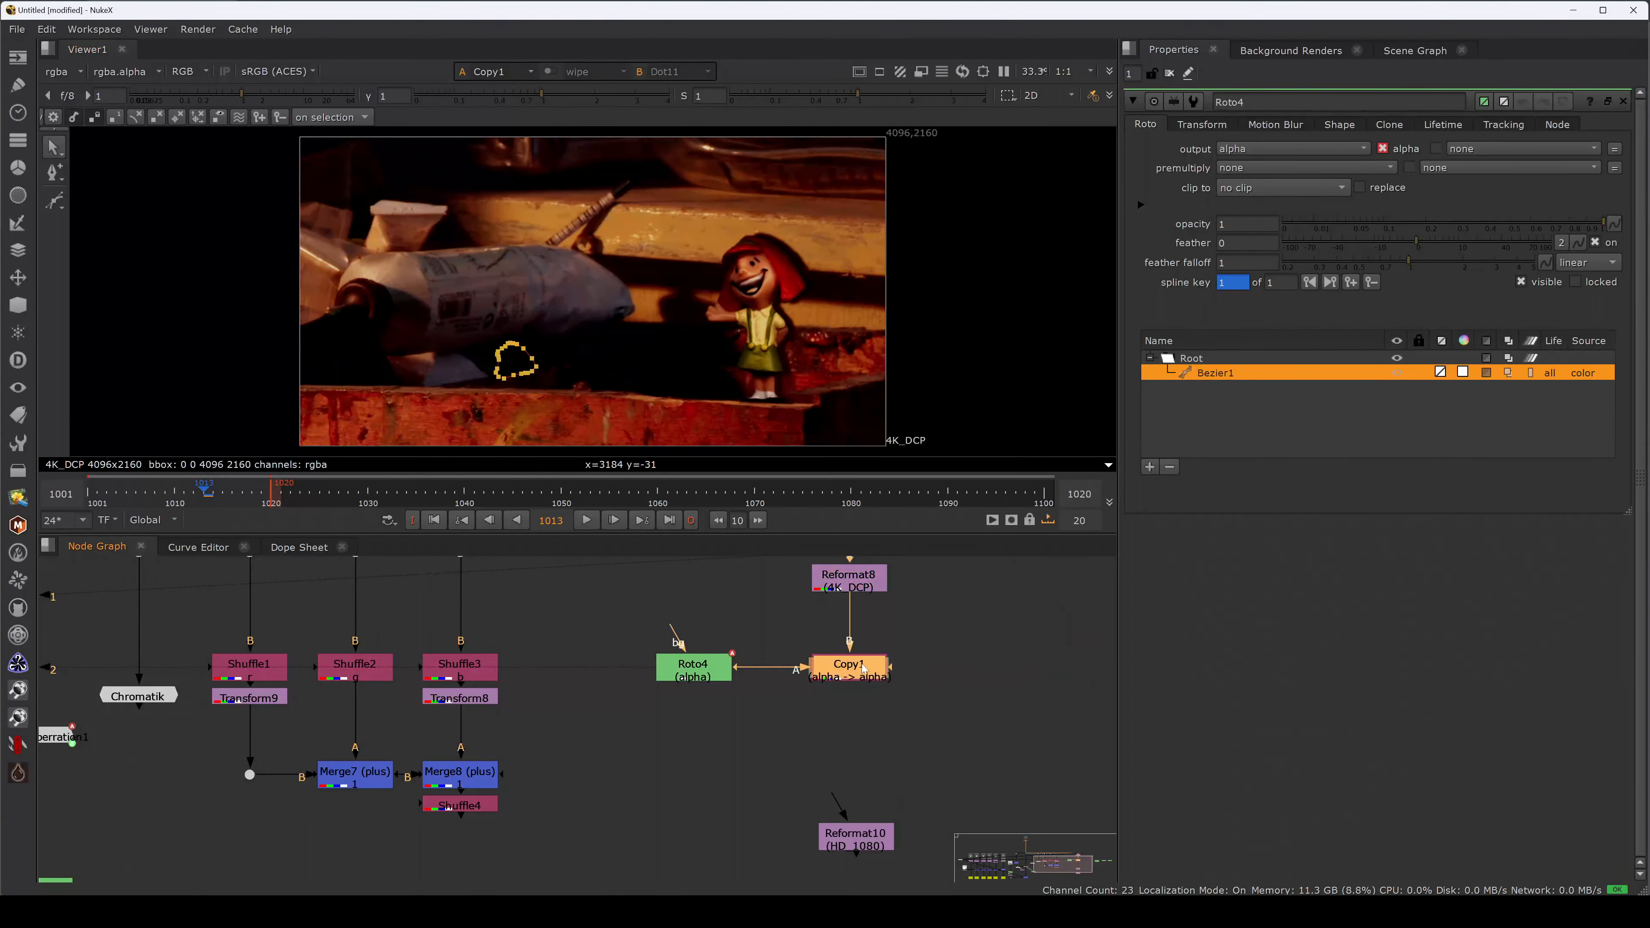
# Add a RotoPaint node after Reformat8 and brush a white line across the rocket.
pyautogui.press('p')
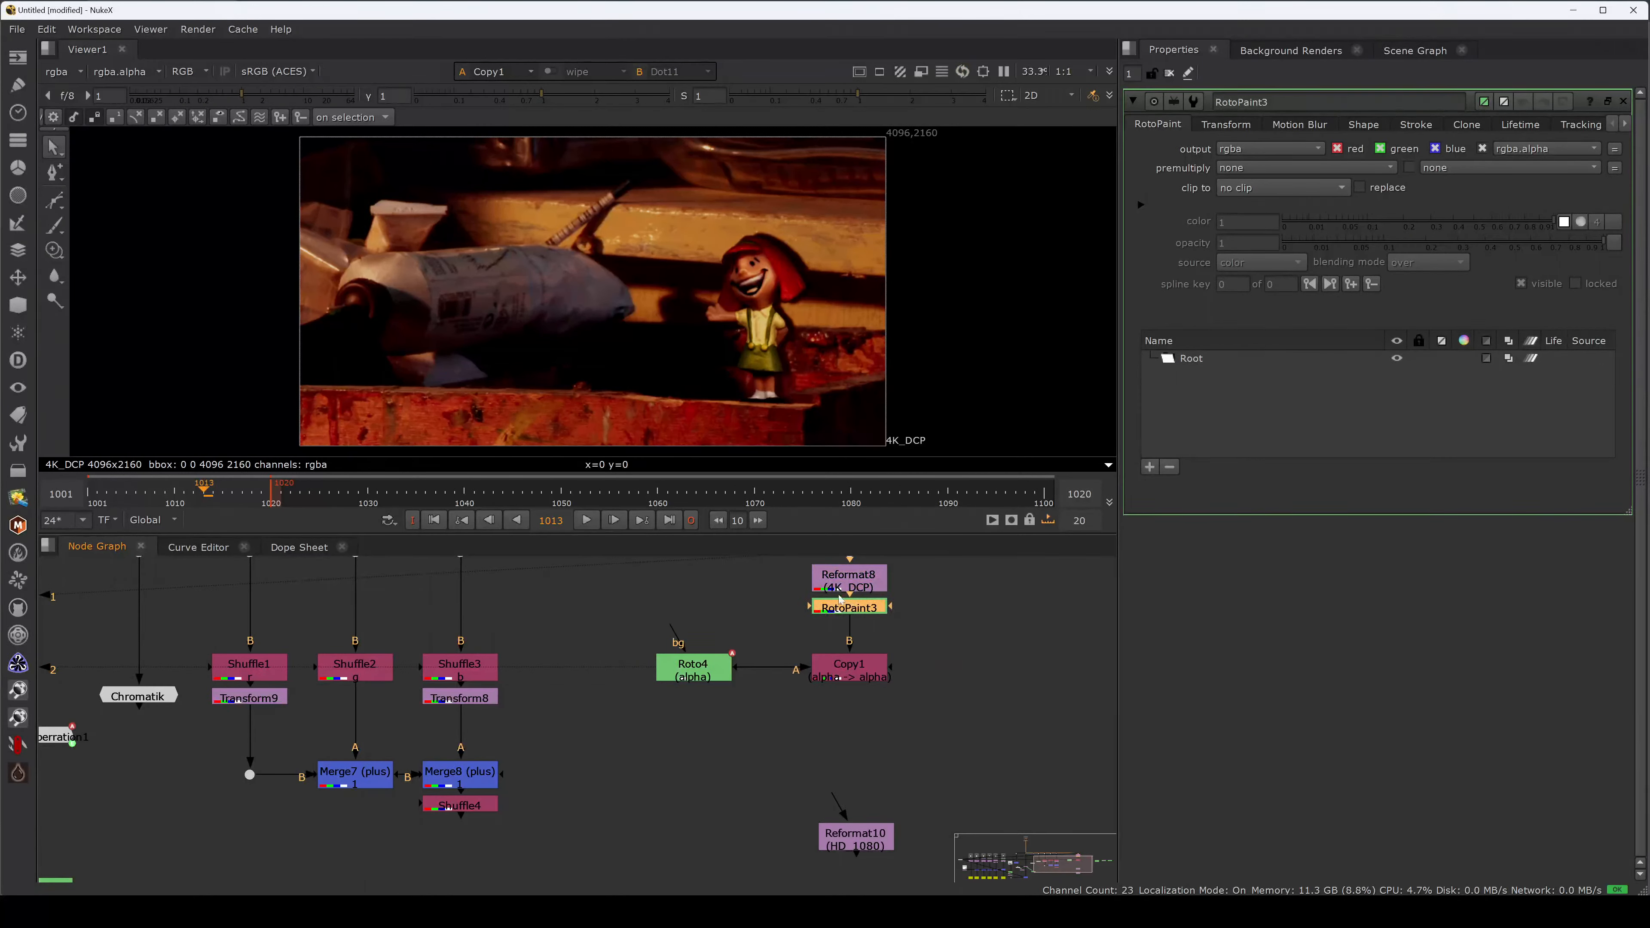
pyautogui.click(56, 227)
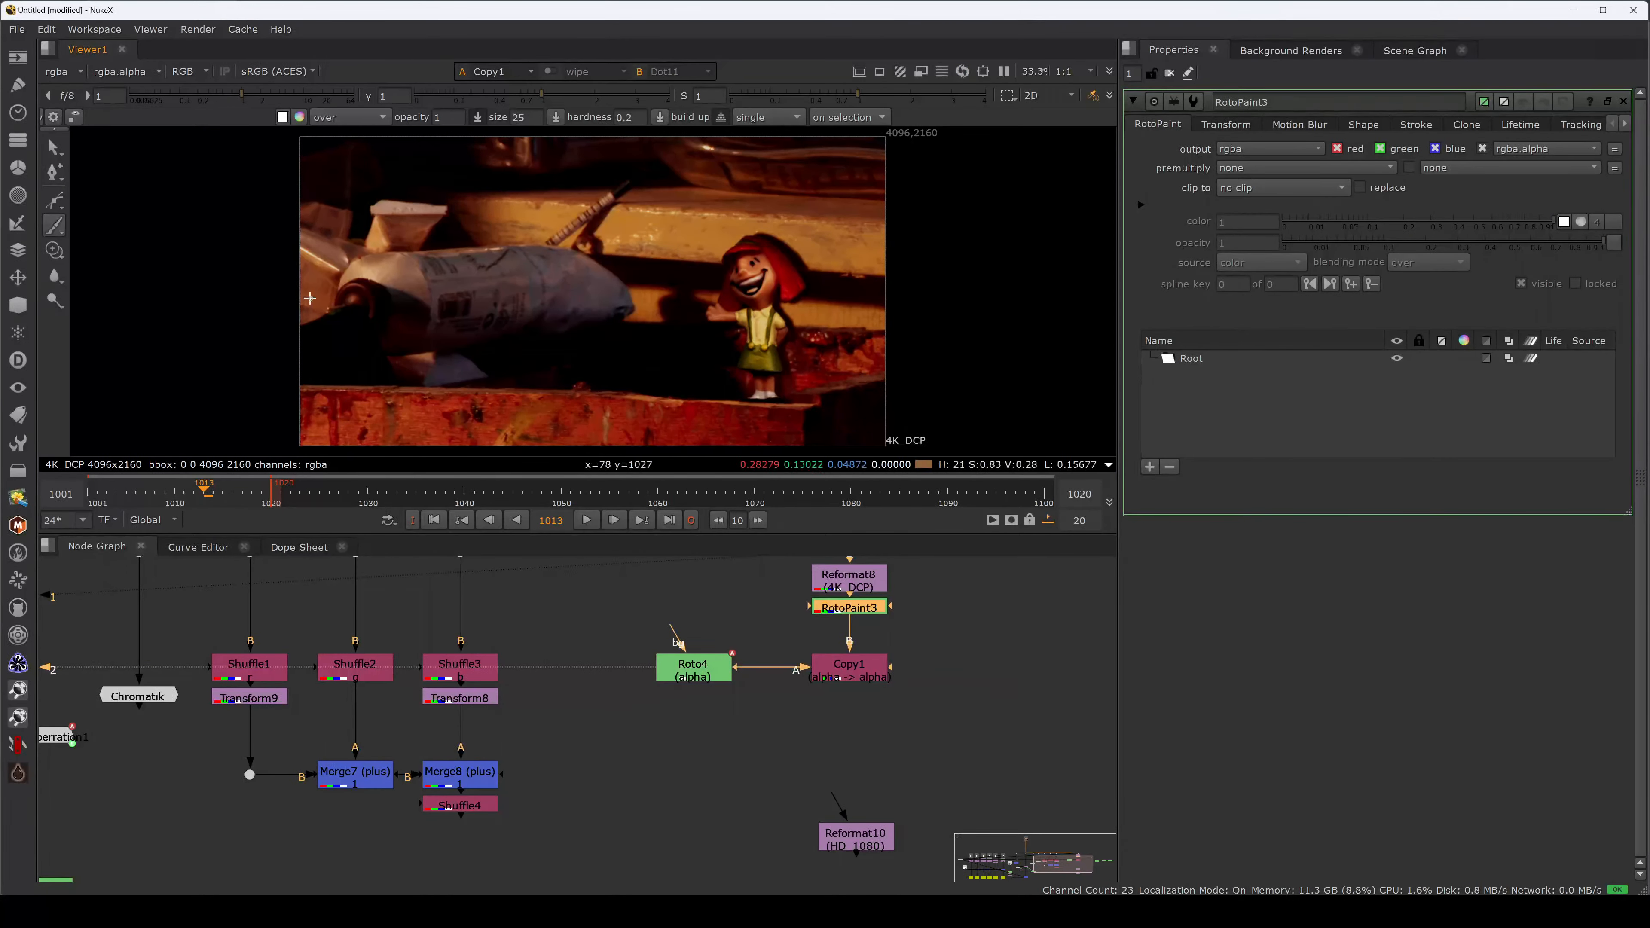
pyautogui.moveTo(299, 286); pyautogui.dragTo(533, 293)
pyautogui.hotkey('ctrl', 'z')
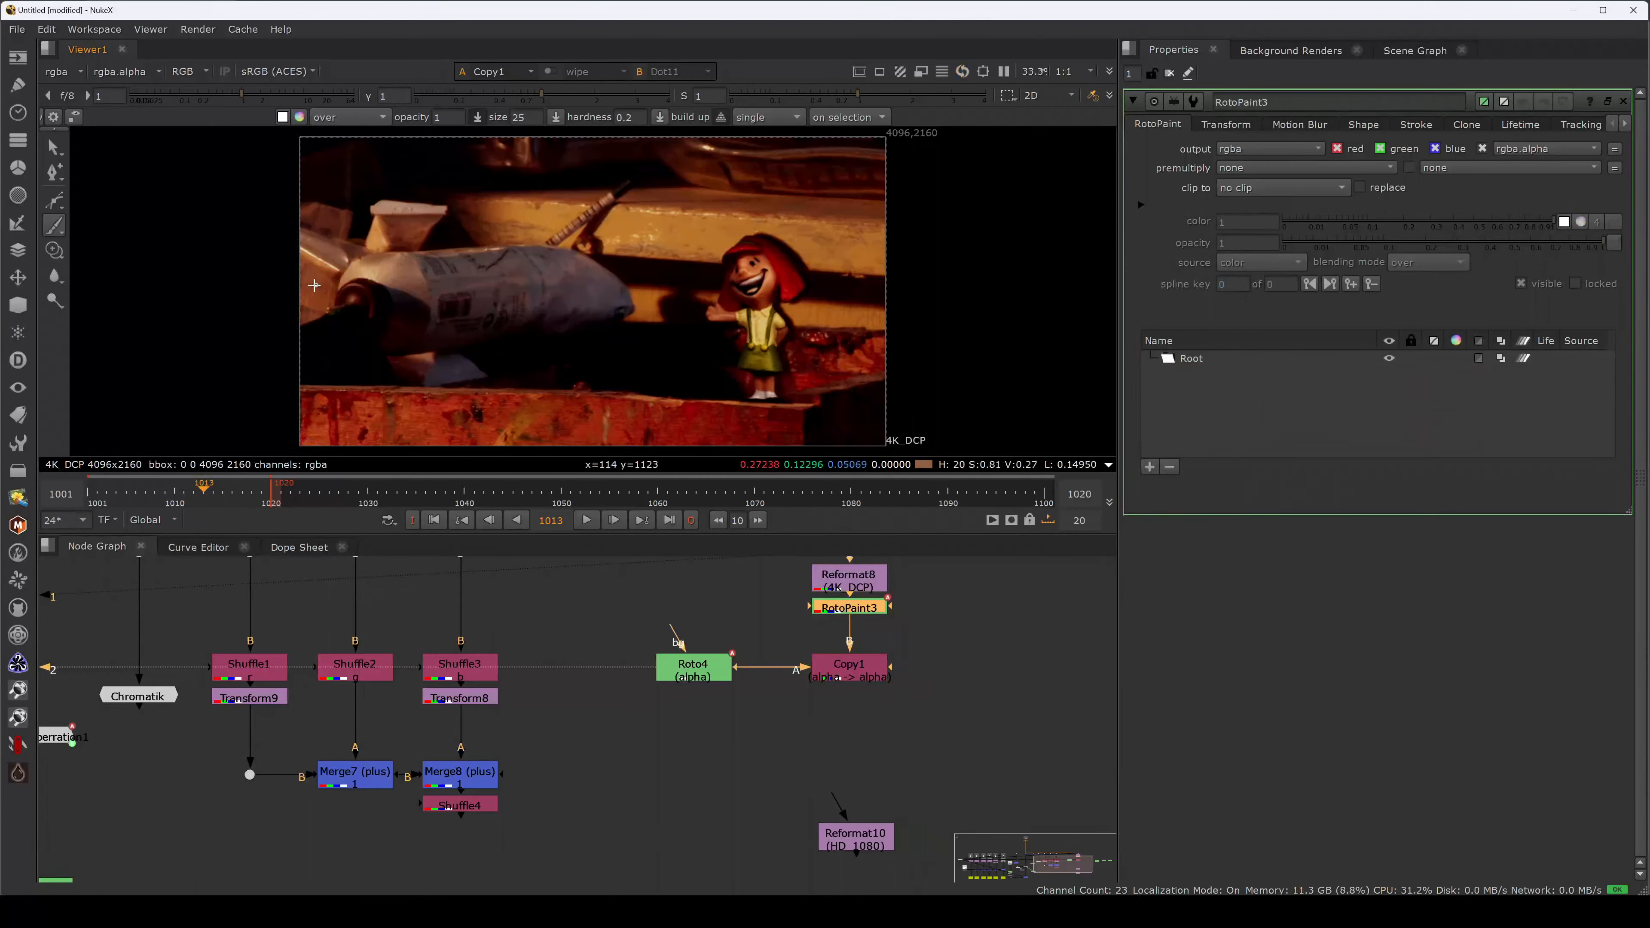
pyautogui.moveTo(304, 279)
pyautogui.mouseDown()
pyautogui.moveTo(561, 276)
pyautogui.moveTo(555, 461)
pyautogui.mouseUp()
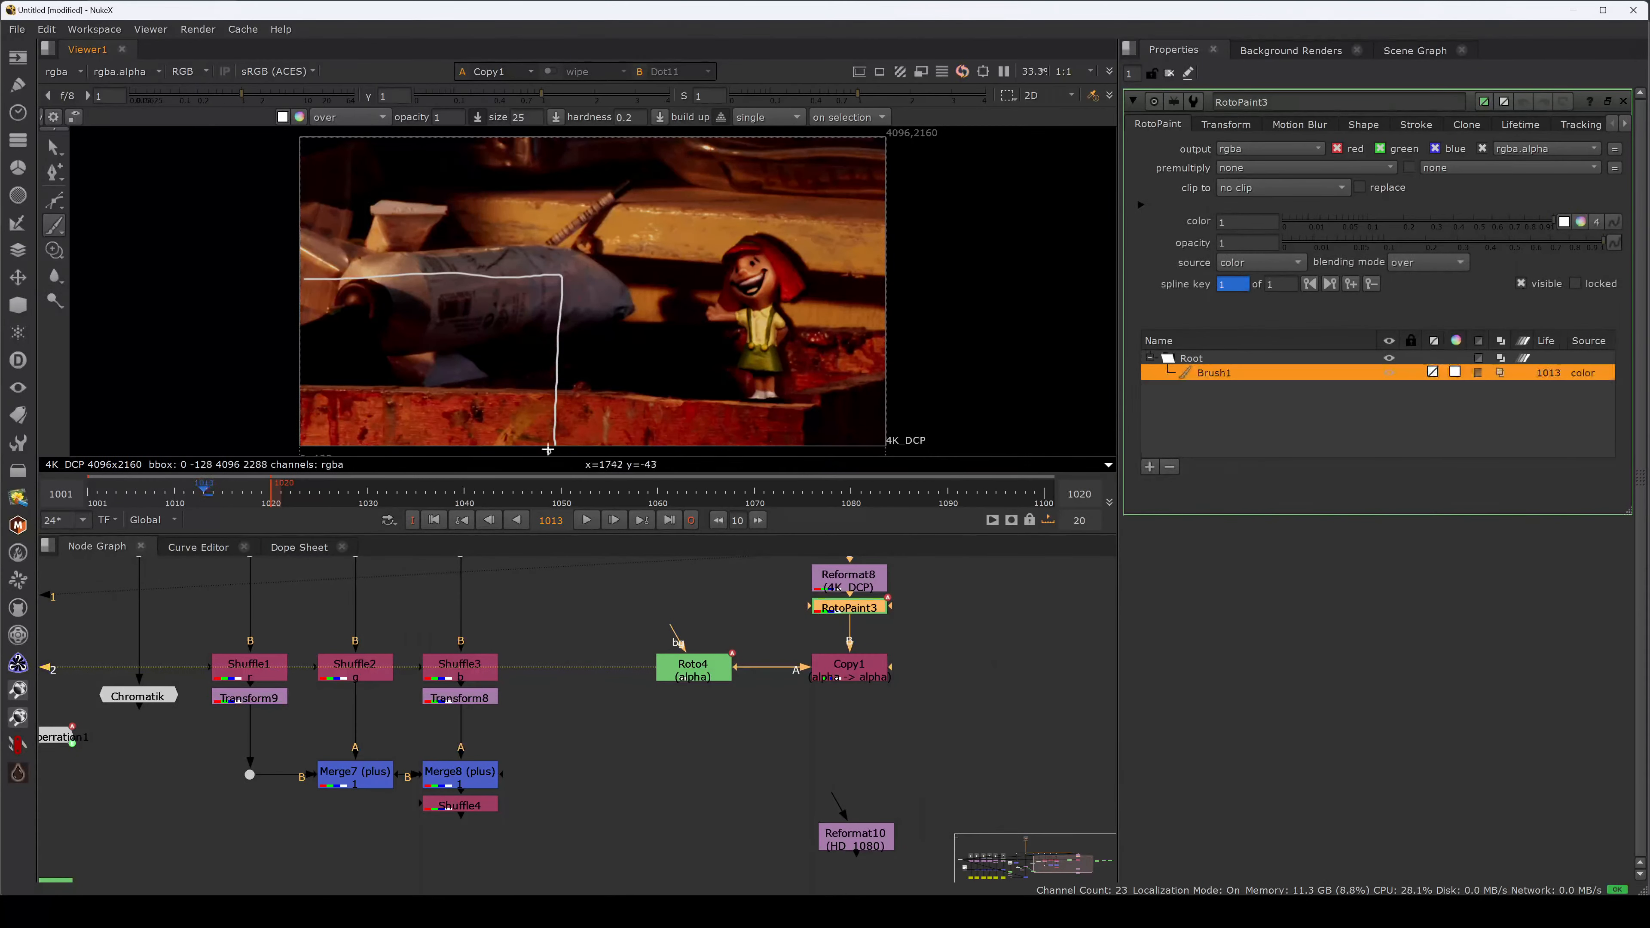
# Paint 'HD' and '4K' labels with a diagonal arrow from HD to 4K.
pyautogui.moveTo(568, 290)
pyautogui.mouseDown()
pyautogui.moveTo(566, 316)
pyautogui.moveTo(582, 316)
pyautogui.mouseUp()
pyautogui.moveTo(567, 303); pyautogui.dragTo(588, 315)
pyautogui.moveTo(588, 291); pyautogui.dragTo(588, 314)
pyautogui.moveTo(855, 145); pyautogui.dragTo(849, 174)
pyautogui.moveTo(863, 148); pyautogui.dragTo(861, 173)
pyautogui.moveTo(875, 146); pyautogui.dragTo(873, 172)
pyautogui.moveTo(561, 275)
pyautogui.mouseDown()
pyautogui.moveTo(843, 151)
pyautogui.moveTo(826, 173)
pyautogui.mouseUp()
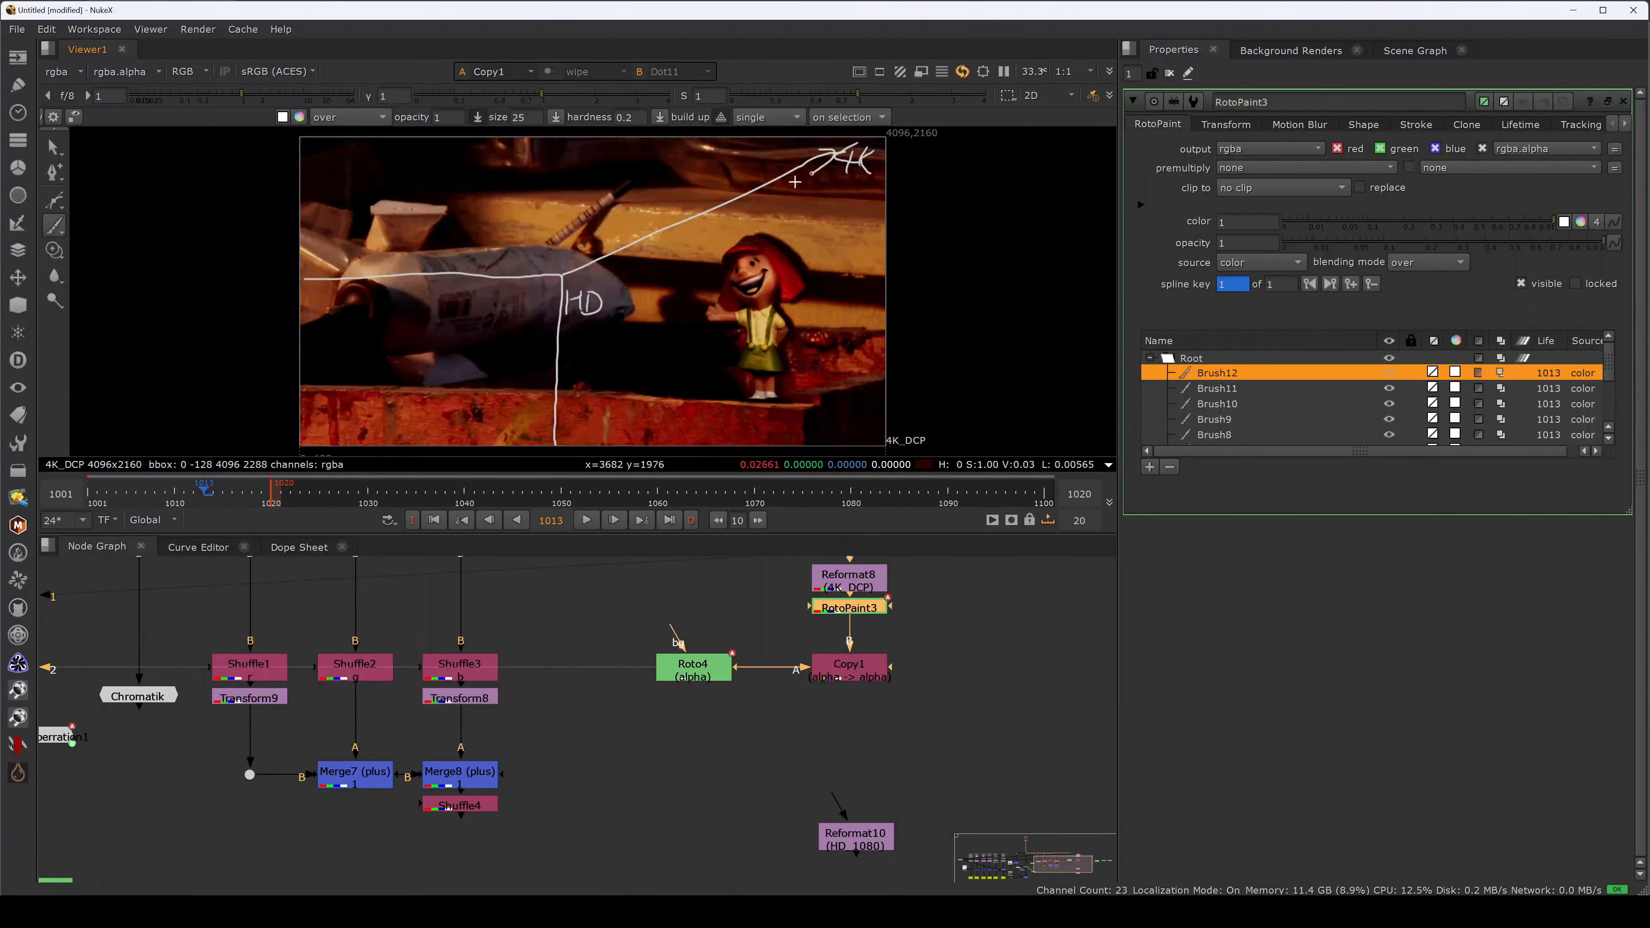
# Paint an arrow up the left edge, a bottom line and a small smiley face.
pyautogui.moveTo(308, 275)
pyautogui.mouseDown()
pyautogui.moveTo(319, 141)
pyautogui.moveTo(341, 160)
pyautogui.mouseUp()
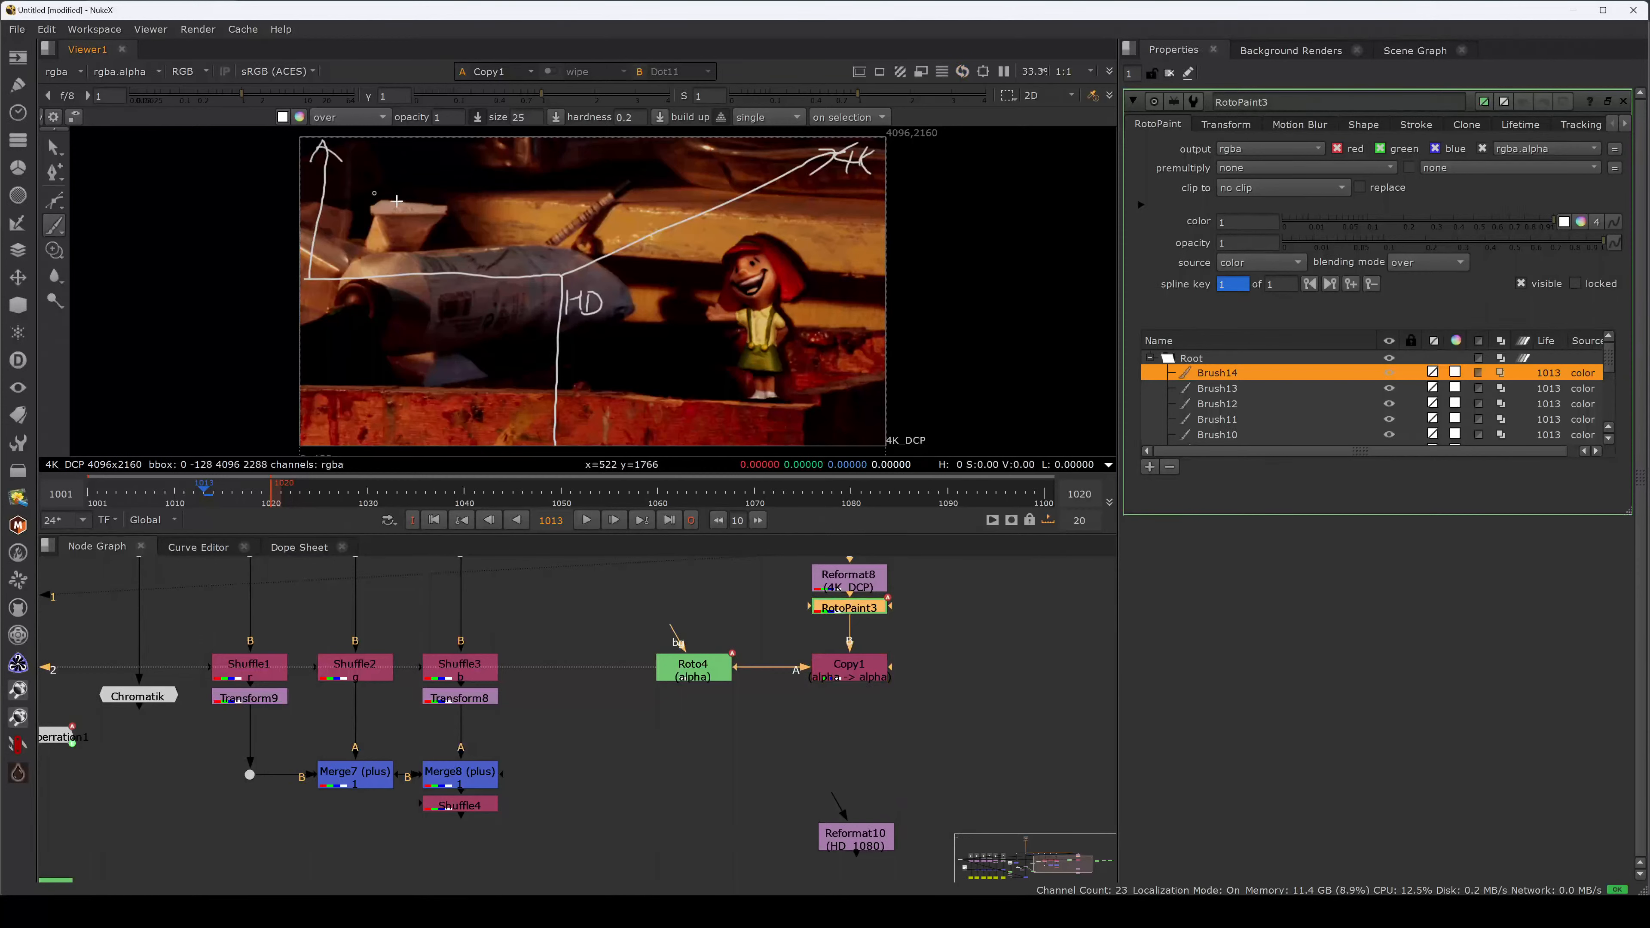
pyautogui.moveTo(562, 436)
pyautogui.mouseDown()
pyautogui.moveTo(854, 429)
pyautogui.moveTo(844, 441)
pyautogui.mouseUp()
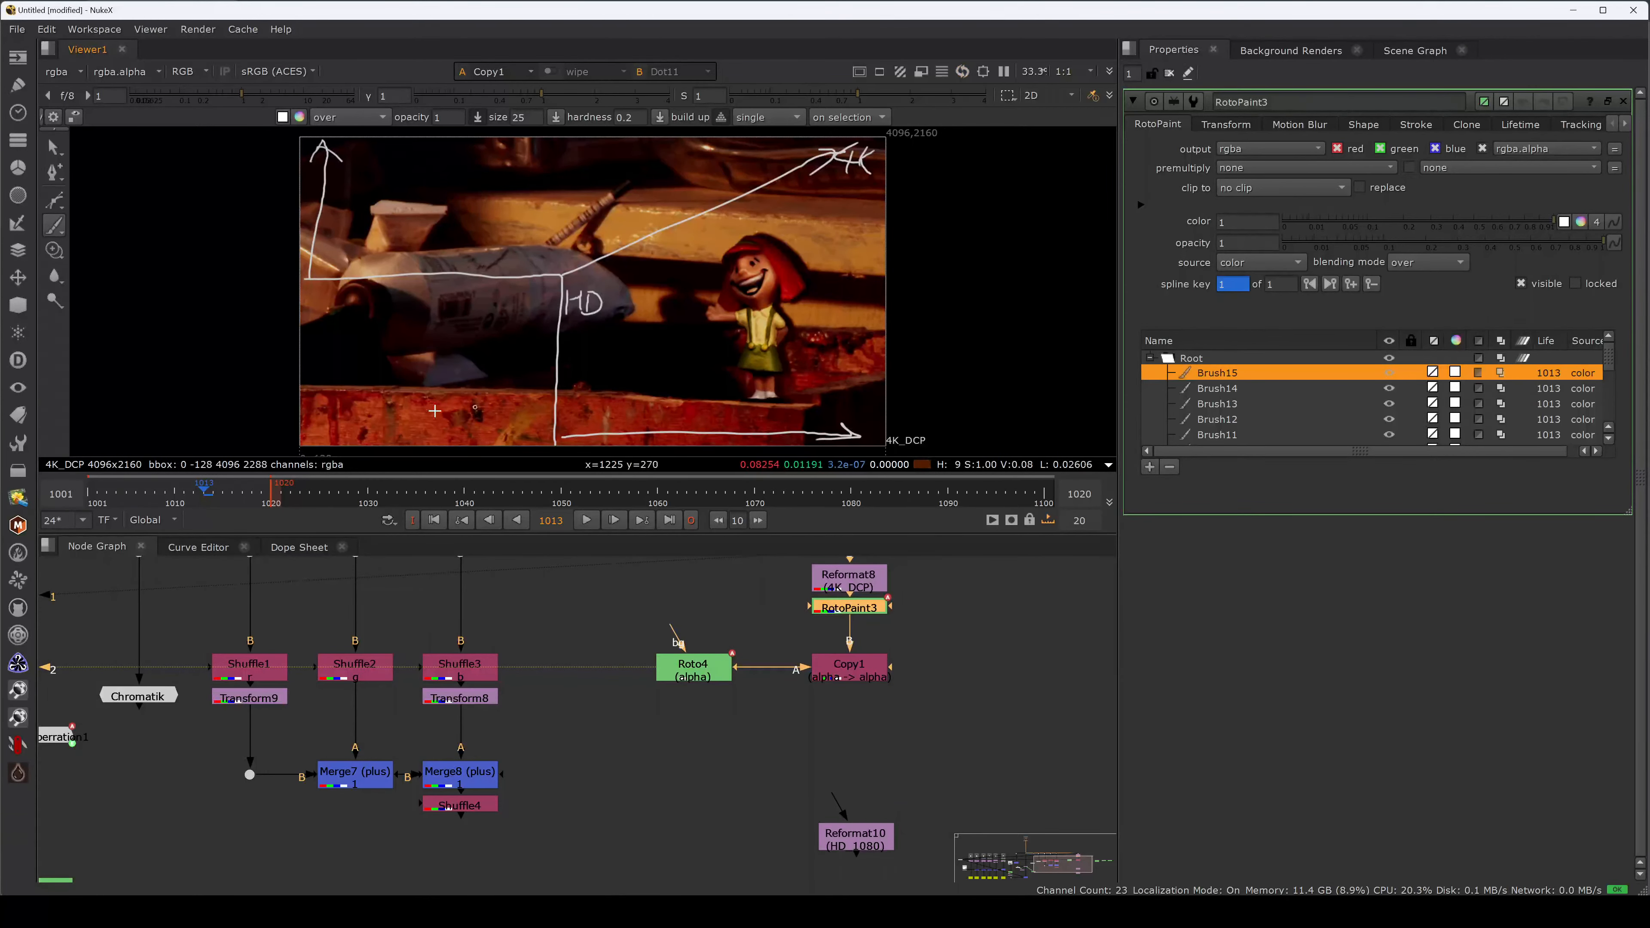
pyautogui.moveTo(310, 435)
pyautogui.mouseDown()
pyautogui.moveTo(325, 425)
pyautogui.moveTo(289, 456)
pyautogui.moveTo(315, 430)
pyautogui.mouseUp()
pyautogui.hotkey('ctrl', 'z')
pyautogui.hotkey('ctrl', 'z')
pyautogui.hotkey('ctrl', 'z')
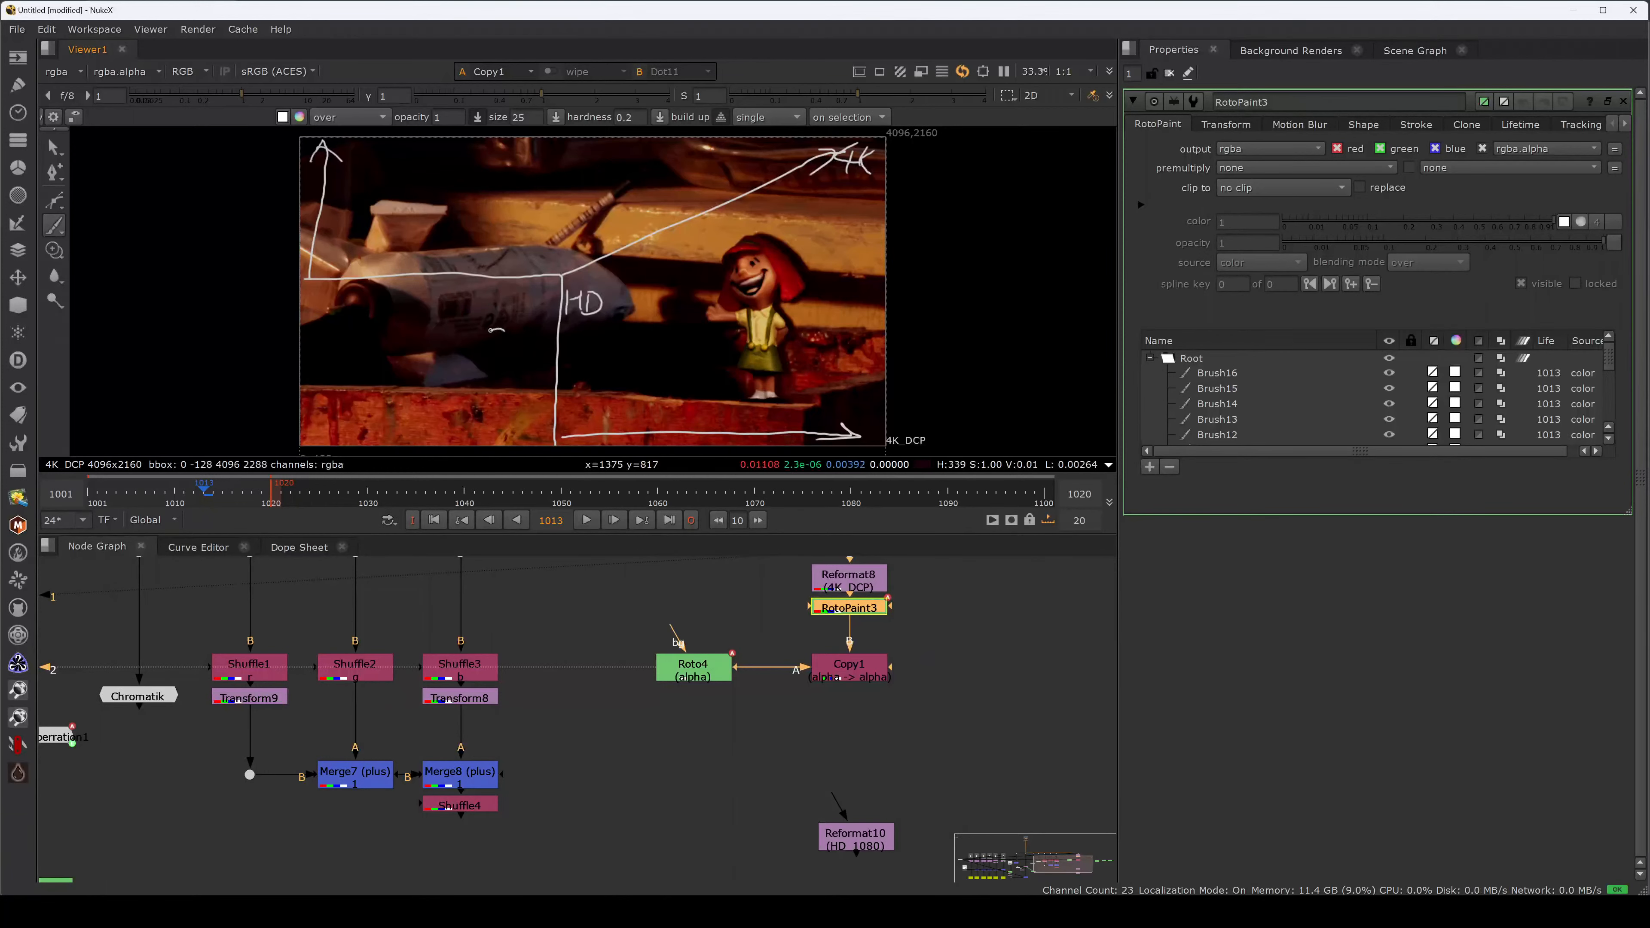
pyautogui.moveTo(504, 329)
pyautogui.mouseDown()
pyautogui.moveTo(486, 369)
pyautogui.moveTo(526, 340)
pyautogui.moveTo(485, 365)
pyautogui.moveTo(482, 333)
pyautogui.moveTo(494, 349)
pyautogui.mouseUp()
pyautogui.hotkey('ctrl', 'z')
pyautogui.hotkey('ctrl', 'z')
pyautogui.moveTo(479, 363)
pyautogui.mouseDown()
pyautogui.moveTo(497, 364)
pyautogui.moveTo(488, 325)
pyautogui.moveTo(505, 336)
pyautogui.moveTo(463, 345)
pyautogui.moveTo(490, 374)
pyautogui.moveTo(512, 351)
pyautogui.moveTo(478, 374)
pyautogui.moveTo(503, 371)
pyautogui.mouseUp()
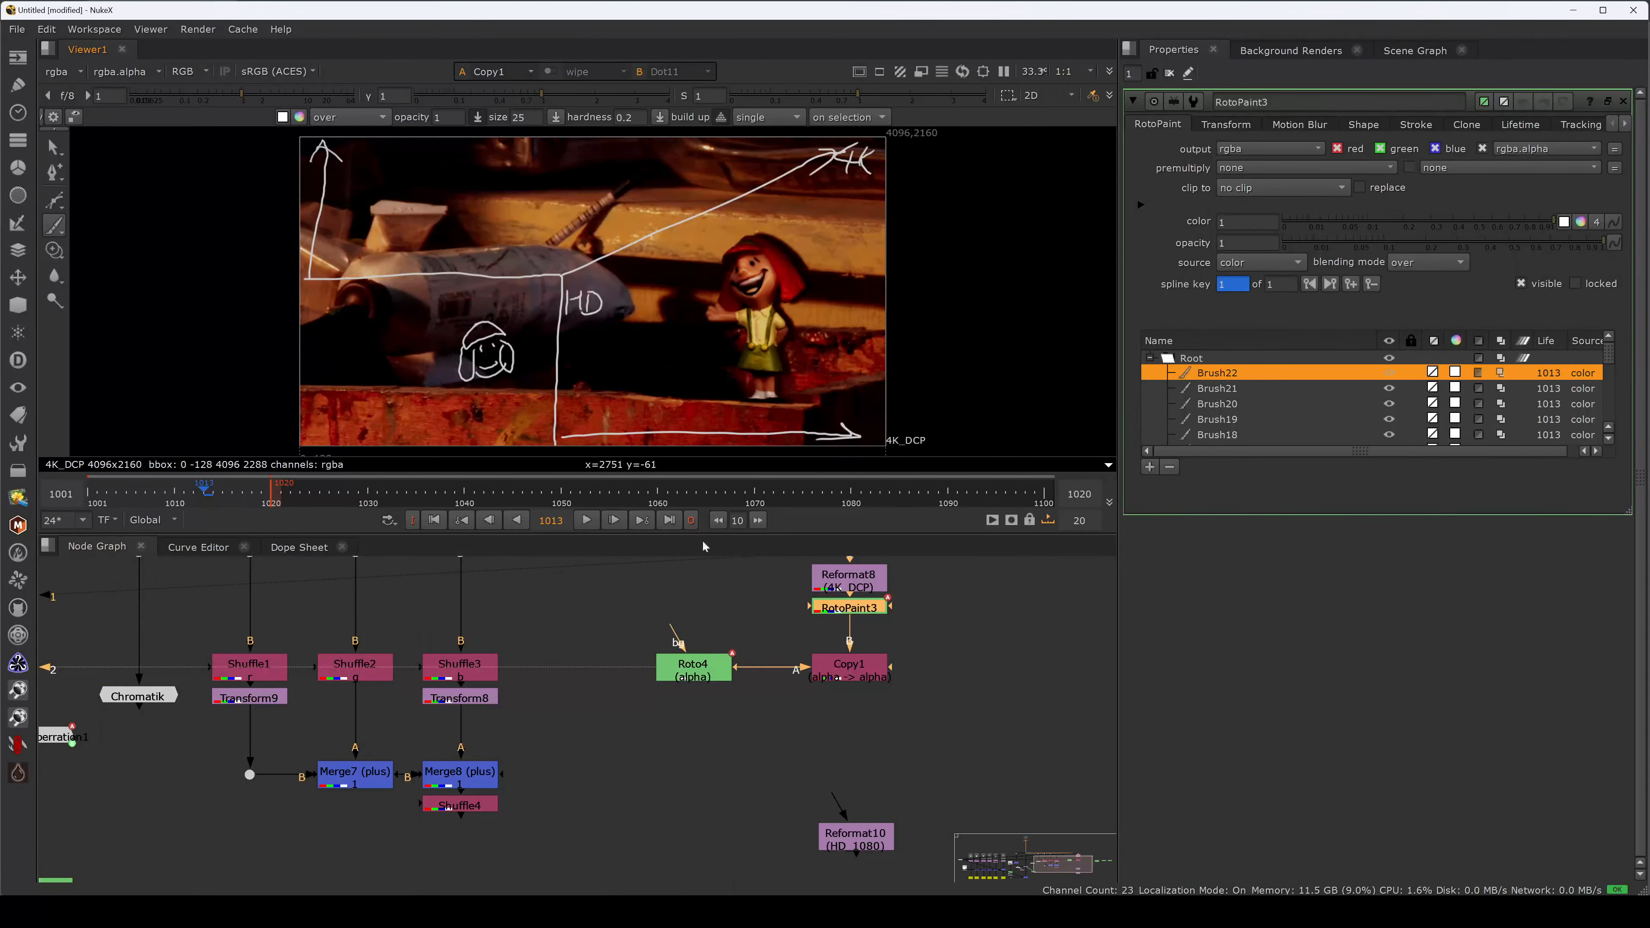
pyautogui.moveTo(791, 635); pyautogui.dragTo(822, 642, button='middle')
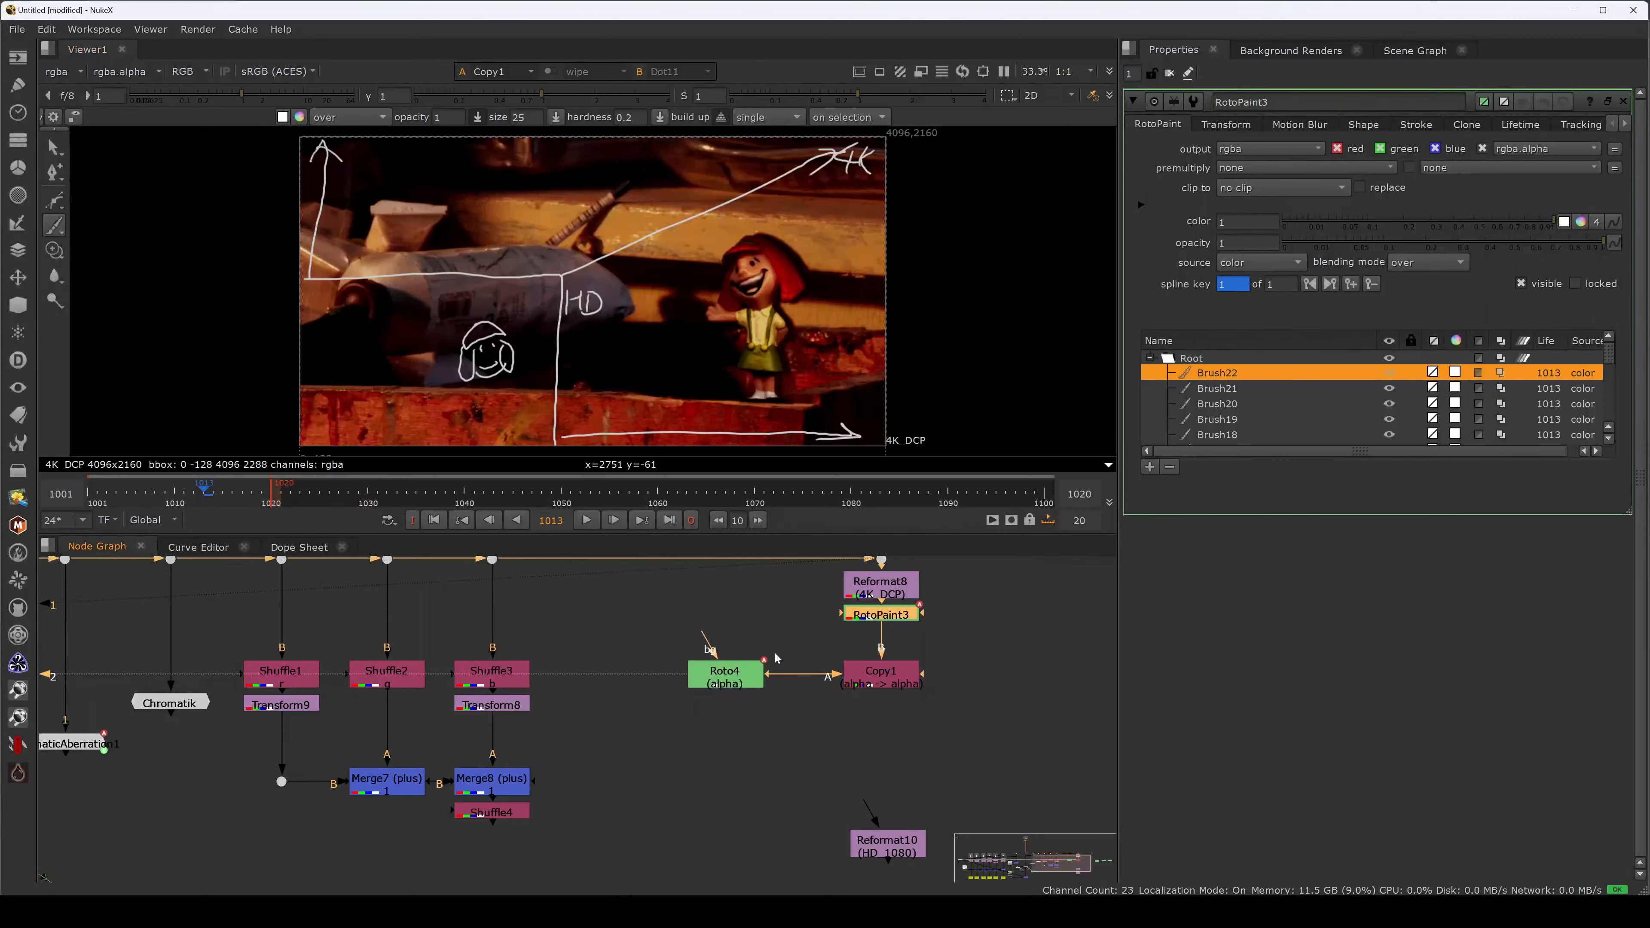
pyautogui.click(721, 673)
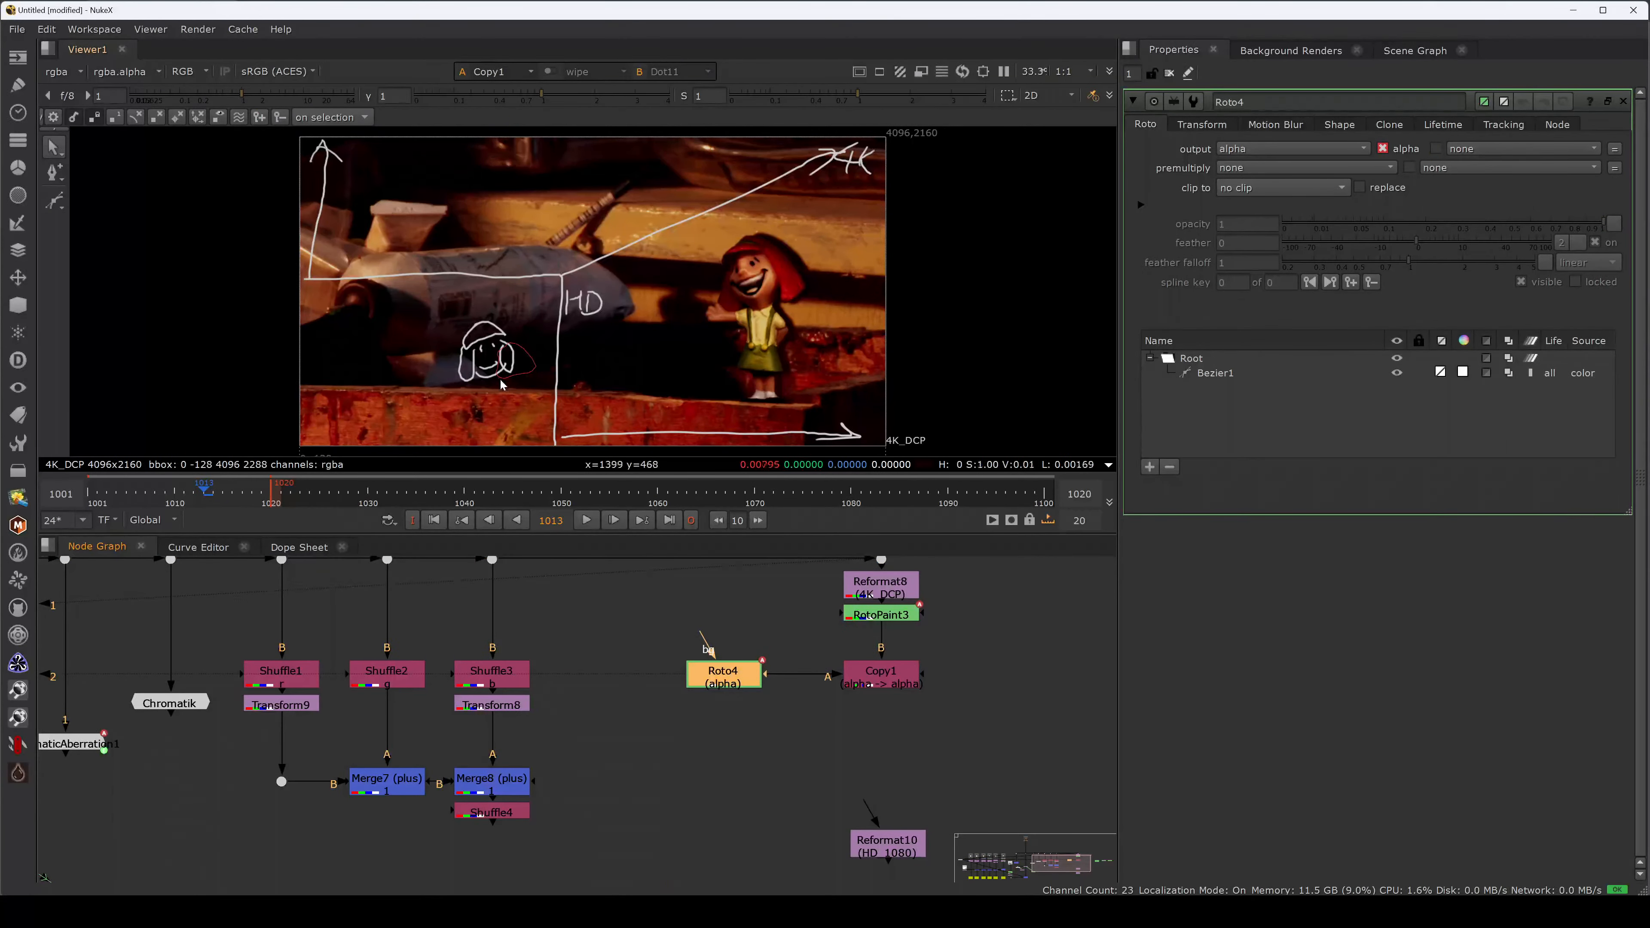
# Check the project settings, then view Roto4's alpha channel fitted to the viewer.
pyautogui.click(763, 626)
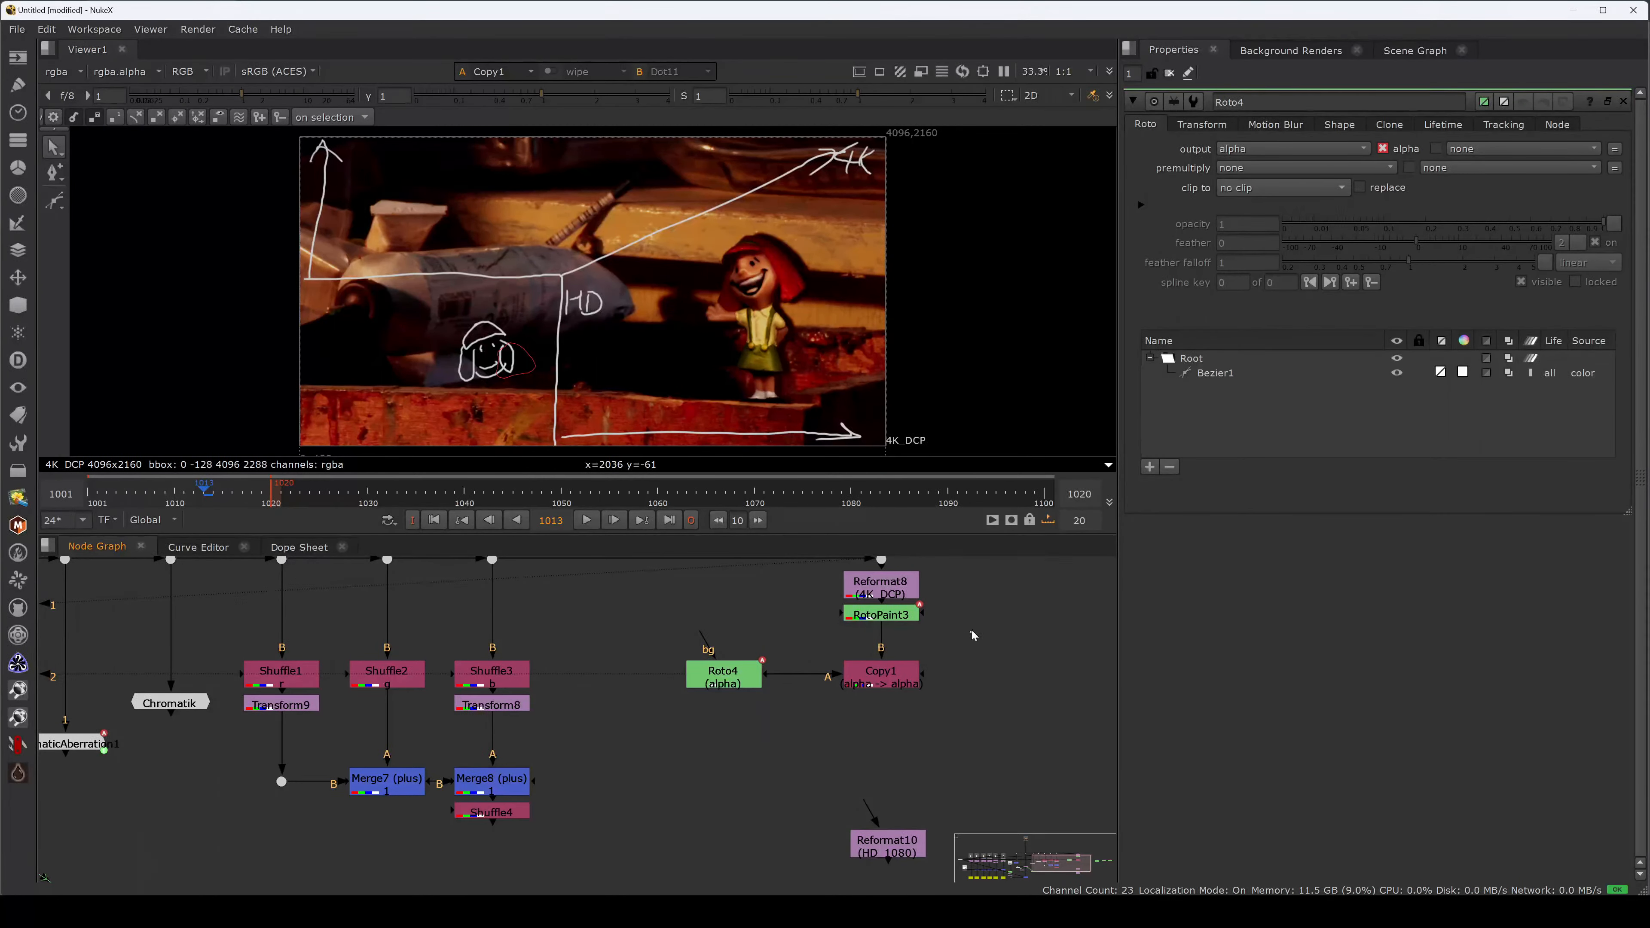
pyautogui.press('s')
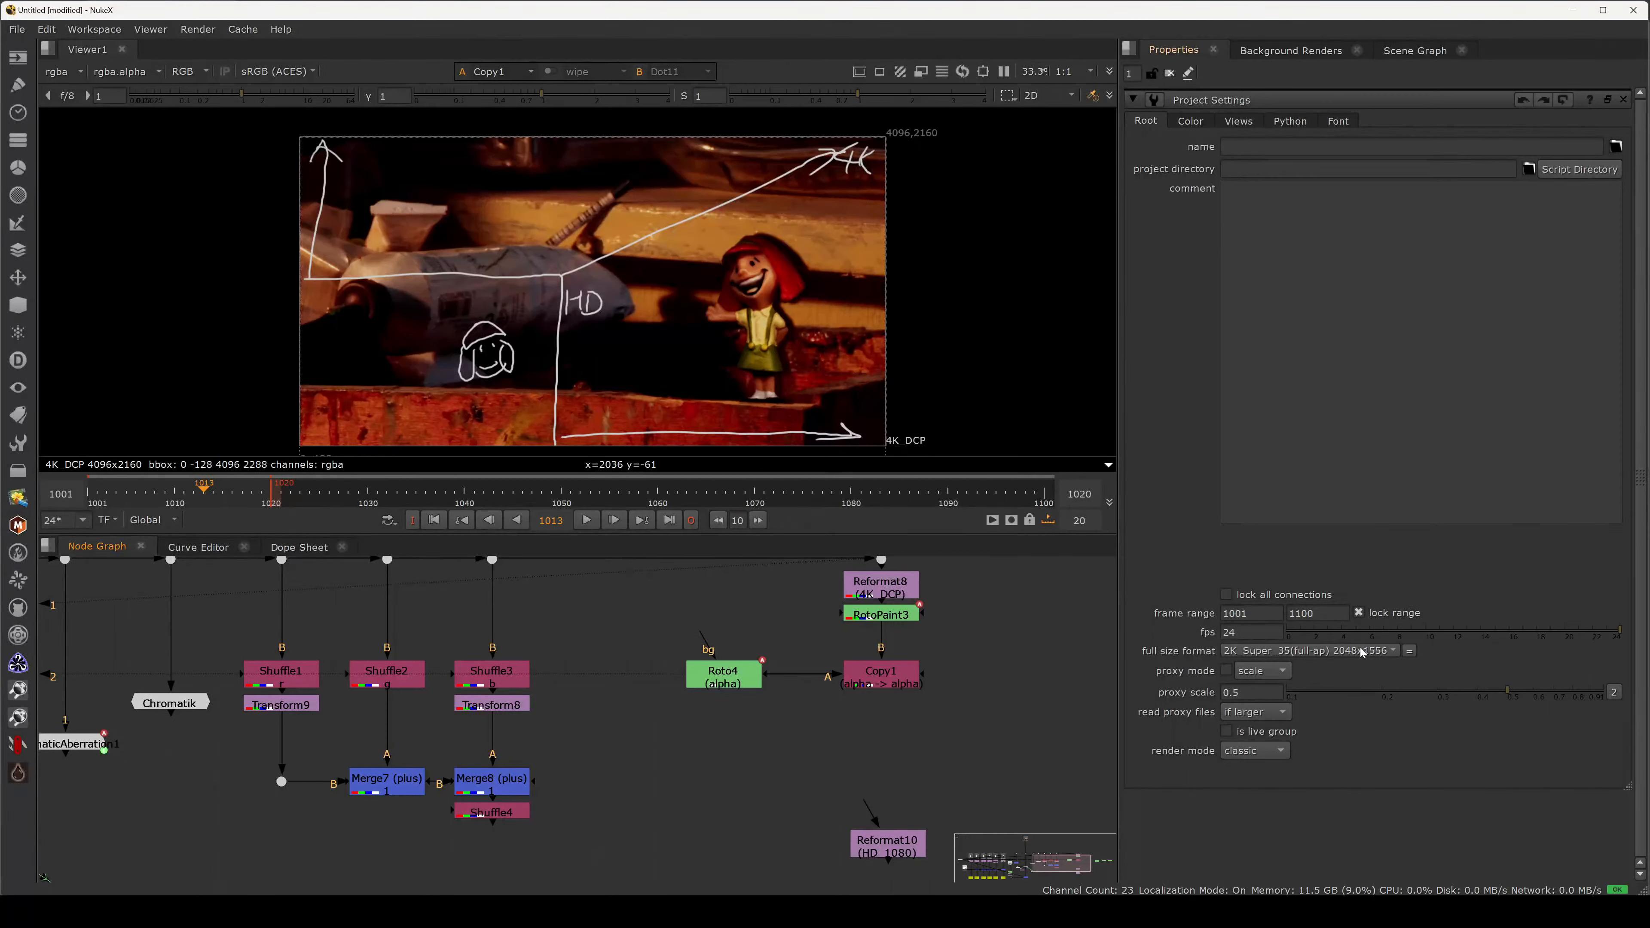
pyautogui.moveTo(814, 606); pyautogui.dragTo(808, 629, button='middle')
pyautogui.press('1')
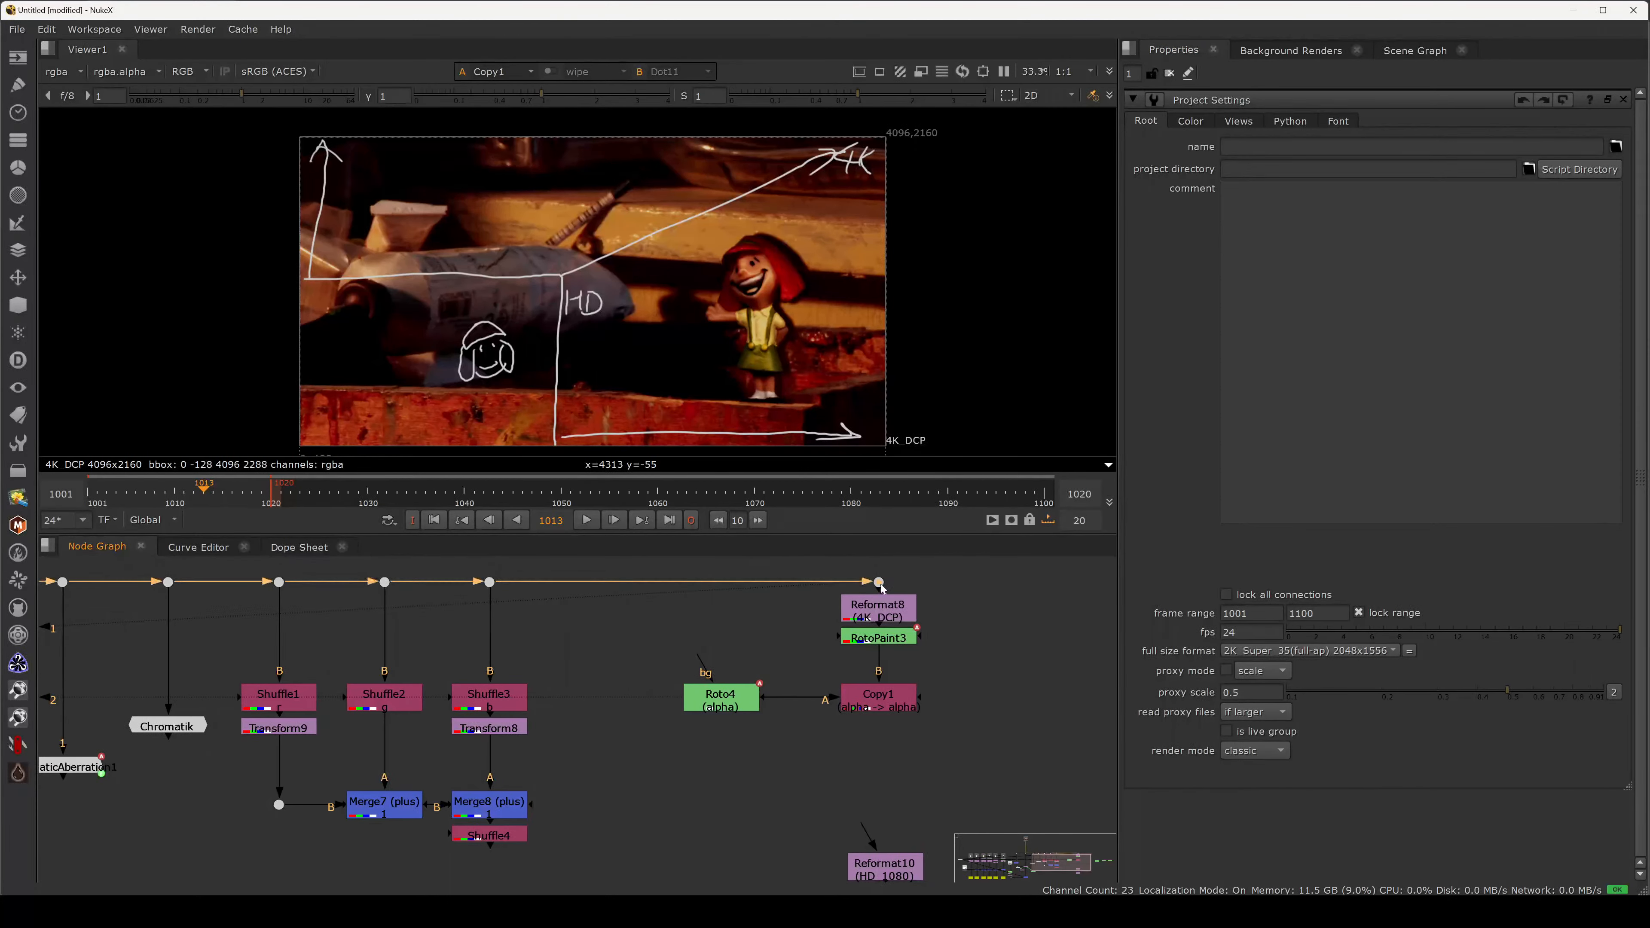
pyautogui.press('2')
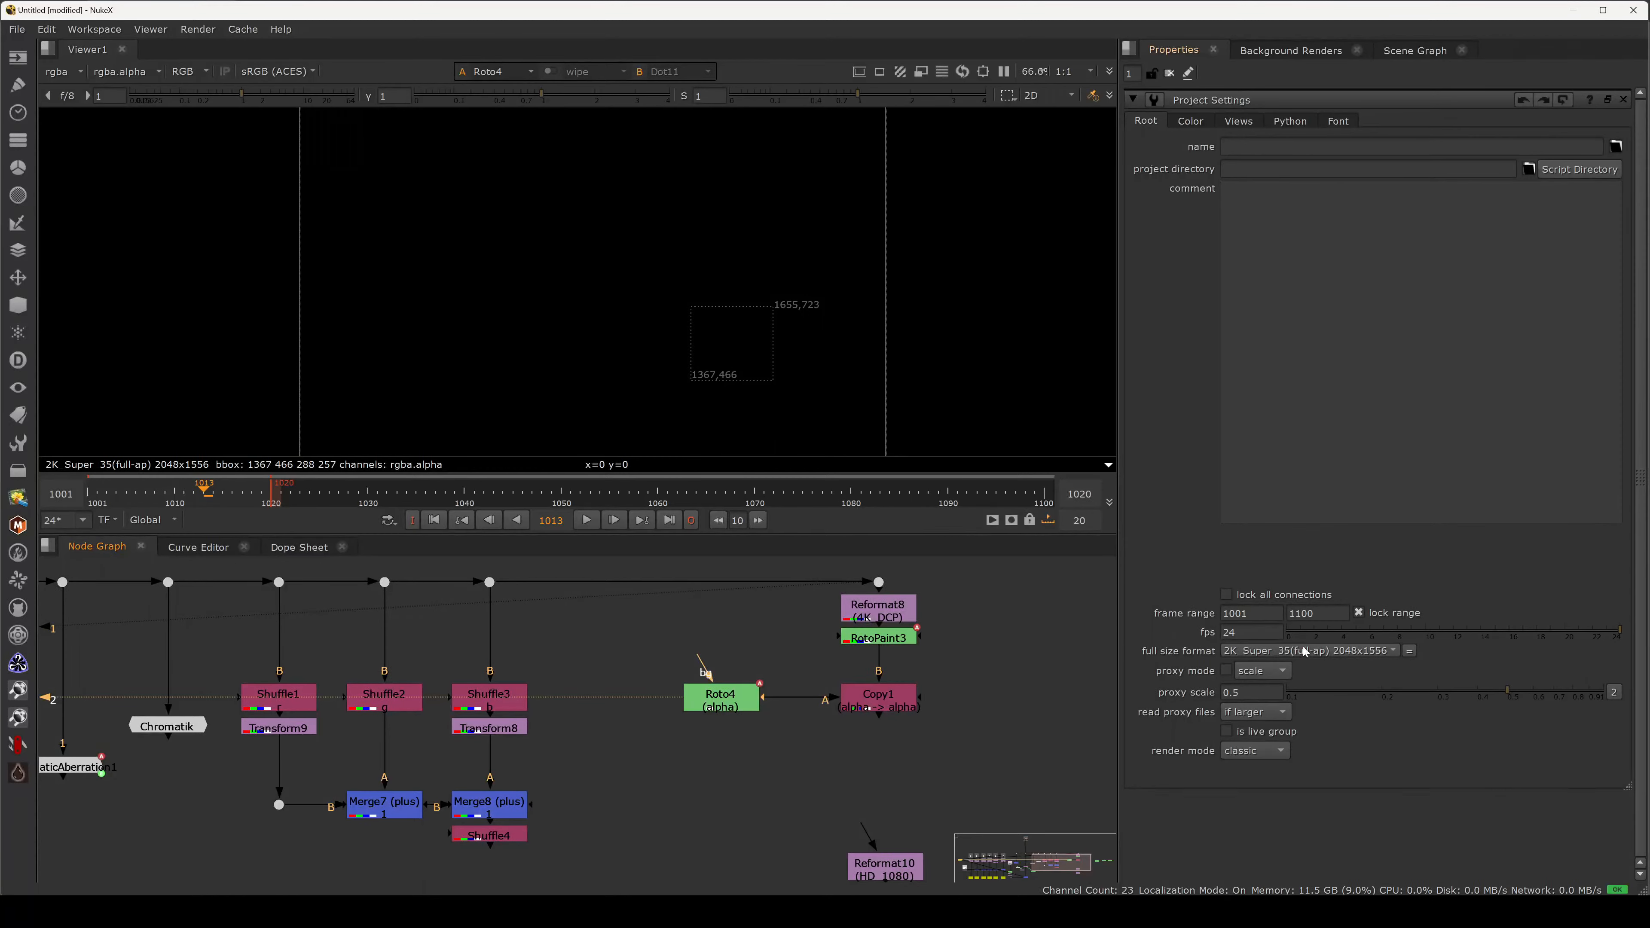
pyautogui.press('a')
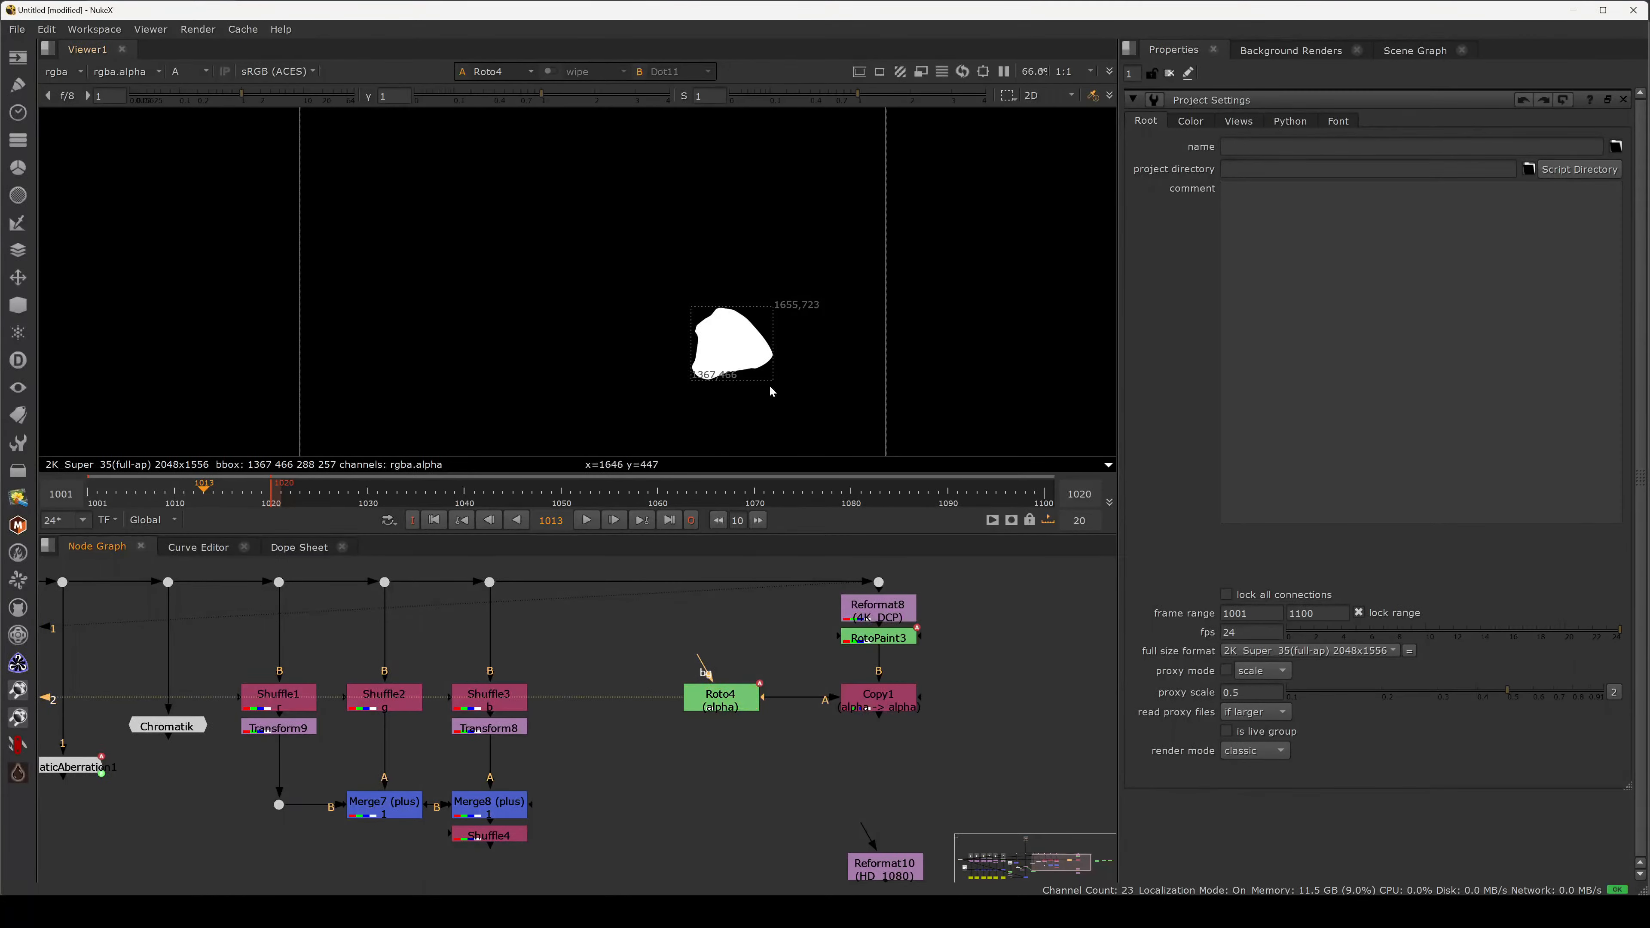
pyautogui.press('f')
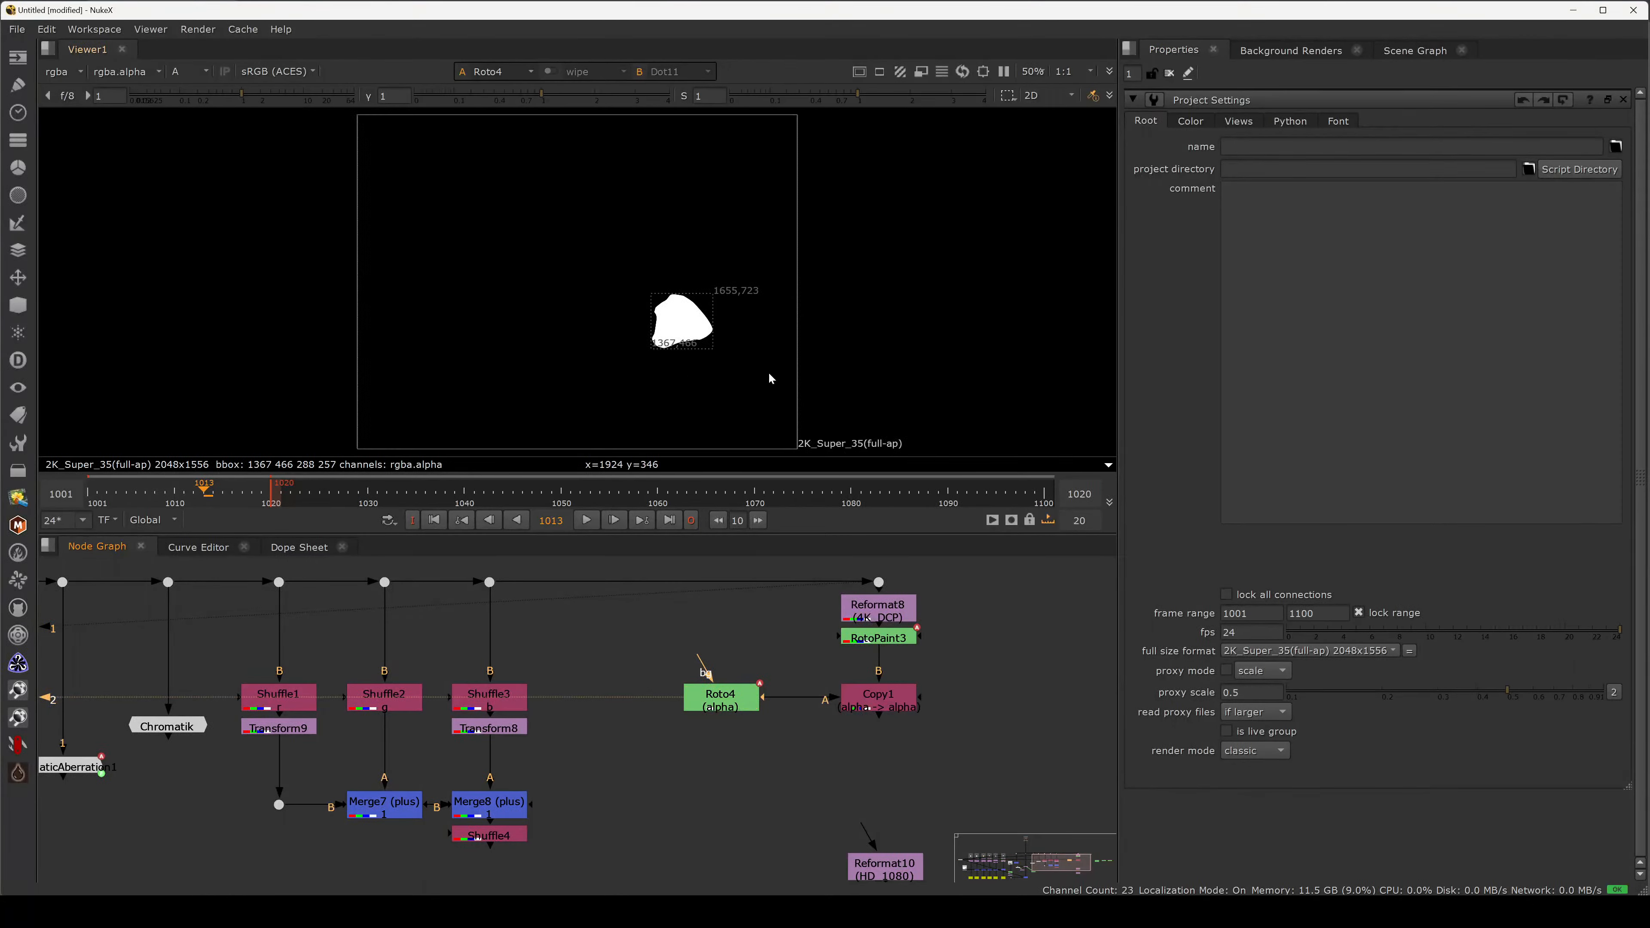
# Move Reformat10 (HD_1080) up above Roto4 and start reconnecting Roto4's bg input.
pyautogui.click(730, 698)
pyautogui.moveTo(881, 426); pyautogui.dragTo(823, 449)
pyautogui.moveTo(801, 464); pyautogui.dragTo(801, 459)
pyautogui.click(912, 804)
pyautogui.moveTo(884, 867); pyautogui.dragTo(726, 669)
pyautogui.click(714, 651)
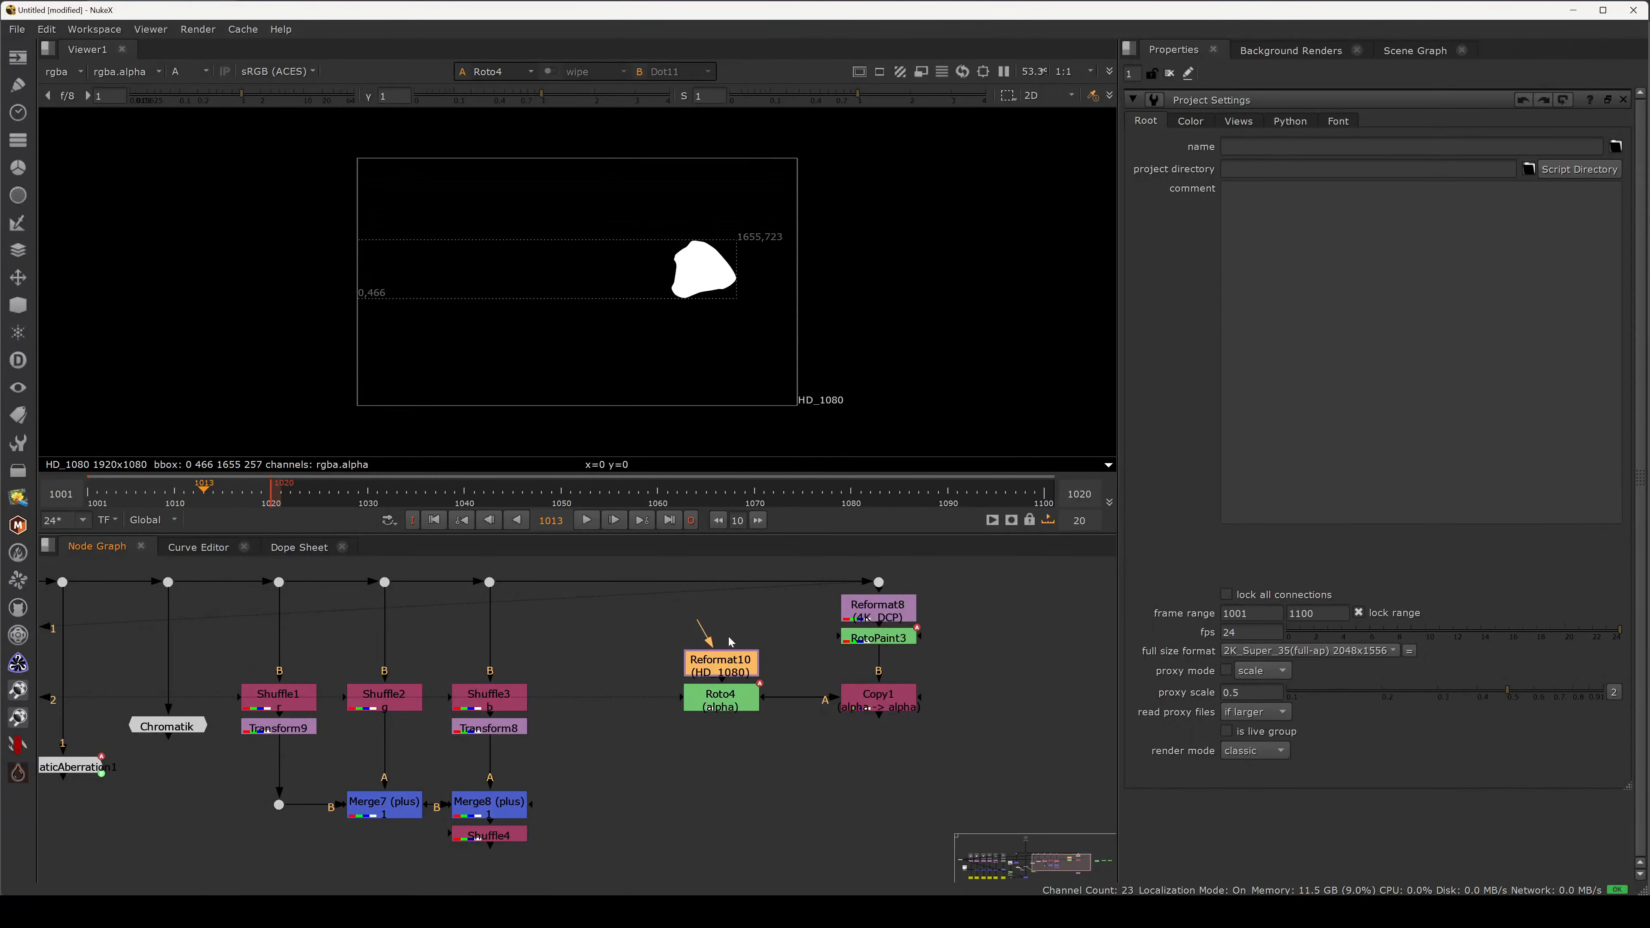
# Undo the edits, reconnect Roto4's bg input to Reformat10, and view Roto4.
pyautogui.hotkey('ctrl', 'z')
pyautogui.hotkey('ctrl', 'z')
pyautogui.hotkey('ctrl', 'z')
pyautogui.hotkey('ctrl', 'z')
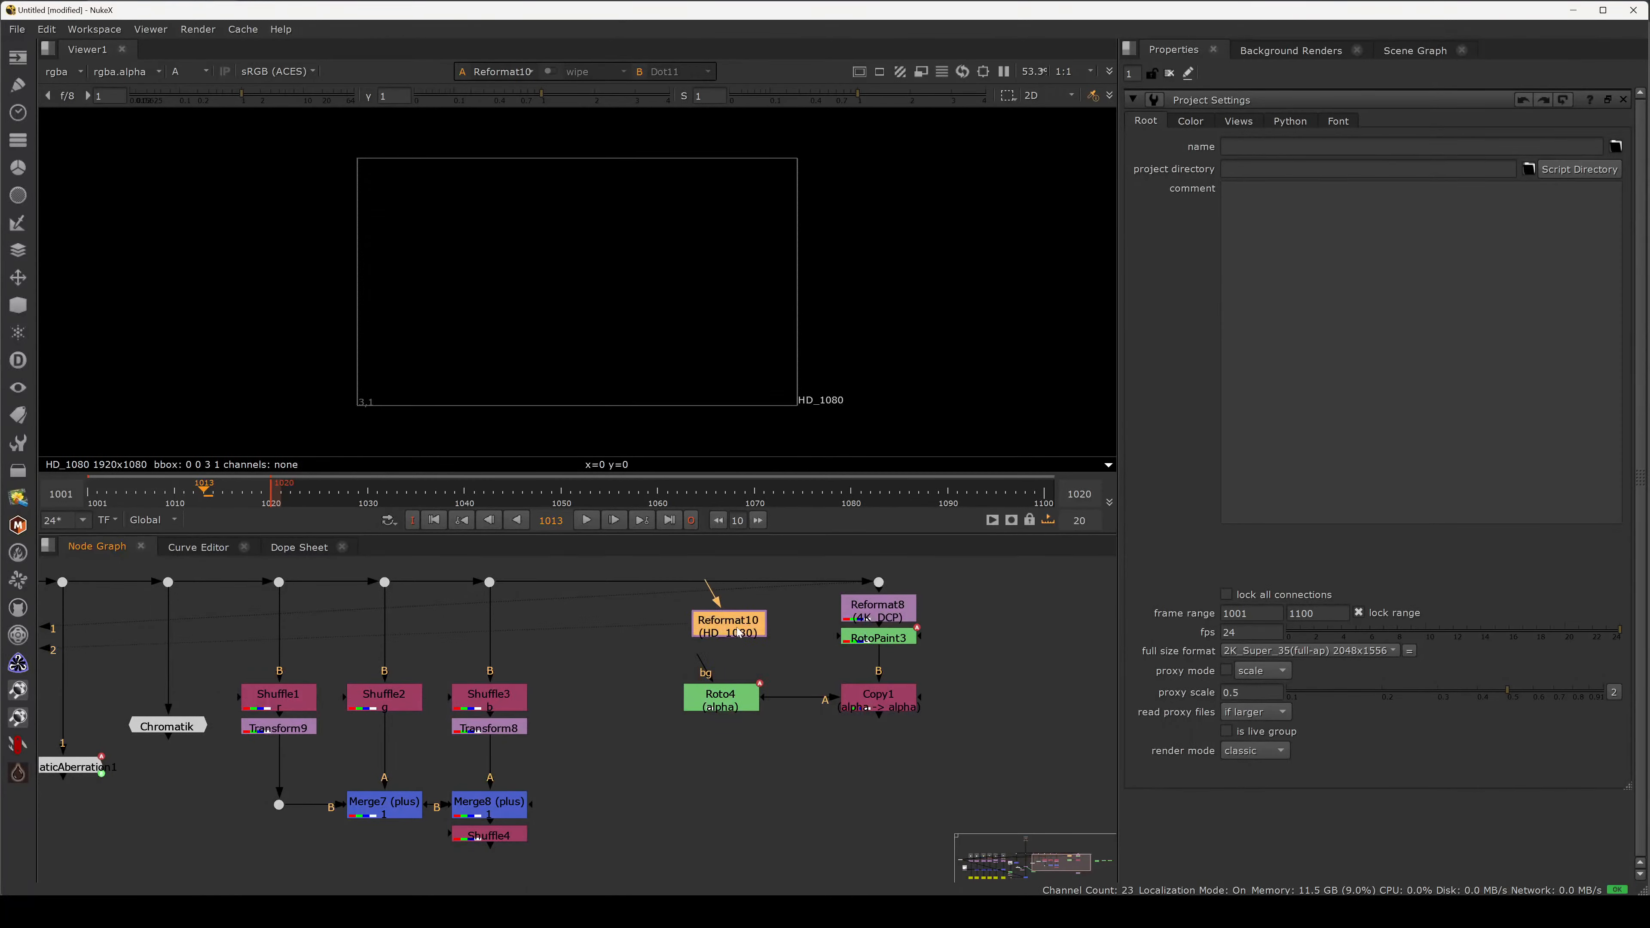
pyautogui.moveTo(738, 632); pyautogui.dragTo(721, 670)
pyautogui.click(728, 705)
pyautogui.press('2')
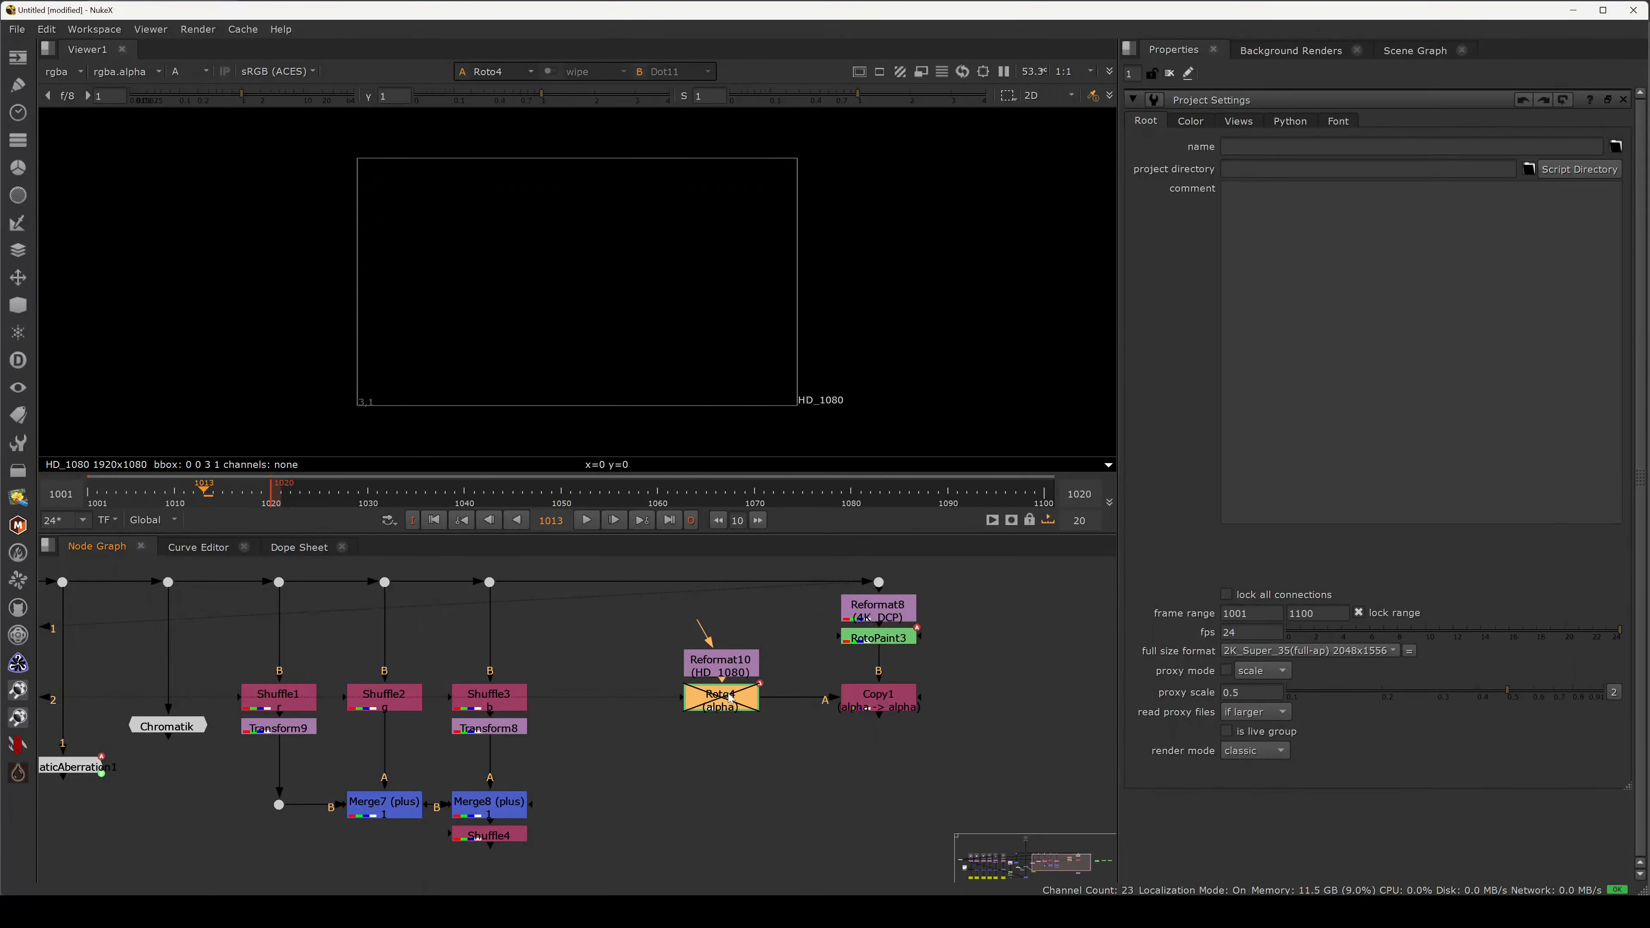
pyautogui.click(739, 665)
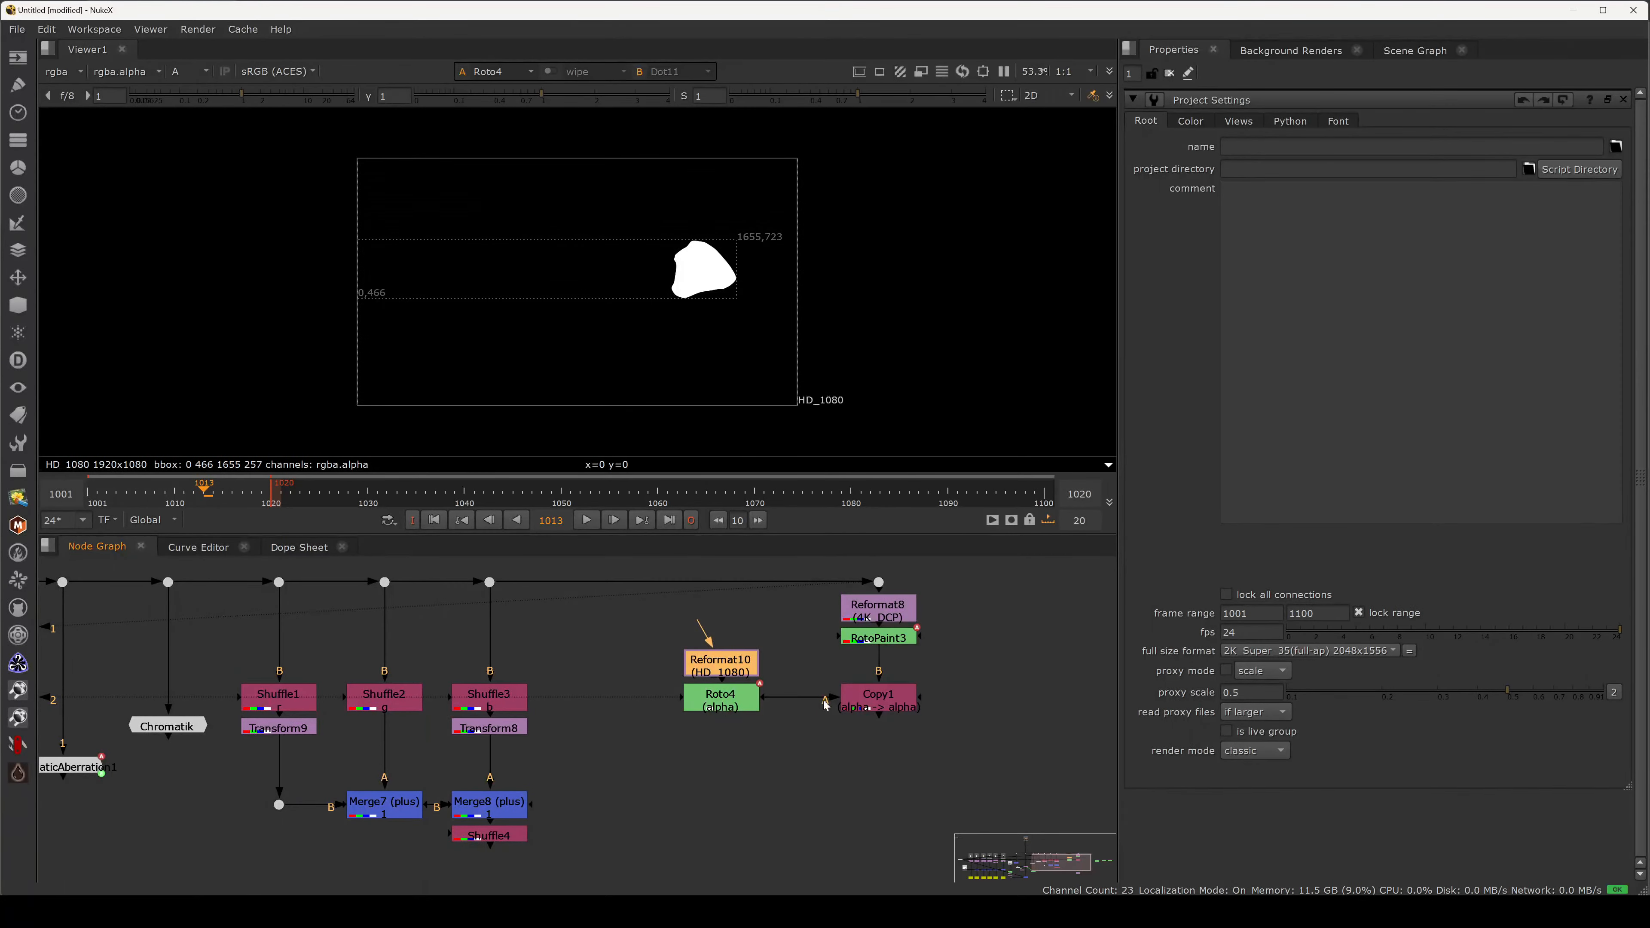
# View Copy1 with the red matte overlay, toggling Reformat10 off and back on to compare.
pyautogui.click(864, 705)
pyautogui.press('1')
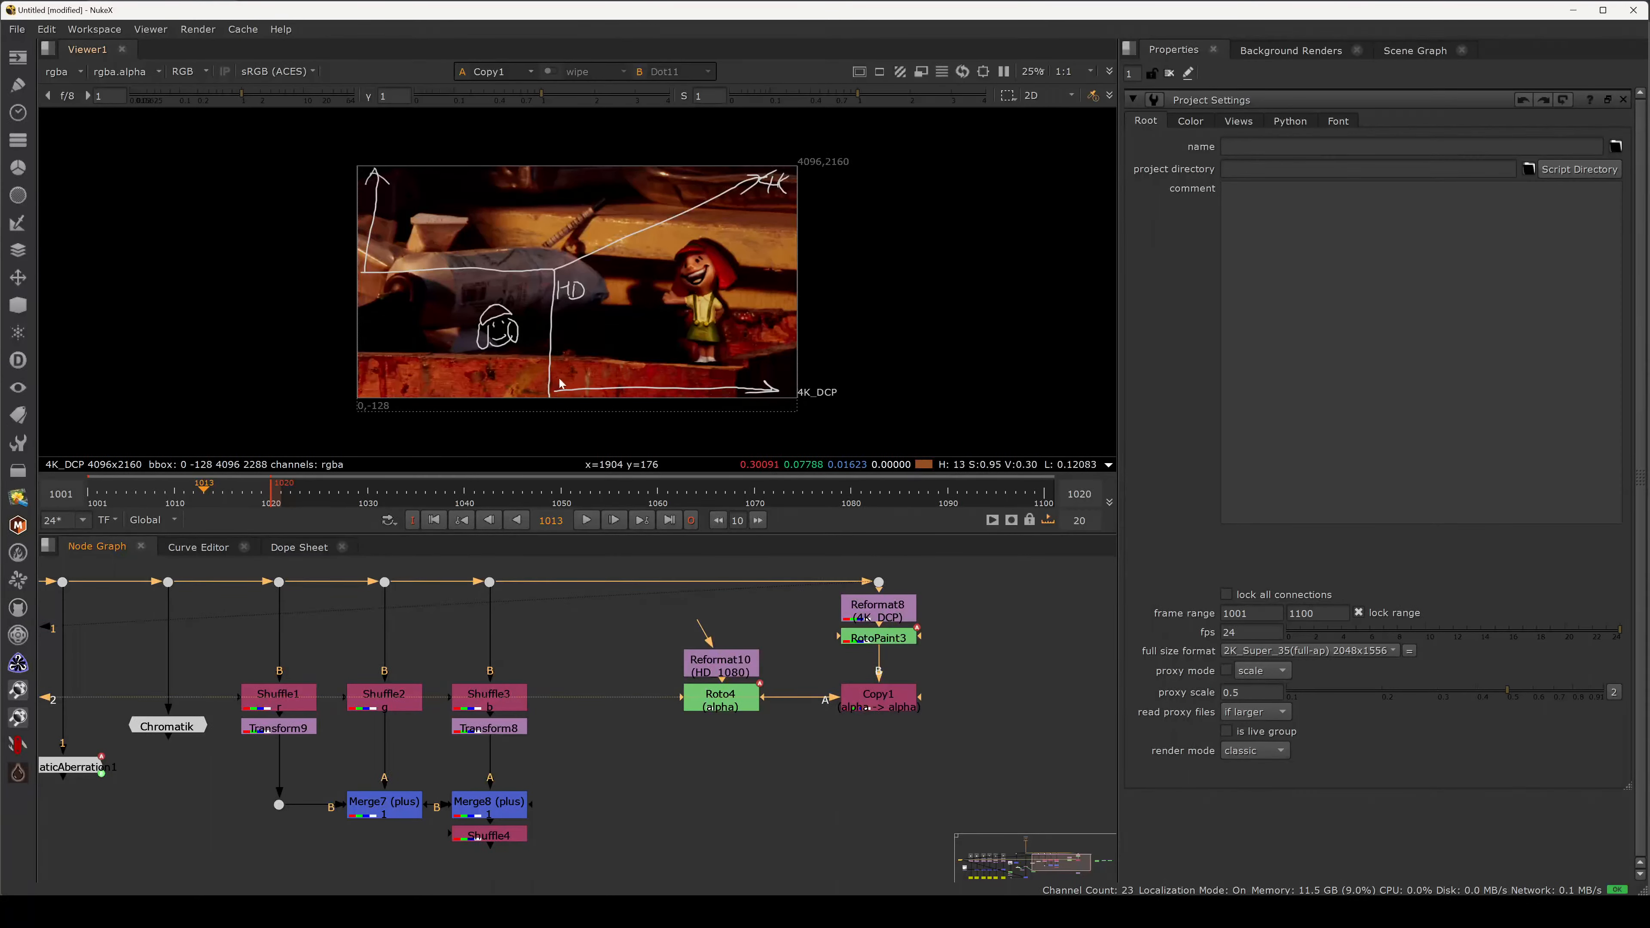
pyautogui.press('m')
pyautogui.click(728, 661)
pyautogui.press('d')
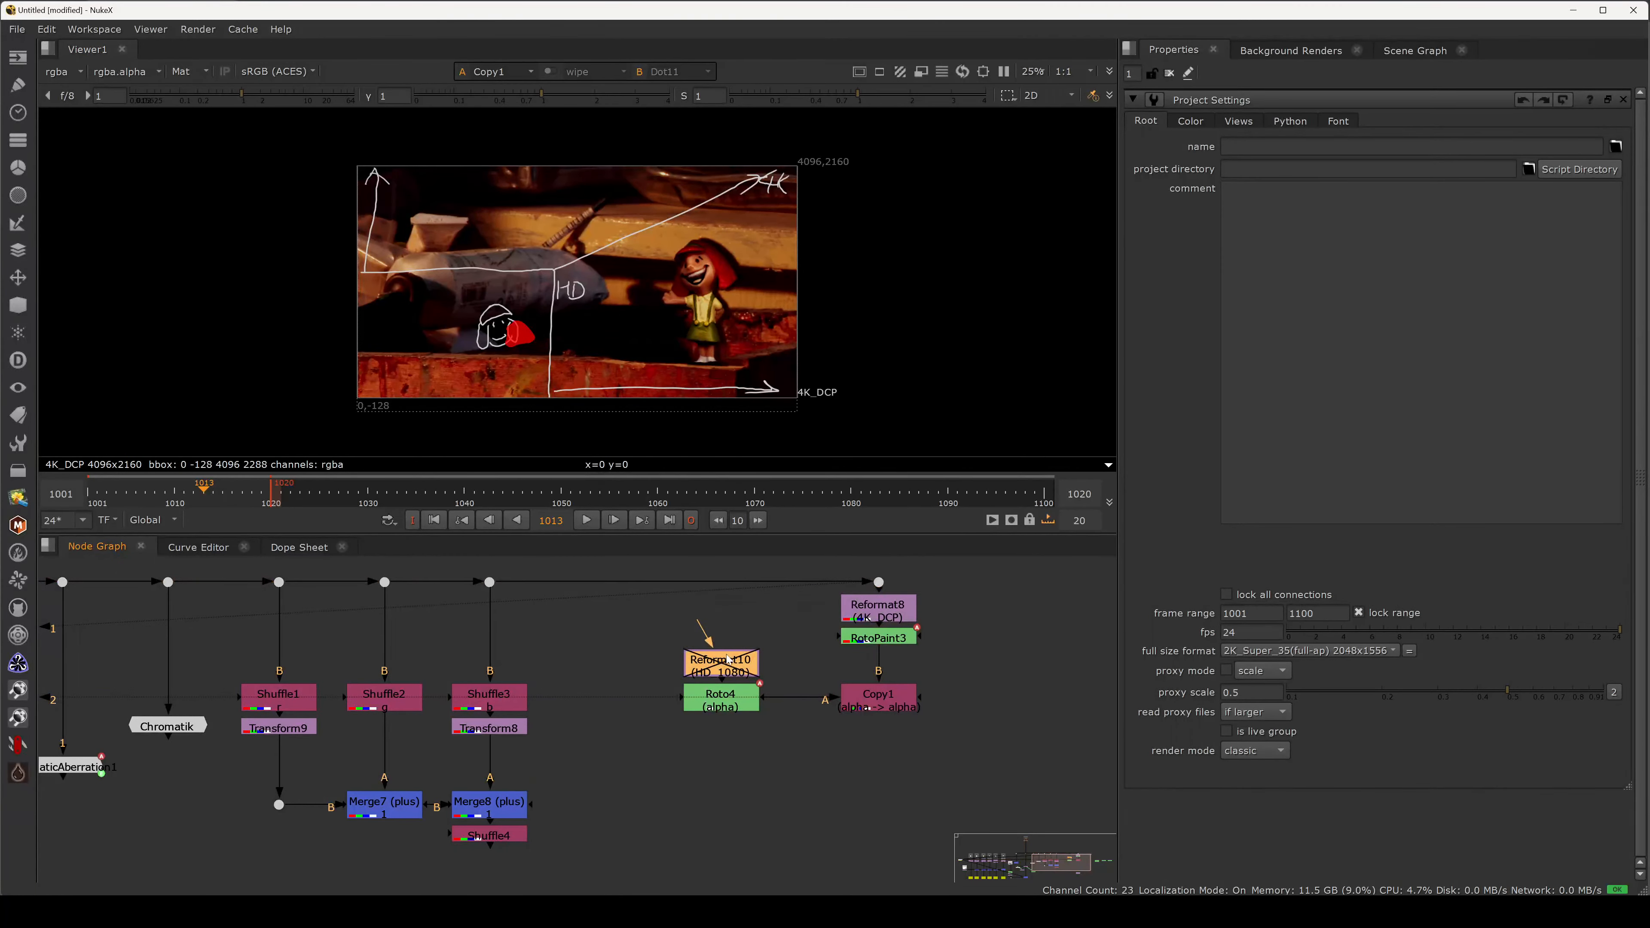
pyautogui.press('d')
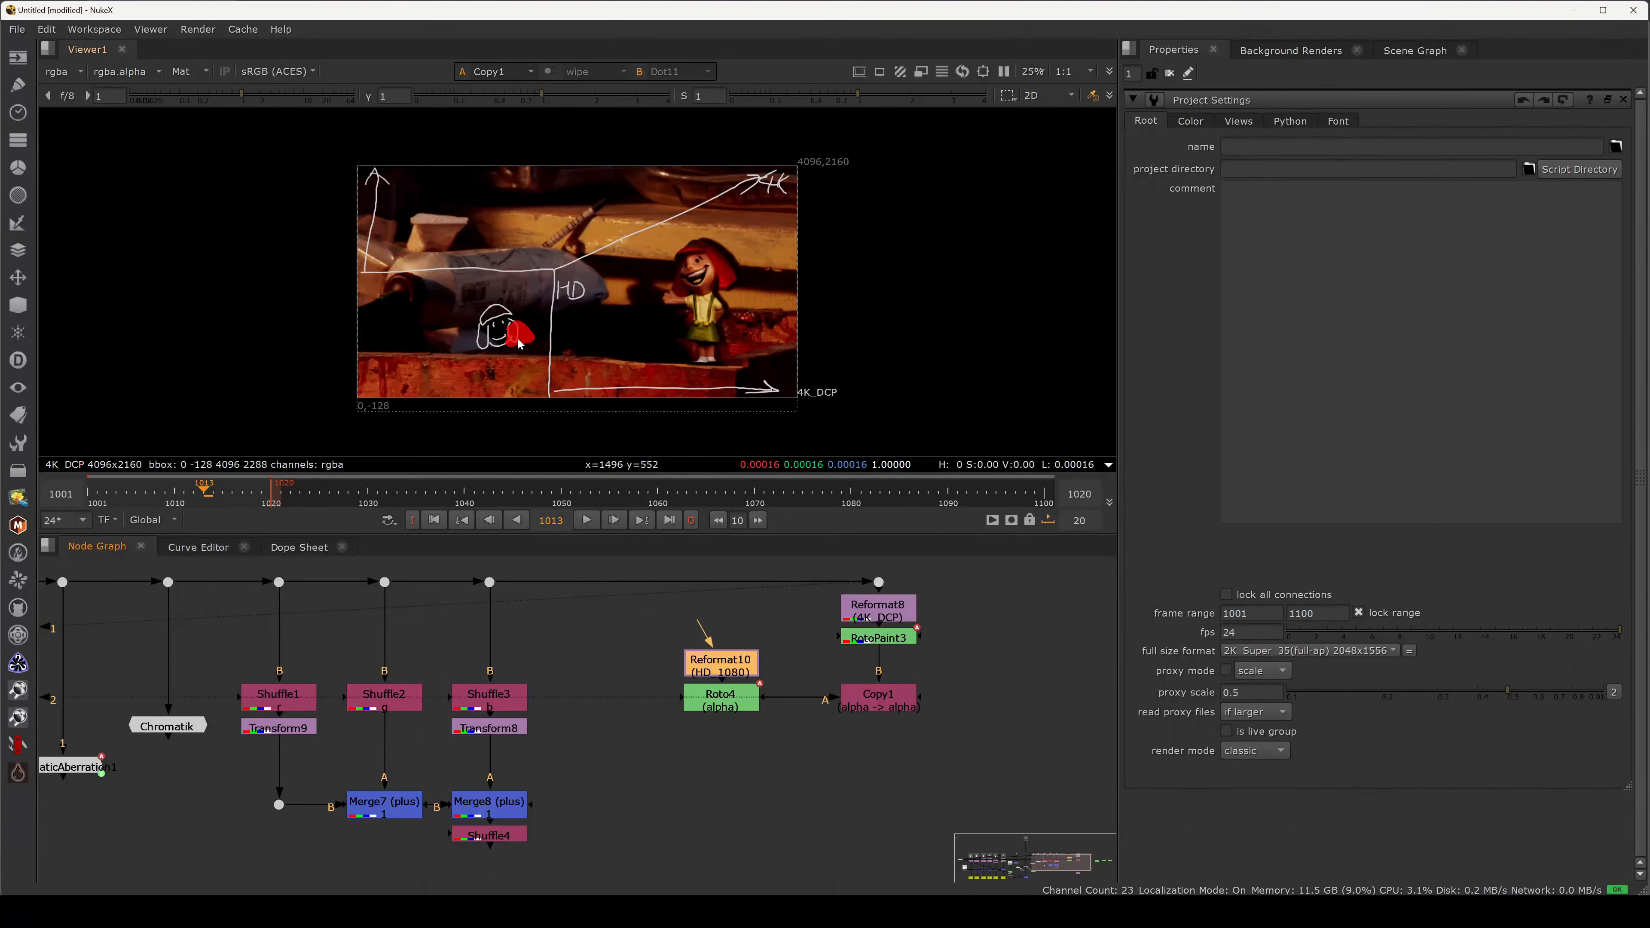
# Paste a copy of the 4K_DCP Reformat8 as Reformat11 lined up under Roto4.
pyautogui.click(765, 731)
pyautogui.click(879, 611)
pyautogui.click(719, 739)
pyautogui.hotkey('ctrl', 'v')
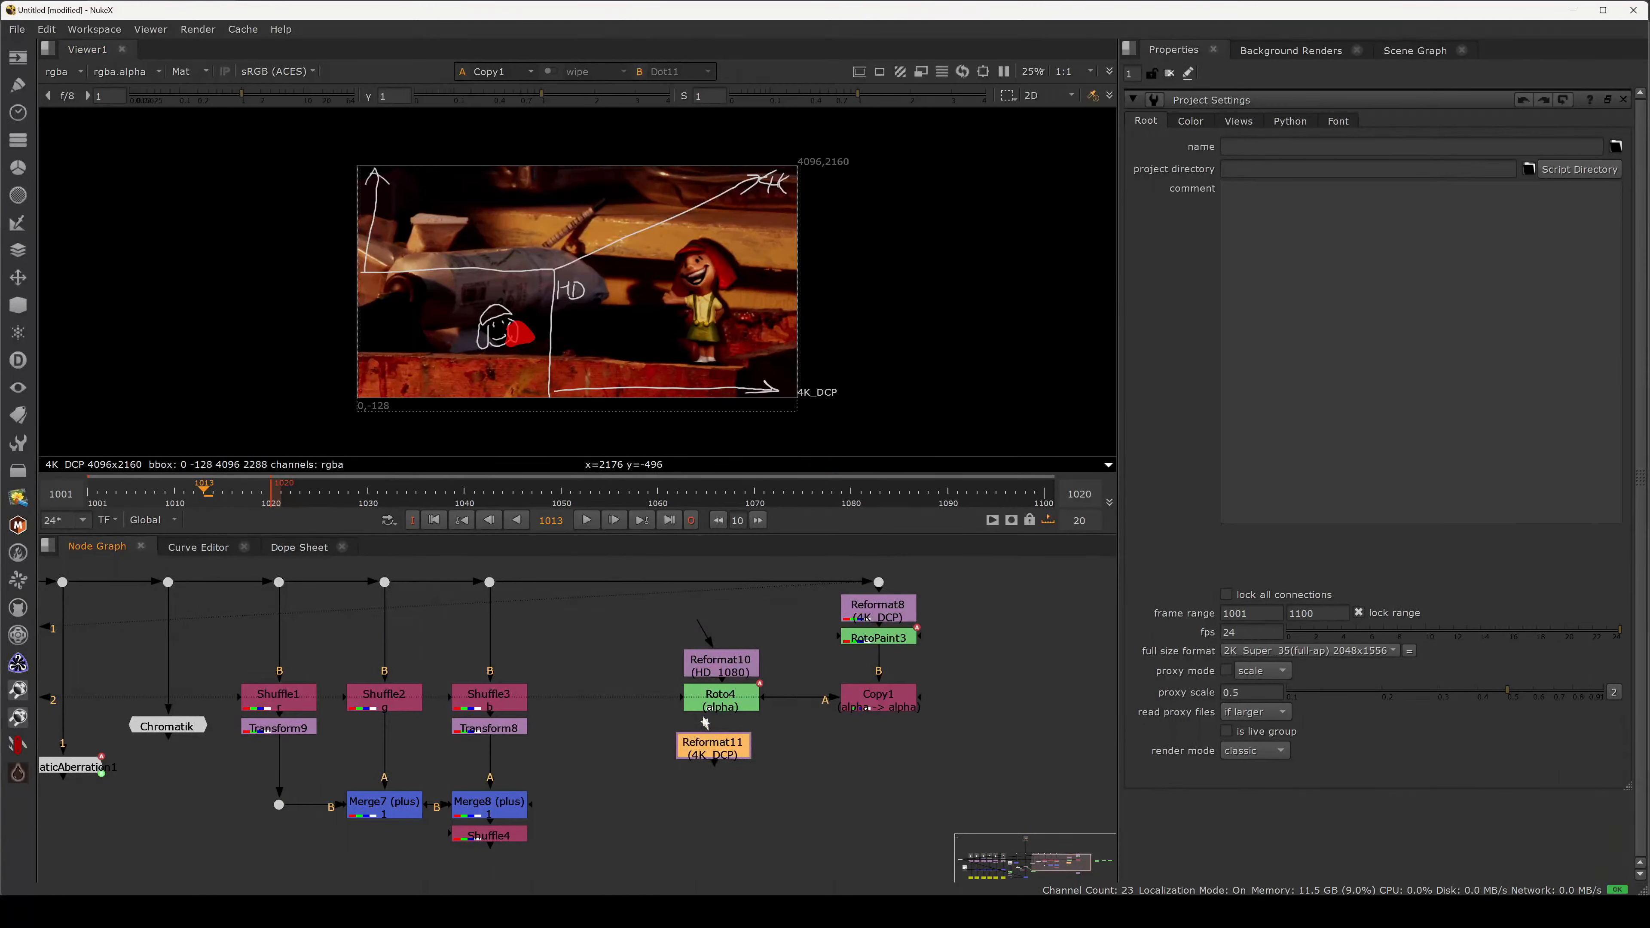
pyautogui.moveTo(705, 721)
pyautogui.mouseDown()
pyautogui.moveTo(717, 707)
pyautogui.moveTo(728, 738)
pyautogui.mouseUp()
# Move the six nodes below the dot above Reformat8 down to make room.
pyautogui.click(871, 619)
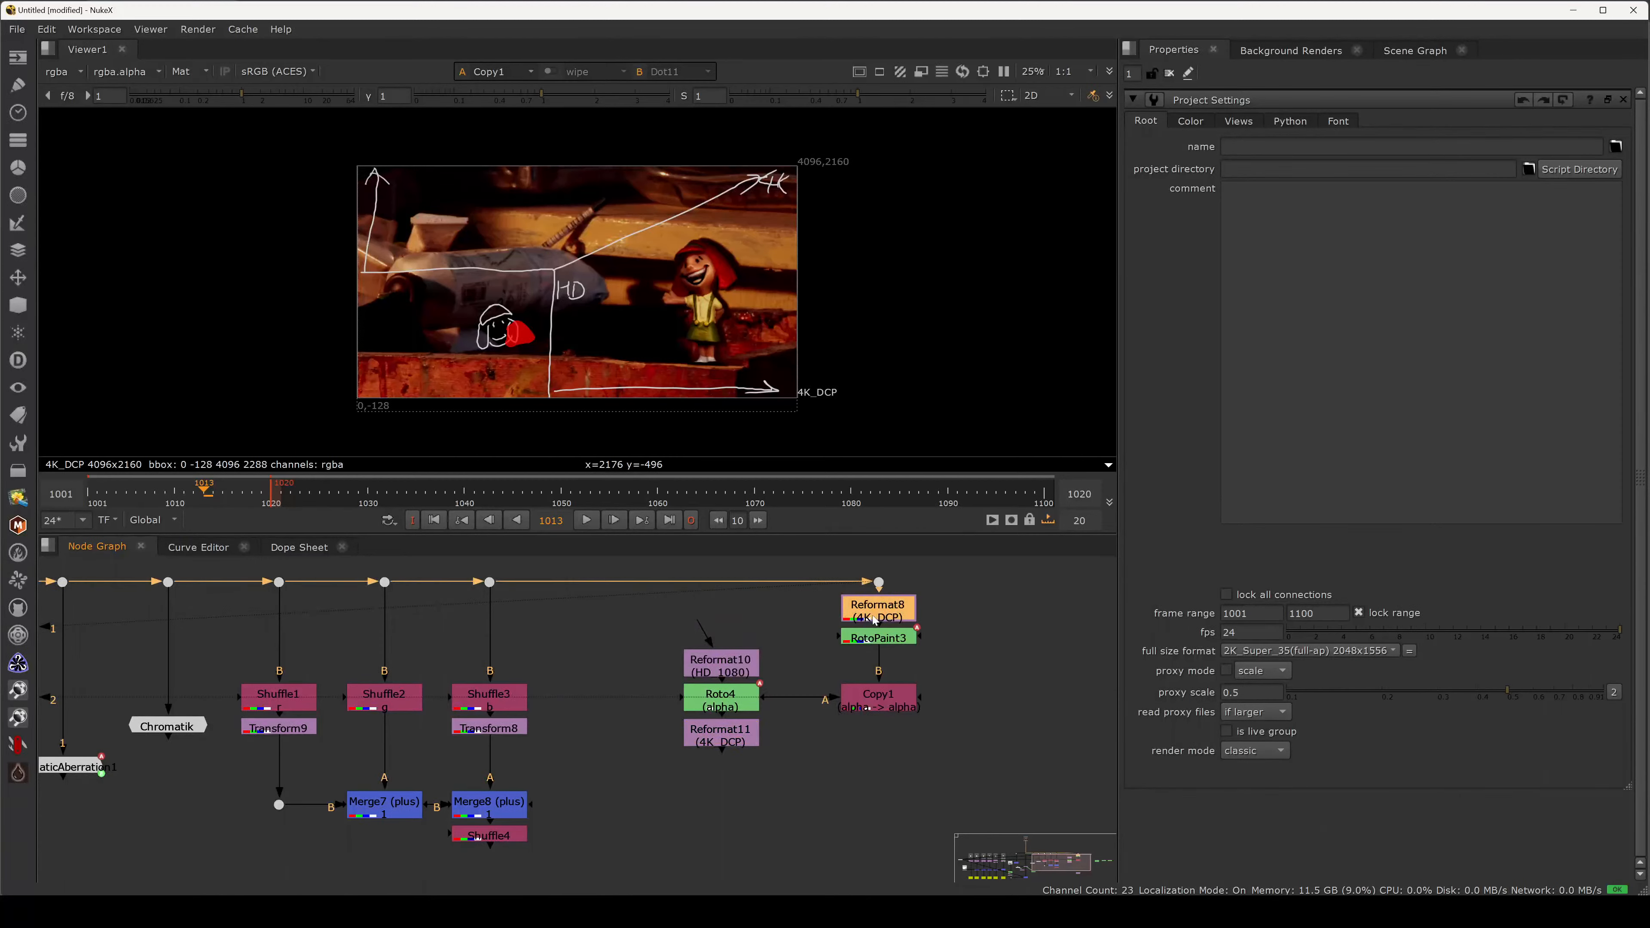
pyautogui.doubleClick(880, 614)
pyautogui.doubleClick(879, 582)
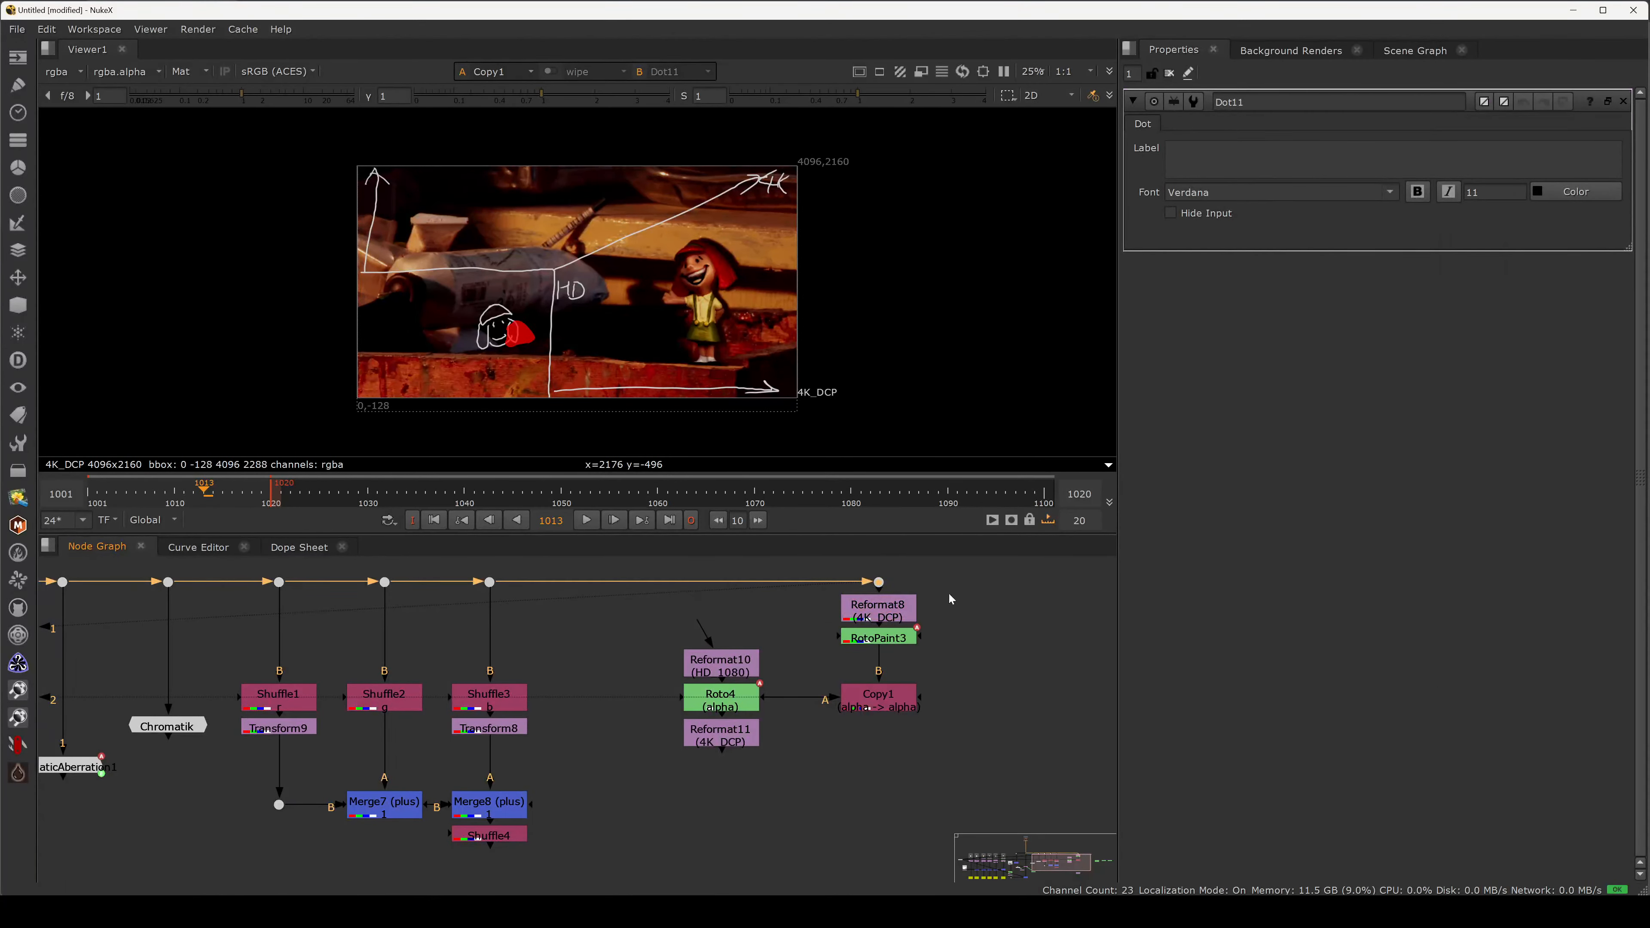
pyautogui.moveTo(949, 598); pyautogui.dragTo(663, 767)
pyautogui.moveTo(877, 611); pyautogui.dragTo(877, 702)
pyautogui.click(899, 586)
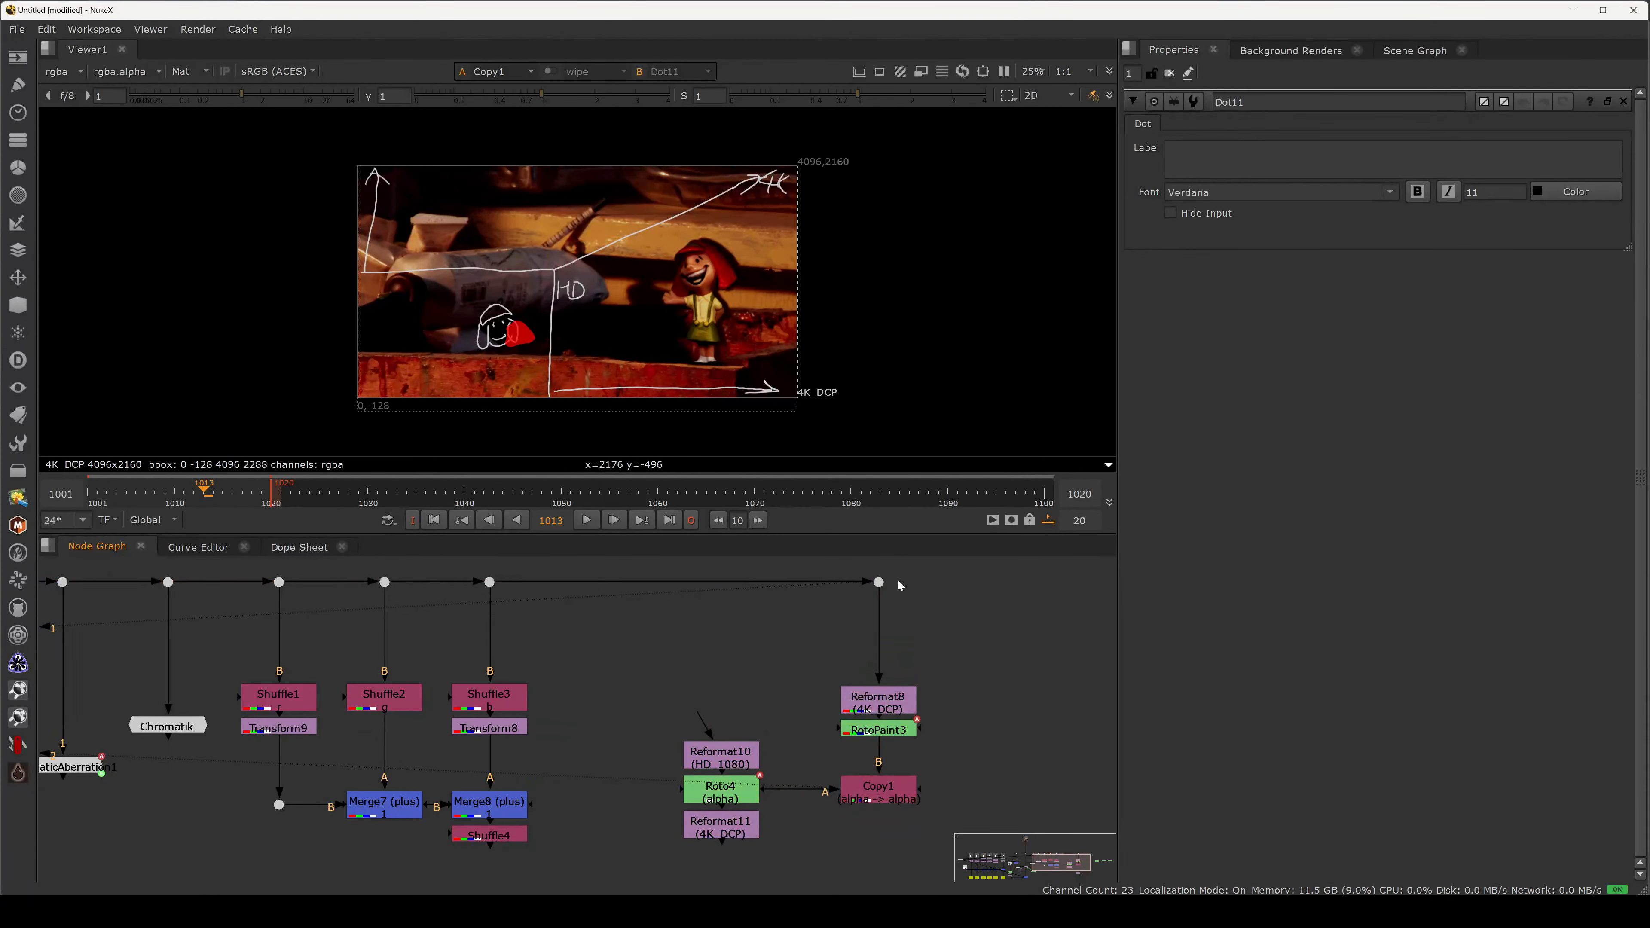
pyautogui.click(885, 584)
# Label Dot11 'HD' in bold at font size 44.
pyautogui.click(1283, 156)
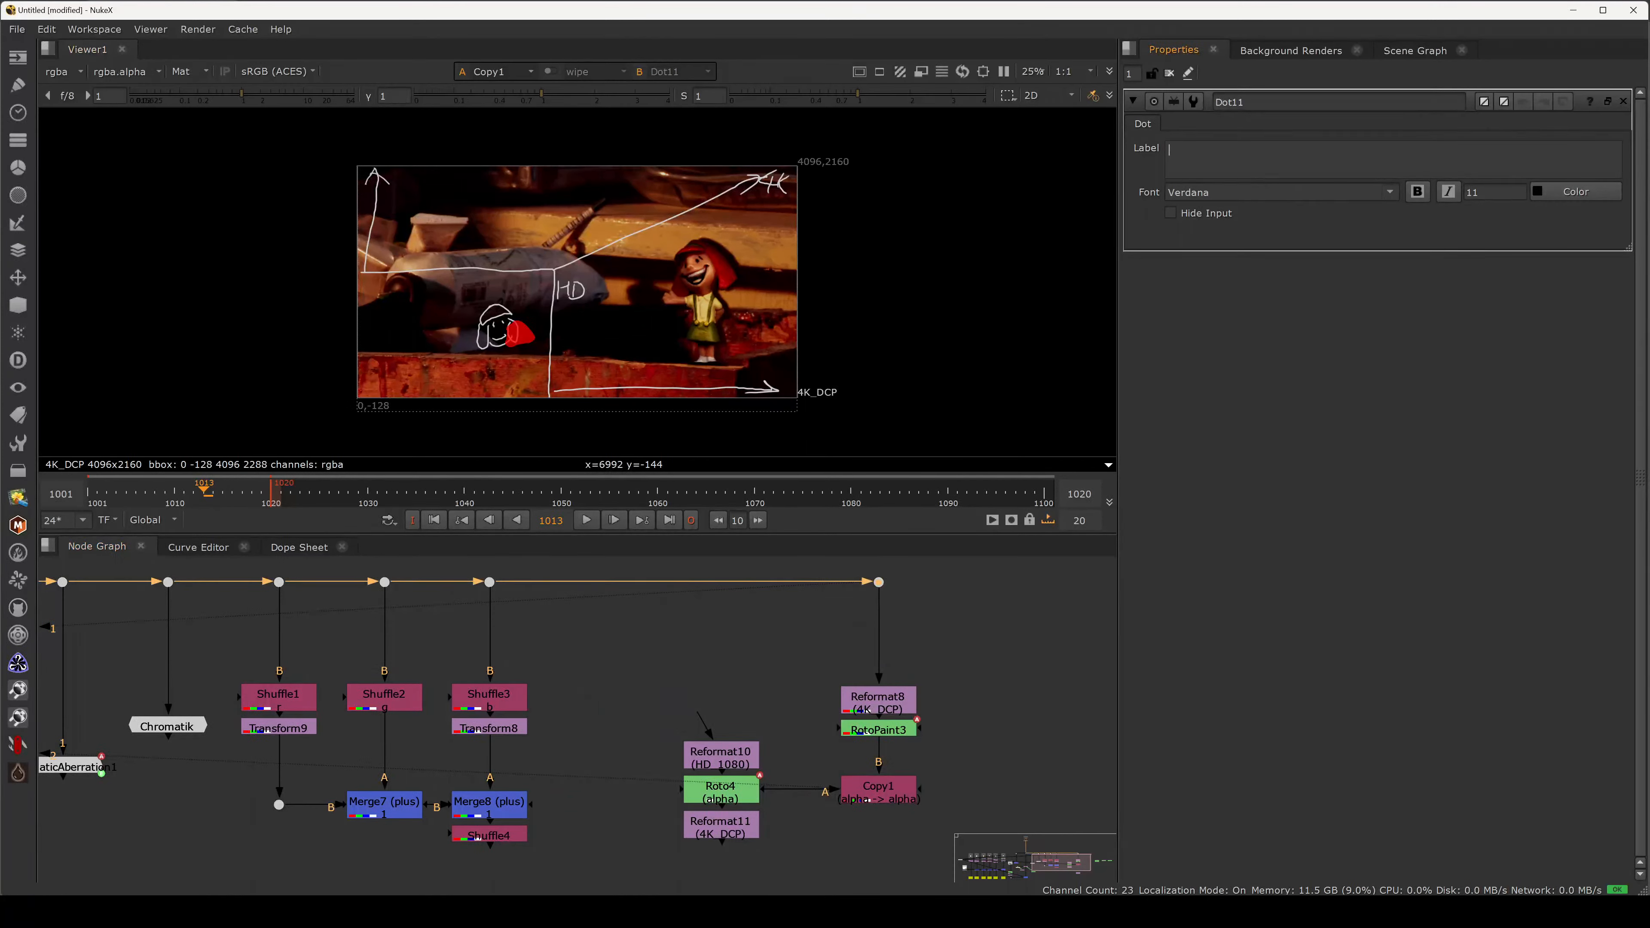
pyautogui.write('HD')
pyautogui.click(1419, 195)
pyautogui.doubleClick(1472, 192)
pyautogui.write('44')
pyautogui.press('Return')
# Move Reformat10 up and Reformat11 down off Roto4, then view Roto4.
pyautogui.moveTo(948, 709); pyautogui.dragTo(856, 700, button='middle')
pyautogui.click(940, 710)
pyautogui.click(856, 699)
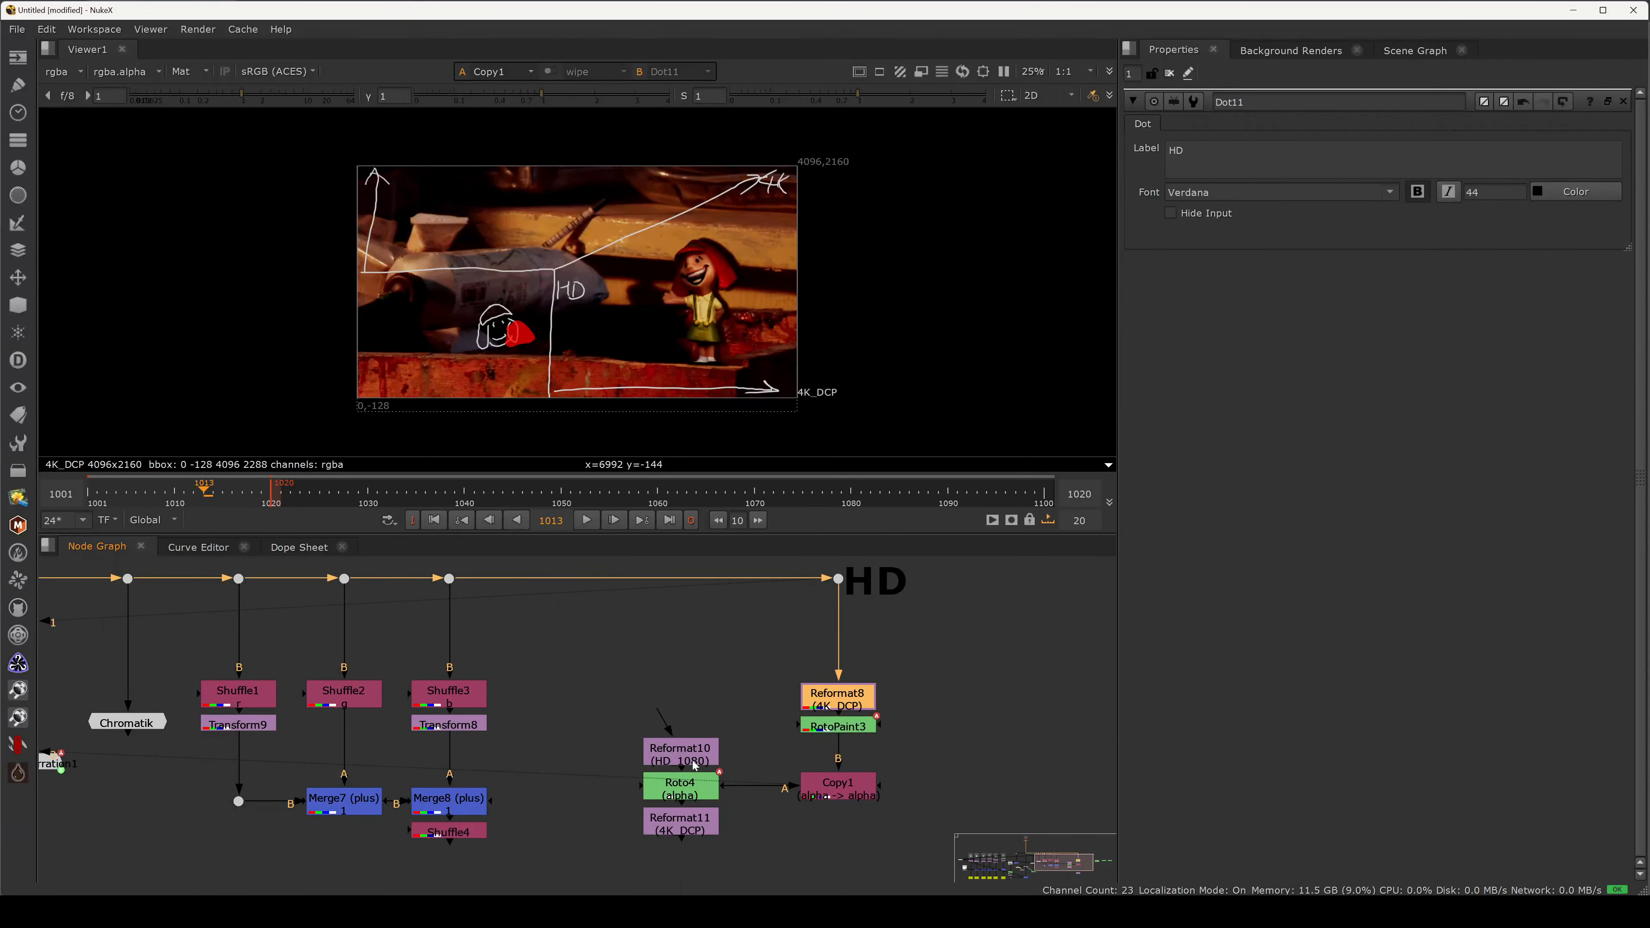
pyautogui.moveTo(694, 765); pyautogui.dragTo(696, 697)
pyautogui.click(705, 798)
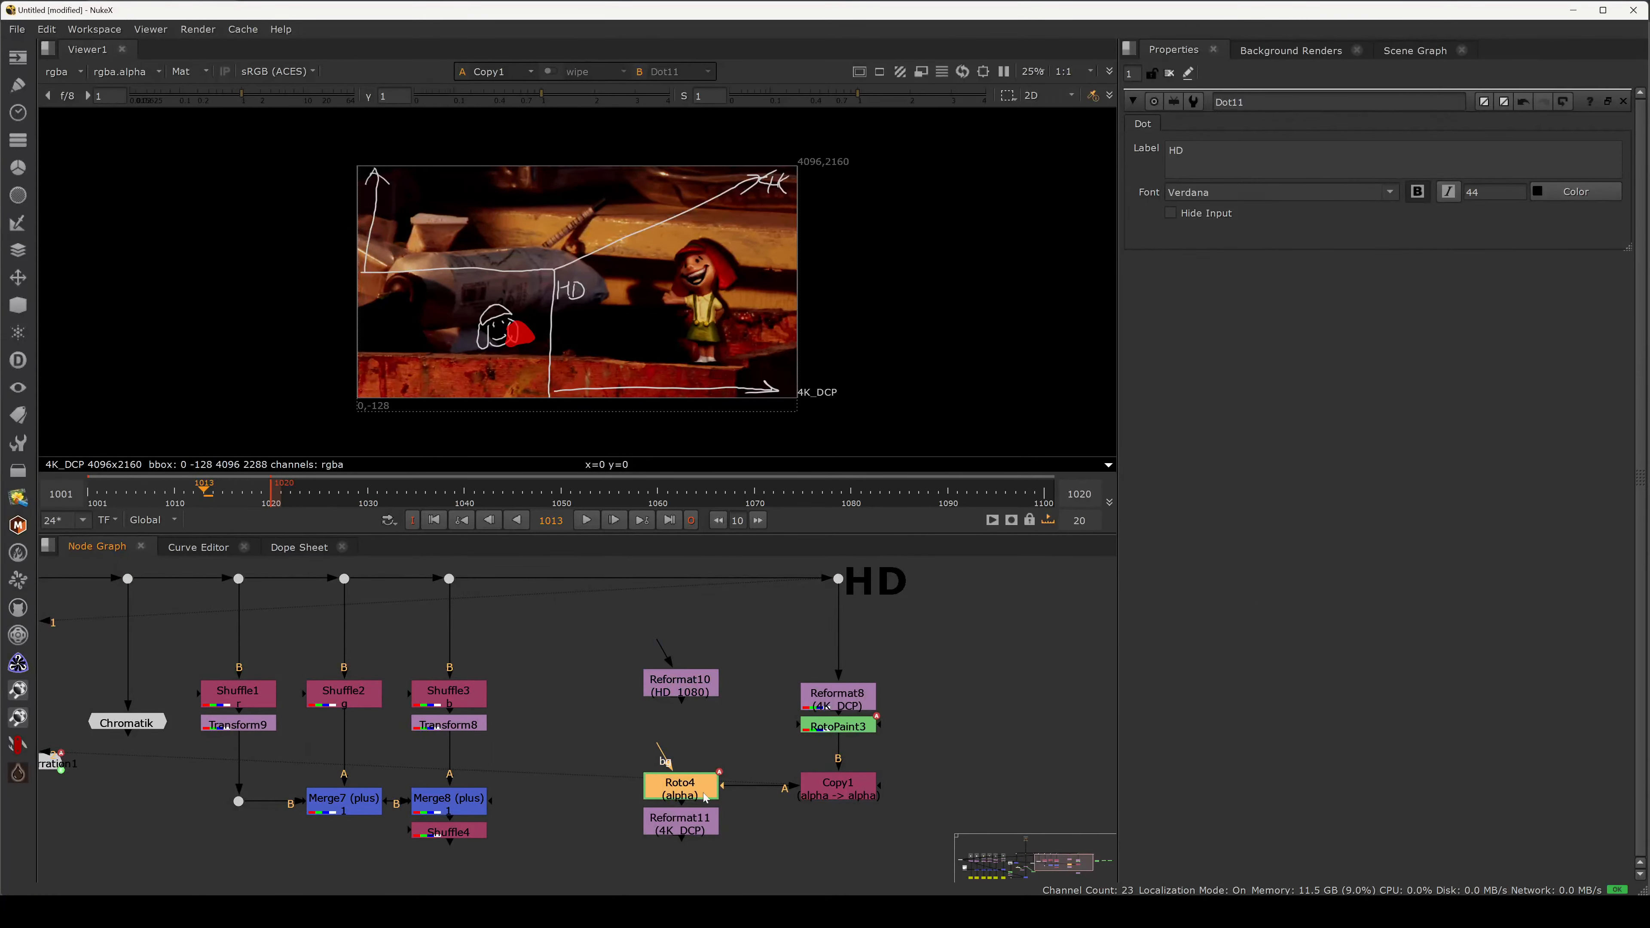
pyautogui.moveTo(704, 820); pyautogui.dragTo(705, 864)
pyautogui.hotkey('ctrl', 'd')
pyautogui.click(705, 785)
pyautogui.press('2')
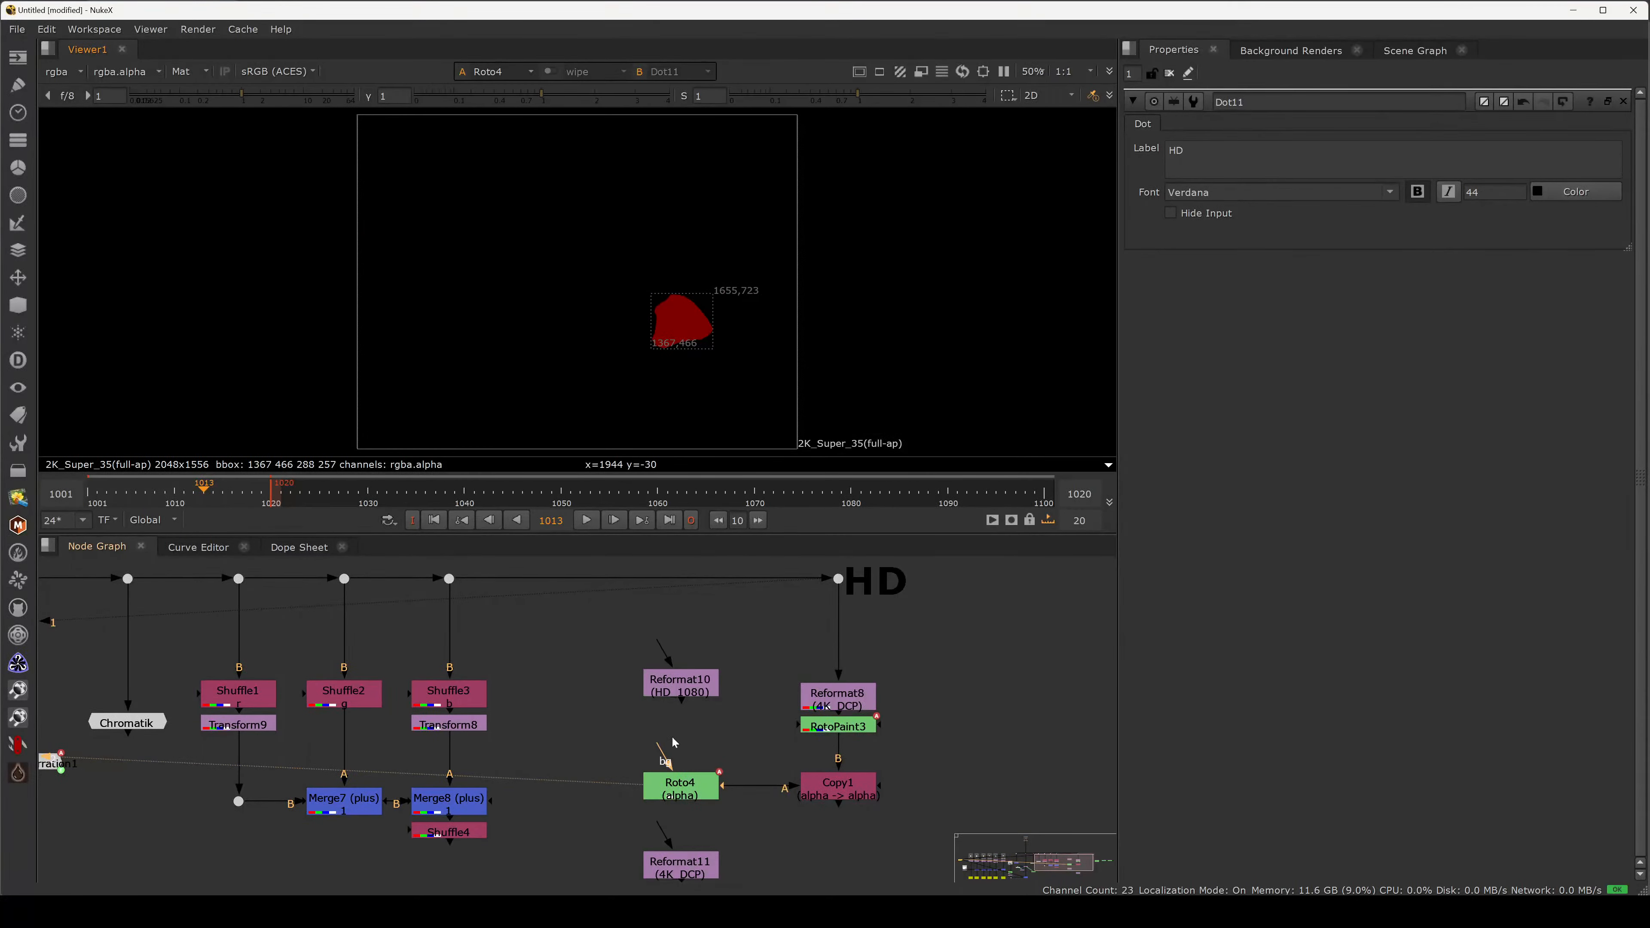
# Connect Roto4's bg input to Reformat10 and Reformat11's input to Roto4.
pyautogui.moveTo(673, 741); pyautogui.dragTo(680, 686)
pyautogui.click(682, 790)
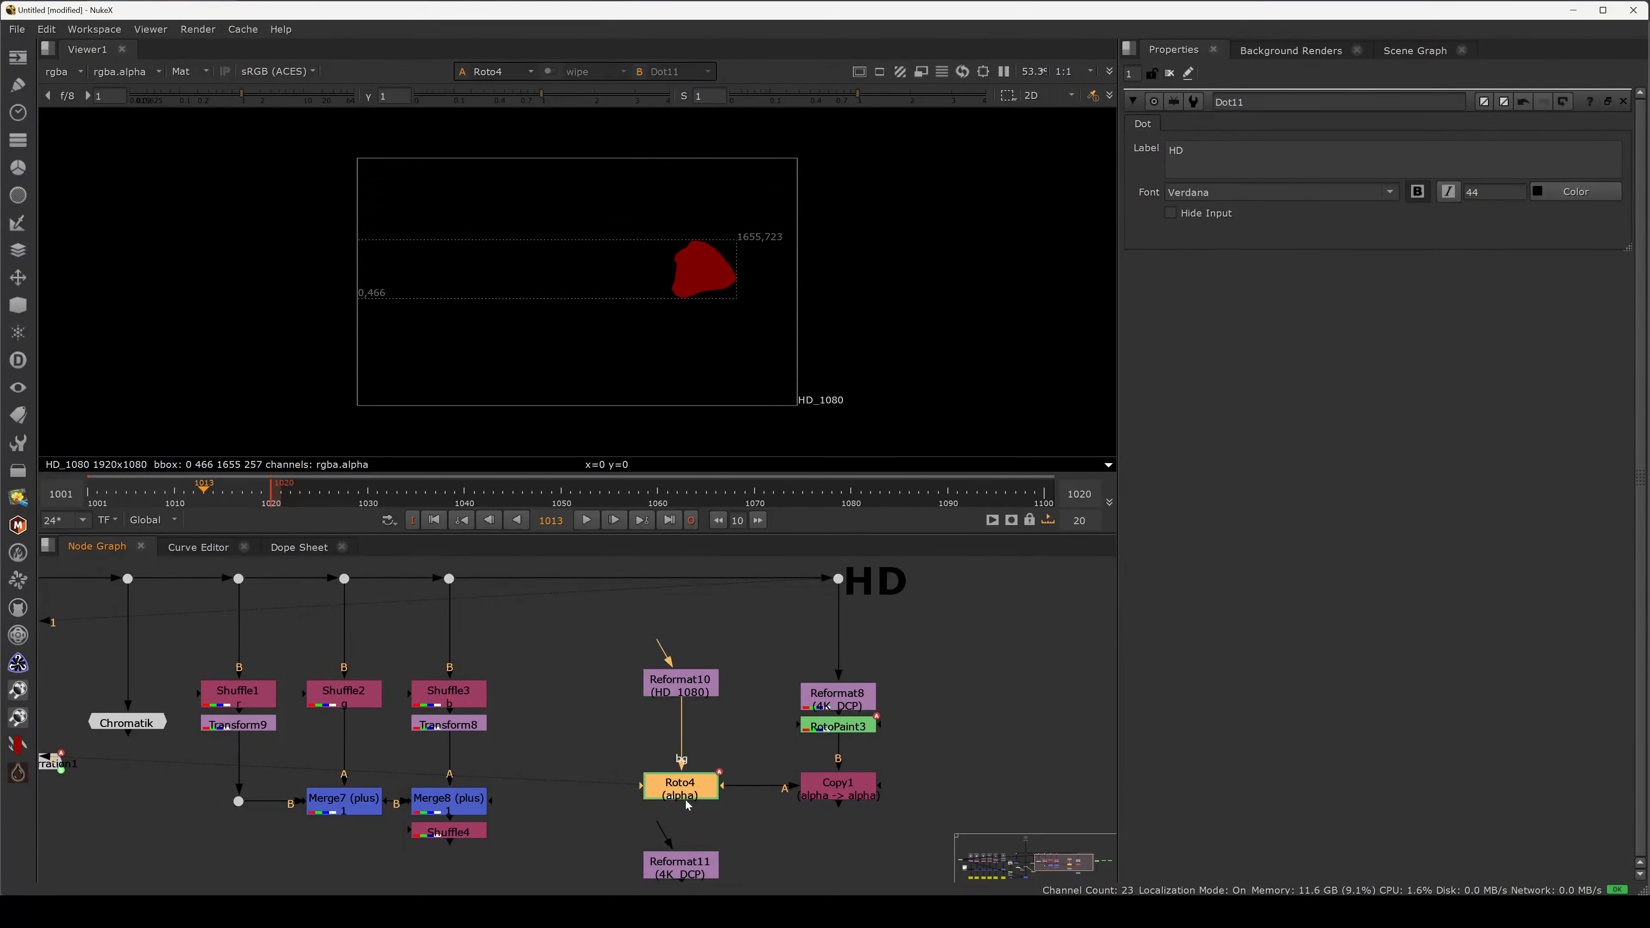
pyautogui.click(657, 843)
pyautogui.moveTo(658, 843); pyautogui.dragTo(655, 737, button='middle')
pyautogui.click(660, 751)
pyautogui.press('2')
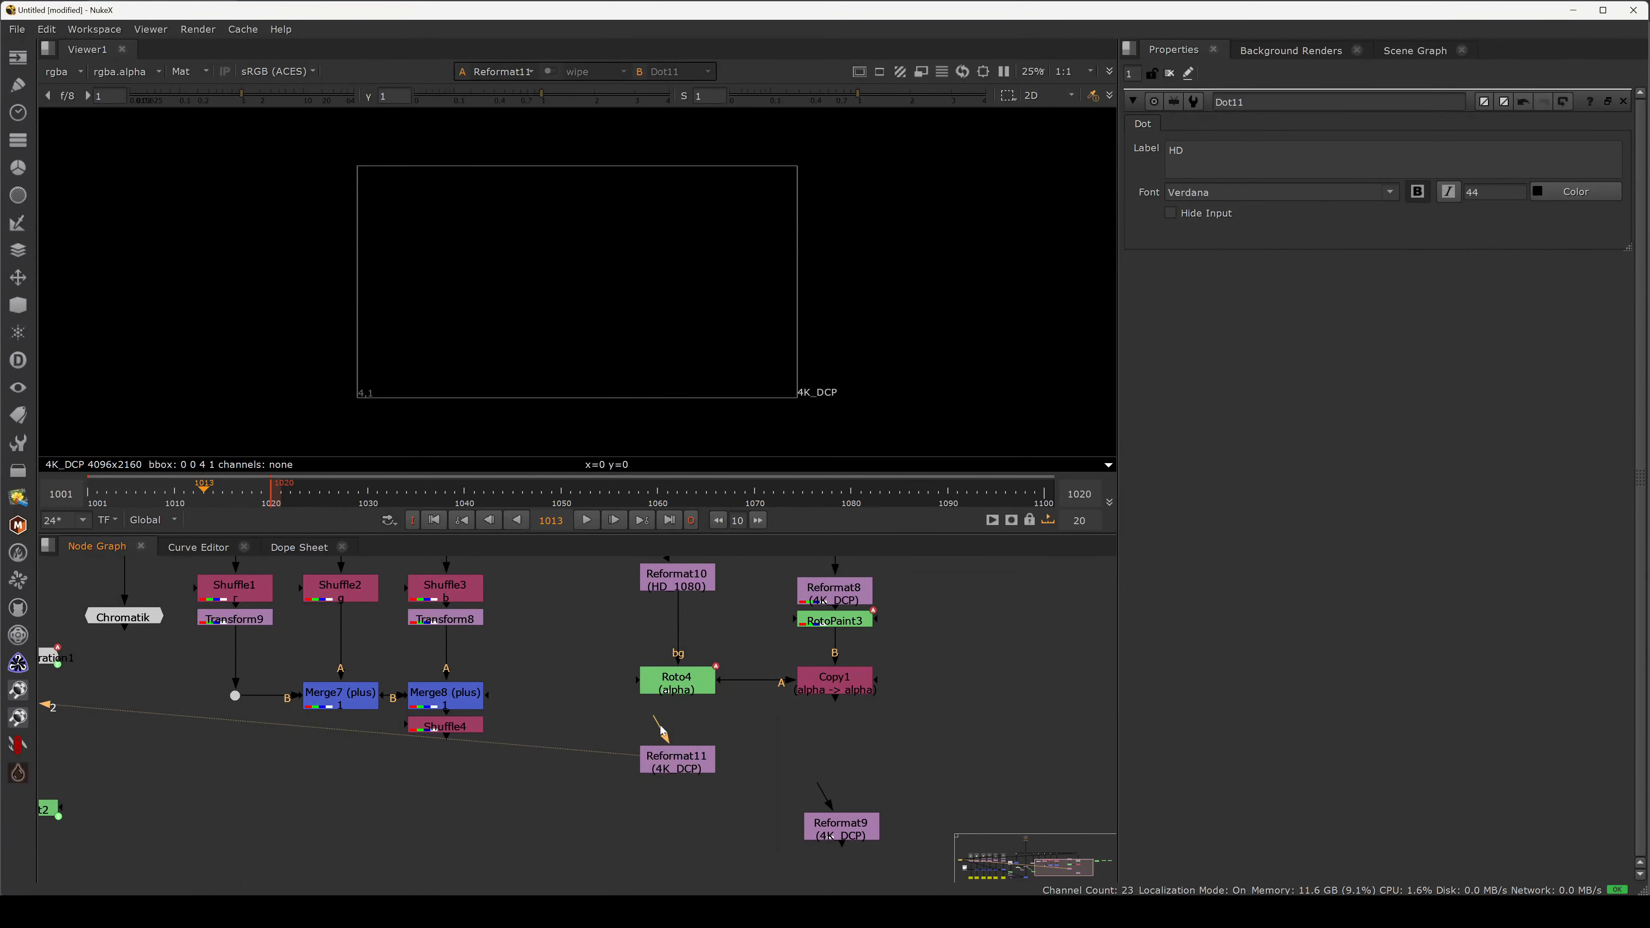
pyautogui.moveTo(661, 731); pyautogui.dragTo(679, 687)
pyautogui.click(677, 757)
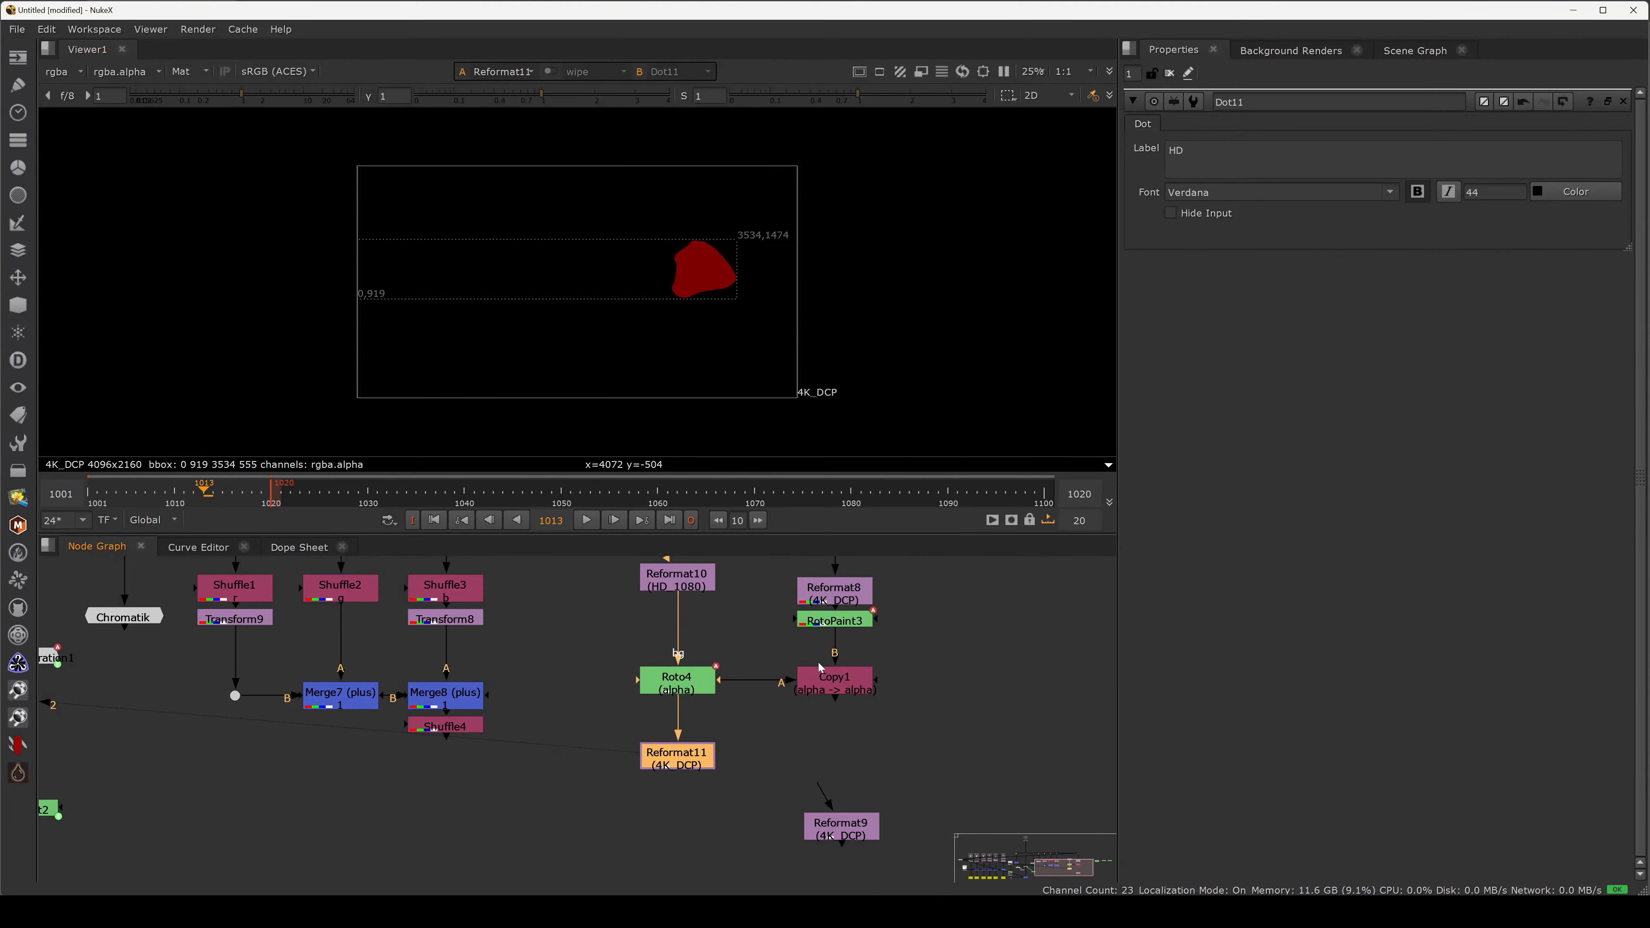
# Feed Copy1's A input from Reformat11 and view Copy1's result.
pyautogui.click(891, 643)
pyautogui.moveTo(891, 643); pyautogui.dragTo(894, 776, button='middle')
pyautogui.moveTo(881, 650); pyautogui.dragTo(794, 571)
pyautogui.moveTo(844, 651)
pyautogui.mouseDown(button='middle')
pyautogui.moveTo(820, 591)
pyautogui.moveTo(867, 664)
pyautogui.mouseUp(button='middle')
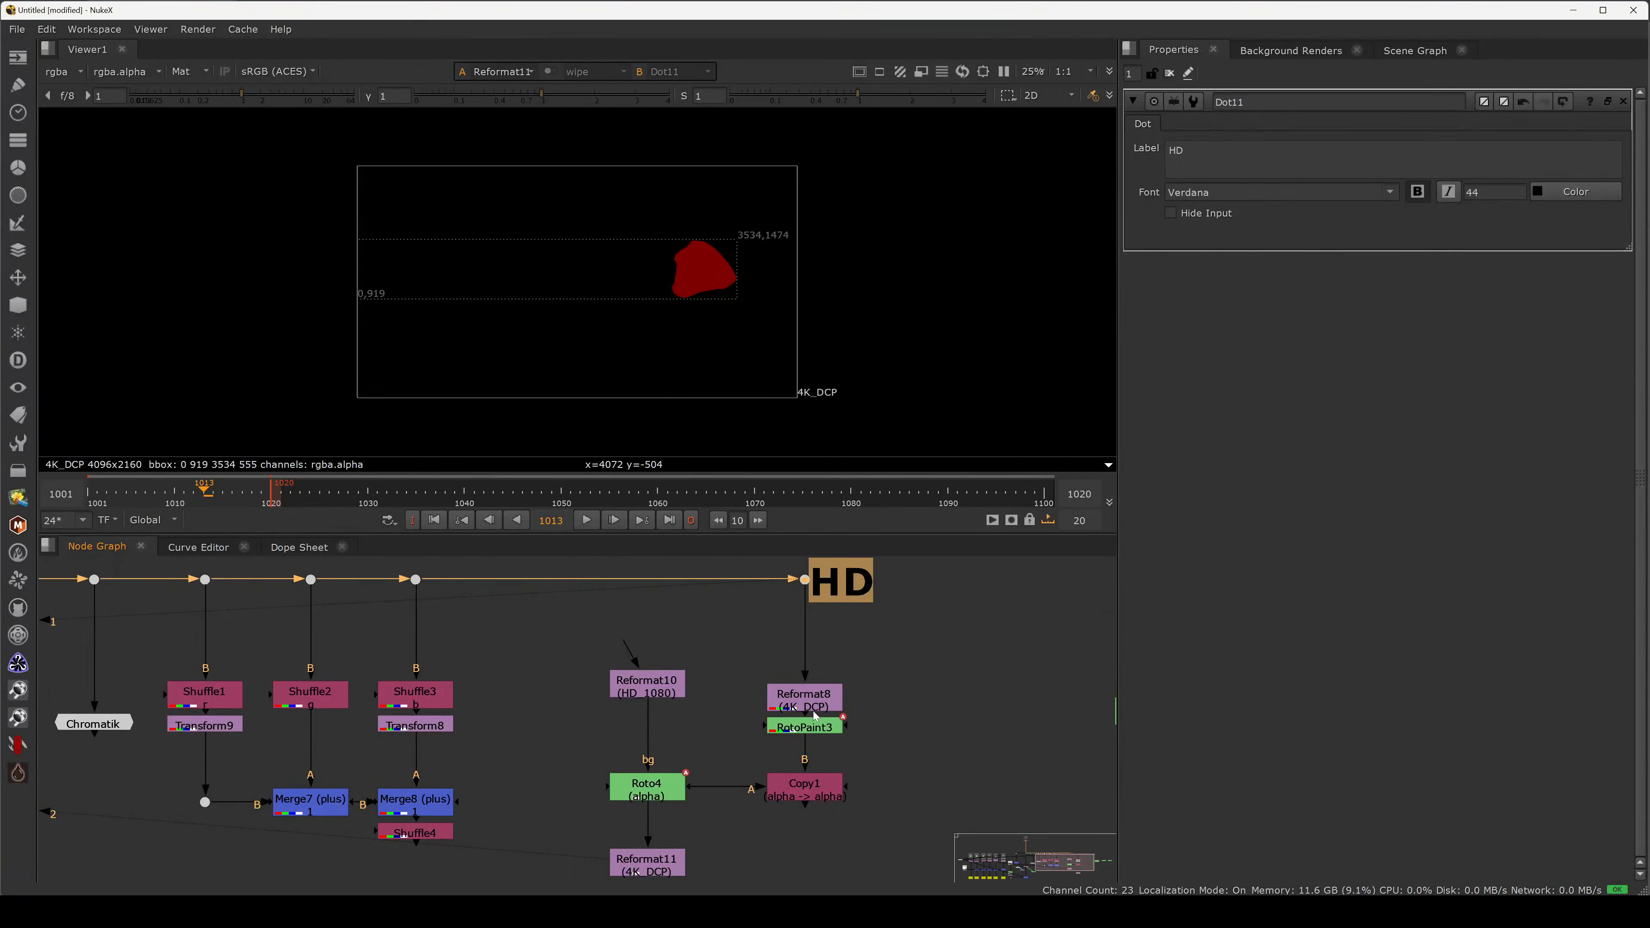
pyautogui.moveTo(777, 743); pyautogui.dragTo(814, 688, button='middle')
pyautogui.moveTo(725, 752); pyautogui.dragTo(598, 570)
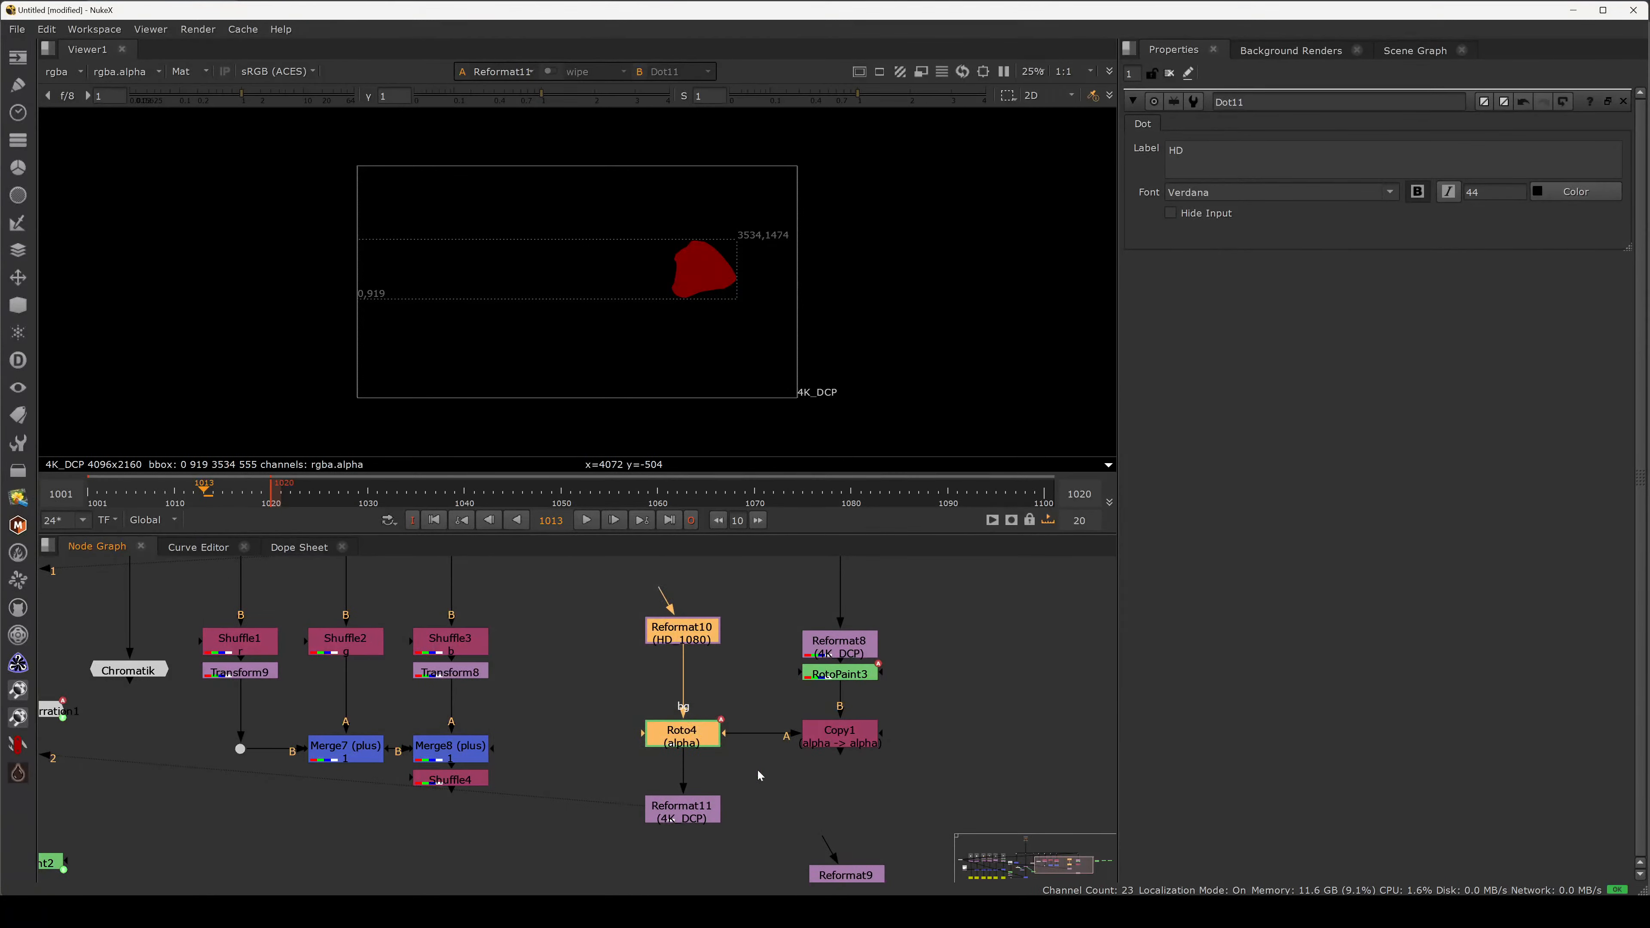
pyautogui.click(731, 806)
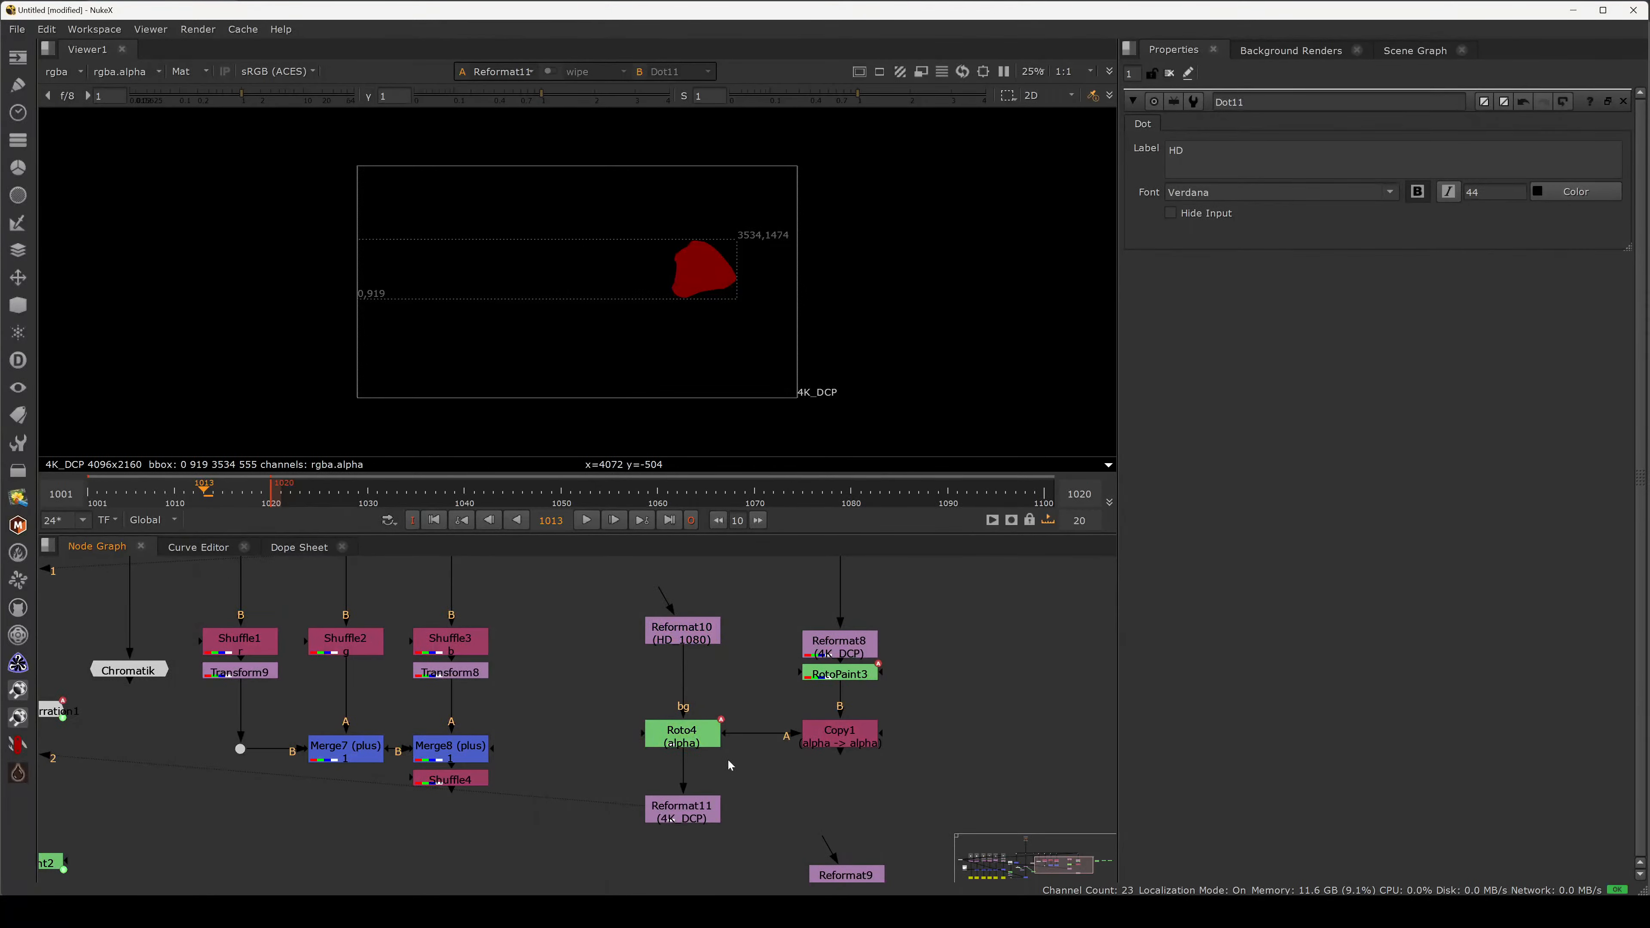
pyautogui.moveTo(739, 734); pyautogui.dragTo(694, 805)
pyautogui.moveTo(831, 750); pyautogui.dragTo(832, 824)
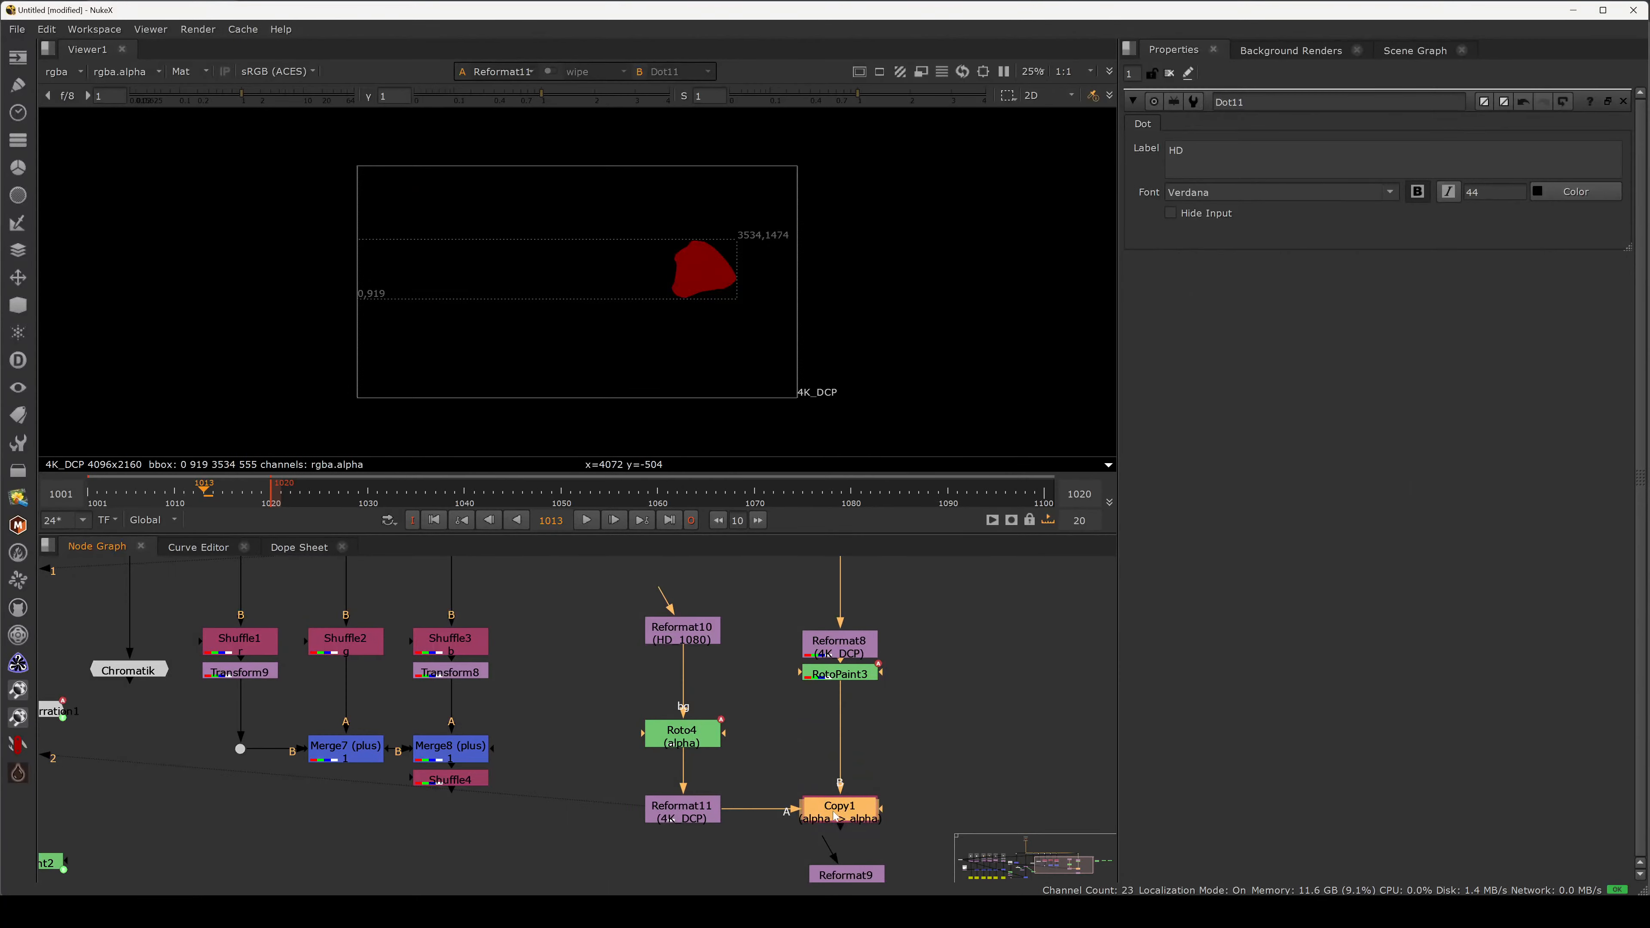
pyautogui.press('2')
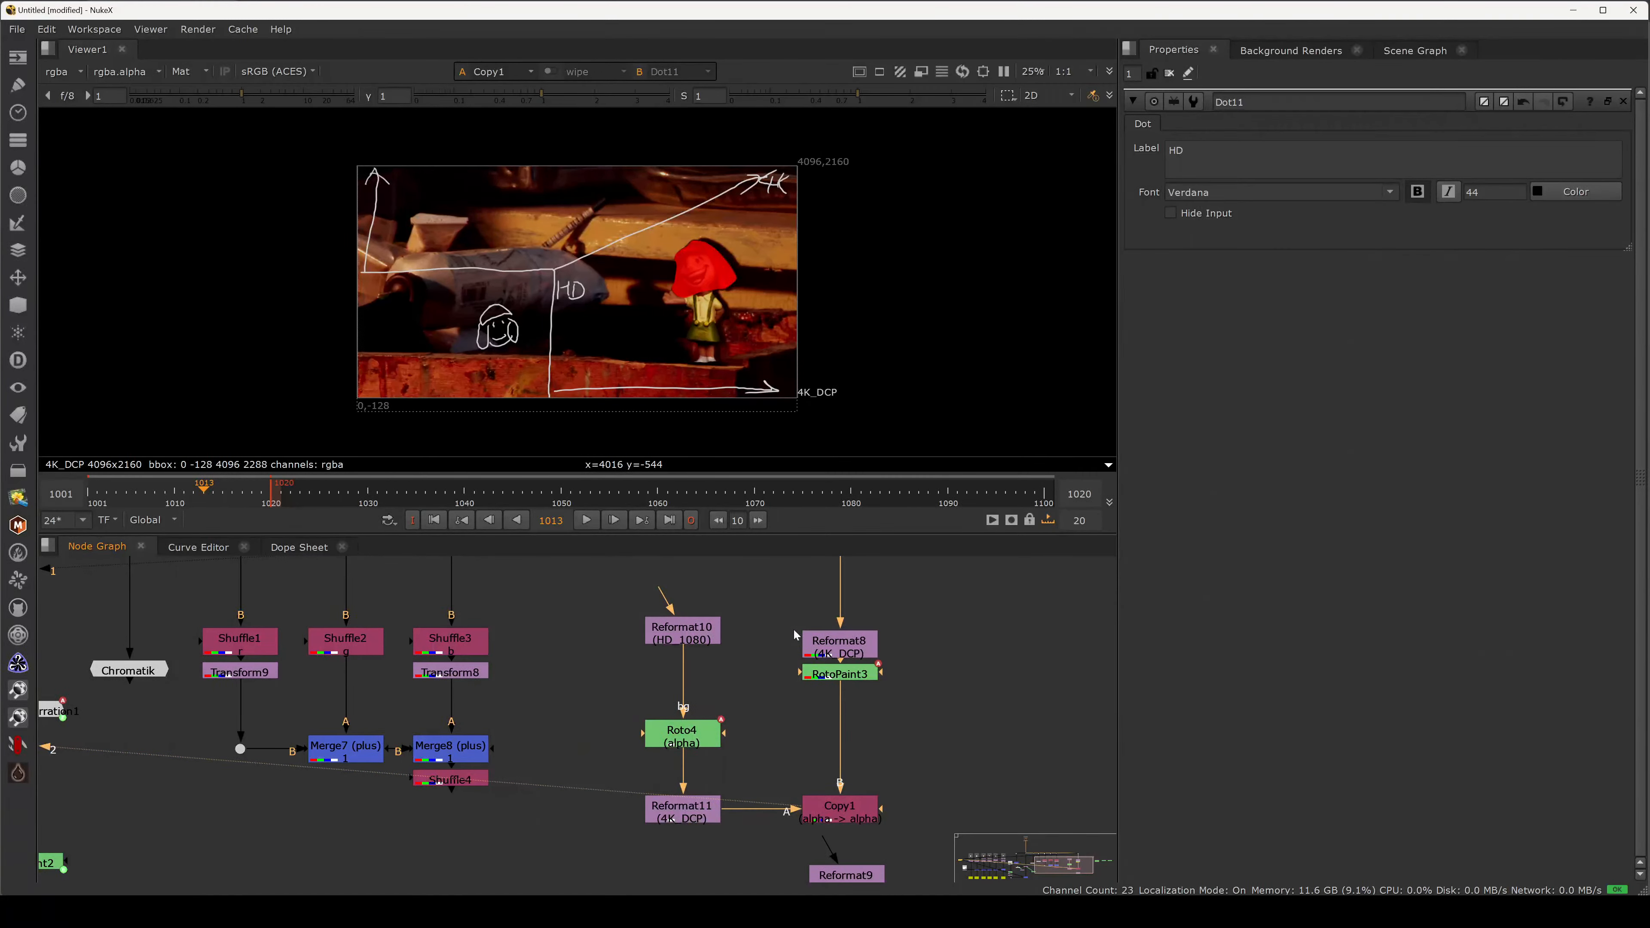
# Move Reformat9 down-left out of the way and show the project settings.
pyautogui.moveTo(765, 716); pyautogui.dragTo(719, 599, button='middle')
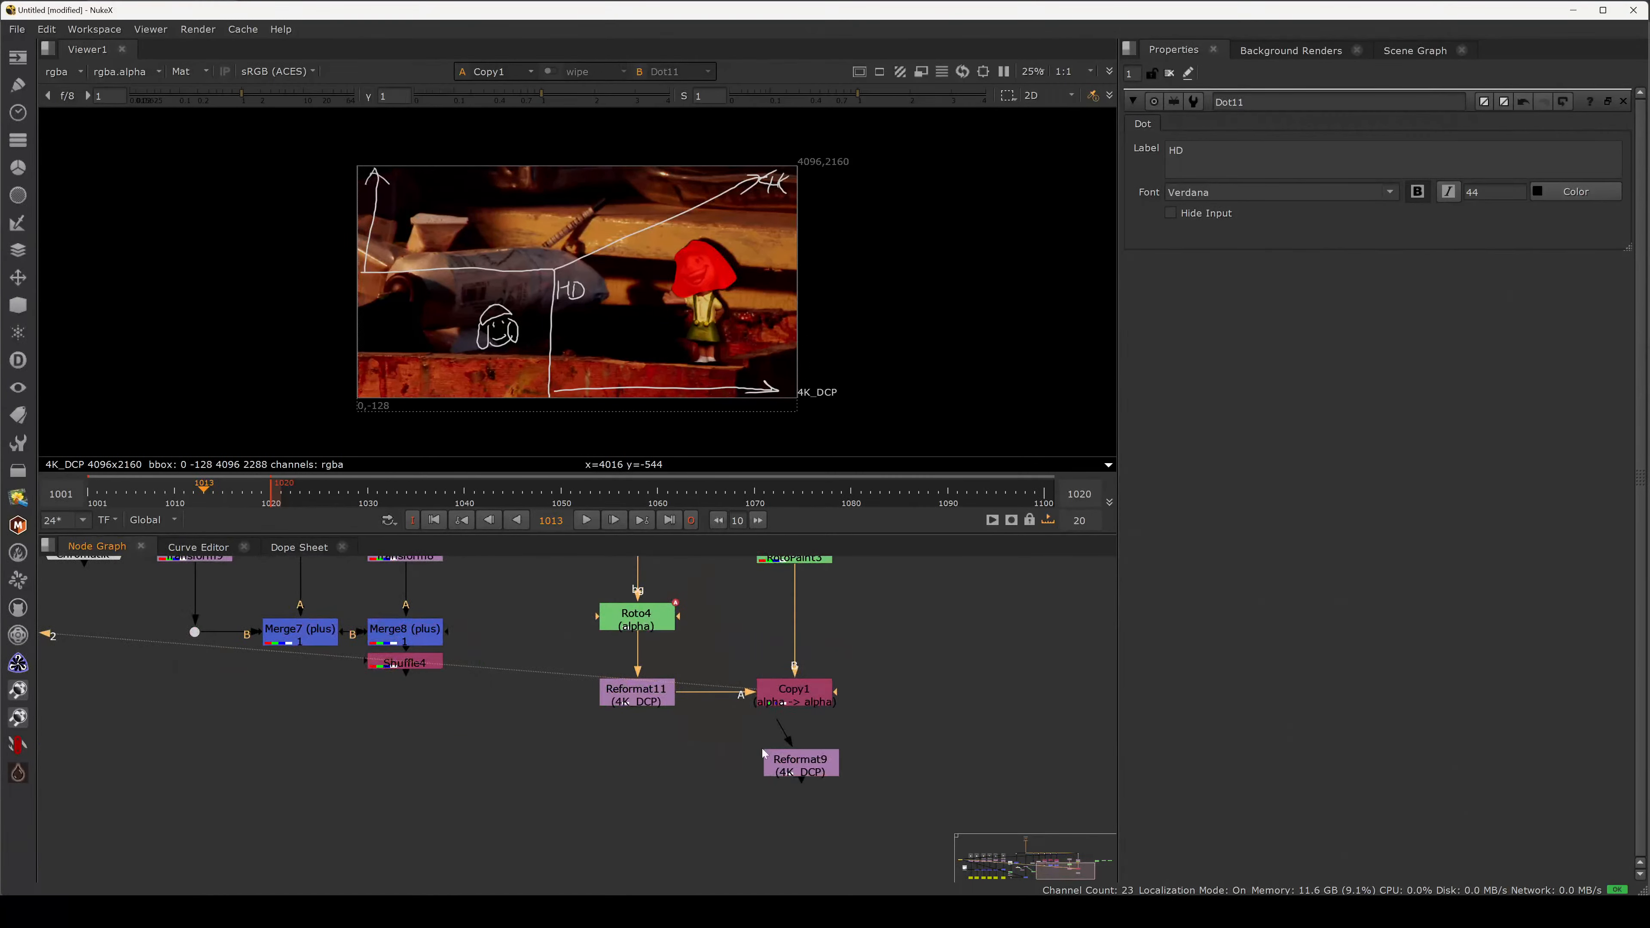
pyautogui.moveTo(769, 757); pyautogui.dragTo(749, 776)
pyautogui.moveTo(791, 676); pyautogui.dragTo(825, 728, button='middle')
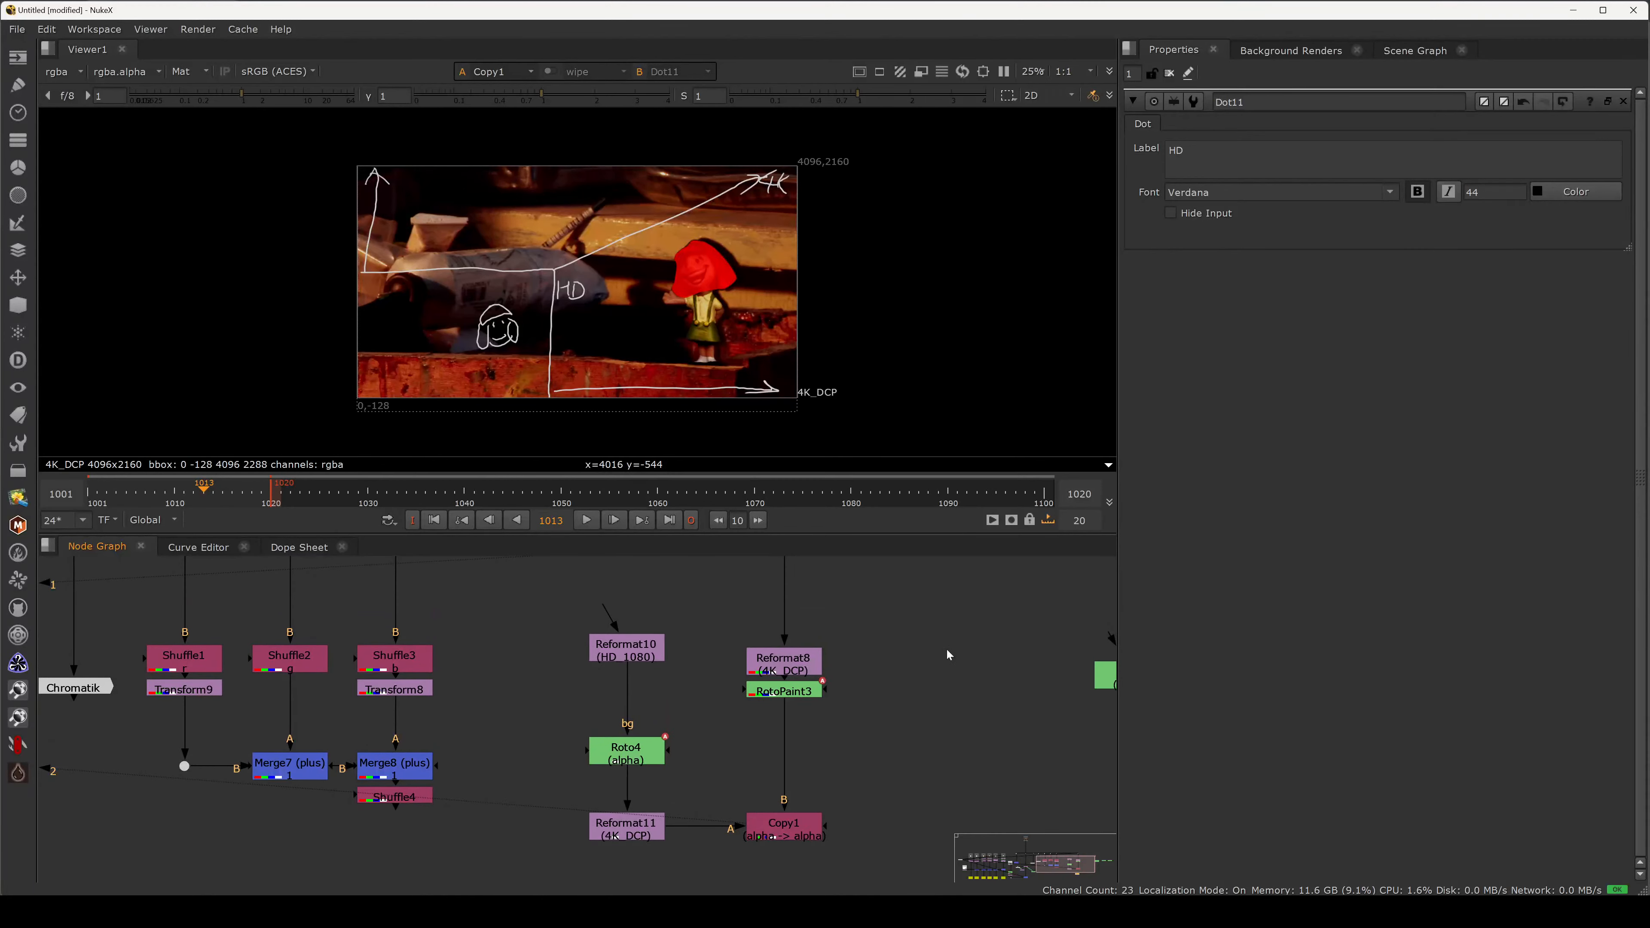
pyautogui.press('s')
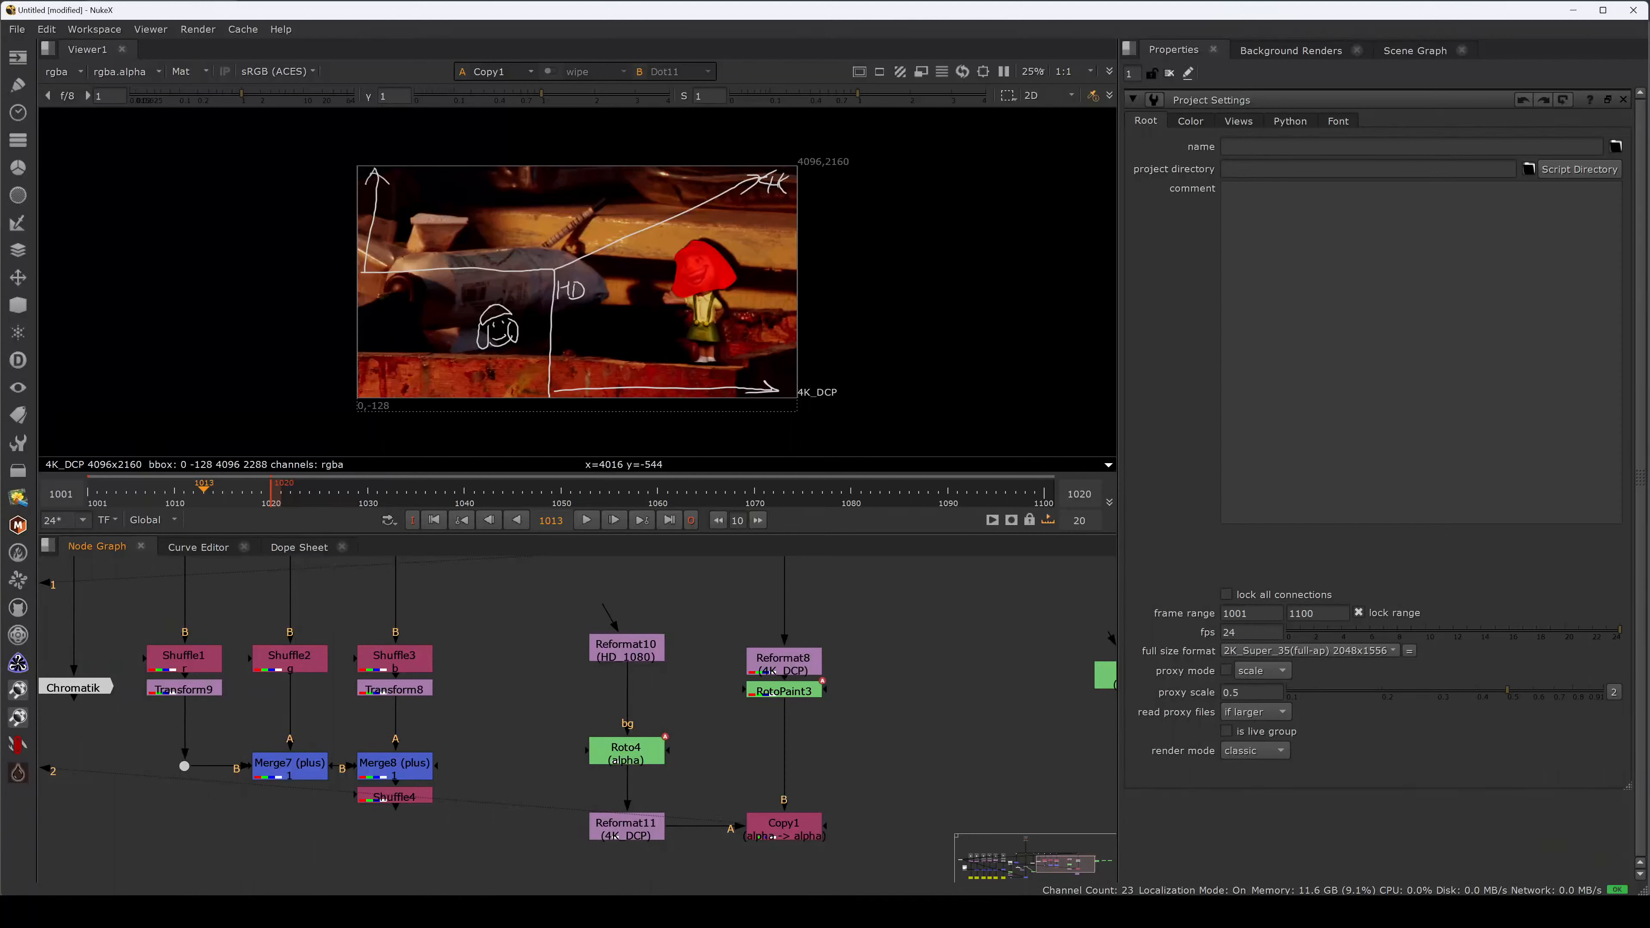
pyautogui.click(782, 912)
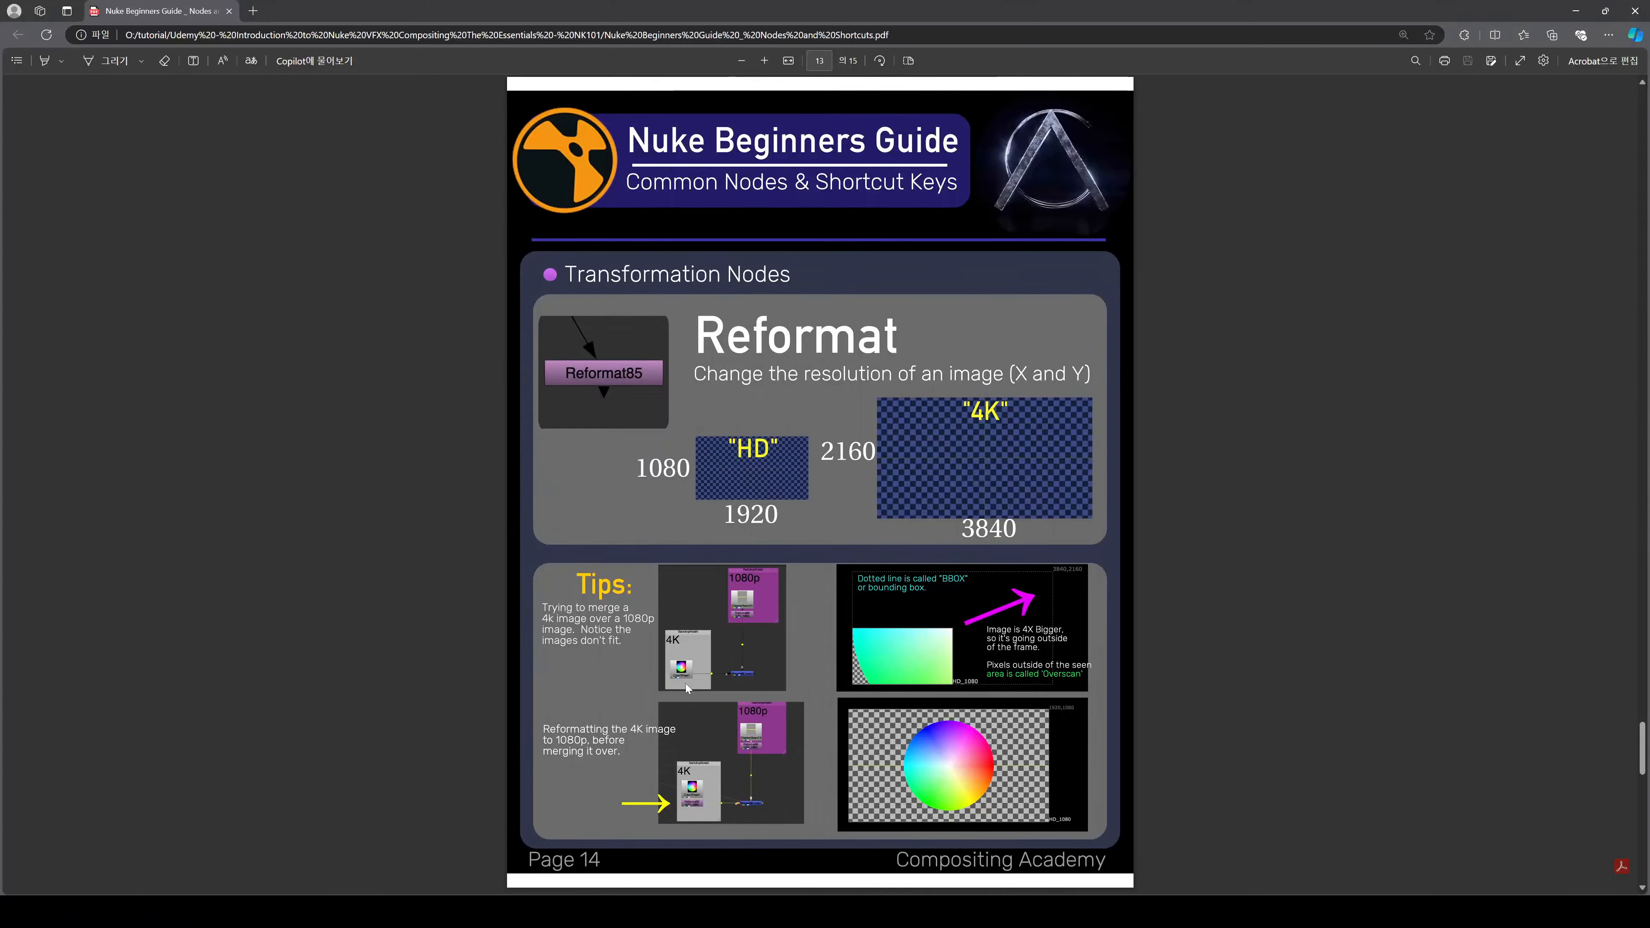
pyautogui.scroll(-3, 683, 687)
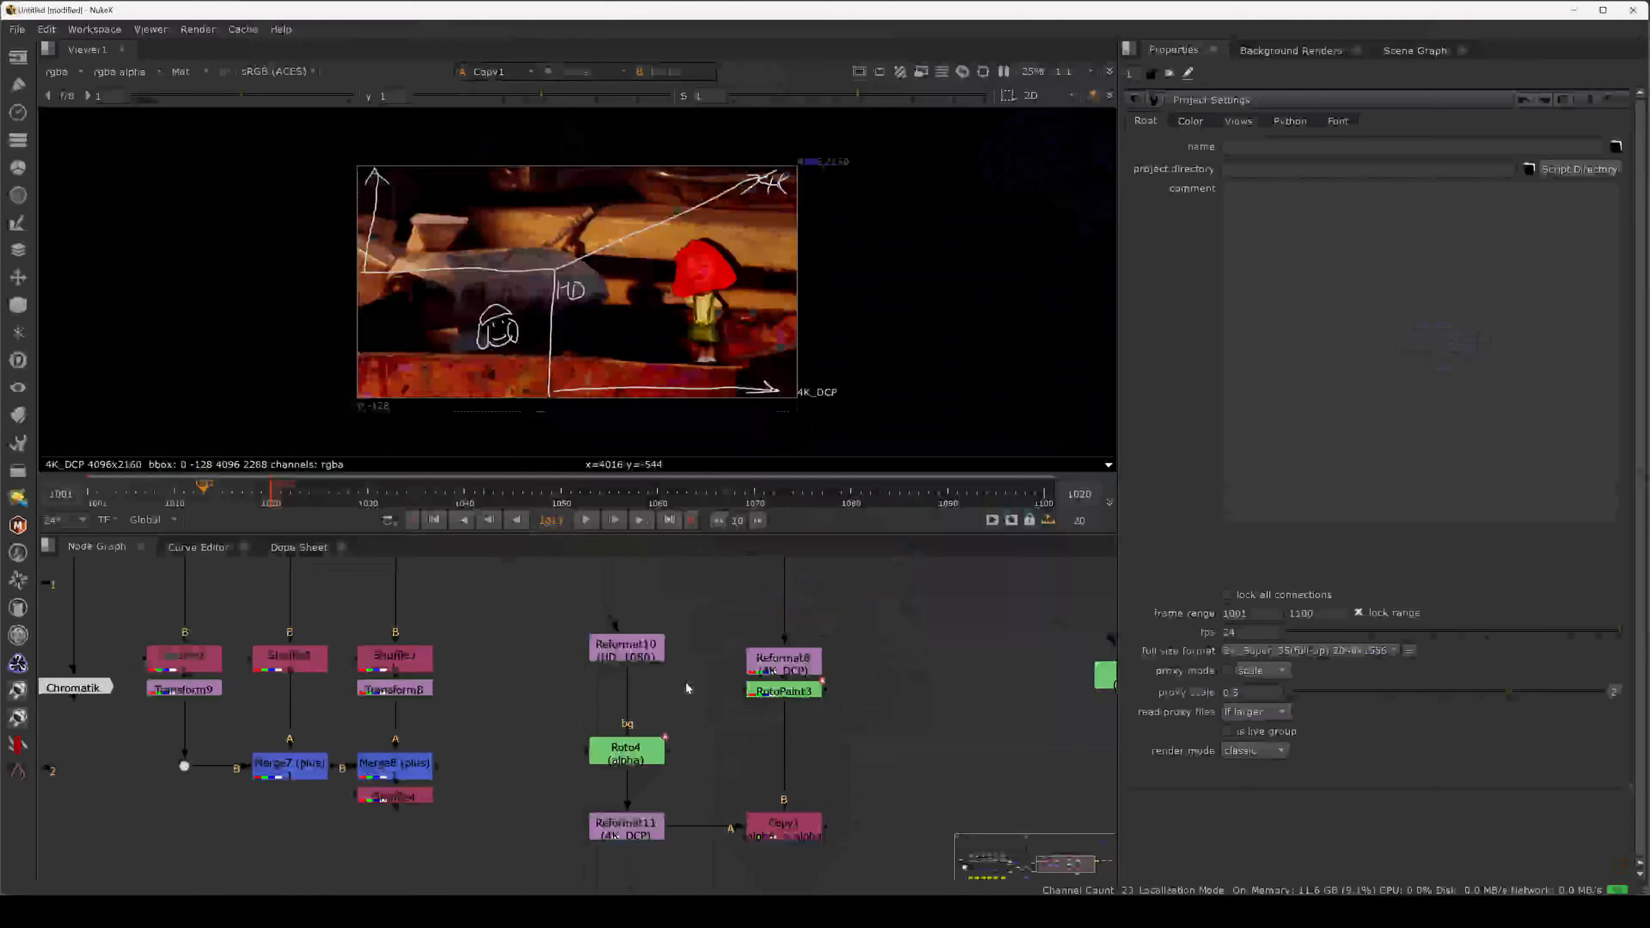
pyautogui.moveTo(866, 677)
pyautogui.mouseDown(button='middle')
pyautogui.moveTo(856, 667)
pyautogui.moveTo(876, 683)
pyautogui.mouseUp(button='middle')
# Pan and zoom out the node graph to frame the whole tree including the HD dot.
pyautogui.moveTo(555, 649); pyautogui.dragTo(590, 684, button='middle')
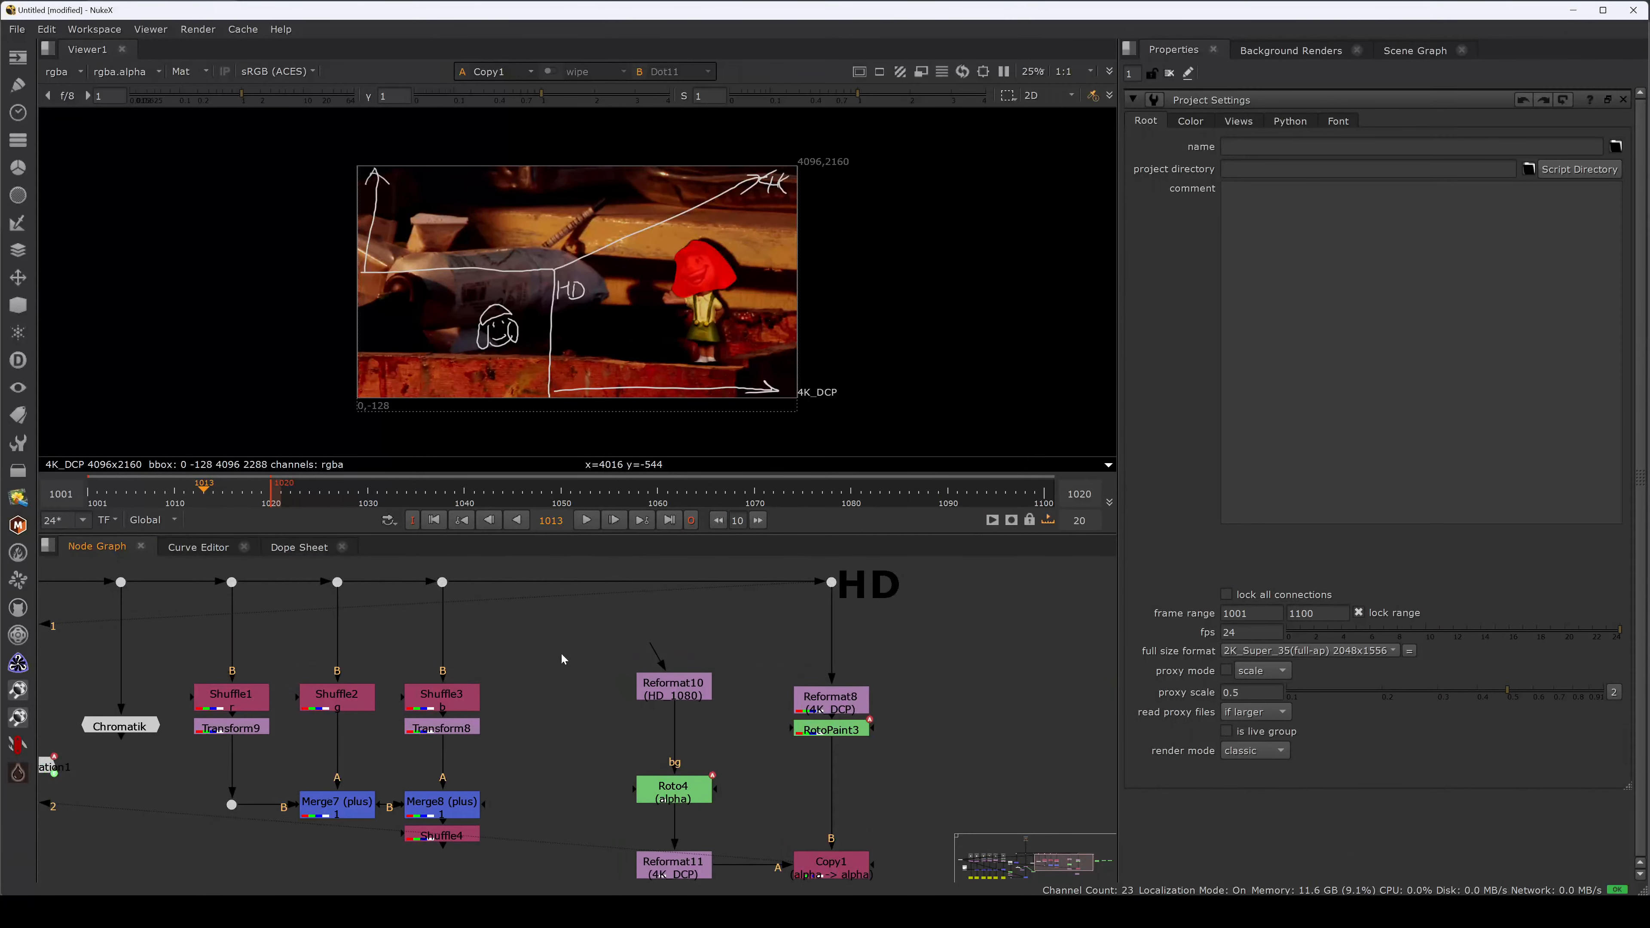
pyautogui.moveTo(423, 587); pyautogui.dragTo(627, 767, button='middle')
pyautogui.scroll(-5, 697, 629)
pyautogui.moveTo(773, 850); pyautogui.dragTo(683, 697, button='middle')
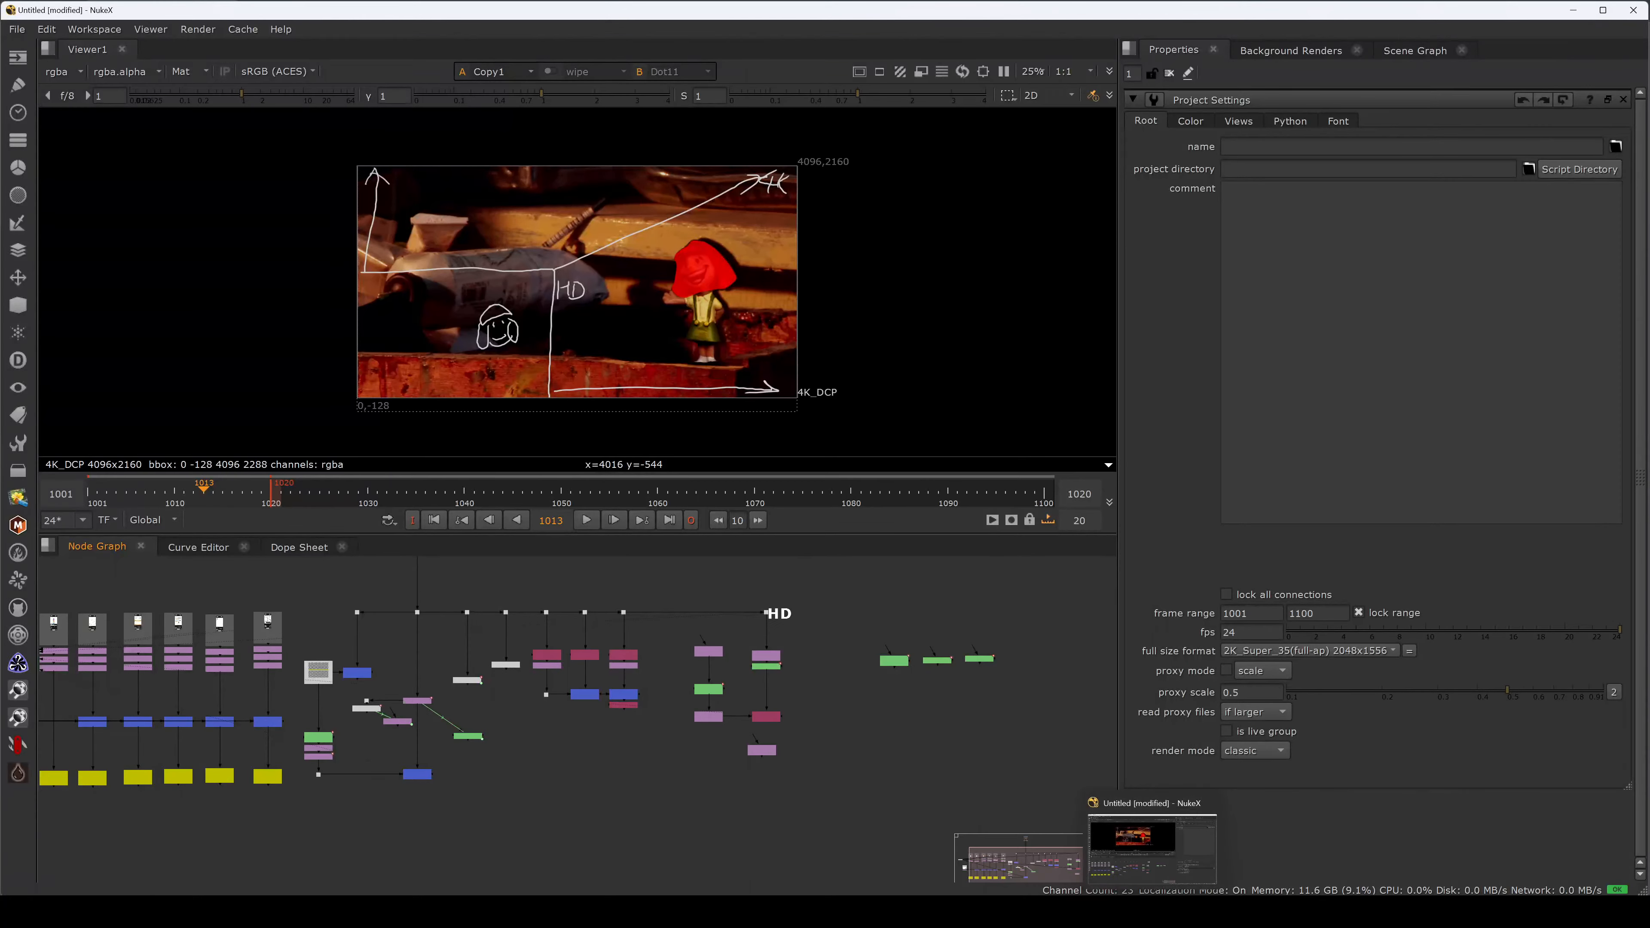
# Switch to the doll_comp_v004 script window and navigate to the upper DD, org and comp nodes.
pyautogui.moveTo(1179, 911)
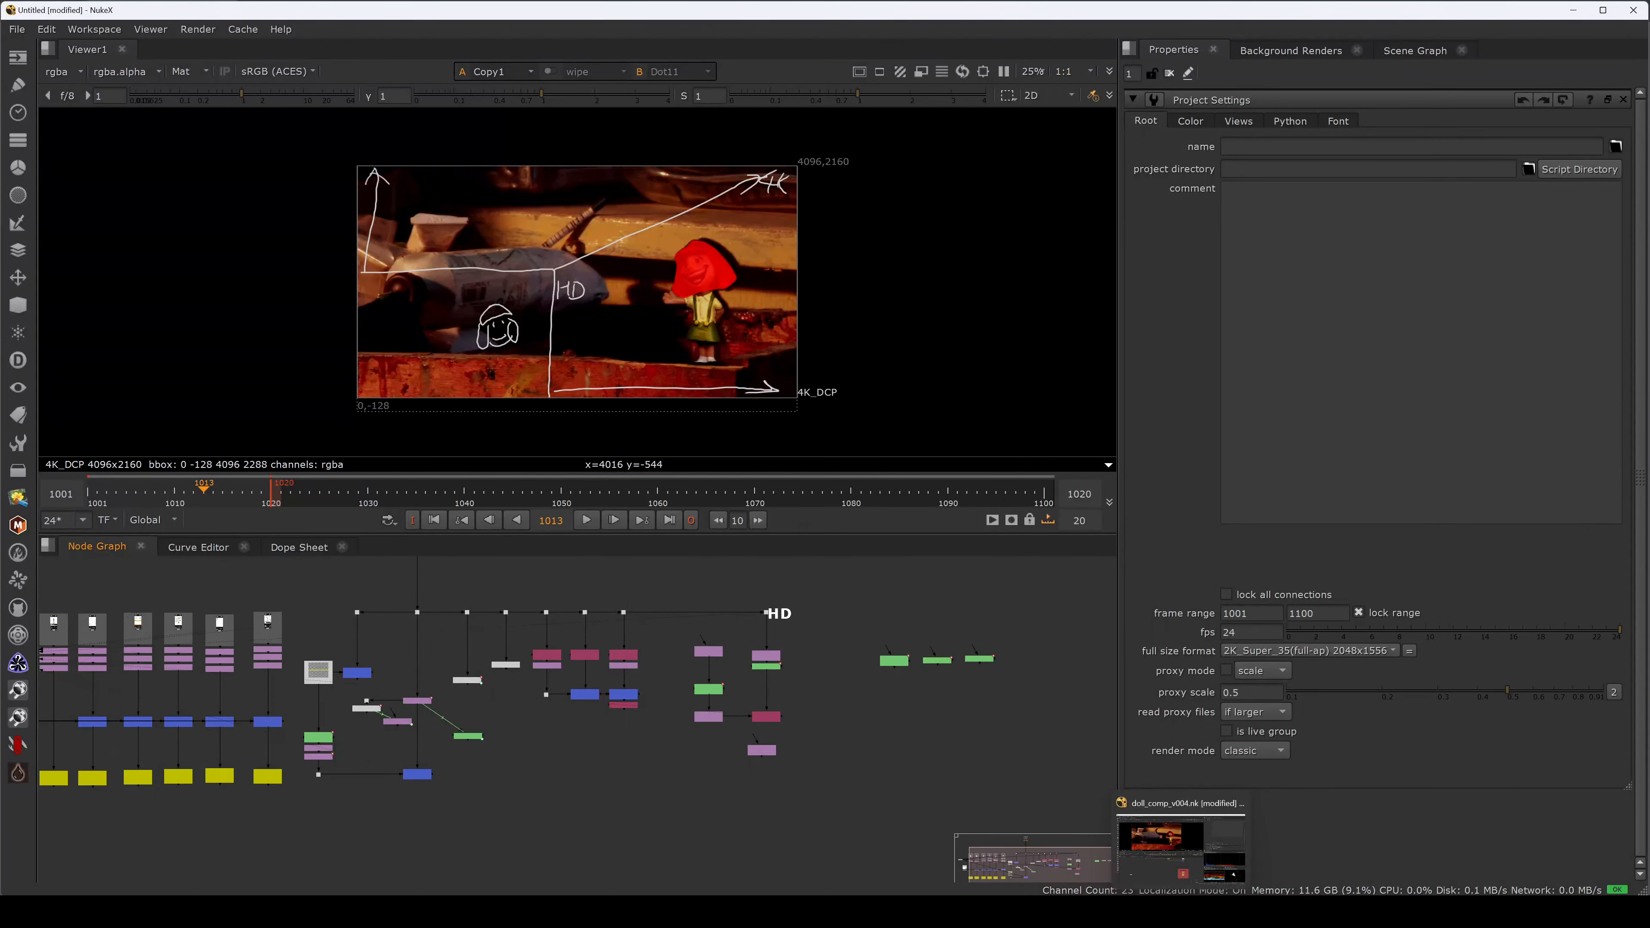
pyautogui.click(1179, 841)
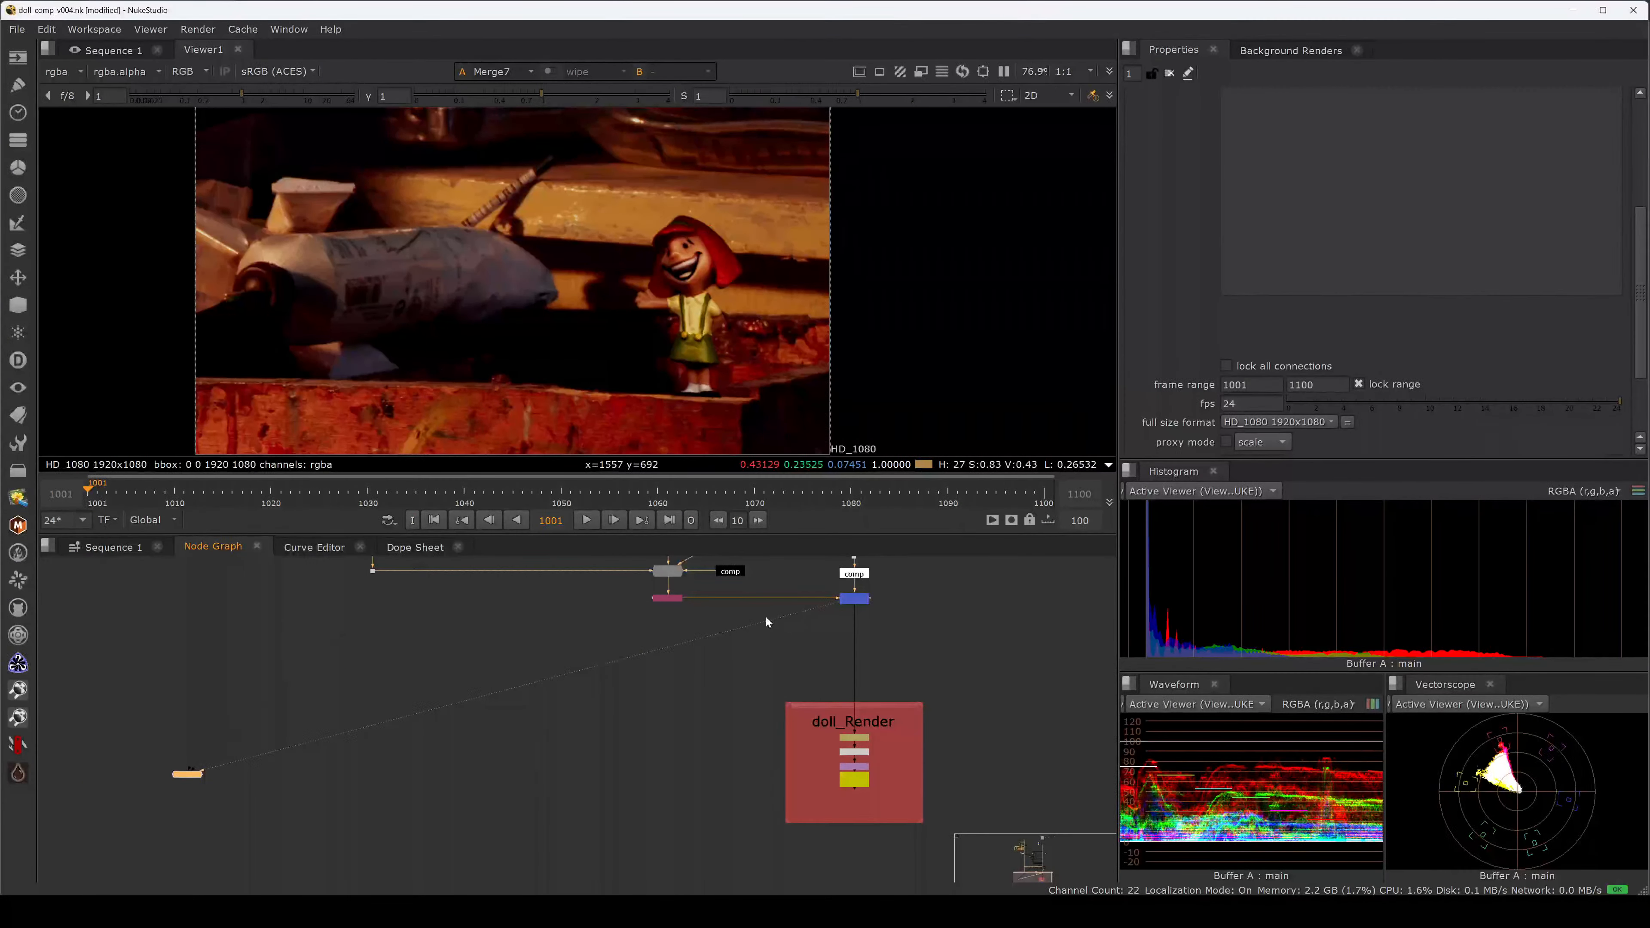
pyautogui.moveTo(674, 595); pyautogui.dragTo(670, 774, button='middle')
pyautogui.moveTo(669, 667); pyautogui.dragTo(647, 807, button='middle')
pyautogui.moveTo(625, 704)
pyautogui.mouseDown(button='middle')
pyautogui.moveTo(622, 735)
pyautogui.moveTo(642, 658)
pyautogui.mouseUp(button='middle')
pyautogui.moveTo(652, 742); pyautogui.dragTo(636, 647, button='middle')
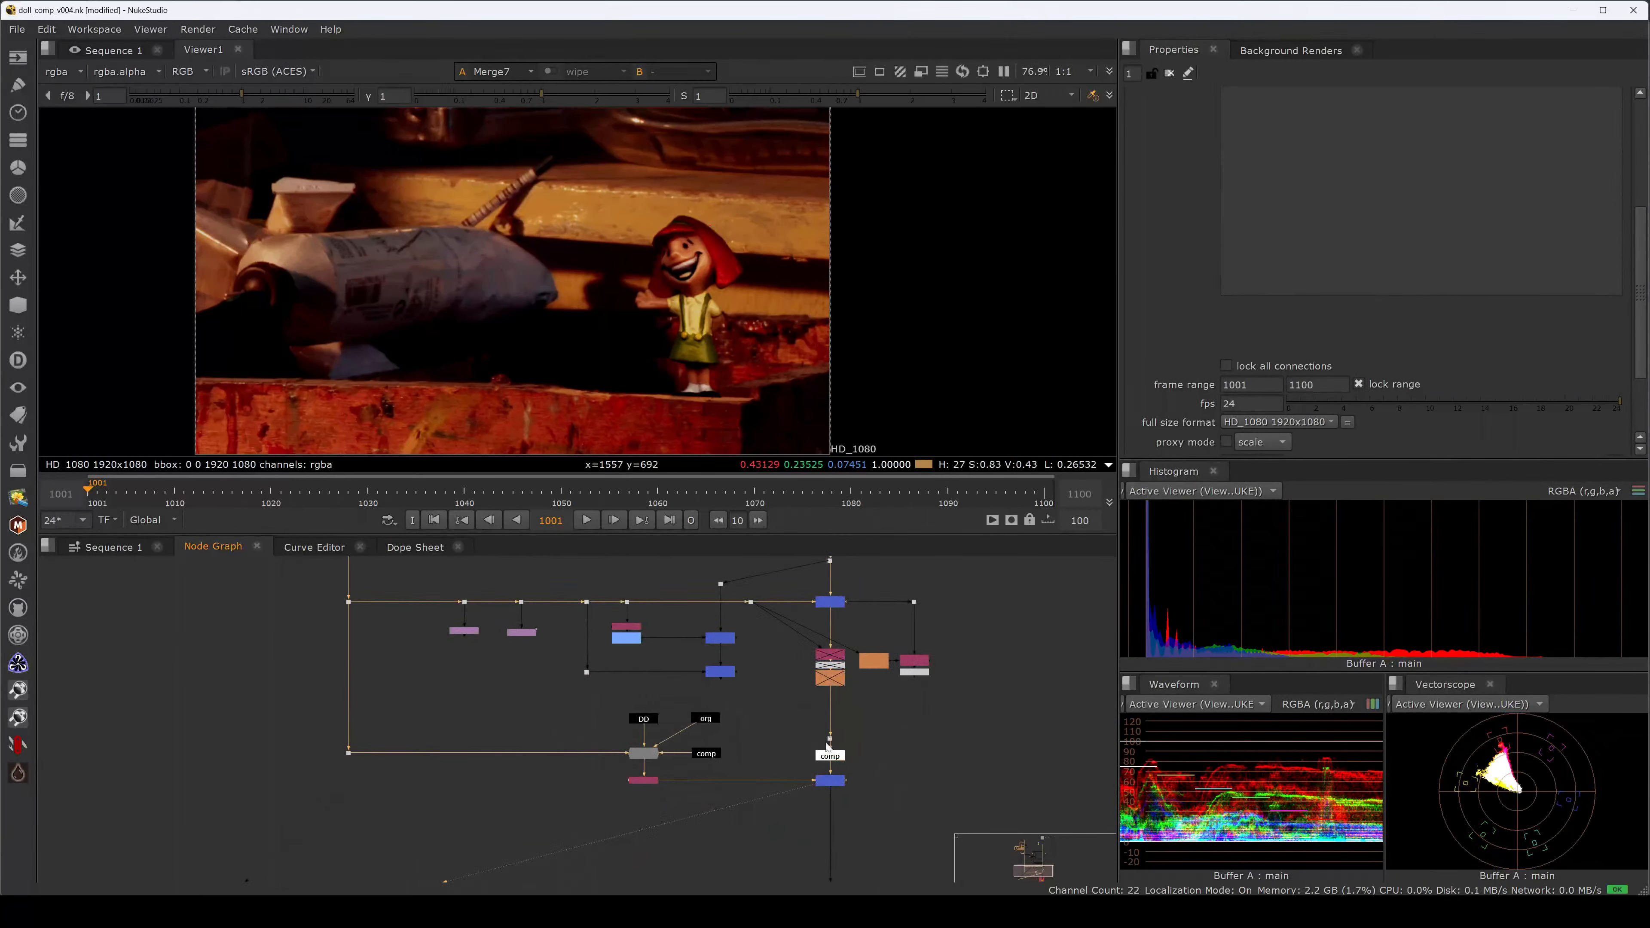
pyautogui.moveTo(828, 746); pyautogui.dragTo(817, 594, button='middle')
pyautogui.moveTo(585, 629); pyautogui.dragTo(602, 748, button='middle')
pyautogui.moveTo(551, 609); pyautogui.dragTo(567, 719, button='middle')
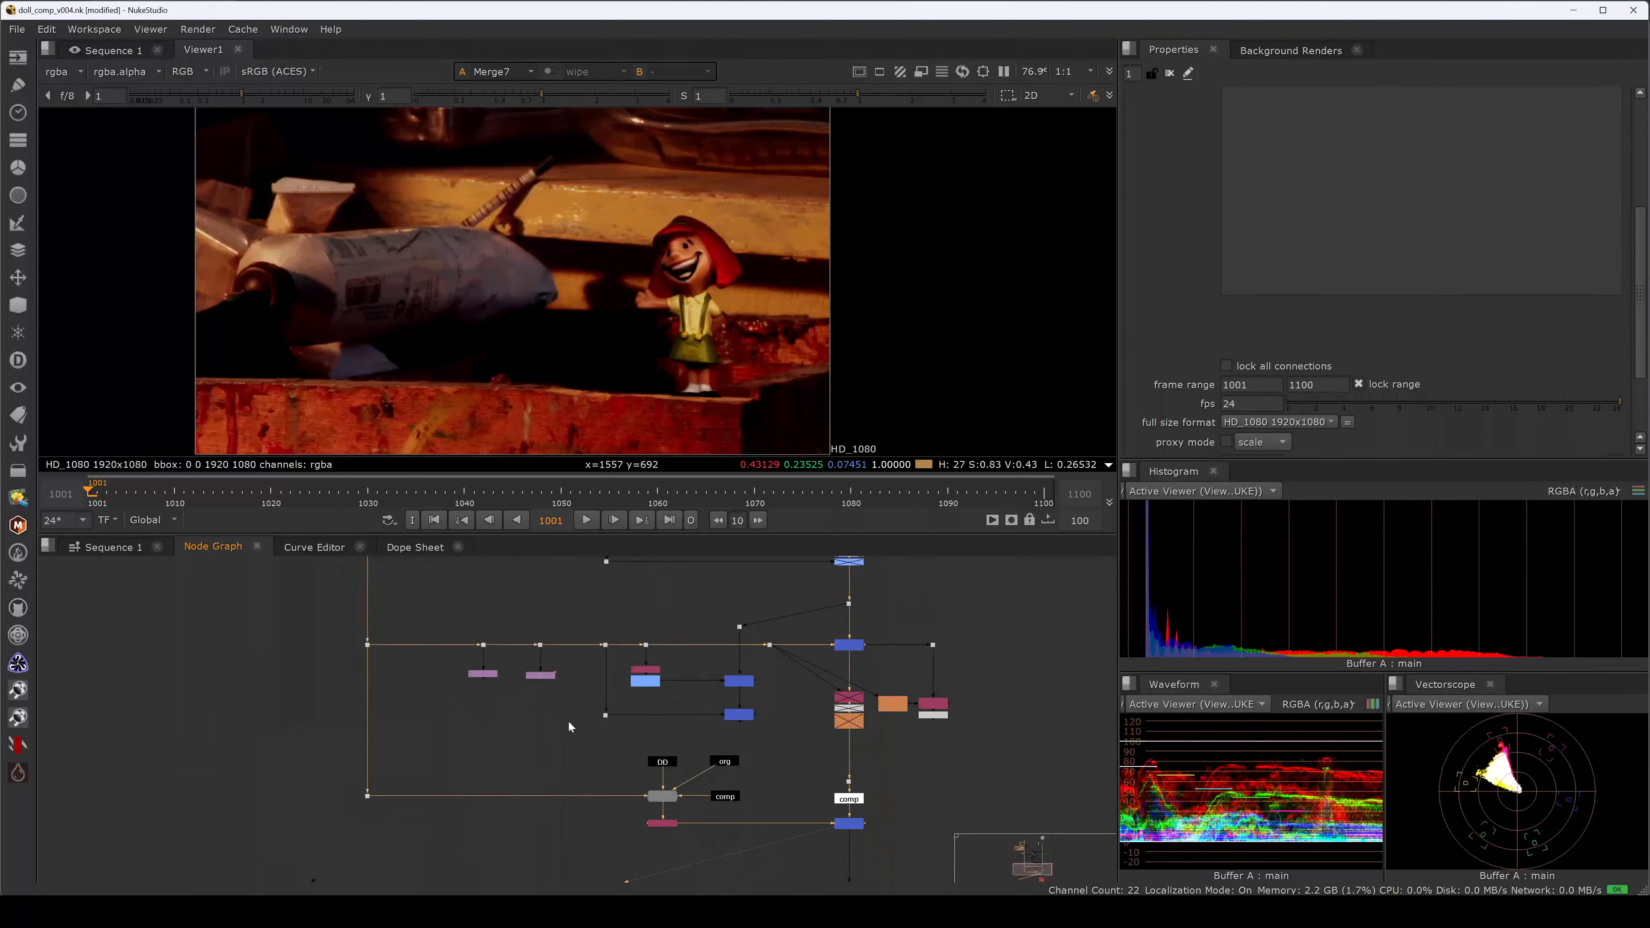
pyautogui.scroll(3, 517, 670)
# Insert Transform6 between the dots, centred on the doll's feet, scale about 2.77, translate 80, -522.
pyautogui.click(398, 609)
pyautogui.press('t')
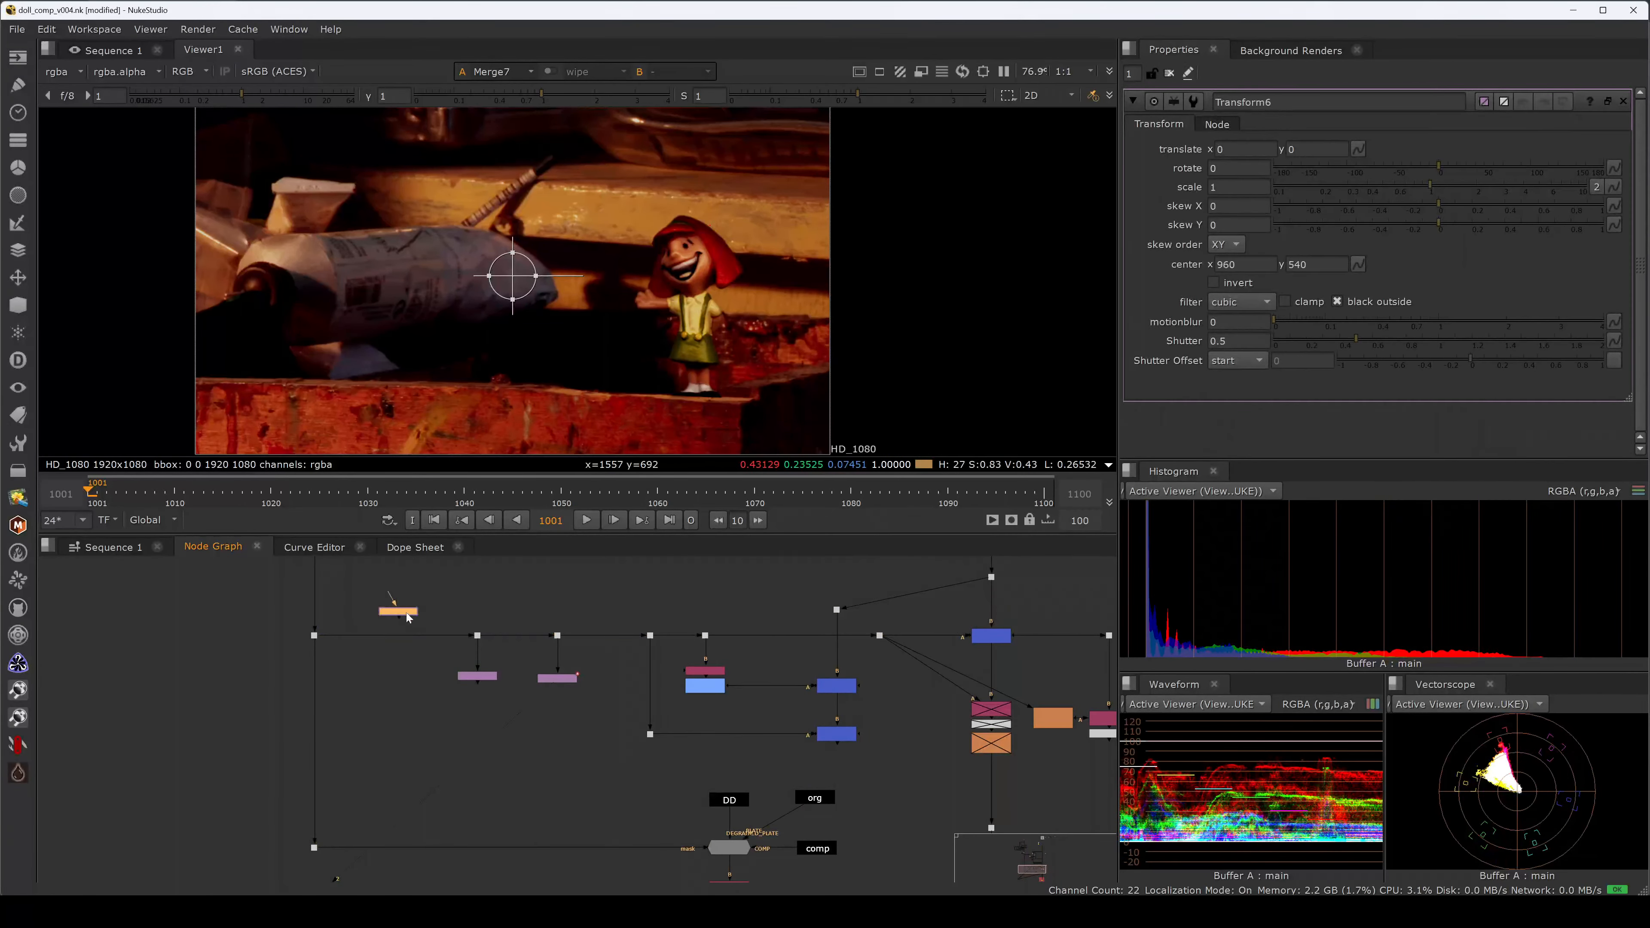
pyautogui.moveTo(406, 613); pyautogui.dragTo(402, 637)
pyautogui.keyDown('ctrl'); pyautogui.moveTo(513, 276); pyautogui.dragTo(748, 426); pyautogui.keyUp('ctrl')
pyautogui.scroll(-4, 751, 361)
pyautogui.scroll(-7, 811, 311)
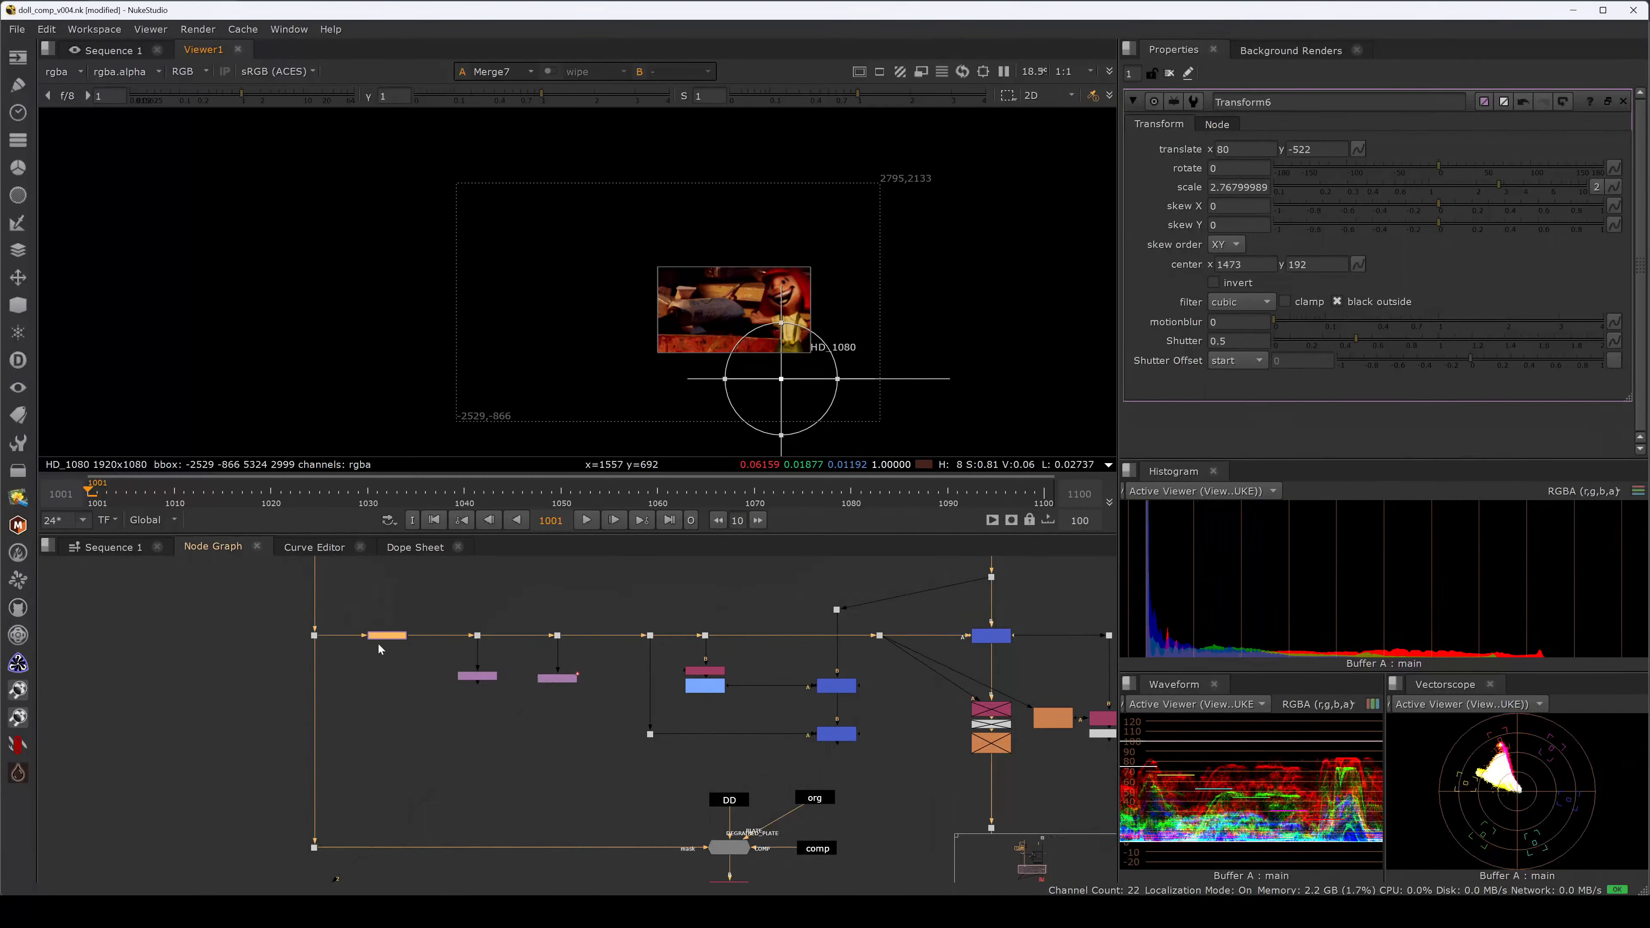
pyautogui.moveTo(427, 603); pyautogui.dragTo(458, 622, button='middle')
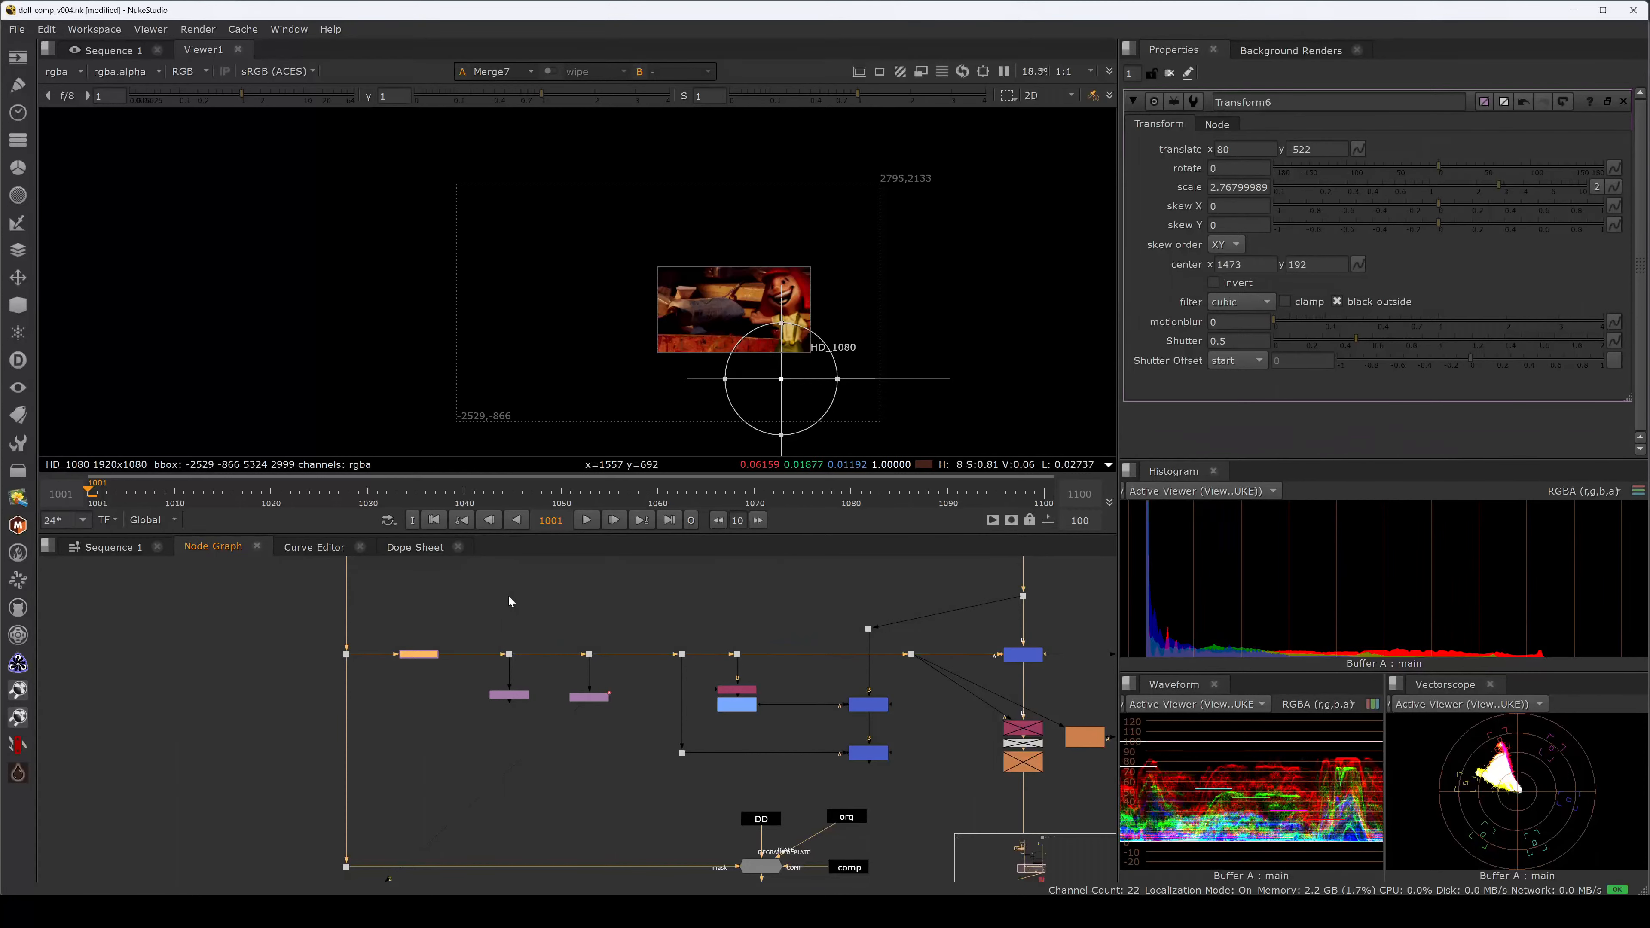
pyautogui.click(628, 590)
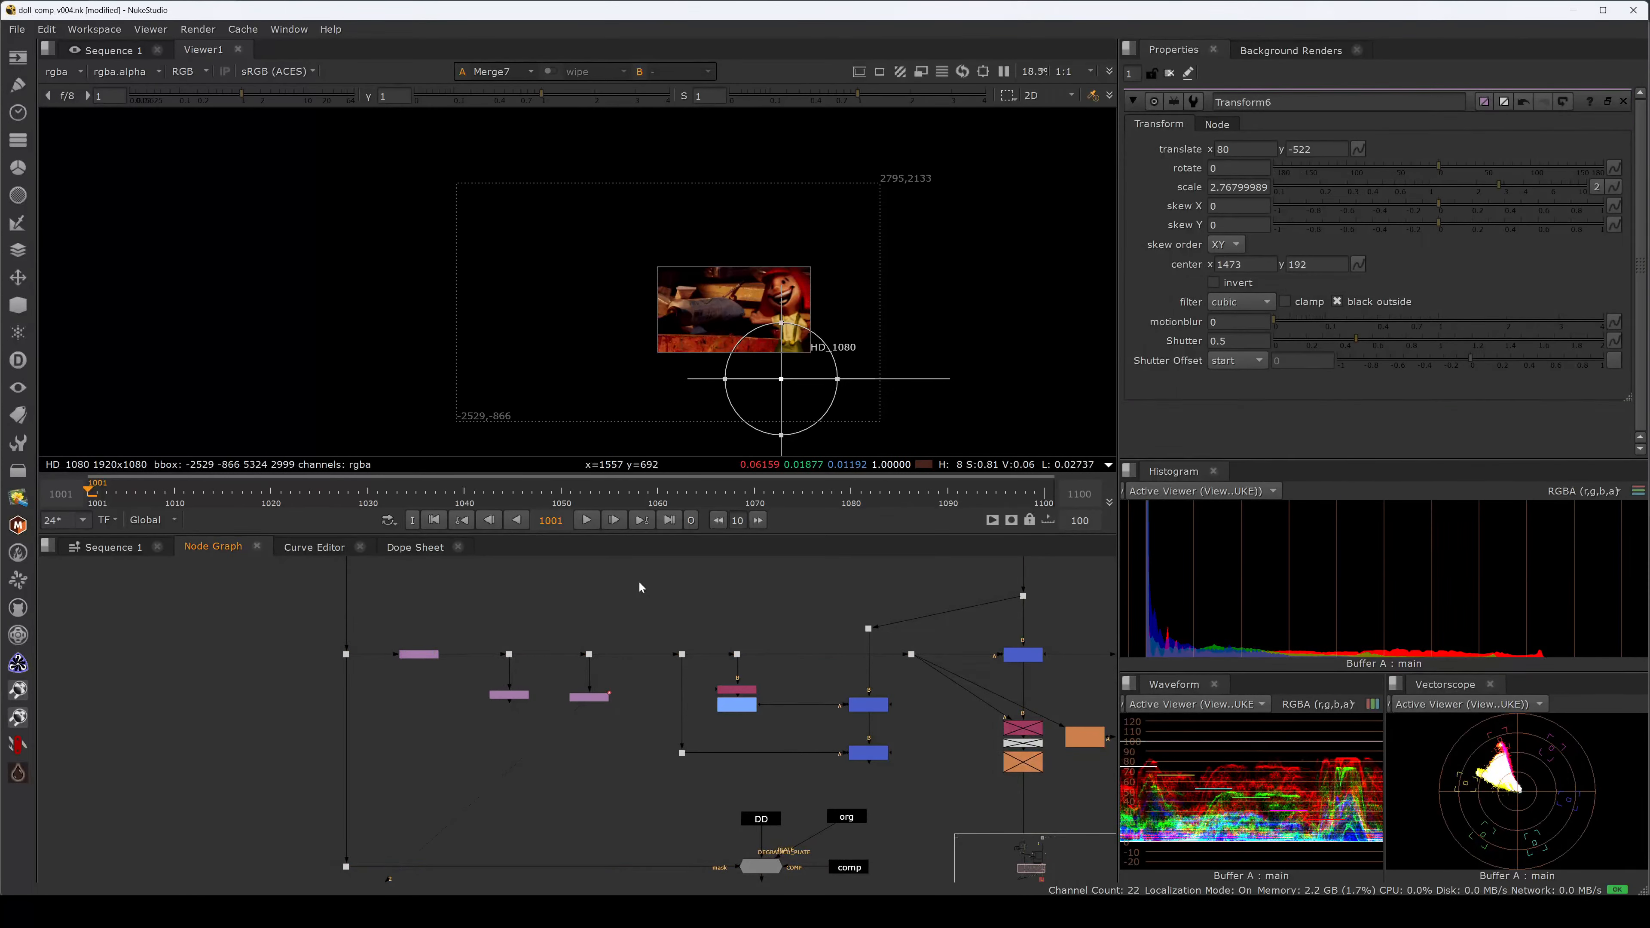
pyautogui.hotkey('shift', 's')
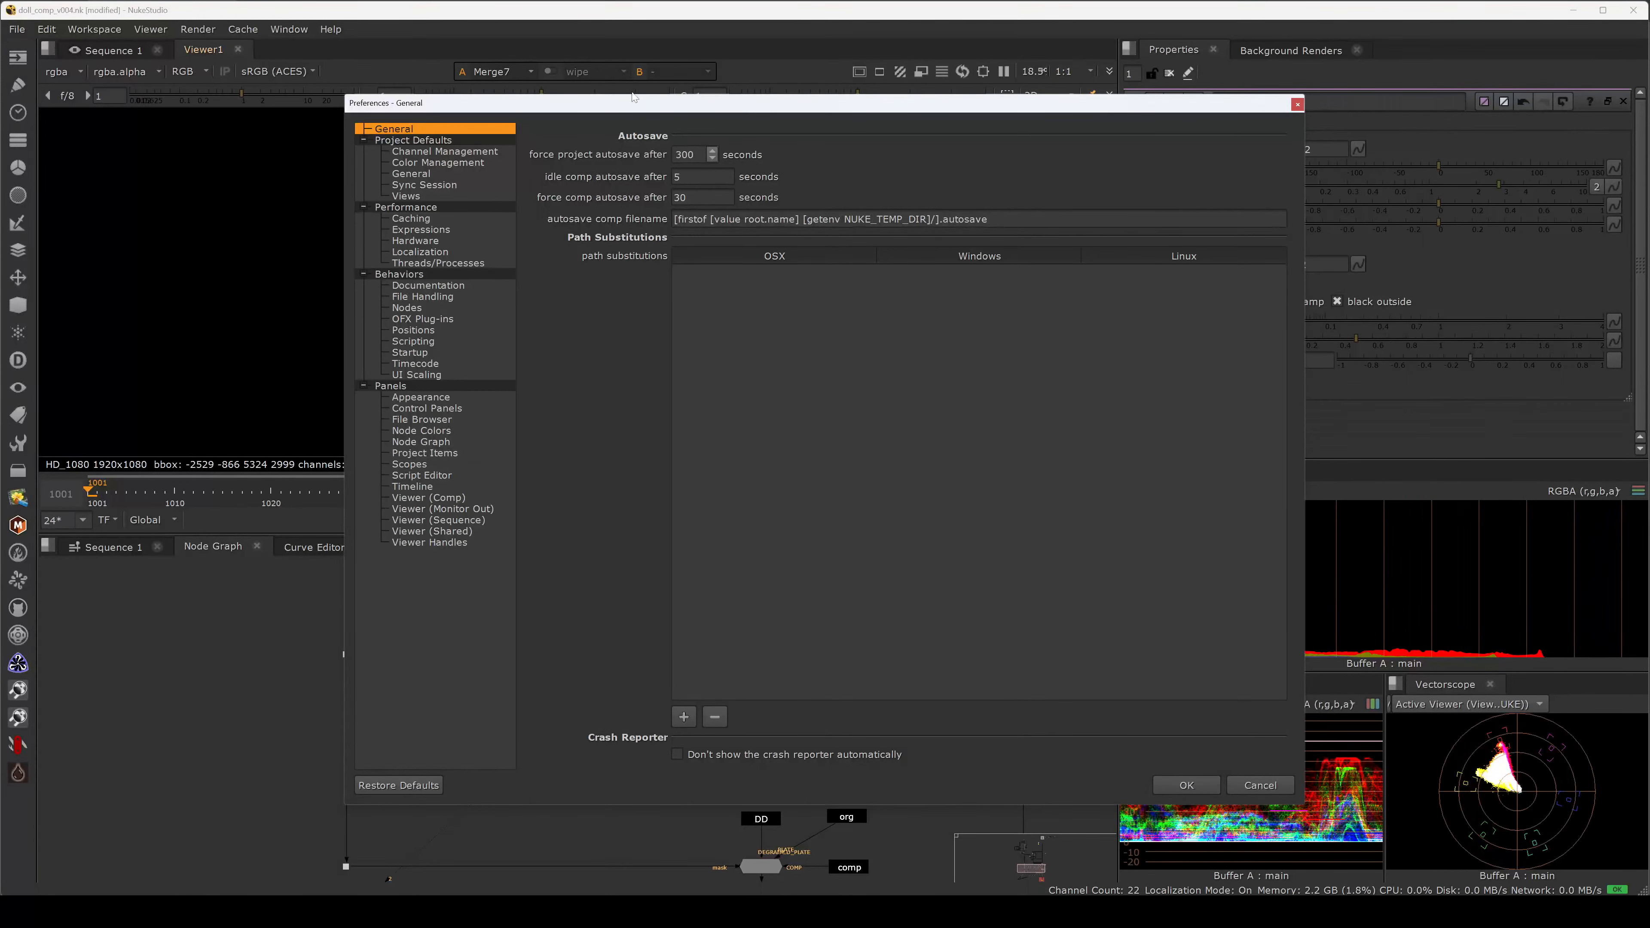
# Enable bounding box warnings in Node Graph preferences and insert the node below the dot.
pyautogui.moveTo(642, 112); pyautogui.dragTo(974, 151)
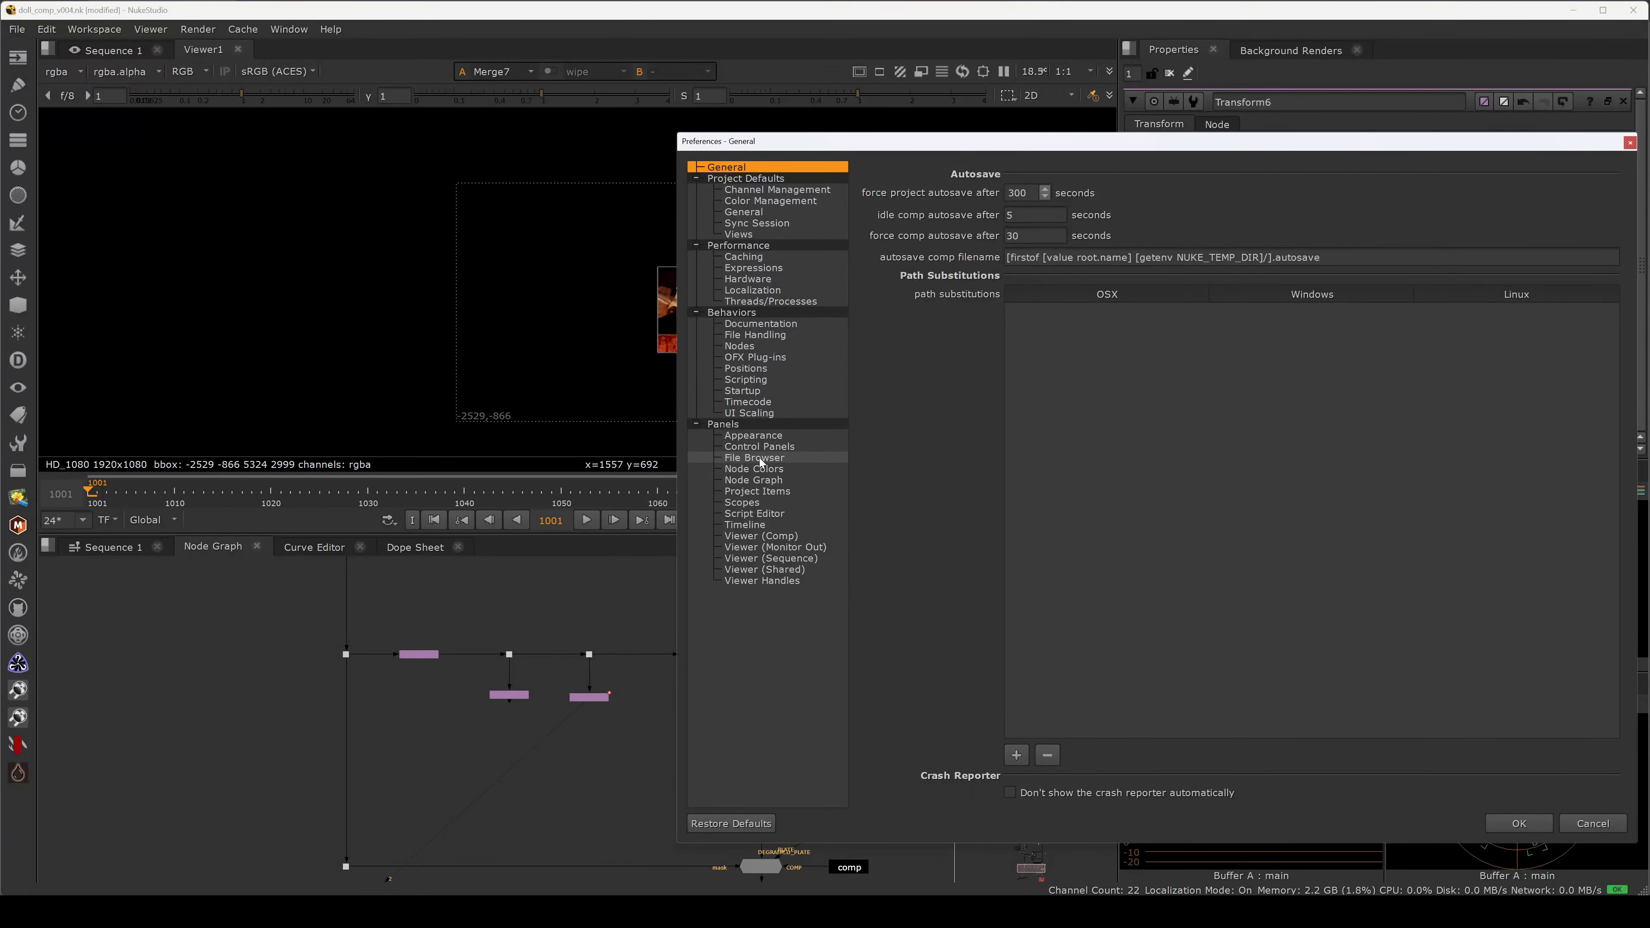
pyautogui.click(769, 469)
pyautogui.click(780, 481)
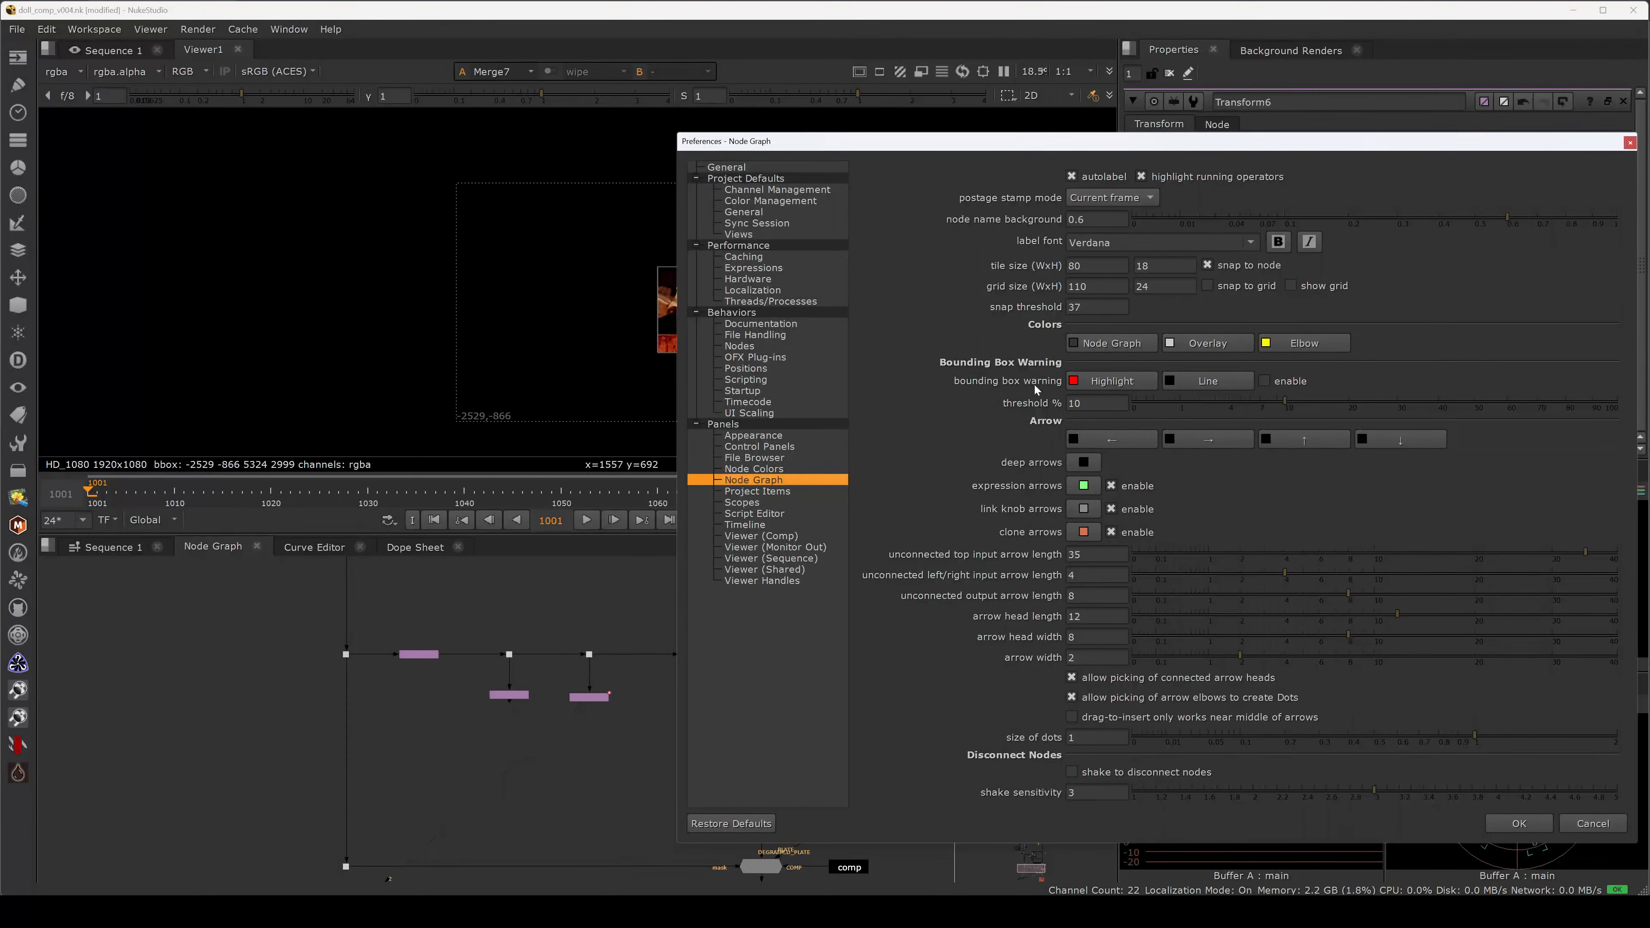
pyautogui.click(1266, 380)
pyautogui.click(1491, 819)
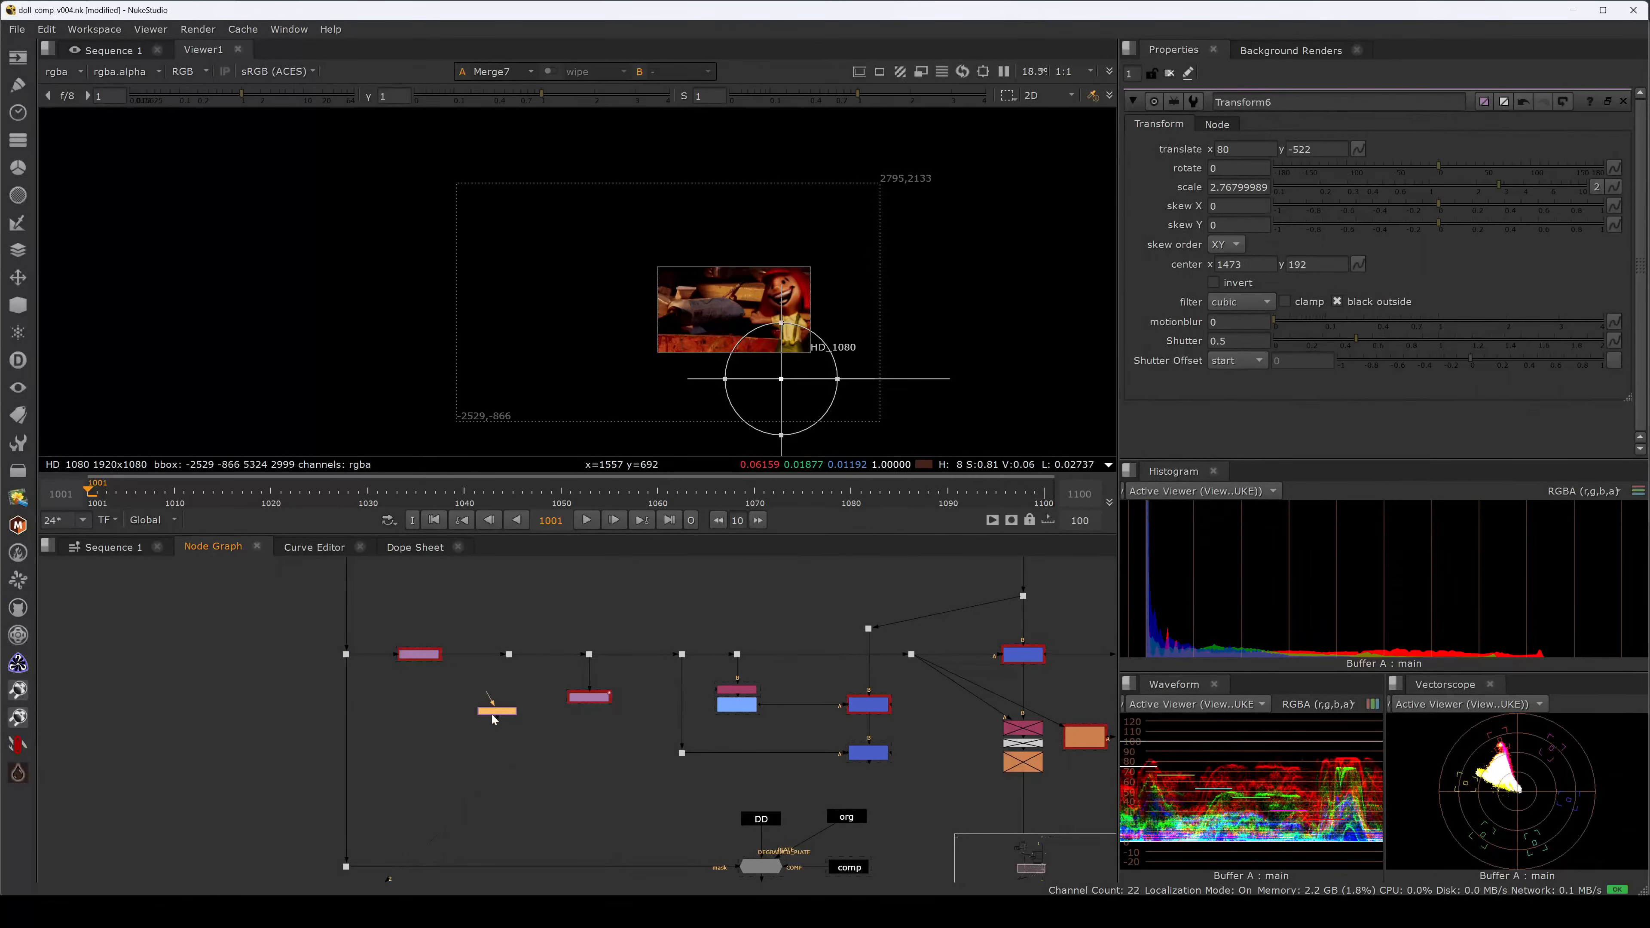
pyautogui.moveTo(495, 712); pyautogui.dragTo(507, 695)
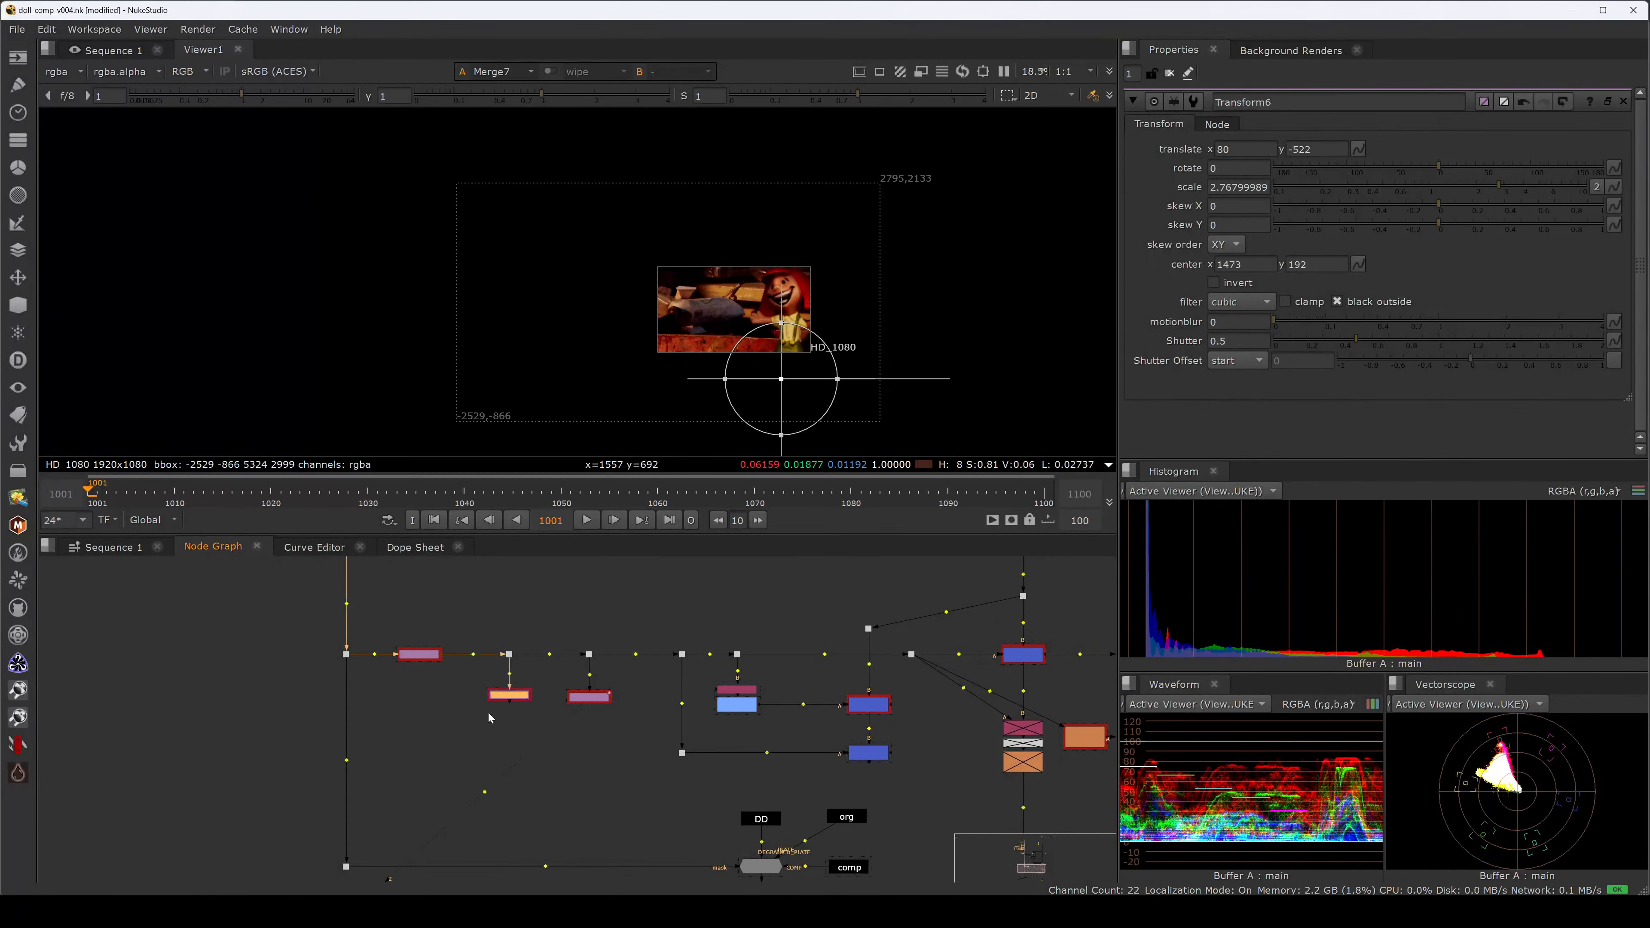
pyautogui.click(554, 602)
# Turn off shake to disconnect nodes and move the side-branch node lower.
pyautogui.hotkey('shift', 's')
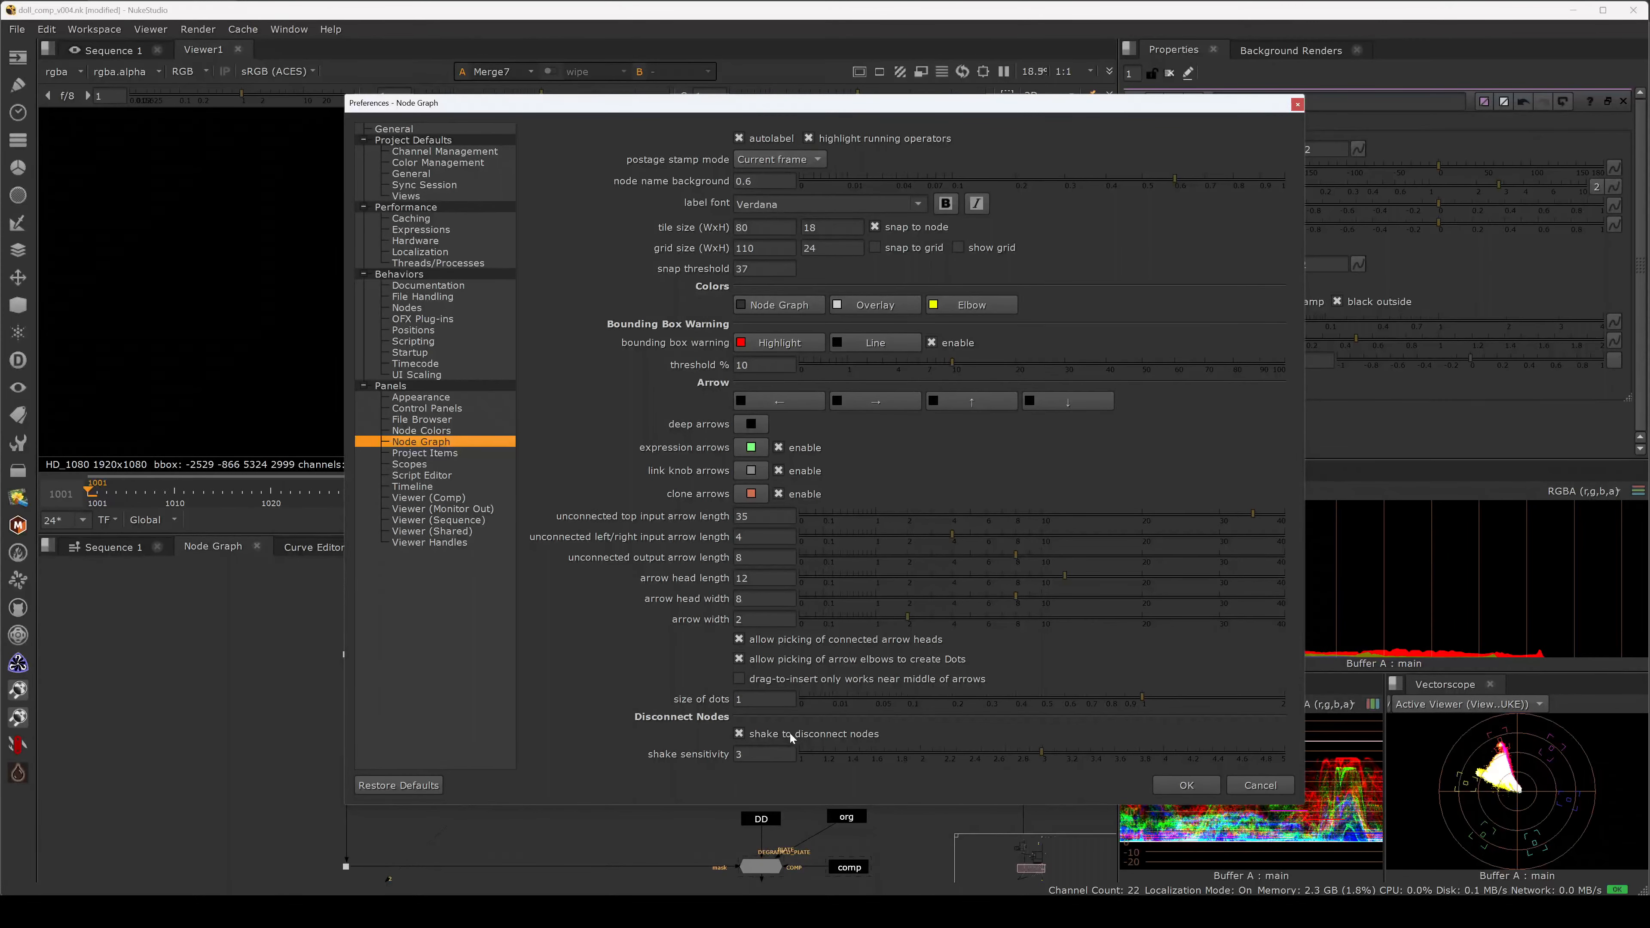
pyautogui.click(1185, 786)
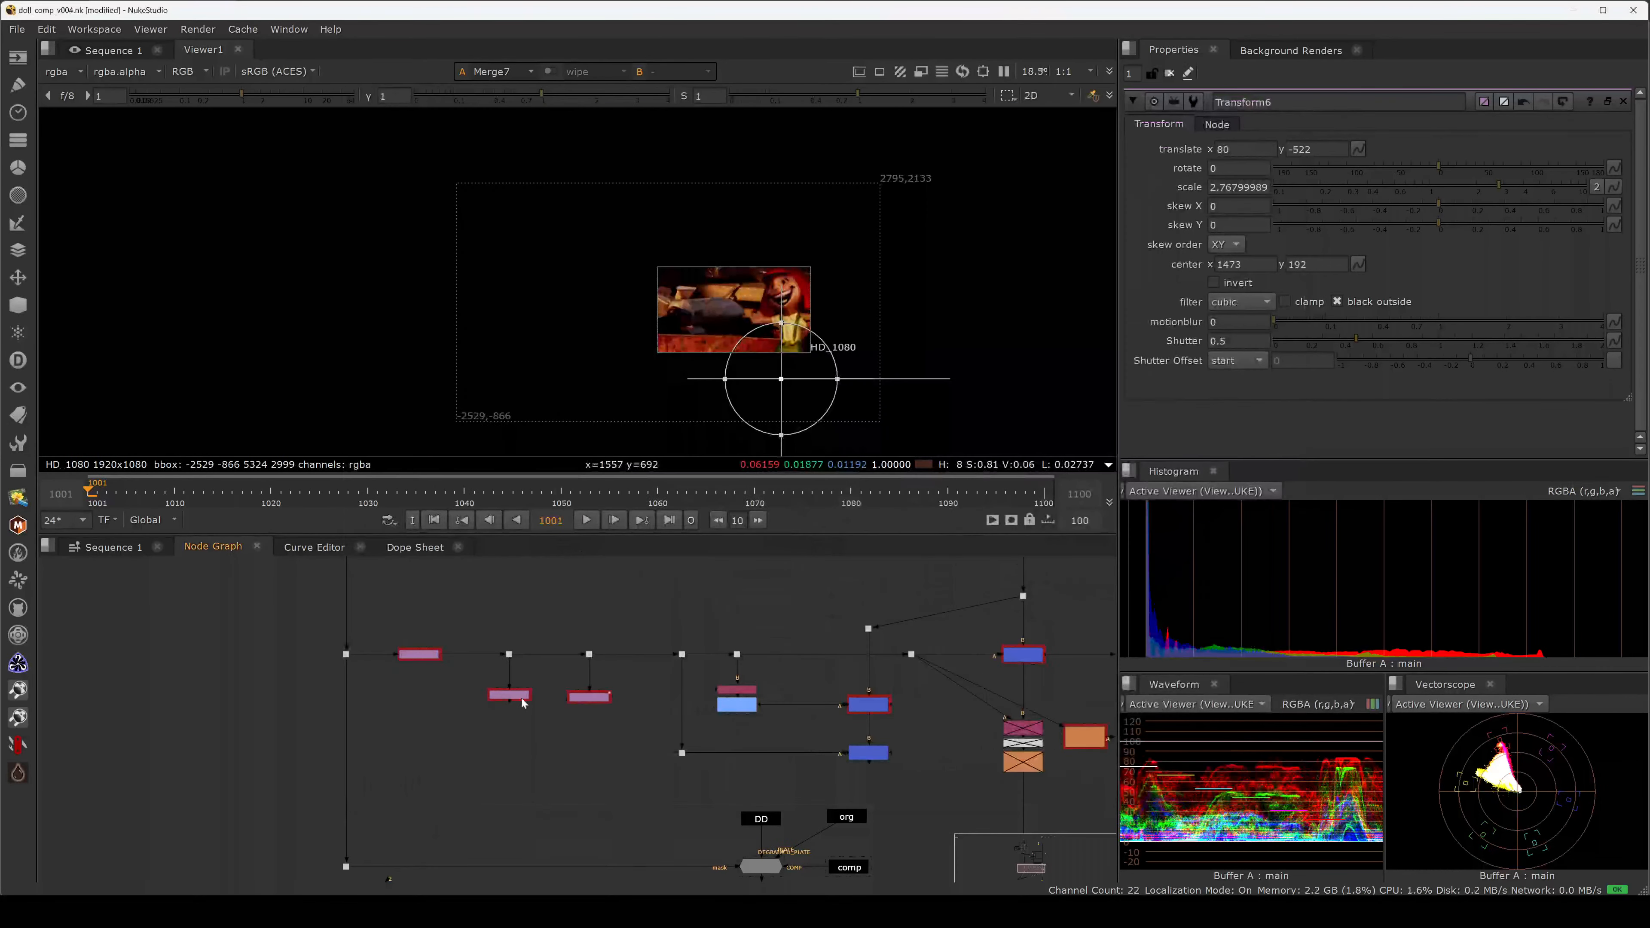
pyautogui.click(509, 694)
pyautogui.hotkey('shift', 's')
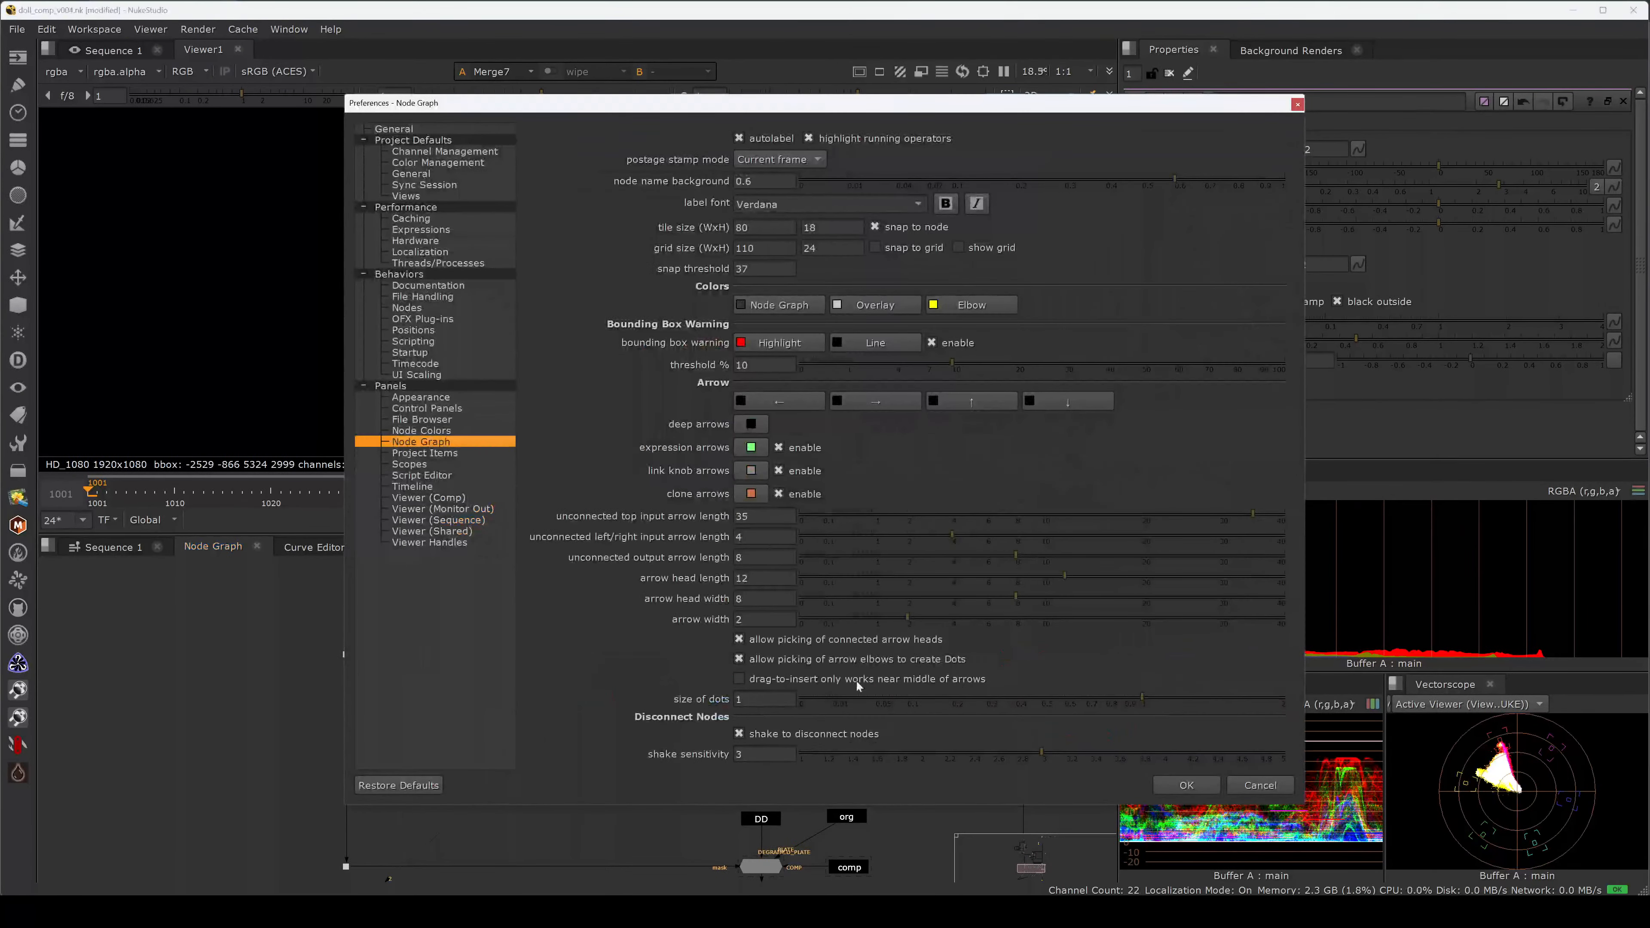
pyautogui.click(805, 733)
pyautogui.click(1160, 785)
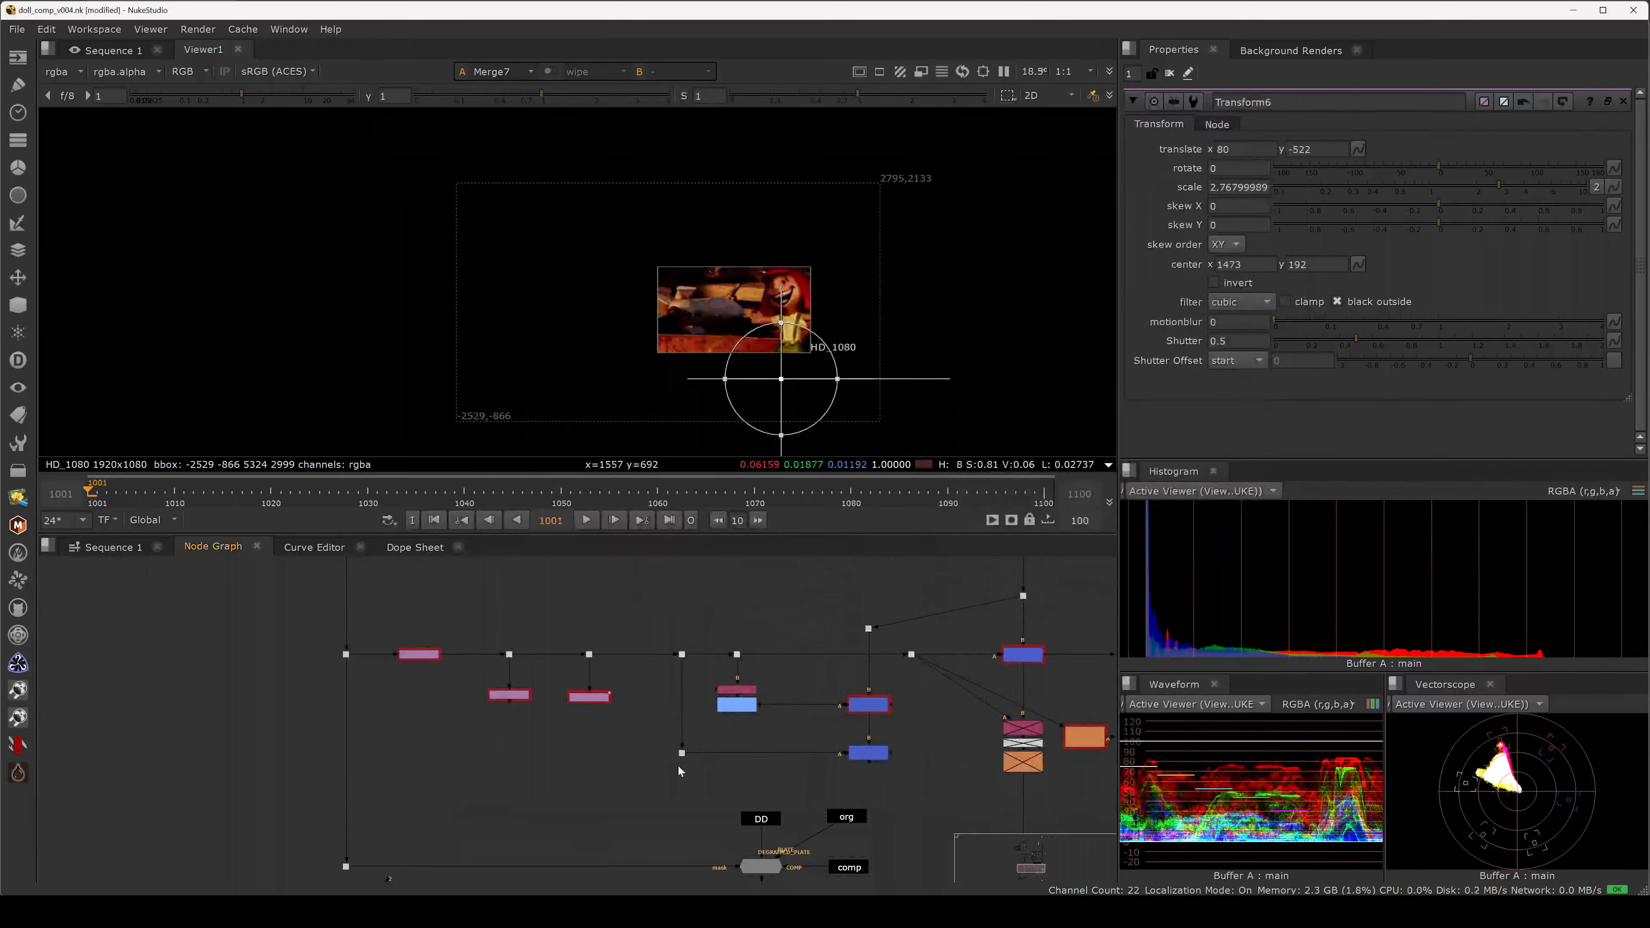
pyautogui.moveTo(493, 700)
pyautogui.mouseDown()
pyautogui.moveTo(451, 720)
pyautogui.moveTo(516, 699)
pyautogui.mouseUp()
# Maximize the Node Graph and navigate to the Transform6 and Merge area.
pyautogui.click(507, 728)
pyautogui.hotkey('ctrl', 'z')
pyautogui.press('space')
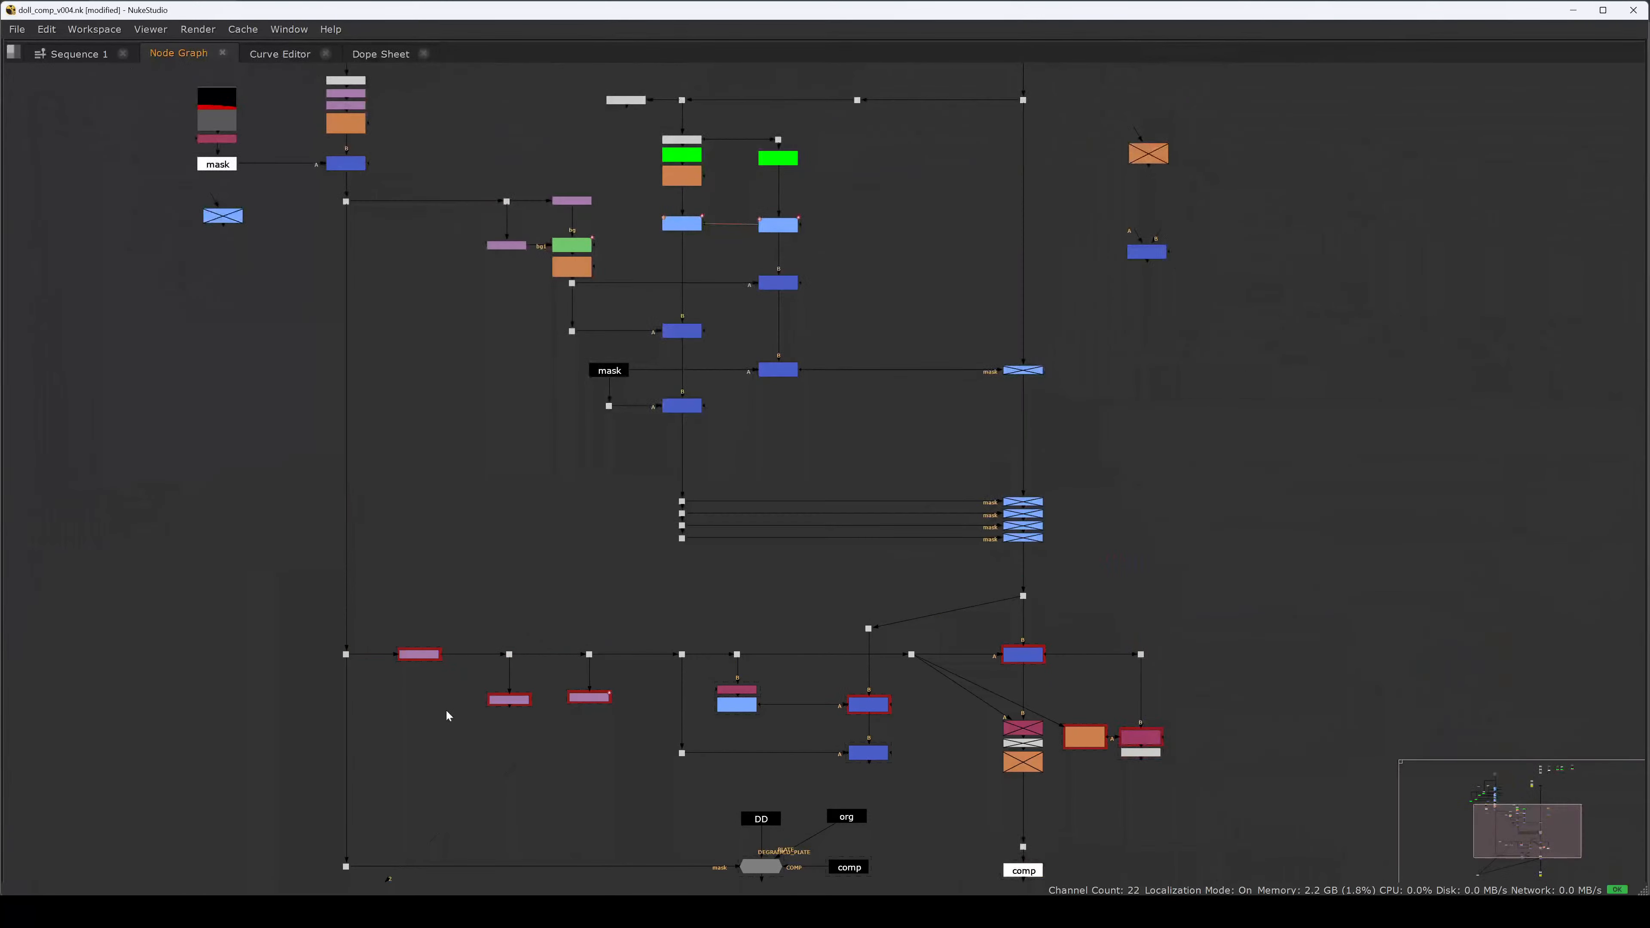
pyautogui.moveTo(478, 678); pyautogui.dragTo(393, 762)
pyautogui.moveTo(295, 100); pyautogui.dragTo(501, 369, button='middle')
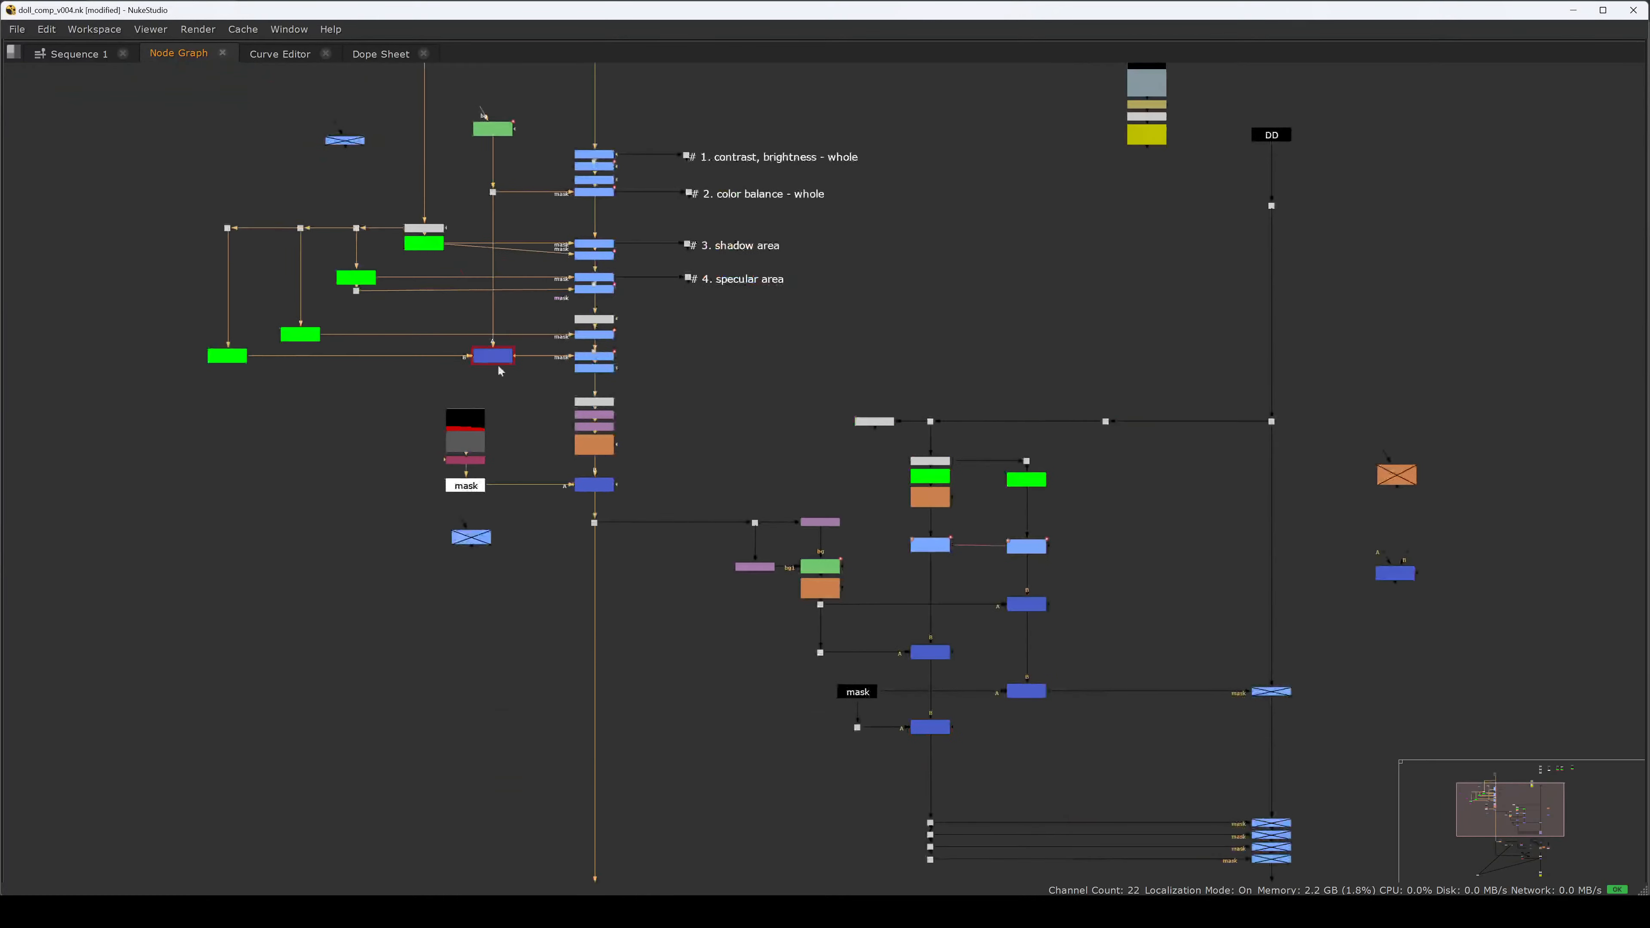
pyautogui.moveTo(530, 384); pyautogui.dragTo(440, 334)
pyautogui.moveTo(769, 426); pyautogui.dragTo(686, 774, button='middle')
pyautogui.moveTo(731, 558); pyautogui.dragTo(559, 79, button='middle')
pyautogui.moveTo(597, 560); pyautogui.dragTo(618, 248, button='middle')
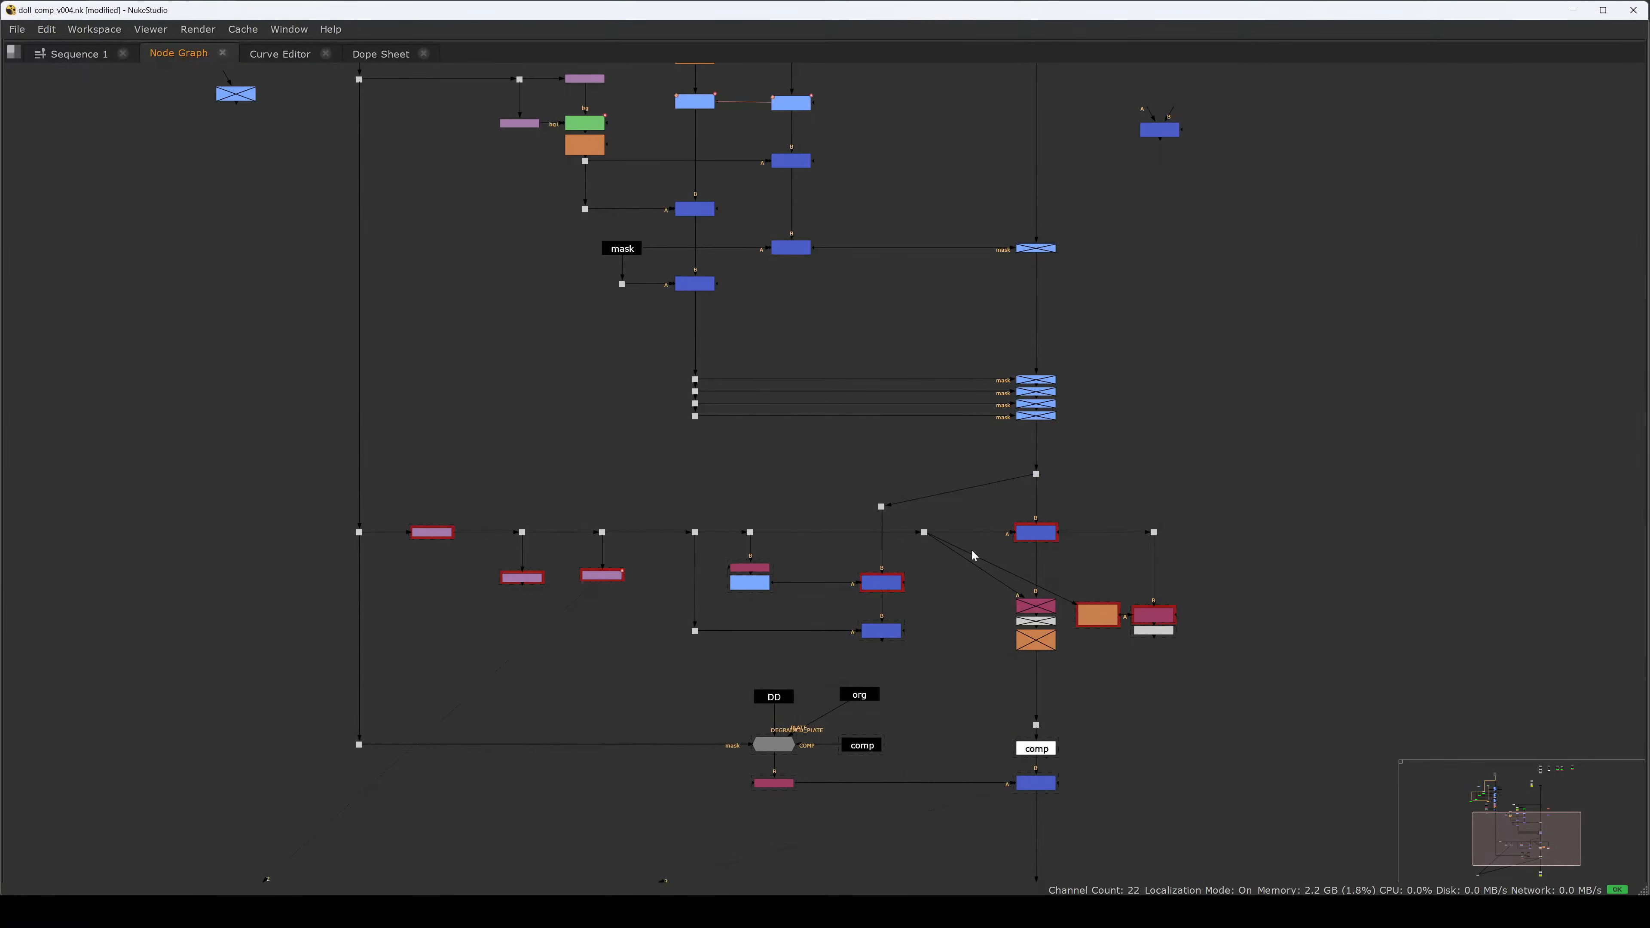
pyautogui.moveTo(1085, 512); pyautogui.dragTo(998, 560)
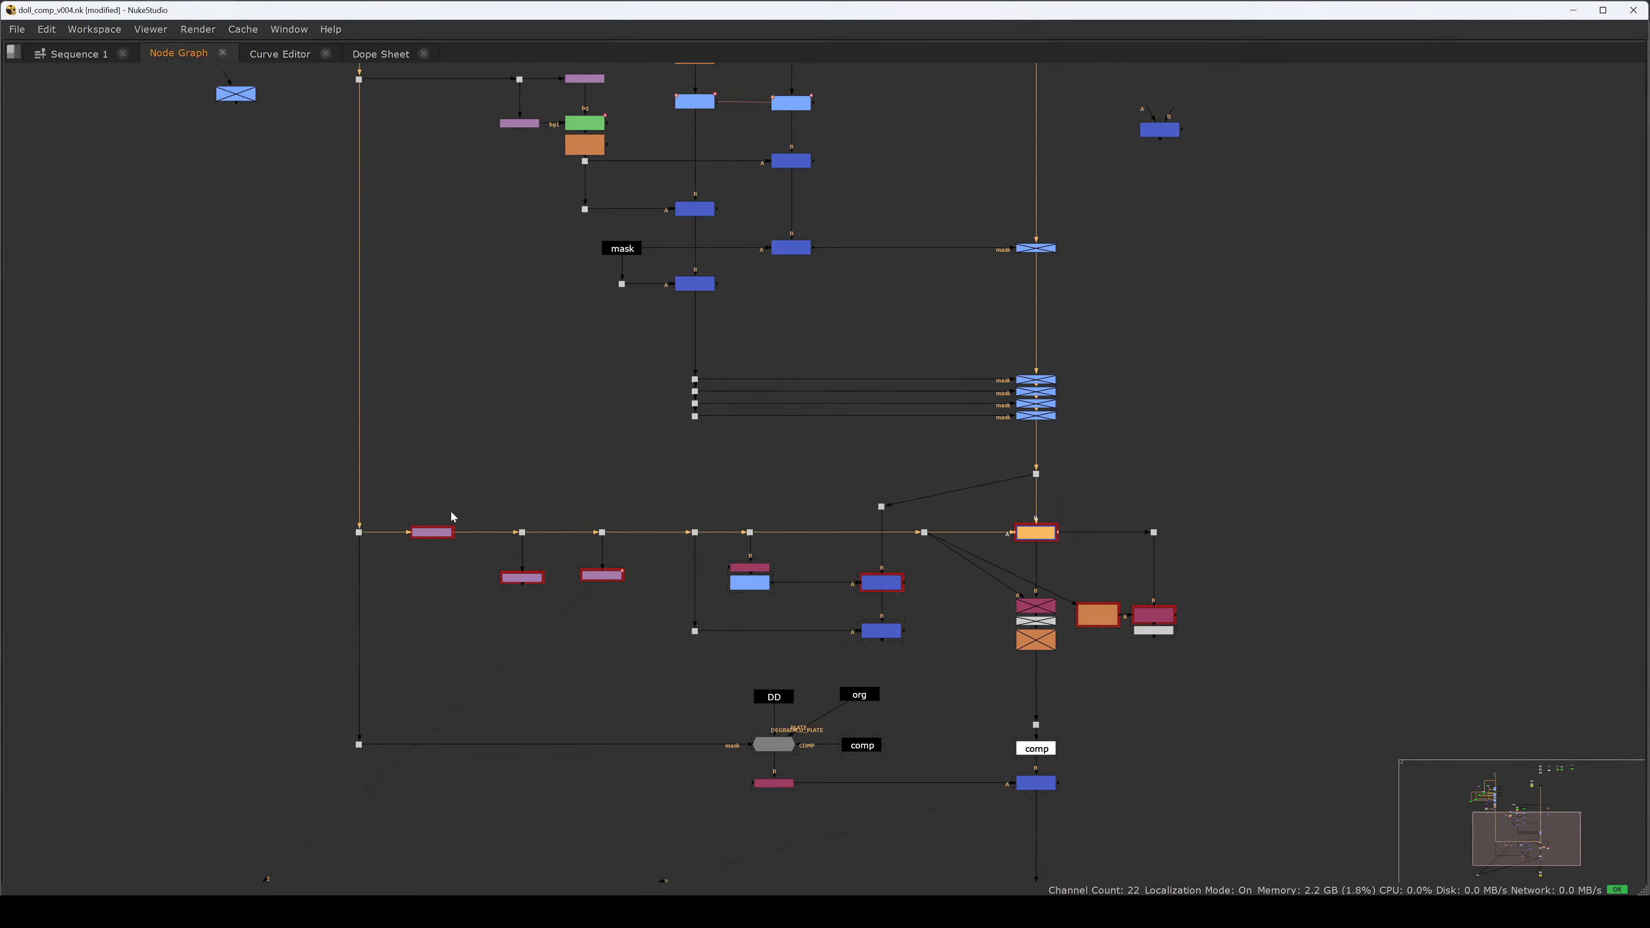
pyautogui.click(413, 541)
# Add a CropBBox node directly below Transform6.
pyautogui.press('Tab')
pyautogui.write('cropb')
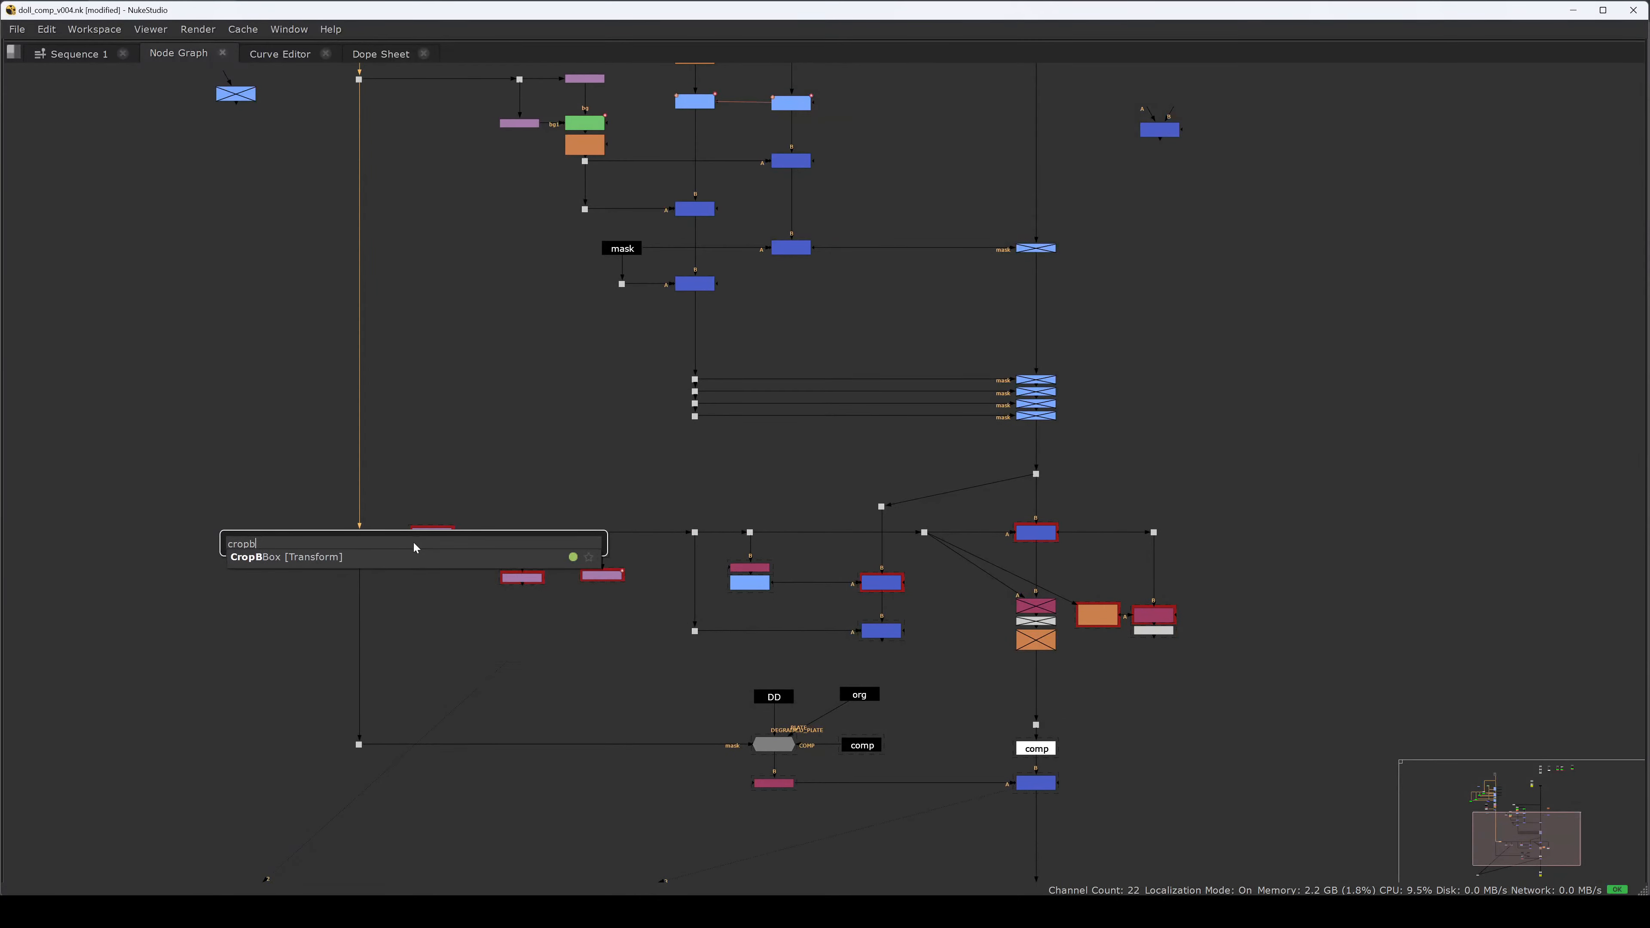
pyautogui.press('Return')
pyautogui.scroll(3, 471, 528)
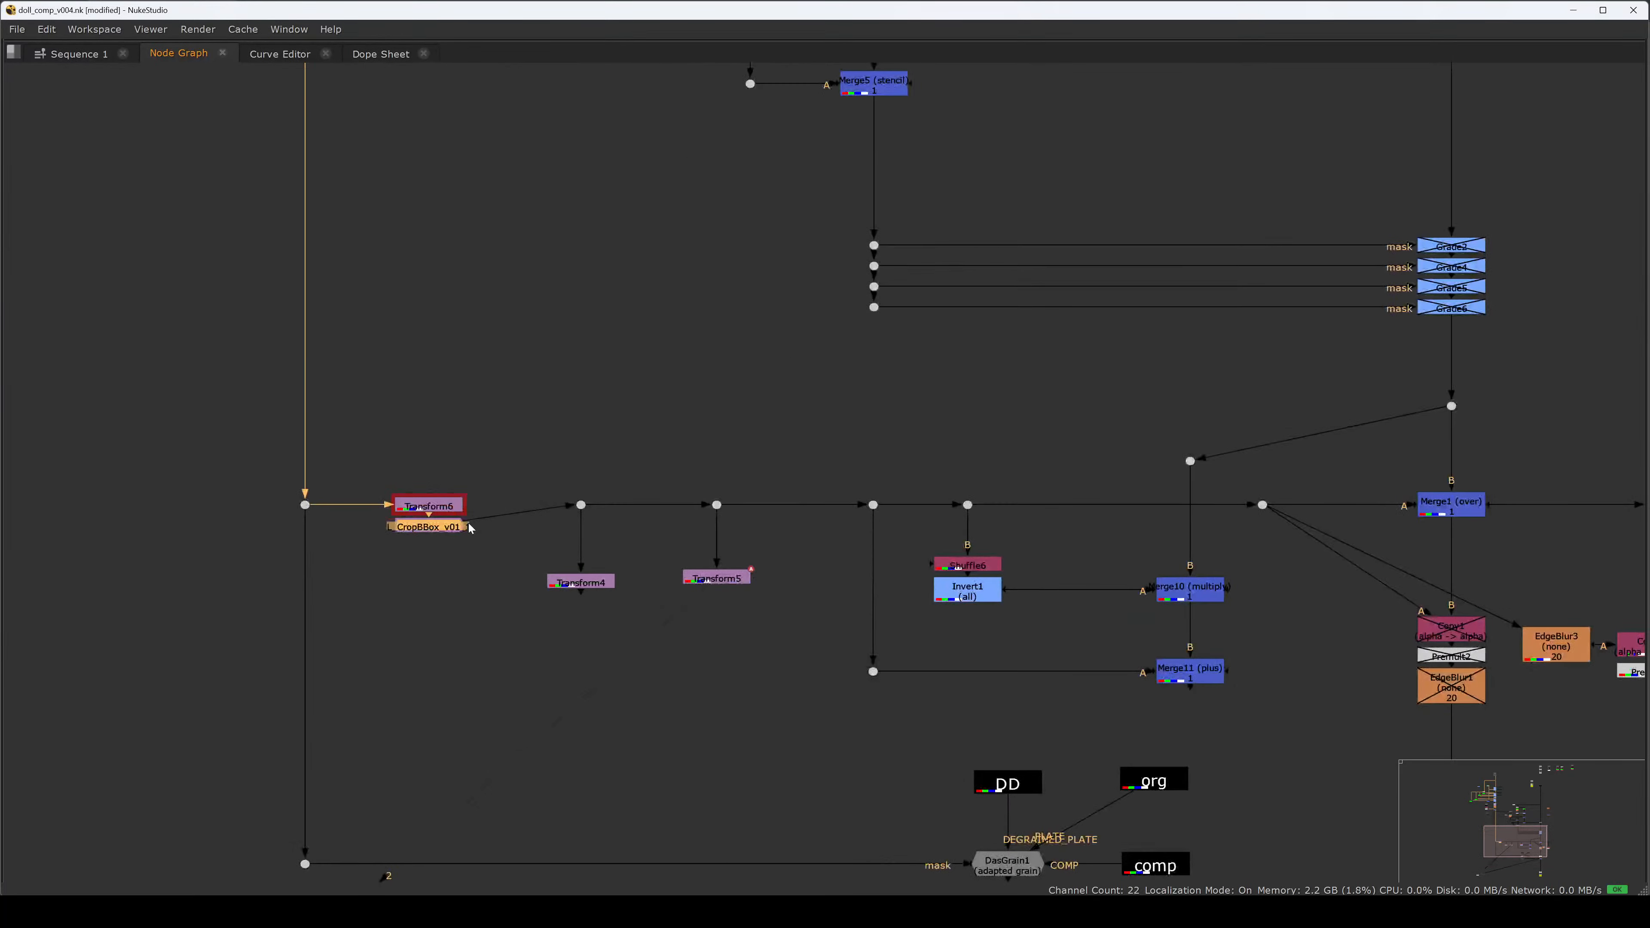
pyautogui.click(448, 513)
pyautogui.click(447, 535)
pyautogui.click(443, 529)
pyautogui.moveTo(914, 527); pyautogui.dragTo(741, 525, button='middle')
# Toggle CropBBox off and on to compare, then raise its branch to straighten the wire.
pyautogui.press('d')
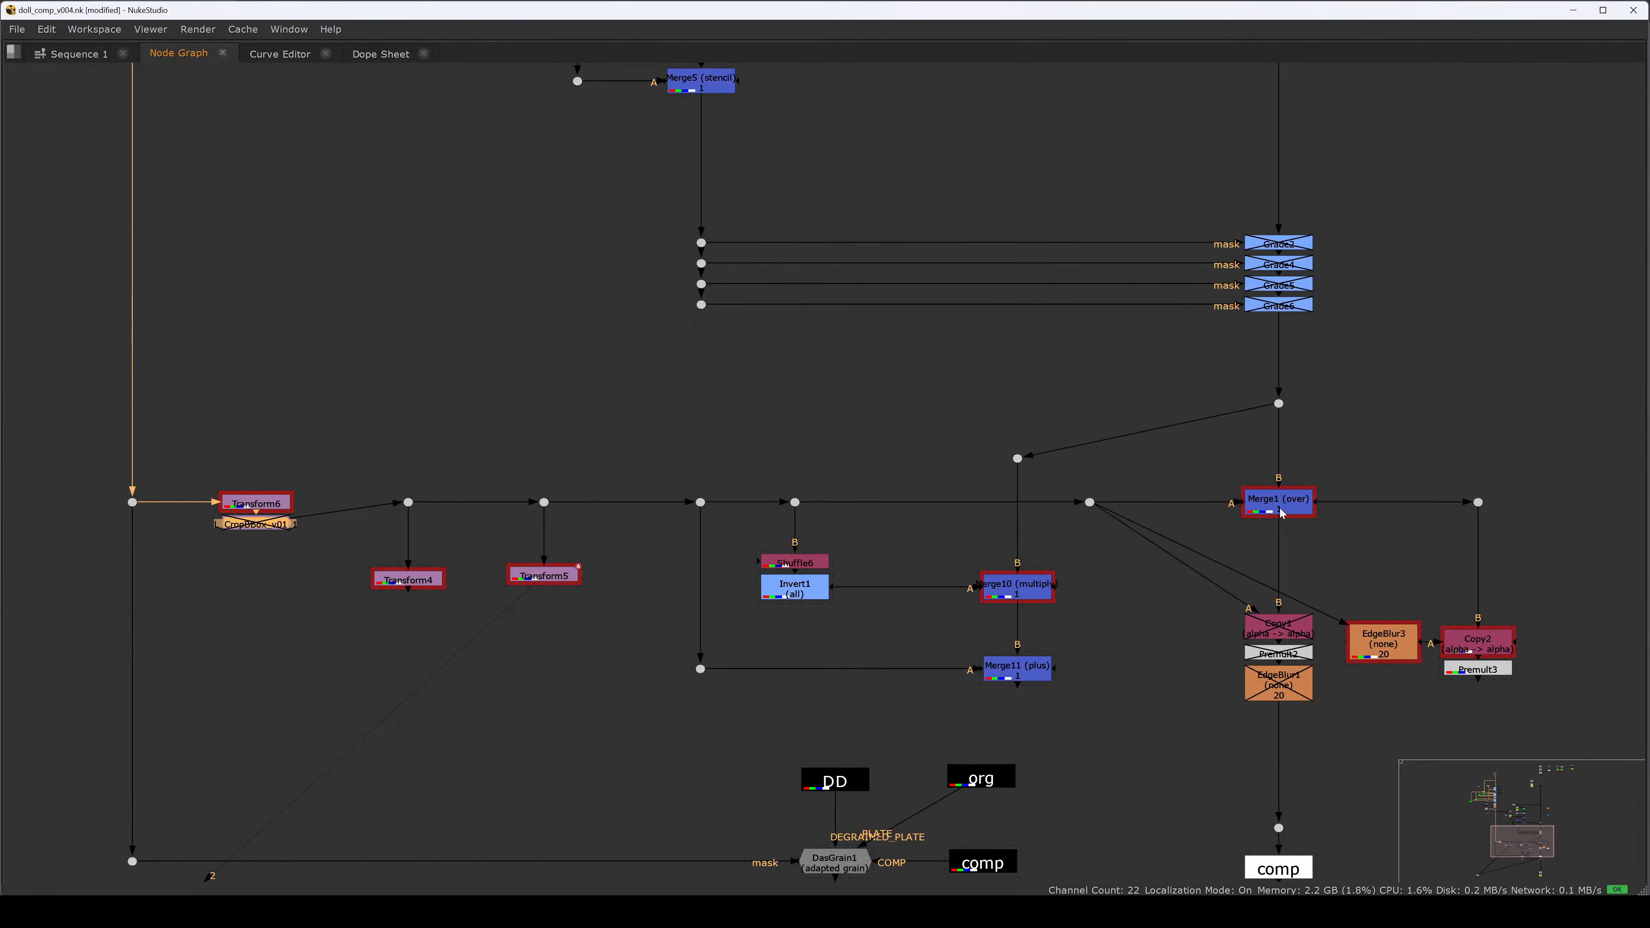
pyautogui.press('d')
pyautogui.press('d')
pyautogui.press('d')
pyautogui.press('d')
pyautogui.press('d')
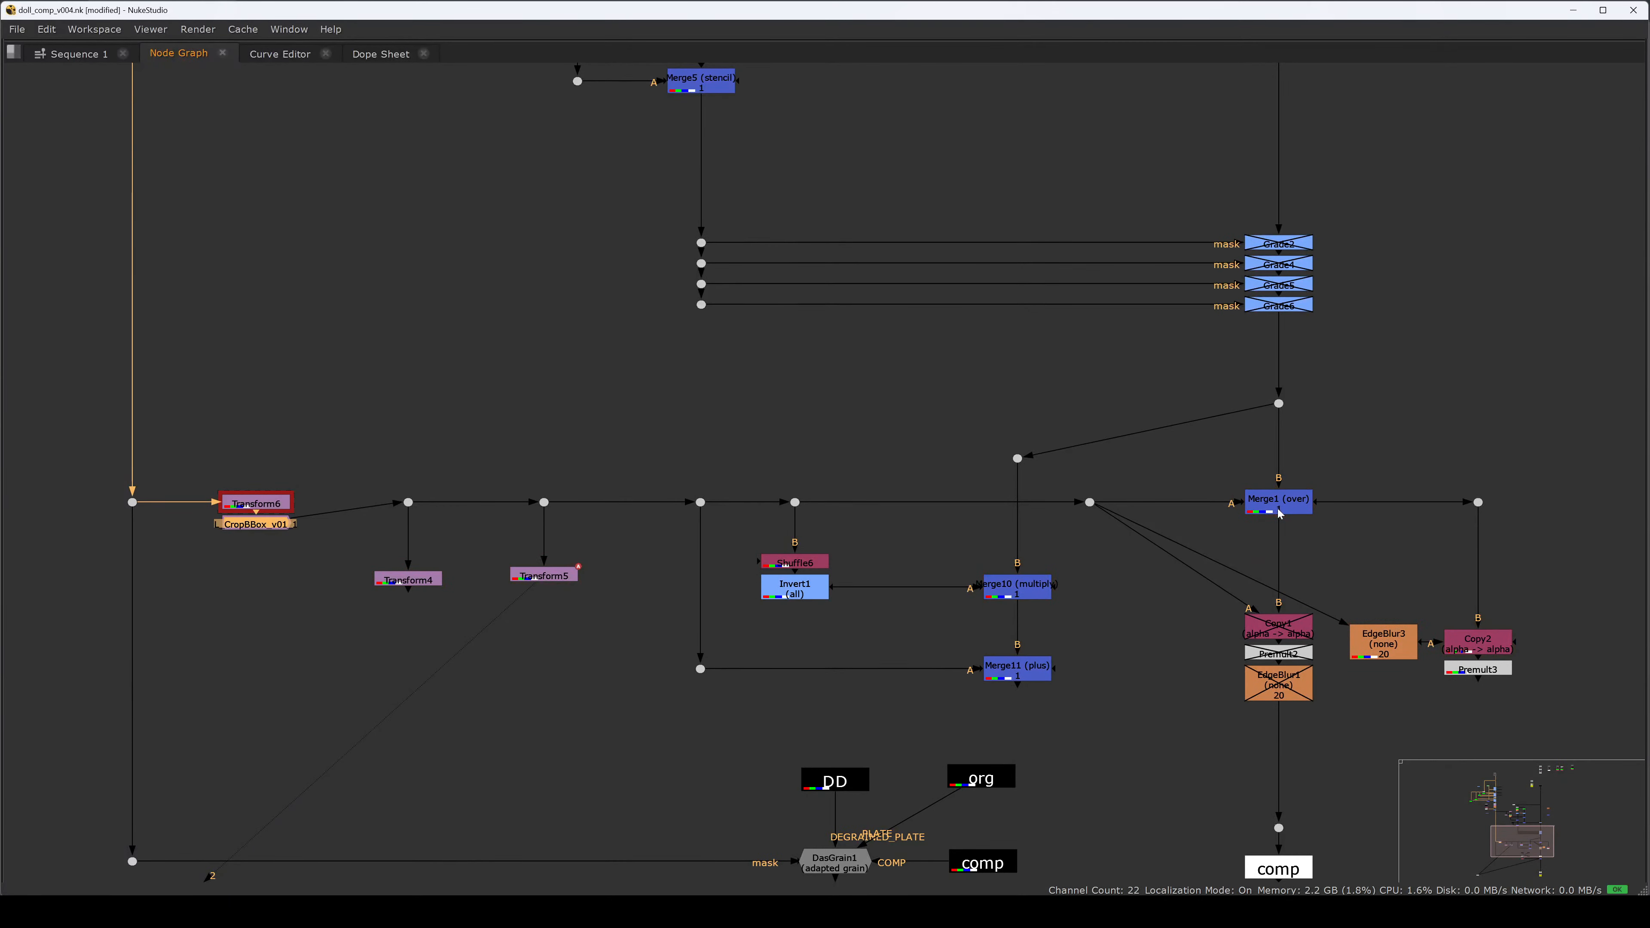
pyautogui.press('d')
pyautogui.press('d')
pyautogui.press('d')
pyautogui.press('d')
pyautogui.click(312, 456)
pyautogui.keyDown('ctrl'); pyautogui.moveTo(248, 522); pyautogui.dragTo(248, 501); pyautogui.keyUp('ctrl')
pyautogui.click(342, 456)
# Toggle CropBBox again, then select Merge1 with all its upstream nodes.
pyautogui.scroll(-2, 352, 496)
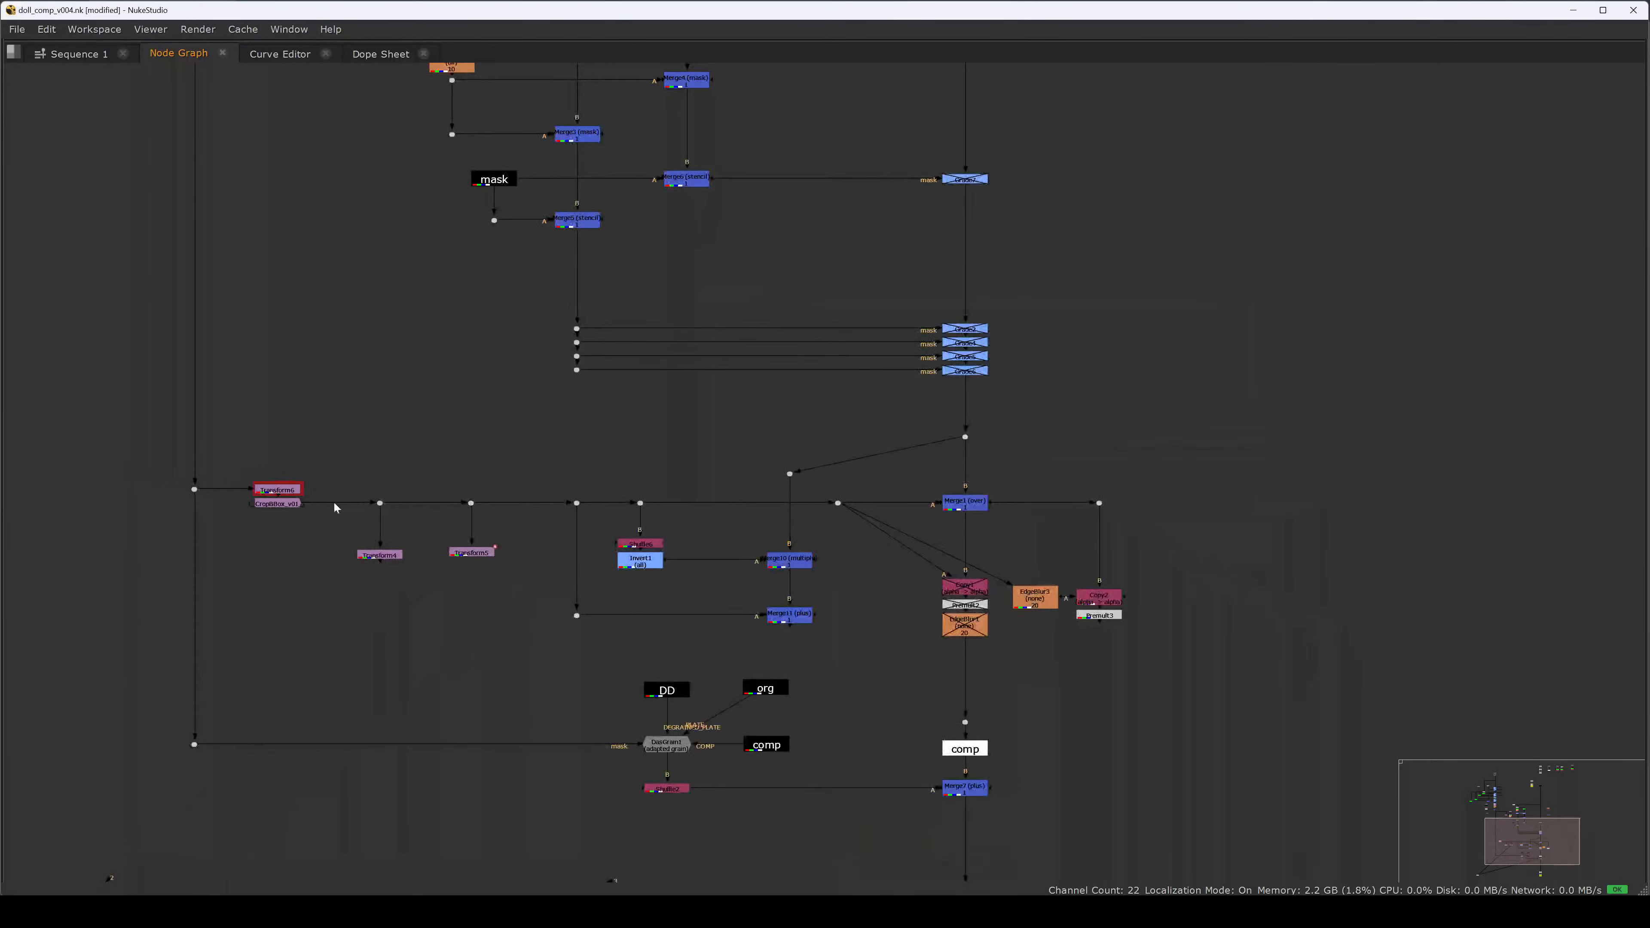
pyautogui.click(291, 505)
pyautogui.press('d')
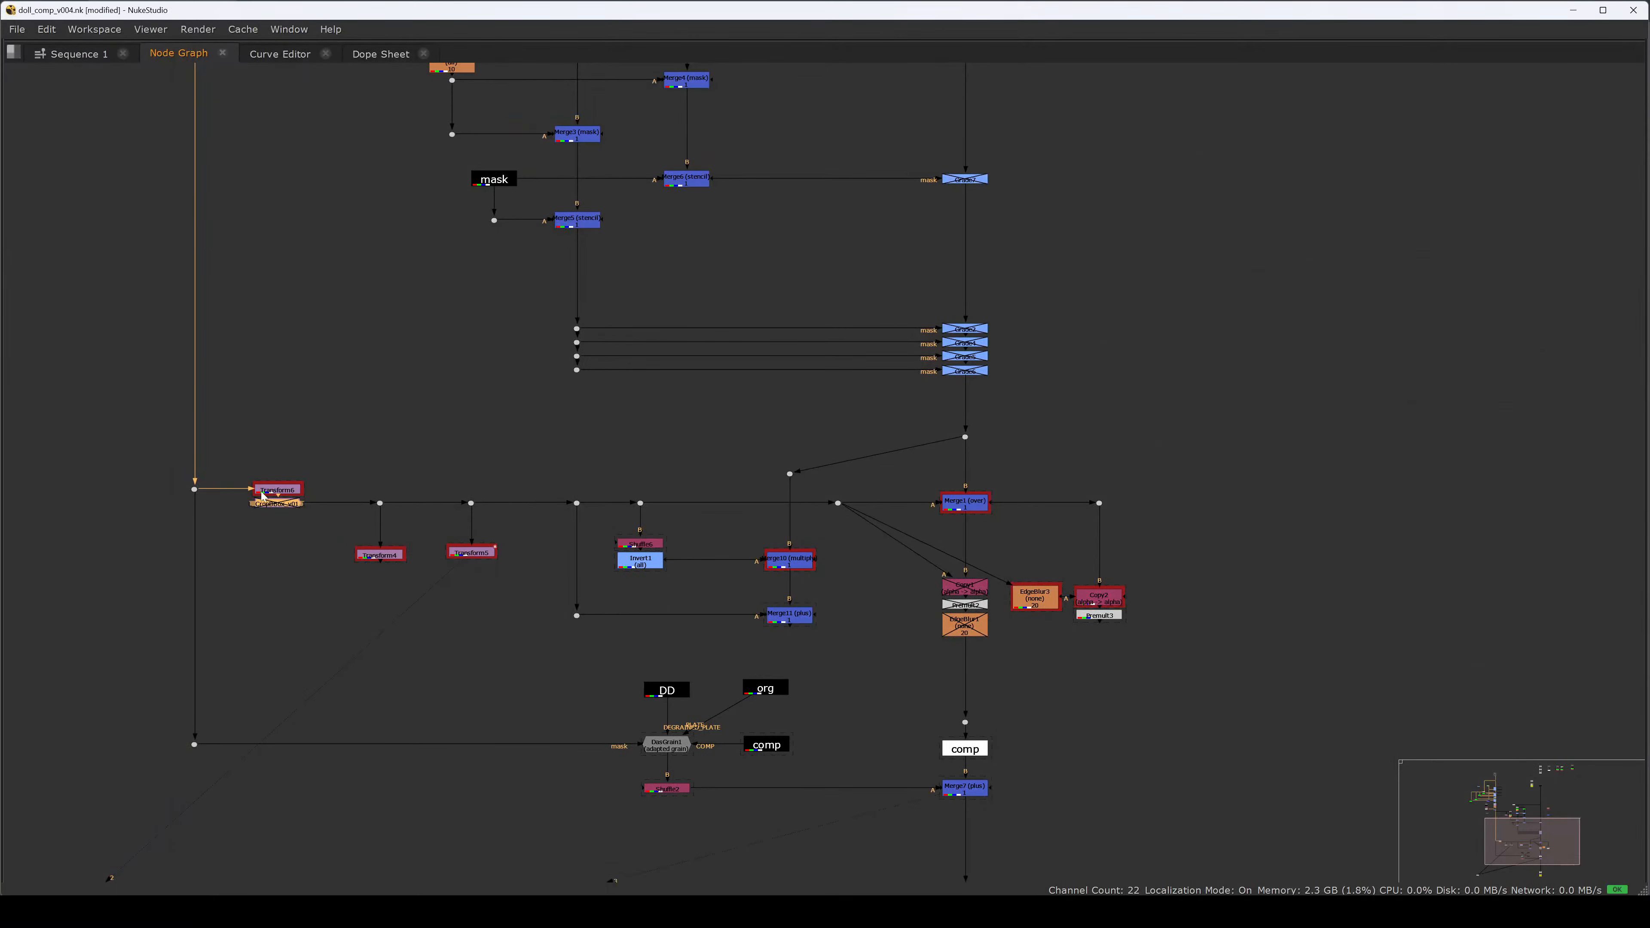
pyautogui.press('d')
pyautogui.click(980, 505)
pyautogui.keyDown('ctrl'); pyautogui.click(967, 507); pyautogui.keyUp('ctrl')
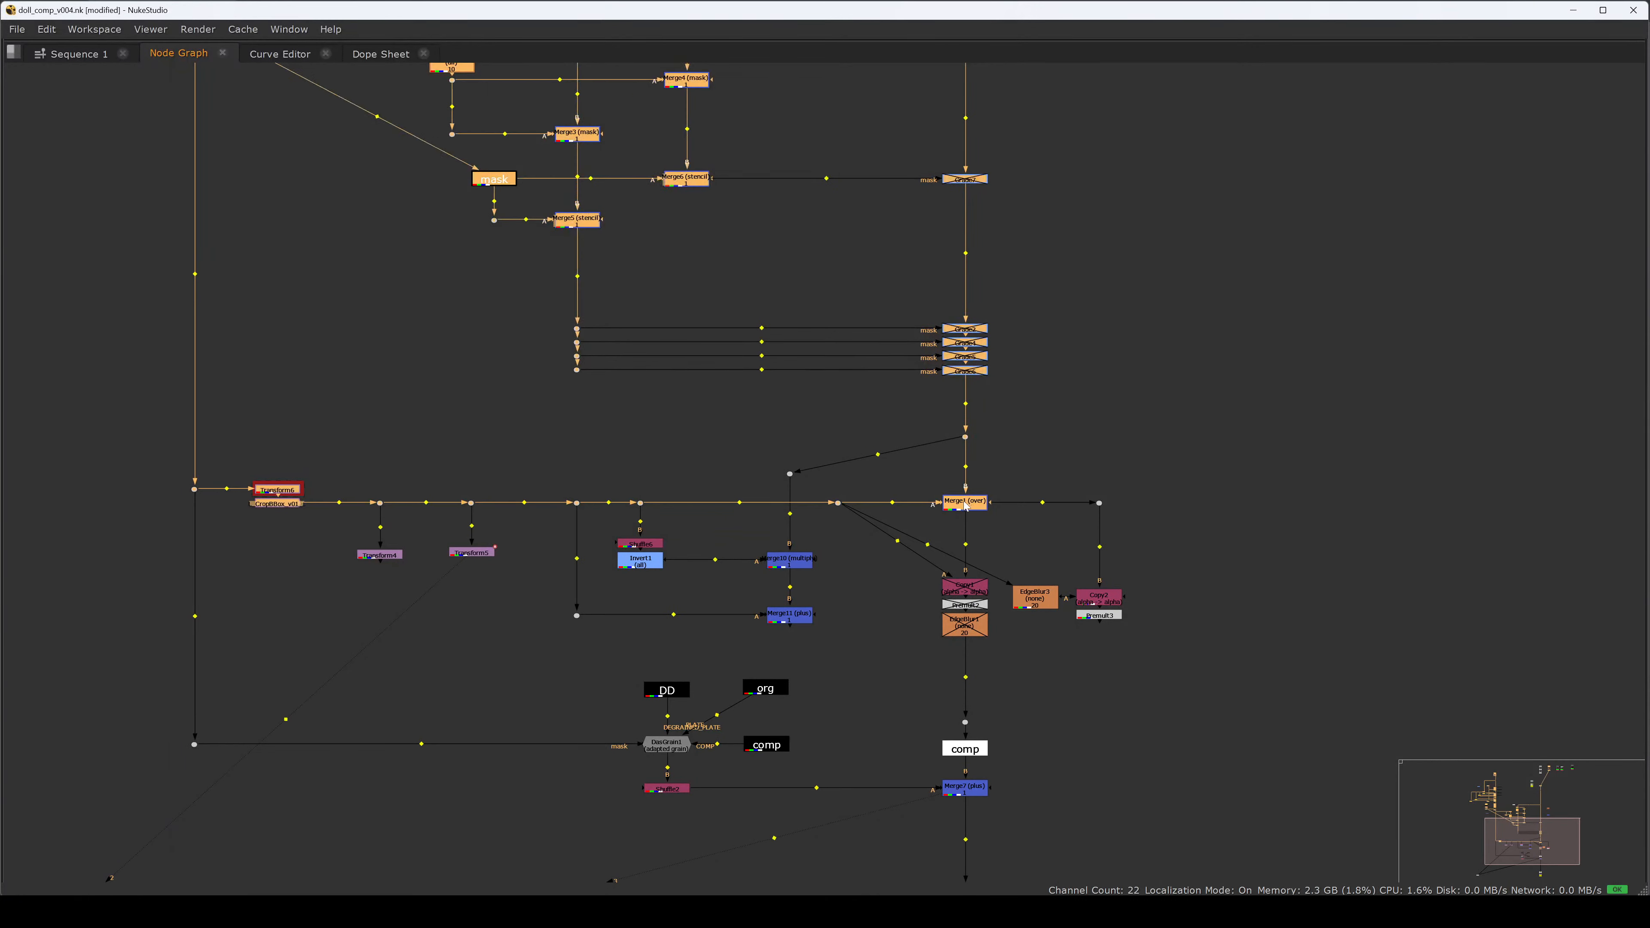
# Check Merge1's properties, then navigate up to the comp and doll_Render nodes.
pyautogui.doubleClick(947, 506)
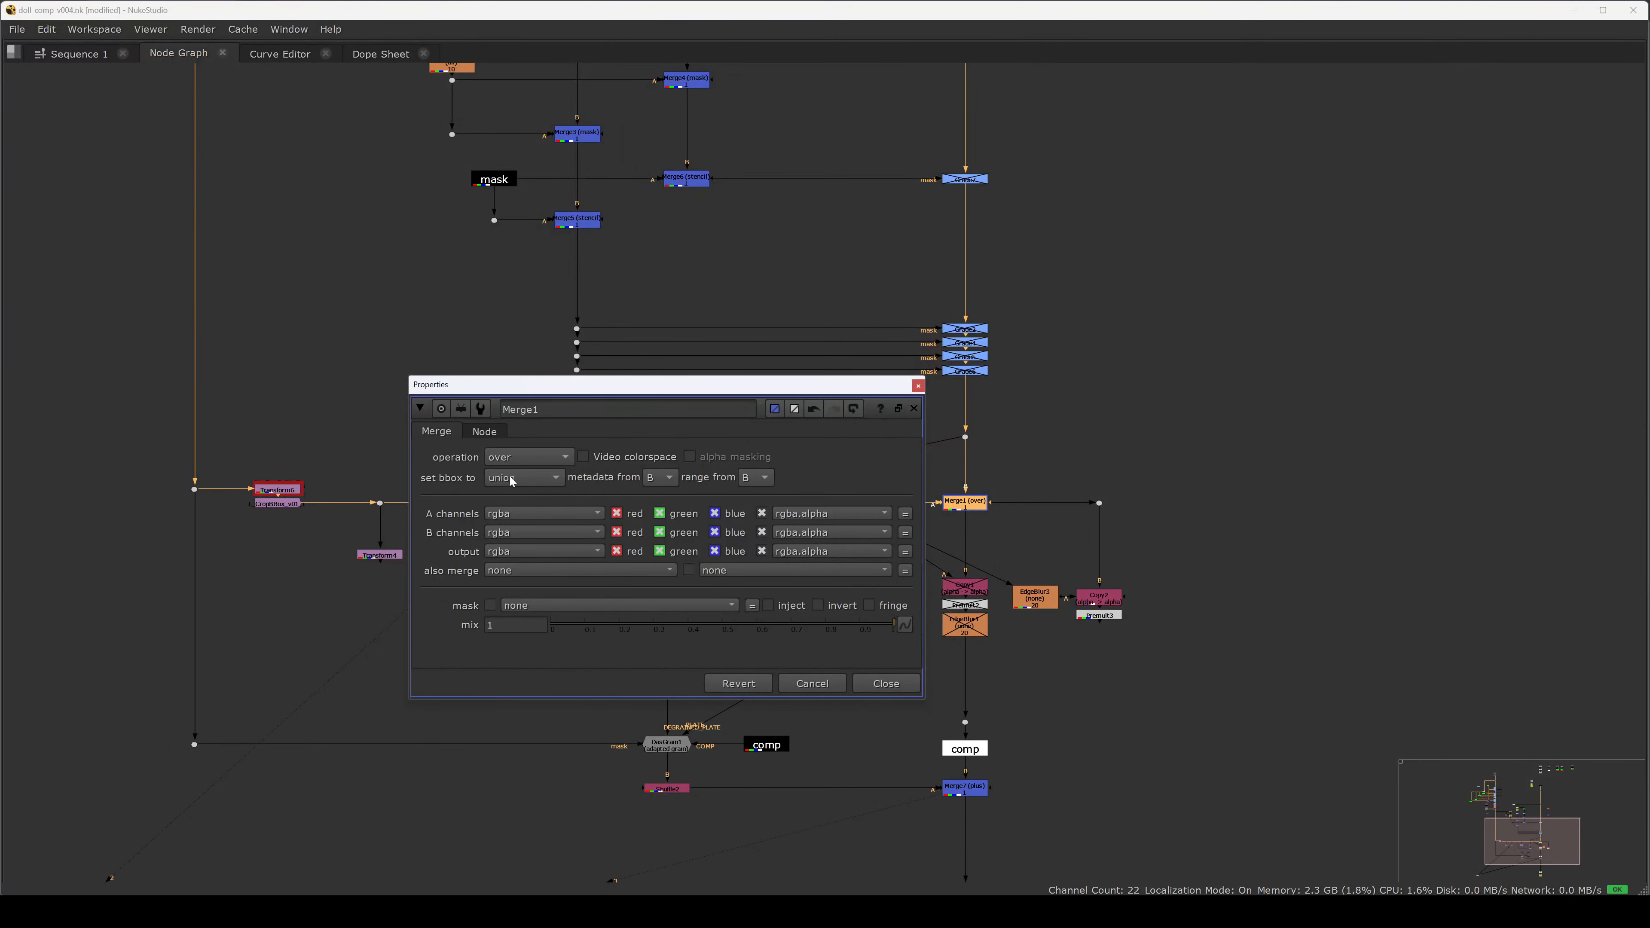
pyautogui.click(877, 683)
pyautogui.scroll(-4, 1020, 338)
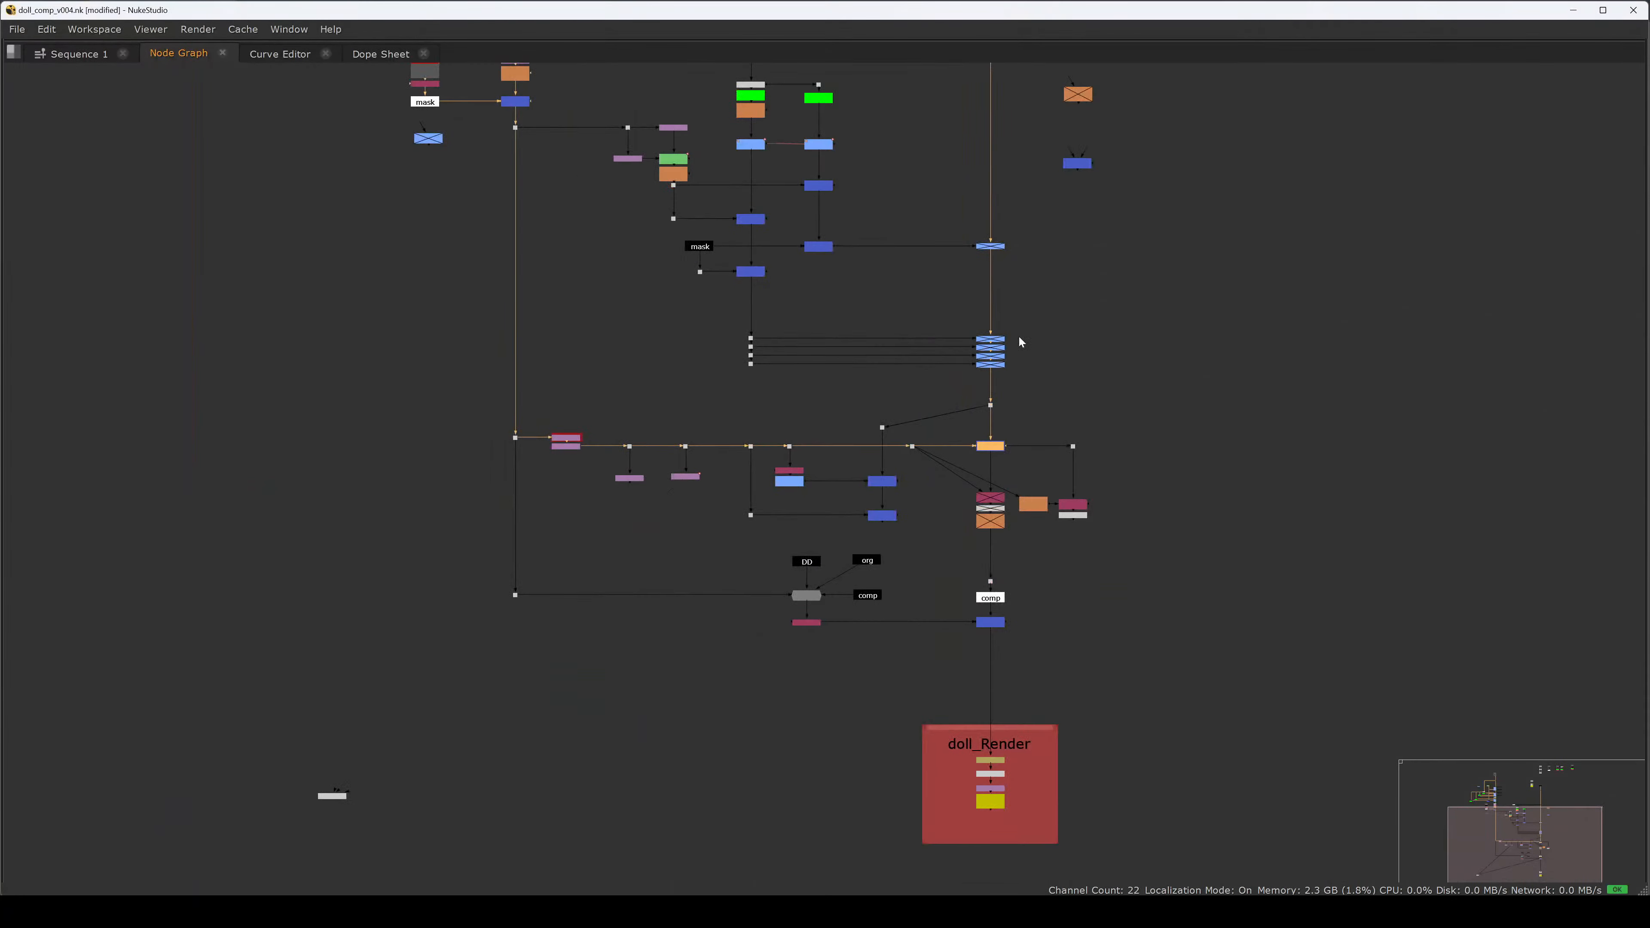
pyautogui.moveTo(1013, 236); pyautogui.dragTo(936, 739, button='middle')
pyautogui.scroll(2, 913, 338)
pyautogui.scroll(1, 913, 339)
pyautogui.moveTo(985, 351); pyautogui.dragTo(884, 400)
pyautogui.moveTo(975, 307); pyautogui.dragTo(927, 418, button='middle')
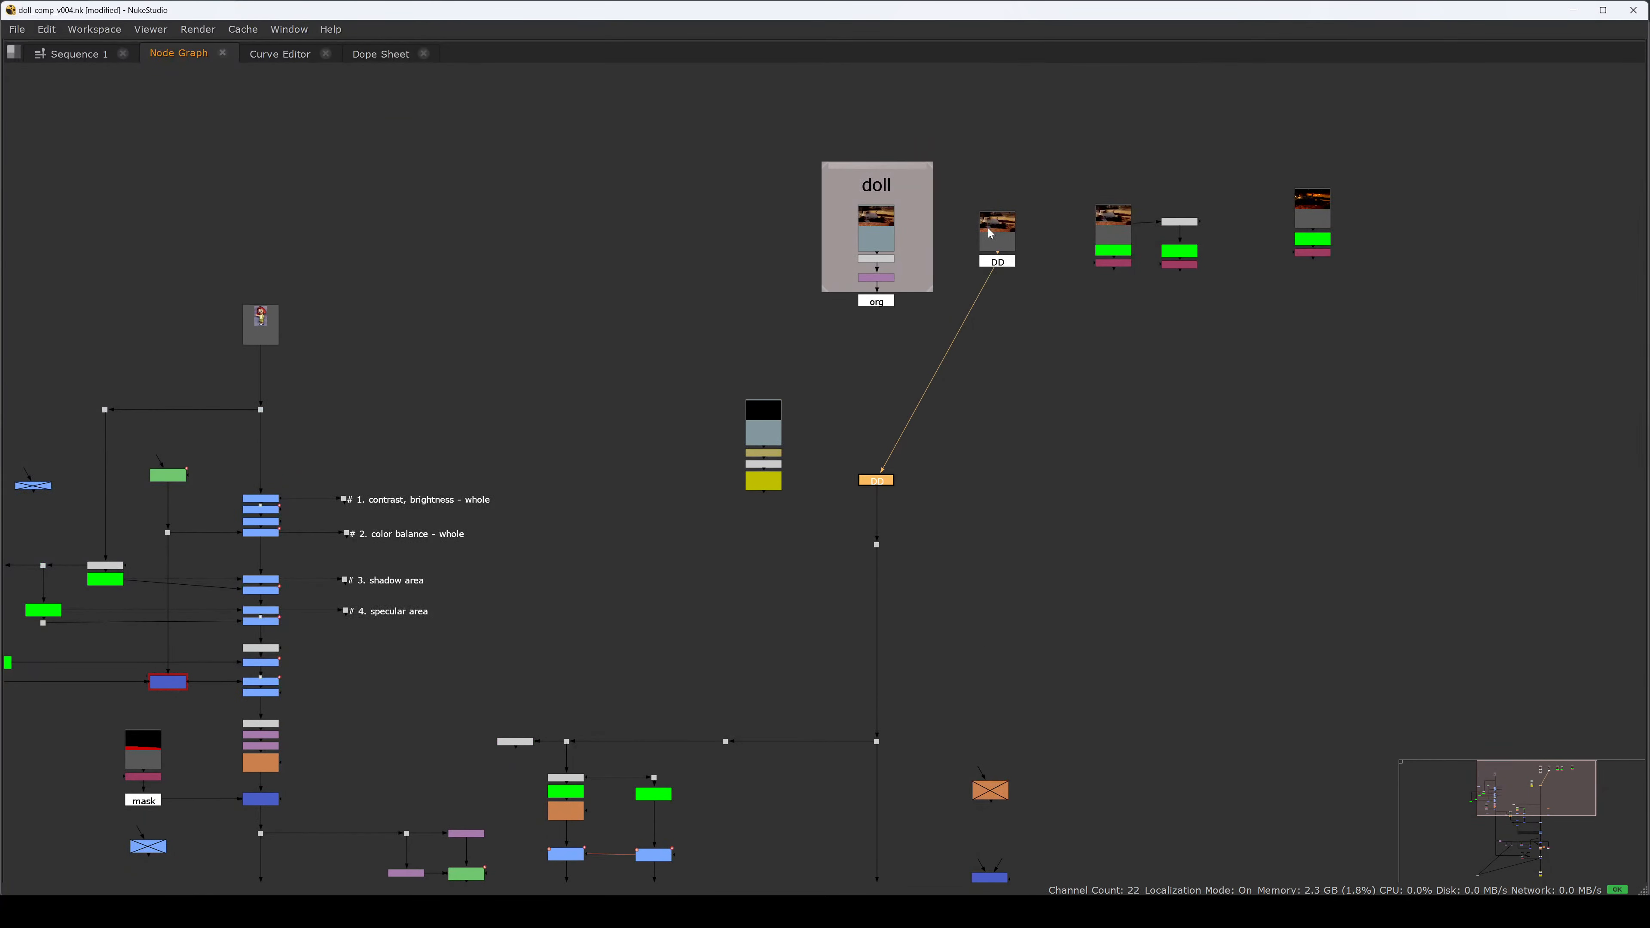
pyautogui.moveTo(1140, 660); pyautogui.dragTo(1133, 298, button='middle')
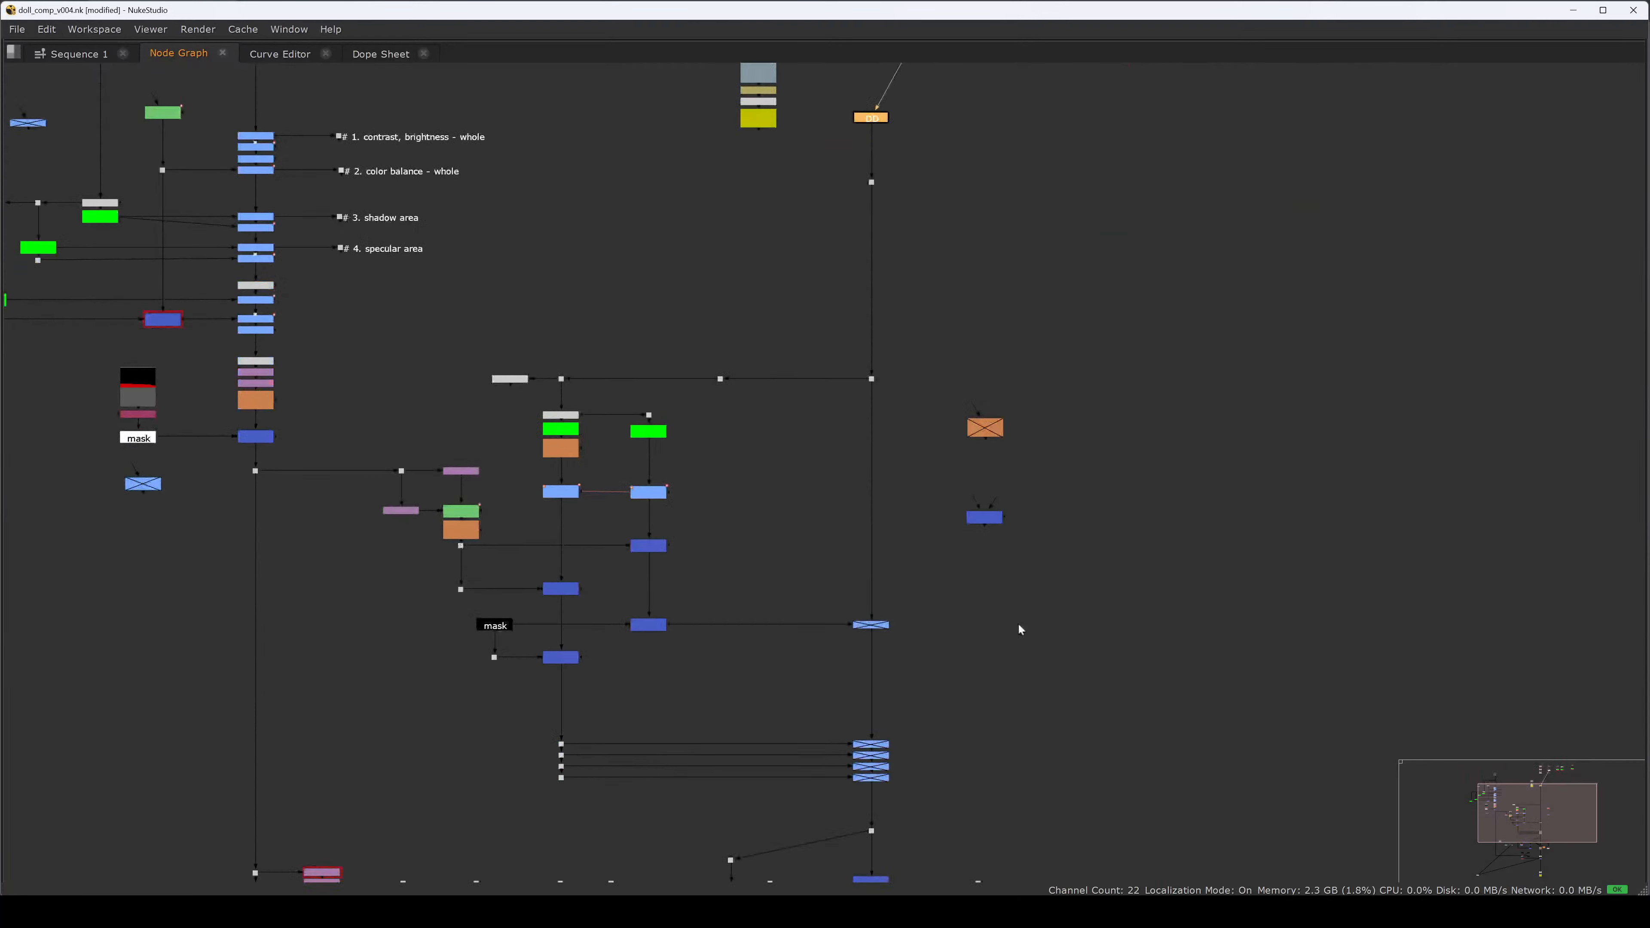
pyautogui.moveTo(1019, 623); pyautogui.dragTo(1053, 244, button='middle')
pyautogui.moveTo(991, 547)
pyautogui.mouseDown(button='middle')
pyautogui.moveTo(969, 281)
pyautogui.moveTo(940, 444)
pyautogui.moveTo(943, 551)
pyautogui.mouseUp(button='middle')
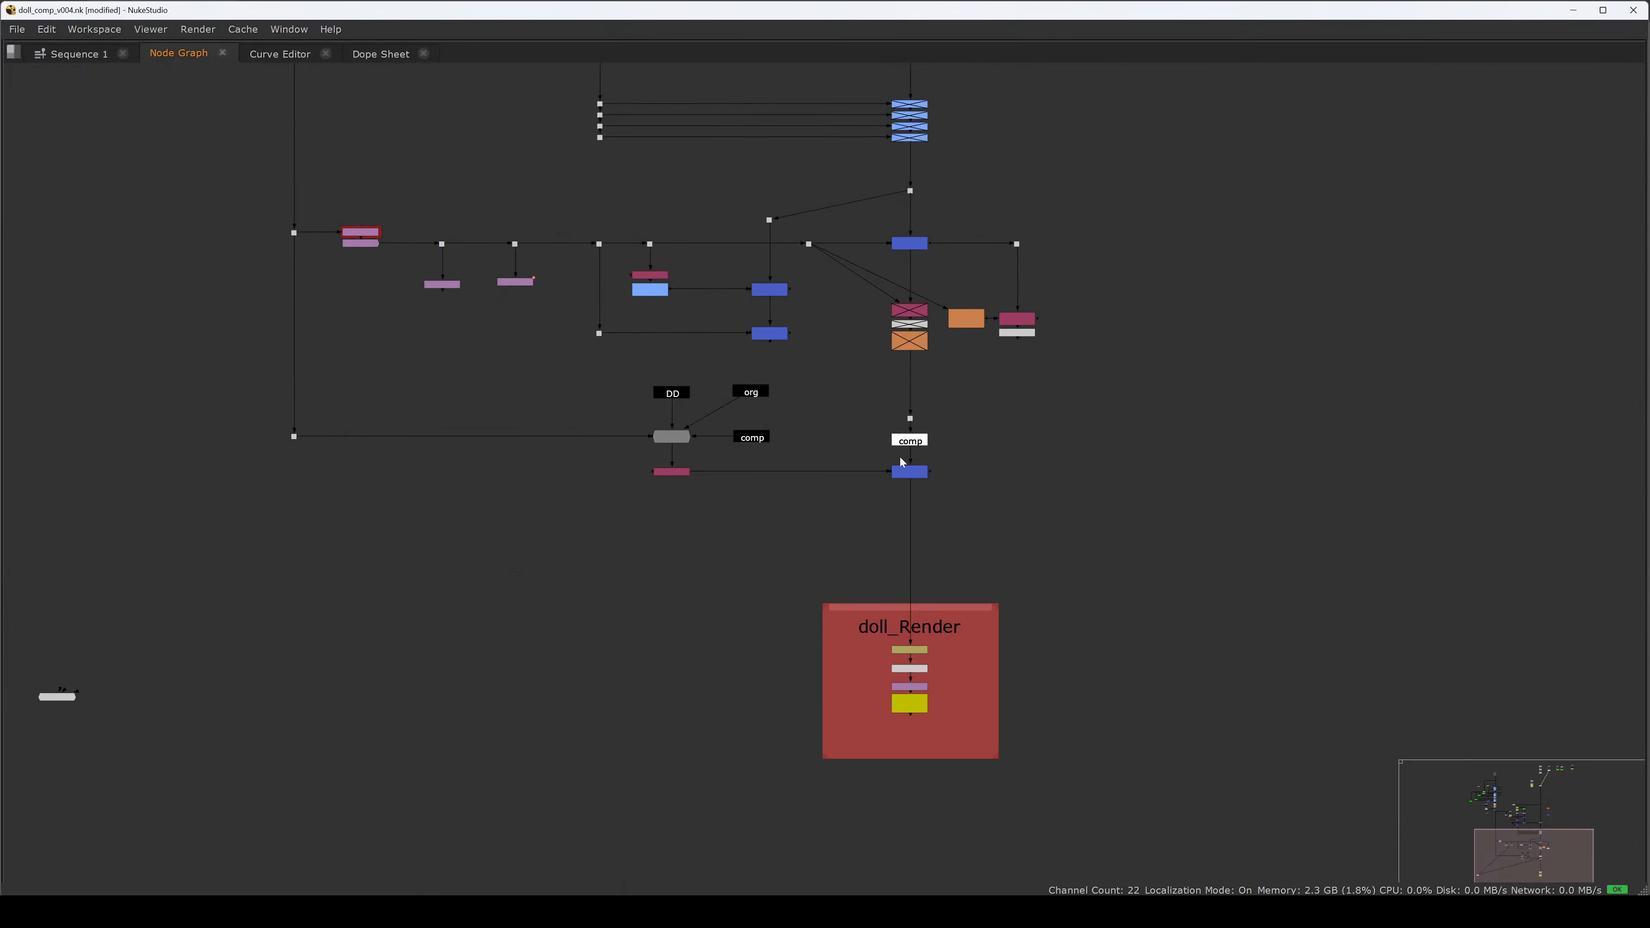
pyautogui.scroll(2, 897, 448)
# Set Merge7's 'set bbox to' option to B.
pyautogui.doubleClick(890, 475)
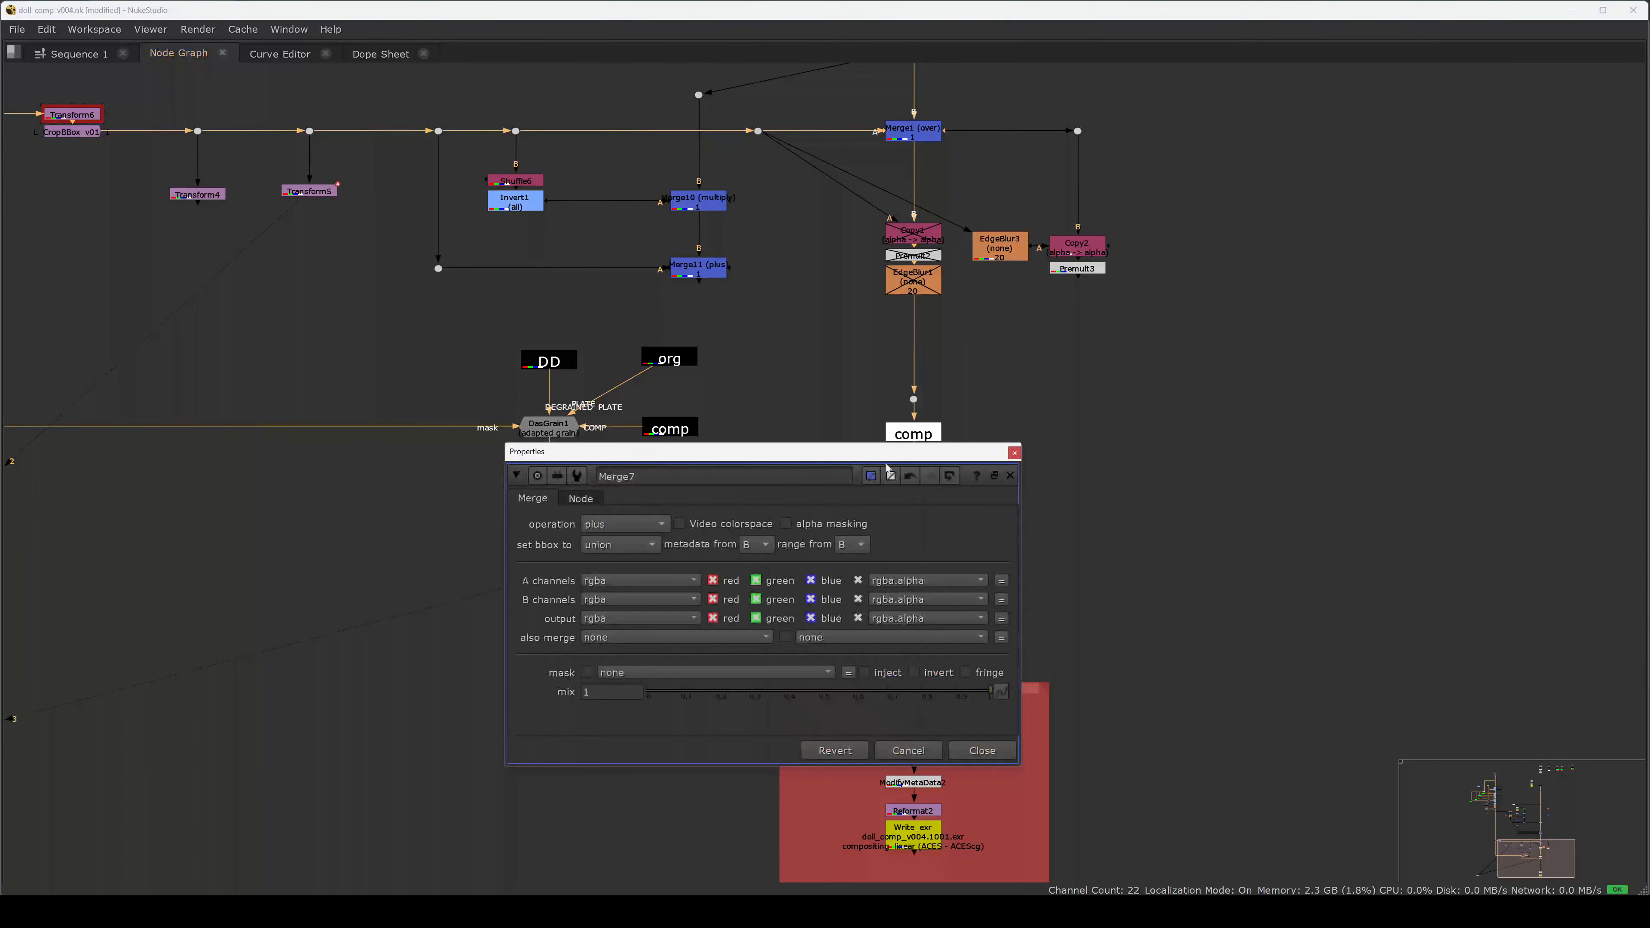
pyautogui.click(624, 546)
pyautogui.click(623, 598)
pyautogui.click(1014, 452)
pyautogui.scroll(-4, 998, 457)
# Marquee-select the comp node column, then deselect and move up the tree.
pyautogui.moveTo(1002, 515); pyautogui.dragTo(917, 134)
pyautogui.moveTo(917, 134); pyautogui.dragTo(771, 501, button='middle')
pyautogui.moveTo(772, 500); pyautogui.dragTo(754, 312)
pyautogui.moveTo(755, 313); pyautogui.dragTo(757, 318)
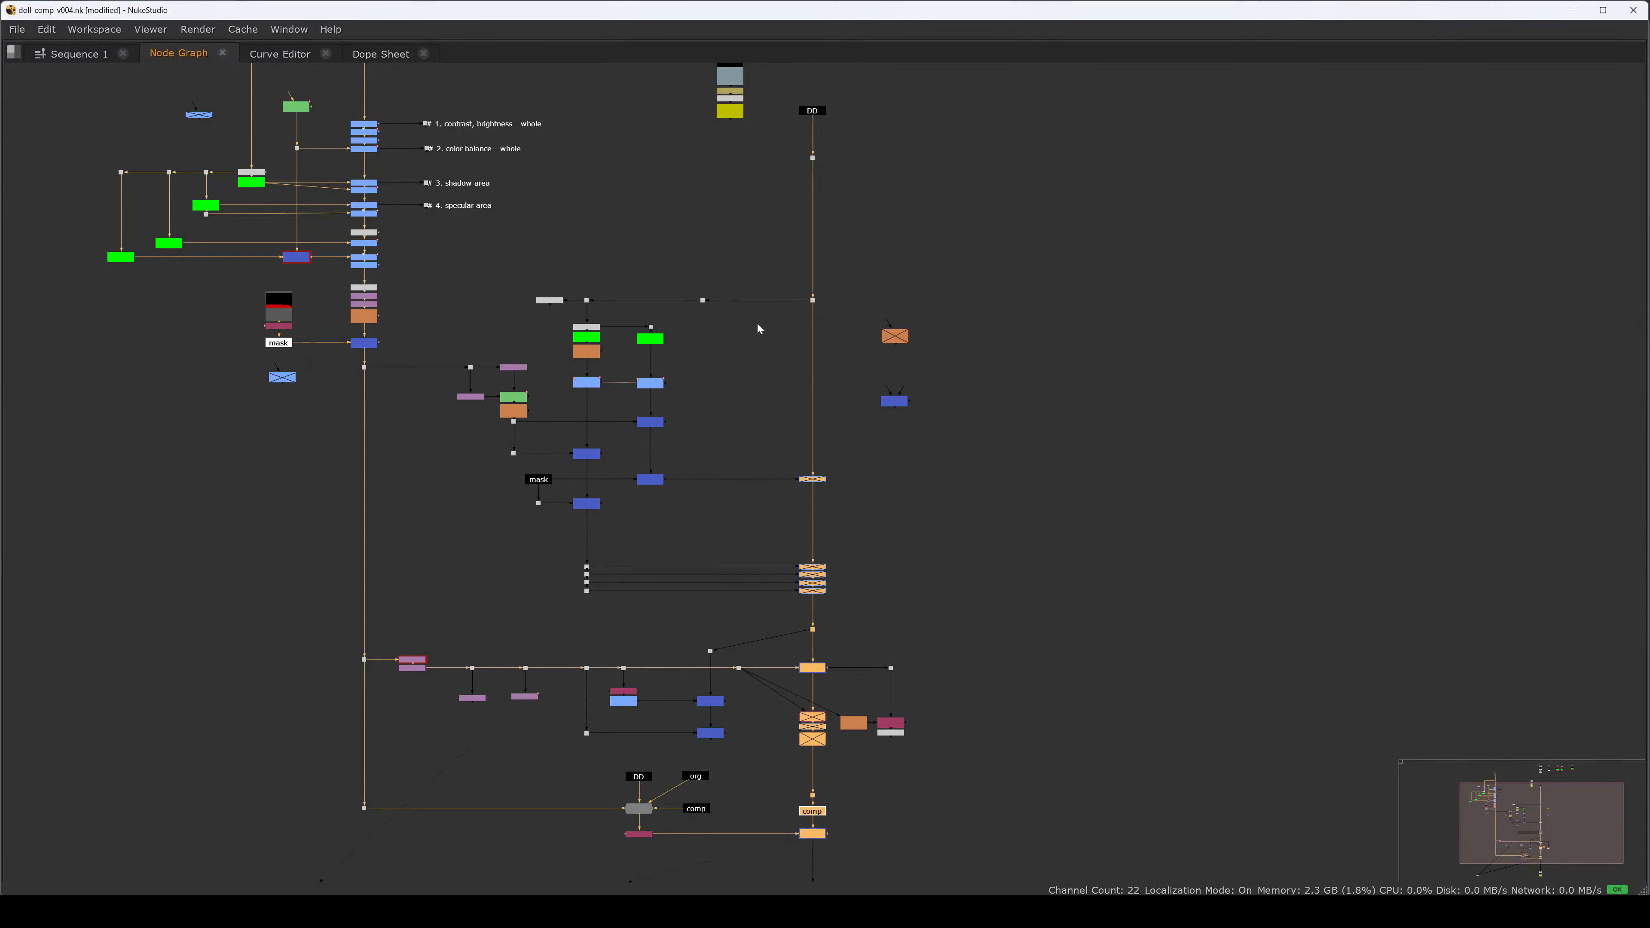
pyautogui.click(911, 549)
pyautogui.moveTo(413, 672); pyautogui.dragTo(443, 631, button='middle')
pyautogui.scroll(1, 443, 631)
pyautogui.scroll(2, 442, 636)
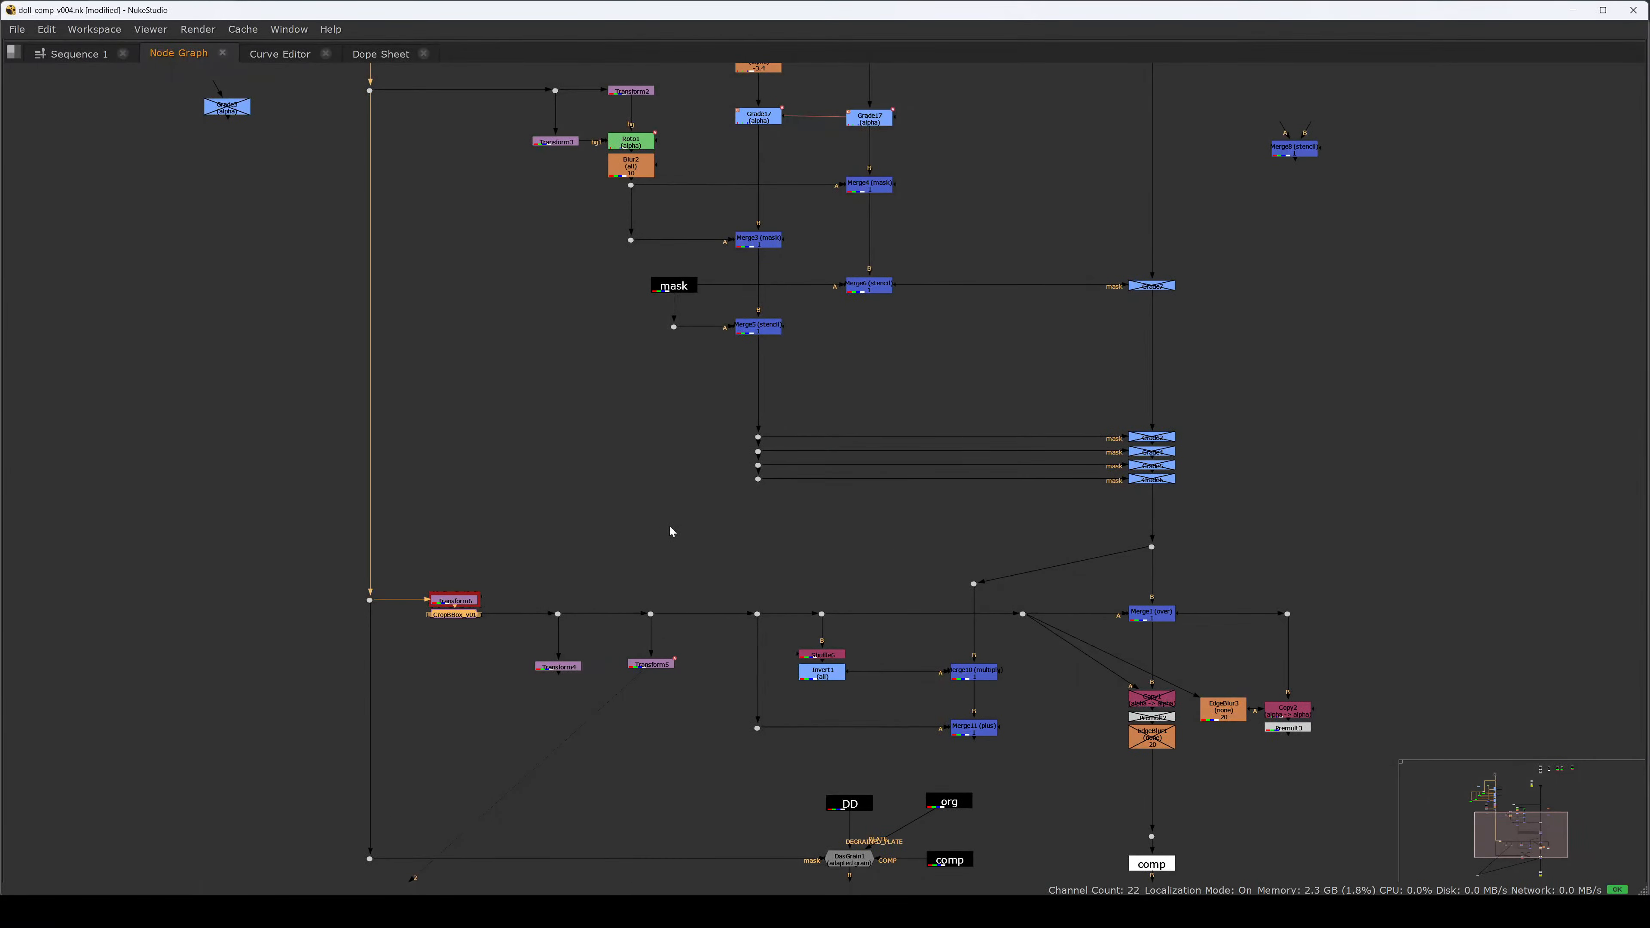
# Disable Transform6 and CropBBox_v01, restore the panel layout, and bring up the Nuke Beginners Guide PDF.
pyautogui.moveTo(501, 572); pyautogui.dragTo(429, 627)
pyautogui.press('d')
pyautogui.click(486, 642)
pyautogui.press('space')
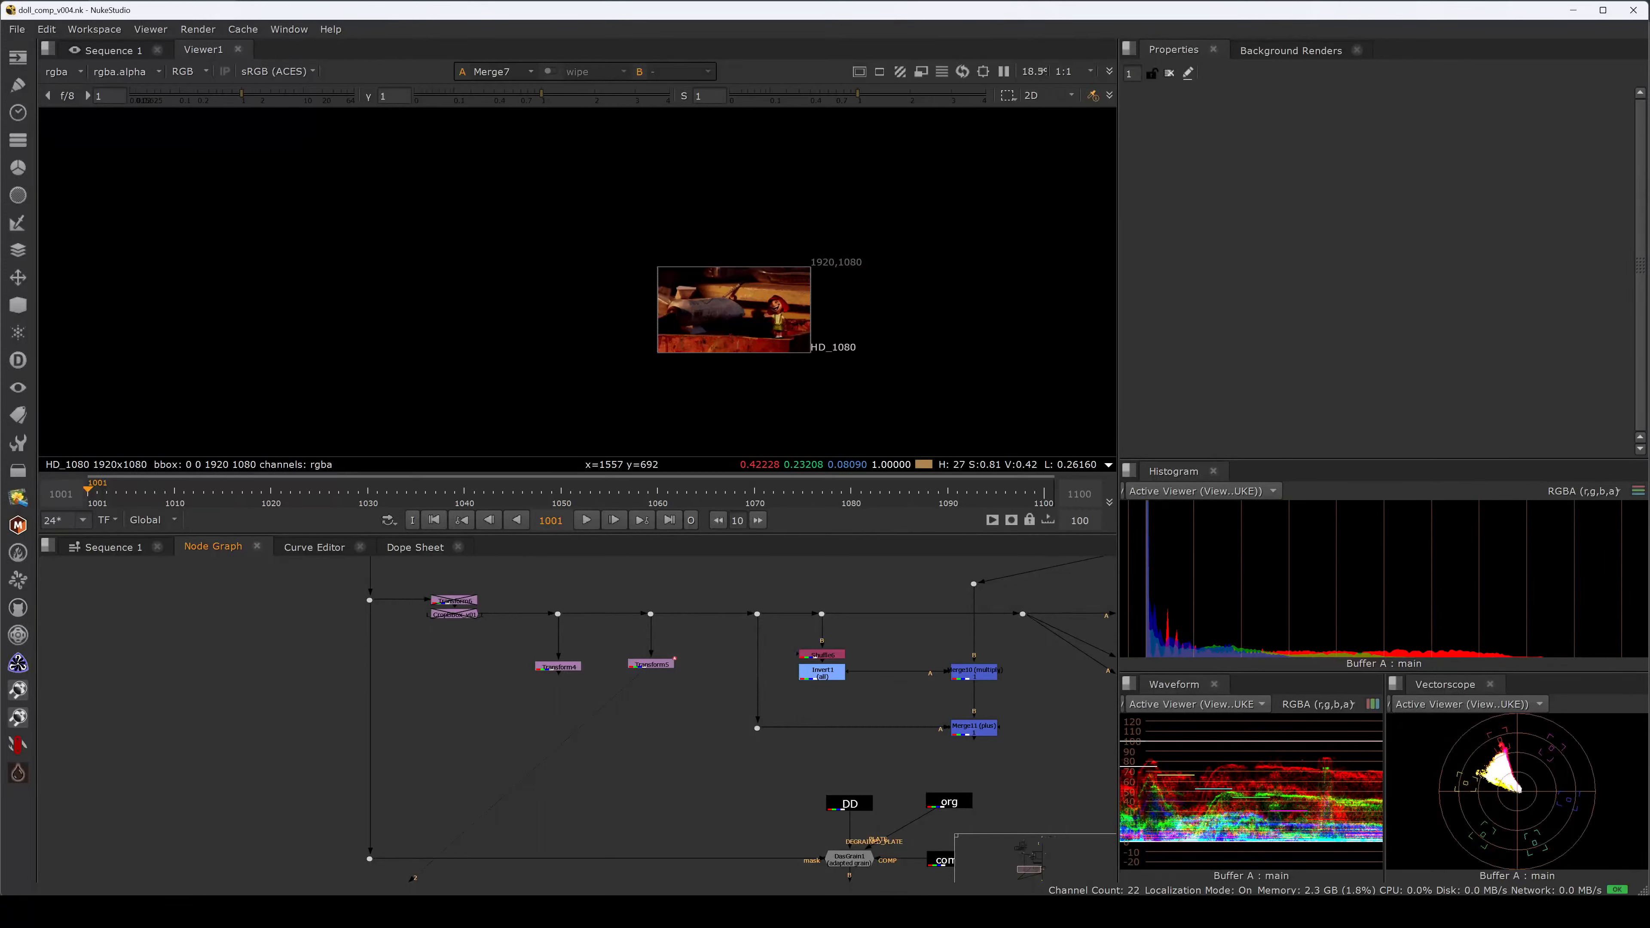
pyautogui.click(793, 815)
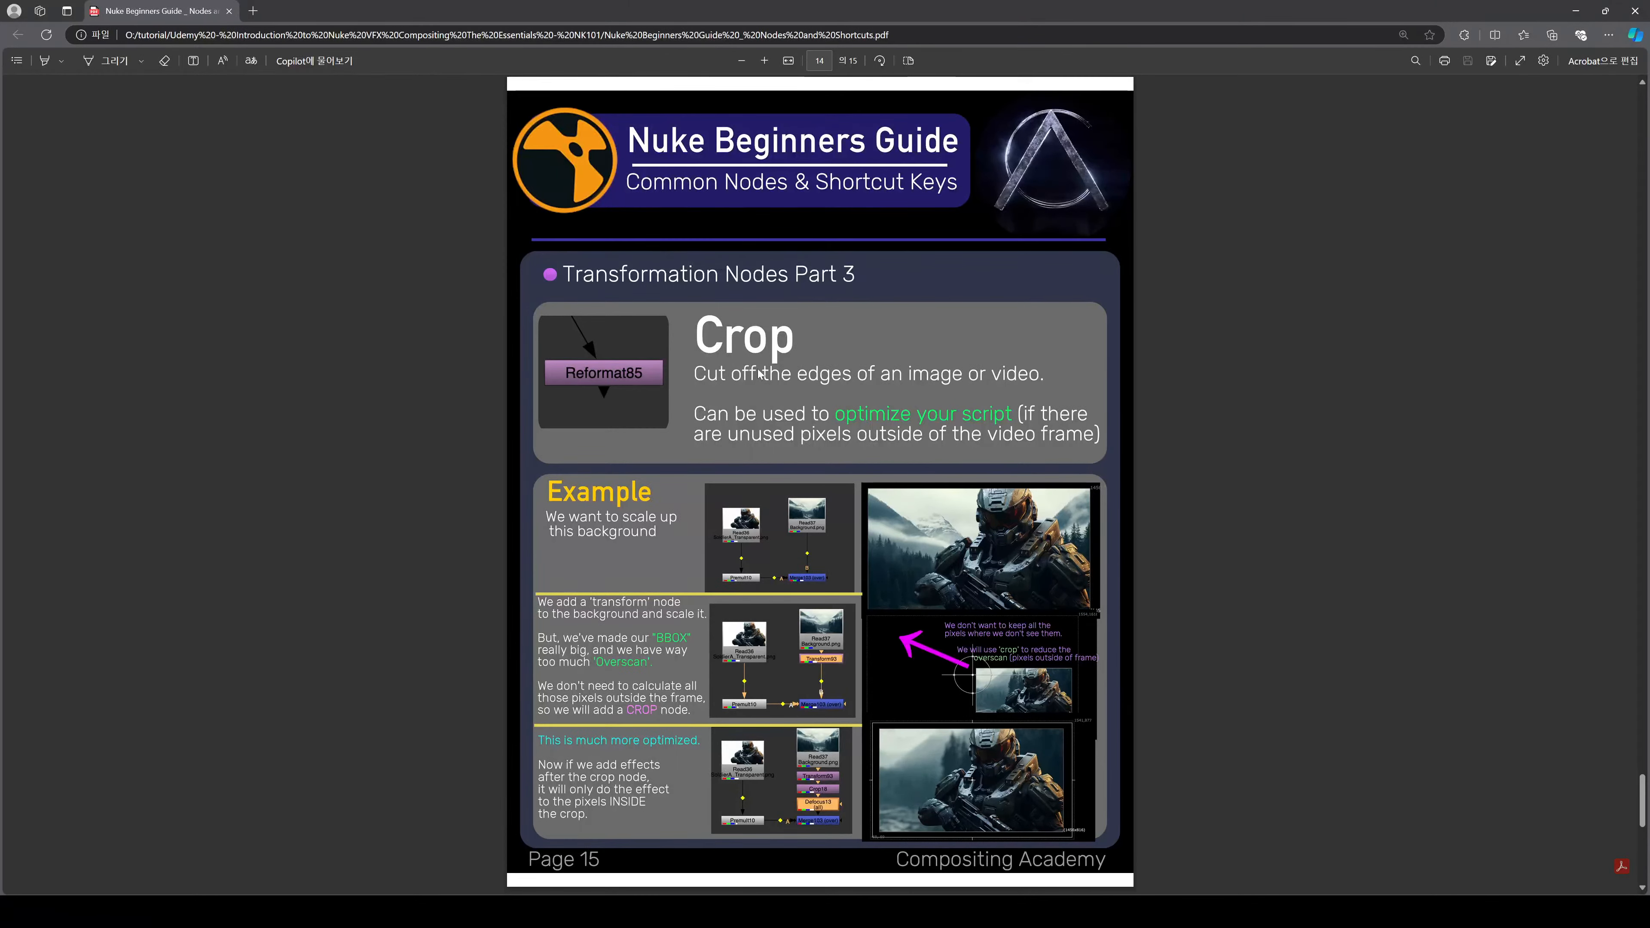
# Scroll the Nuke Beginners Guide PDF down to its final page 15.
pyautogui.scroll(-3, 776, 514)
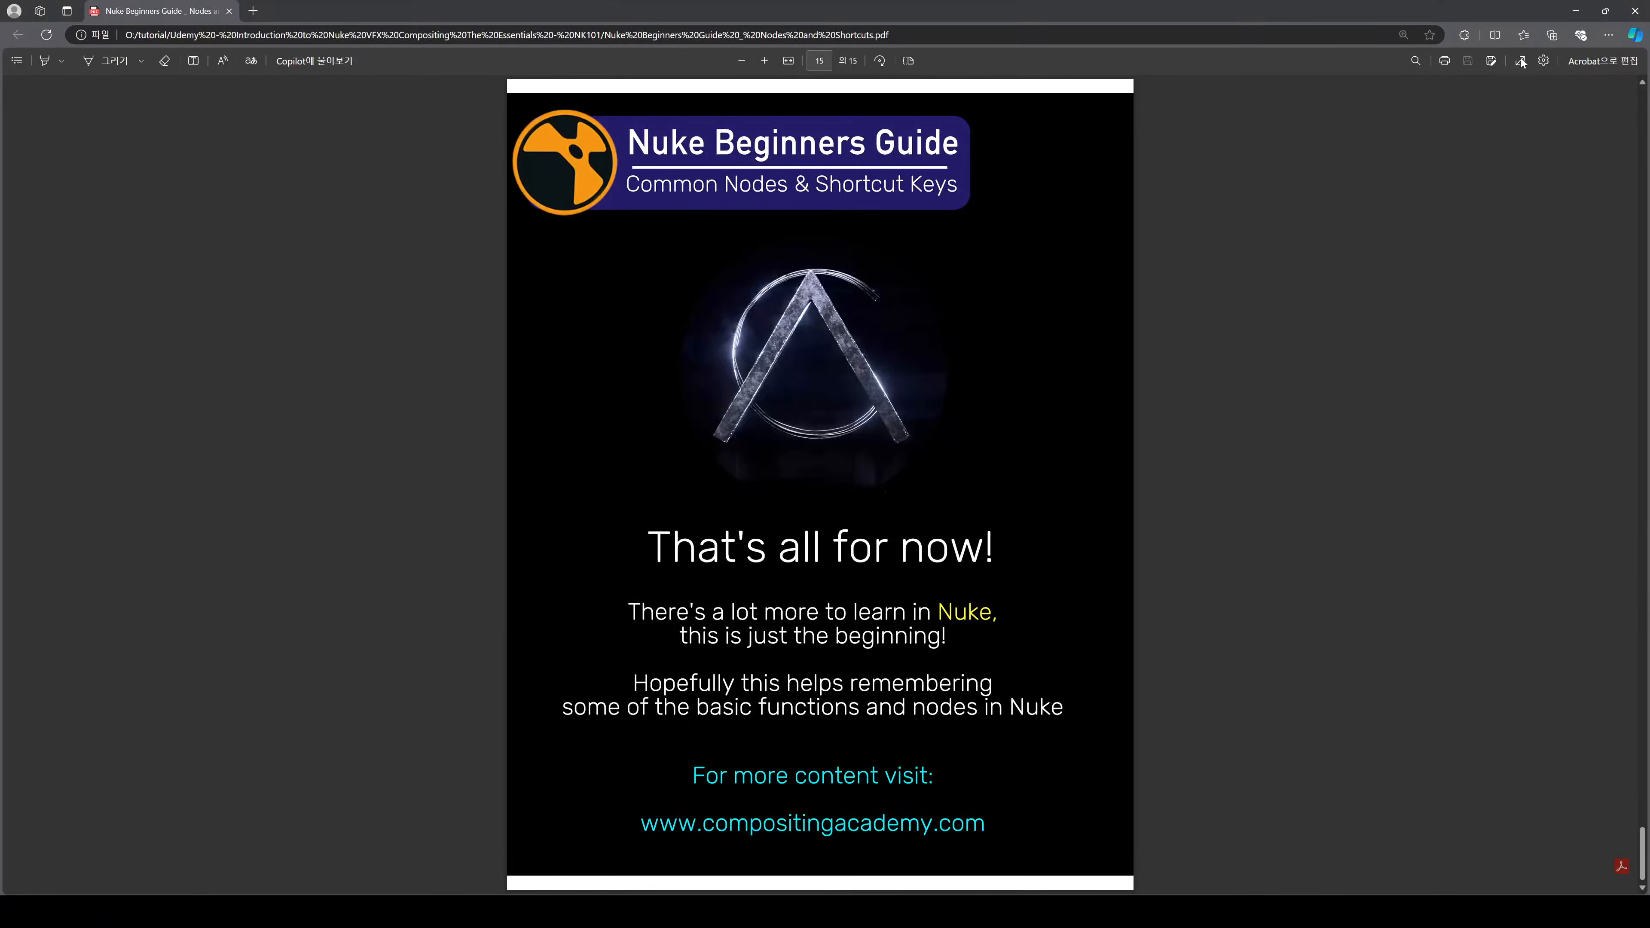
# Close the PDF and remove the Histogram, Waveform and Vectorscope tabs in NukeStudio.
pyautogui.click(1636, 18)
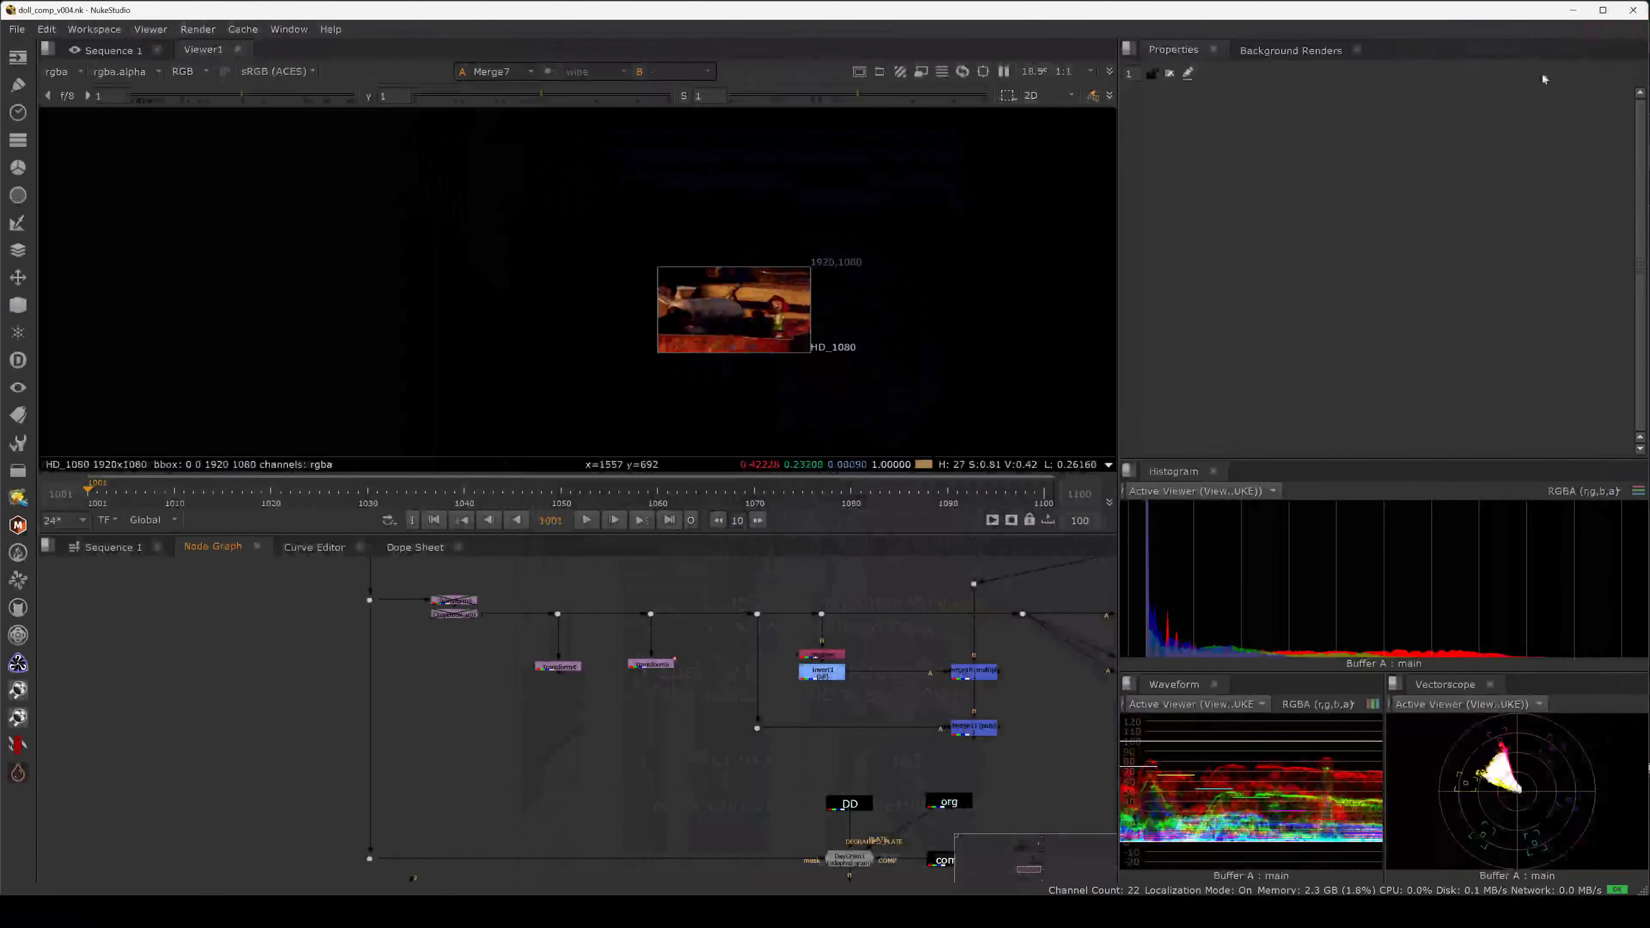
pyautogui.moveTo(771, 621); pyautogui.dragTo(482, 718, button='middle')
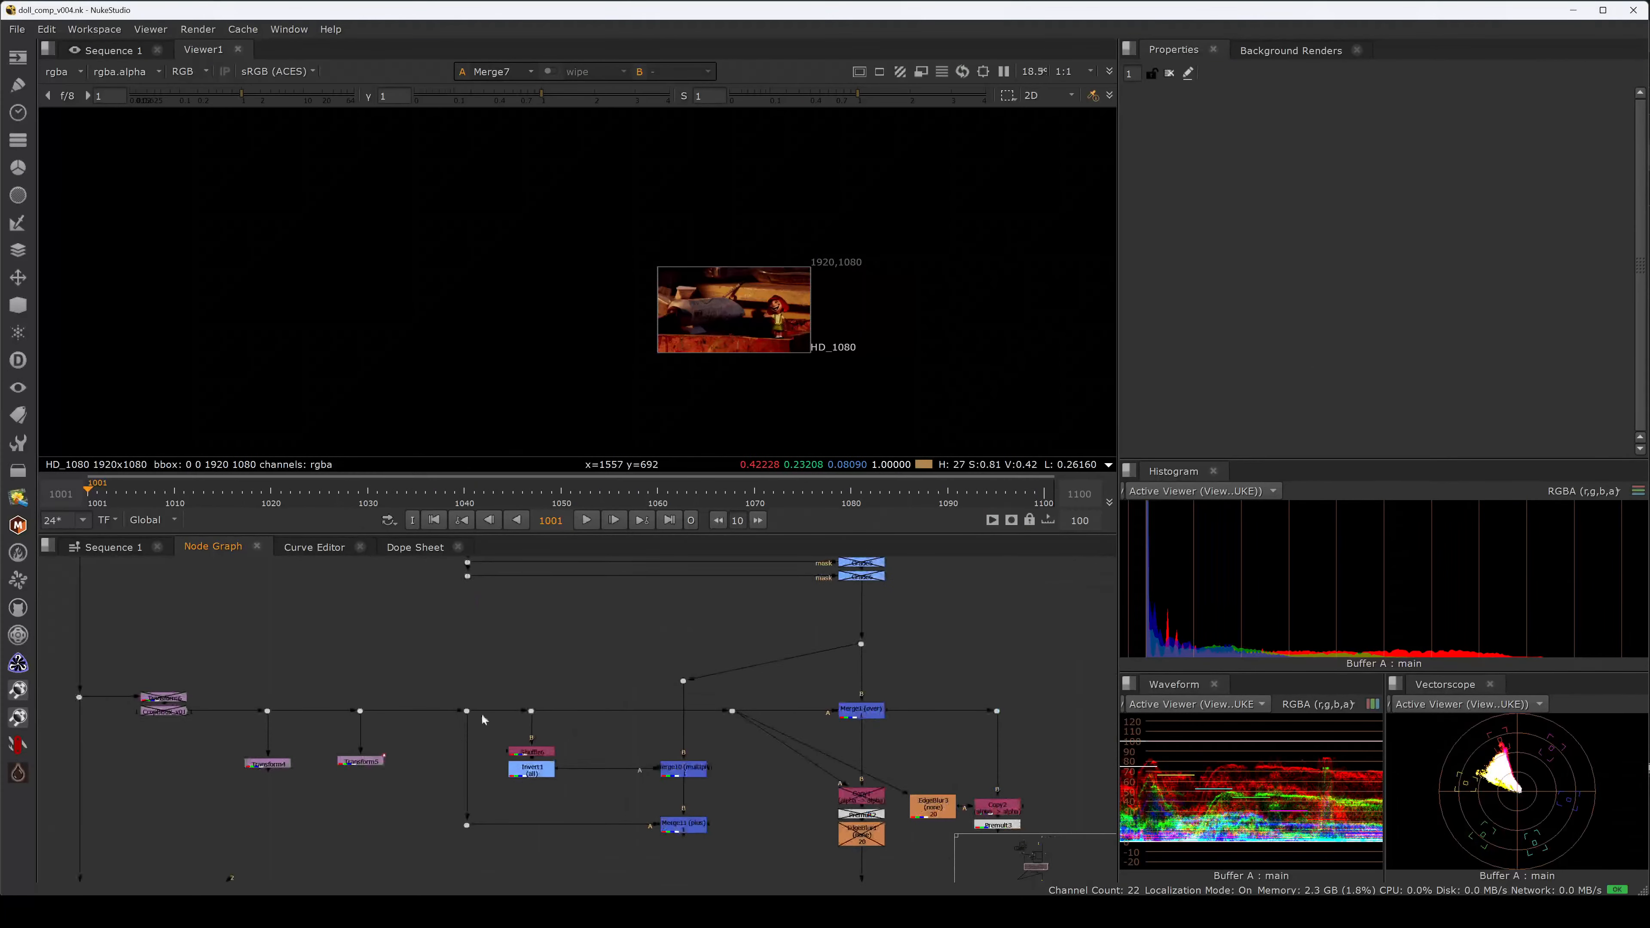
pyautogui.moveTo(791, 688); pyautogui.dragTo(638, 572, button='middle')
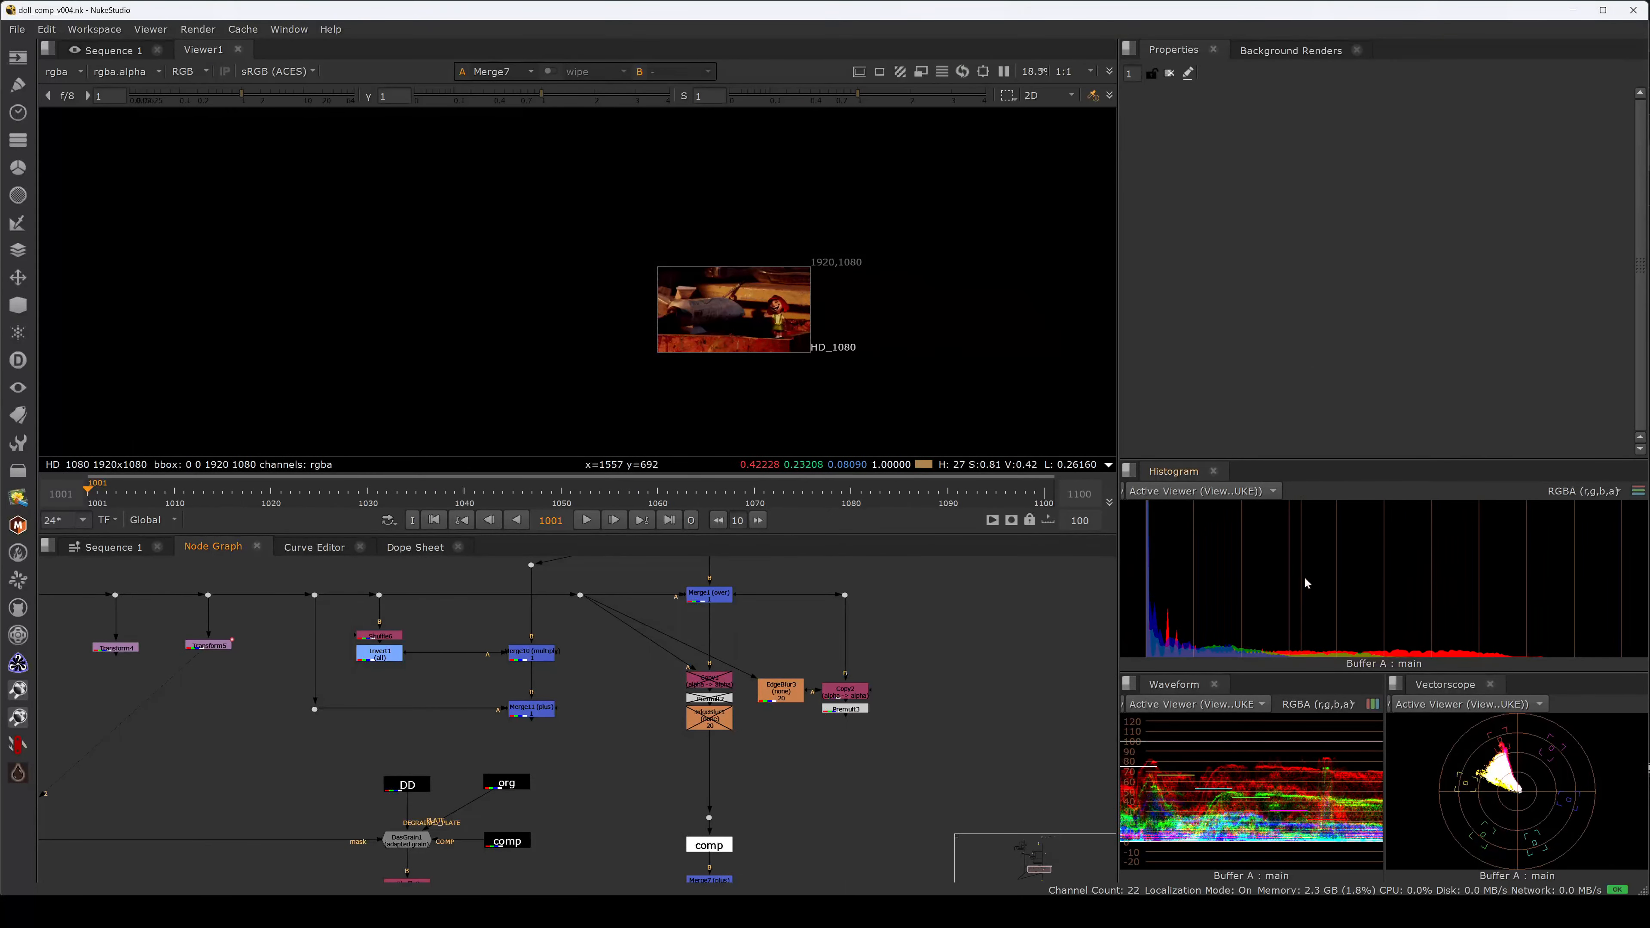
pyautogui.click(1212, 472)
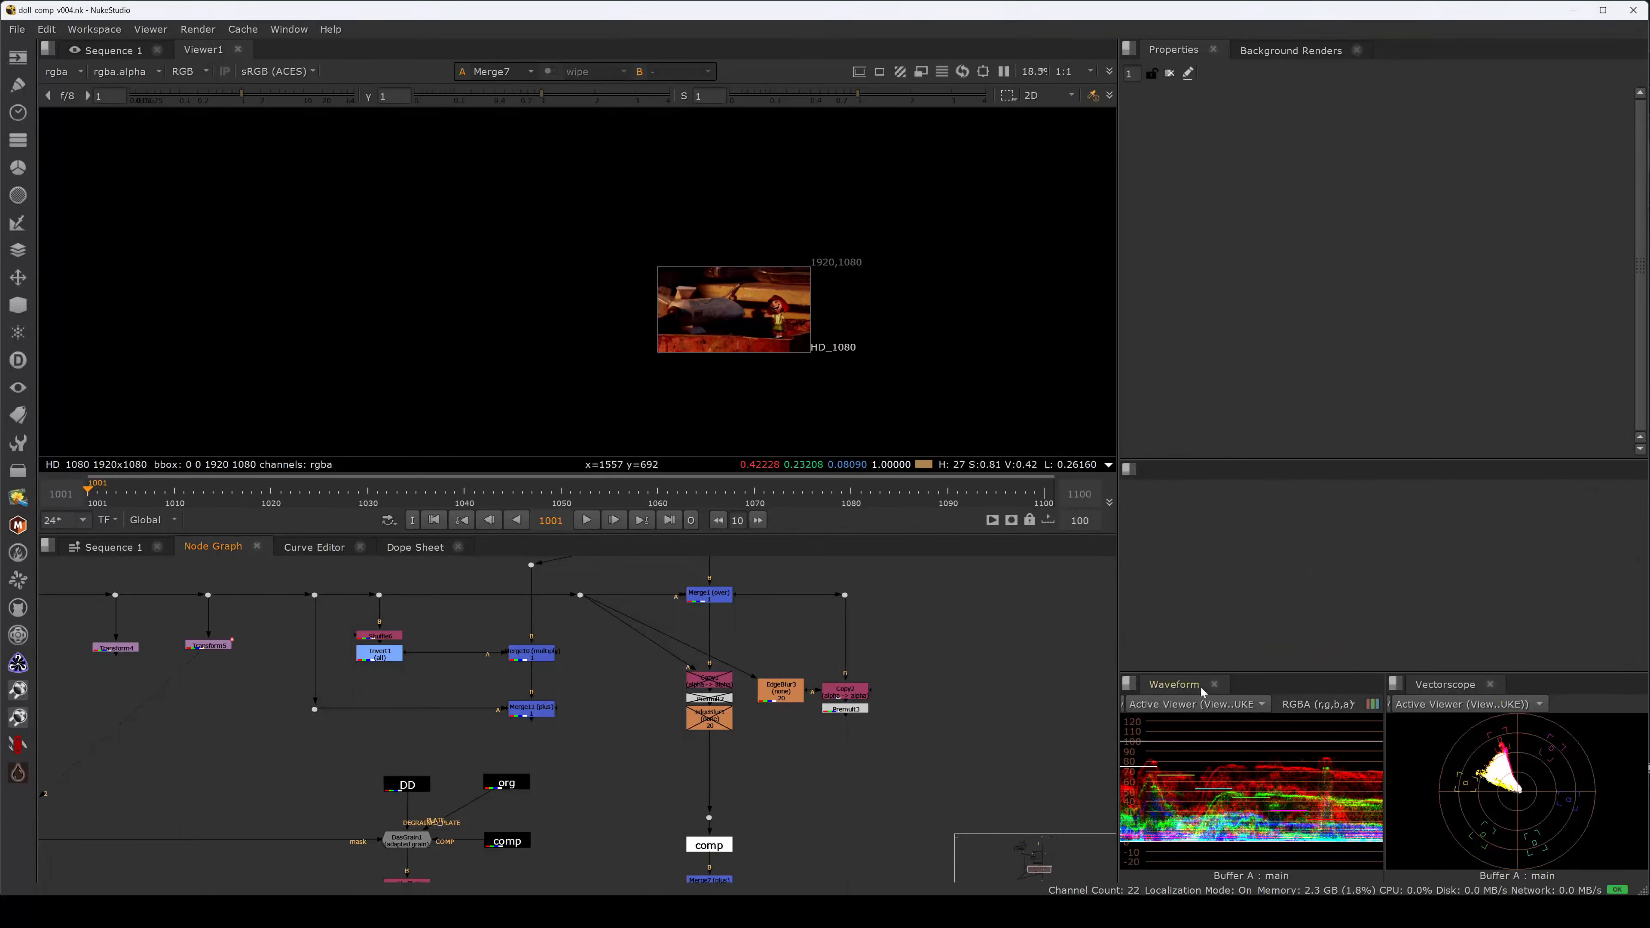
pyautogui.click(1213, 685)
pyautogui.click(1490, 685)
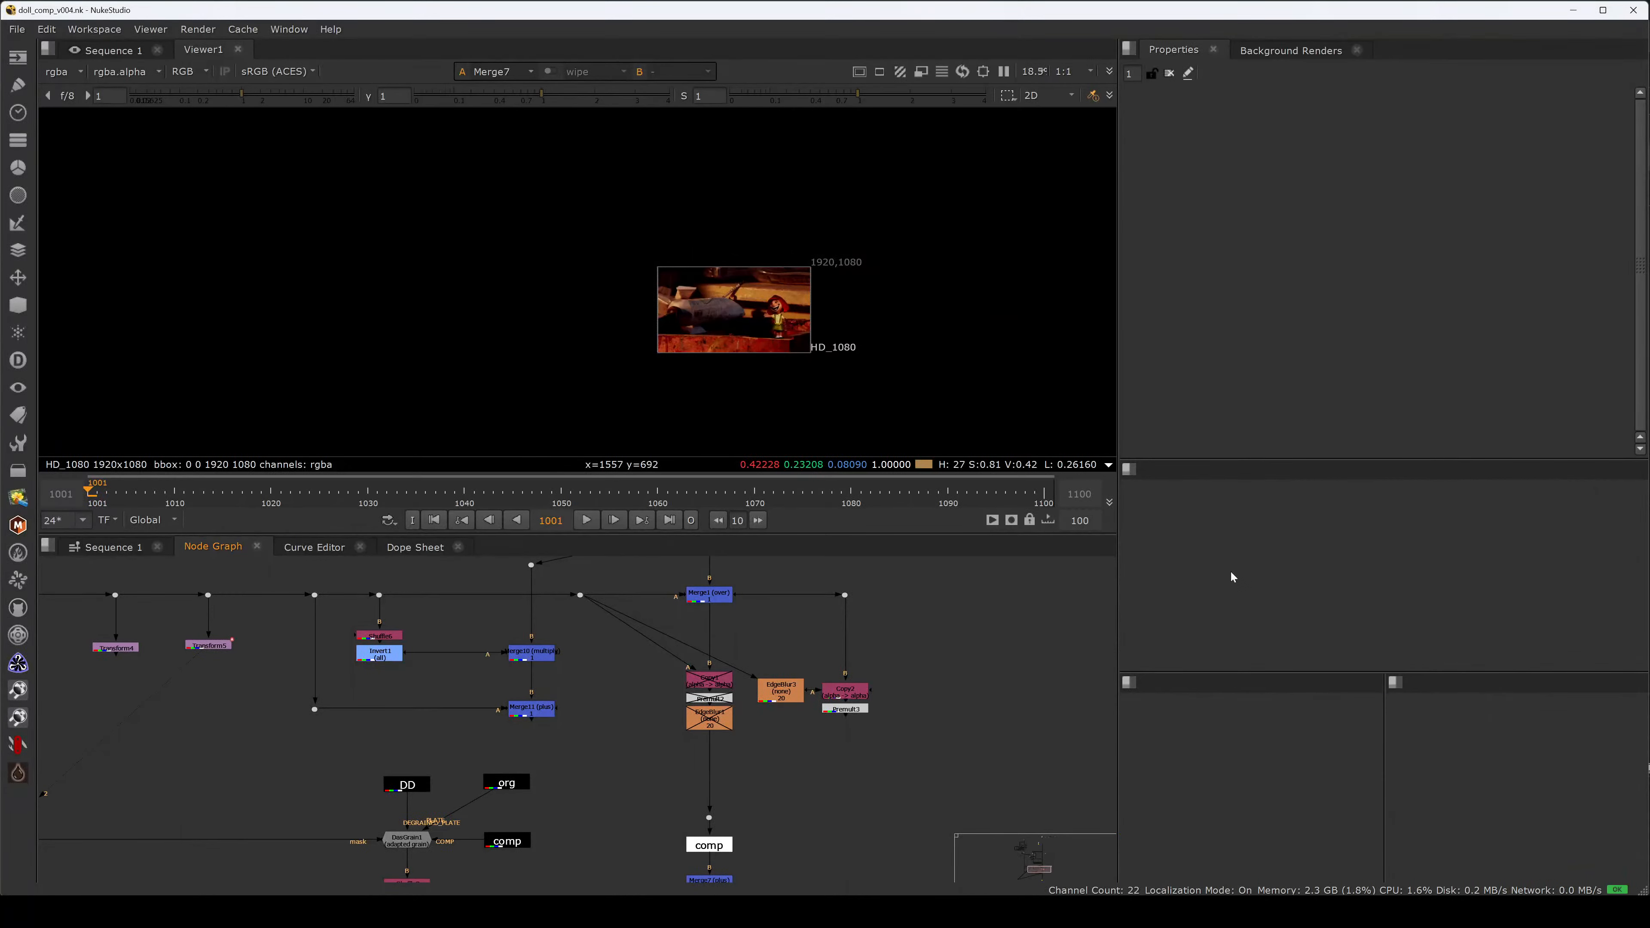
# View Write_exr's output in the viewer and fit the image.
pyautogui.scroll(-5, 727, 649)
pyautogui.moveTo(747, 861); pyautogui.dragTo(740, 604, button='middle')
pyautogui.scroll(5, 714, 633)
pyautogui.click(710, 631)
pyautogui.press('1')
pyautogui.press('f')
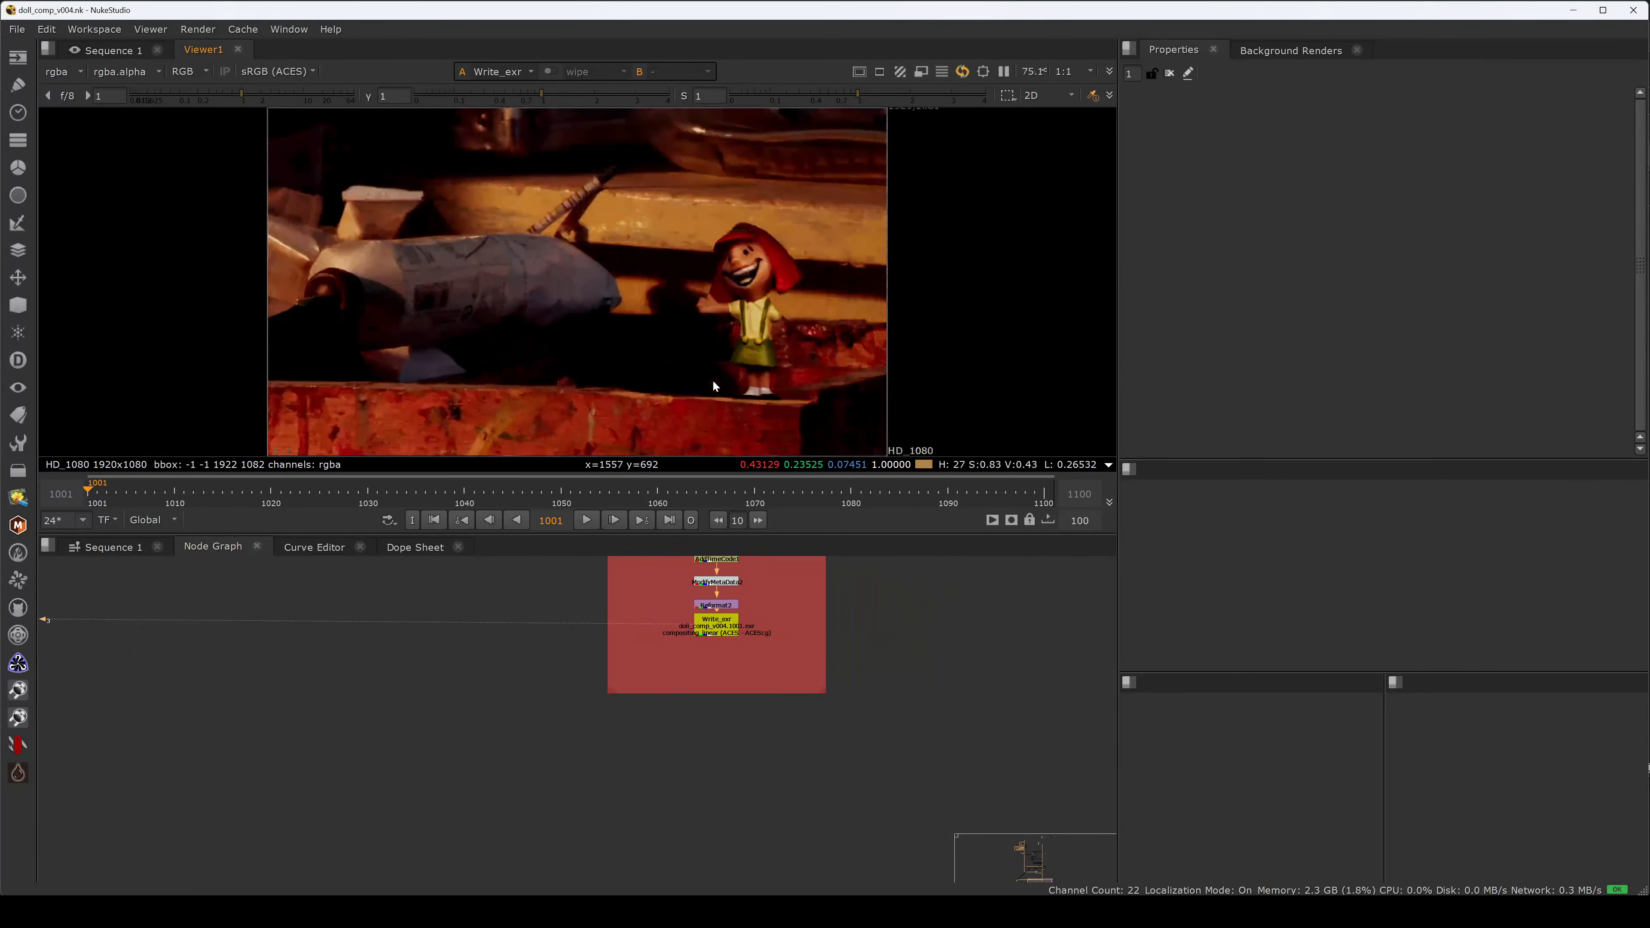
# Disable the Merge1 (over) node to remove the doll from the viewer.
pyautogui.moveTo(702, 687); pyautogui.dragTo(730, 865, button='middle')
pyautogui.moveTo(710, 668); pyautogui.dragTo(722, 847, button='middle')
pyautogui.moveTo(693, 567); pyautogui.dragTo(690, 773, button='middle')
pyautogui.click(752, 609)
pyautogui.press('d')
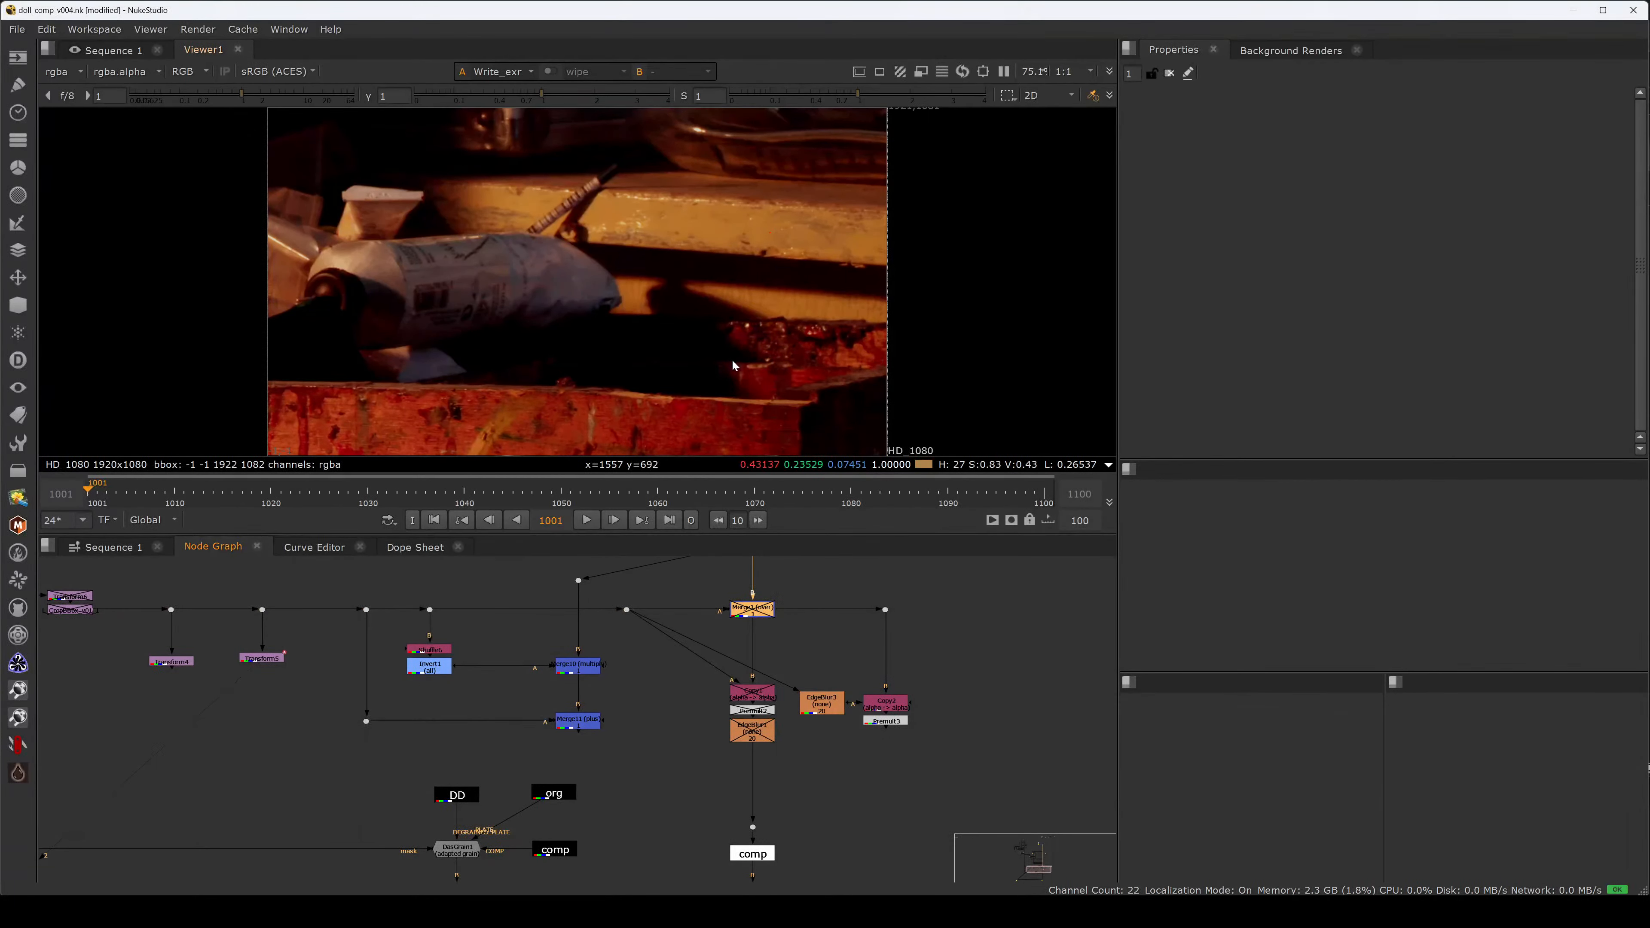
# Add a new Histogram scope via Windows > New Scope and dock it in the empty pane.
pyautogui.click(1130, 470)
pyautogui.moveTo(1181, 628)
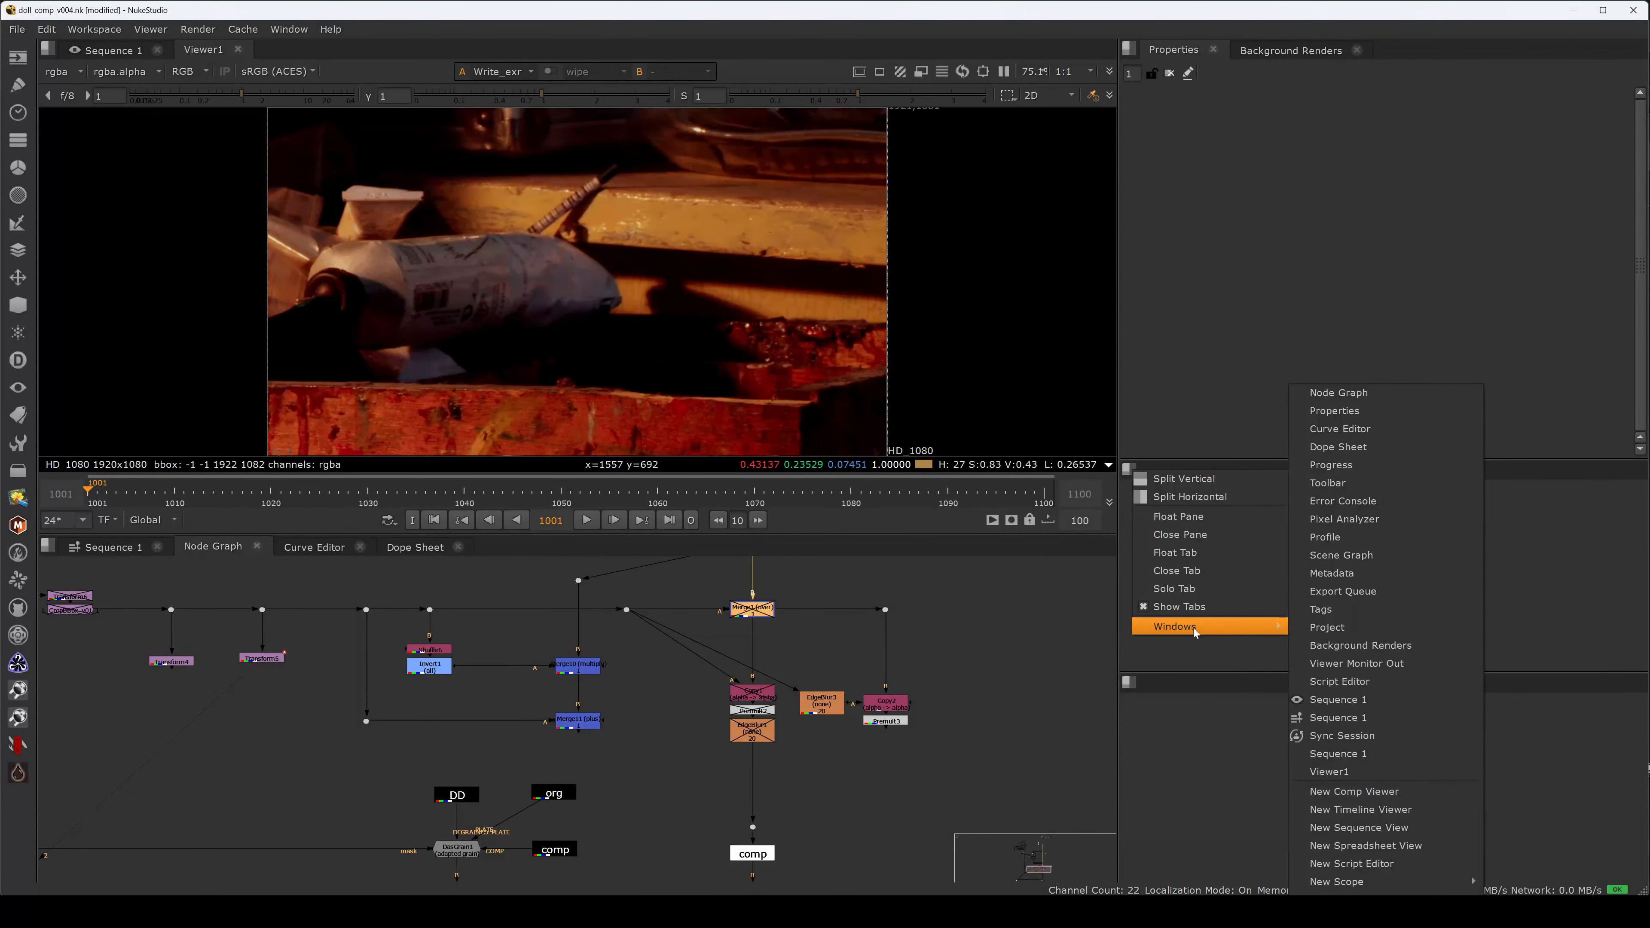
pyautogui.moveTo(1381, 882)
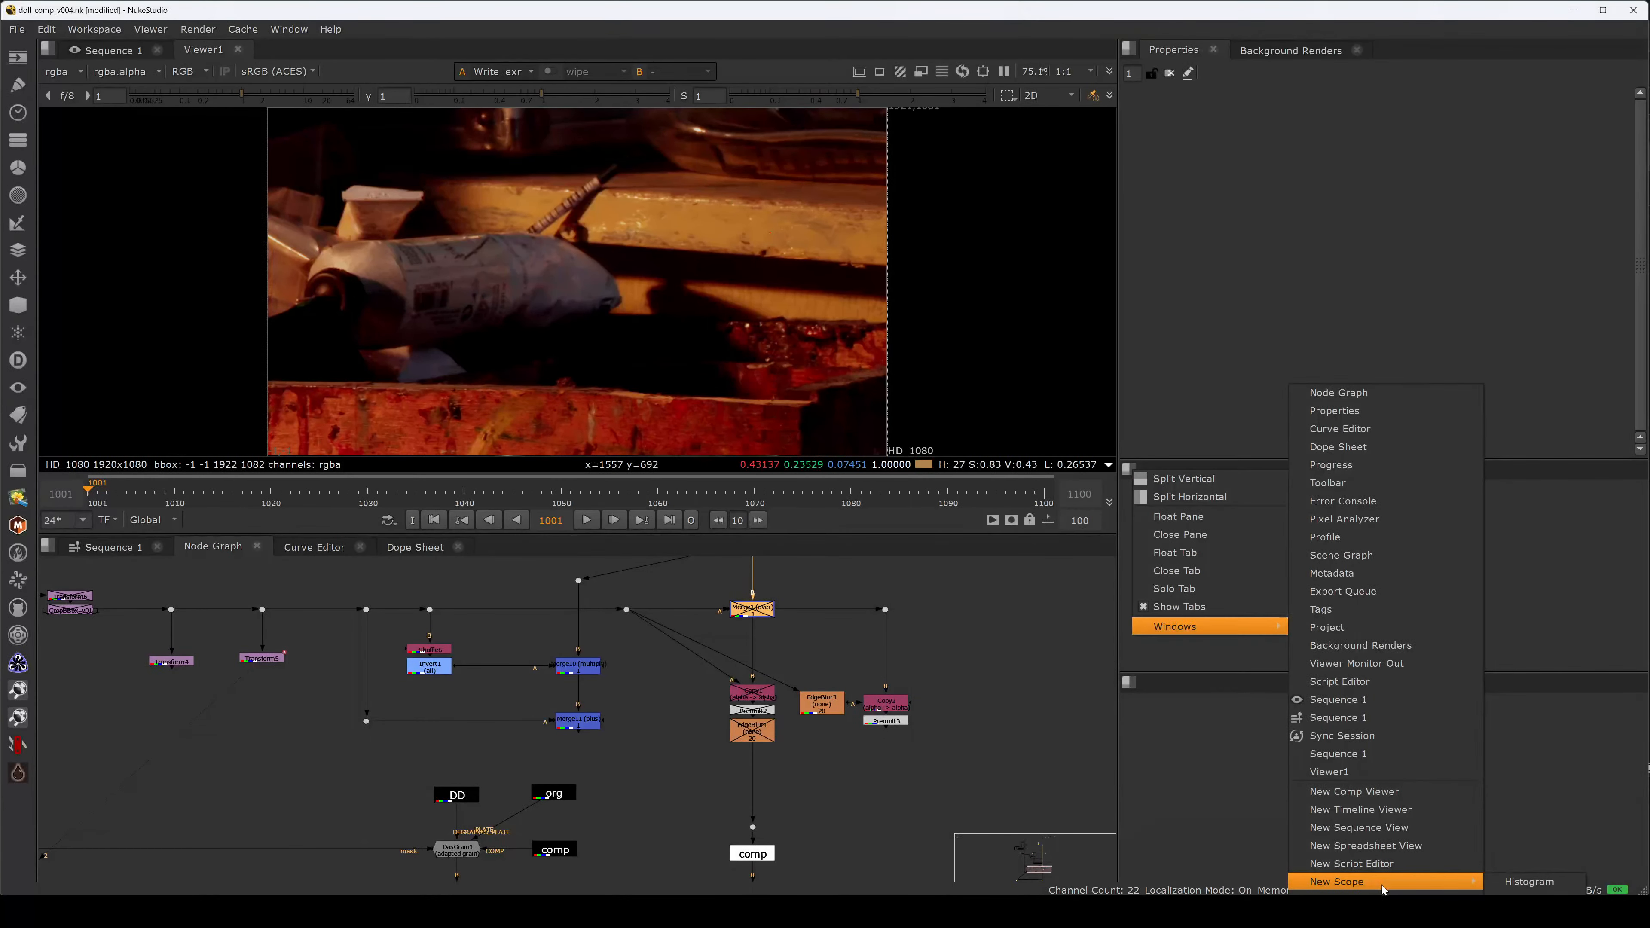
pyautogui.click(1520, 882)
pyautogui.moveTo(837, 455); pyautogui.dragTo(1274, 523)
# Add a new Waveform scope and dock it in the lower pane.
pyautogui.click(1130, 682)
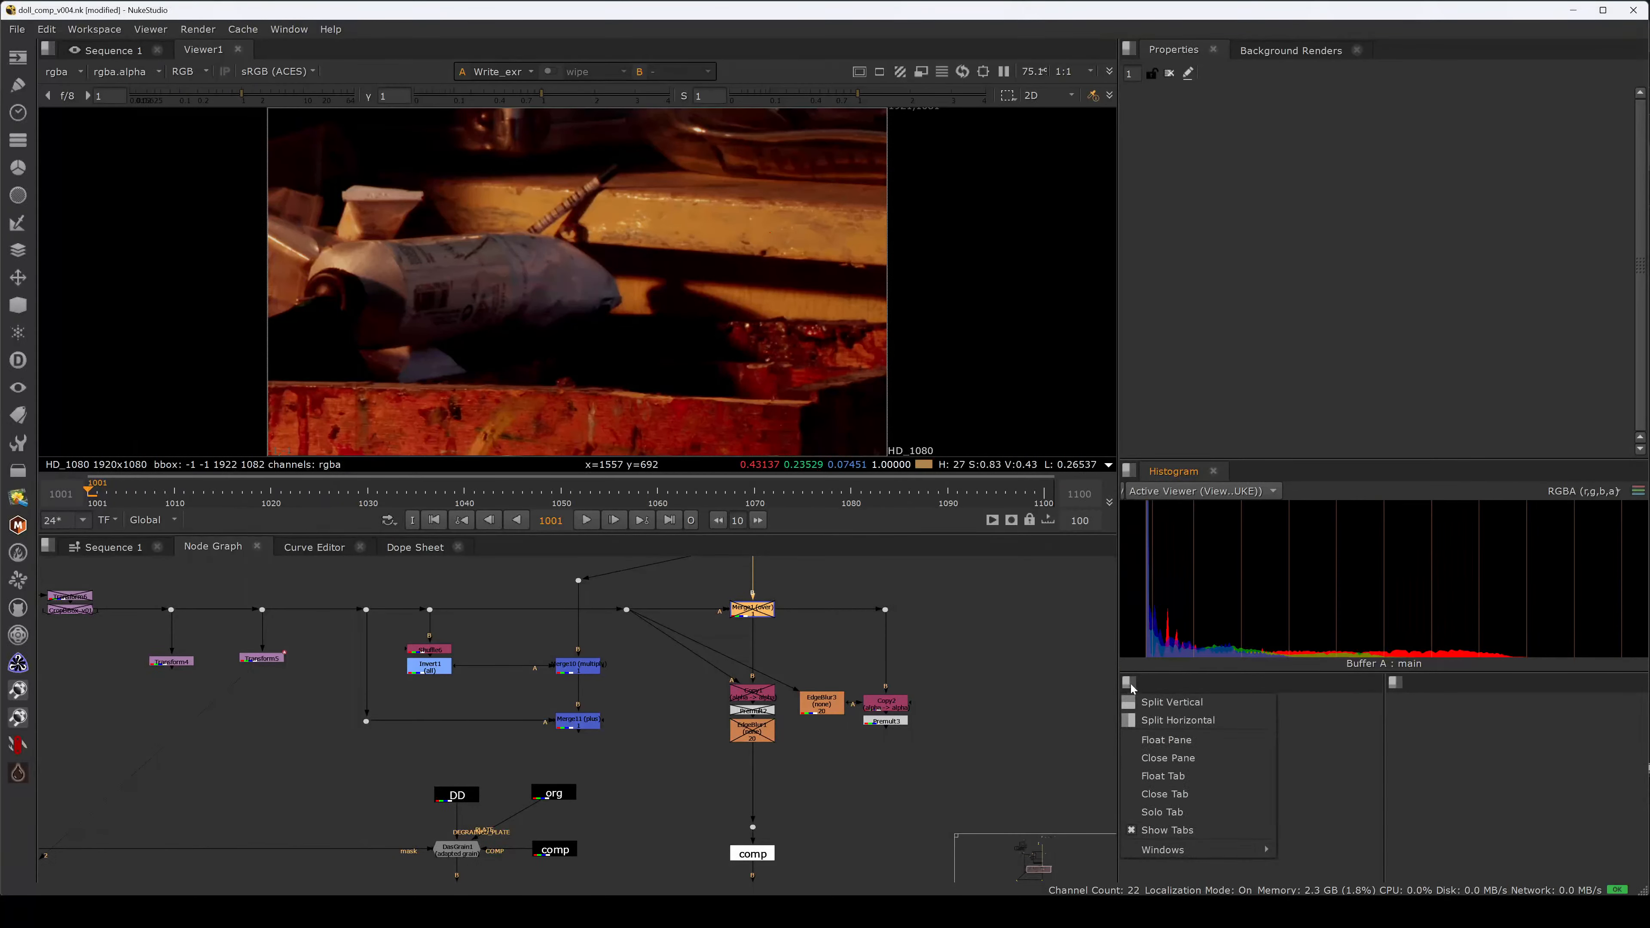
pyautogui.moveTo(1212, 848)
pyautogui.moveTo(1360, 886)
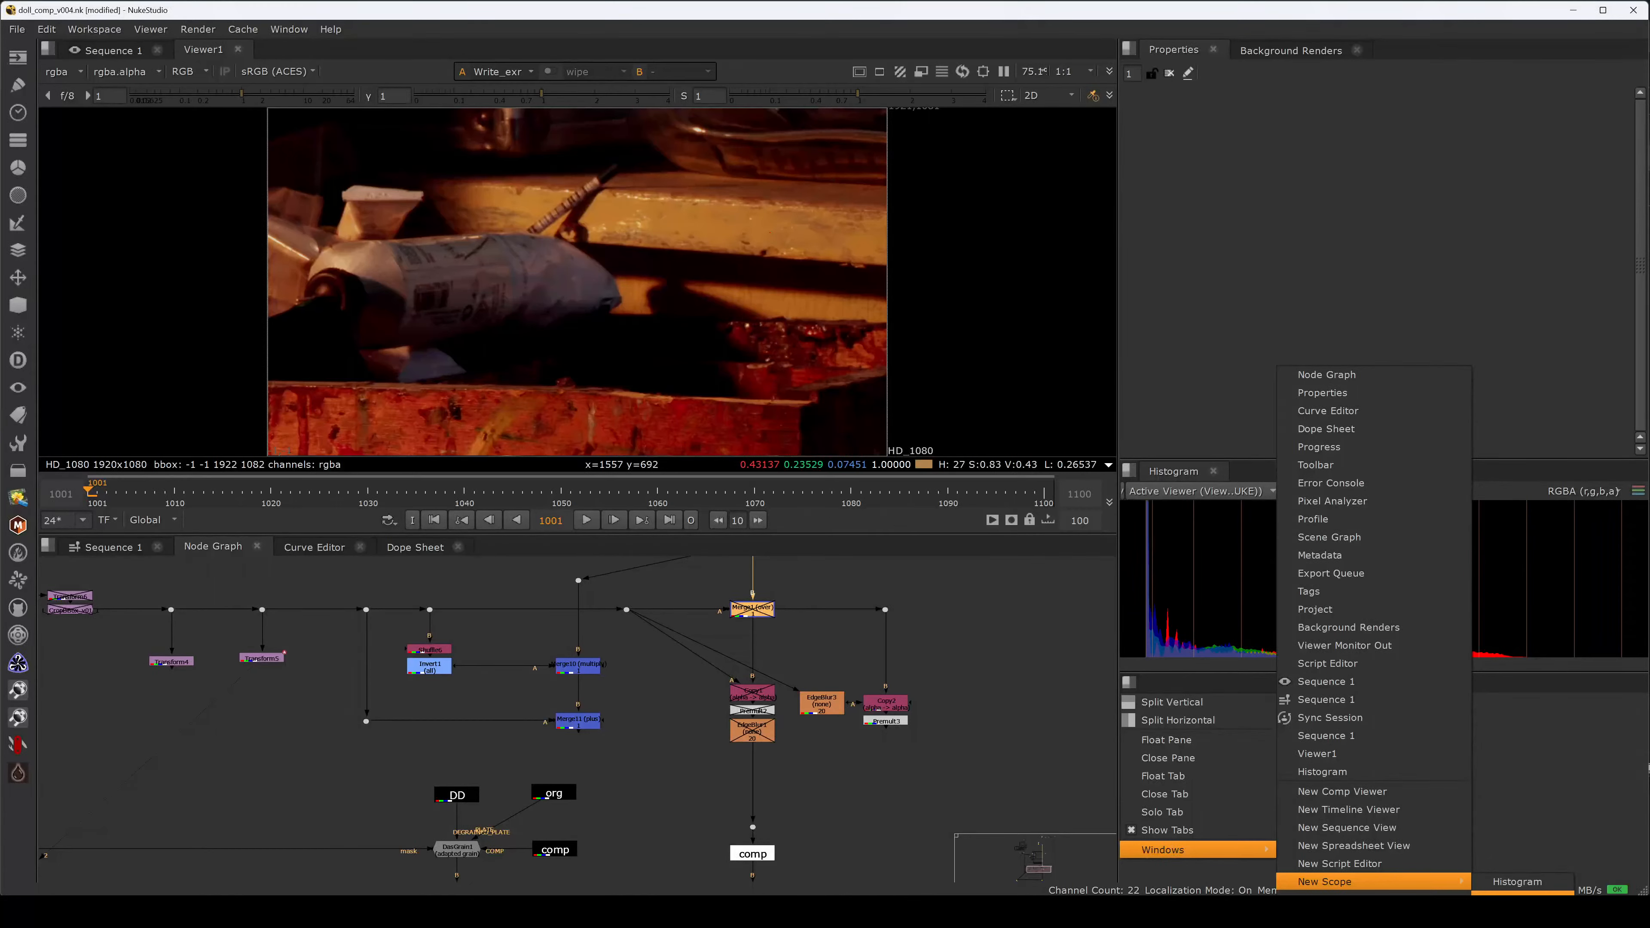
pyautogui.click(1517, 882)
pyautogui.moveTo(864, 480); pyautogui.dragTo(1181, 750)
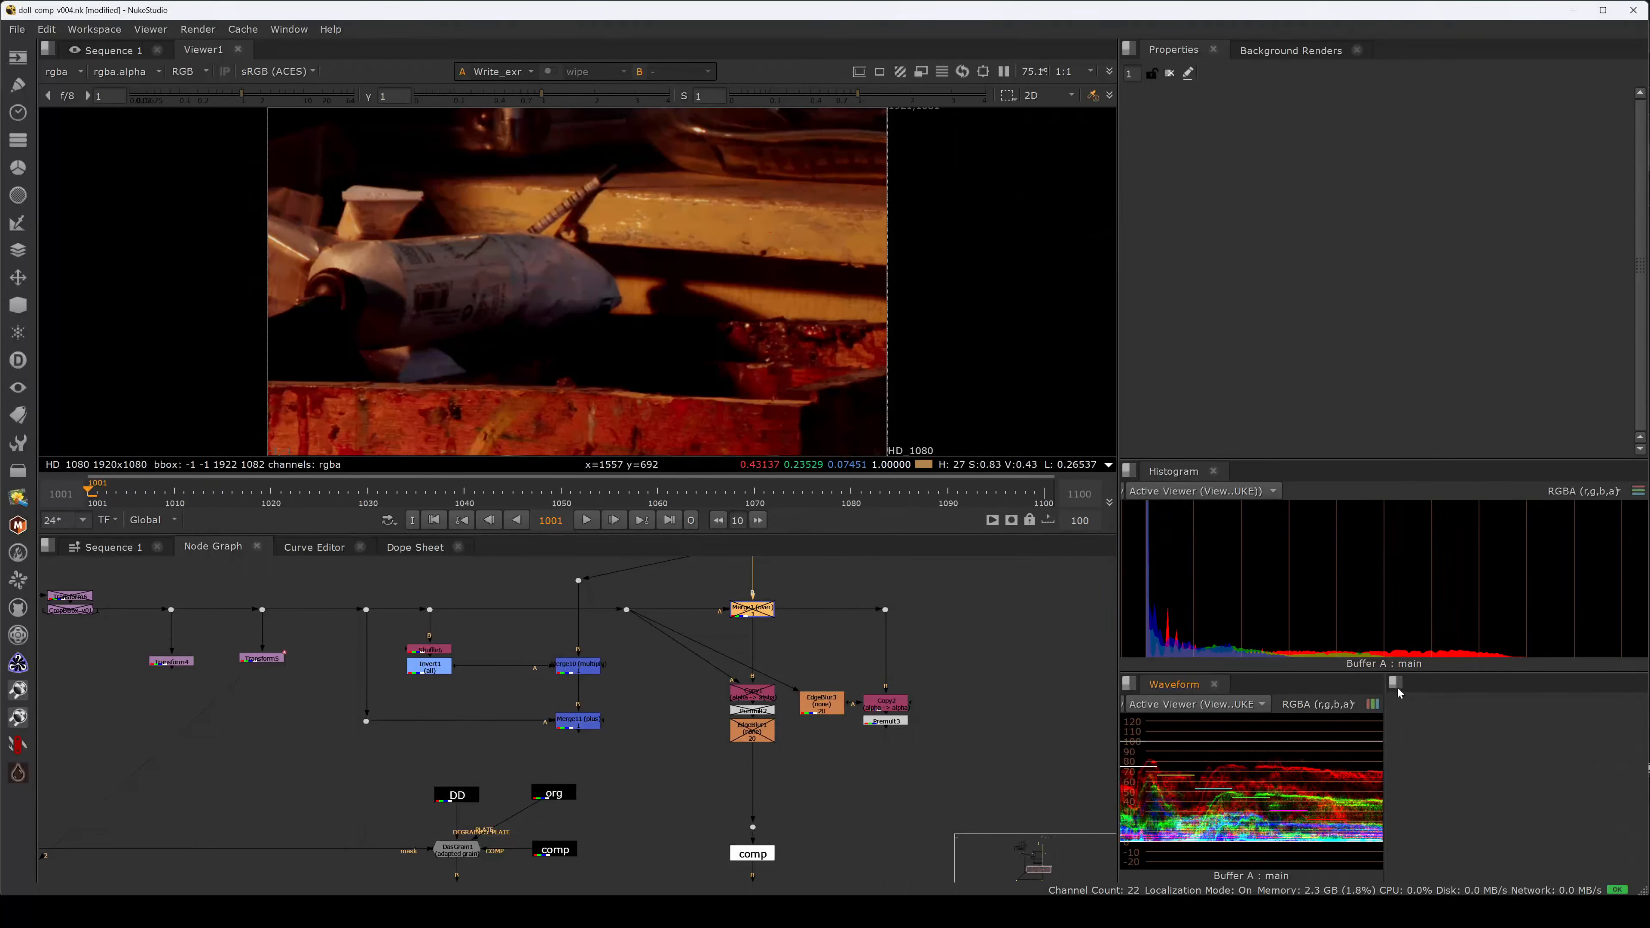
# Add a new Vectorscope and dock it beside the Waveform.
pyautogui.click(1395, 683)
pyautogui.moveTo(1446, 856)
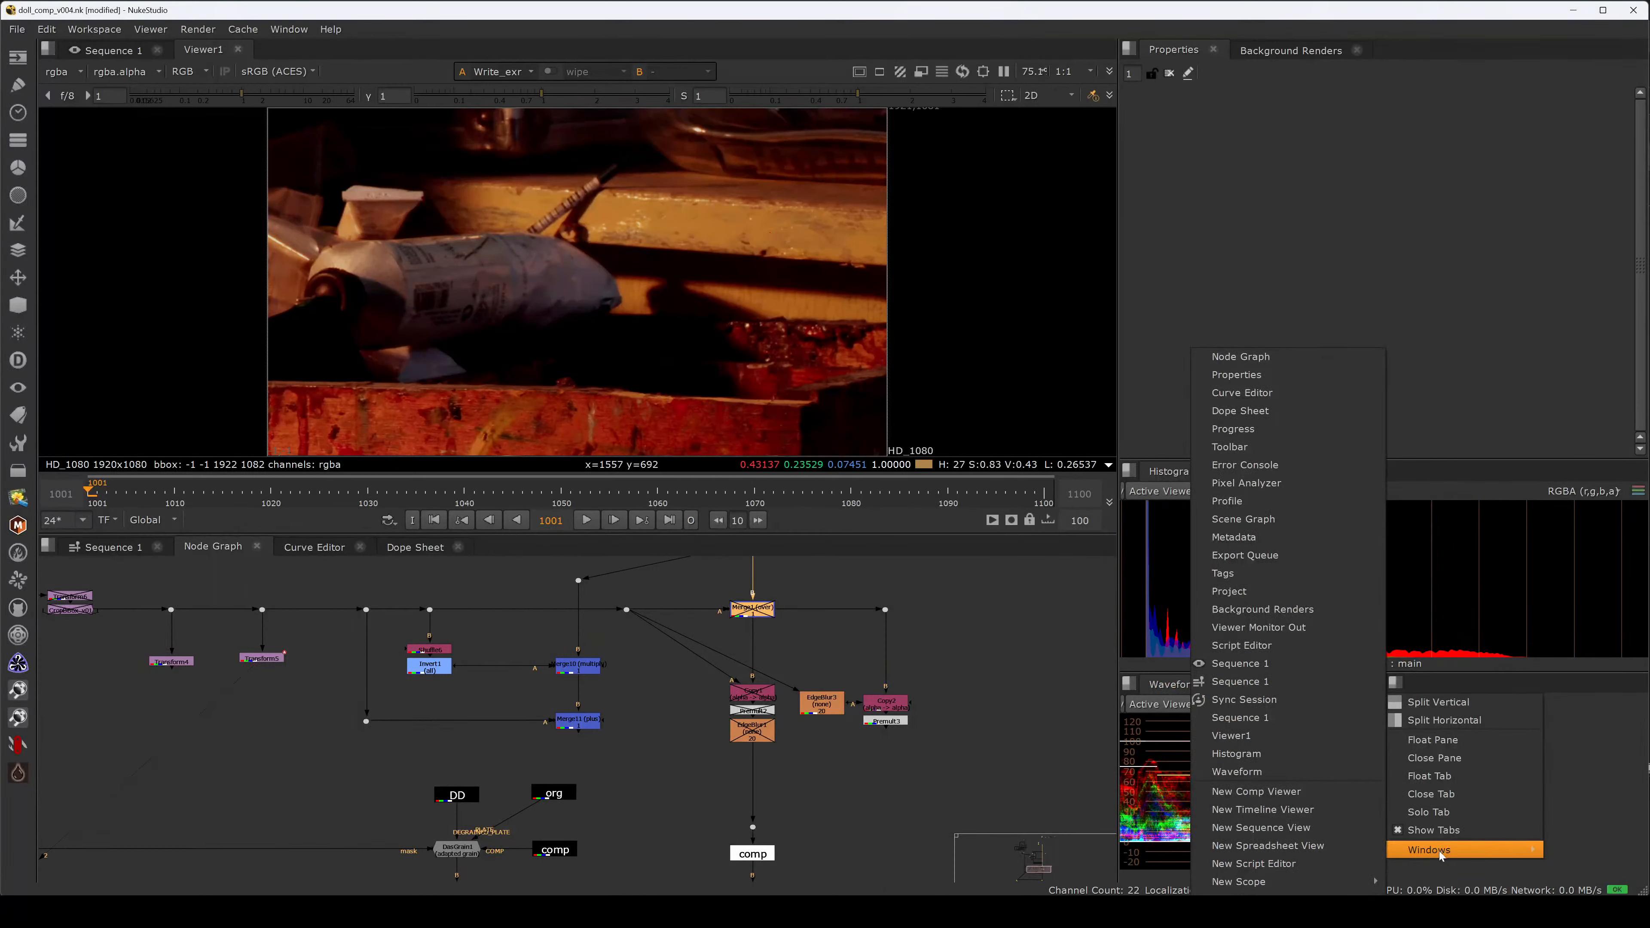
pyautogui.moveTo(1292, 880)
pyautogui.click(1425, 918)
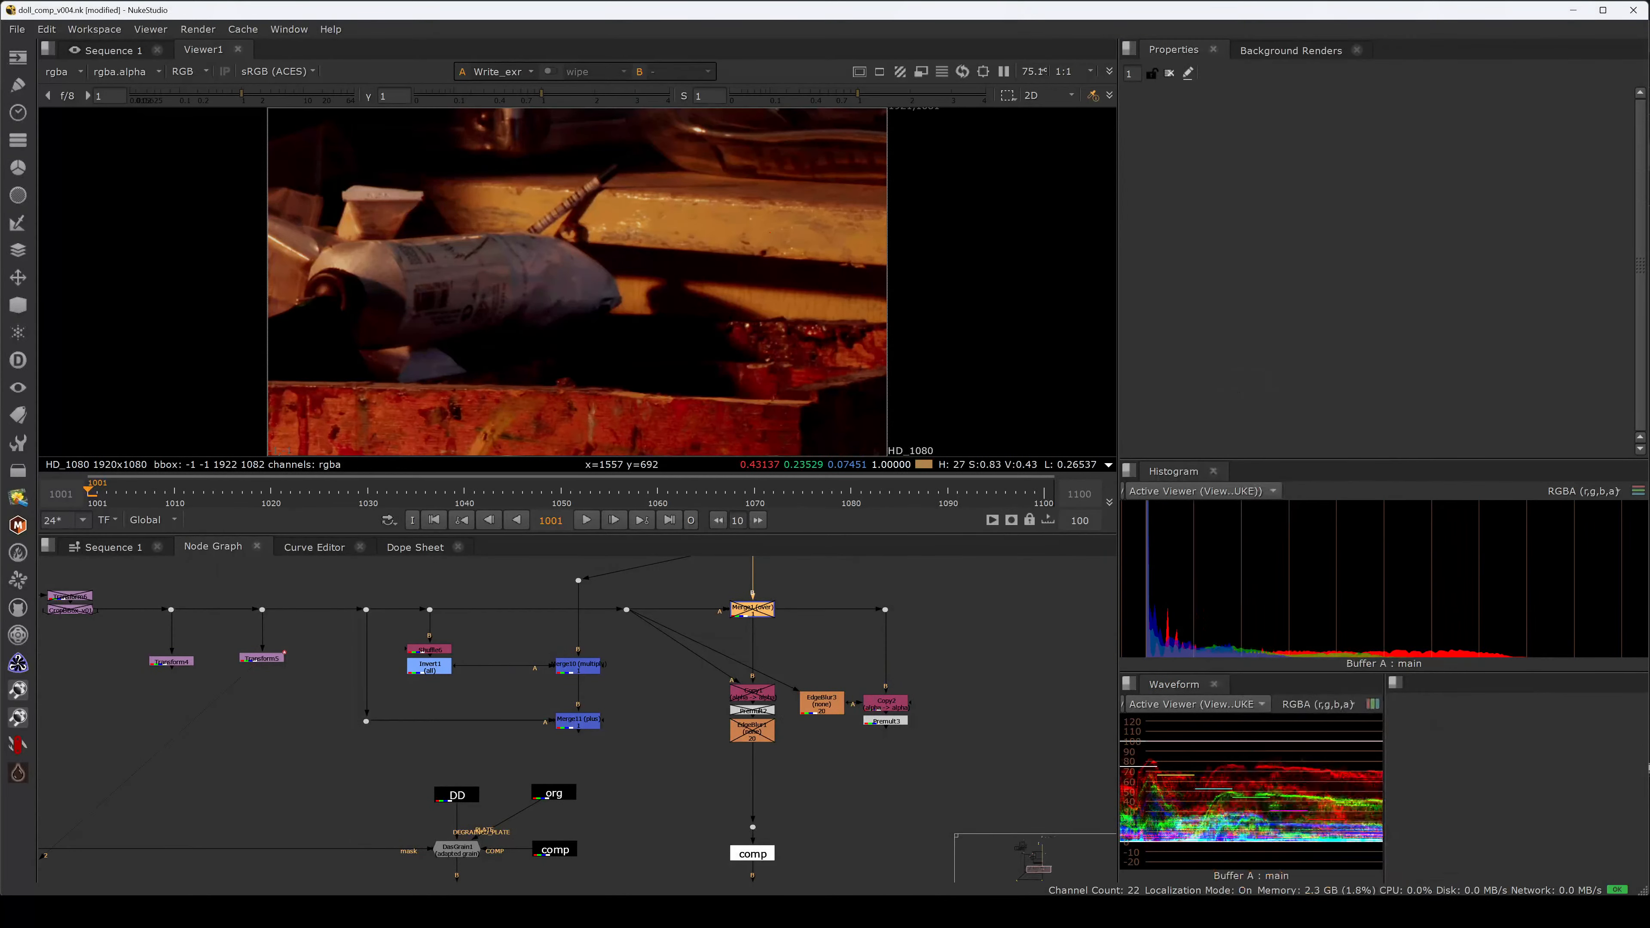
pyautogui.moveTo(856, 462); pyautogui.dragTo(1448, 685)
# Deselect Merge1 and pan the node graph over the mask, Grade and Merge1 rows.
pyautogui.click(933, 625)
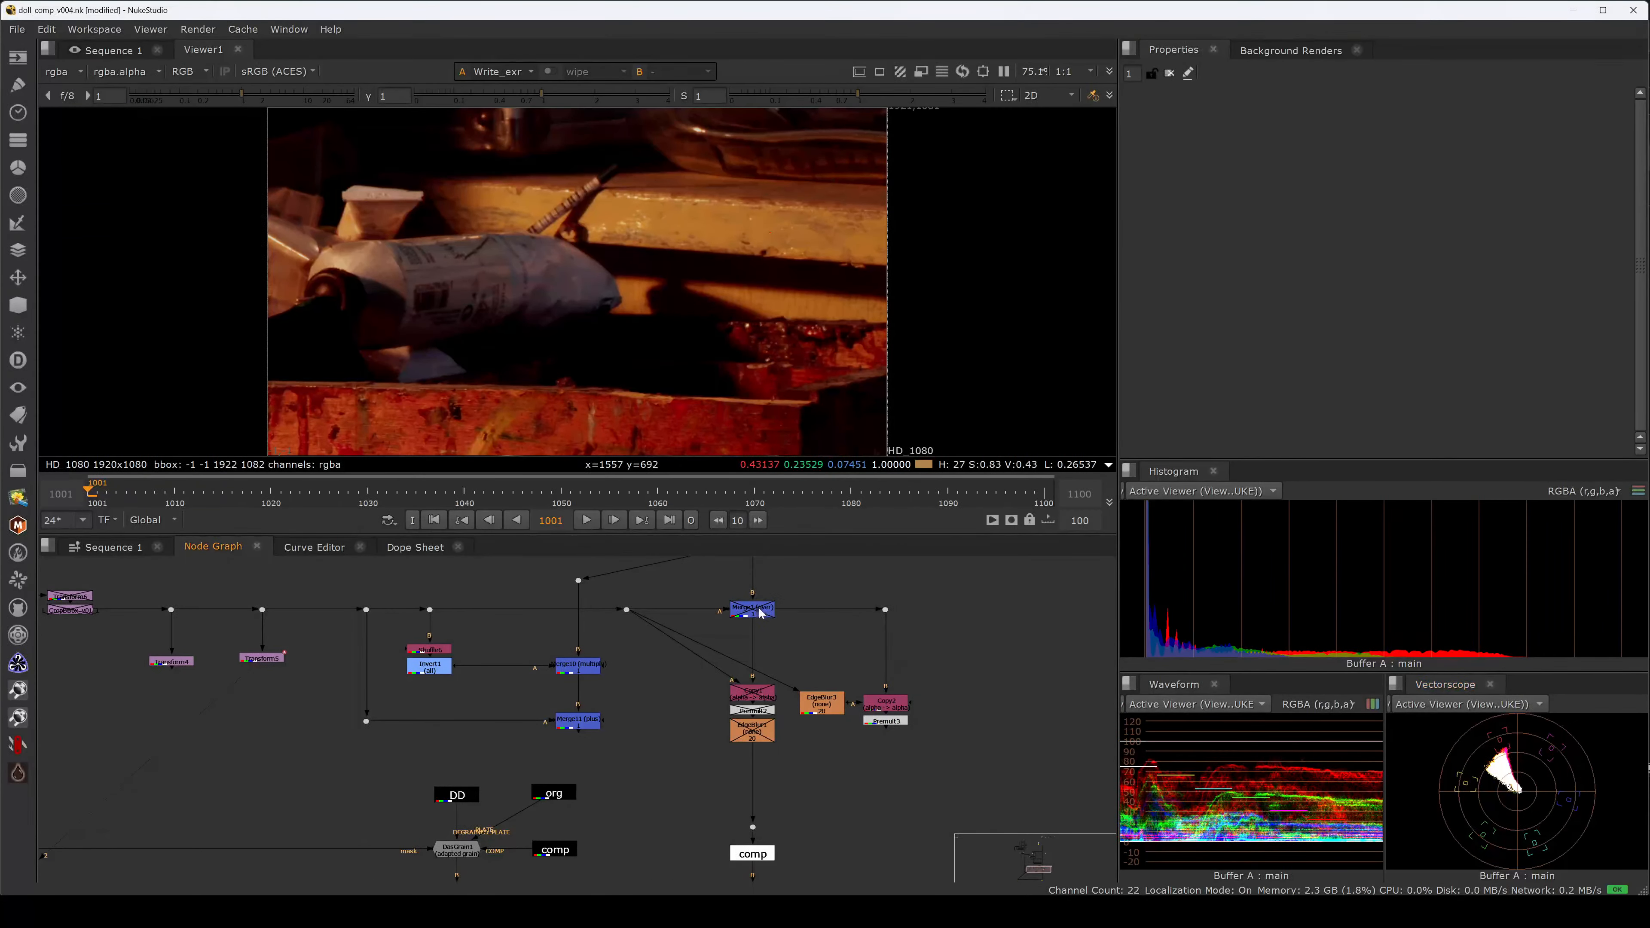
pyautogui.moveTo(760, 613); pyautogui.dragTo(778, 772, button='middle')
pyautogui.moveTo(797, 656); pyautogui.dragTo(797, 785, button='middle')
pyautogui.moveTo(834, 699)
pyautogui.mouseDown(button='middle')
pyautogui.moveTo(851, 812)
pyautogui.moveTo(816, 752)
pyautogui.mouseUp(button='middle')
# Drag splitters to heighten the Histogram, Waveform and Vectorscope and narrow the viewer.
pyautogui.moveTo(838, 816); pyautogui.dragTo(786, 608, button='middle')
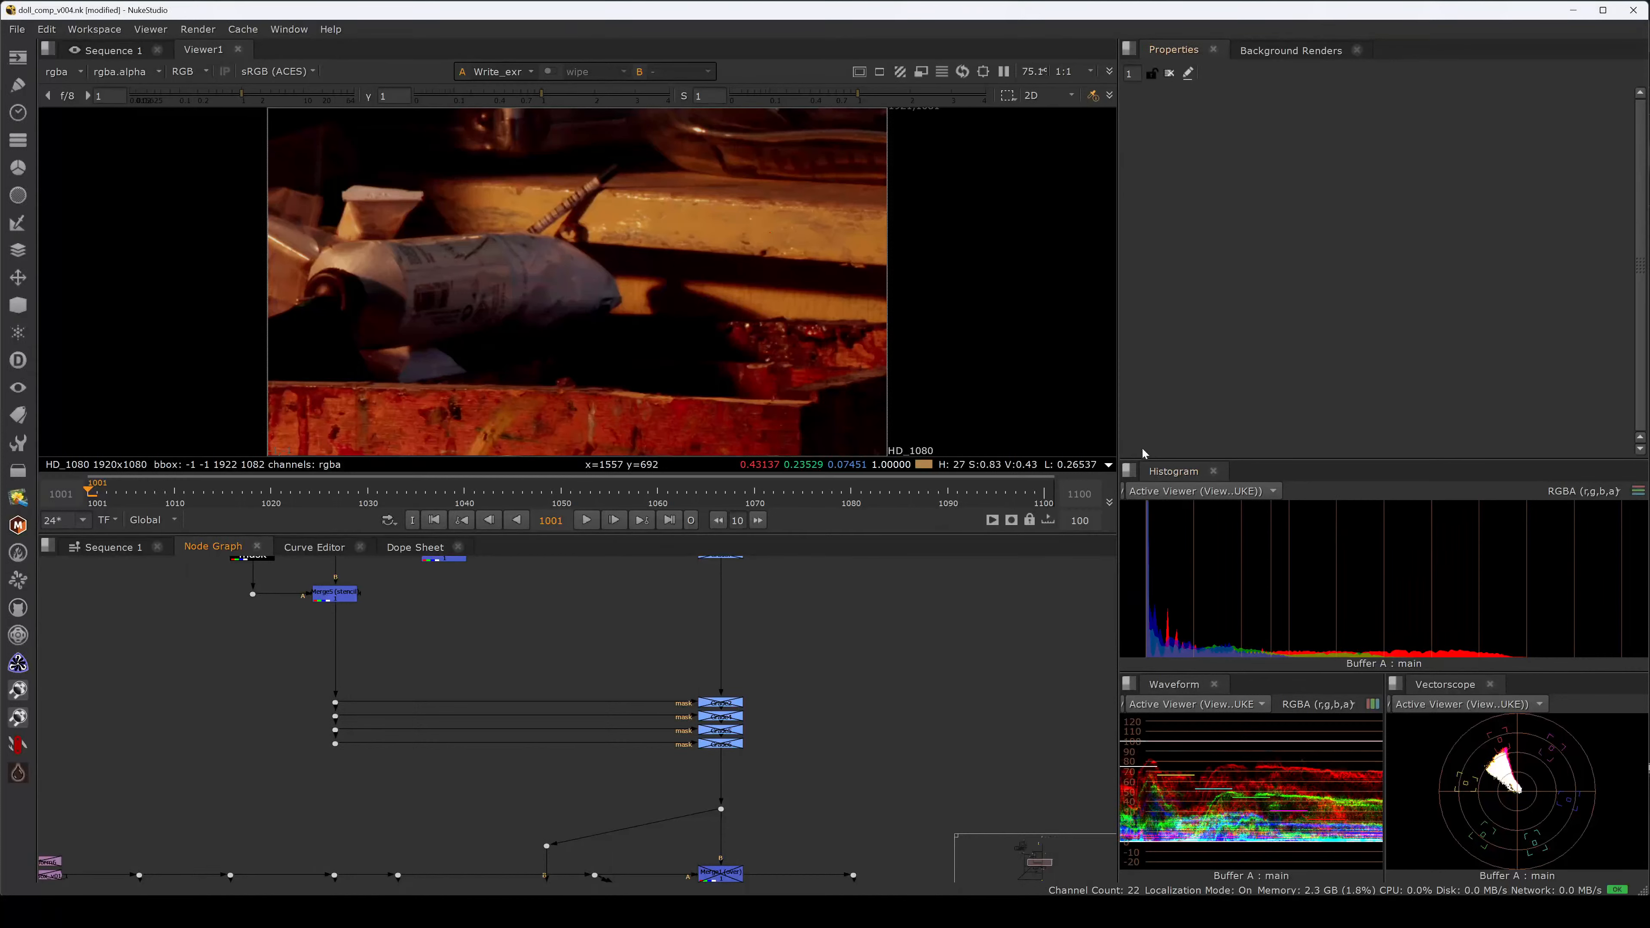
pyautogui.moveTo(1169, 457); pyautogui.dragTo(1203, 222)
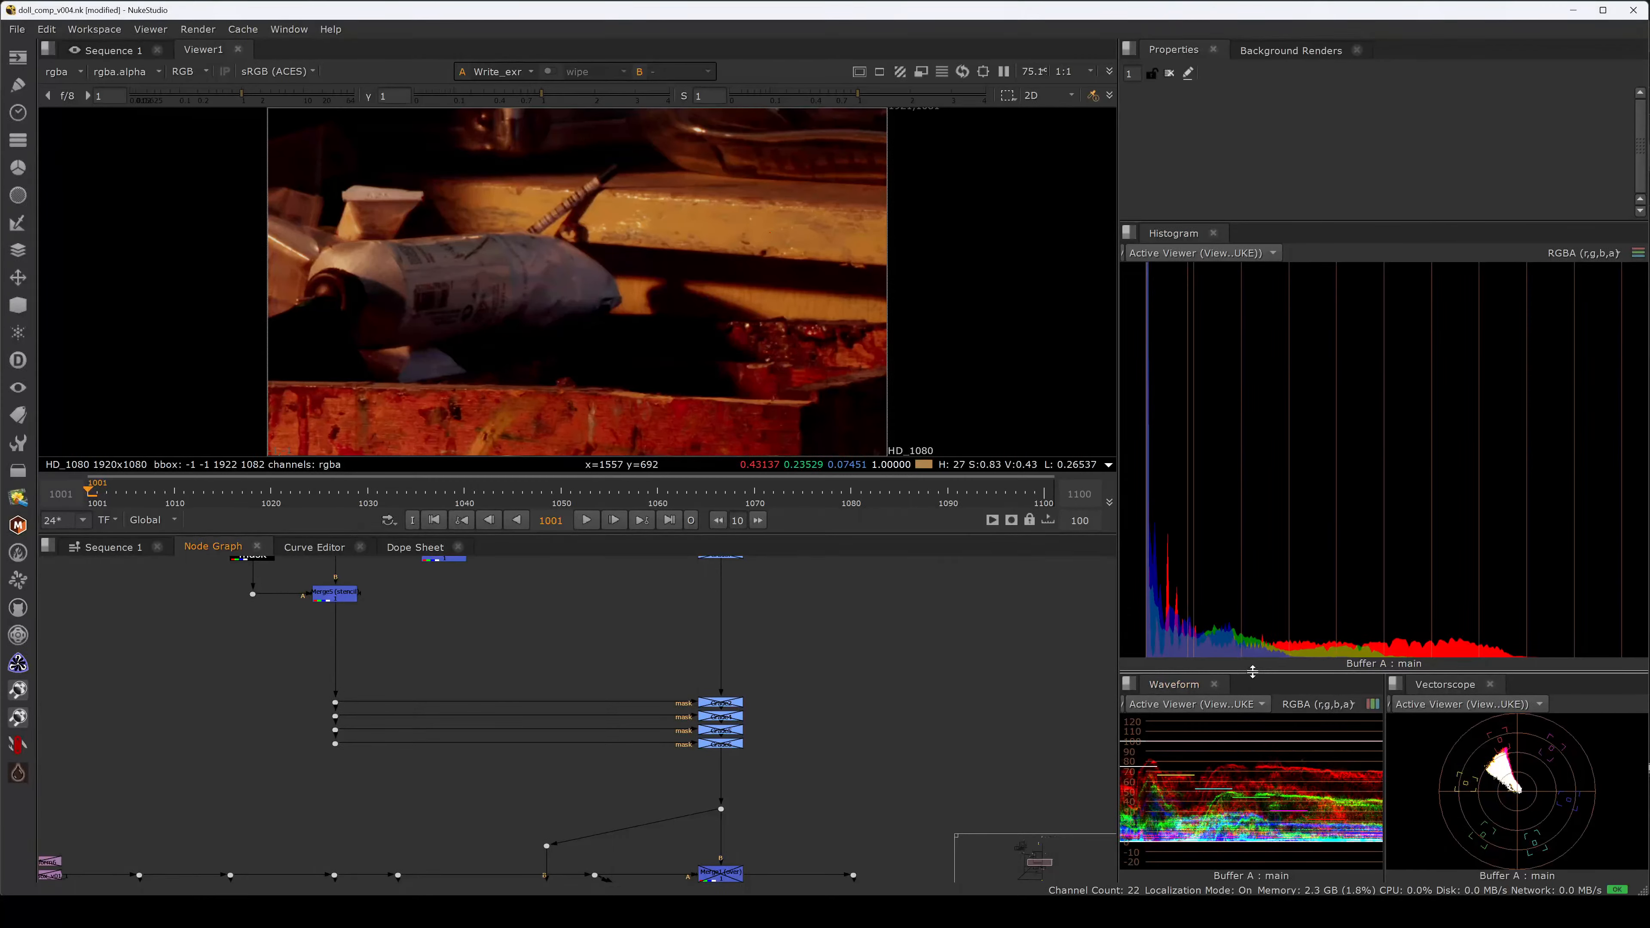
pyautogui.moveTo(1247, 673); pyautogui.dragTo(1268, 473)
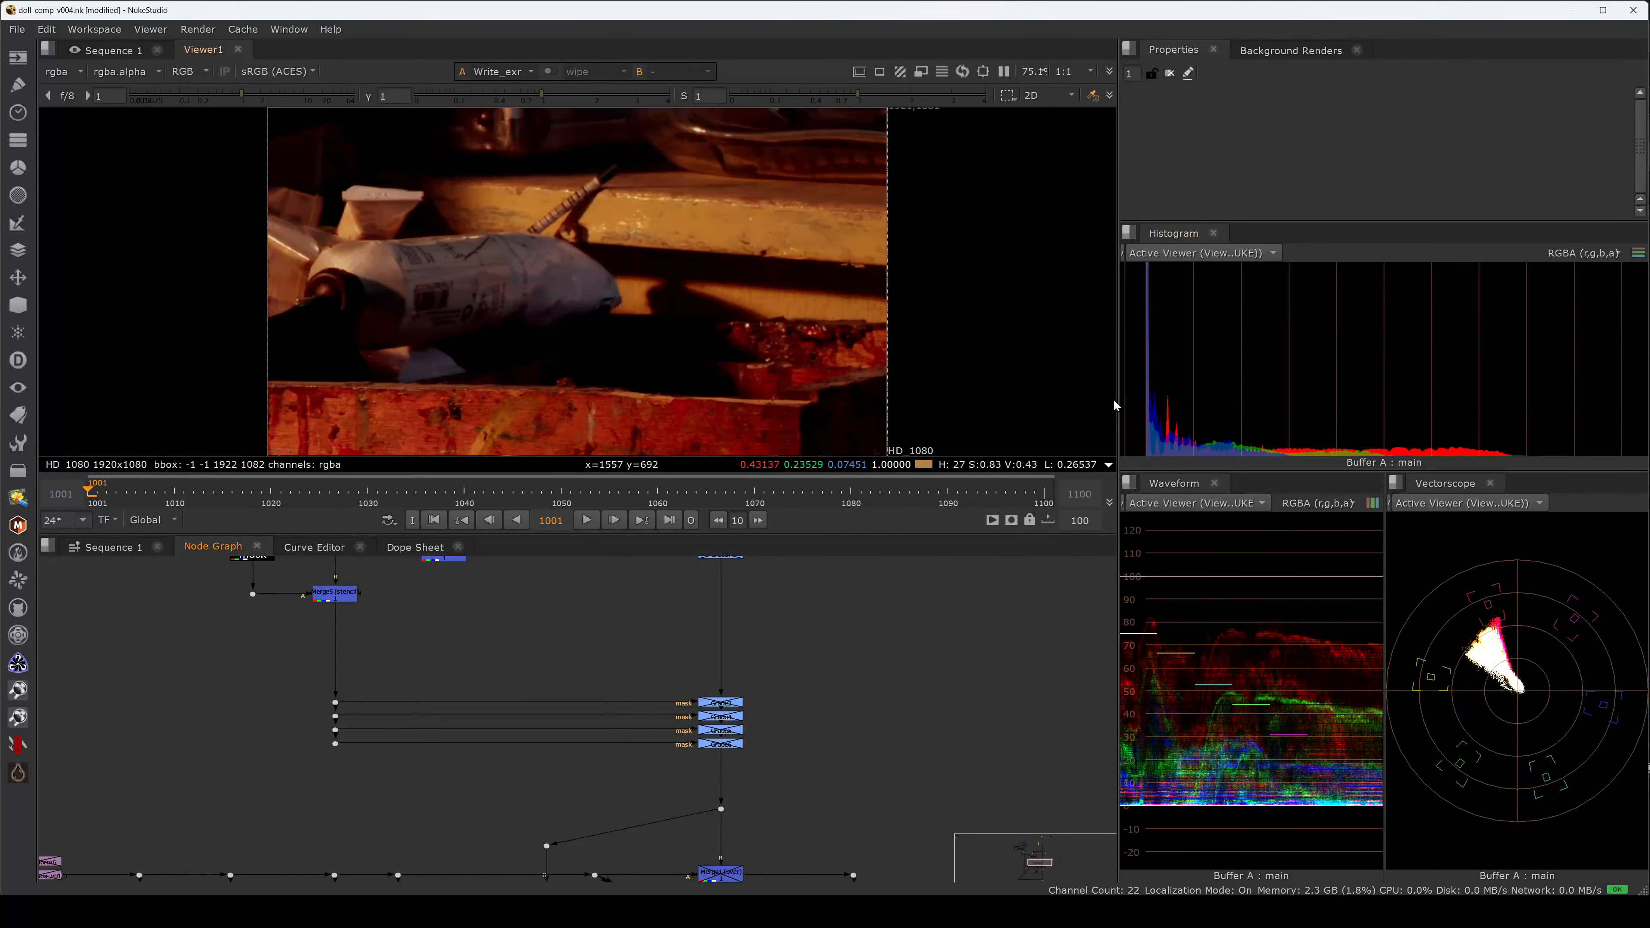
pyautogui.moveTo(1117, 404); pyautogui.dragTo(762, 402)
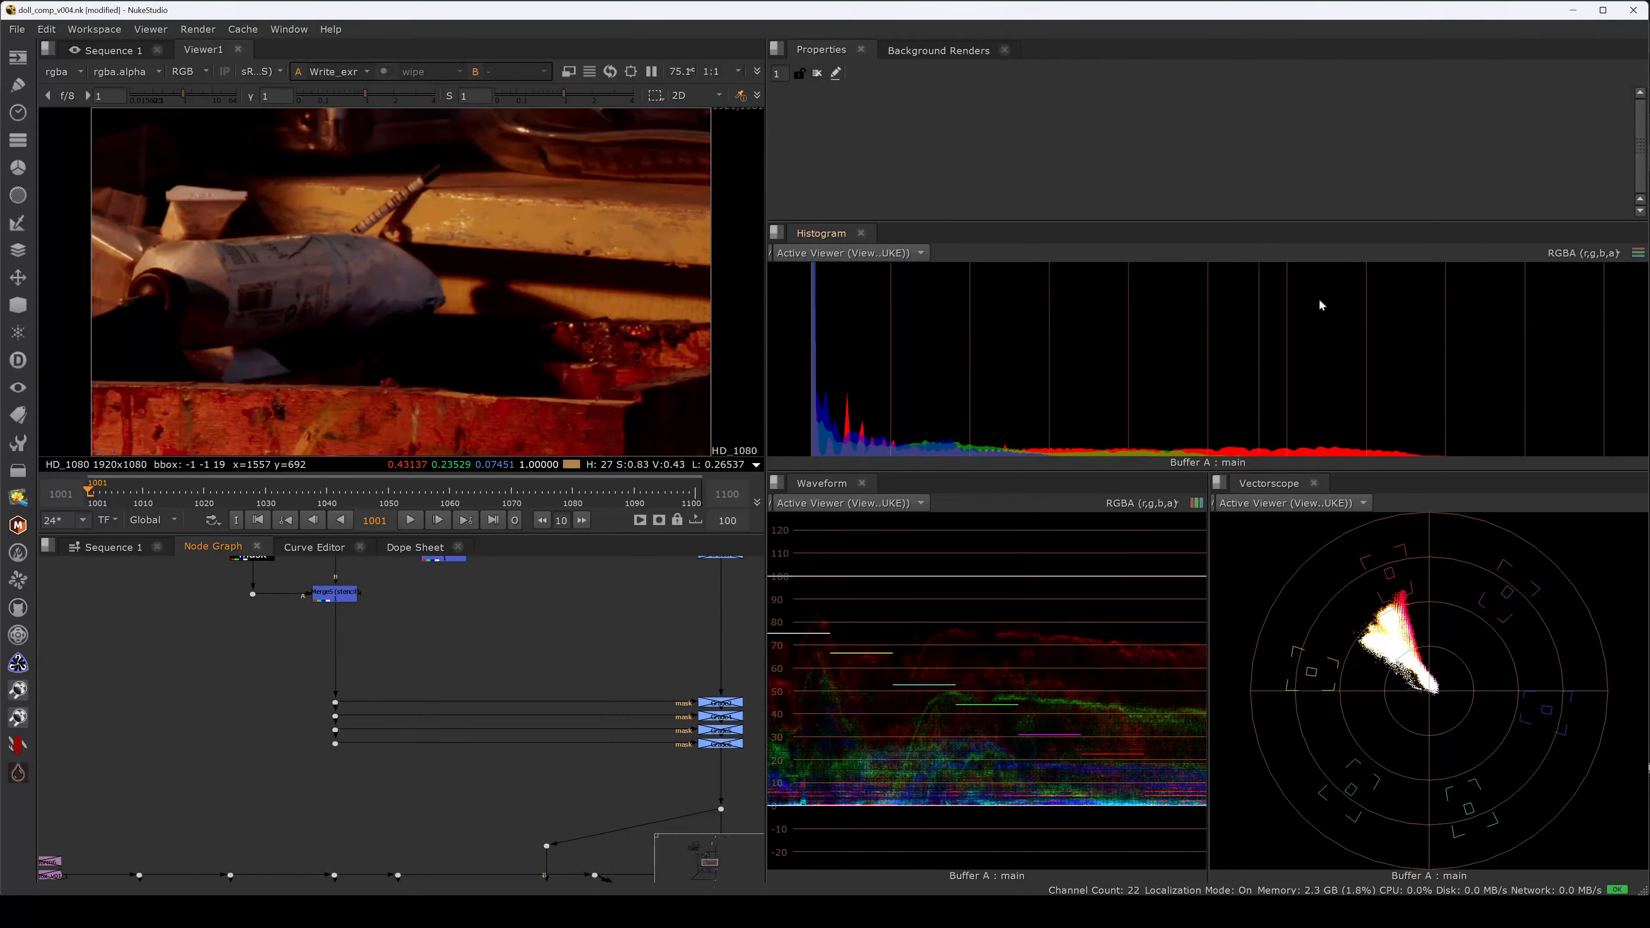
pyautogui.click(1612, 254)
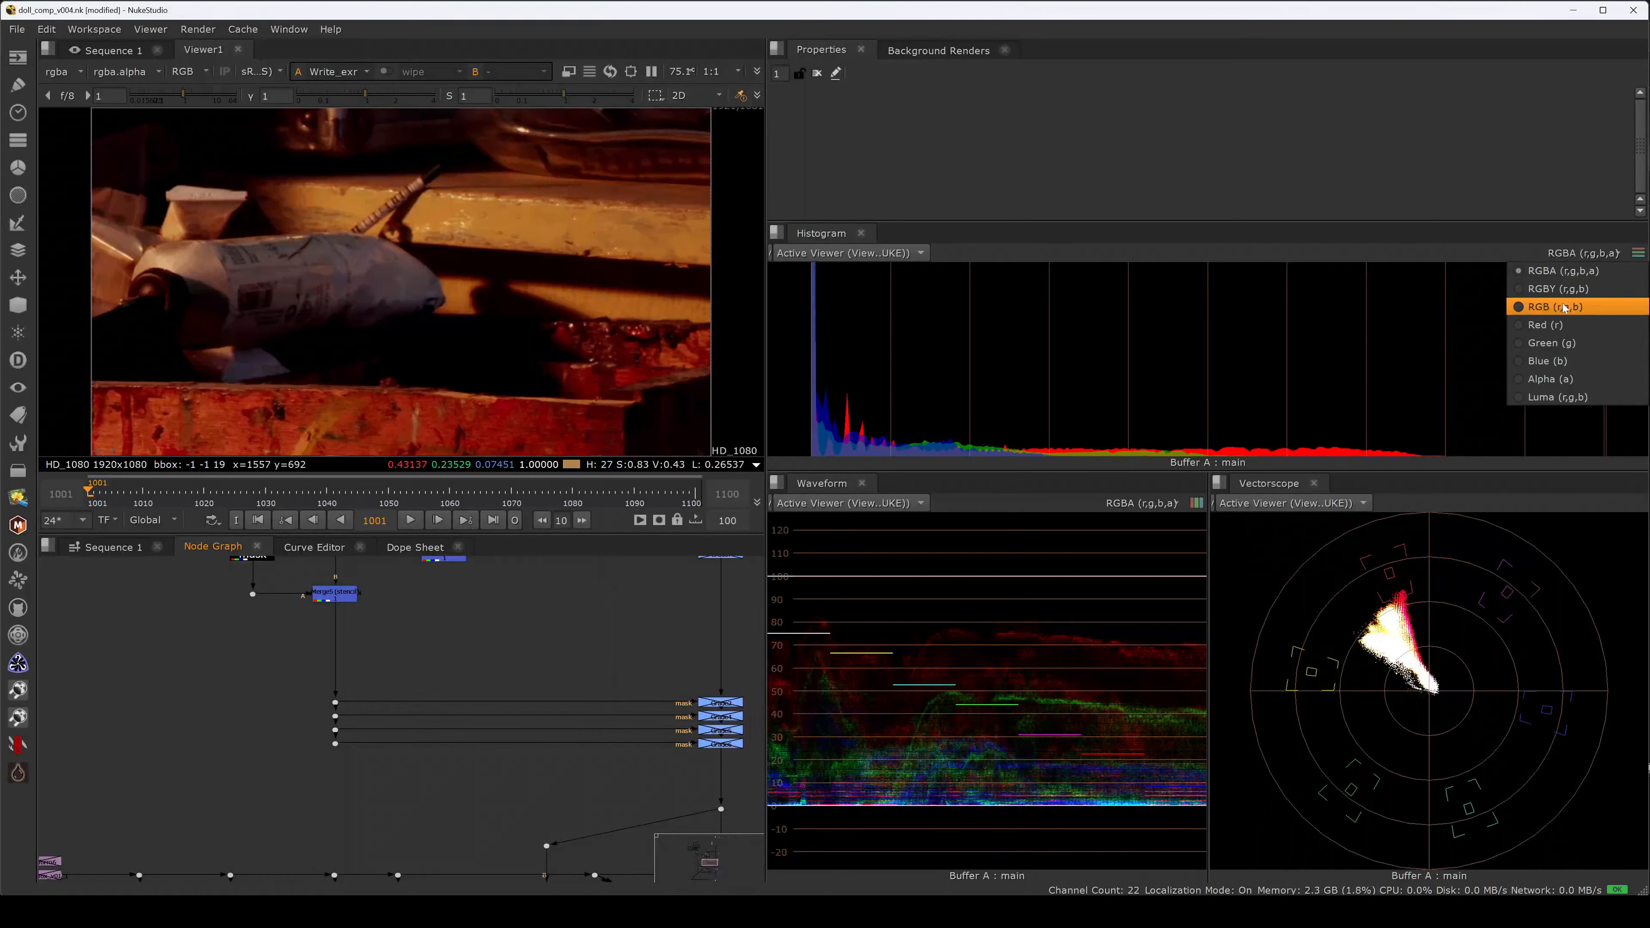
pyautogui.click(1567, 324)
pyautogui.click(1598, 255)
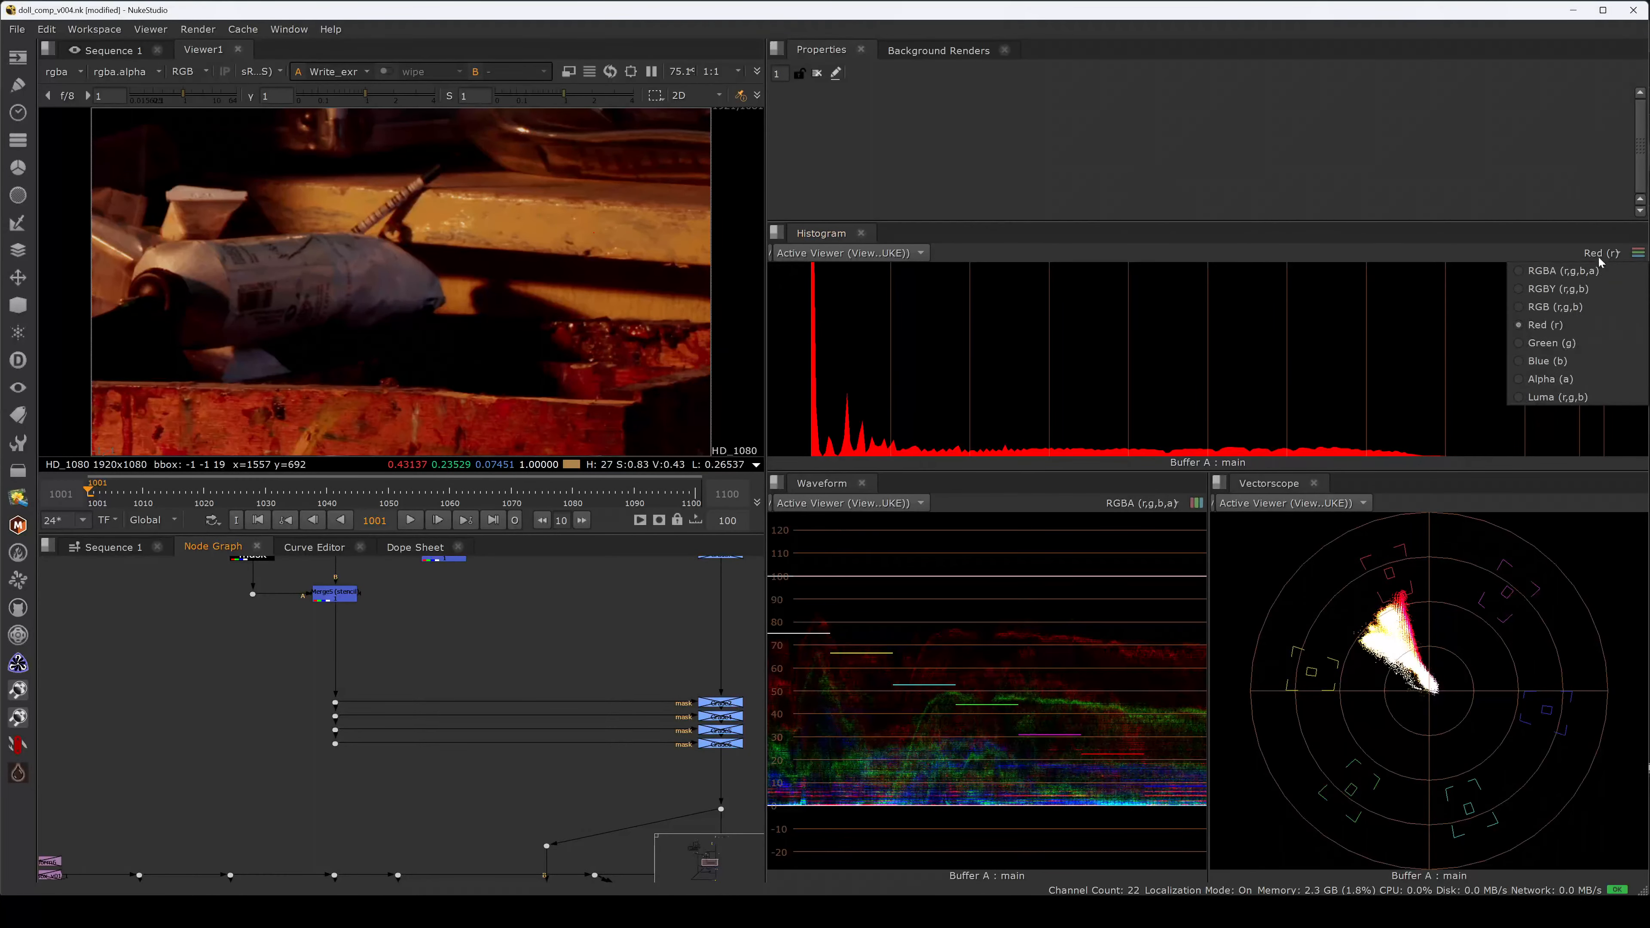
pyautogui.click(1559, 335)
pyautogui.click(1600, 253)
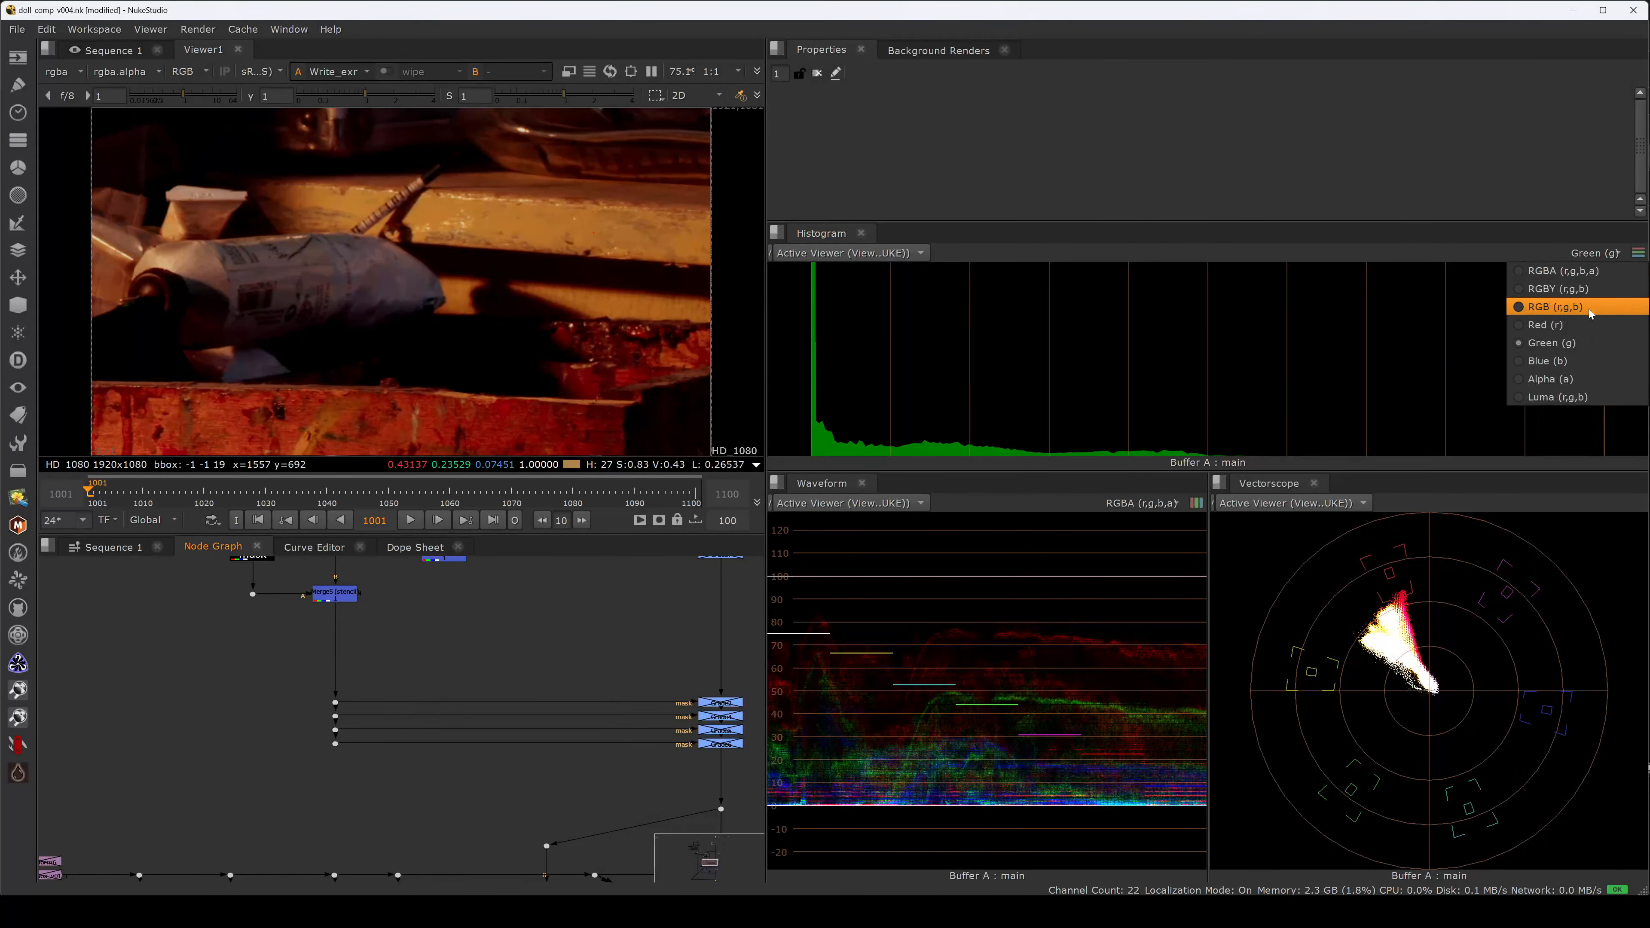
pyautogui.click(1562, 348)
pyautogui.click(1599, 253)
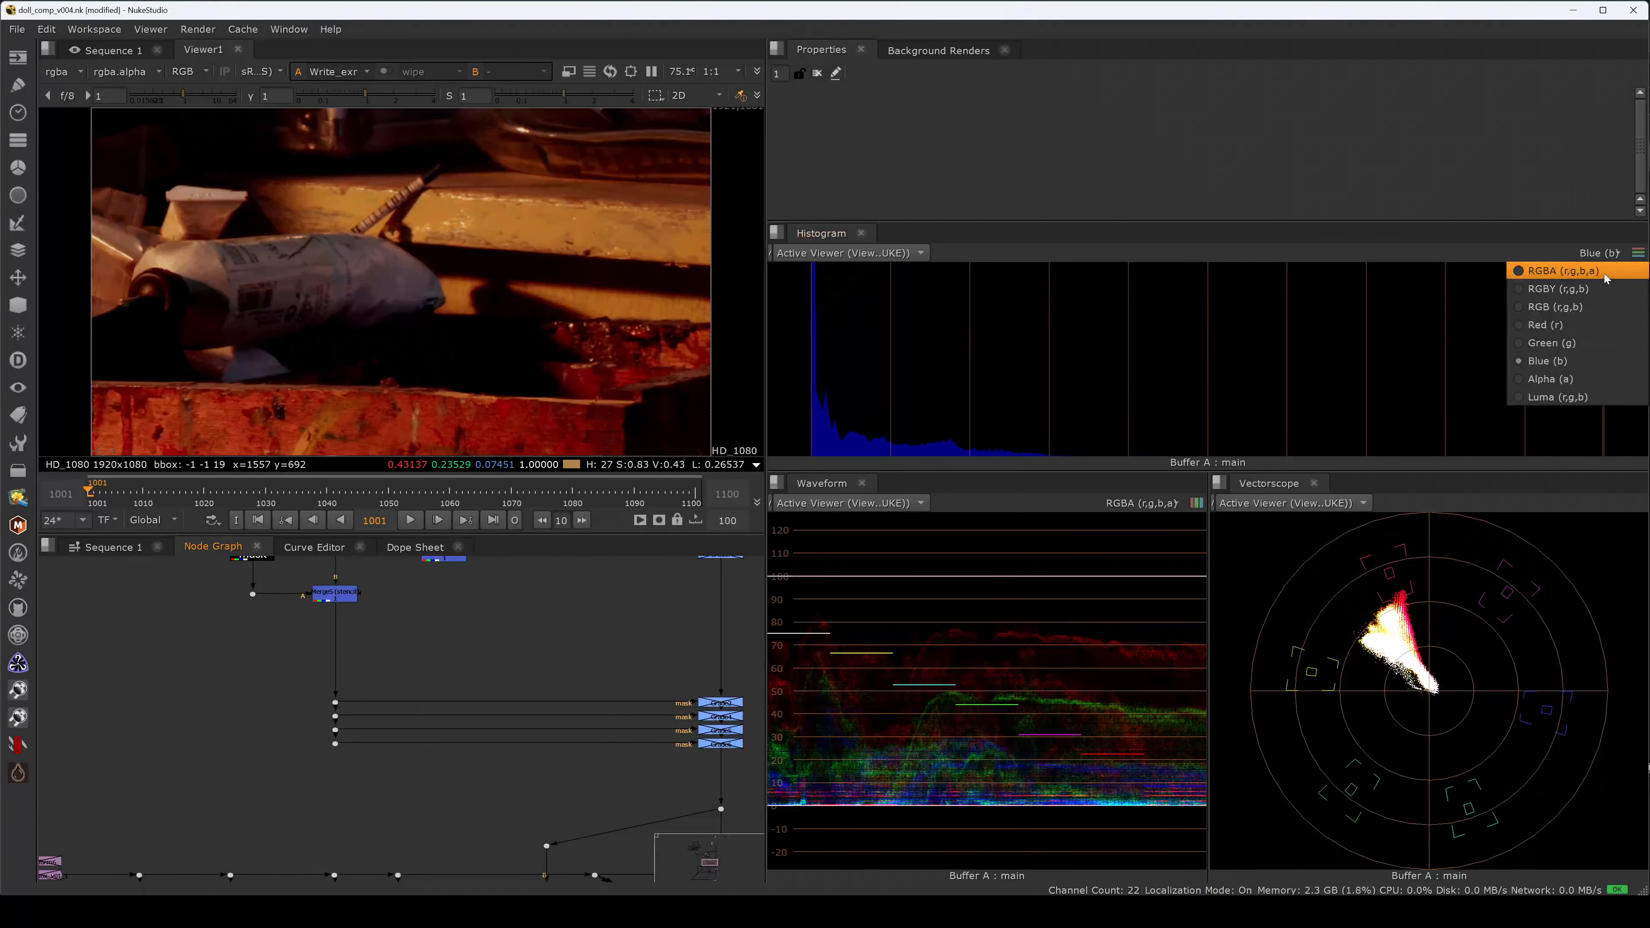
pyautogui.click(1574, 275)
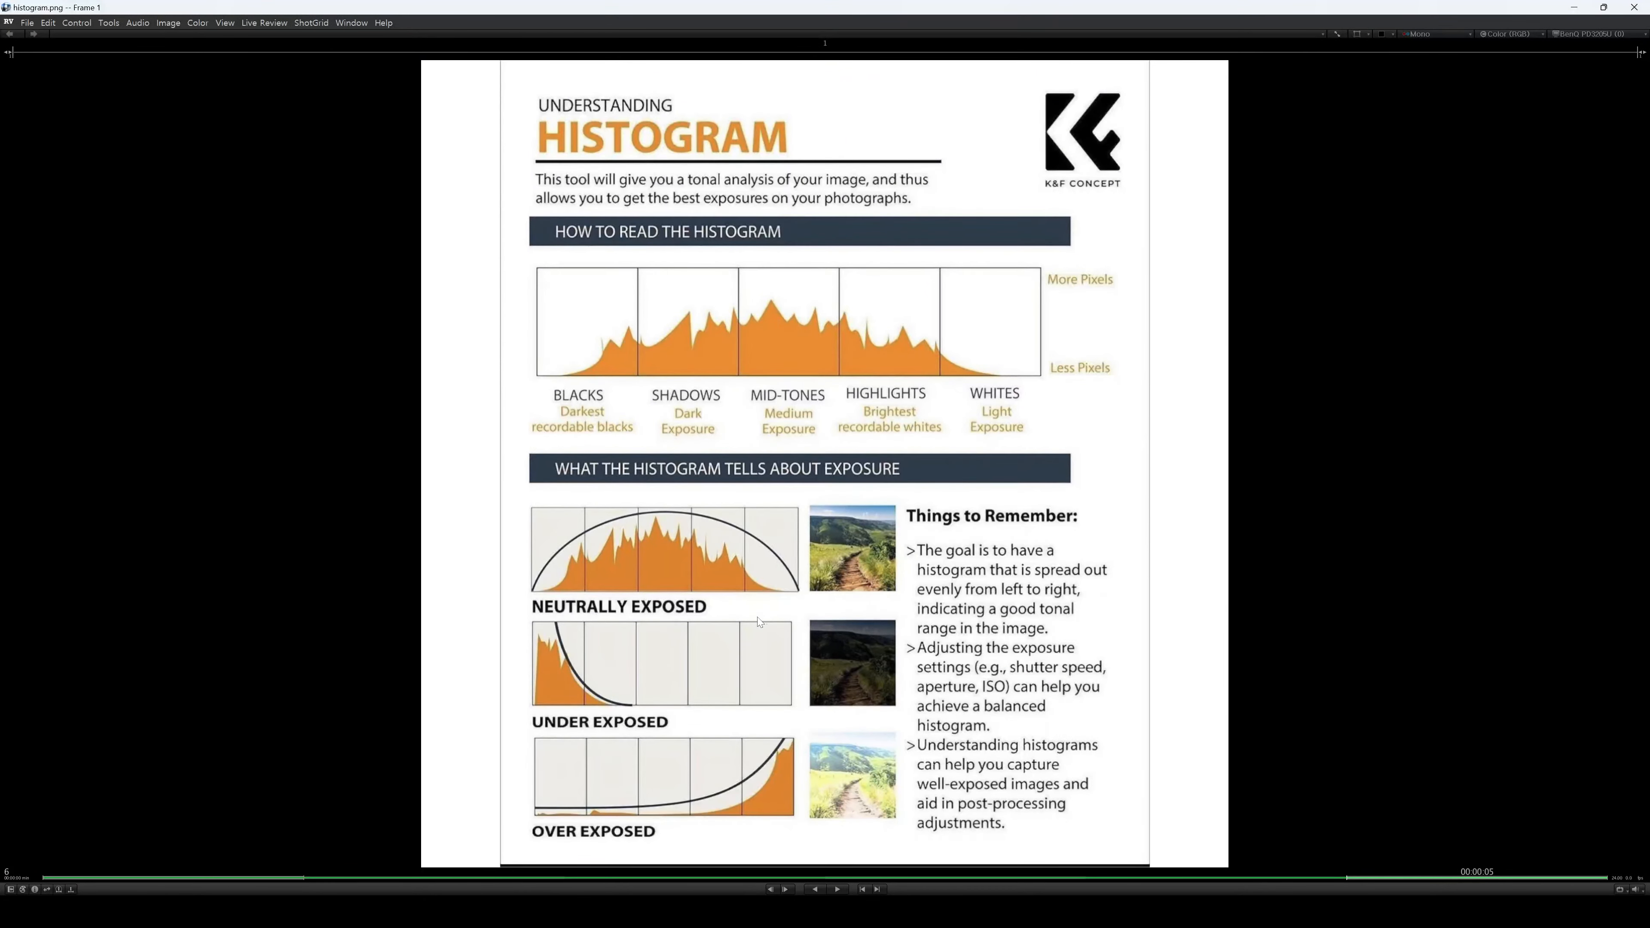
# Resize and reposition the RV histogram chart window, then set Nuke's Histogram to red only.
pyautogui.doubleClick(815, 8)
pyautogui.moveTo(742, 36); pyautogui.dragTo(217, 34)
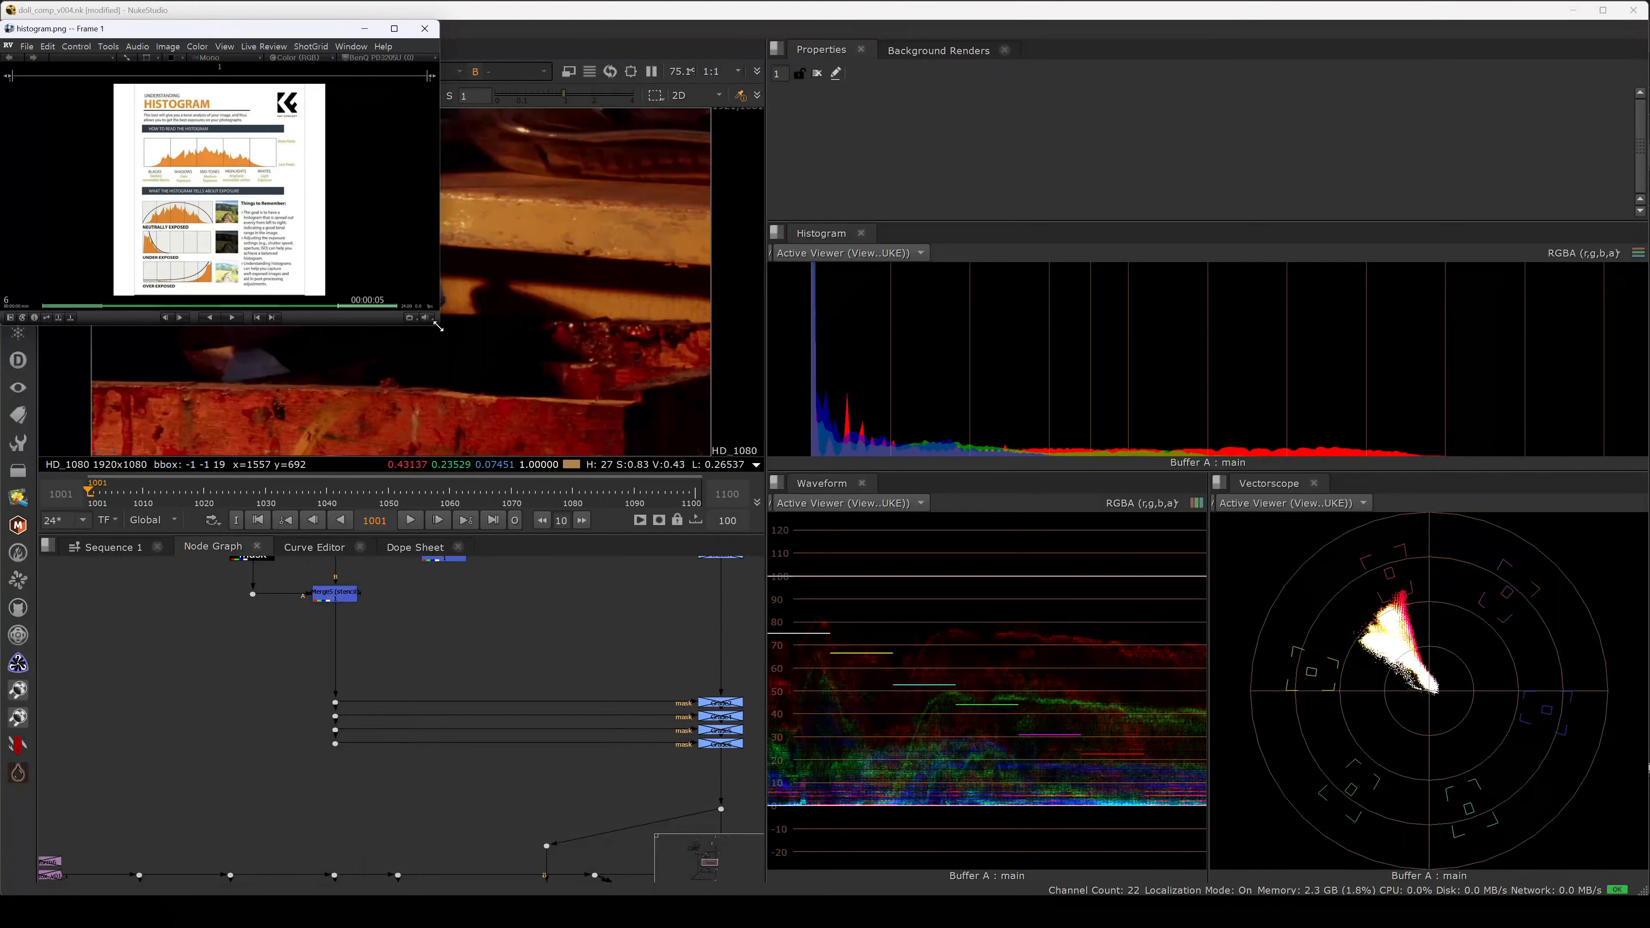
pyautogui.moveTo(438, 327); pyautogui.dragTo(761, 892)
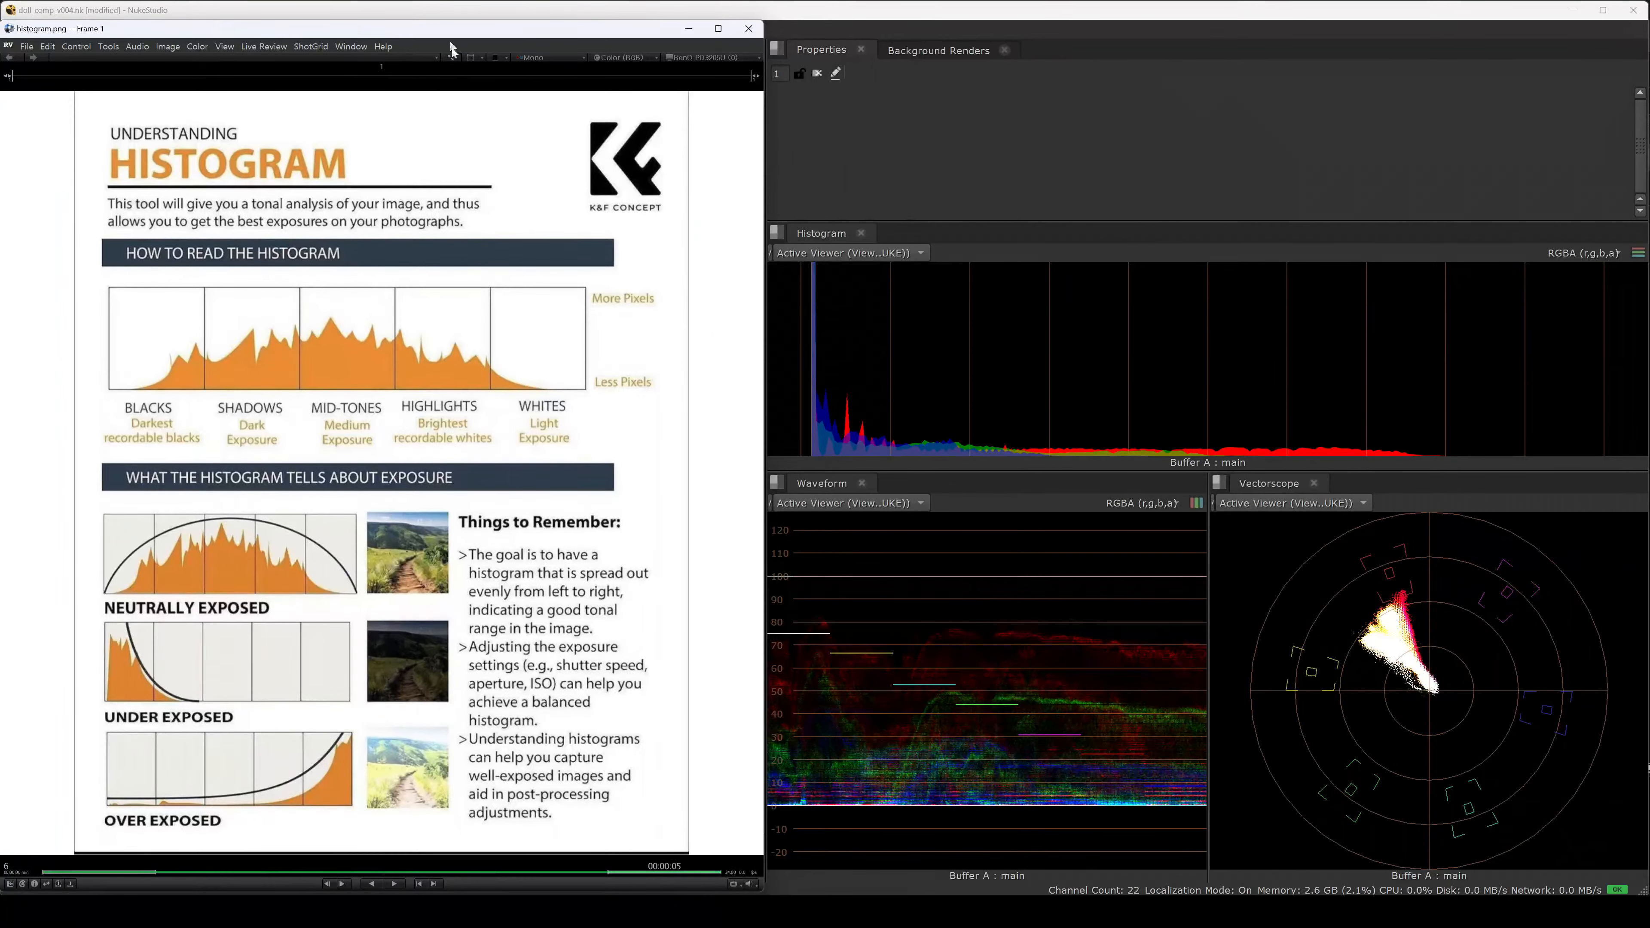
pyautogui.moveTo(429, 28); pyautogui.dragTo(773, 409)
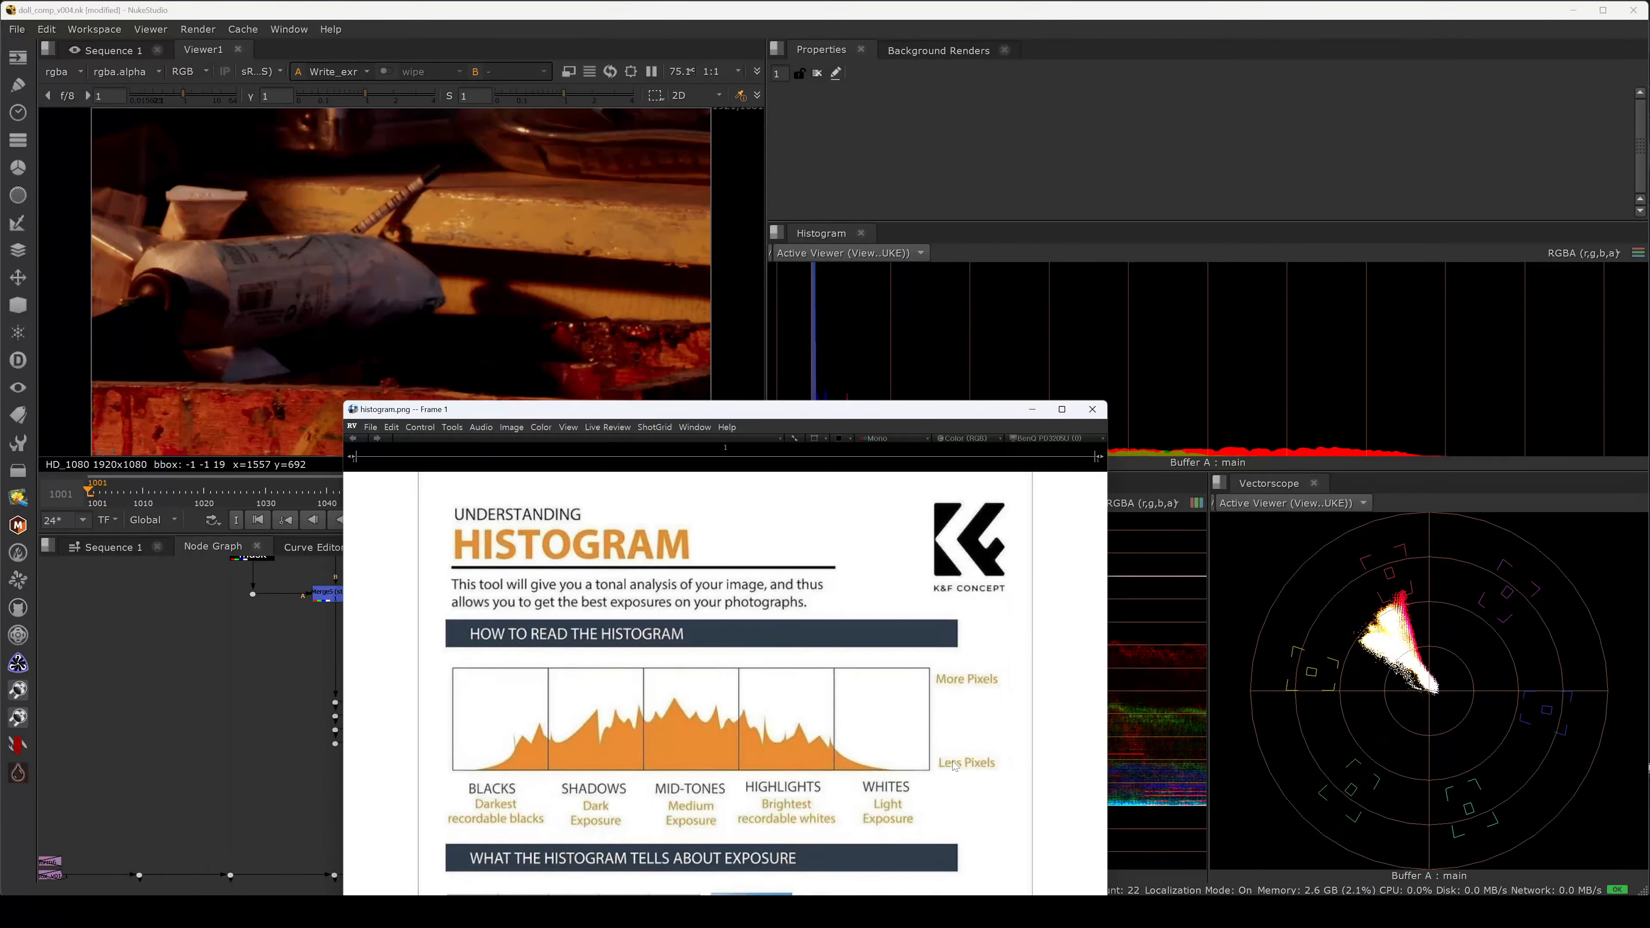
pyautogui.moveTo(707, 411); pyautogui.dragTo(365, 26)
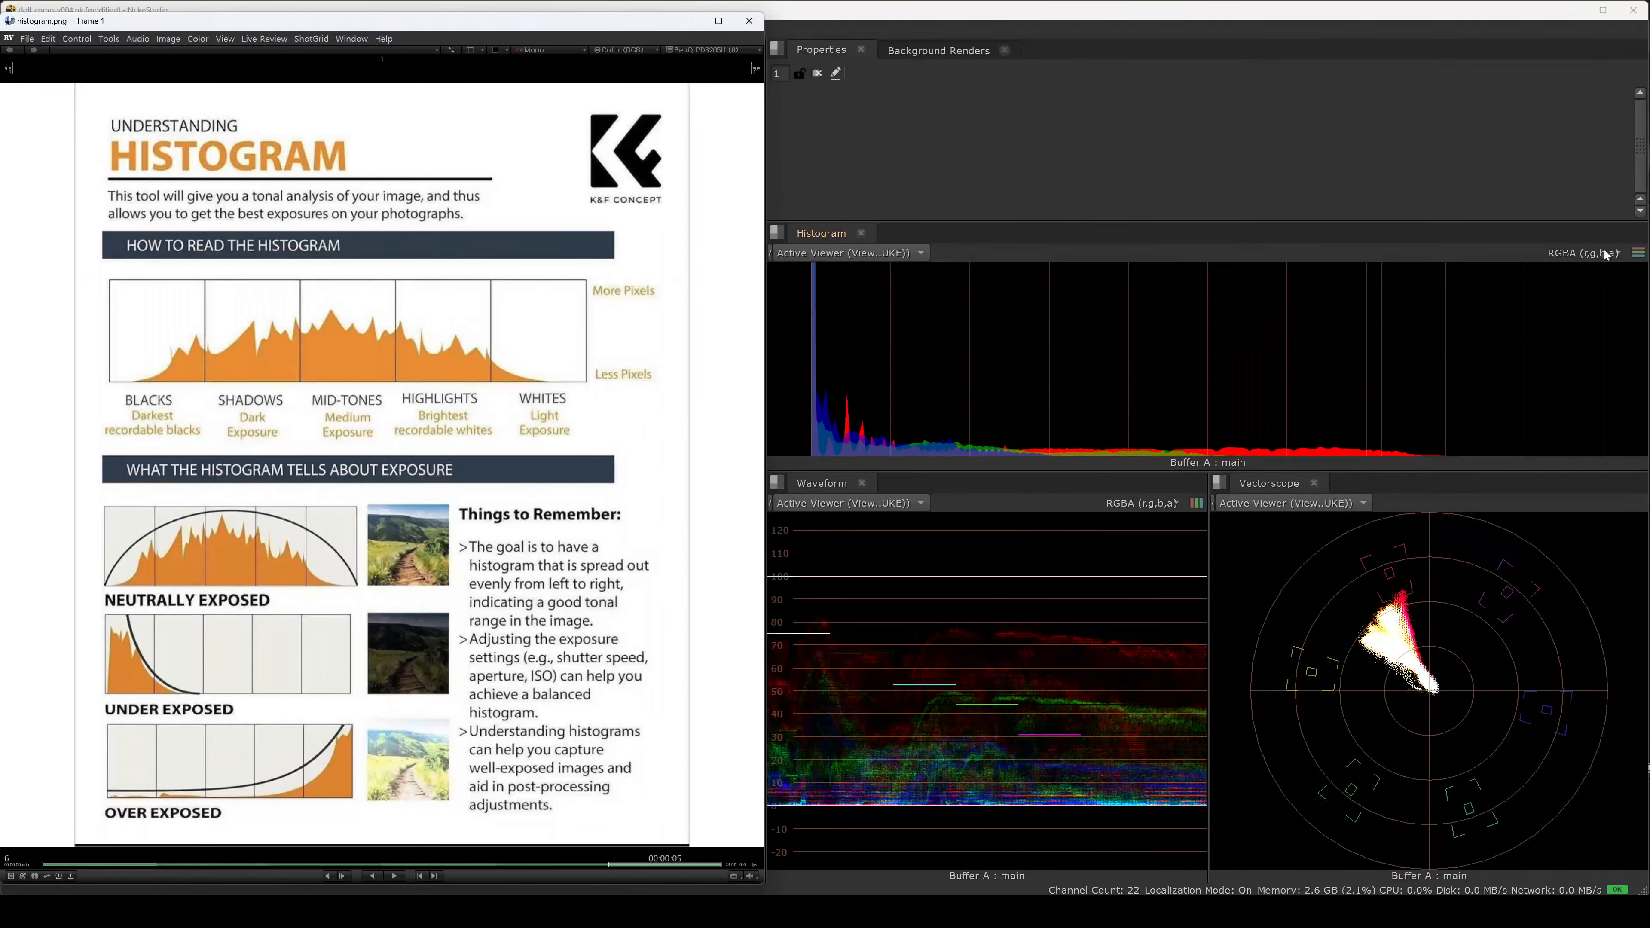
pyautogui.click(1583, 252)
pyautogui.click(1565, 324)
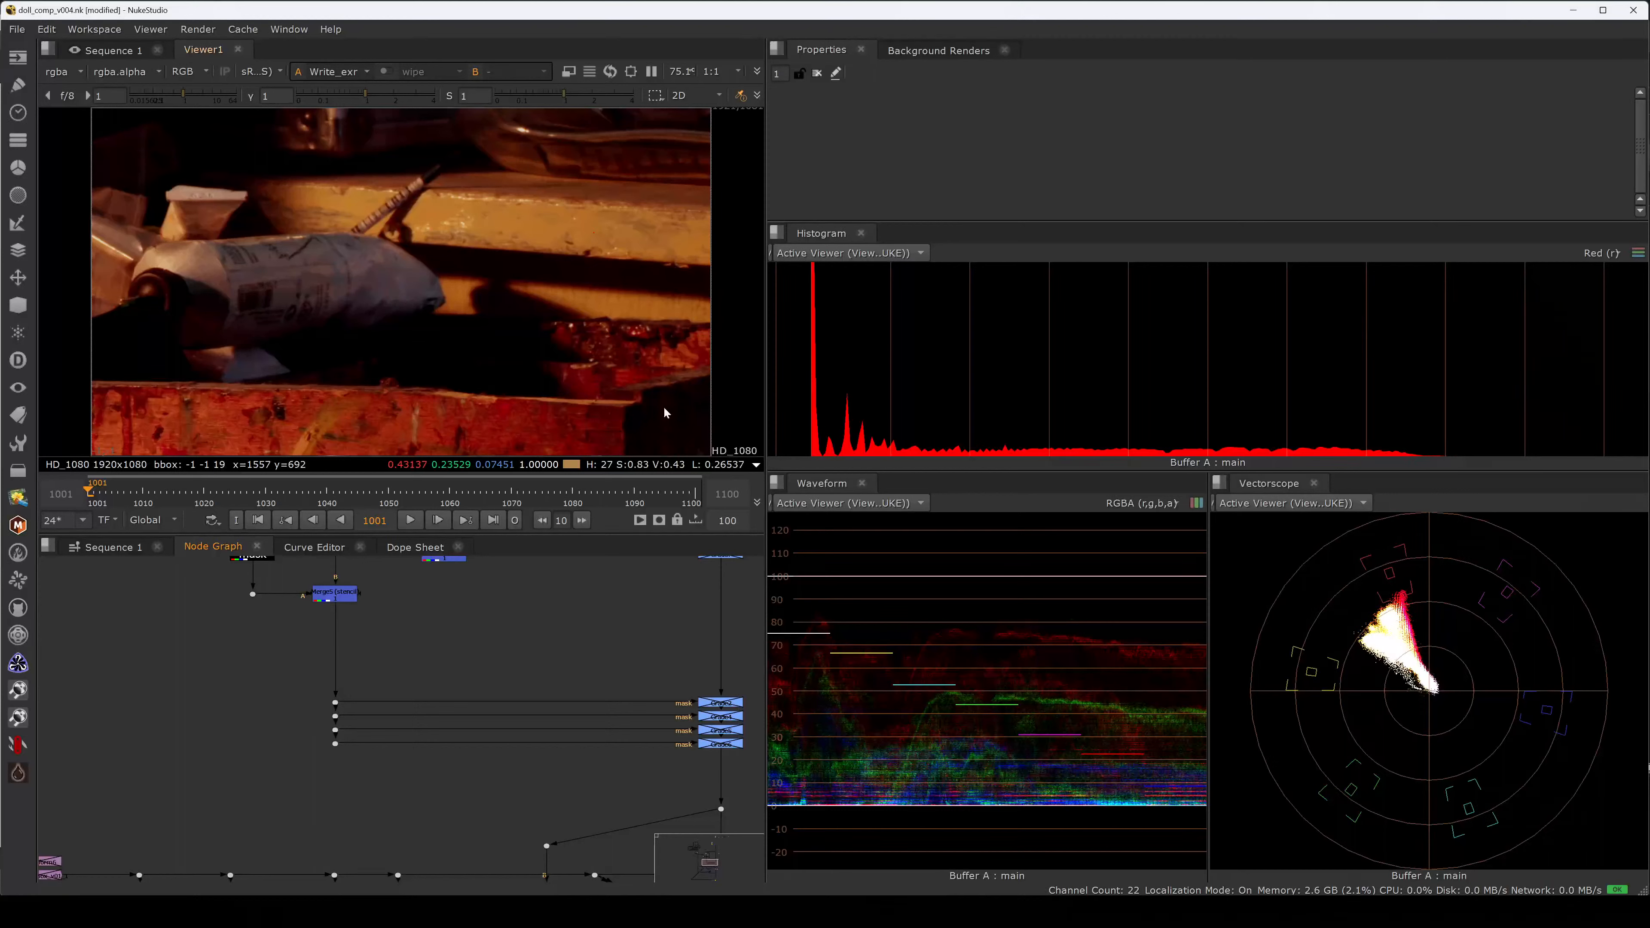
# Switch the Histogram through green, blue, RGBA and RGBY, ending back on RGBA.
pyautogui.click(1602, 253)
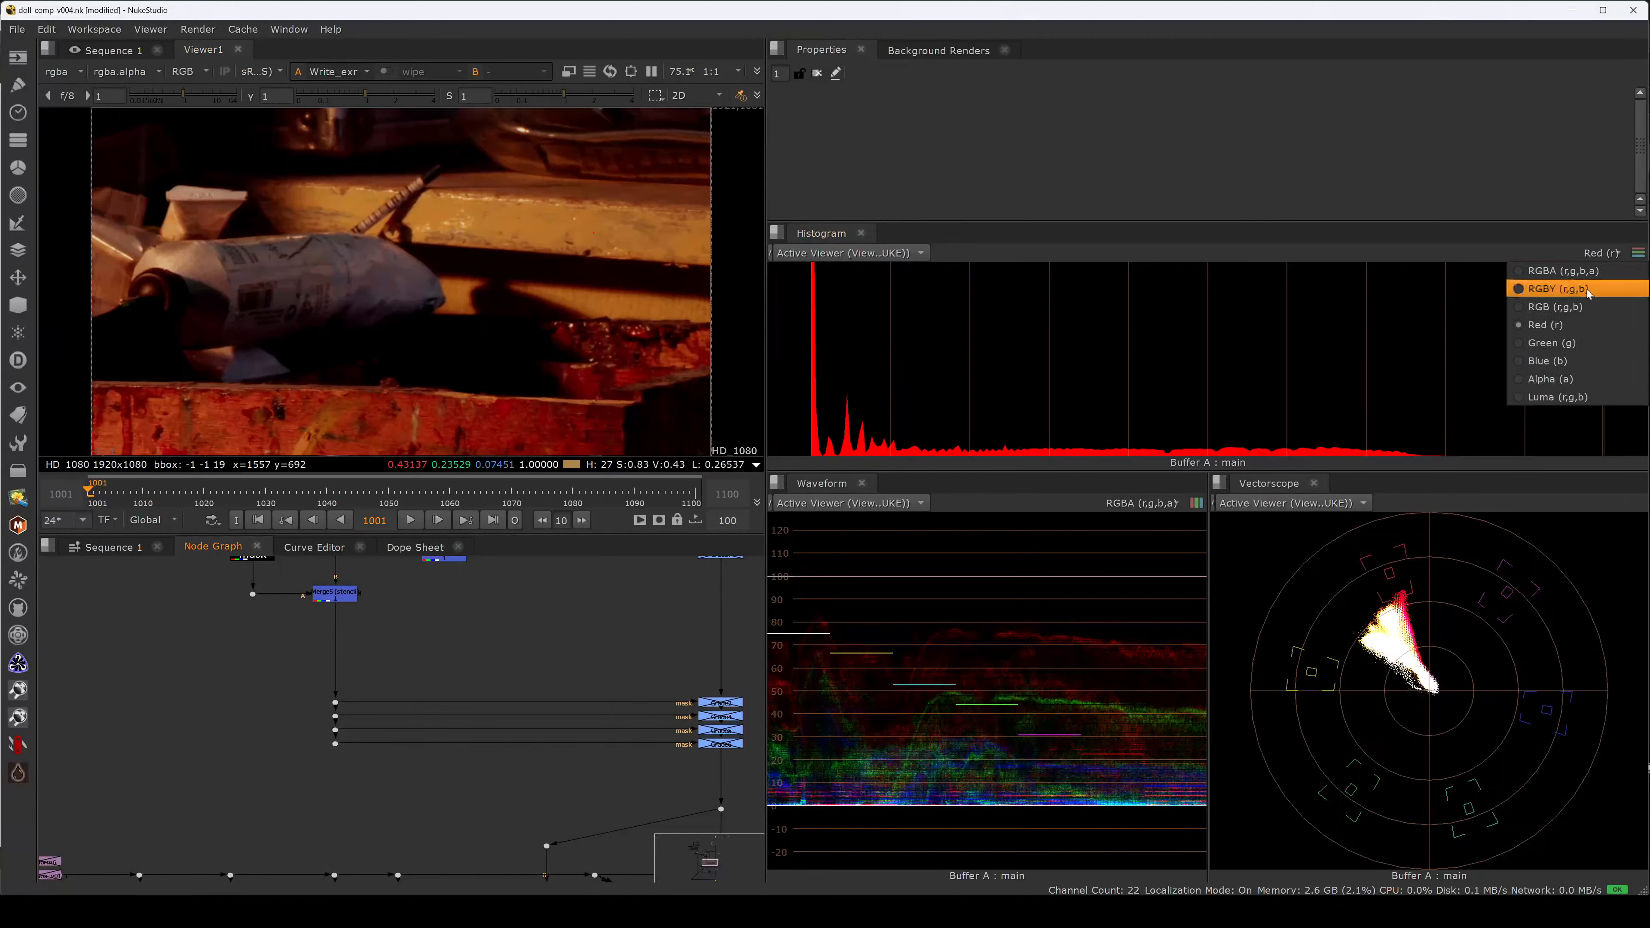
pyautogui.click(1561, 342)
pyautogui.click(1572, 254)
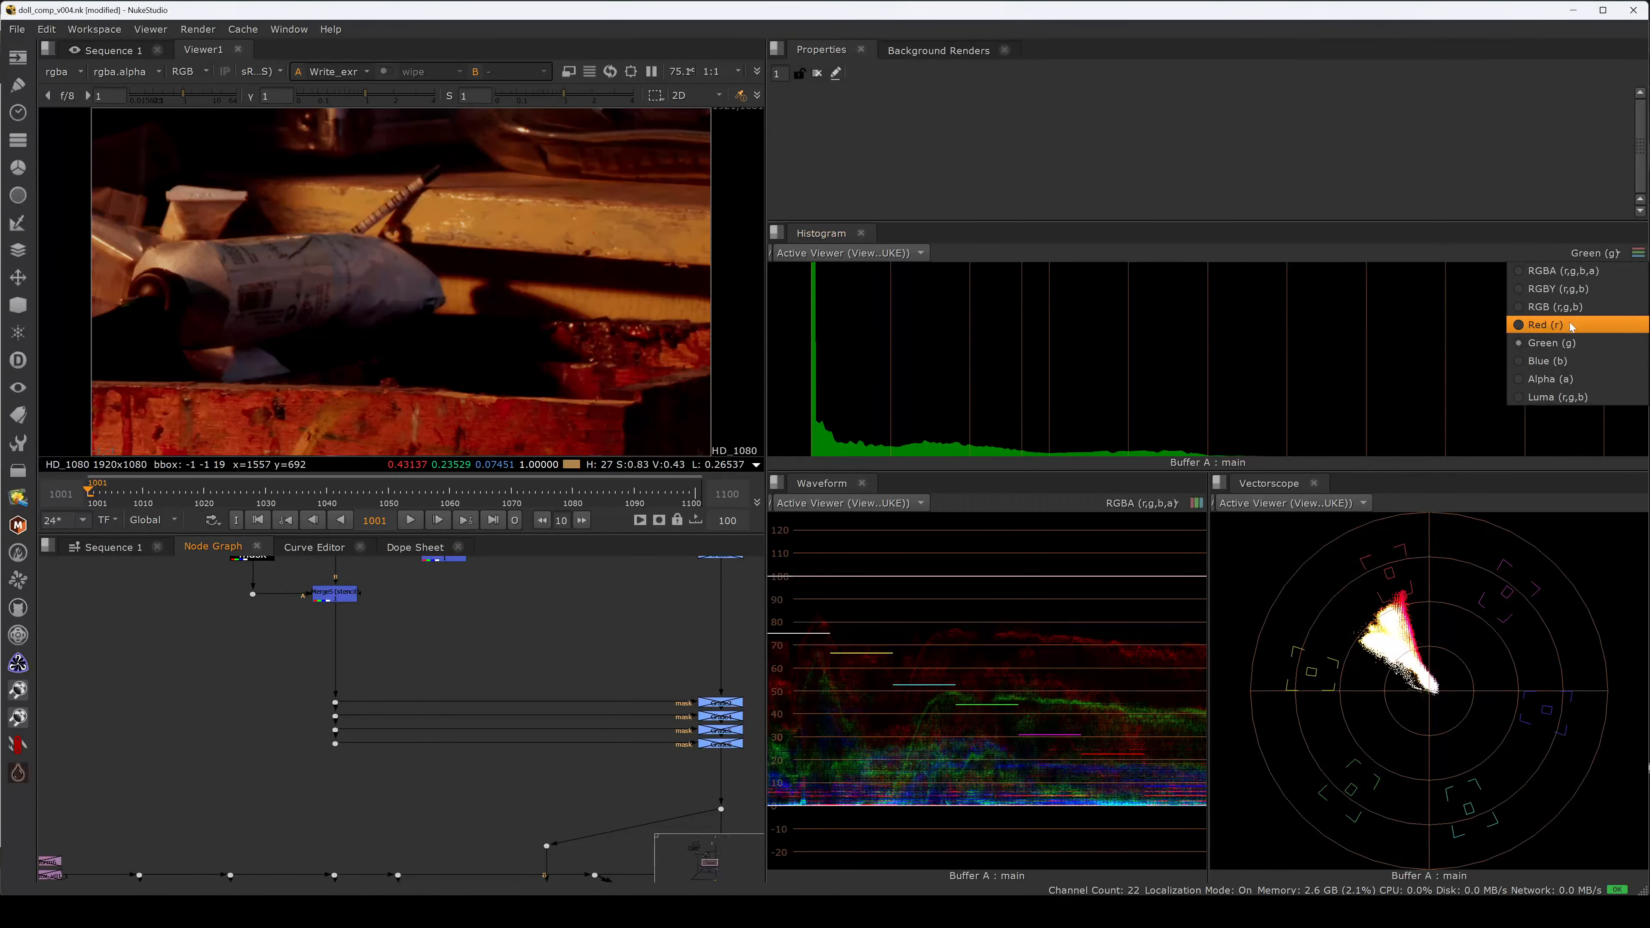
pyautogui.click(1555, 362)
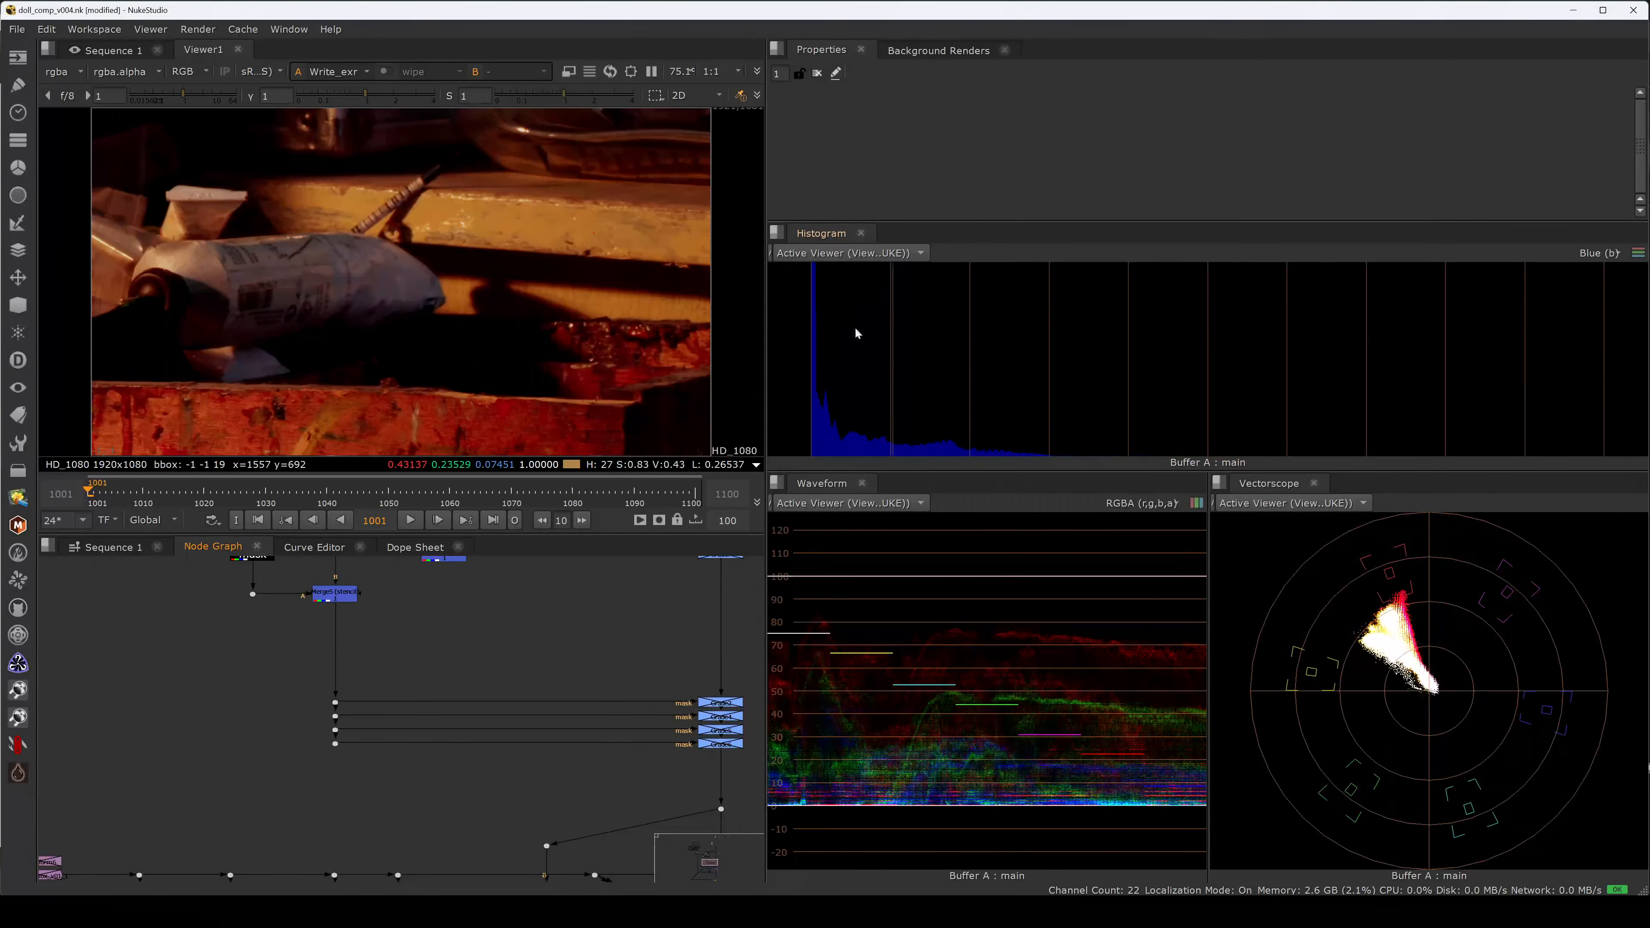
pyautogui.click(1574, 255)
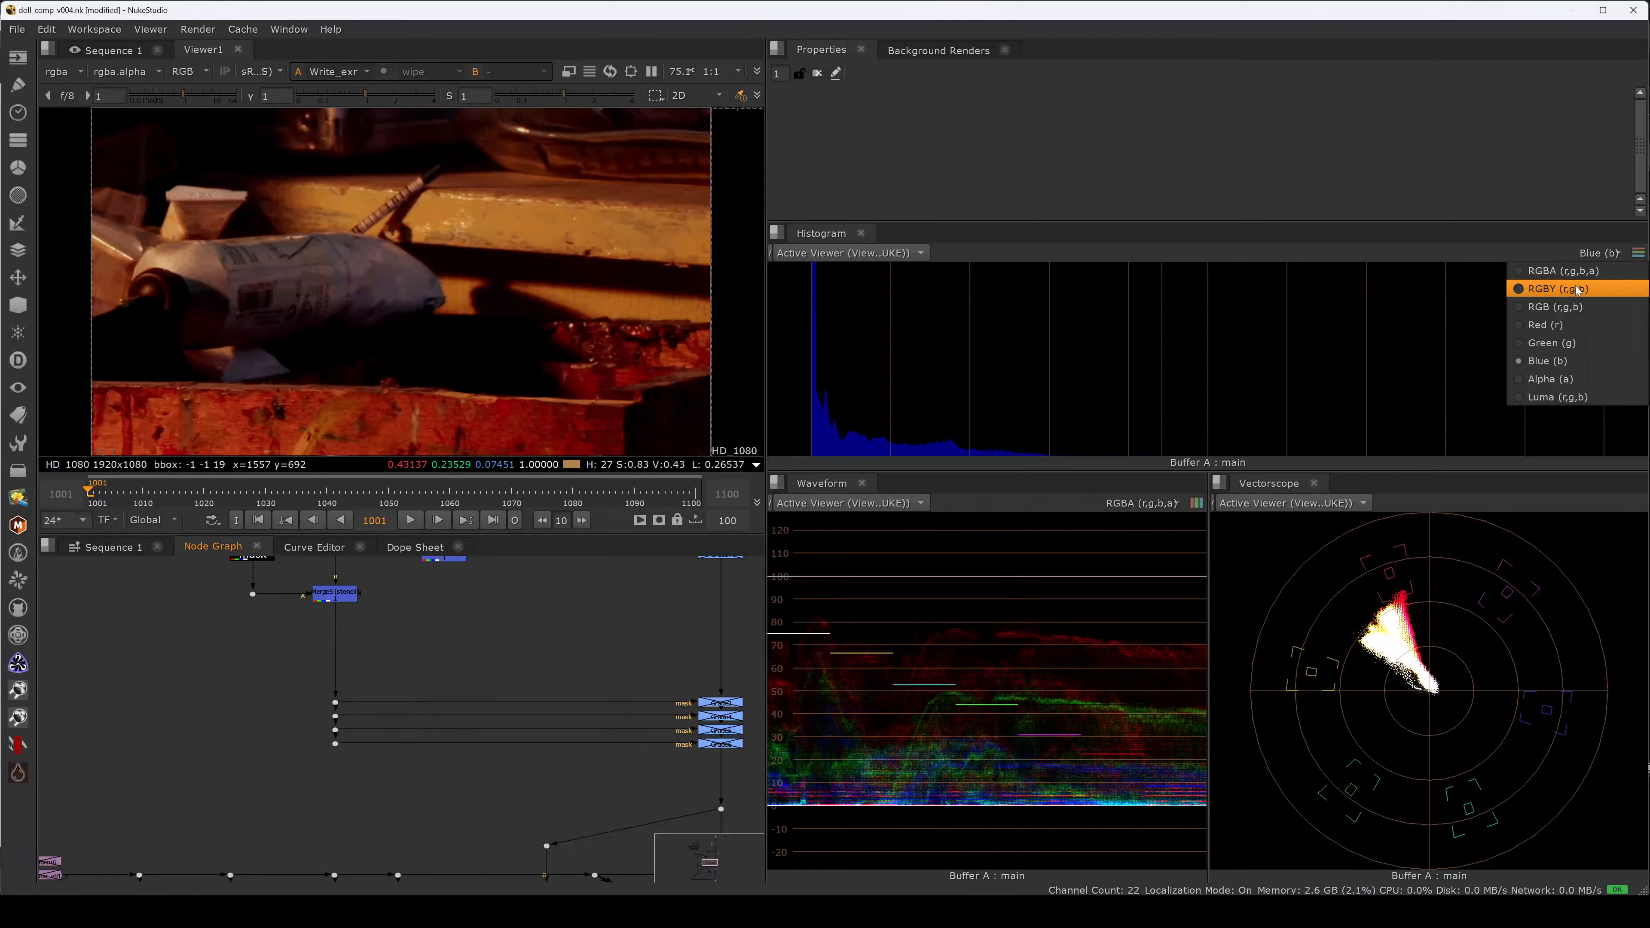
pyautogui.click(1579, 273)
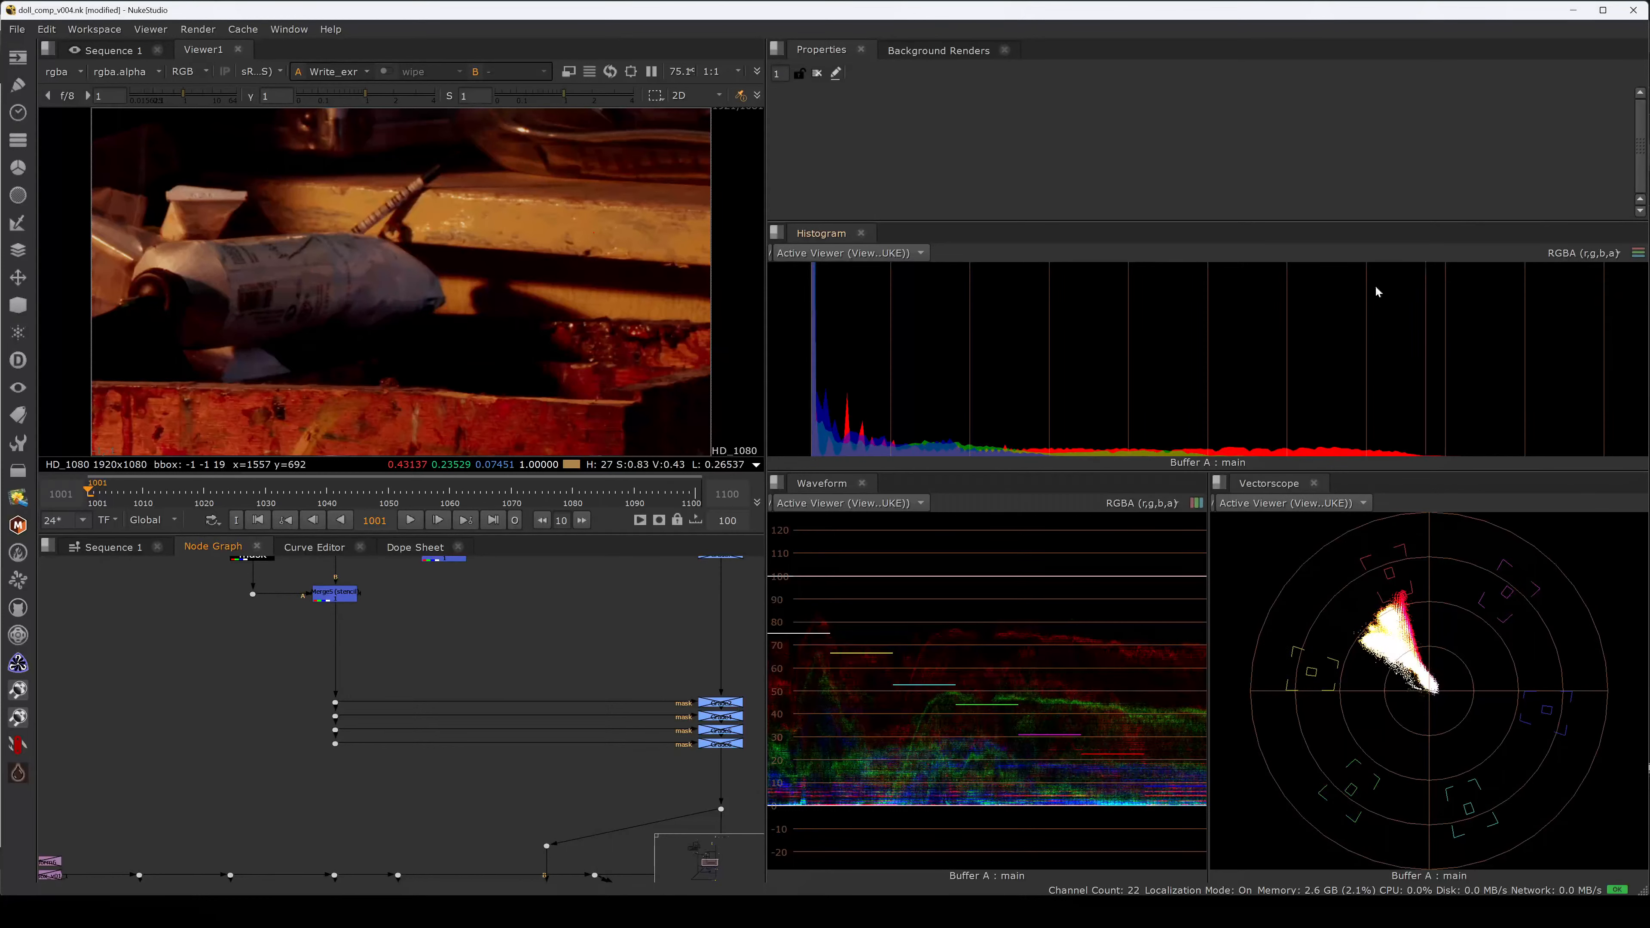
pyautogui.click(1593, 254)
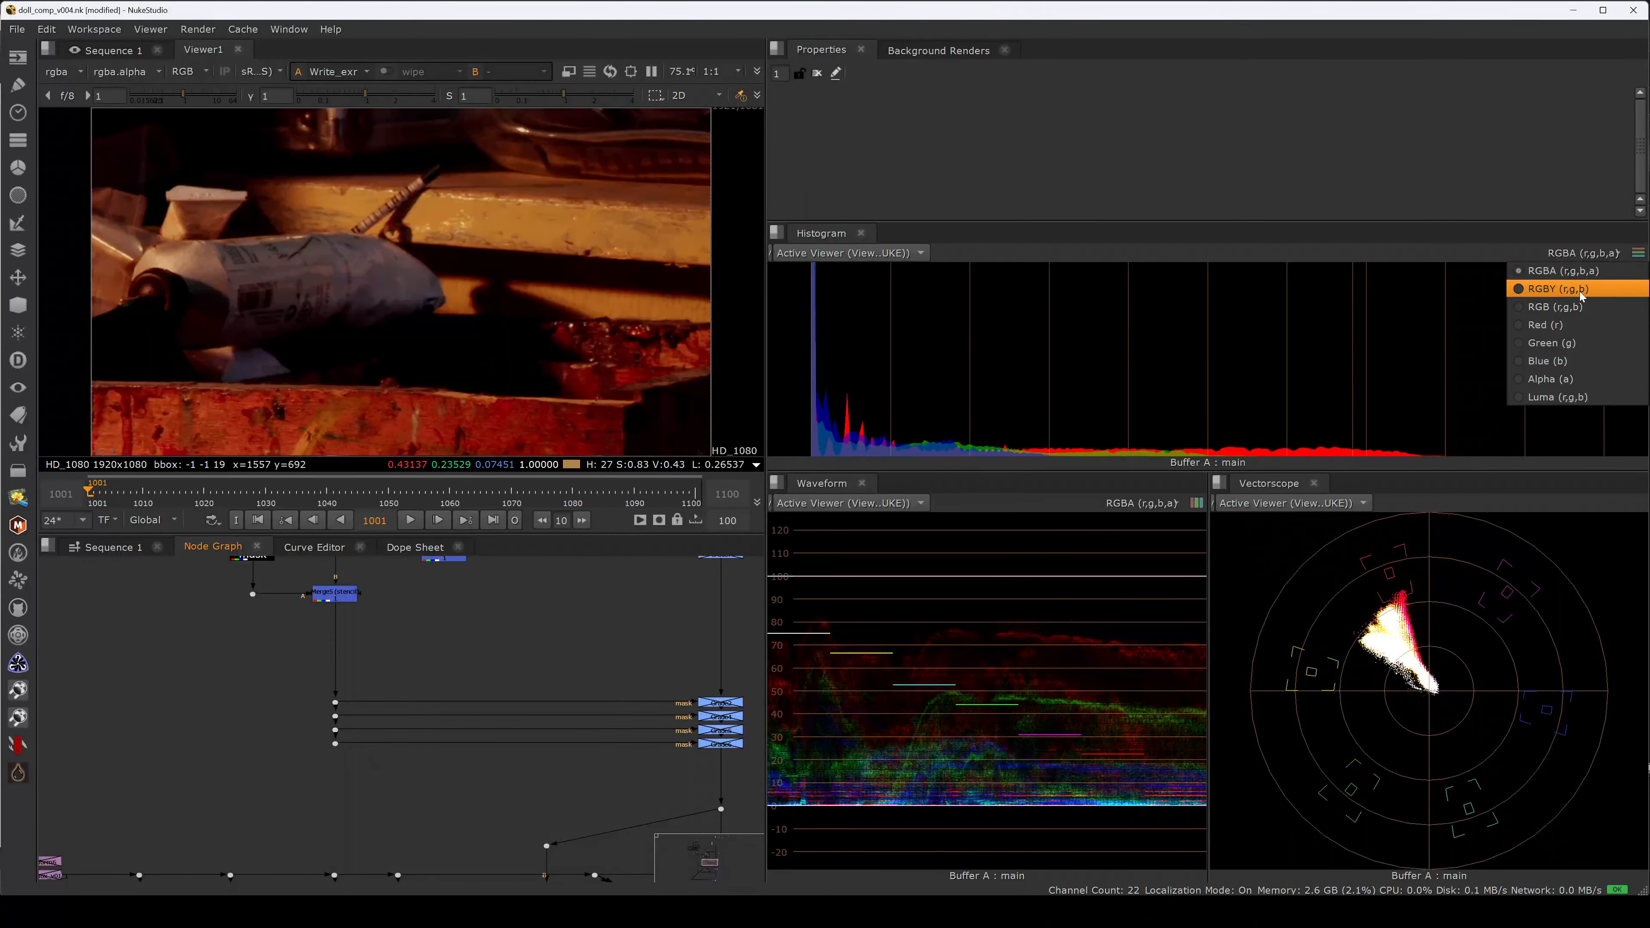
pyautogui.click(1585, 290)
pyautogui.click(1591, 254)
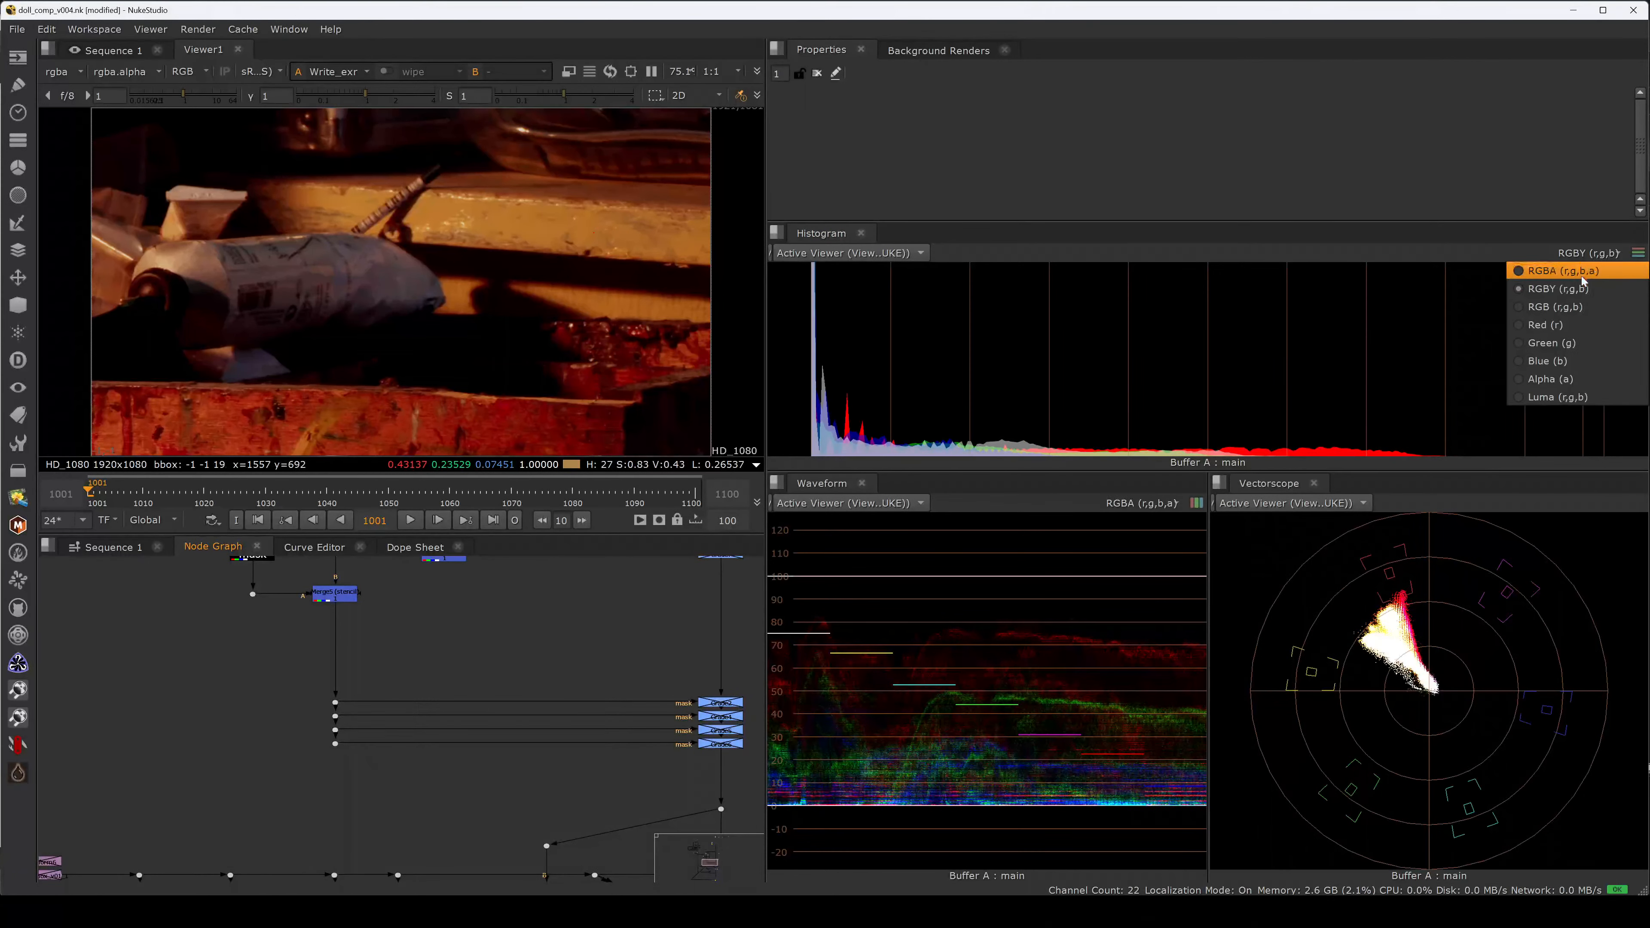
pyautogui.click(1585, 271)
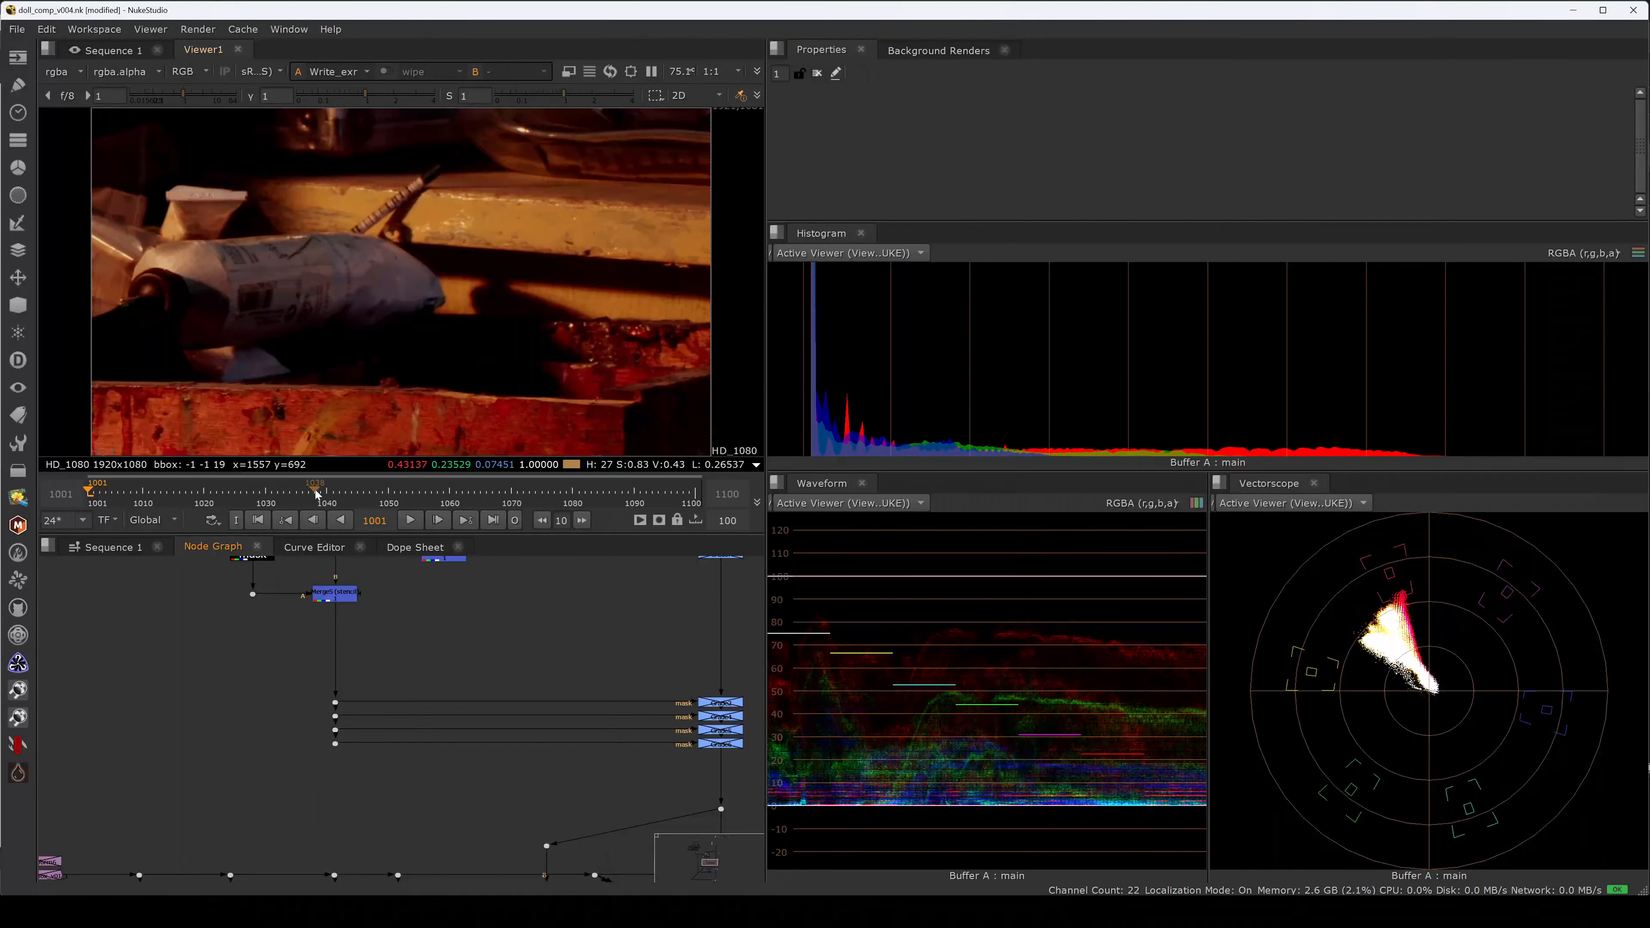
# Move the timeline to frame 1041, then bring the RV histogram reference chart forward.
pyautogui.click(351, 494)
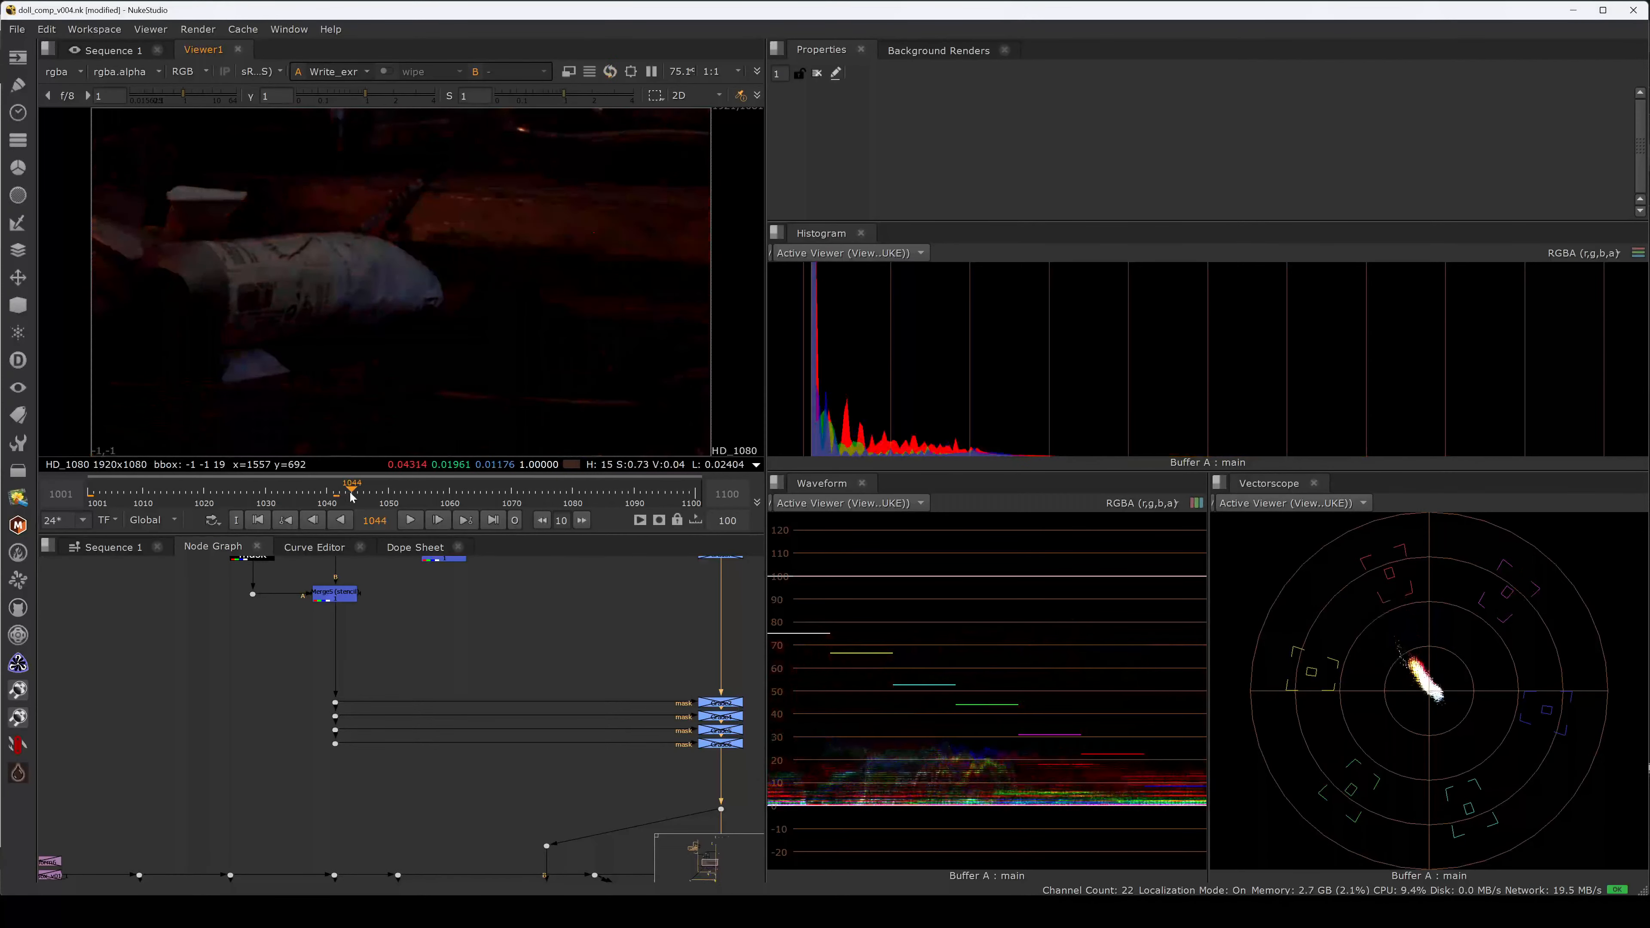
pyautogui.click(334, 495)
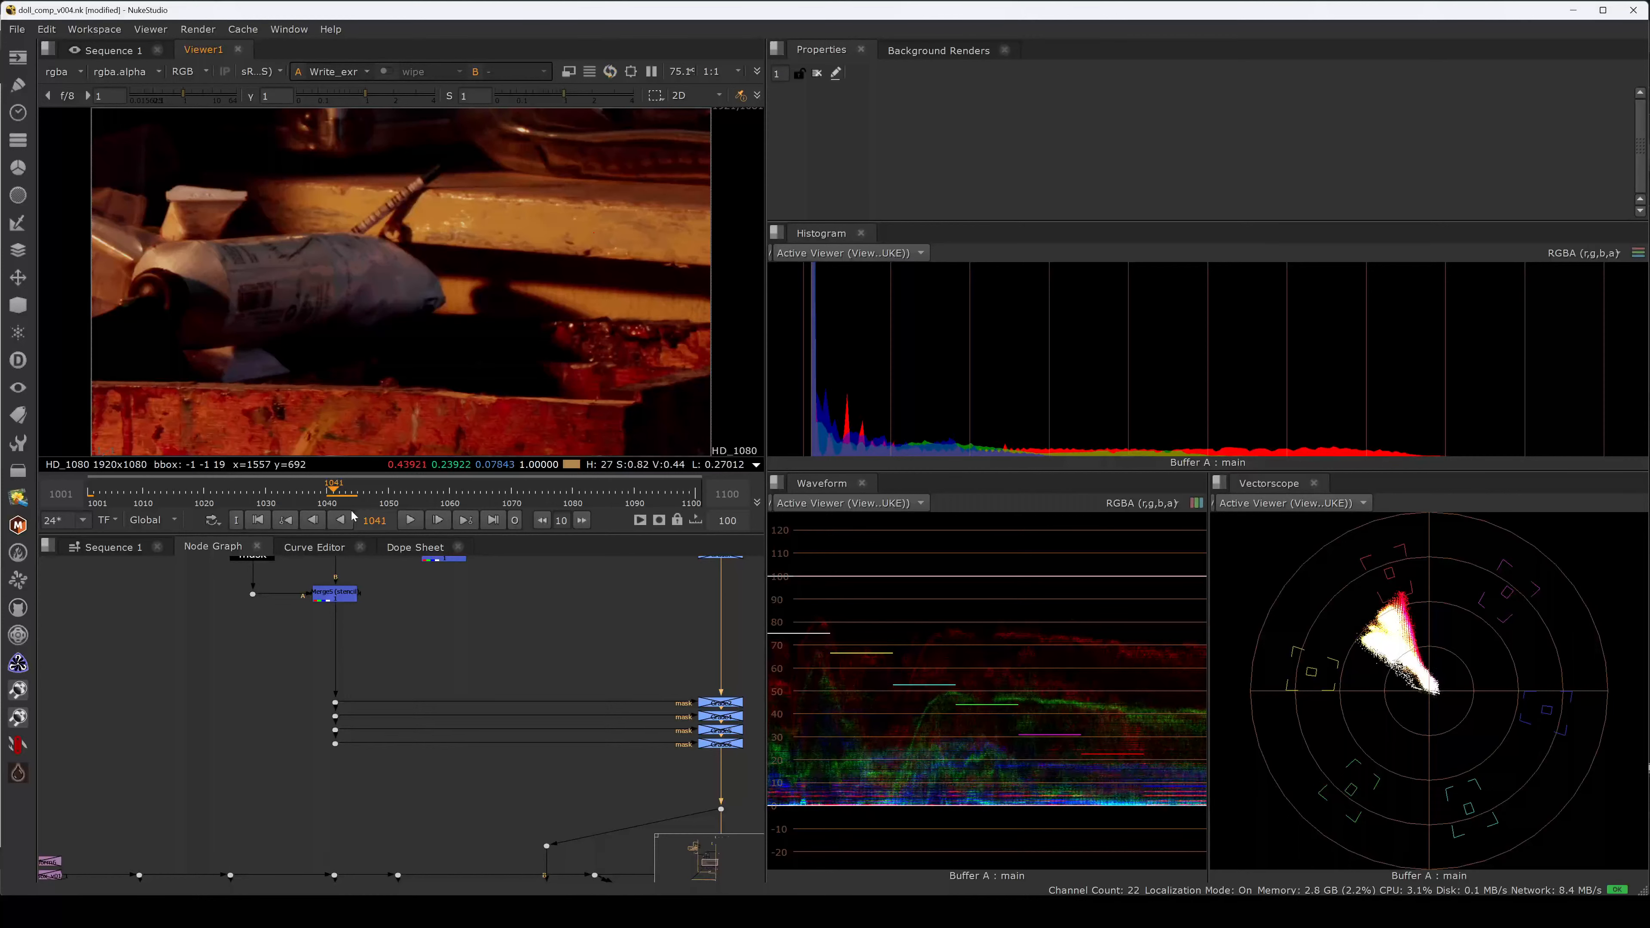
pyautogui.click(342, 519)
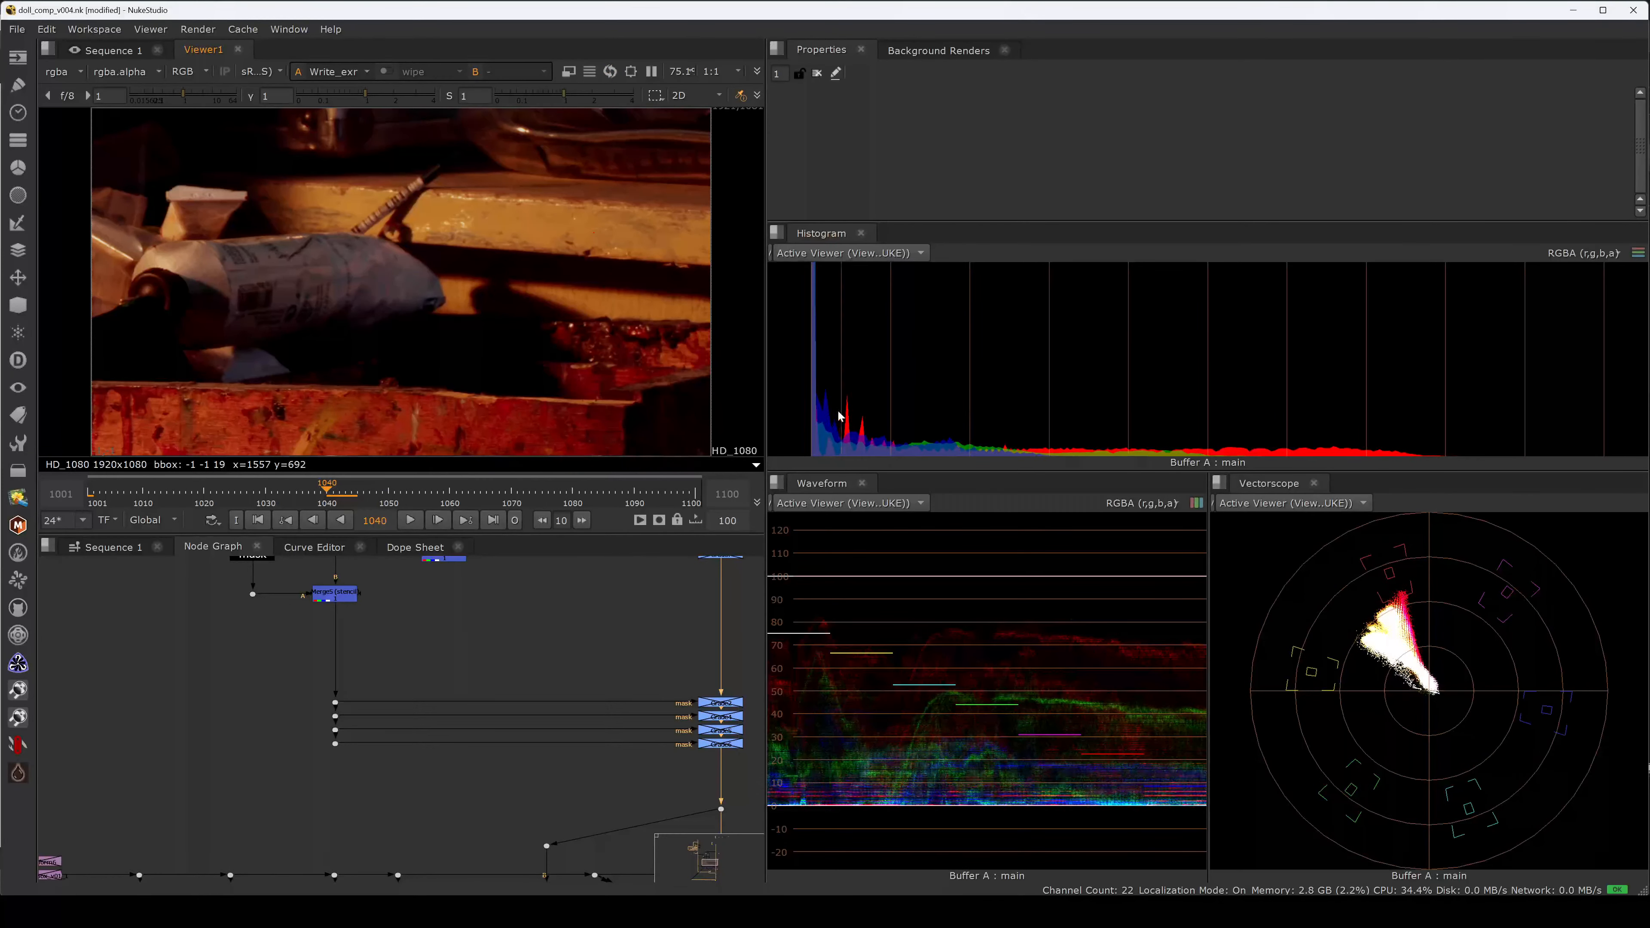
pyautogui.press('Right')
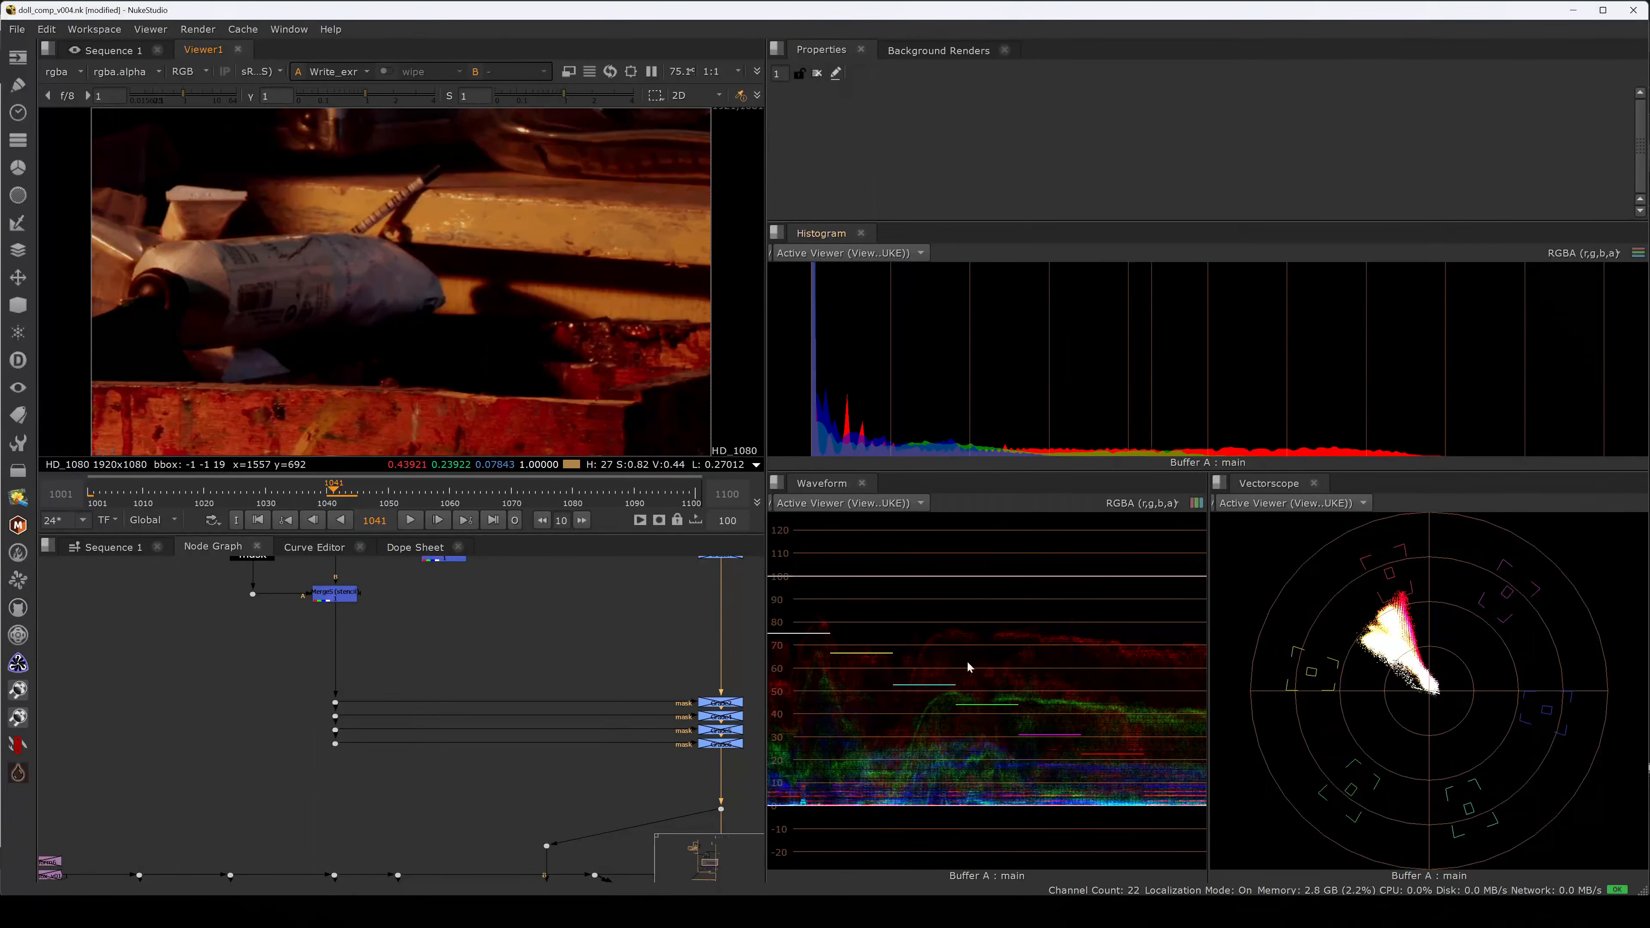
pyautogui.click(1040, 911)
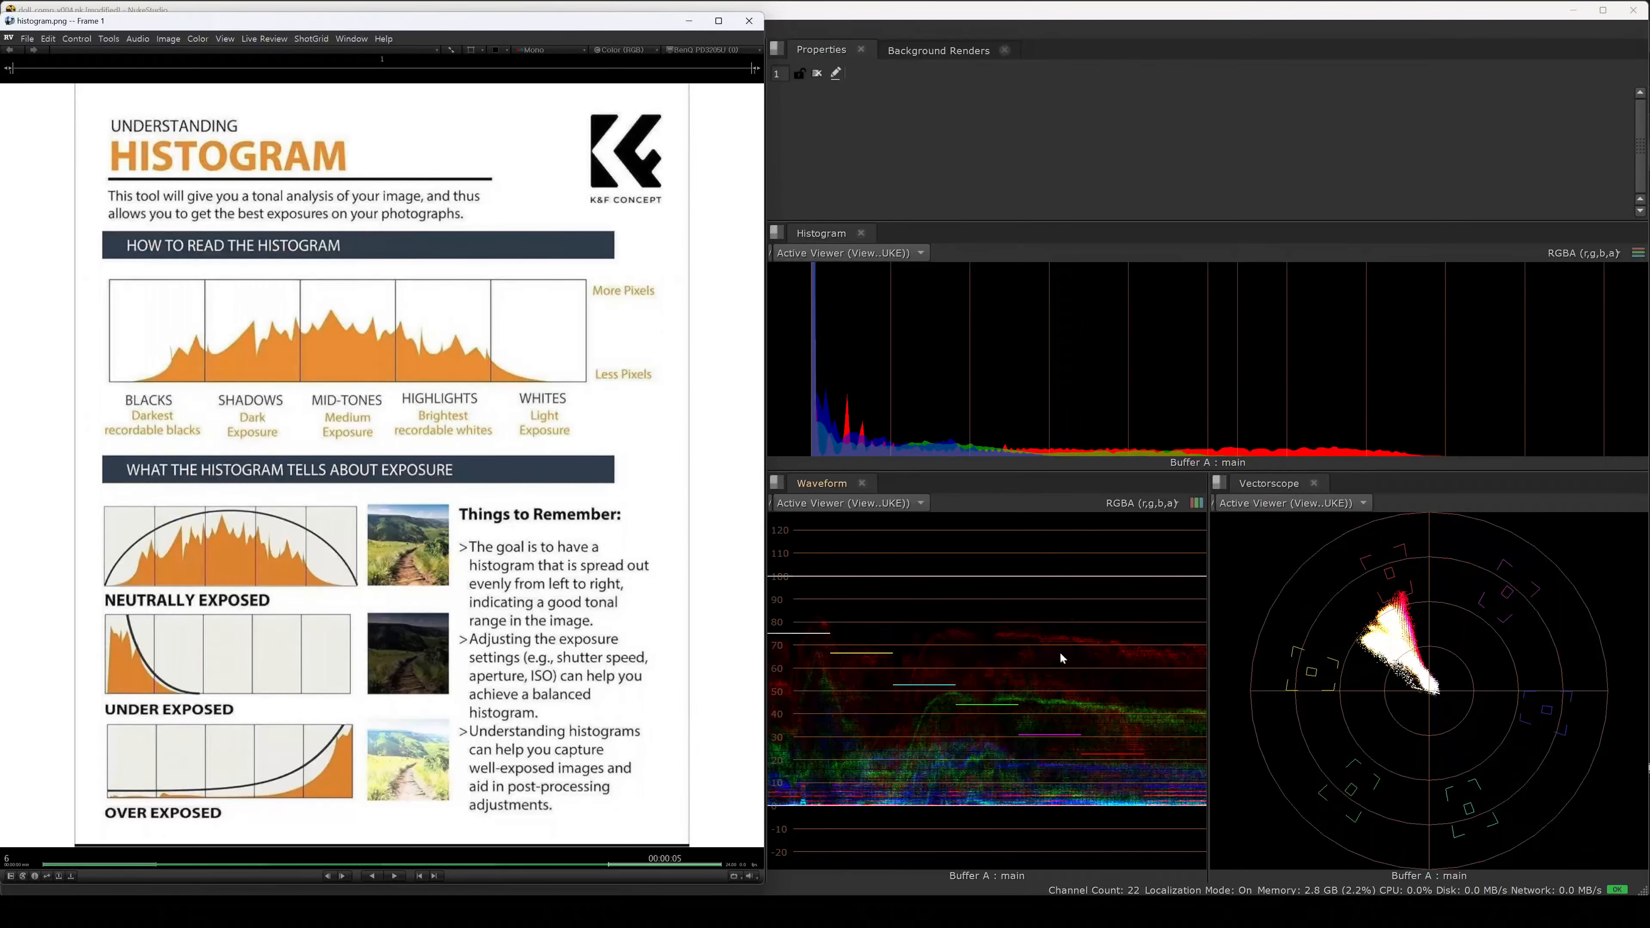
pyautogui.click(829, 800)
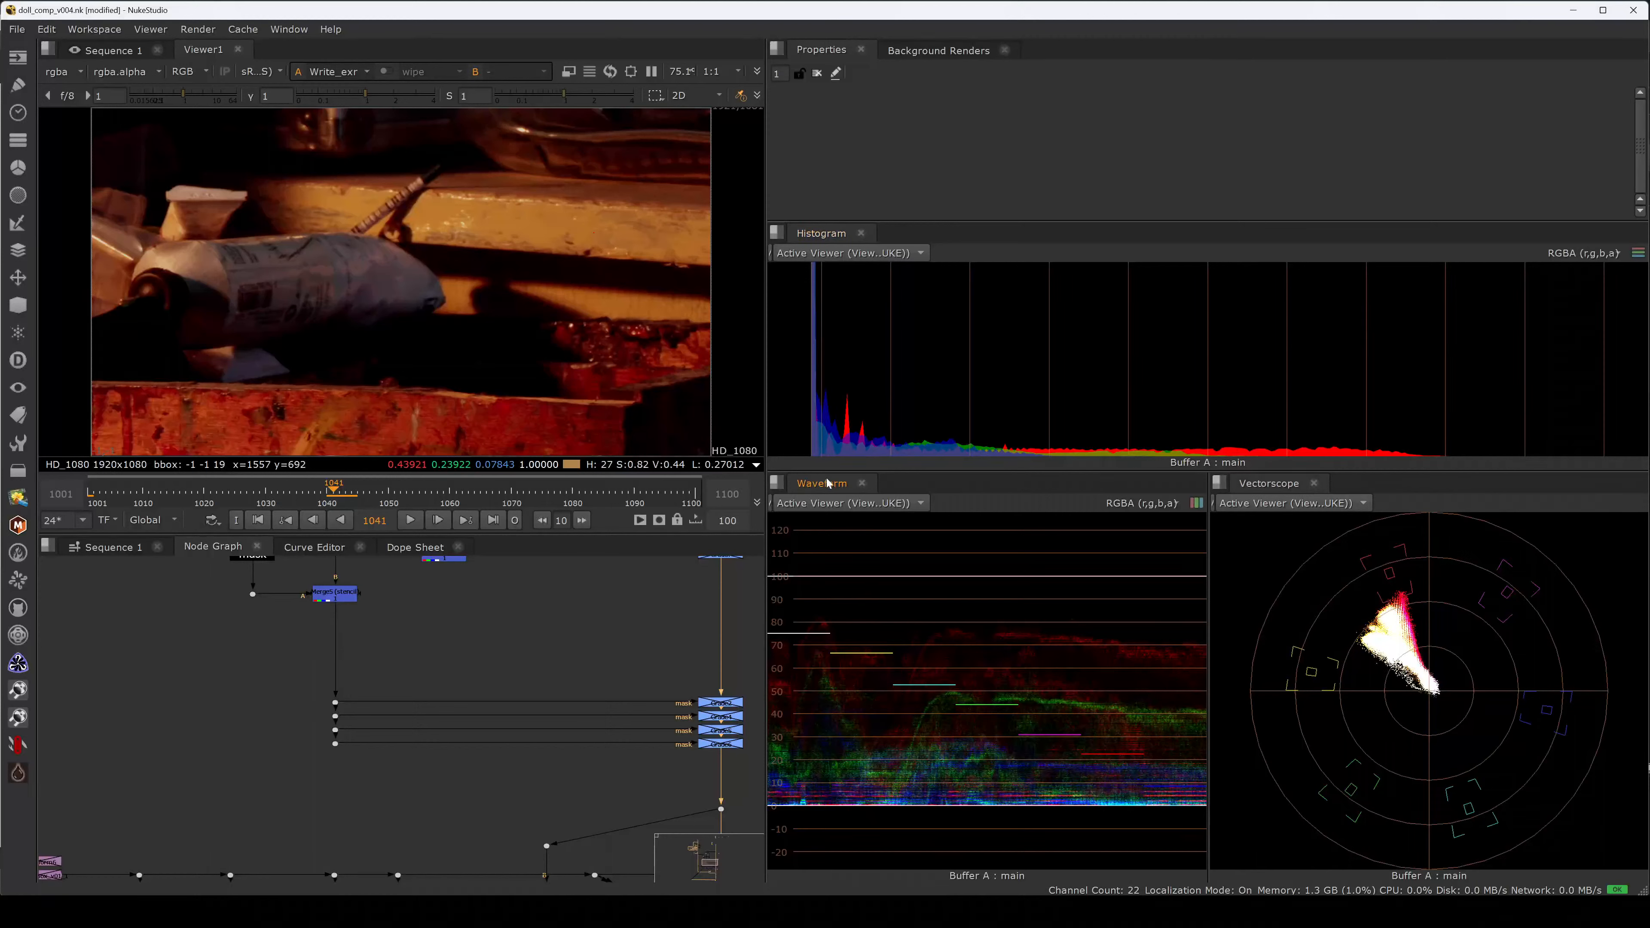
# Take a rectangular Win+Shift+S snip around the Histogram panel area.
pyautogui.press('super+shift+s')
pyautogui.press('super+shift+s')
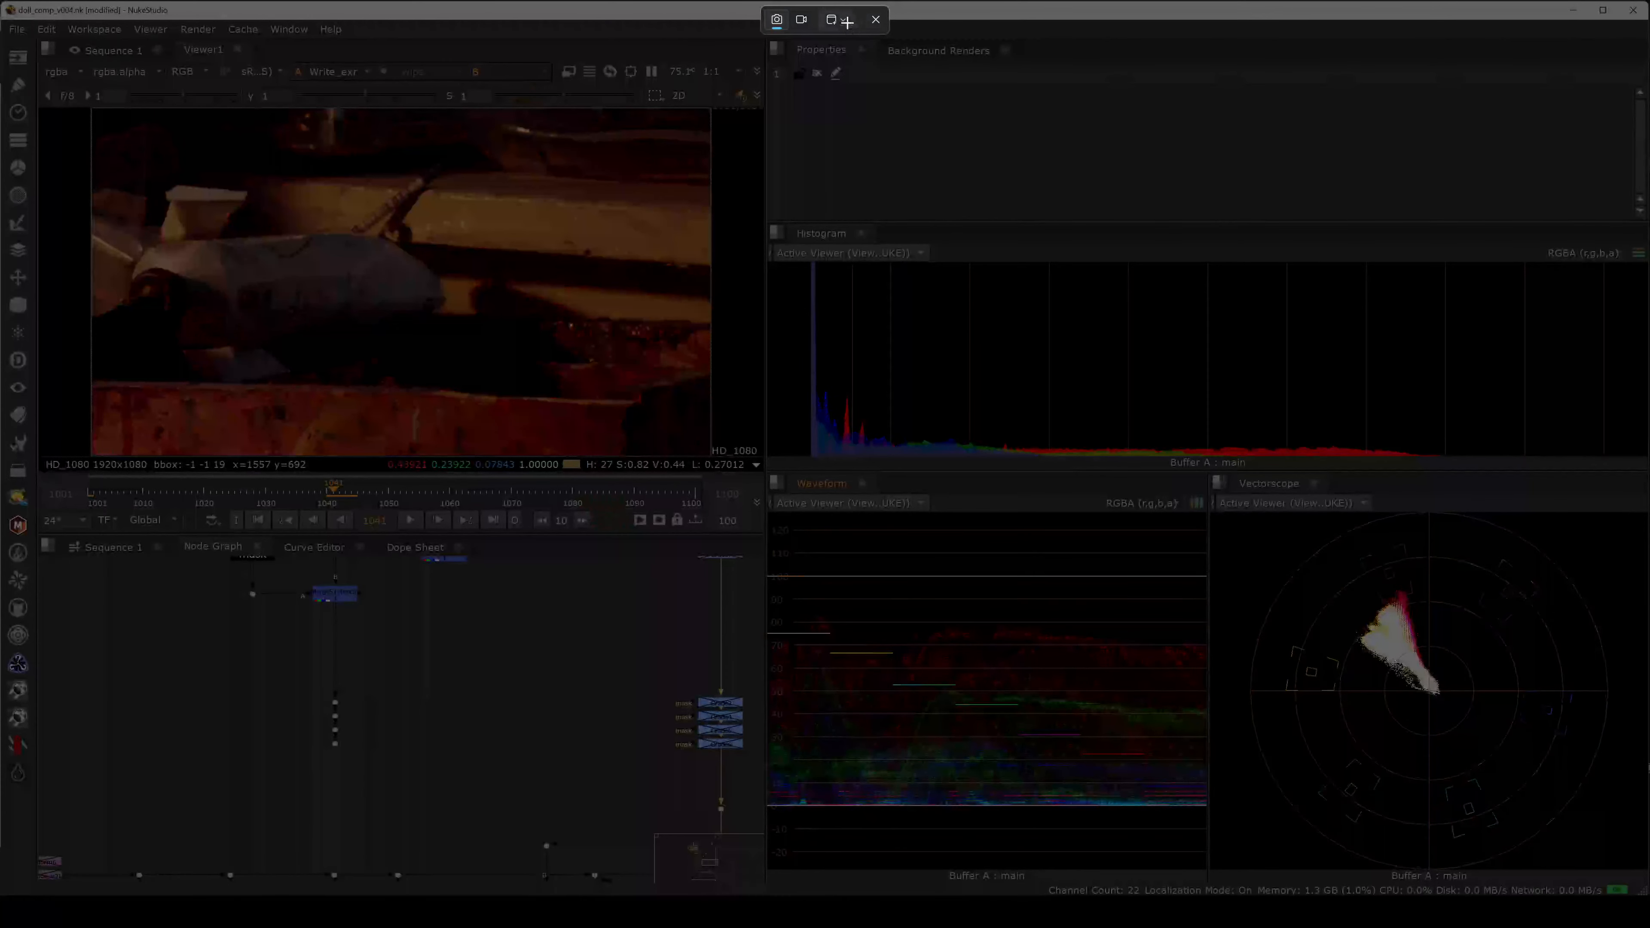
pyautogui.click(846, 21)
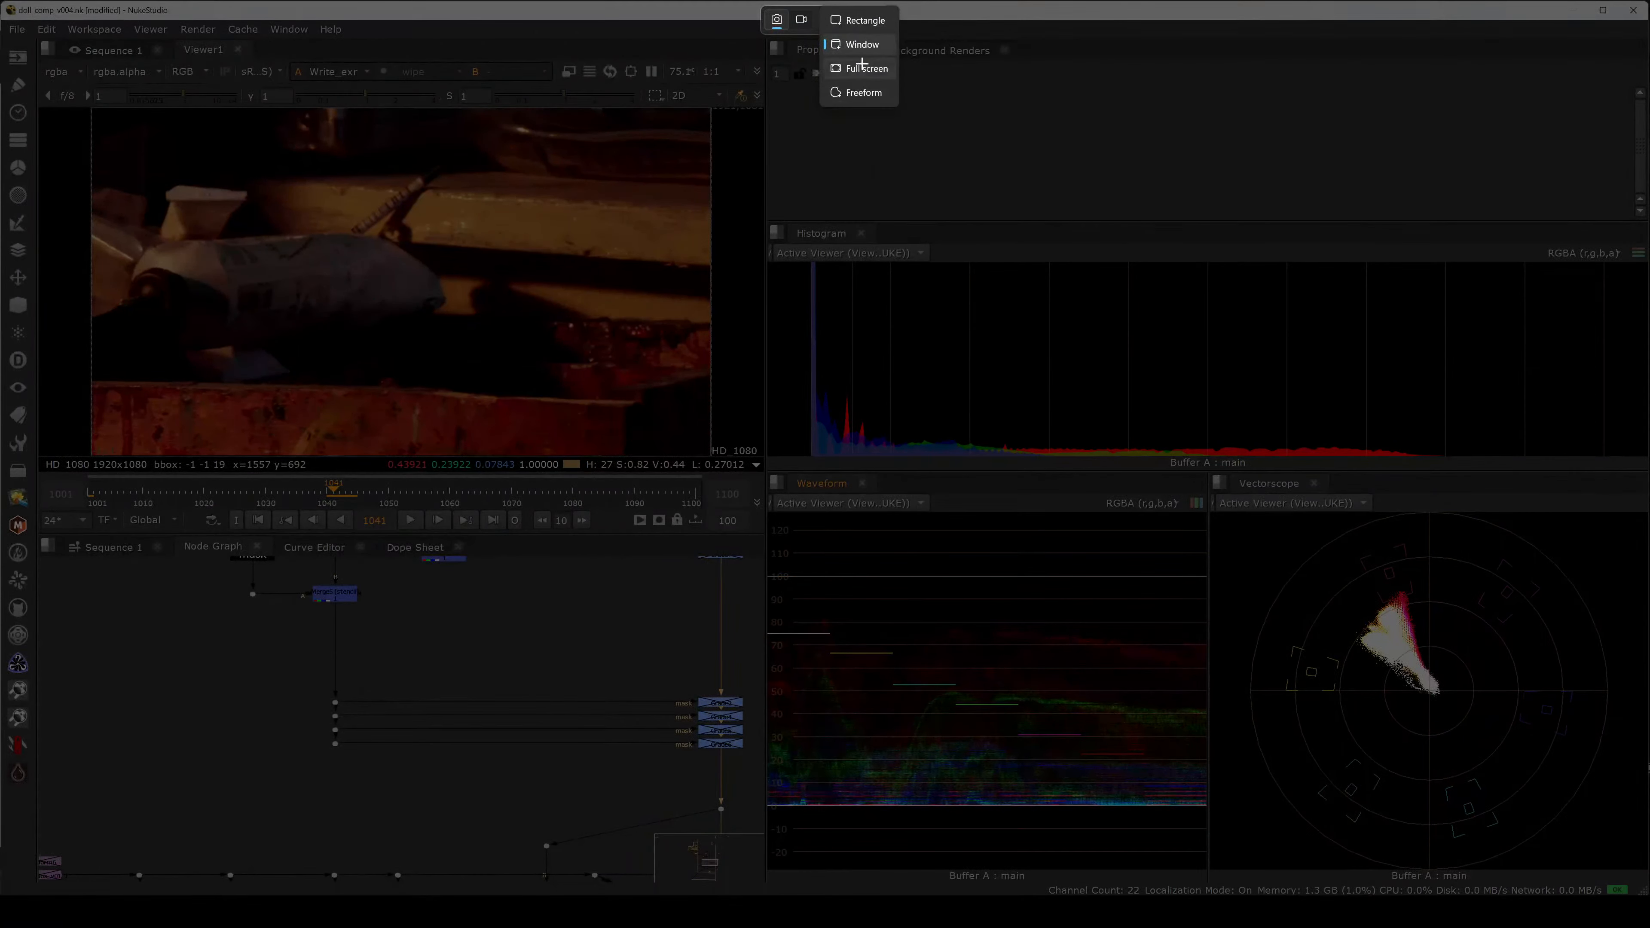
pyautogui.click(860, 46)
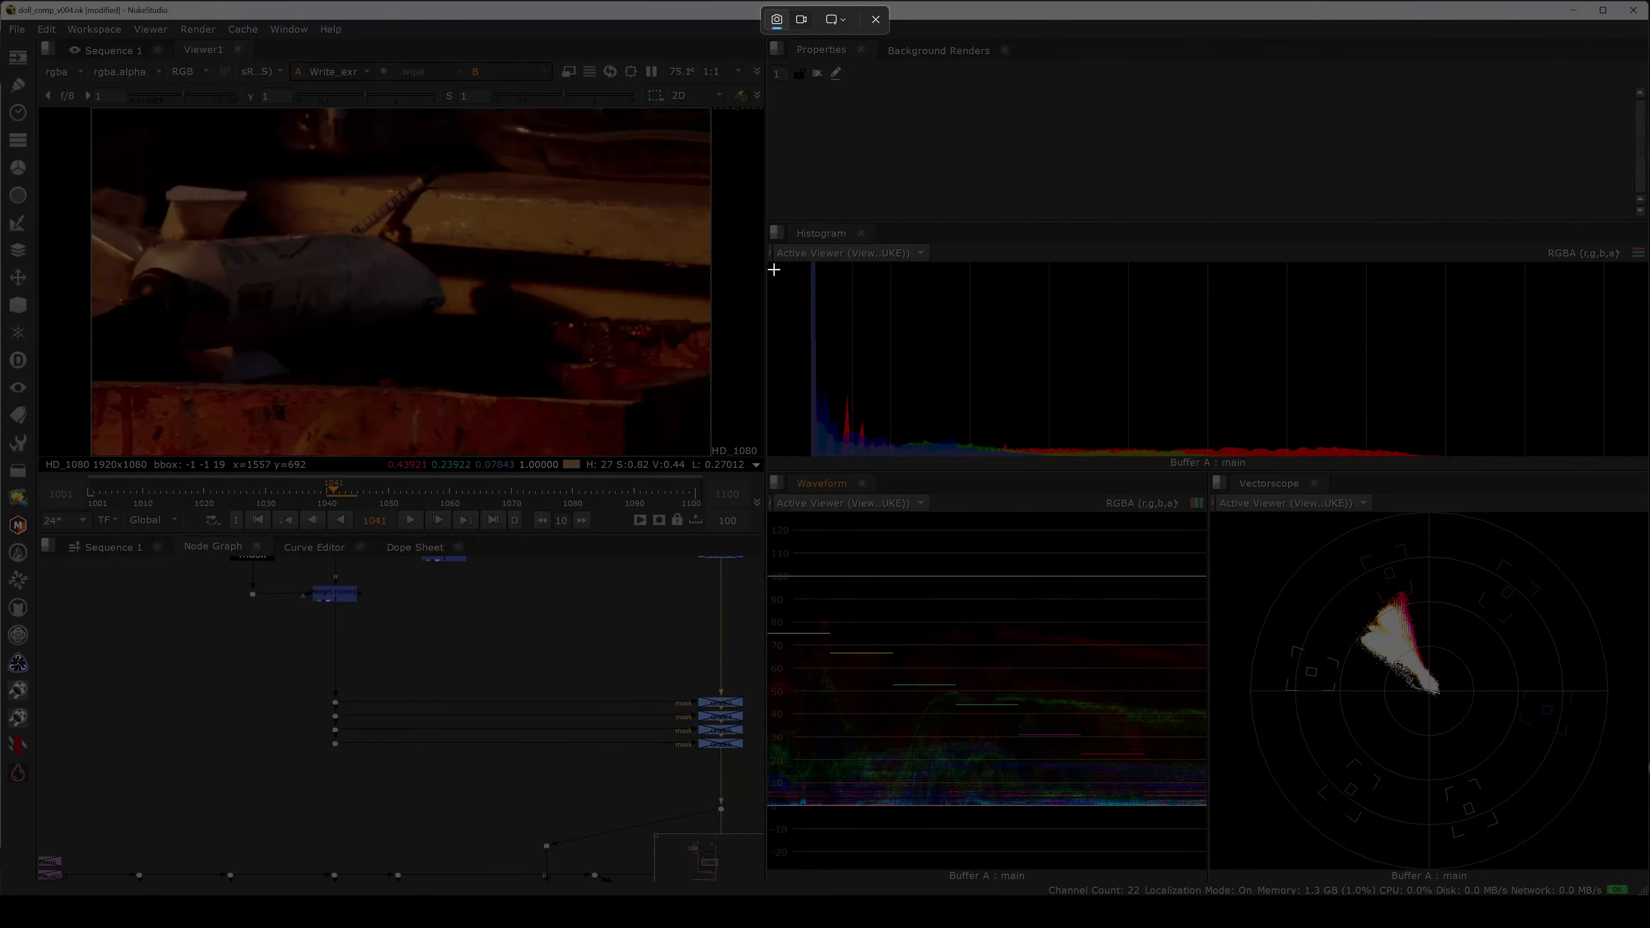
pyautogui.moveTo(767, 219); pyautogui.dragTo(1648, 895)
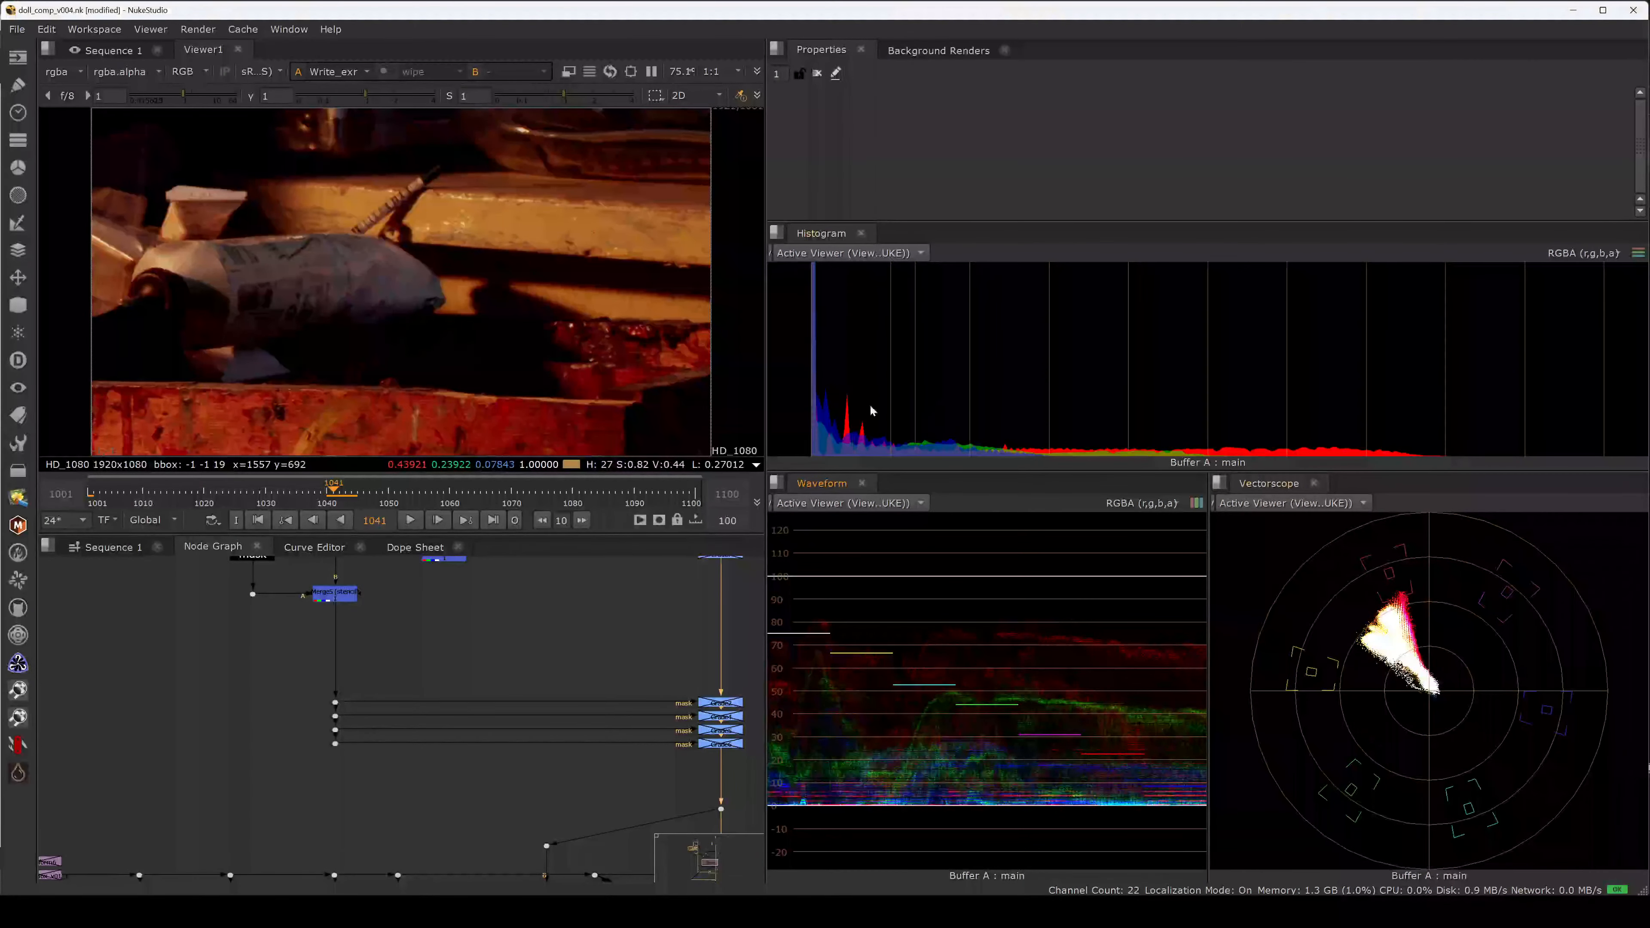
# Move the camera folder window to the left and open the lecture > 04_color folder.
pyautogui.moveTo(642, 911)
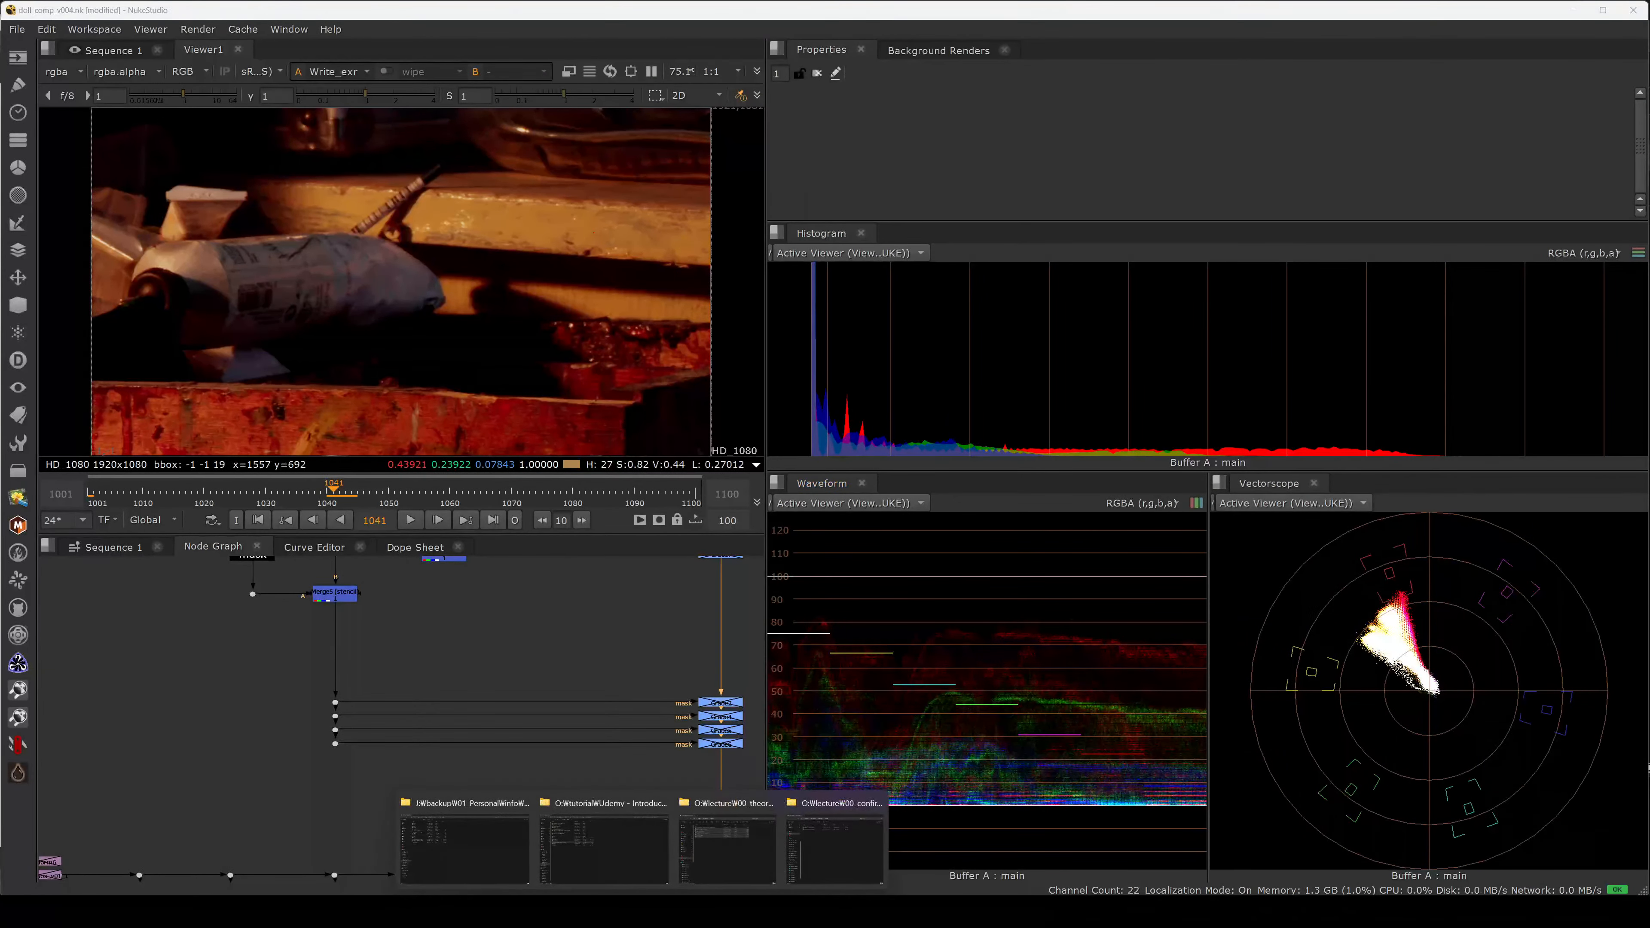
pyautogui.moveTo(707, 861)
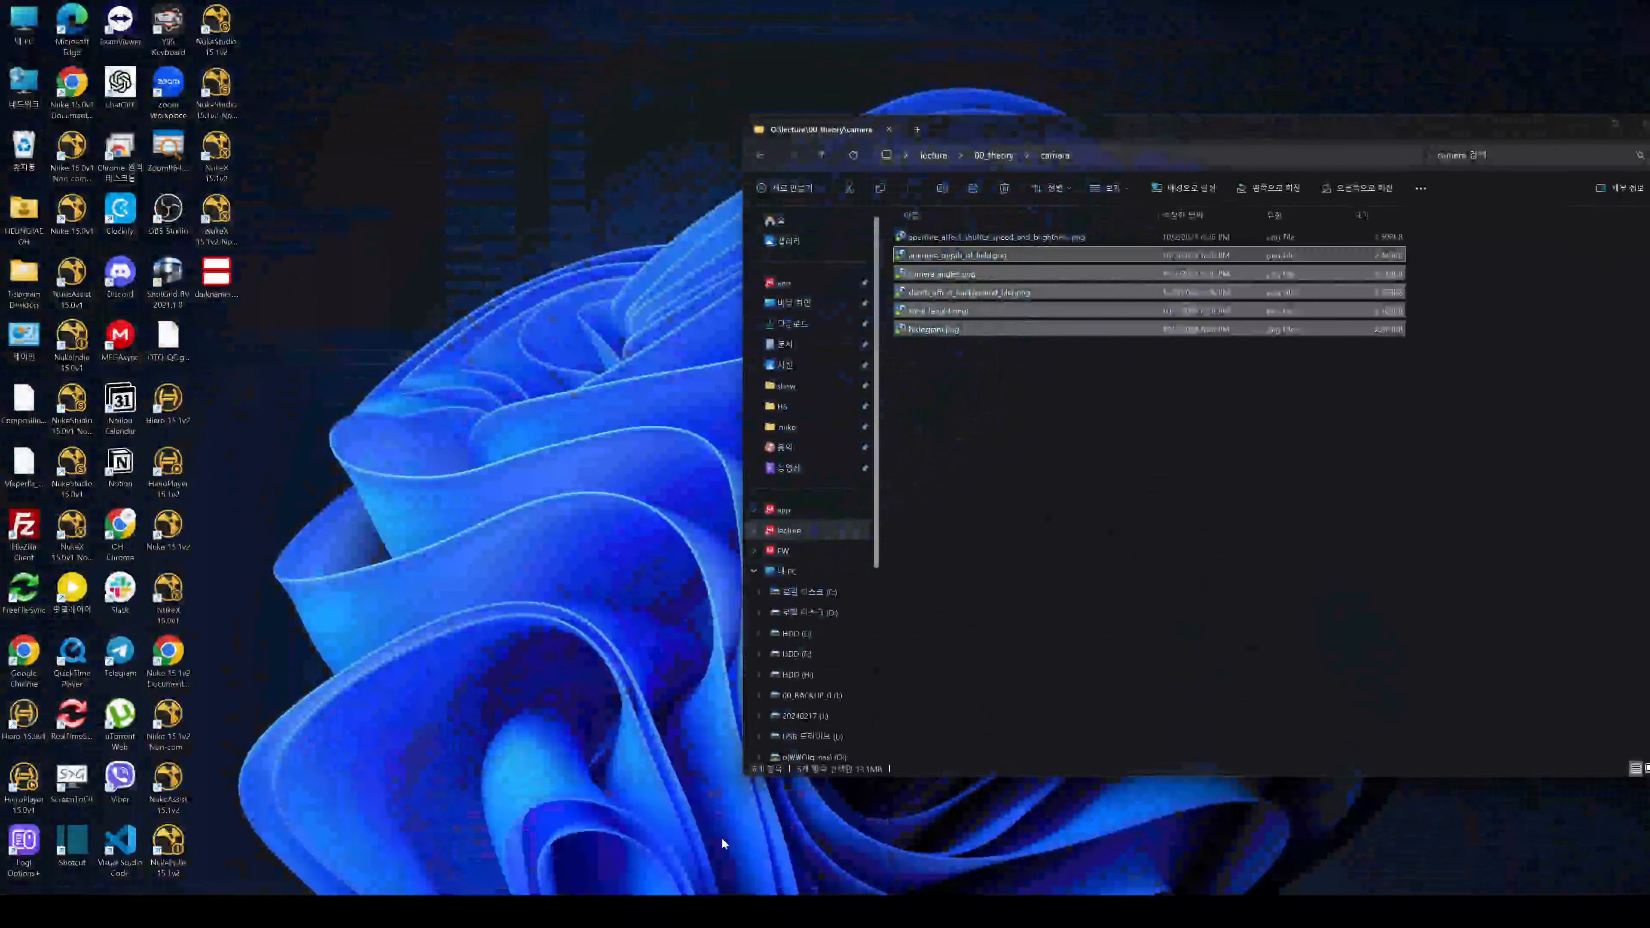
pyautogui.click(722, 838)
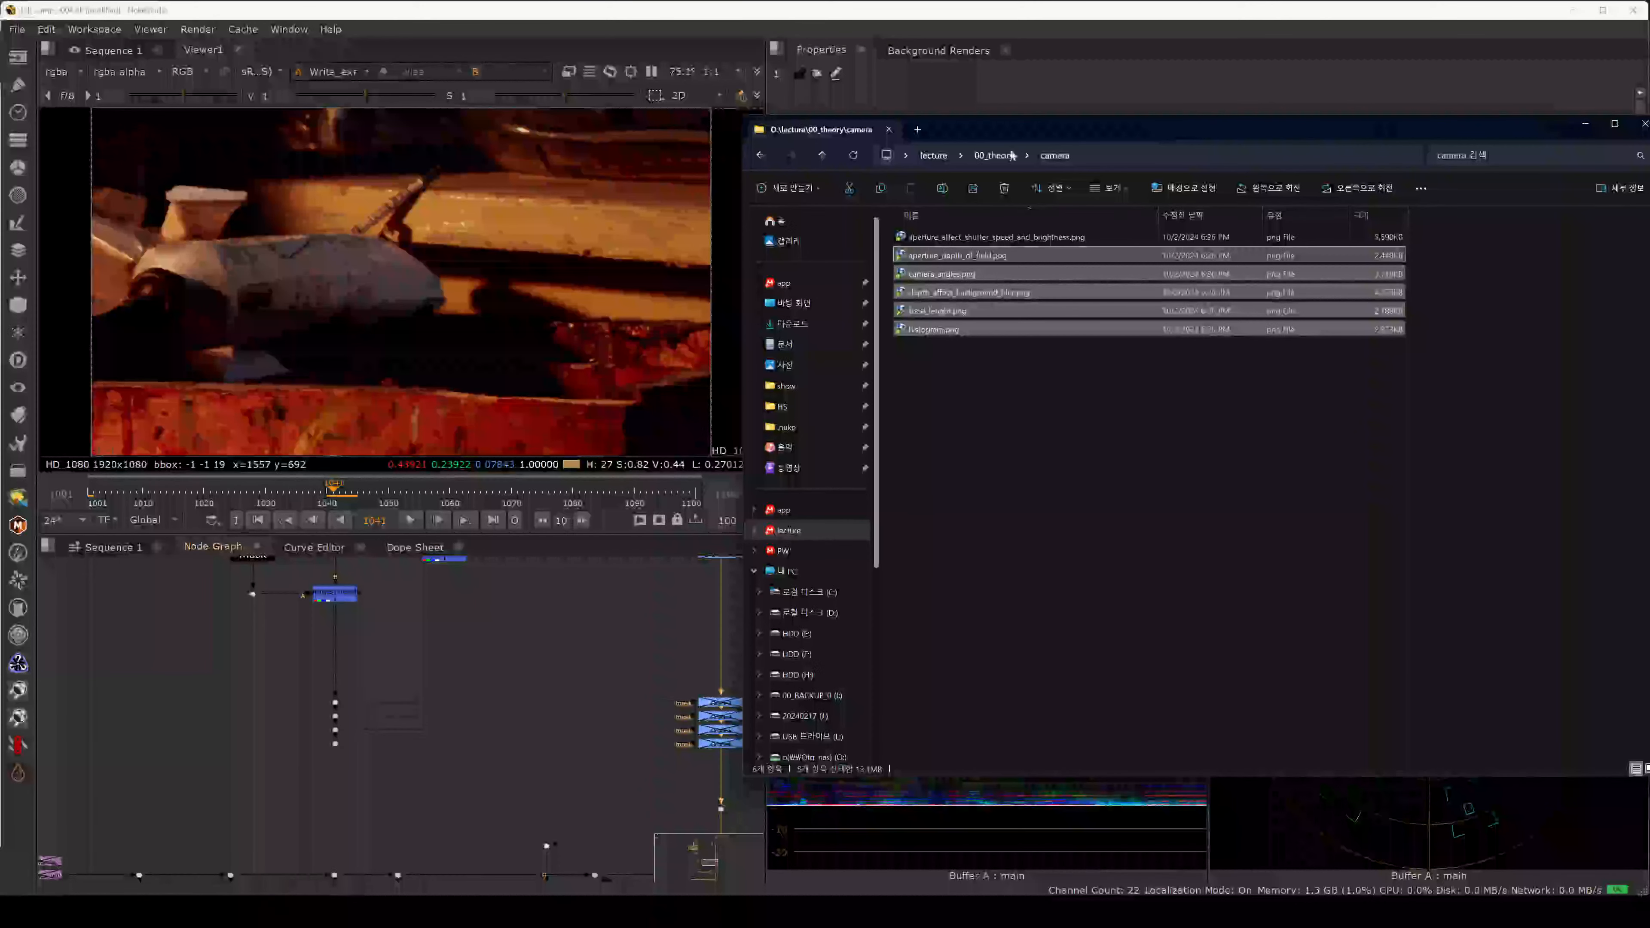
pyautogui.moveTo(1010, 124); pyautogui.dragTo(420, 119)
pyautogui.click(430, 425)
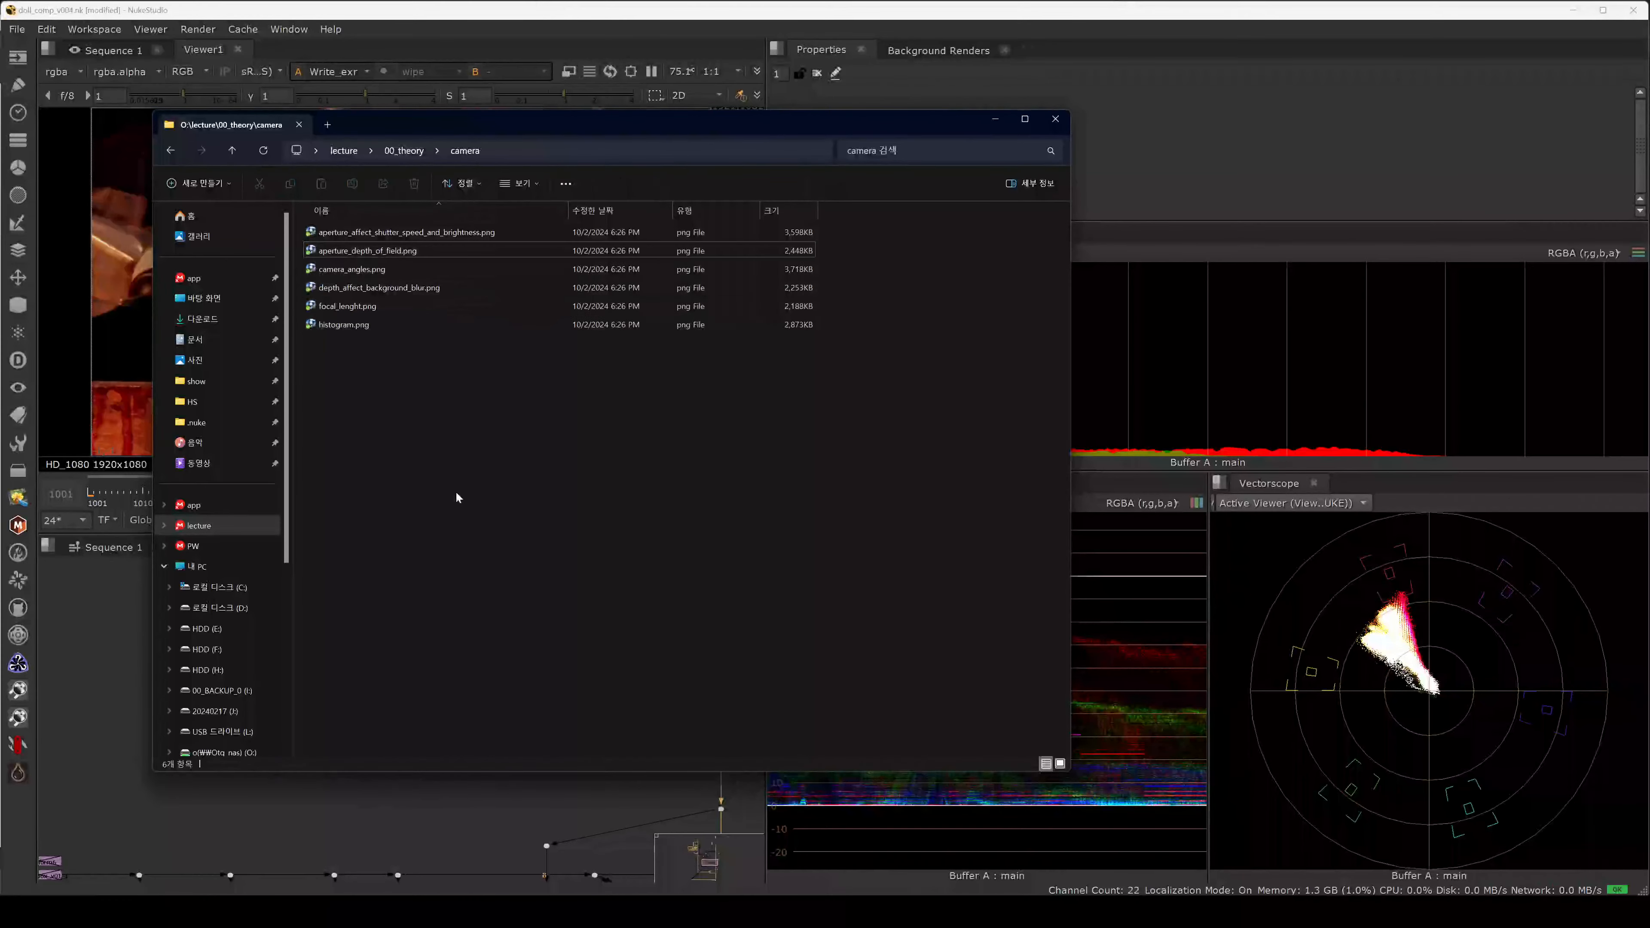
pyautogui.click(344, 151)
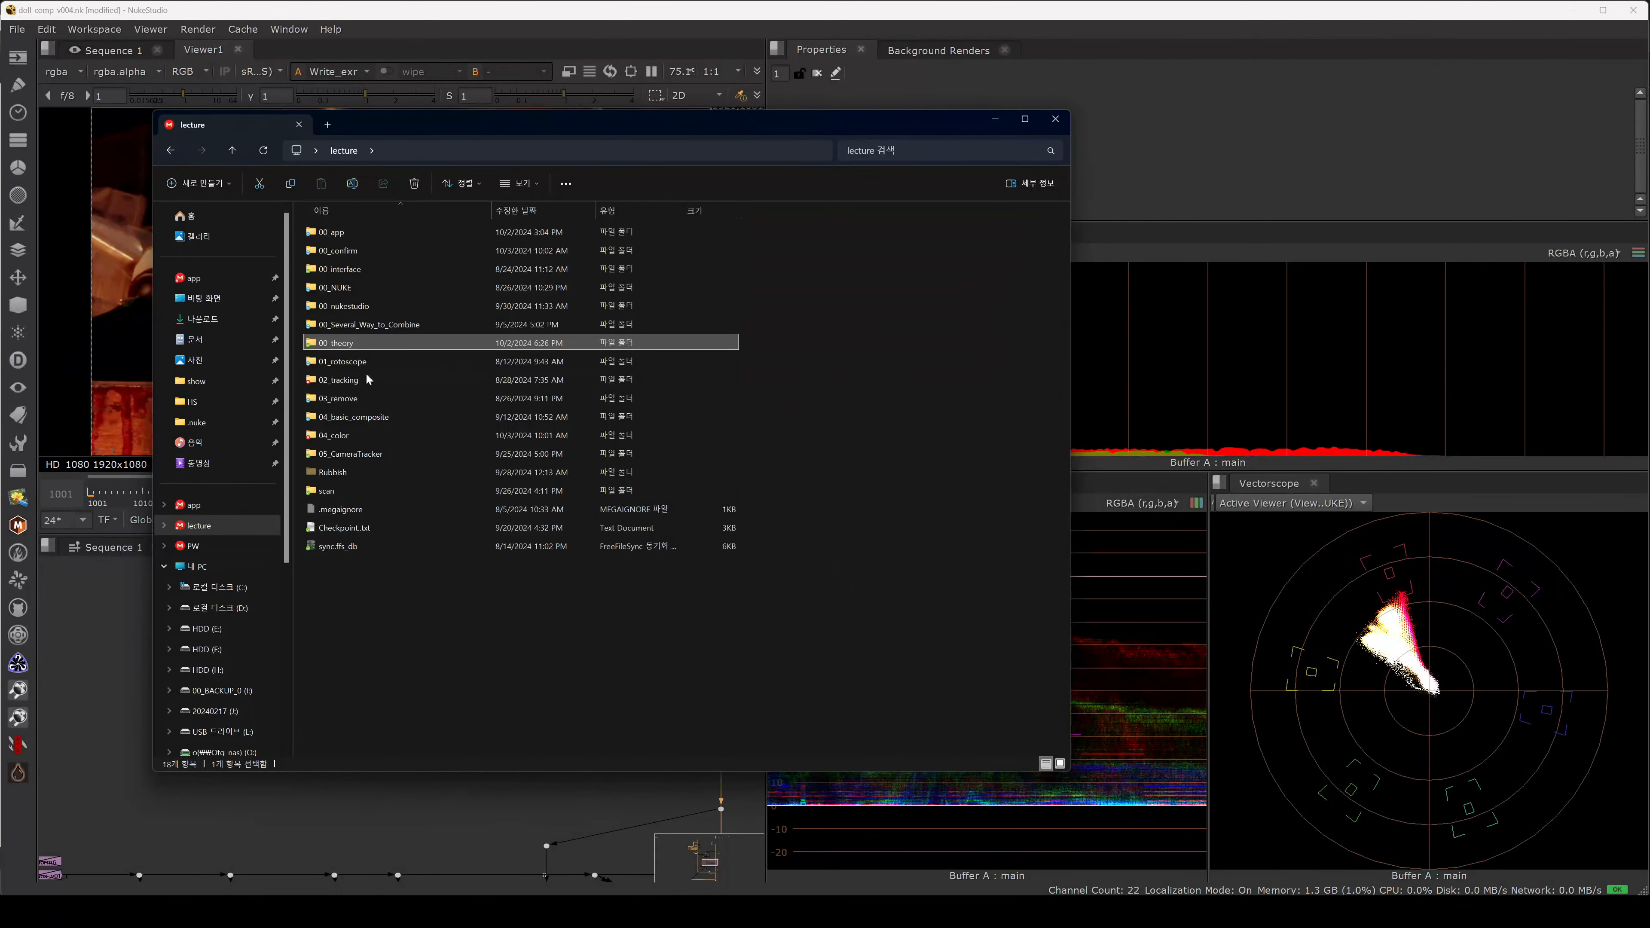
pyautogui.doubleClick(364, 433)
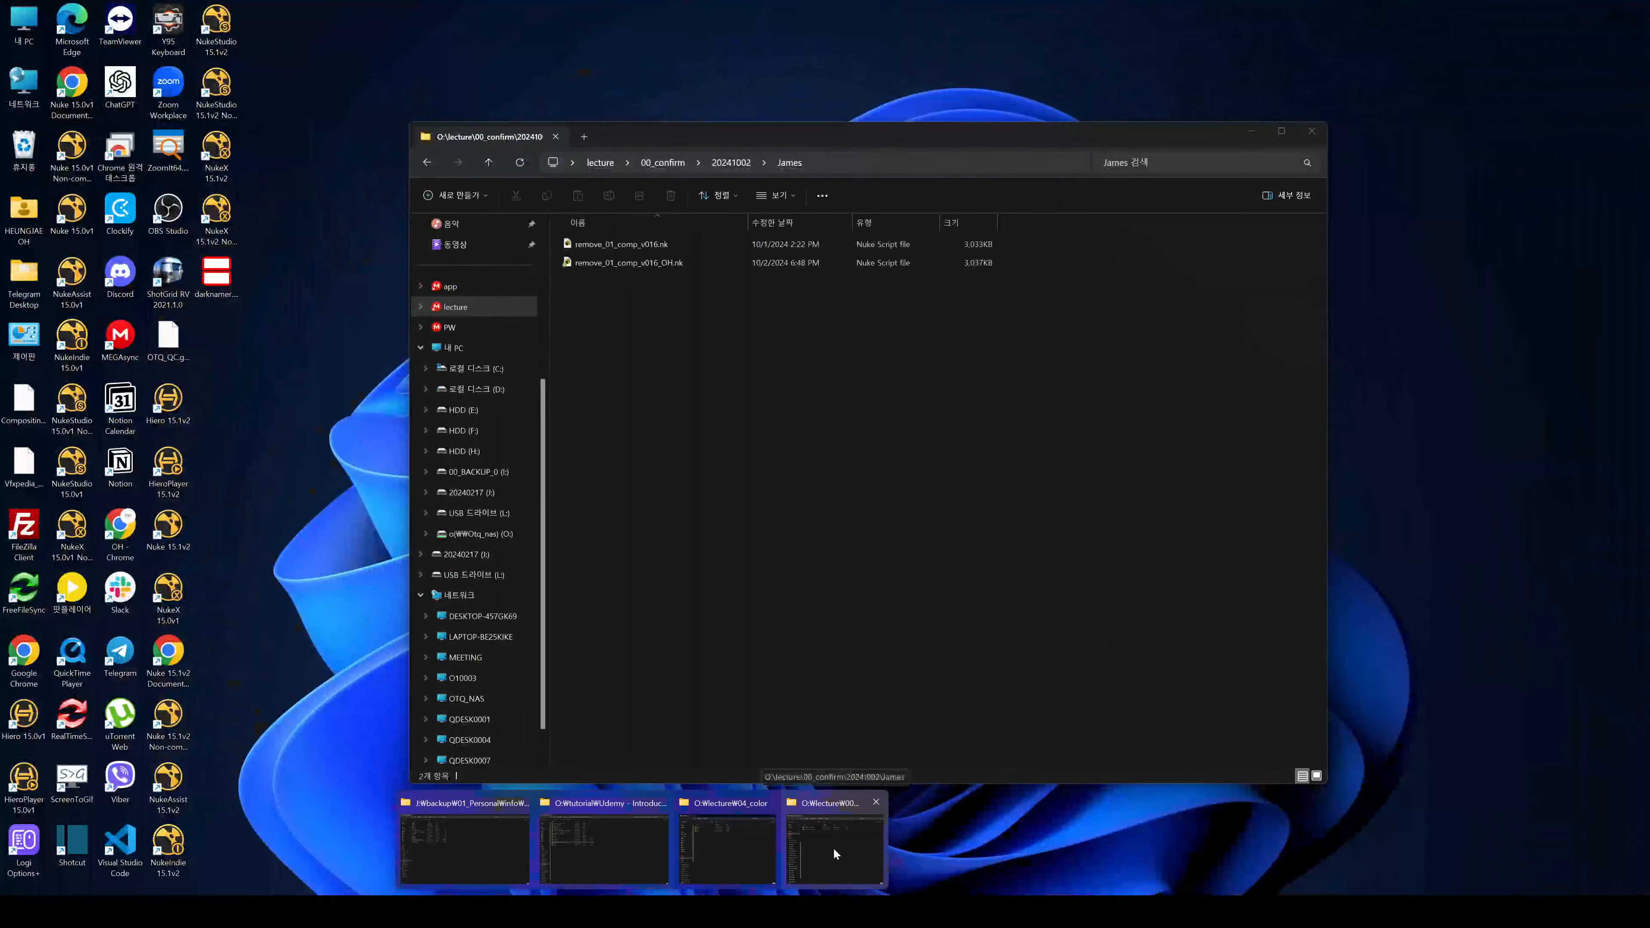
# In the other Explorer window, open 사진 > 스크린샷 and select the newest screenshot.
pyautogui.click(833, 846)
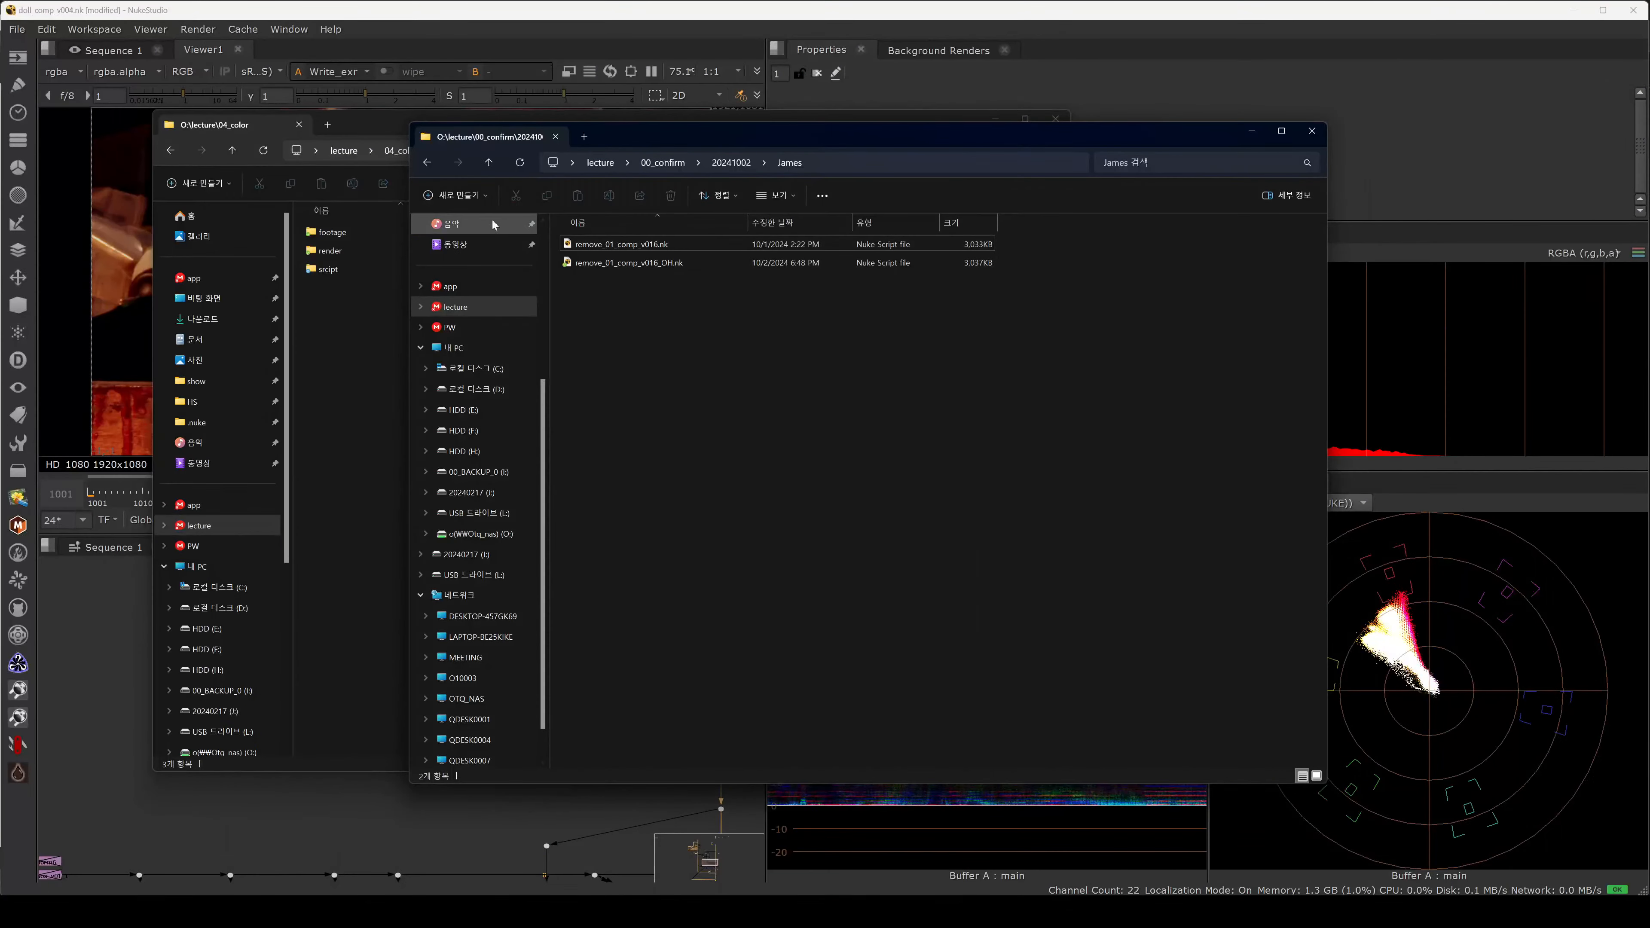
pyautogui.click(545, 256)
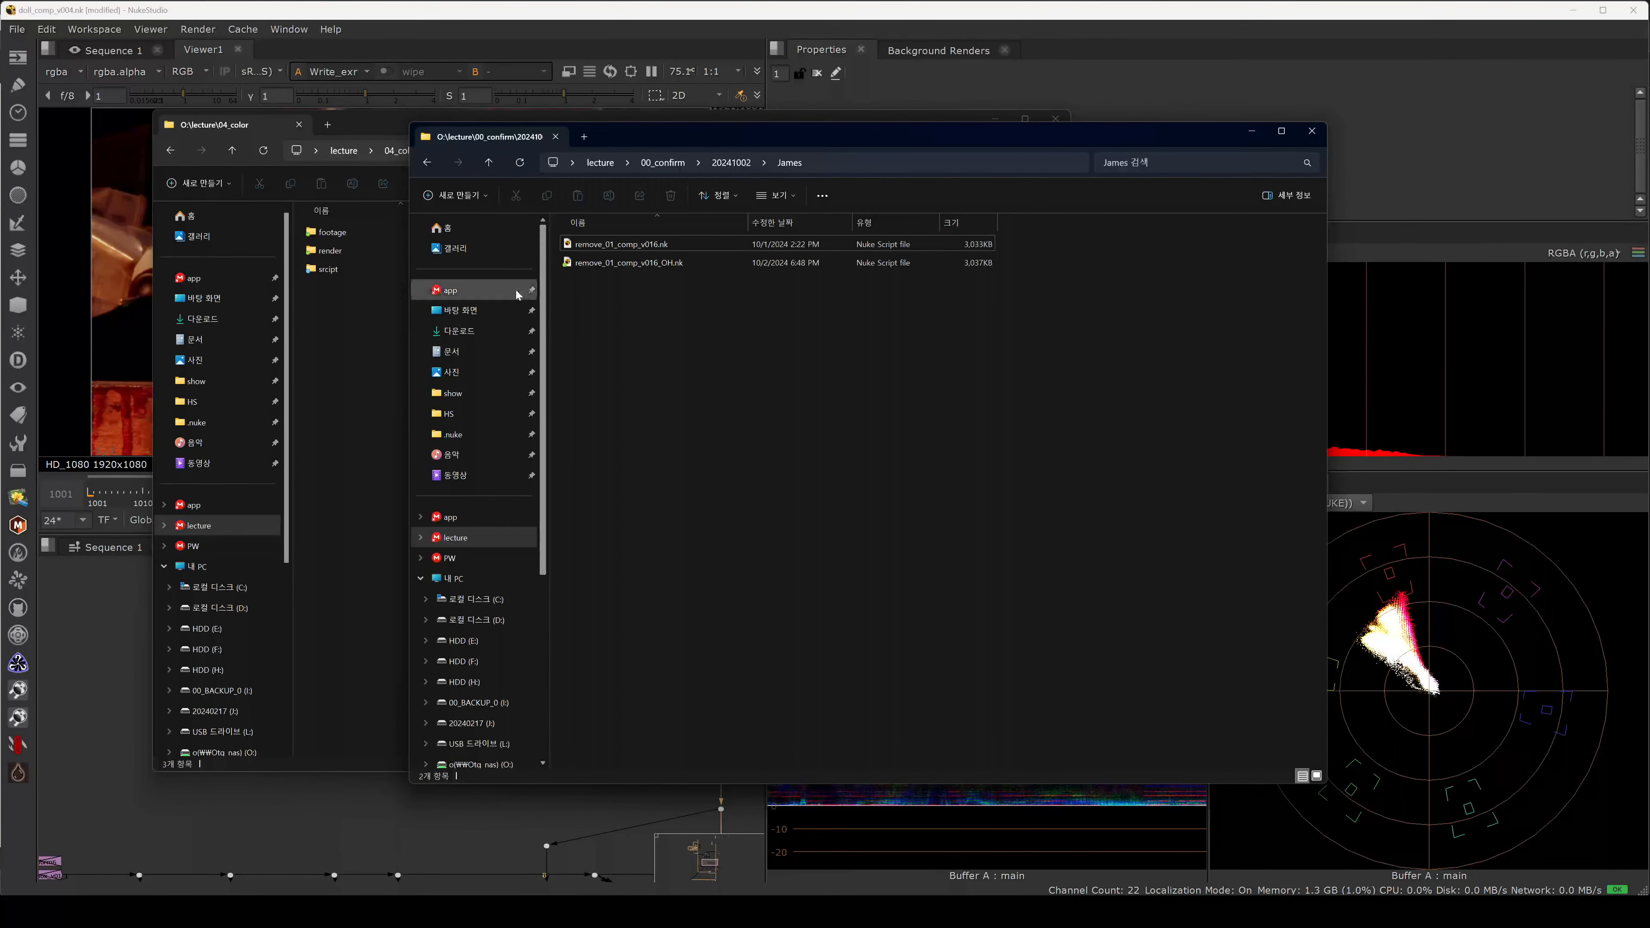
pyautogui.click(473, 375)
pyautogui.click(674, 280)
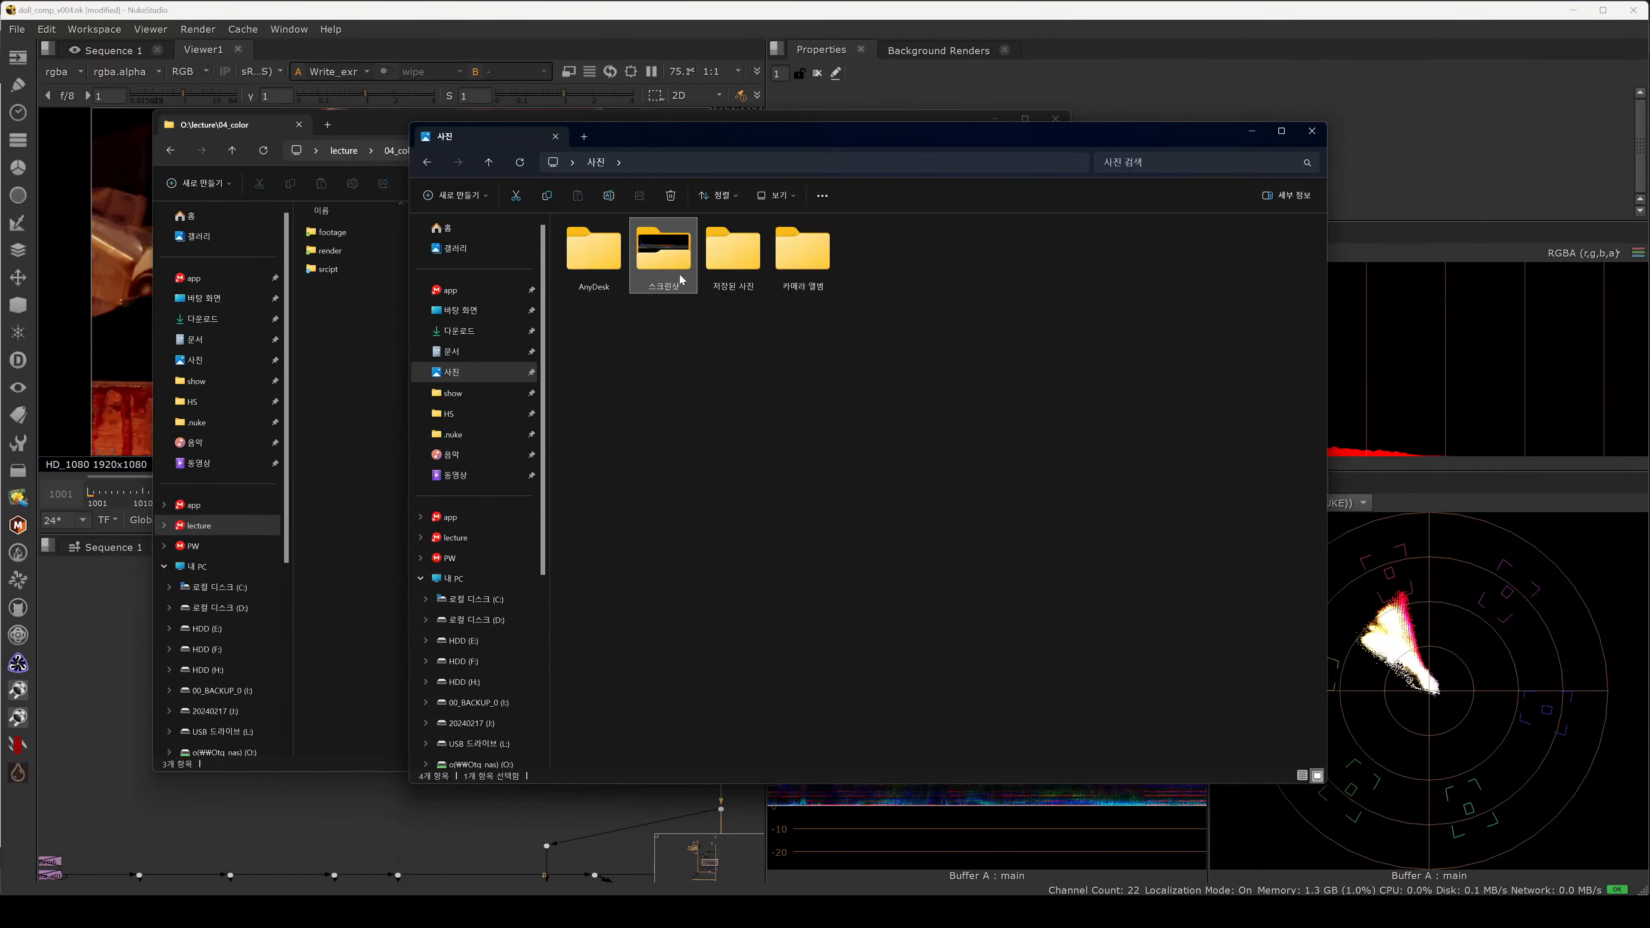
pyautogui.doubleClick(671, 280)
pyautogui.press('End')
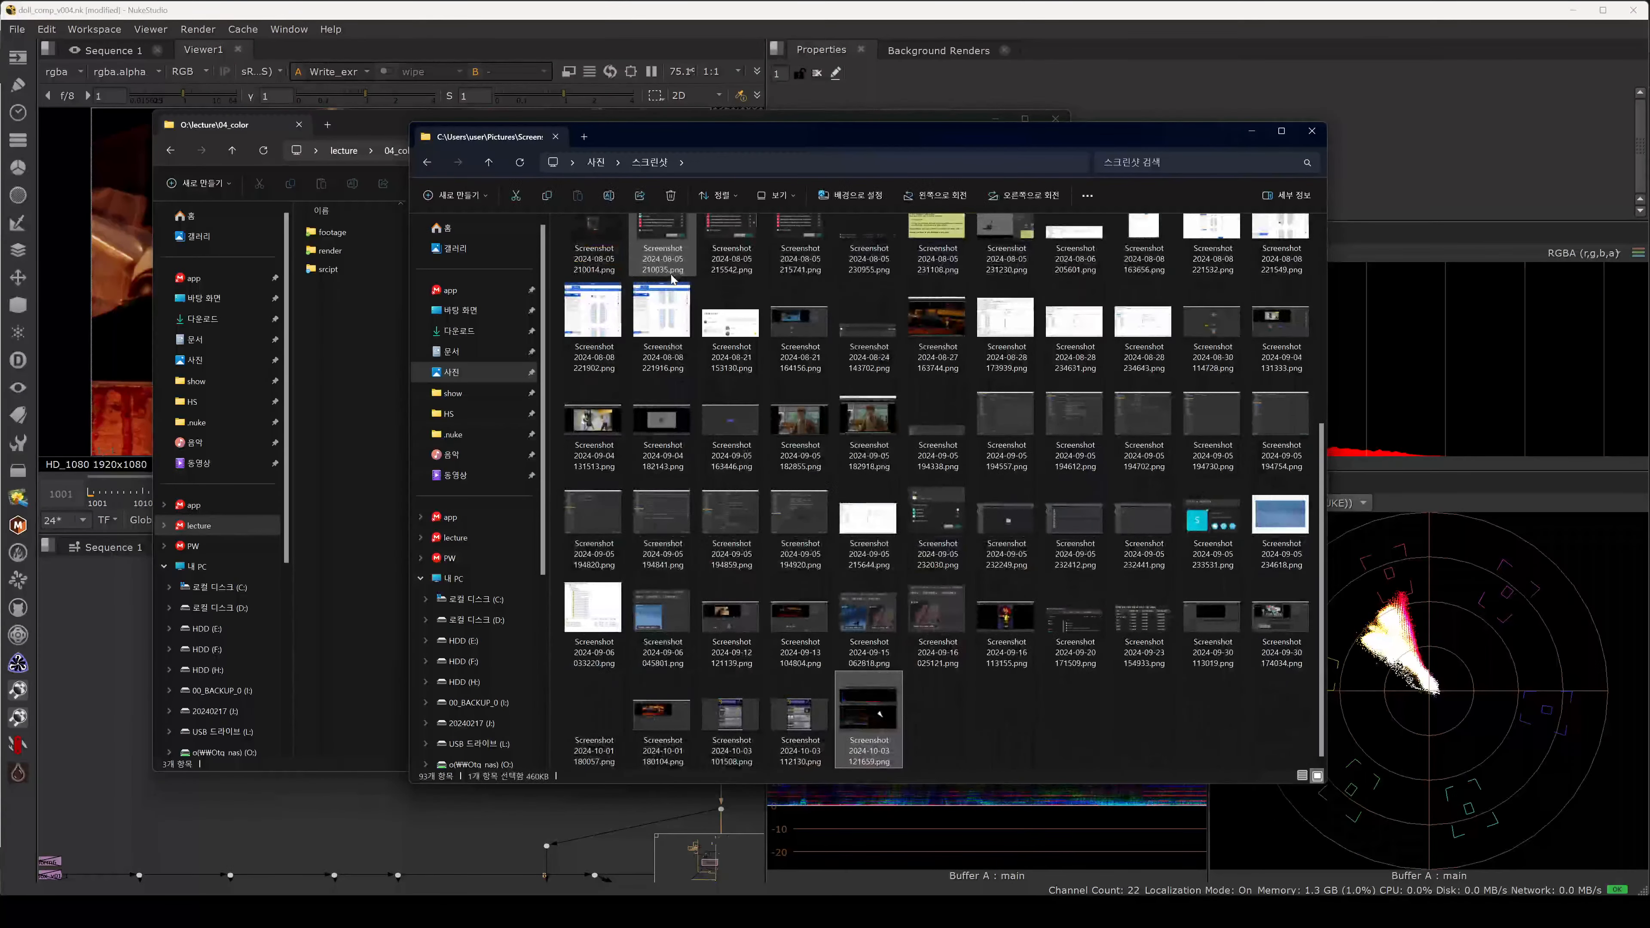